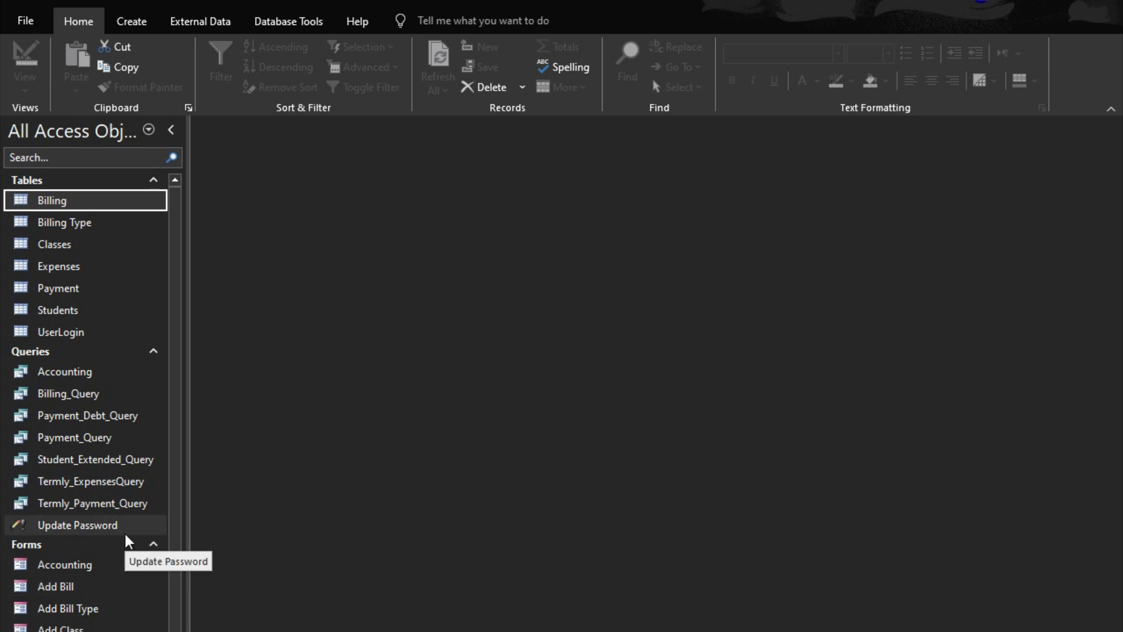
Create a new blank report in design view and widen its page area to about 18 cm
{"action": "left_click", "coordinate": [77, 416]}
{"action": "scroll", "coordinate": [77, 416], "scroll_direction": "down", "scroll_amount": 2}
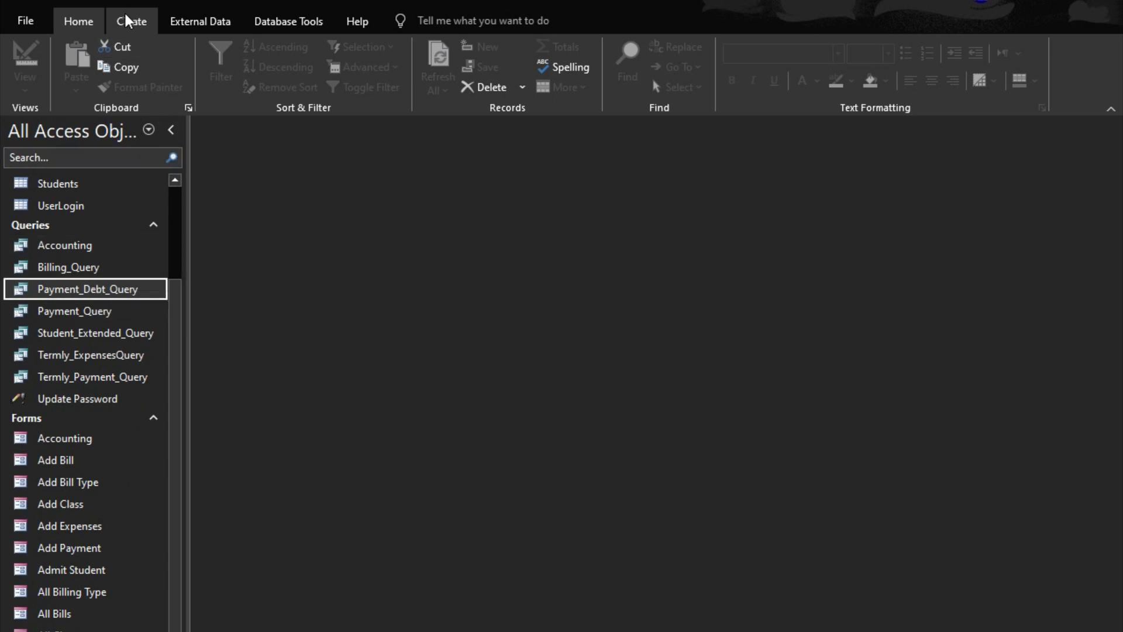
{"action": "left_click", "coordinate": [126, 21]}
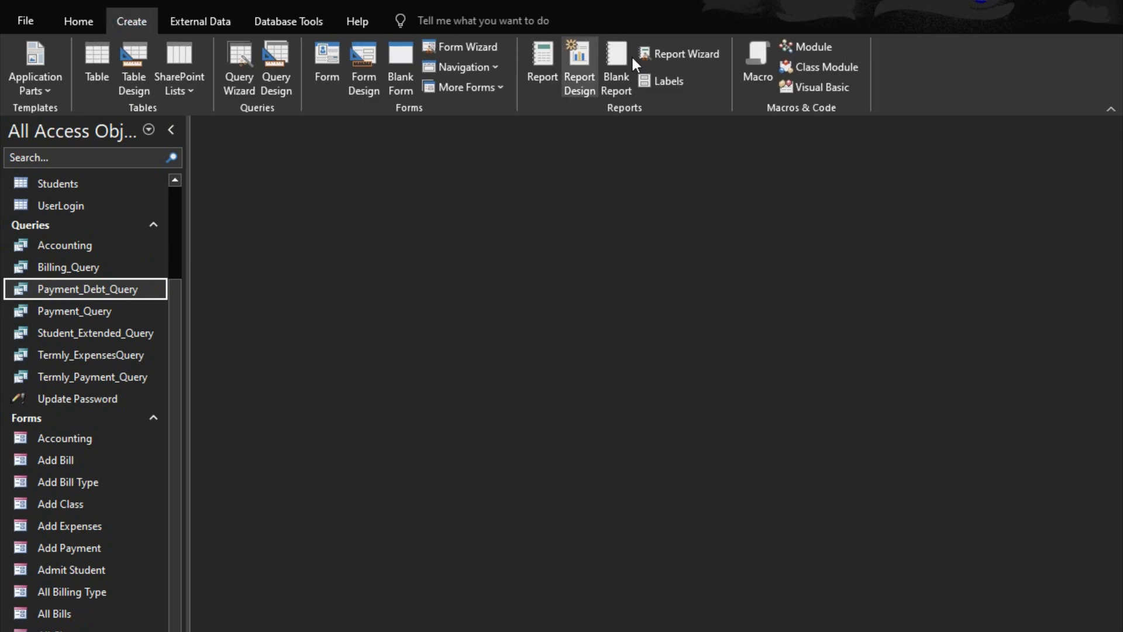
{"action": "left_click", "coordinate": [573, 67]}
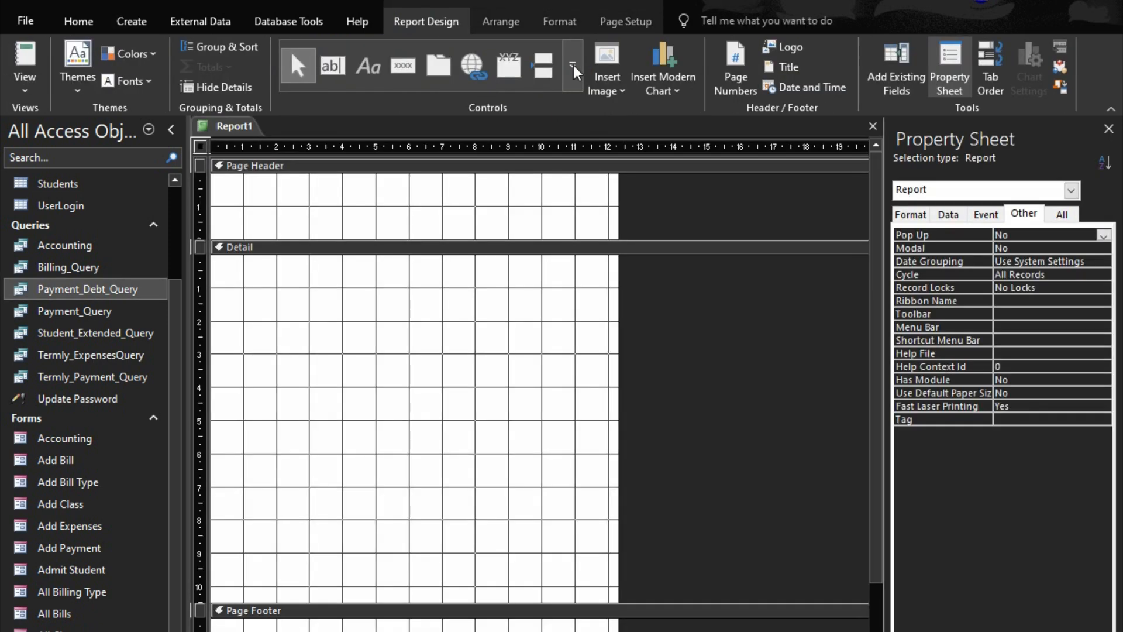
{"action": "left_click", "coordinate": [621, 330]}
{"action": "left_click_drag", "start_coordinate": [620, 329], "coordinate": [809, 343]}
Set the report's record source to Payment_Debt_Query
{"action": "left_click", "coordinate": [971, 190]}
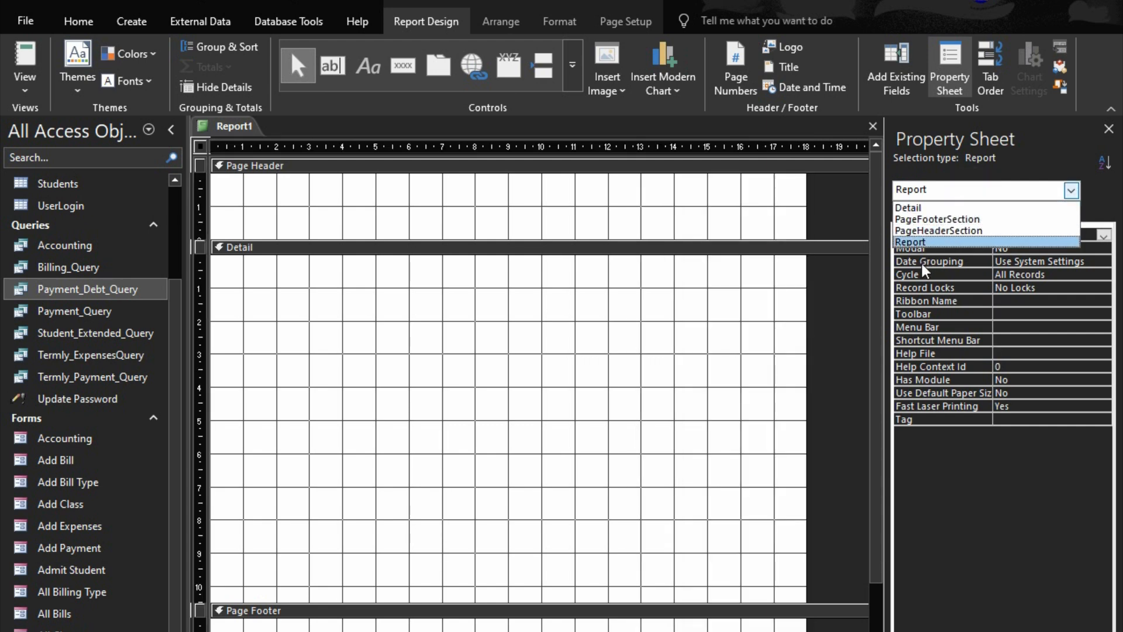
{"action": "left_click", "coordinate": [953, 241]}
{"action": "left_click", "coordinate": [949, 214]}
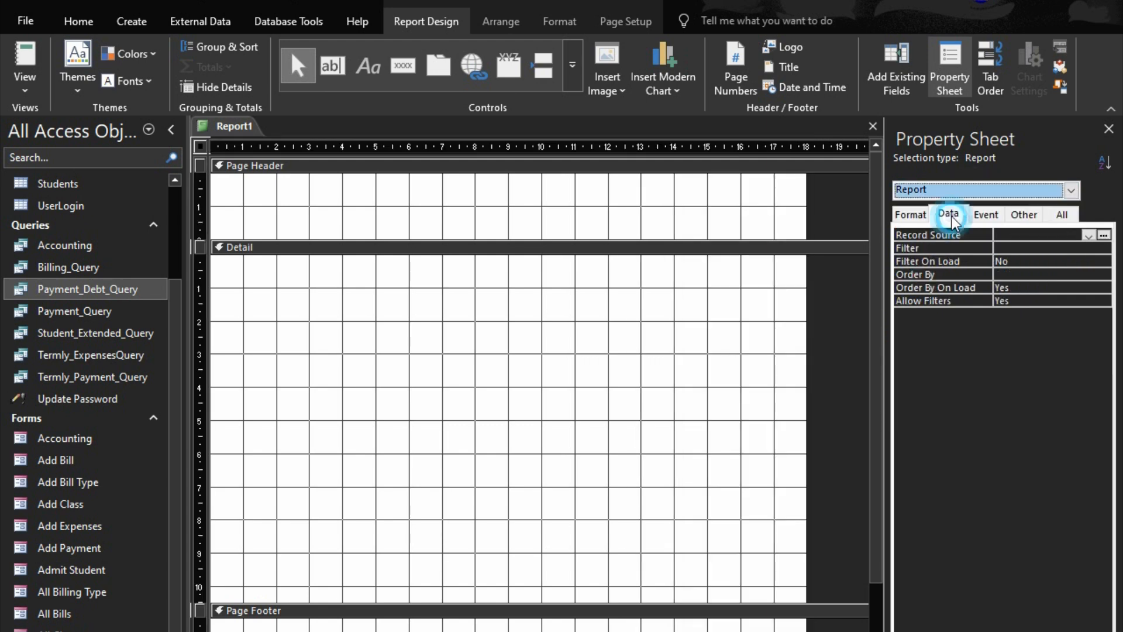
{"action": "left_click", "coordinate": [1089, 236]}
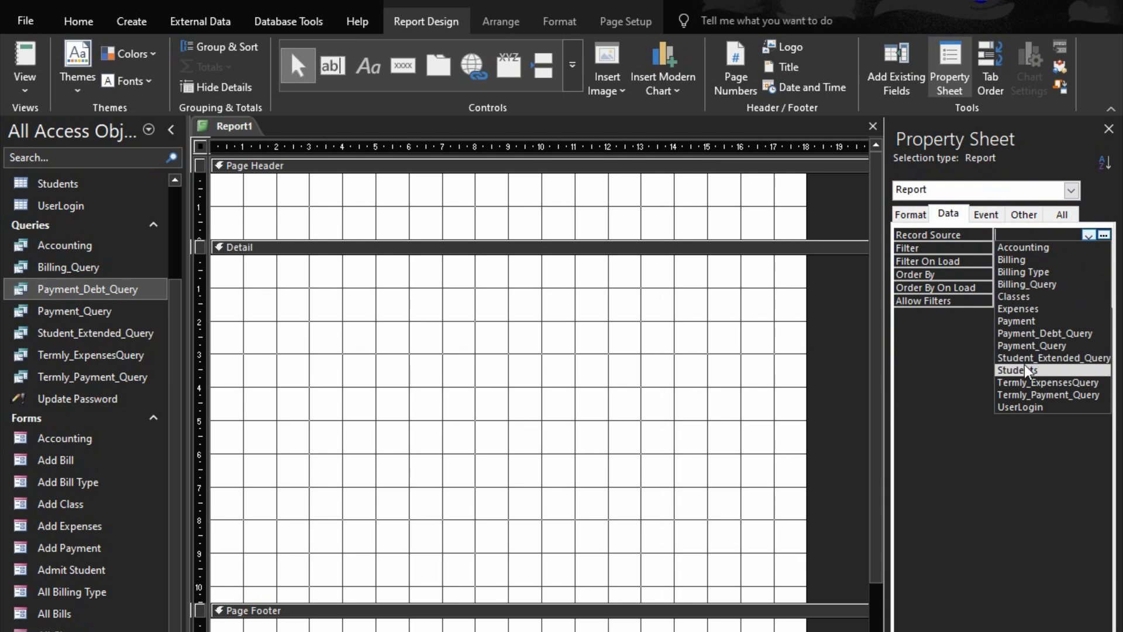
{"action": "left_click", "coordinate": [1029, 333]}
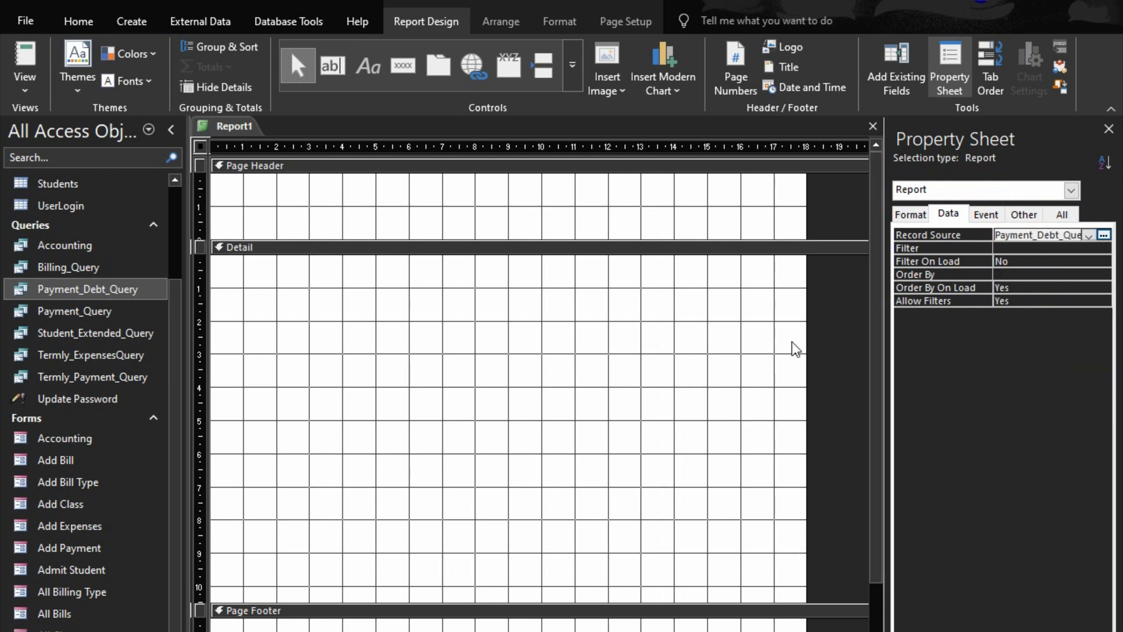
Add the fields FirstName, LastName, Class, SumOfBillAmount, SumOfAmountPaid, Balance and BillTerm to the report's Detail section
{"action": "left_click", "coordinate": [892, 89]}
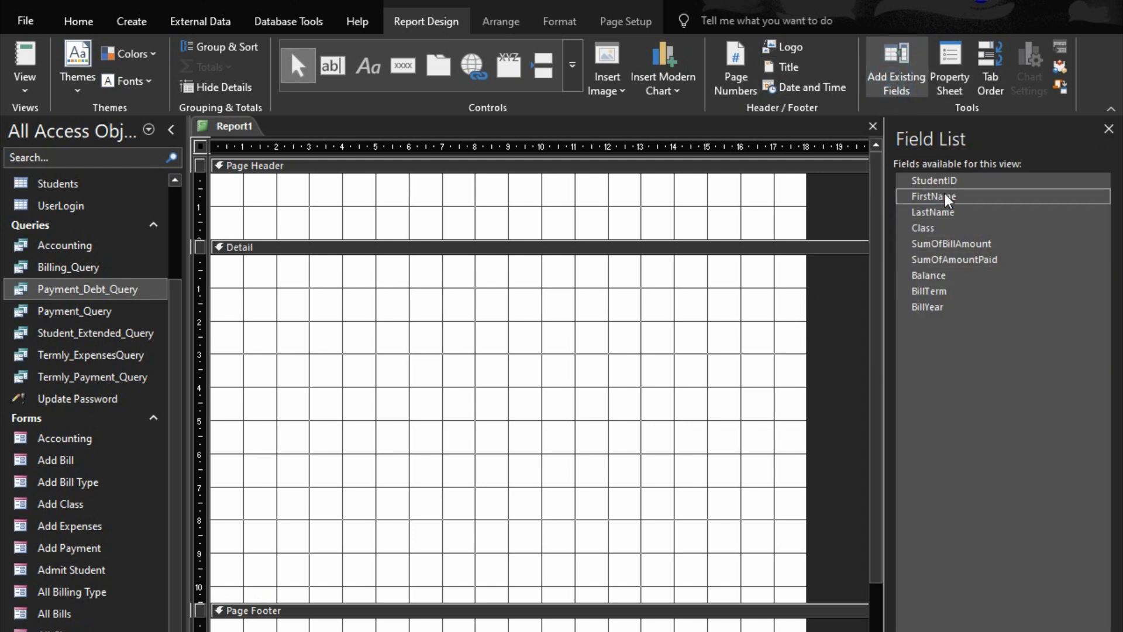
{"action": "left_click", "coordinate": [936, 199]}
{"action": "double_click", "coordinate": [935, 198]}
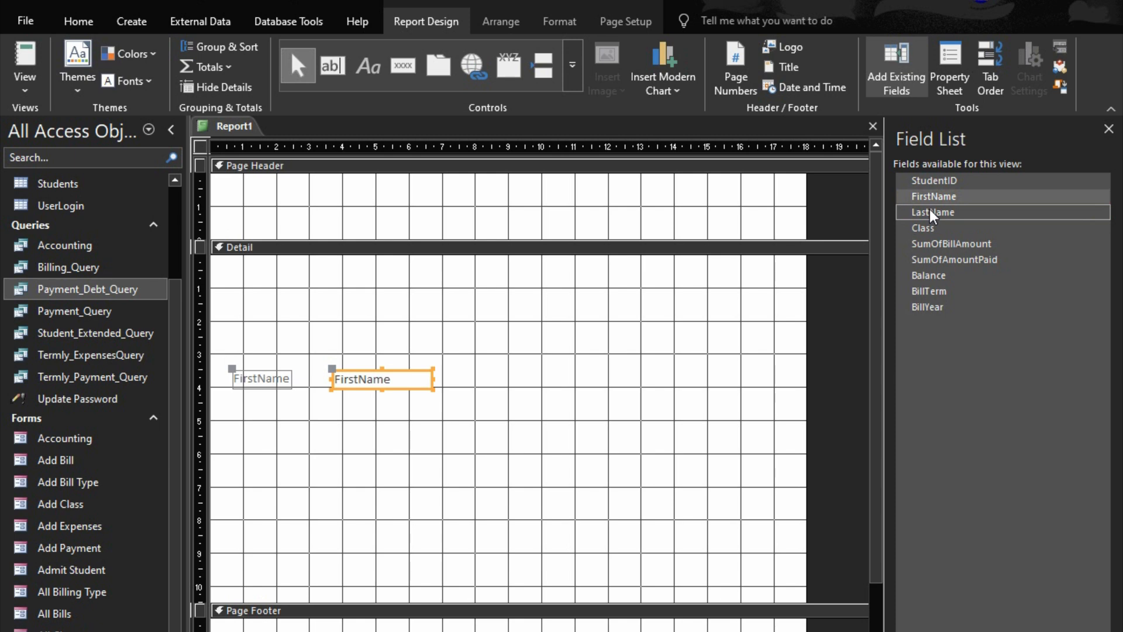
{"action": "double_click", "coordinate": [933, 213]}
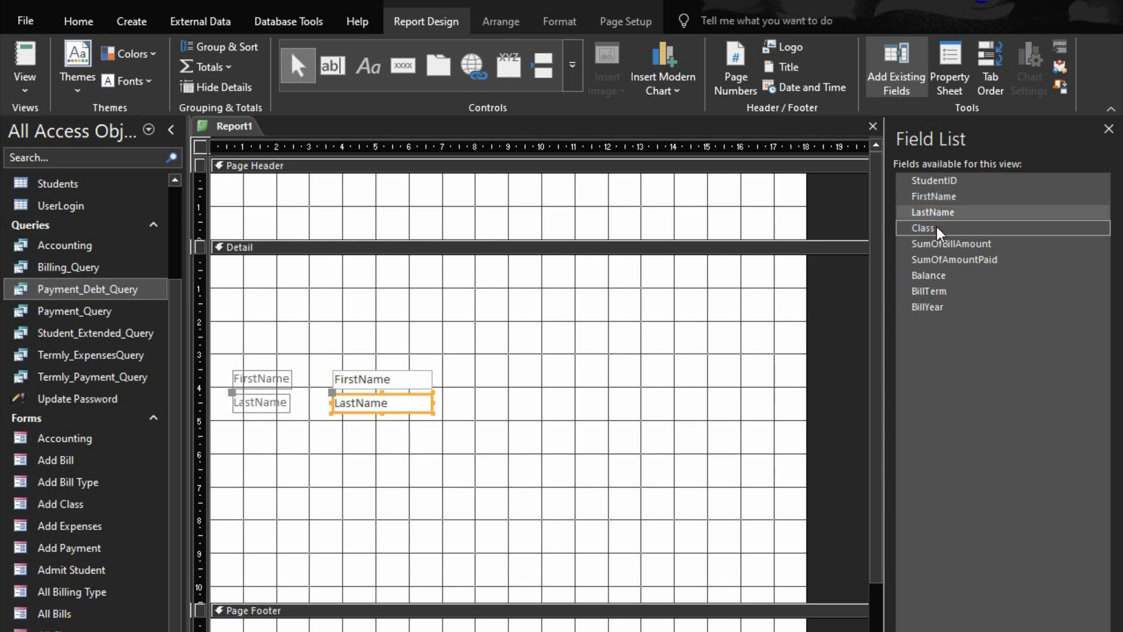
{"action": "double_click", "coordinate": [935, 228]}
{"action": "double_click", "coordinate": [939, 244]}
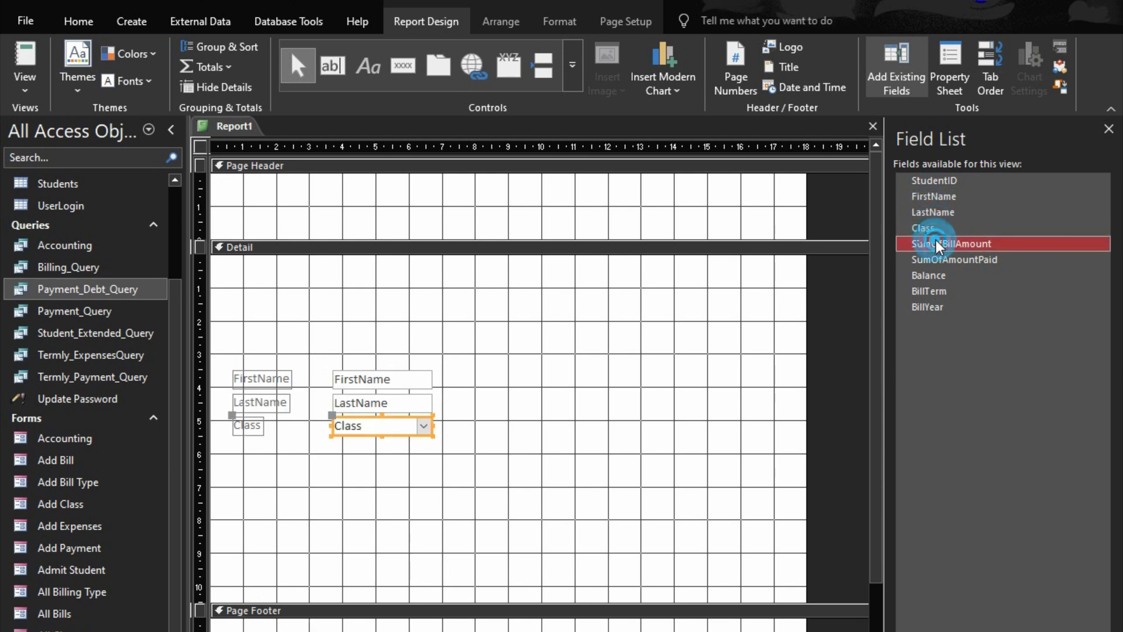
{"action": "double_click", "coordinate": [941, 260]}
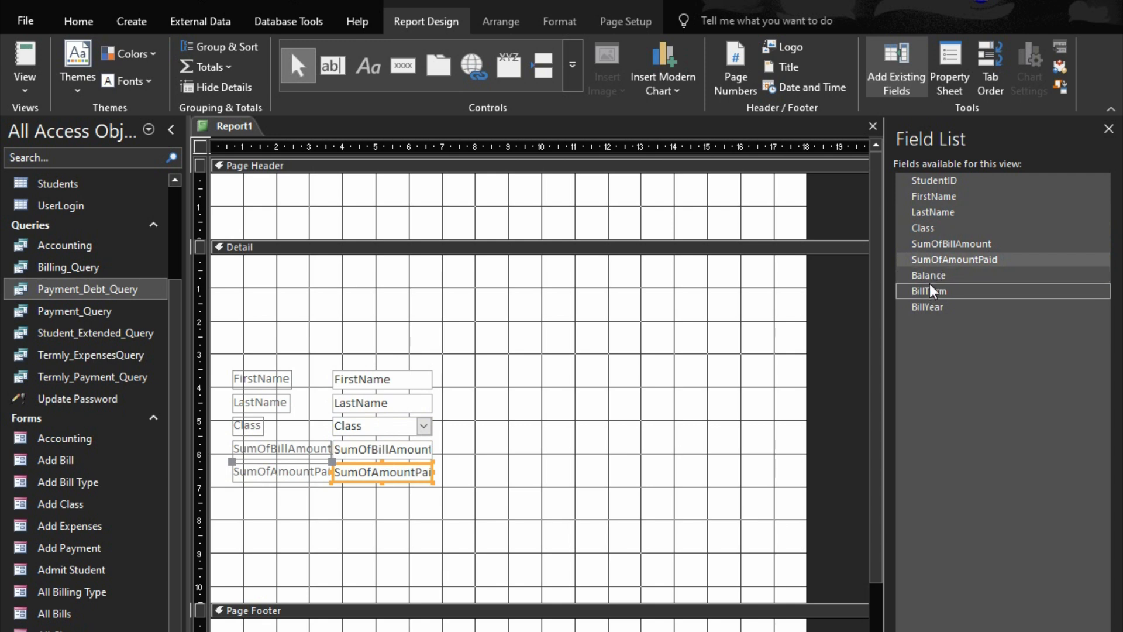
{"action": "double_click", "coordinate": [932, 280]}
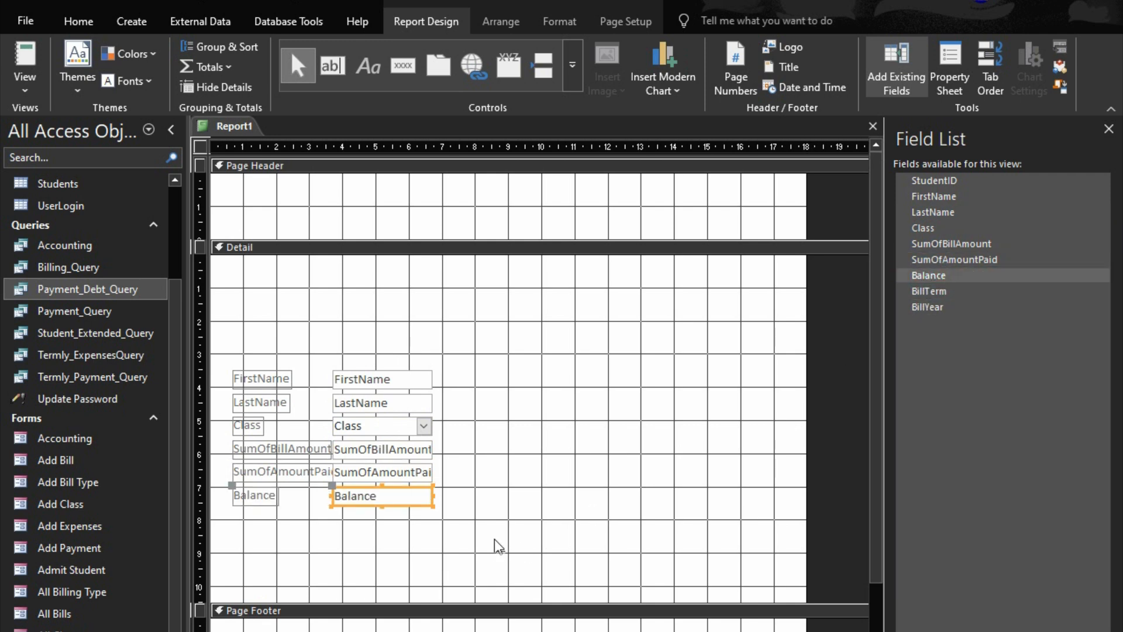
{"action": "double_click", "coordinate": [919, 292]}
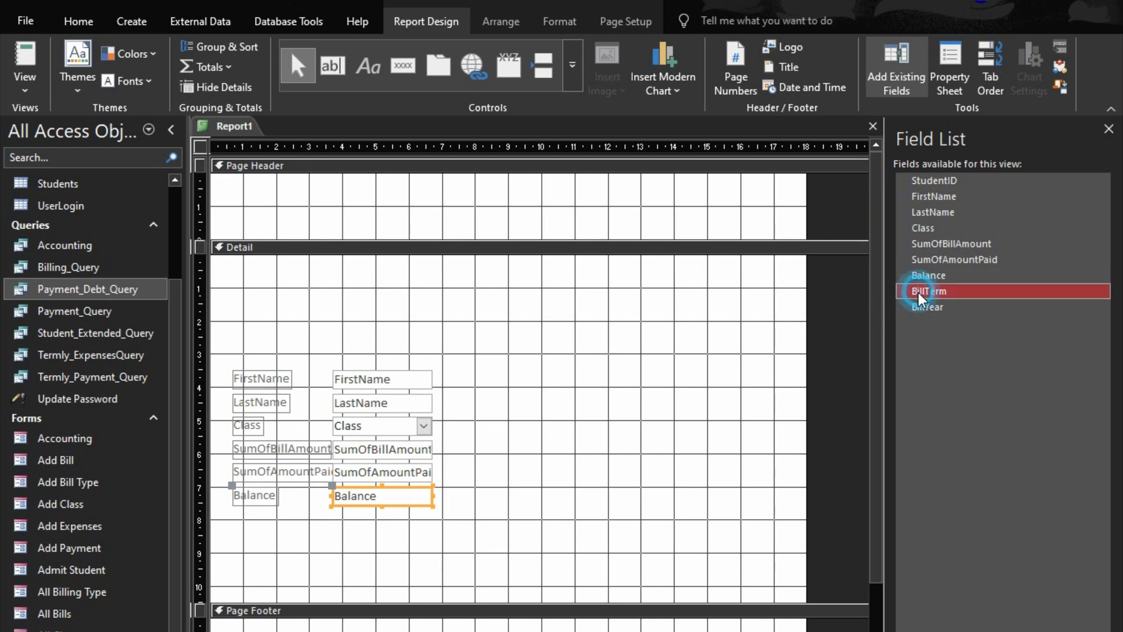
Arrange all the added fields and their labels in a tabular layout
{"action": "left_click_drag", "start_coordinate": [389, 337], "coordinate": [383, 545]}
{"action": "right_click", "coordinate": [375, 526]}
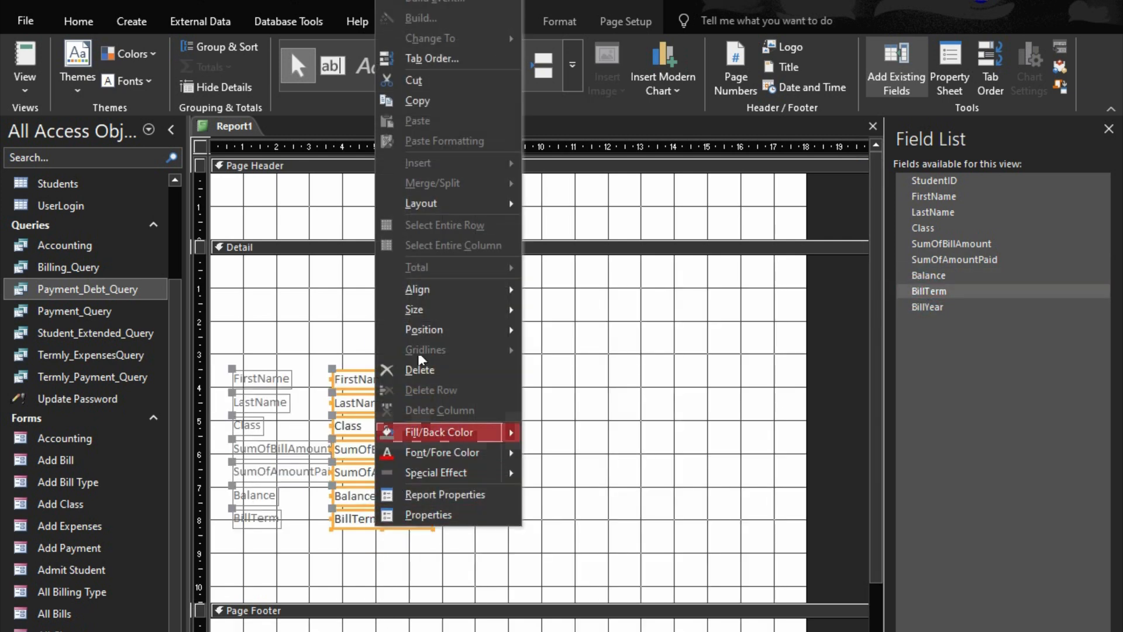
{"action": "mouse_move", "coordinate": [440, 204]}
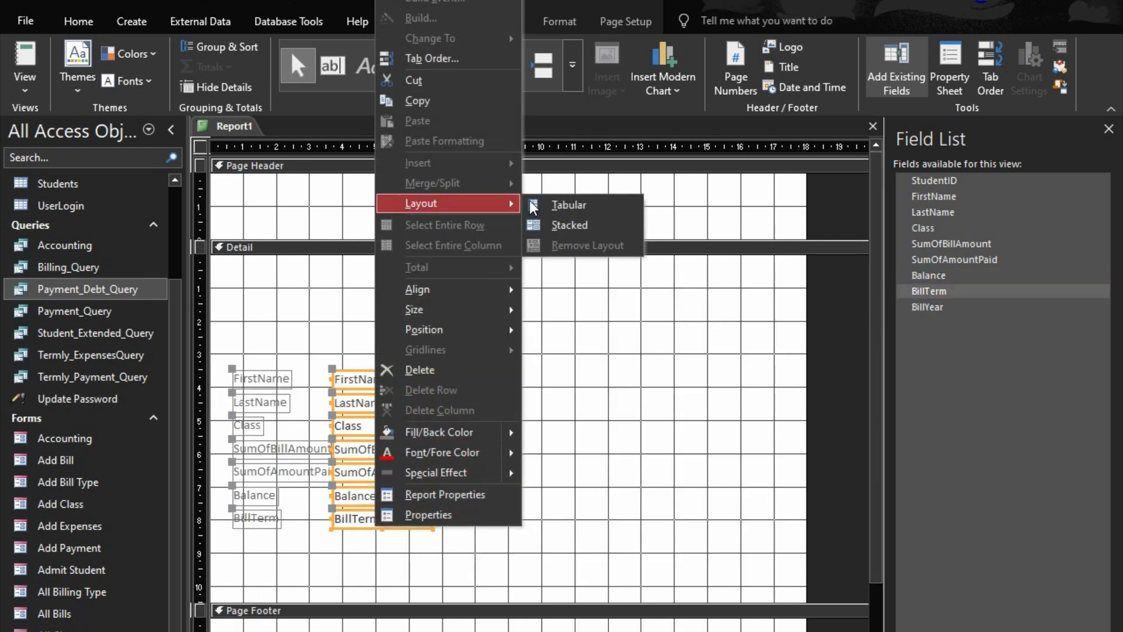
{"action": "left_click", "coordinate": [570, 212]}
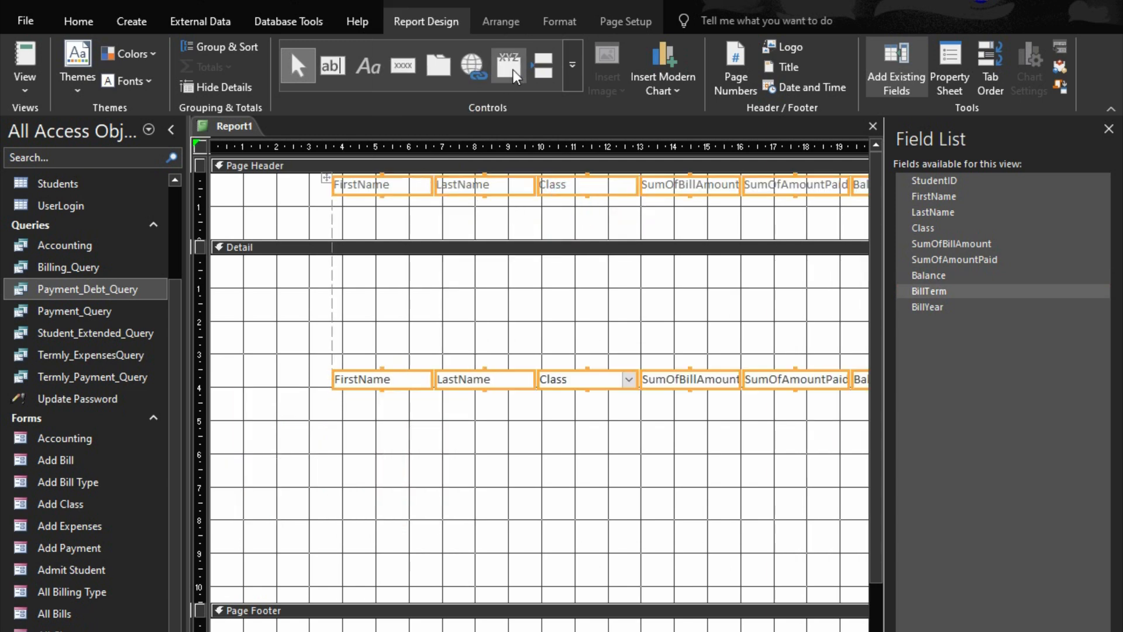
Increase the control margins of all fields and header labels in the tabular layout
{"action": "left_click", "coordinate": [501, 22]}
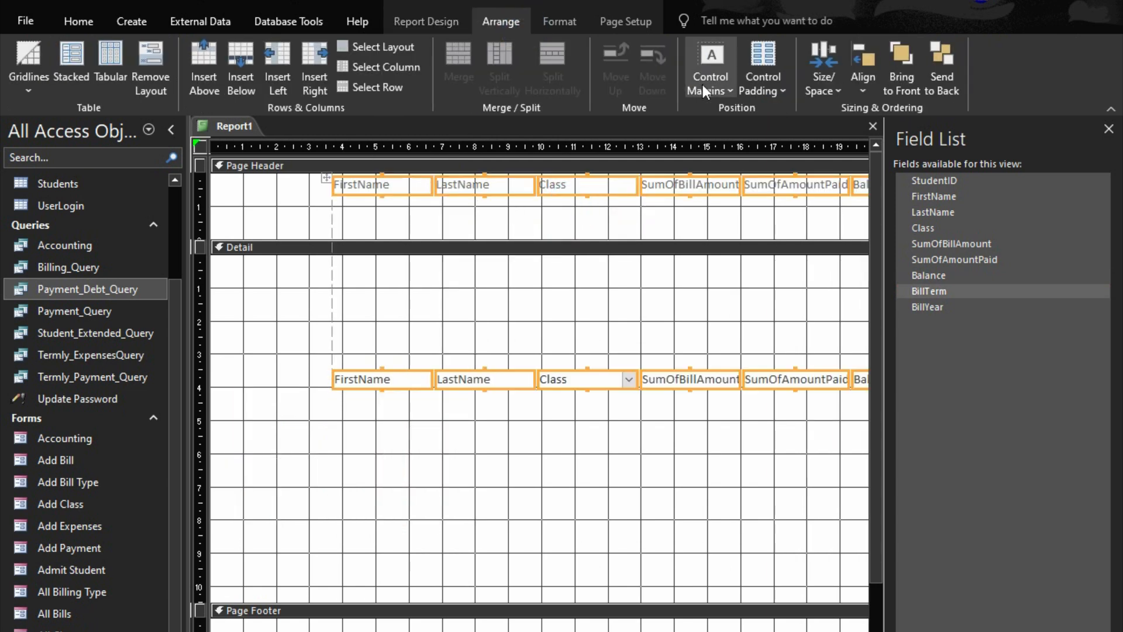
{"action": "left_click", "coordinate": [703, 86]}
{"action": "left_click", "coordinate": [735, 184]}
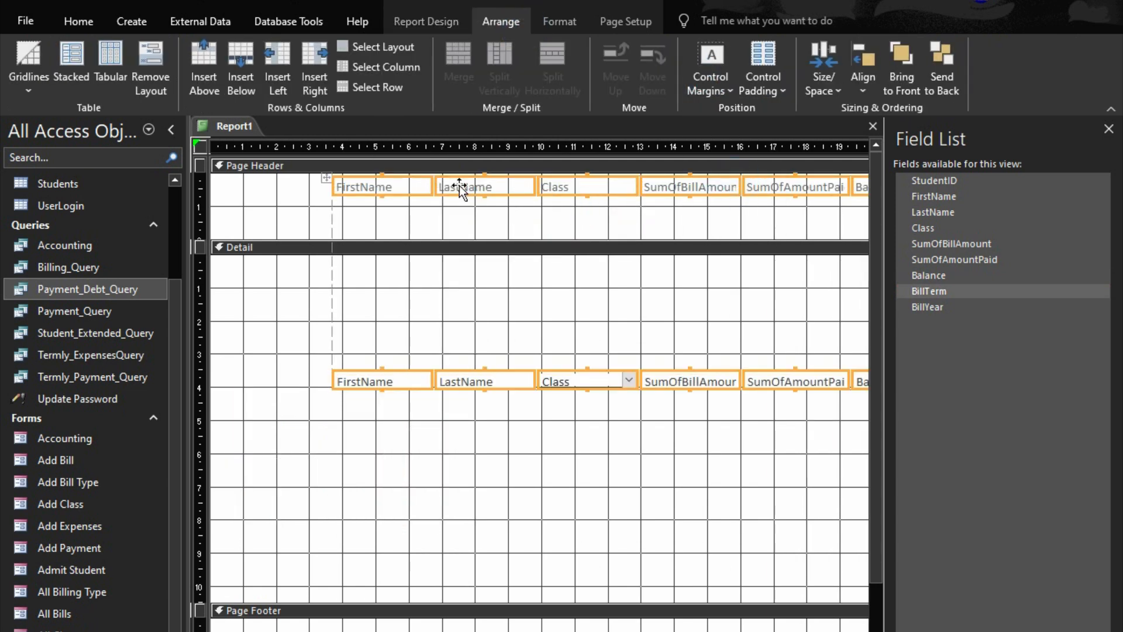
Set the text of all selected fields and header labels to font size 12 in black
{"action": "left_click", "coordinate": [565, 13]}
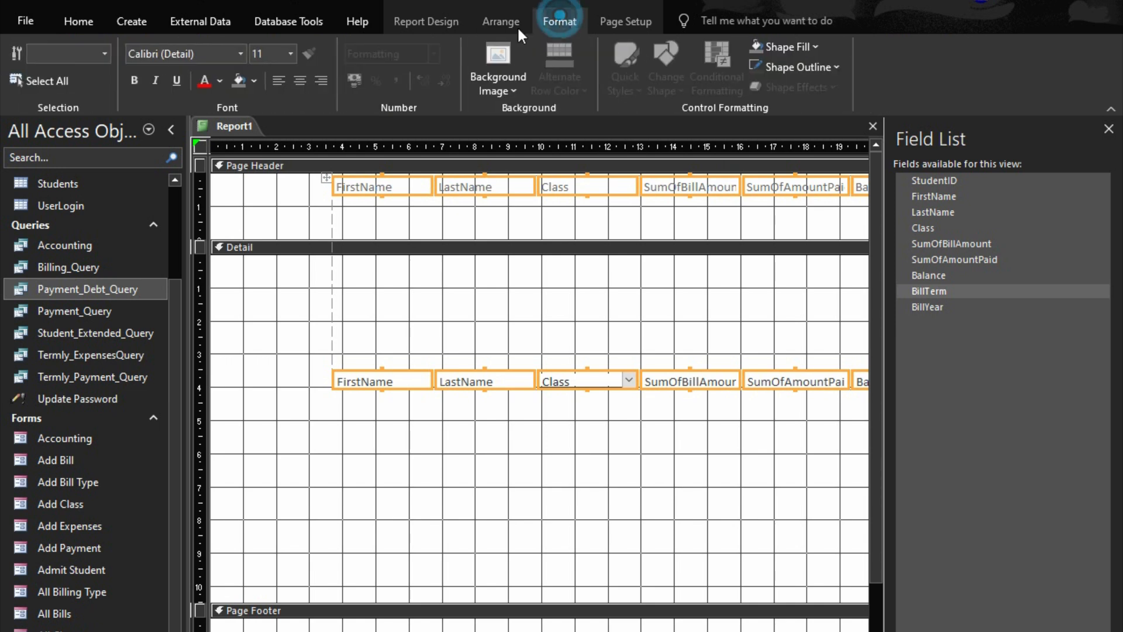
{"action": "left_click", "coordinate": [291, 54]}
{"action": "left_click", "coordinate": [254, 123]}
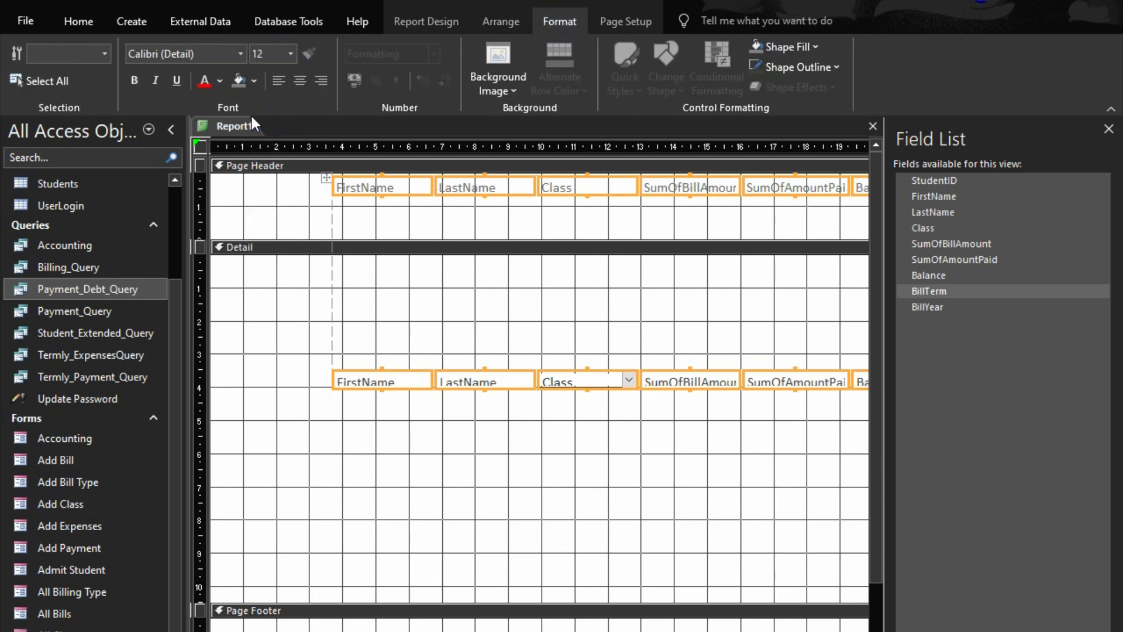
{"action": "left_click", "coordinate": [209, 74]}
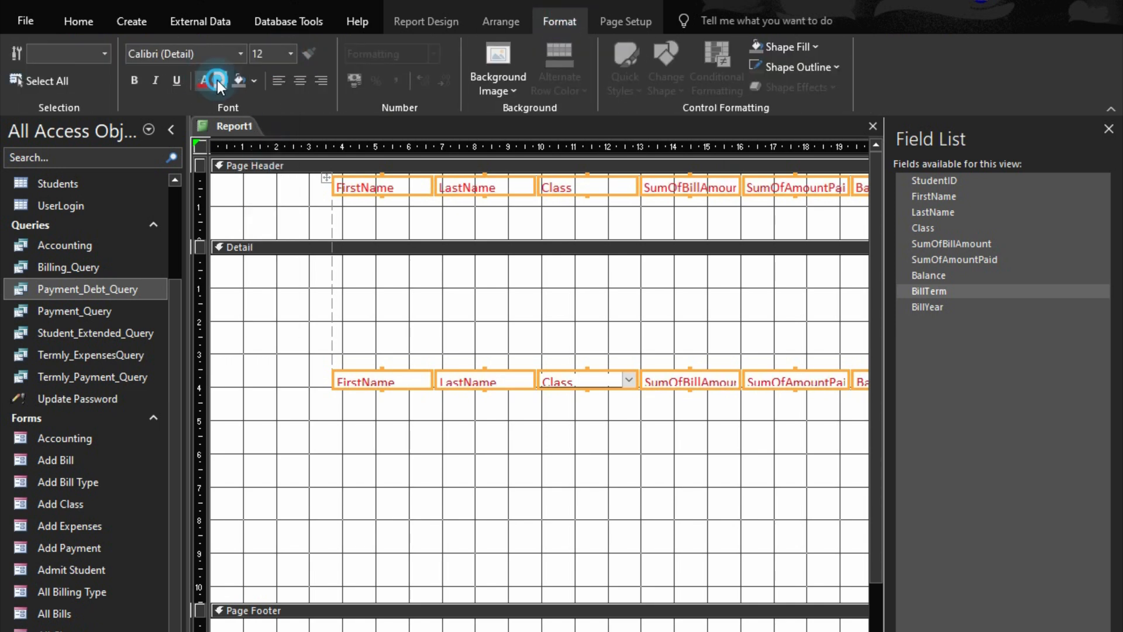
{"action": "left_click", "coordinate": [220, 81]}
{"action": "left_click", "coordinate": [232, 146]}
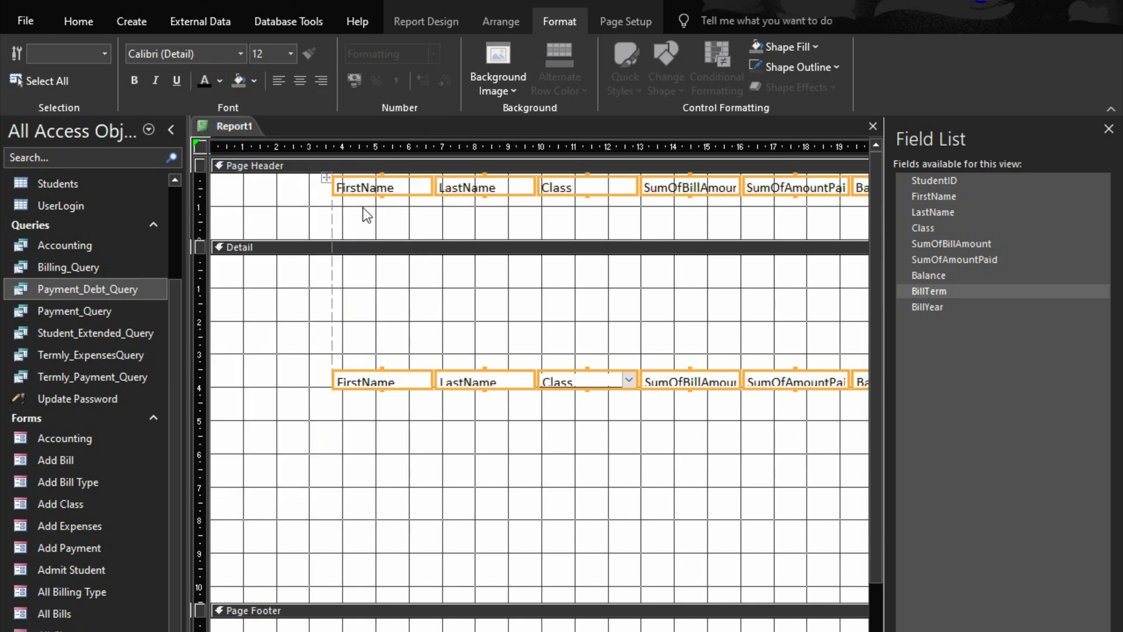
Size all the fields and labels to fit their text and move the tabular layout to the report's left edge
{"action": "right_click", "coordinate": [373, 379]}
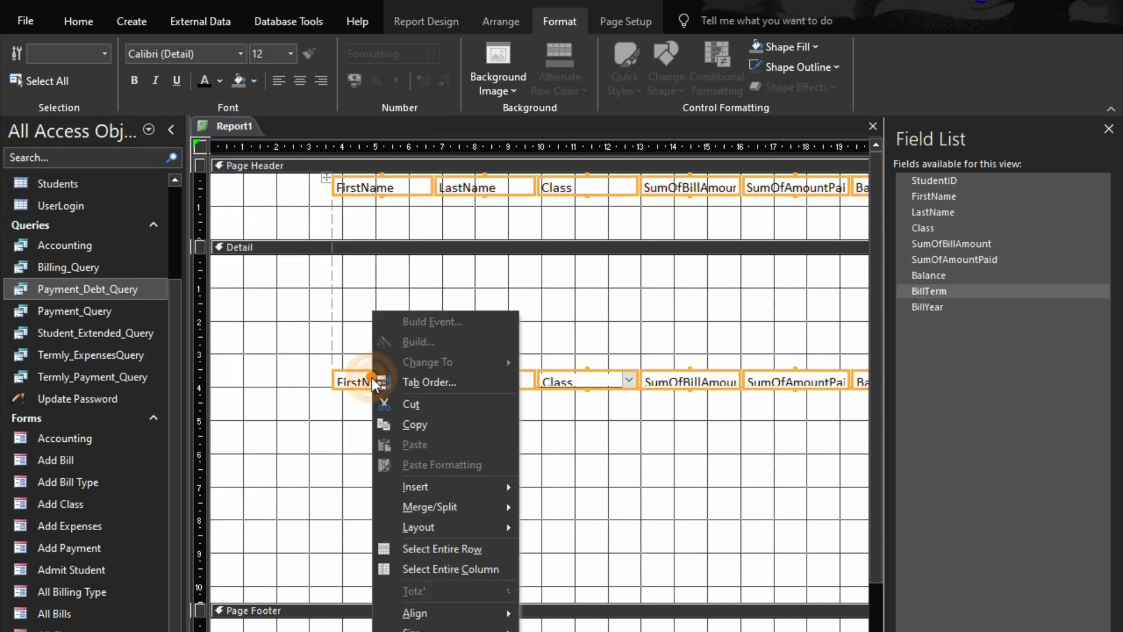
{"action": "mouse_move", "coordinate": [439, 628]}
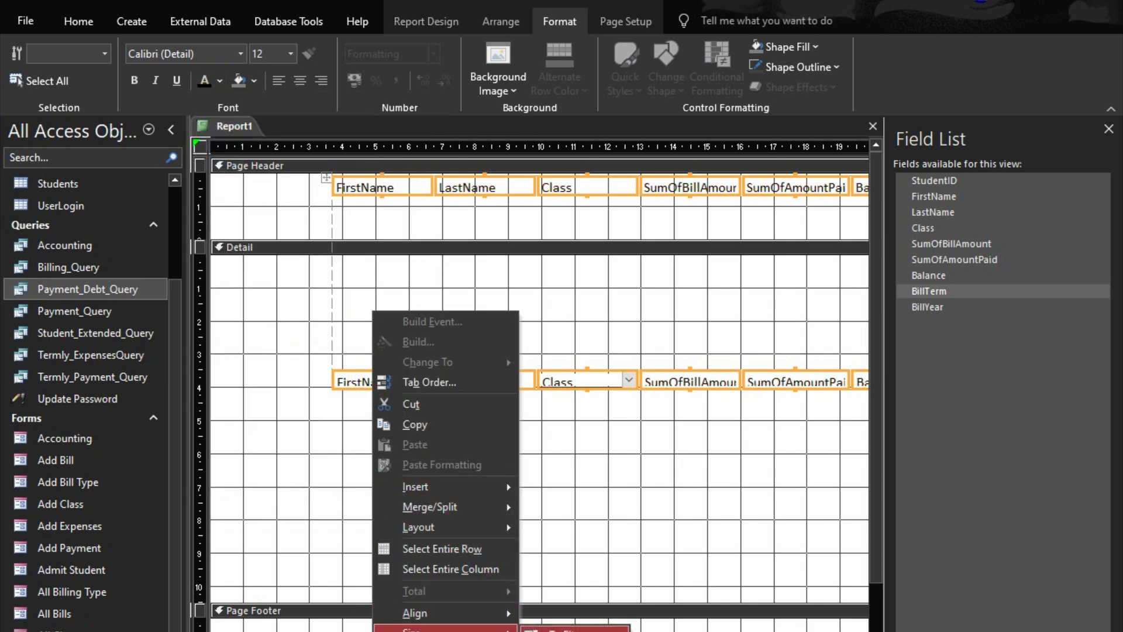
{"action": "left_click", "coordinate": [539, 627]}
{"action": "left_click_drag", "start_coordinate": [377, 198], "coordinate": [202, 211]}
Widen the FirstName column to about 3 cm
{"action": "left_click", "coordinate": [266, 412]}
{"action": "left_click", "coordinate": [262, 397]}
{"action": "key", "text": "shift+Right"}
{"action": "key", "text": "shift+Right"}
{"action": "key", "text": "shift+Right"}
{"action": "key", "text": "shift+Right"}
{"action": "key", "text": "shift+Right"}
{"action": "key", "text": "shift+Right"}
{"action": "key", "text": "shift+Right"}
{"action": "key", "text": "shift+Right"}
{"action": "key", "text": "shift+Right"}
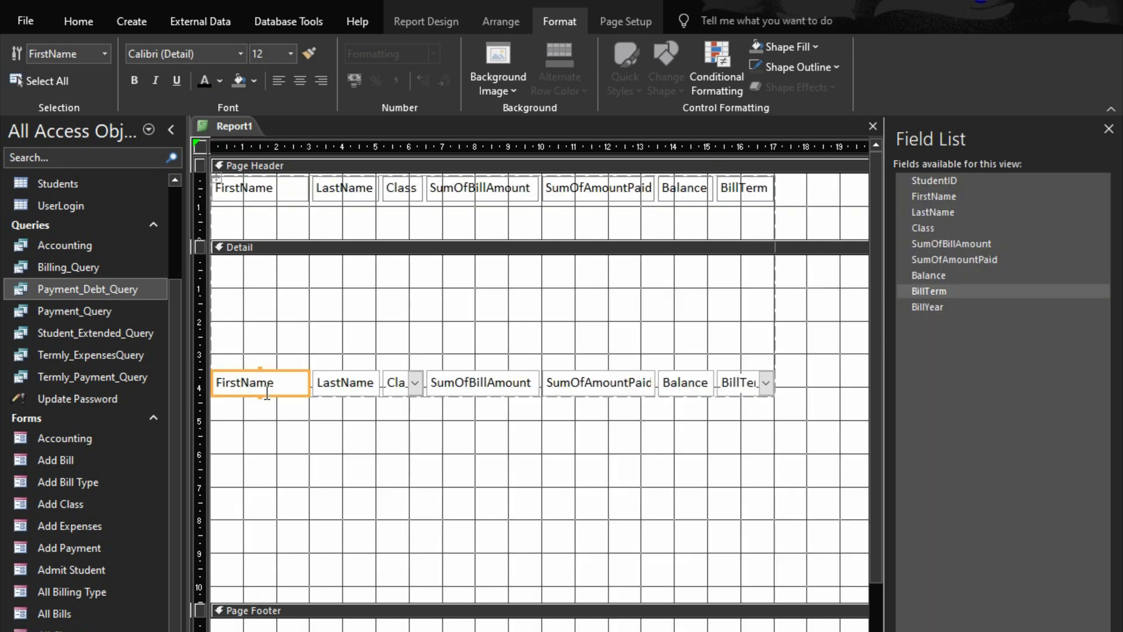
Size the LastName column to match the width of the wider FirstName column
{"action": "left_click", "coordinate": [358, 387], "text": "shift"}
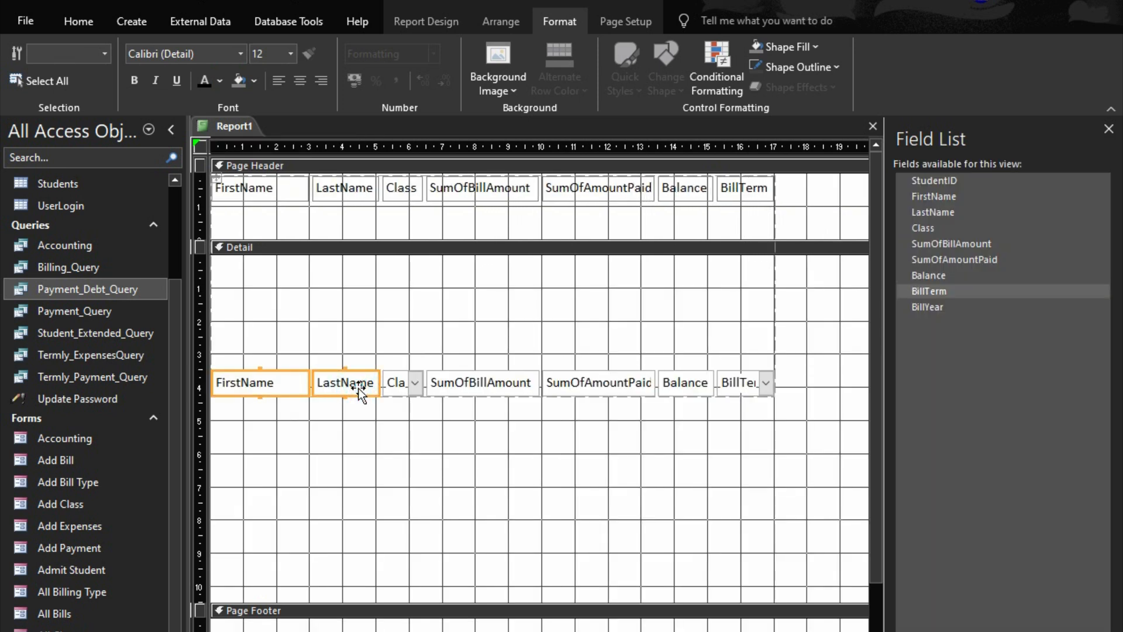
{"action": "right_click", "coordinate": [360, 388]}
{"action": "mouse_move", "coordinate": [465, 629]}
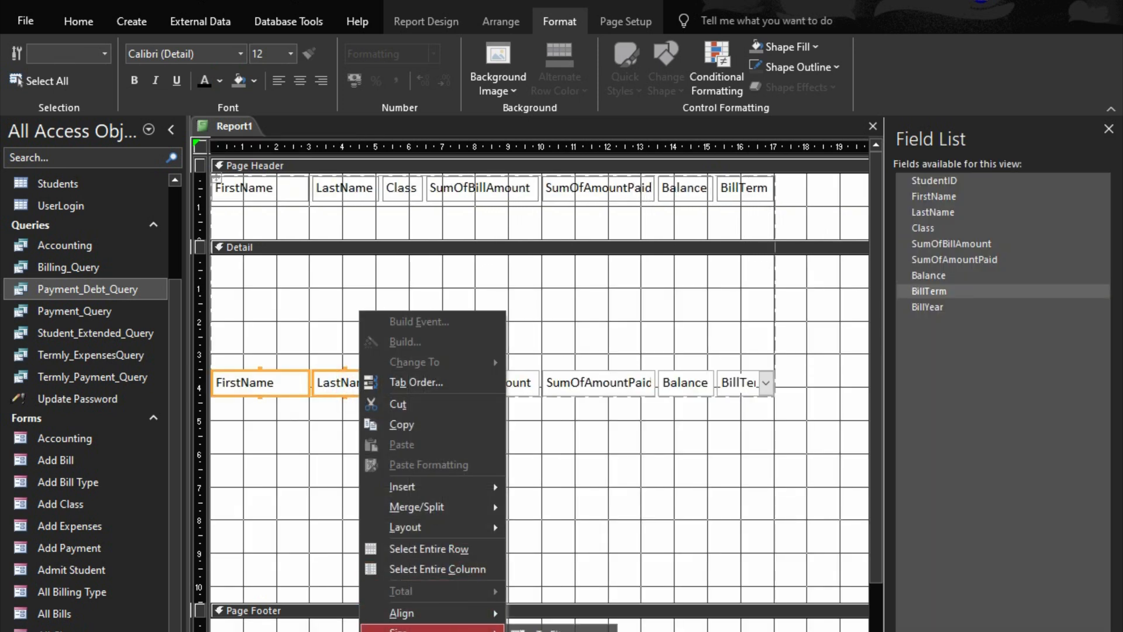
{"action": "left_click", "coordinate": [553, 631]}
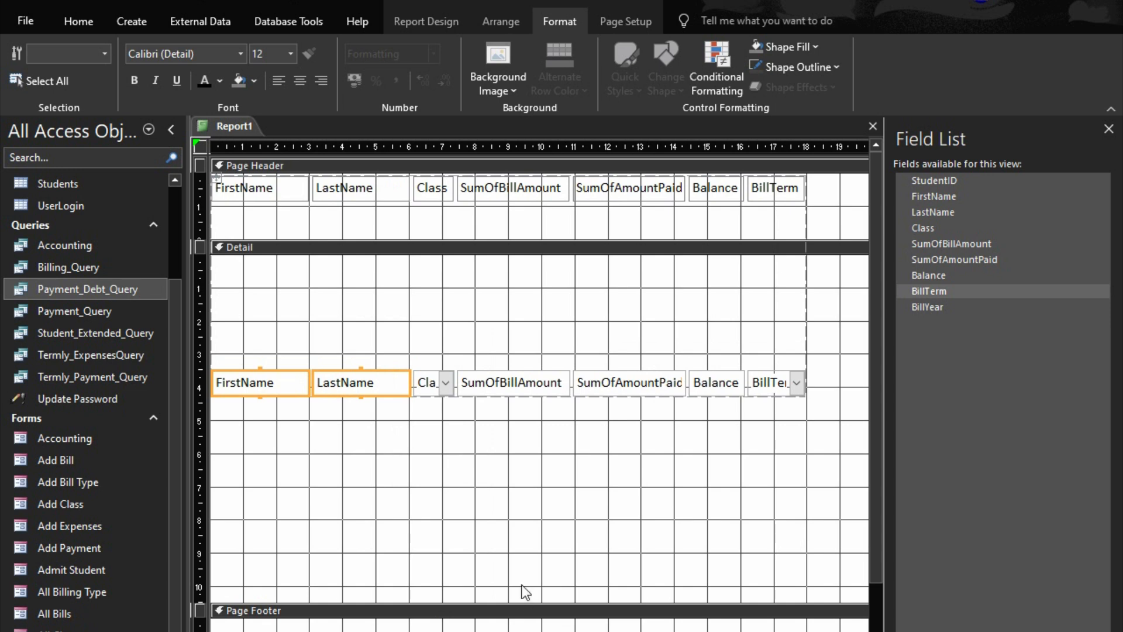
Widen the Class column to about 2.3 cm
{"action": "left_click", "coordinate": [449, 388]}
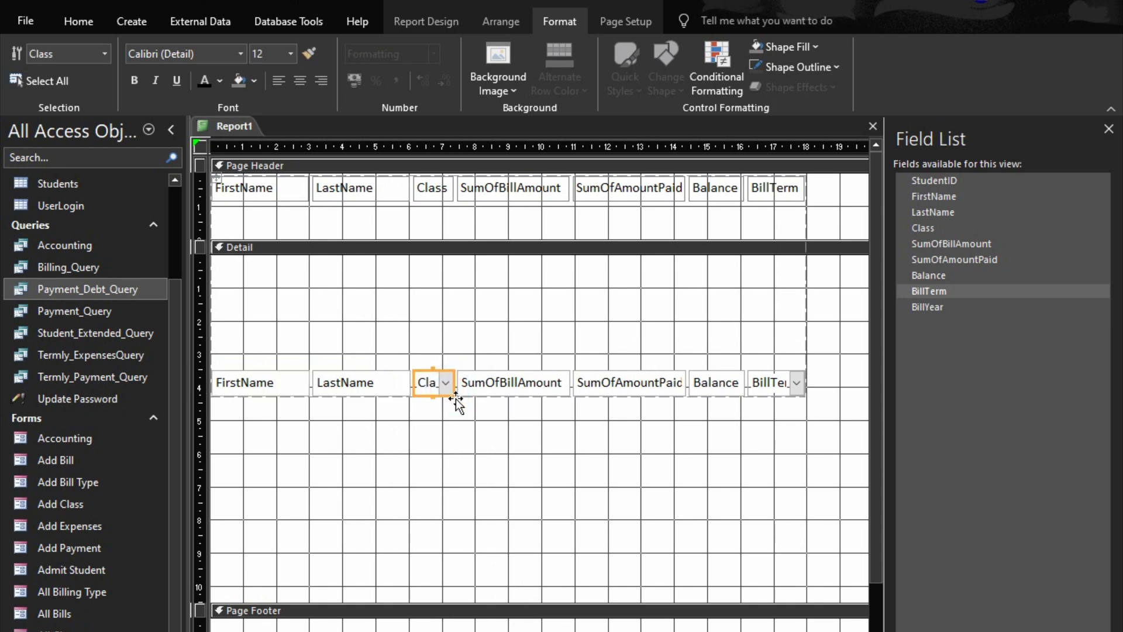
{"action": "key", "text": "shift+Right"}
{"action": "key", "text": "shift+Right"}
{"action": "key", "text": "shift+Right"}
{"action": "key", "text": "shift+Right"}
{"action": "key", "text": "shift+Right"}
{"action": "key", "text": "shift+Right"}
{"action": "key", "text": "shift+Right"}
{"action": "key", "text": "shift+Right"}
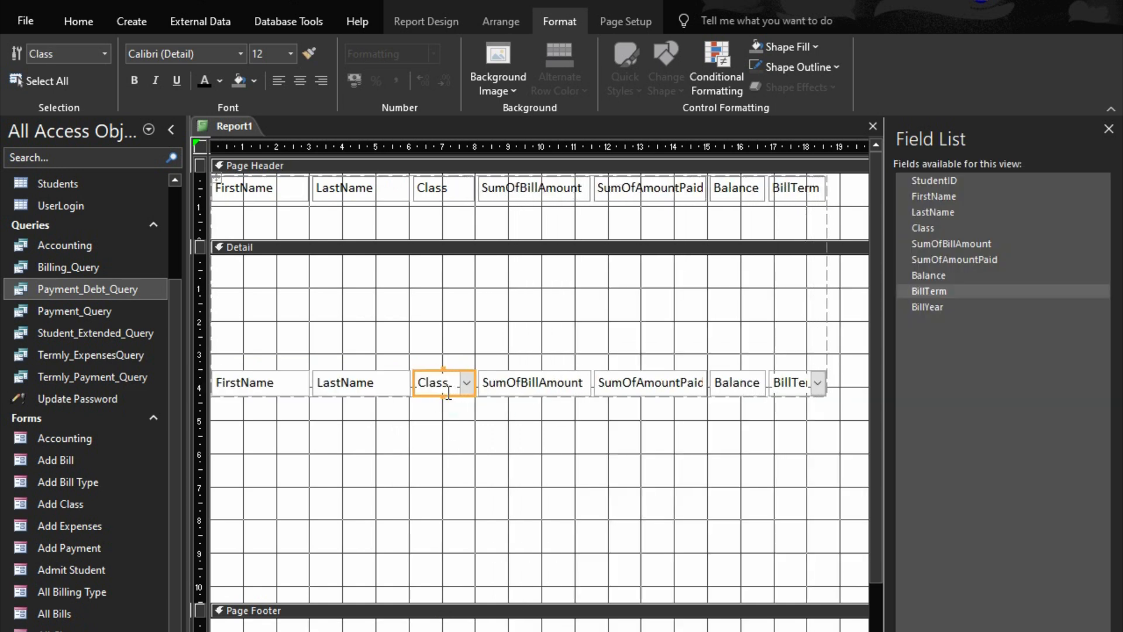
{"action": "key", "text": "shift+Right"}
{"action": "key", "text": "shift+Right"}
{"action": "key", "text": "shift+Right"}
{"action": "key", "text": "shift+Right"}
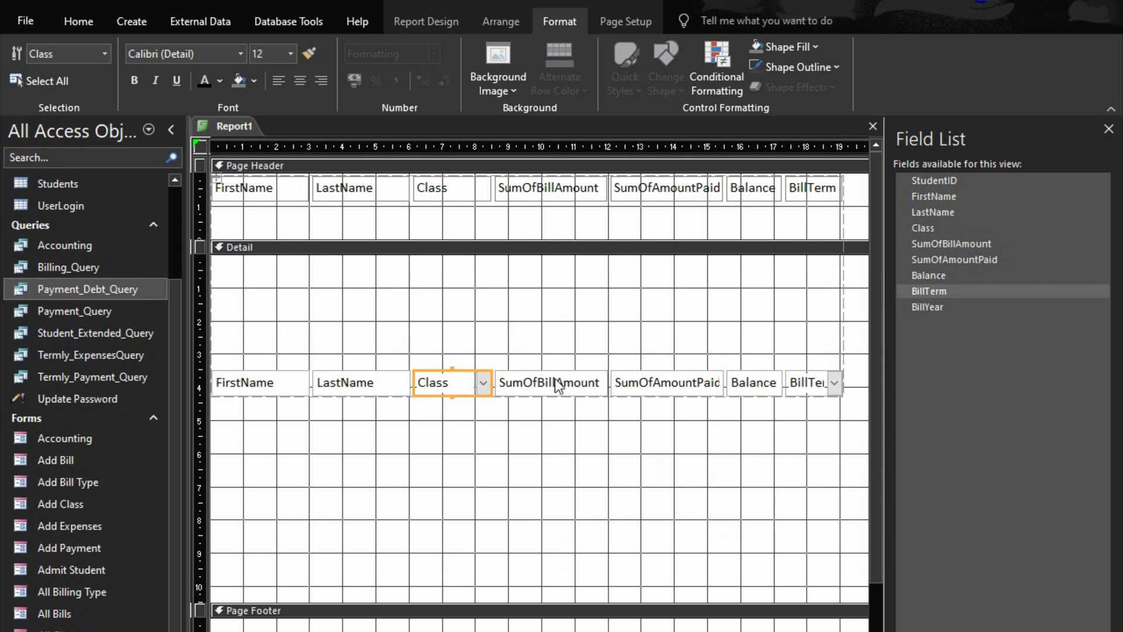
Size the Balance column to match the width of the wider SumOfAmountPaid column
{"action": "left_click", "coordinate": [557, 381]}
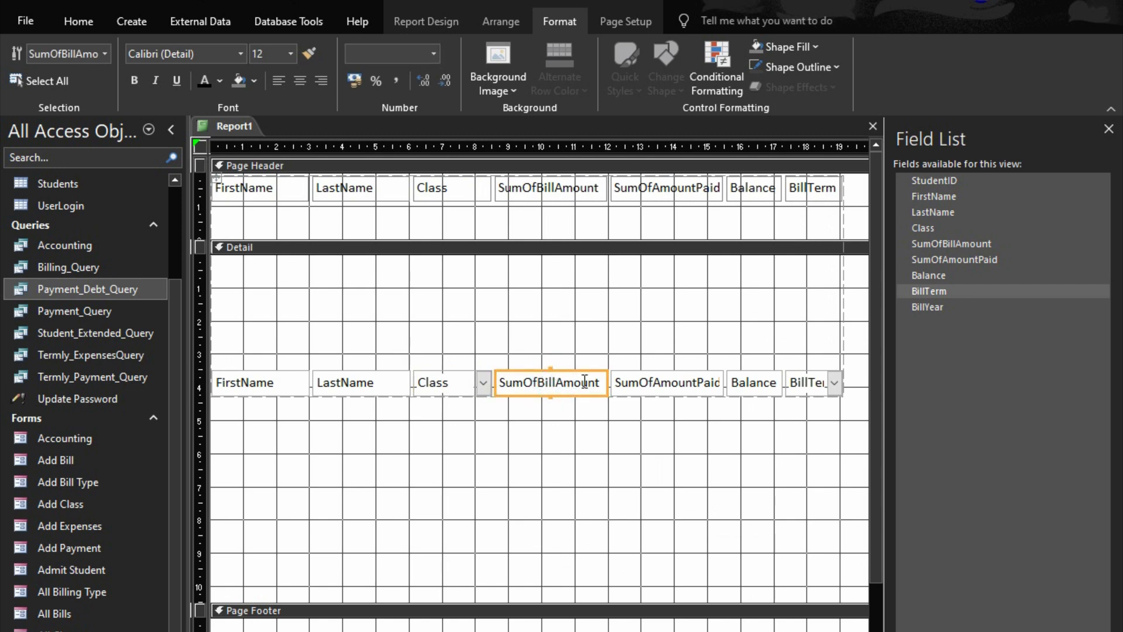
{"action": "left_click", "coordinate": [648, 385]}
{"action": "left_click", "coordinate": [760, 388]}
{"action": "left_click", "coordinate": [671, 388], "text": "shift"}
{"action": "right_click", "coordinate": [672, 388]}
{"action": "mouse_move", "coordinate": [755, 630]}
{"action": "left_click", "coordinate": [869, 631]}
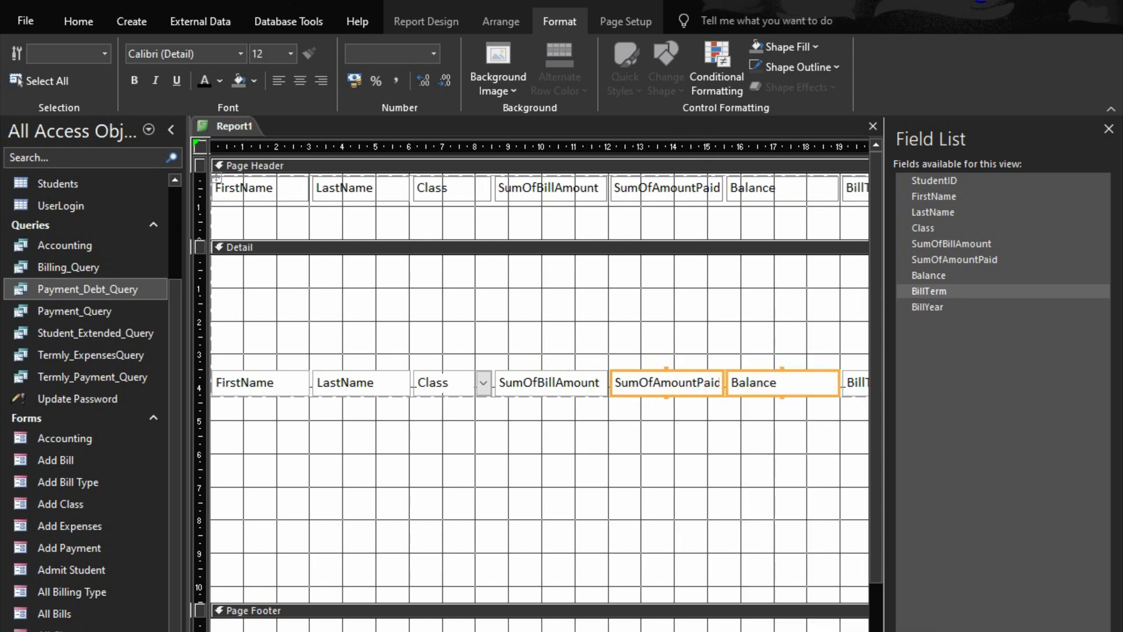
{"action": "scroll", "coordinate": [539, 387], "scroll_direction": "right", "scroll_amount": 3}
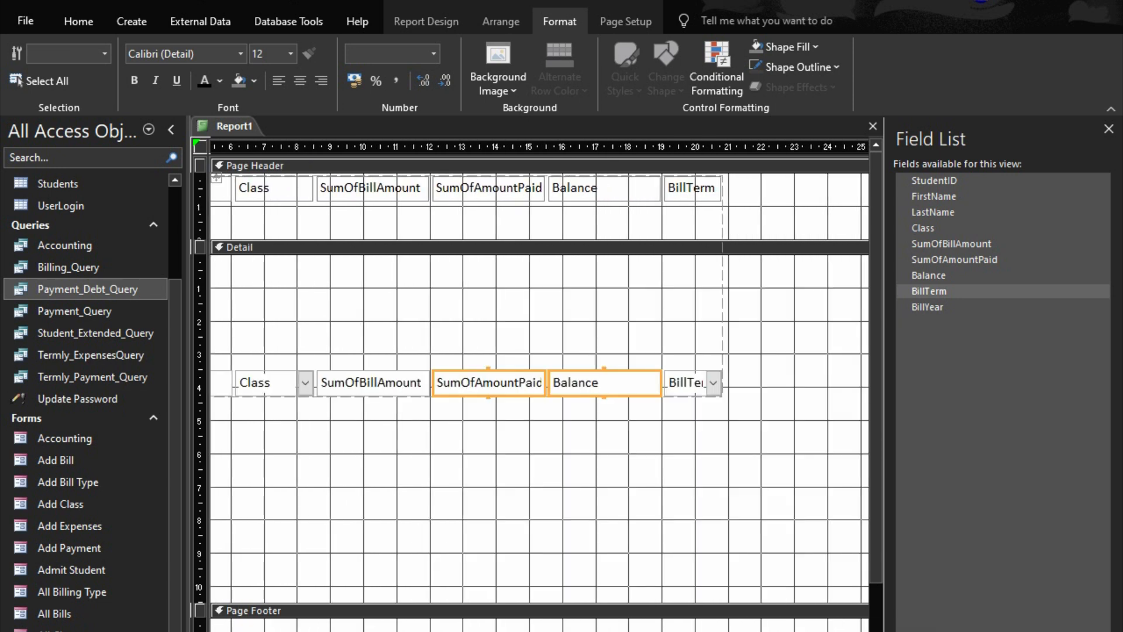
Widen the SumOfBillAmount column to about 4.1 cm and the BillTerm column to about 2.9 cm
{"action": "left_click", "coordinate": [686, 403]}
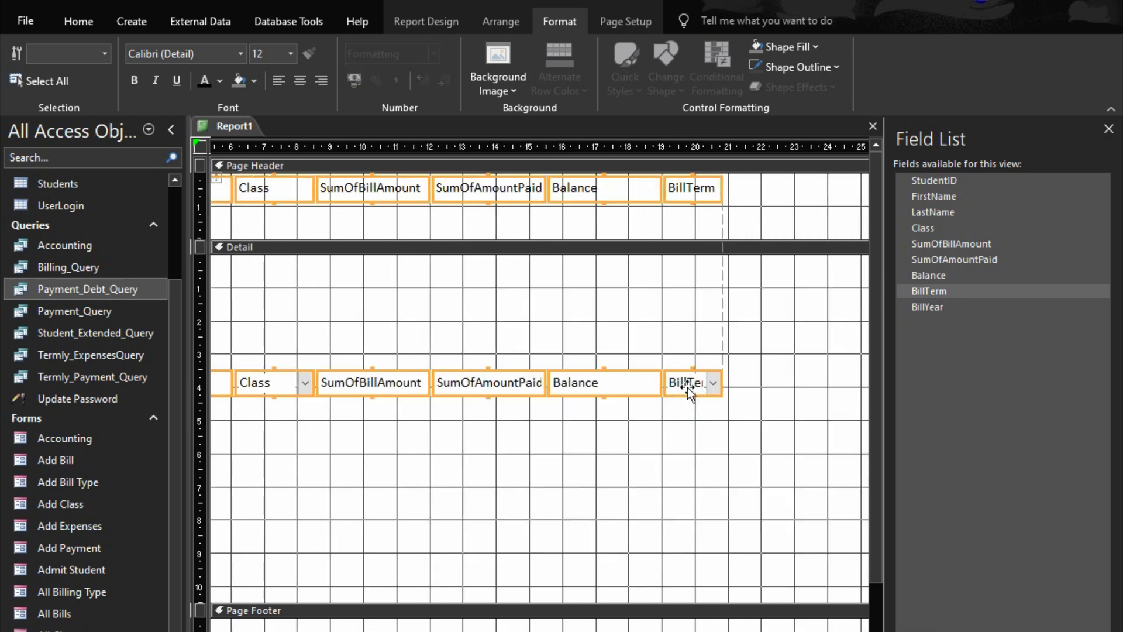
{"action": "key", "text": "shift+Right"}
{"action": "key", "text": "shift+Right"}
{"action": "key", "text": "shift+Right"}
{"action": "key", "text": "shift+Right"}
{"action": "key", "text": "shift+Right"}
{"action": "key", "text": "shift+Right"}
{"action": "key", "text": "shift+Right"}
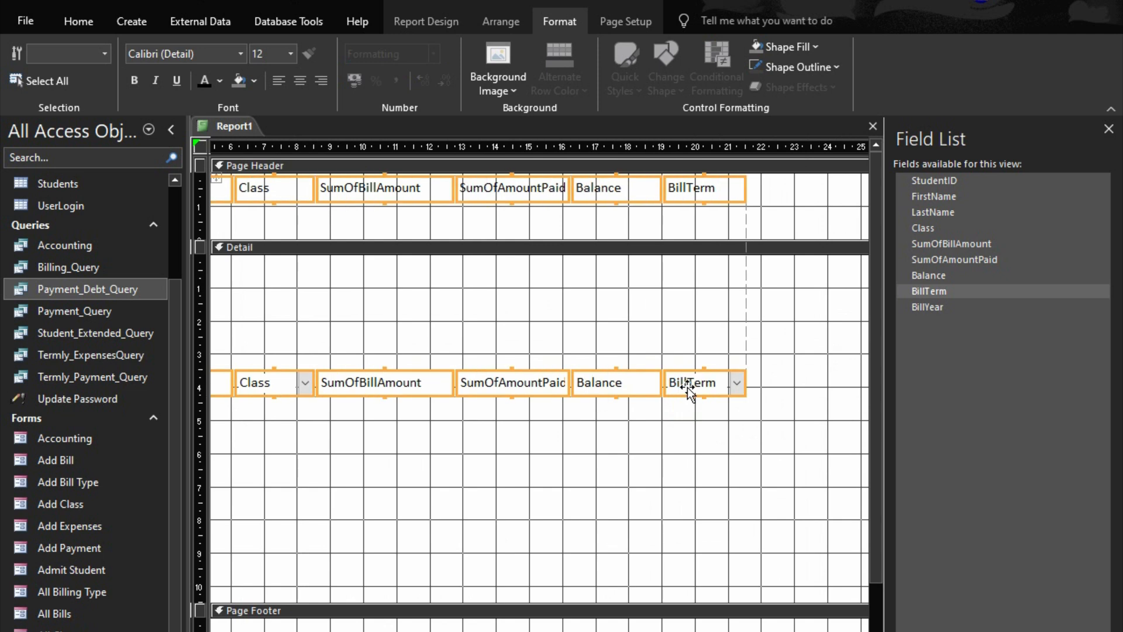
{"action": "left_click", "coordinate": [687, 389]}
{"action": "key", "text": "shift+Right"}
{"action": "key", "text": "shift+Right"}
{"action": "key", "text": "shift+Right"}
{"action": "key", "text": "shift+Right"}
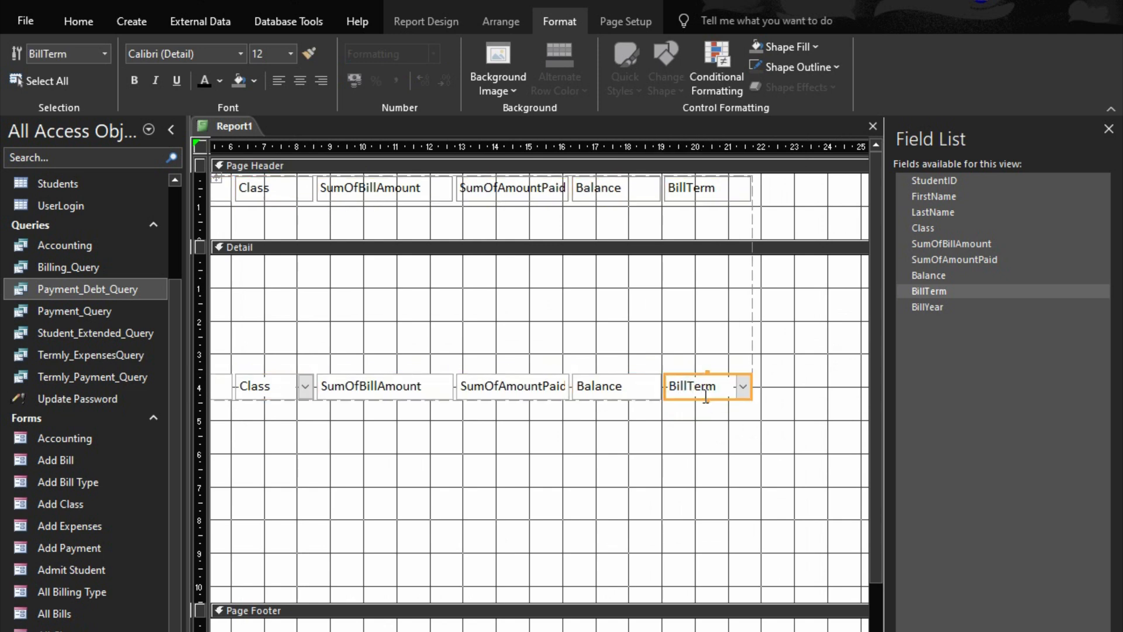
{"action": "key", "text": "shift+Right"}
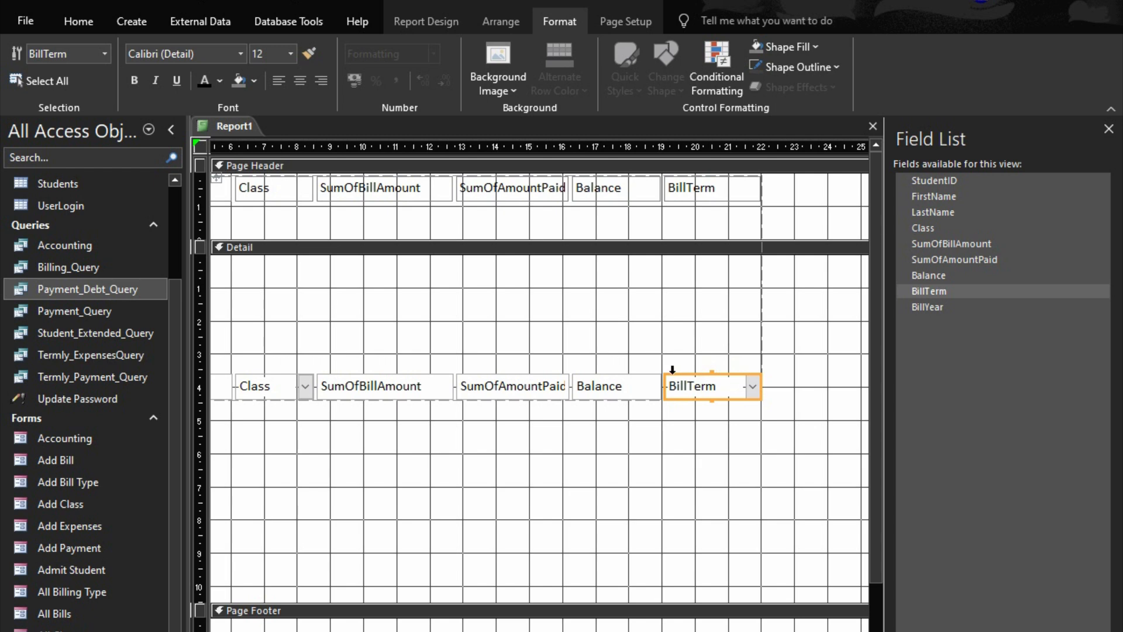
Move the page header labels down to about 1 cm and bring the row of detail fields up to the top of the Detail section
{"action": "left_click", "coordinate": [546, 199]}
{"action": "left_click_drag", "start_coordinate": [544, 203], "coordinate": [549, 235]}
{"action": "left_click_drag", "start_coordinate": [541, 381], "coordinate": [547, 261]}
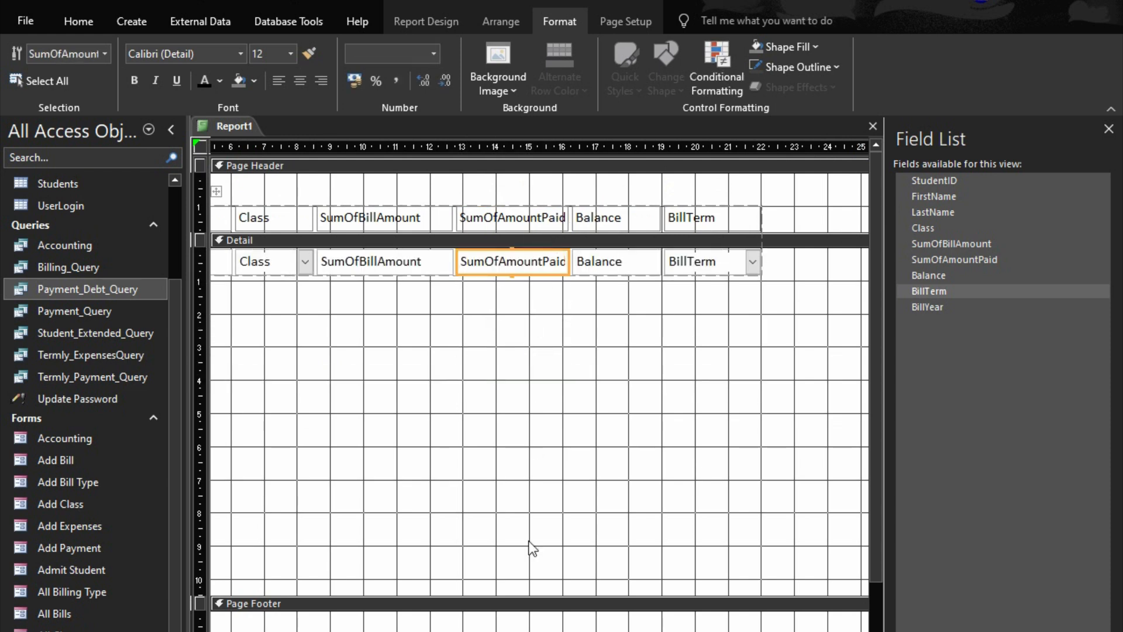
Shrink the Detail section to the height of its field row and the Page Footer section to about 1 cm
{"action": "left_click_drag", "start_coordinate": [528, 595], "coordinate": [534, 249]}
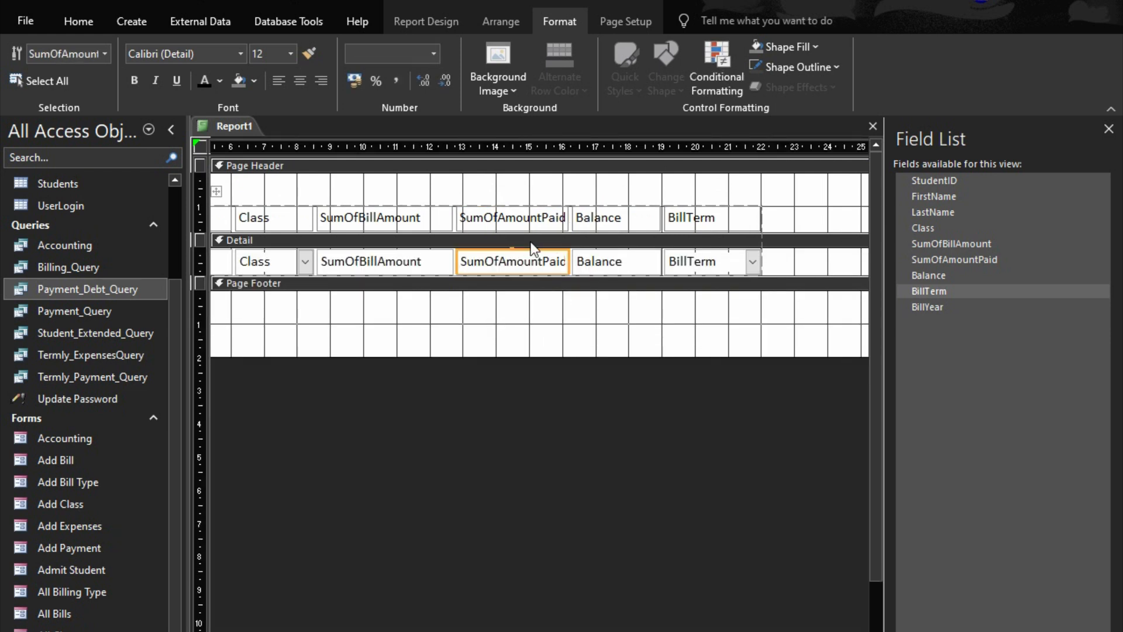
{"action": "left_click_drag", "start_coordinate": [509, 354], "coordinate": [515, 323]}
{"action": "left_click", "coordinate": [828, 258]}
{"action": "left_click", "coordinate": [828, 355]}
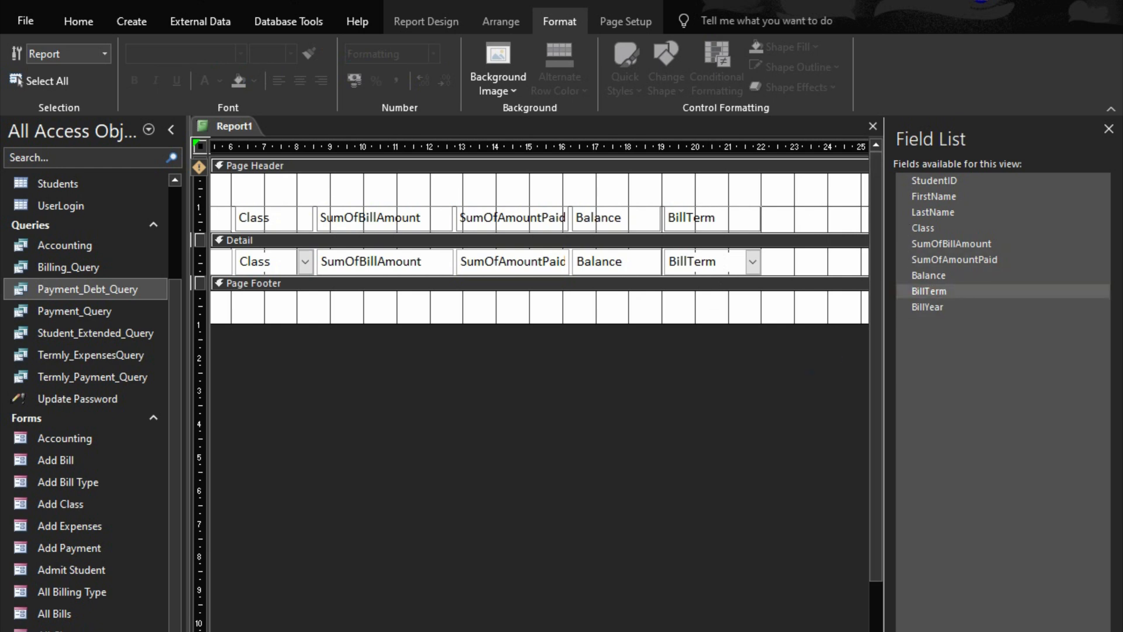
Check the report's column layout in print preview and return to the design
{"action": "left_click", "coordinate": [1060, 631]}
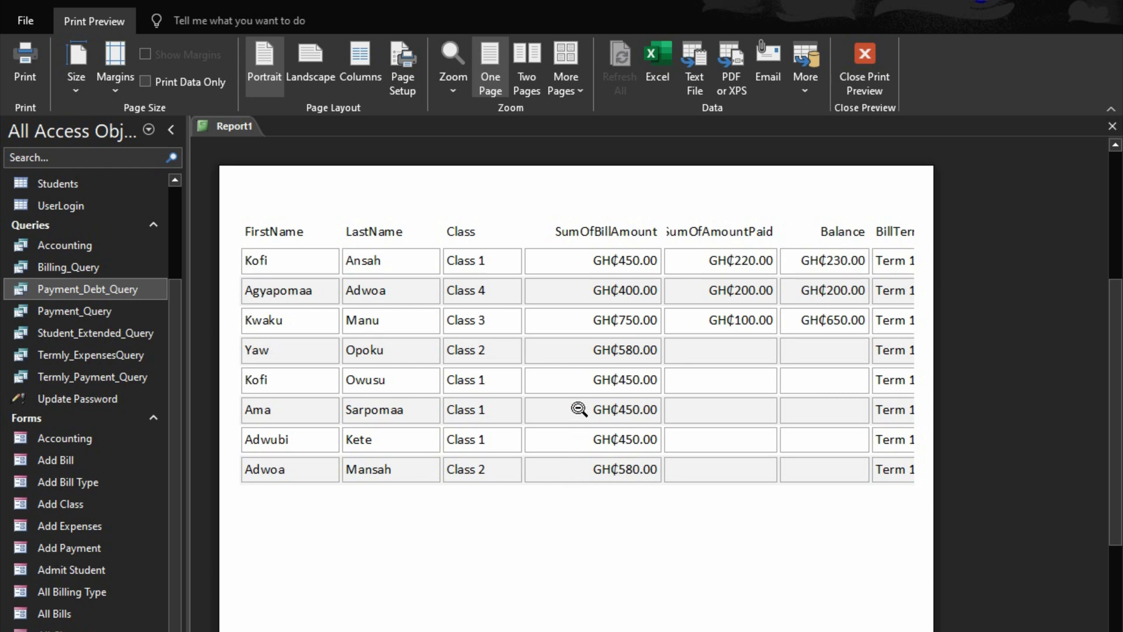
{"action": "left_click", "coordinate": [865, 67]}
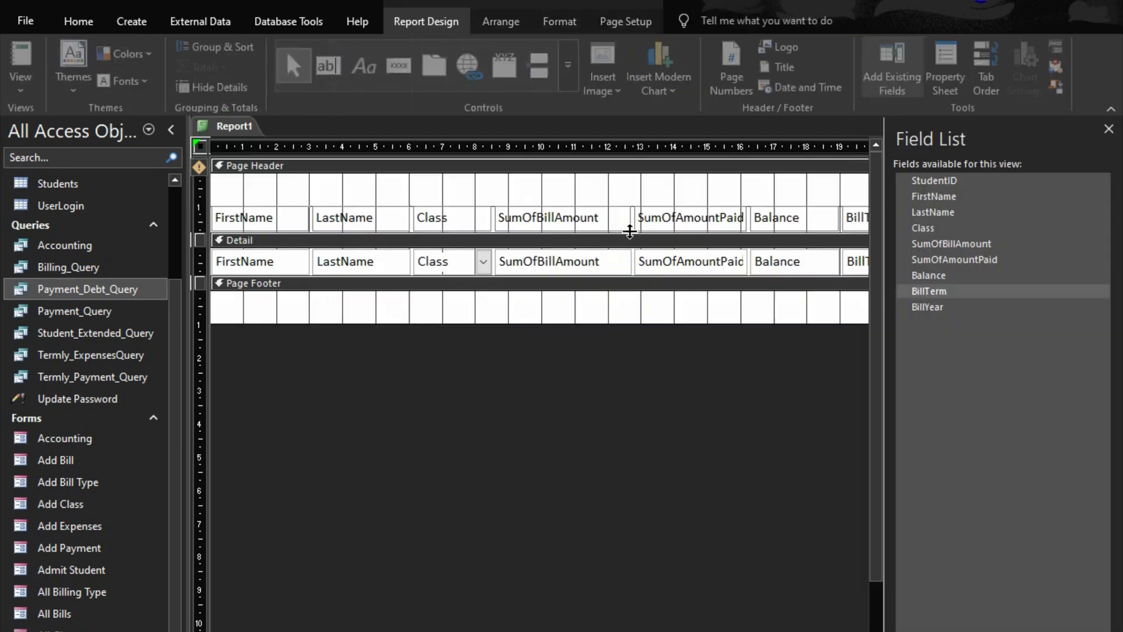
Set the Top position of the Class label in the page header to 2.989 cm to make room for a title
{"action": "double_click", "coordinate": [459, 212]}
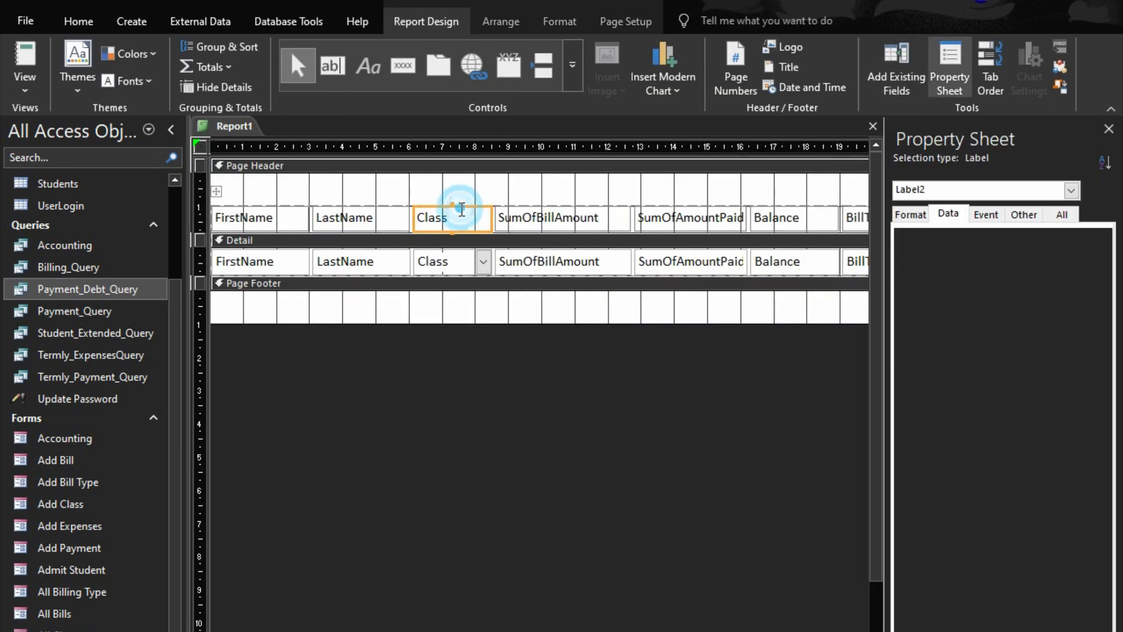
{"action": "left_click", "coordinate": [913, 215]}
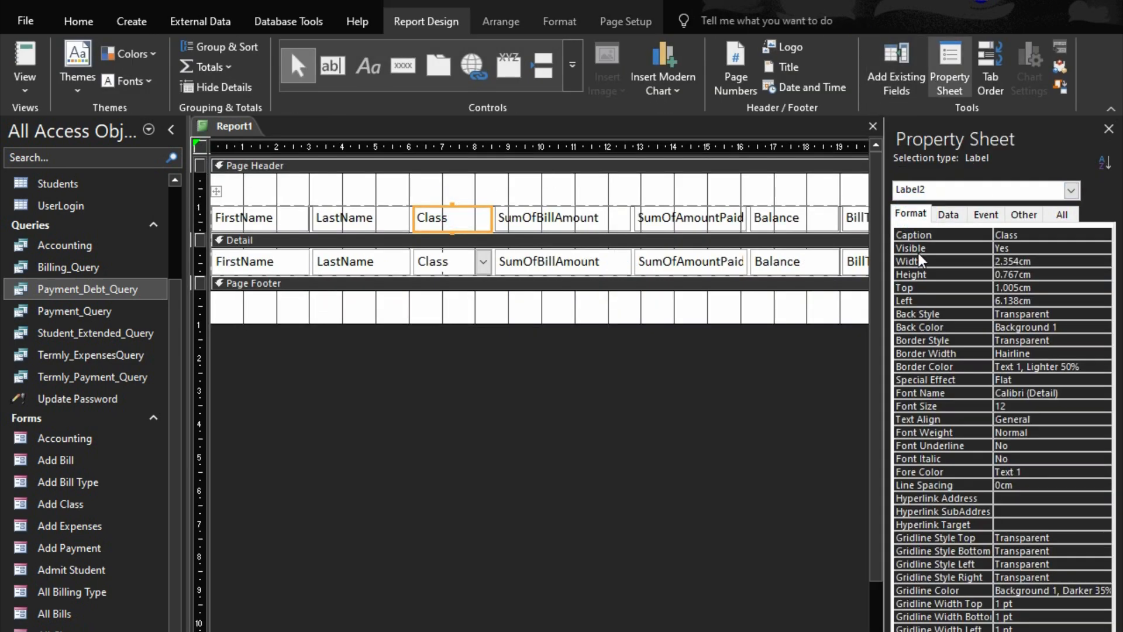
{"action": "left_click", "coordinate": [909, 287]}
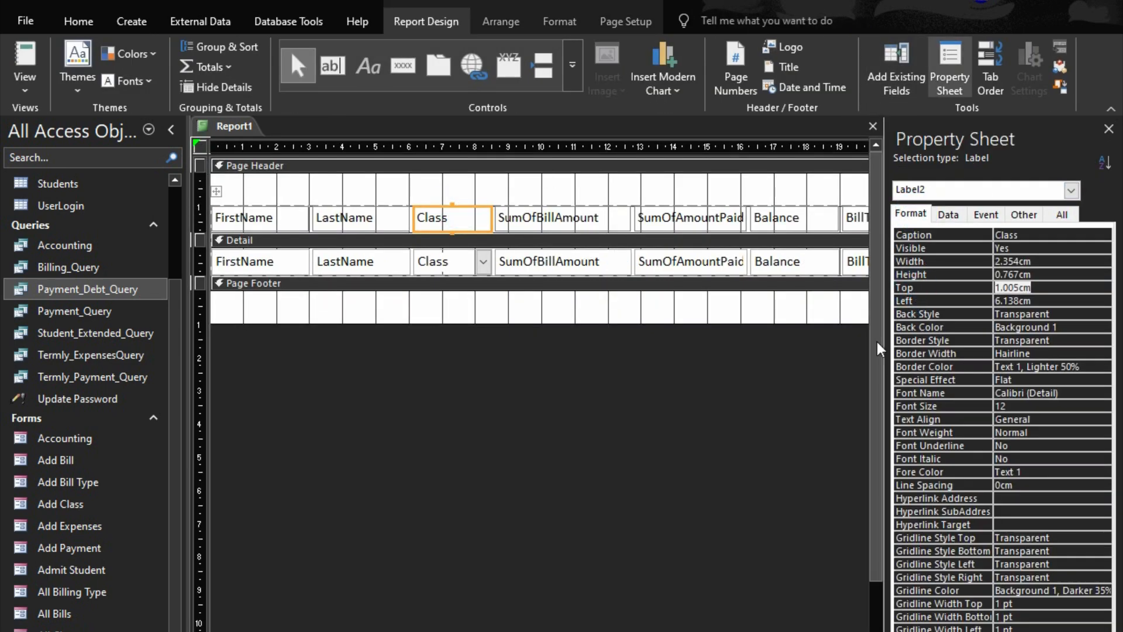
{"action": "type", "text": "2.989"}
{"action": "key", "text": "Return"}
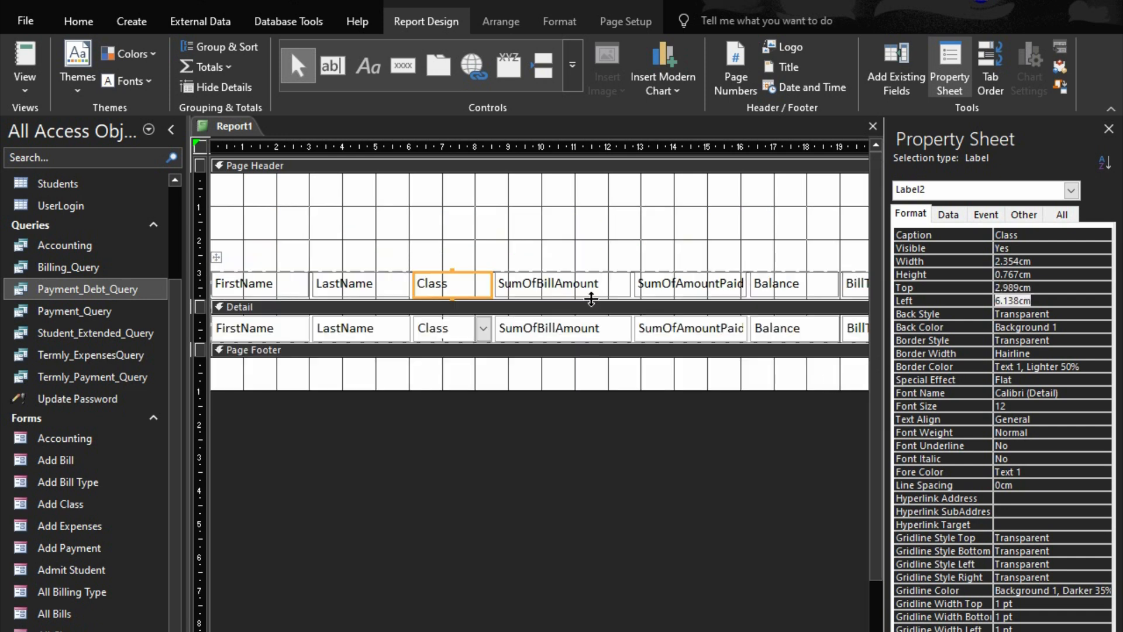
Add a label reading LIST OF DEBTORS to the Page Header, above the column headings
{"action": "left_click", "coordinate": [368, 66]}
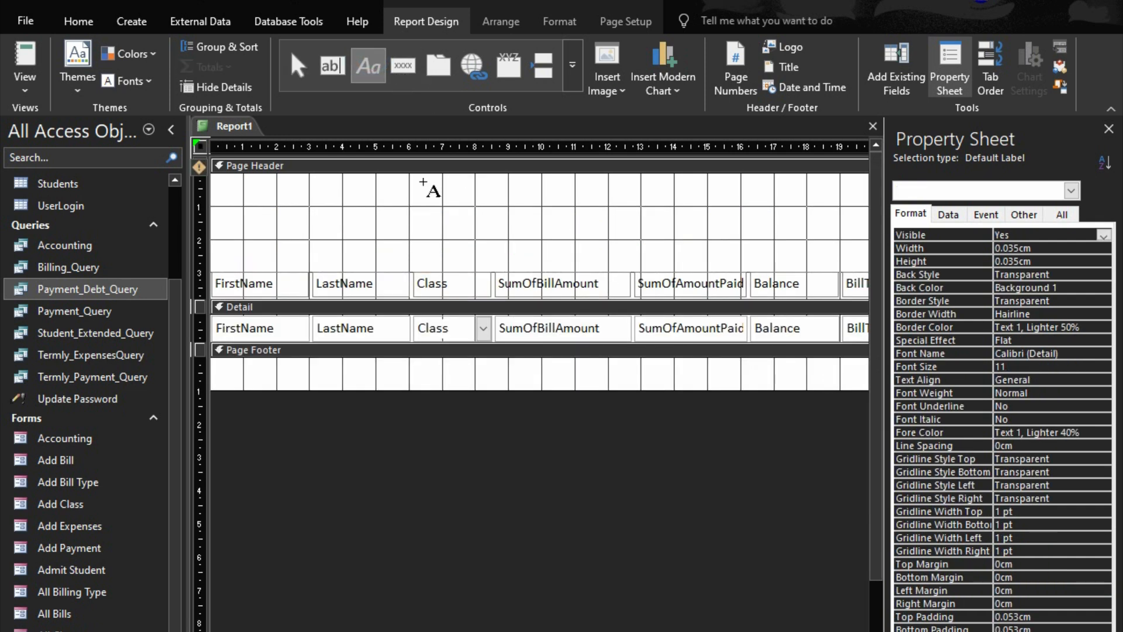
{"action": "left_click", "coordinate": [412, 202]}
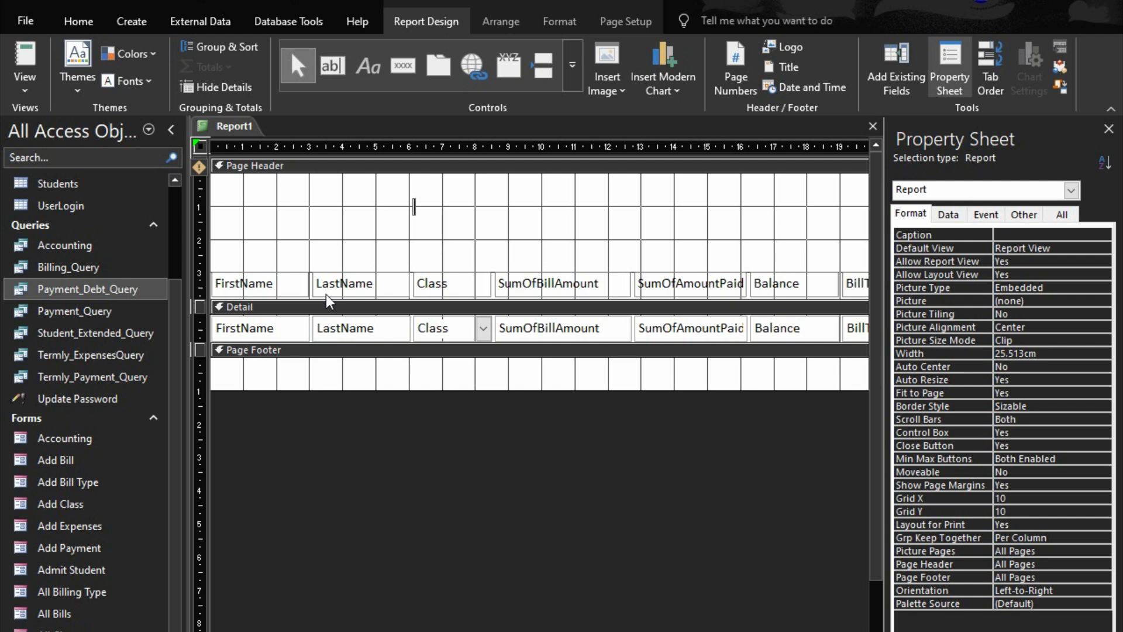
{"action": "type", "text": "LIST OF DEBTORS"}
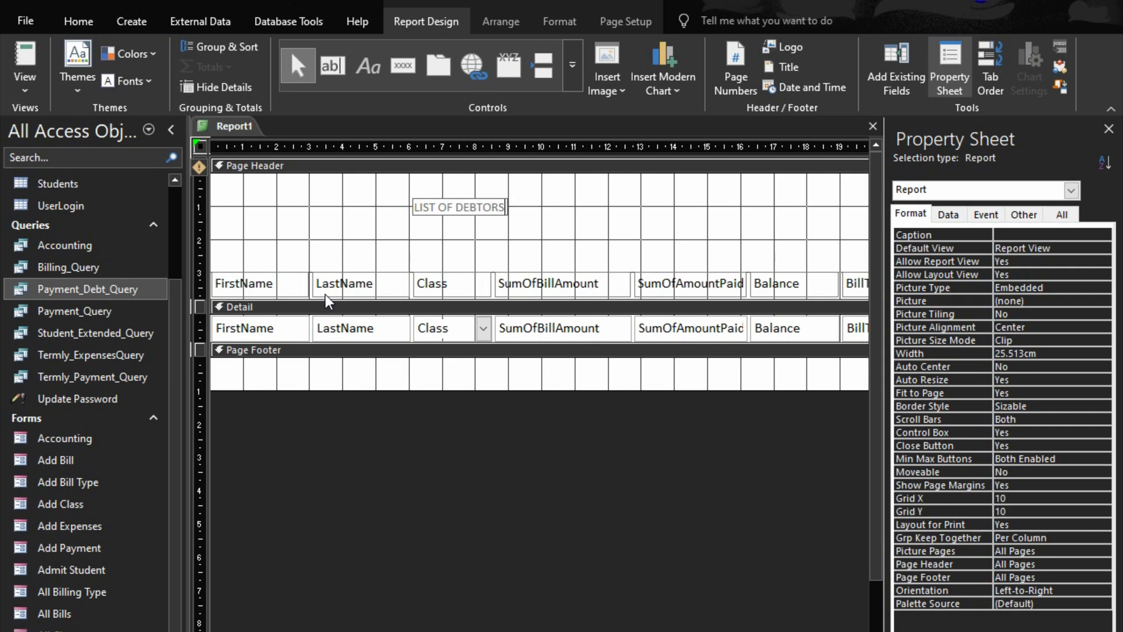
{"action": "left_click", "coordinate": [618, 215]}
Set the LIST OF DEBTORS label's font size to 24 and its font colour to black
{"action": "left_click", "coordinate": [494, 214]}
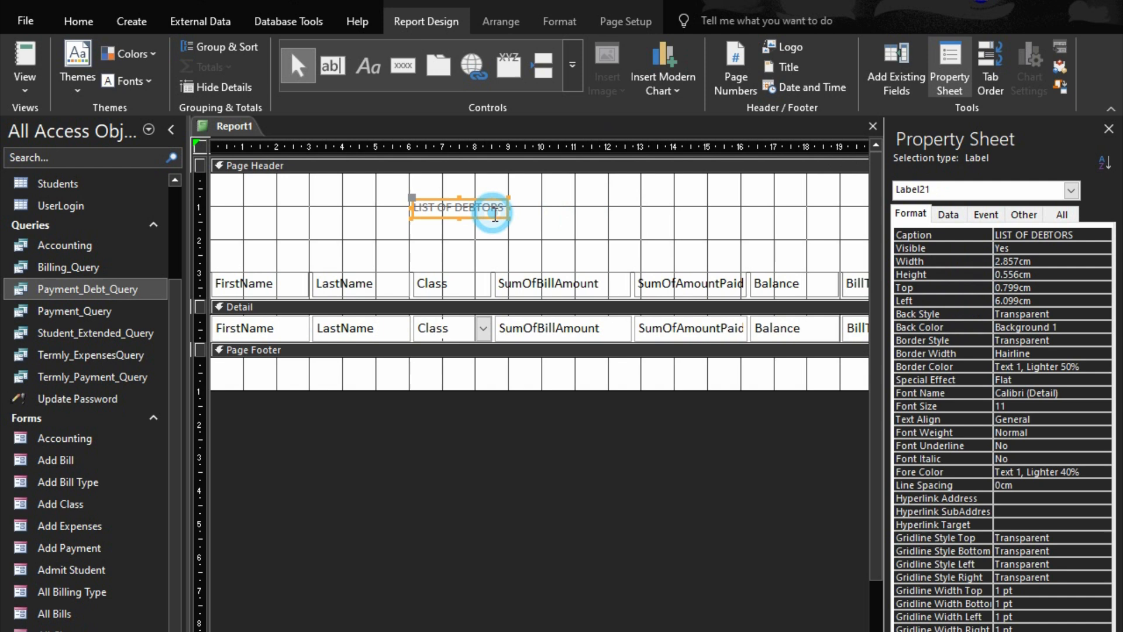
{"action": "left_click", "coordinate": [561, 21]}
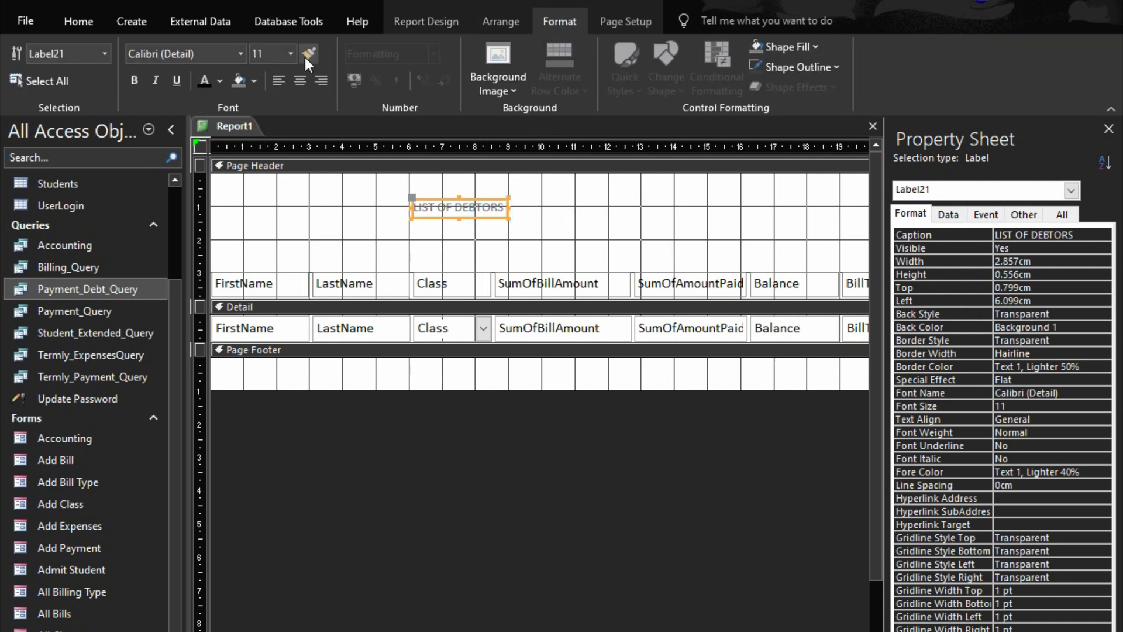
{"action": "left_click", "coordinate": [290, 54]}
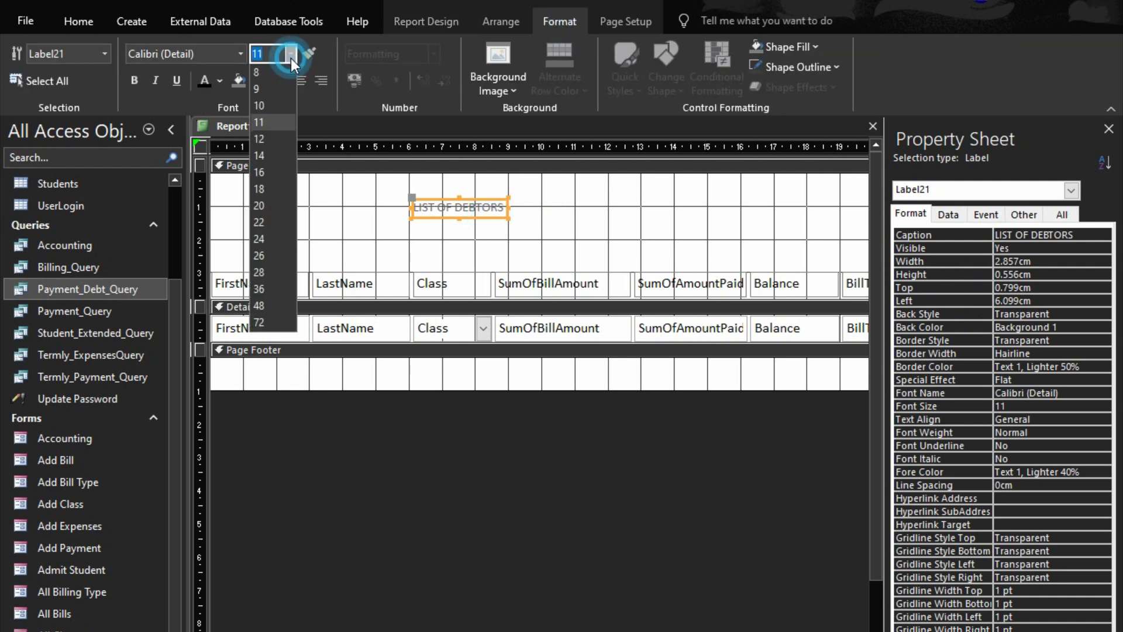
{"action": "left_click", "coordinate": [266, 240]}
{"action": "left_click", "coordinate": [205, 80]}
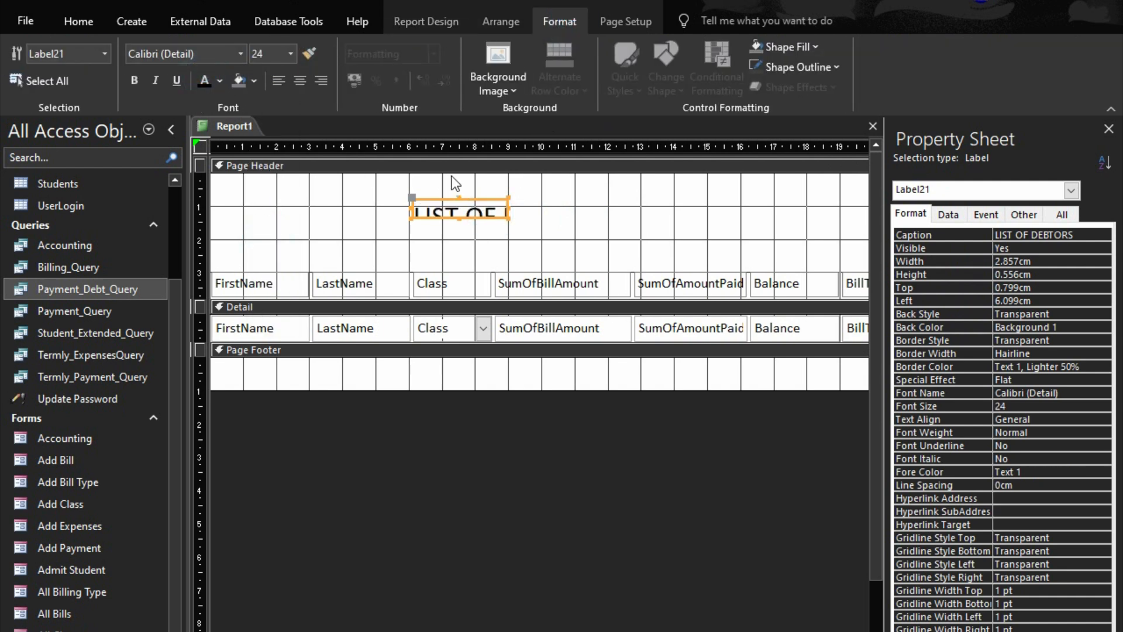
Size the LIST OF DEBTORS label to fit its text and make it bold
{"action": "right_click", "coordinate": [447, 213]}
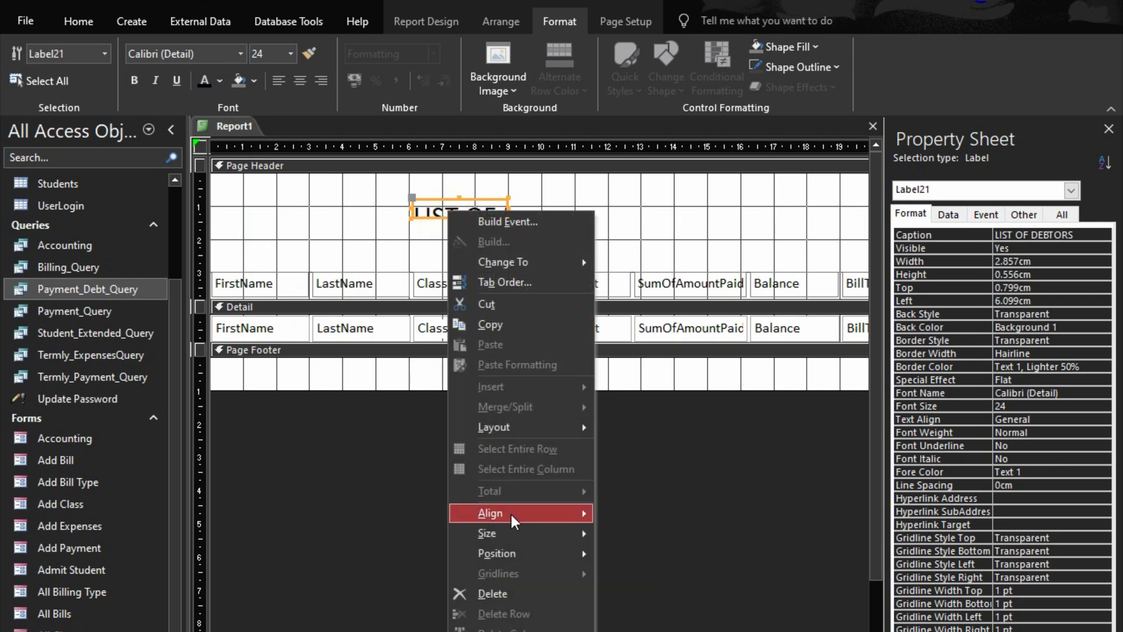
{"action": "mouse_move", "coordinate": [522, 533]}
{"action": "left_click", "coordinate": [678, 537]}
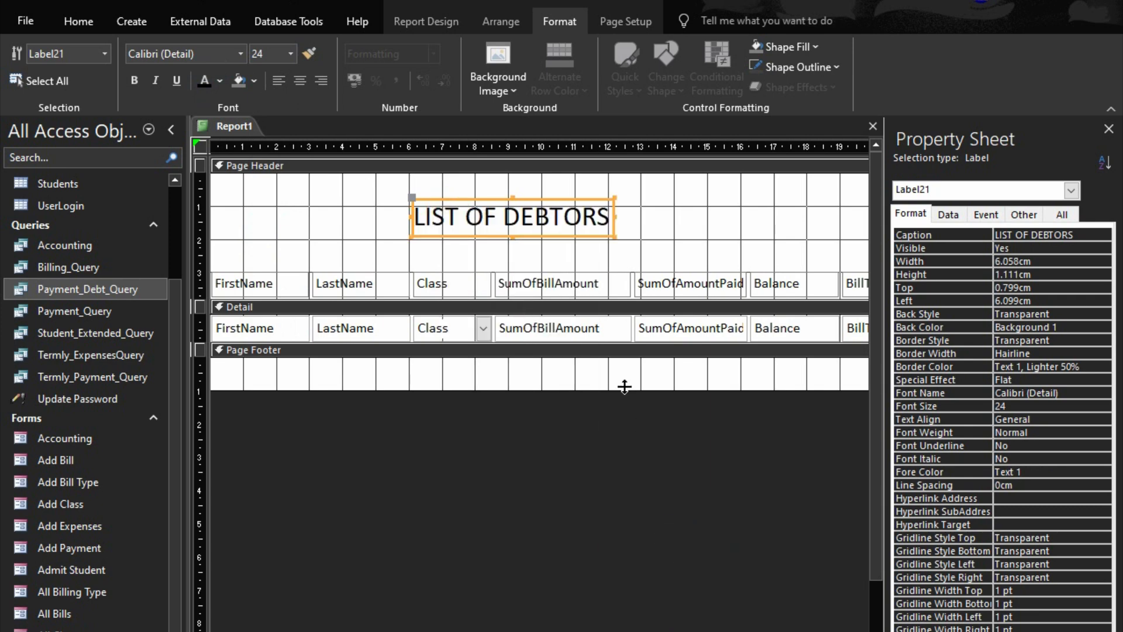
{"action": "left_click", "coordinate": [622, 190]}
{"action": "left_click", "coordinate": [572, 206]}
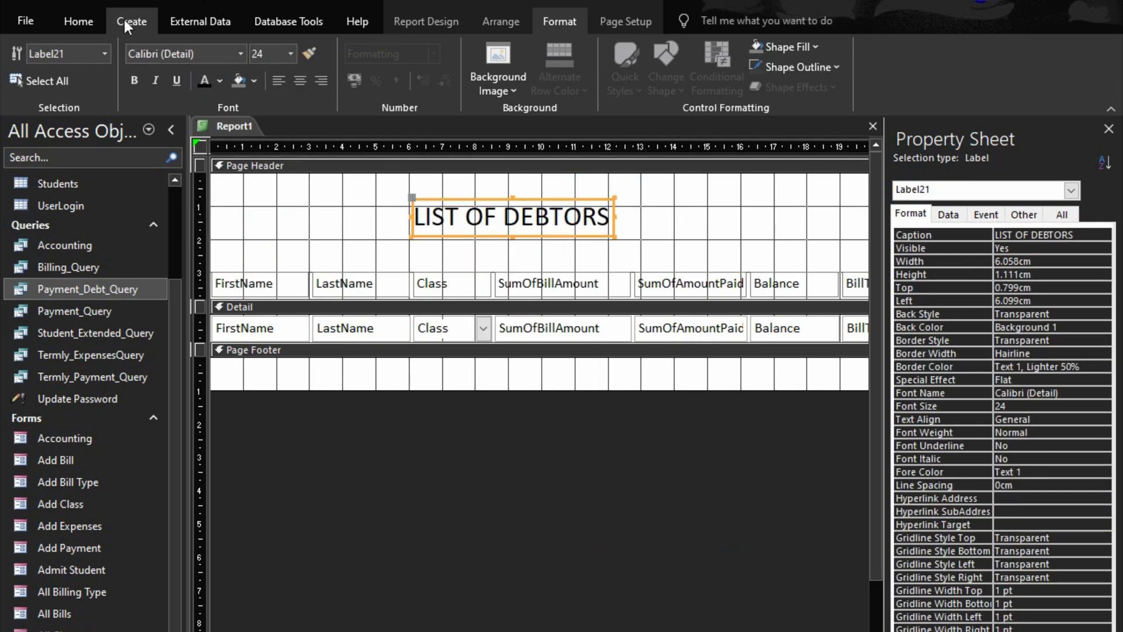
{"action": "left_click", "coordinate": [134, 80]}
{"action": "left_click", "coordinate": [758, 240]}
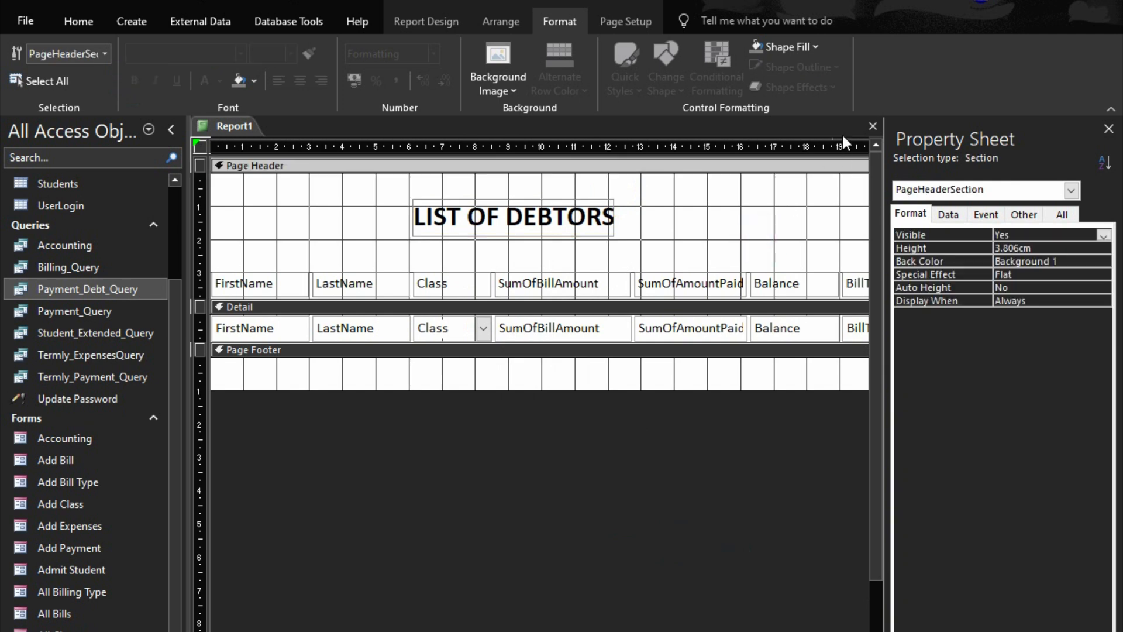
Save the report under the name Debt_Report
{"action": "key", "text": "ctrl+s"}
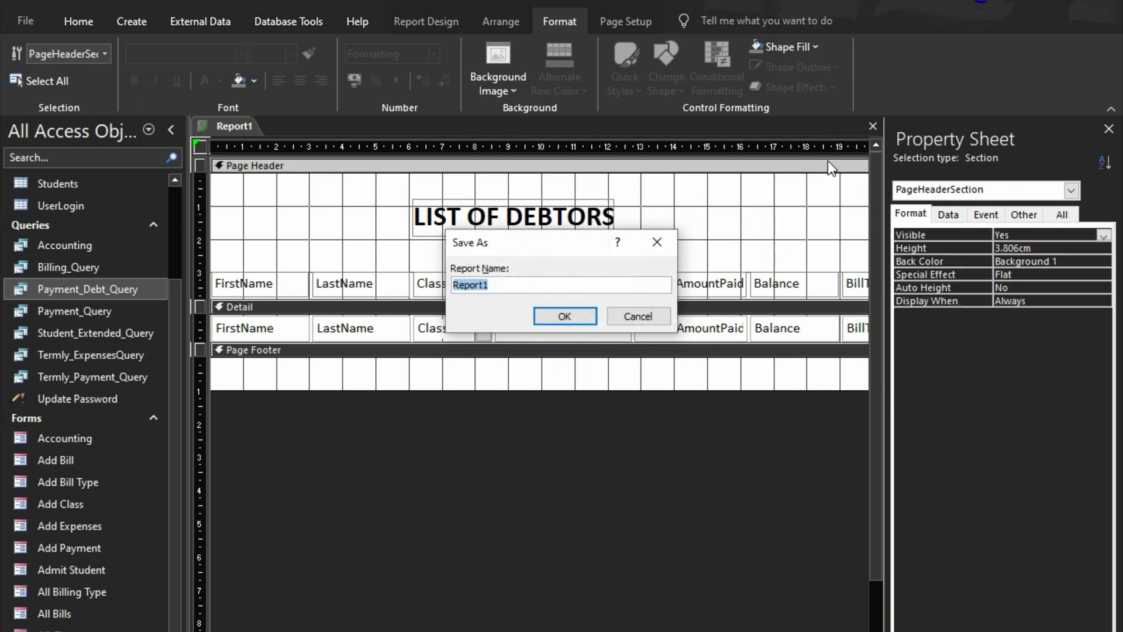
{"action": "type", "text": "E"}
{"action": "left_click", "coordinate": [563, 320]}
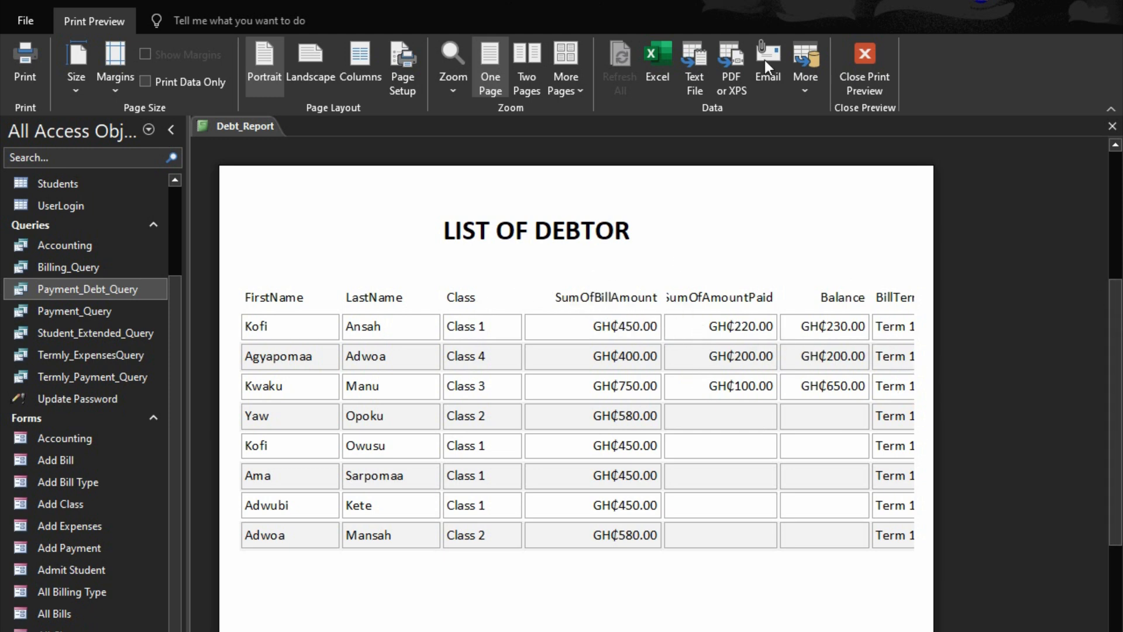
Close the print preview and shorten the SumOfBillAmount column heading to BillAmount
{"action": "left_click", "coordinate": [878, 55]}
{"action": "left_click", "coordinate": [545, 288]}
{"action": "left_click", "coordinate": [542, 293]}
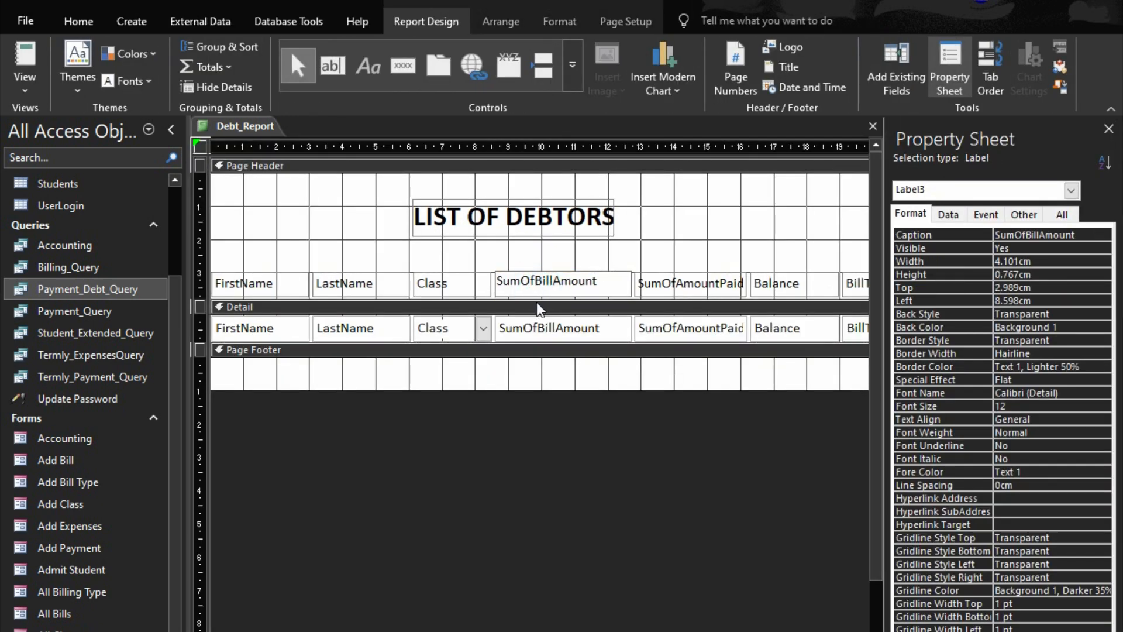
{"action": "key", "text": "BackSpace"}
{"action": "key", "text": "BackSpace"}
{"action": "key", "text": "BackSpace"}
{"action": "key", "text": "BackSpace"}
{"action": "key", "text": "BackSpace"}
{"action": "left_click", "coordinate": [689, 318]}
Shorten the SumOfAmountPaid column heading to AmountPaid
{"action": "left_click", "coordinate": [682, 285]}
{"action": "left_click", "coordinate": [682, 282]}
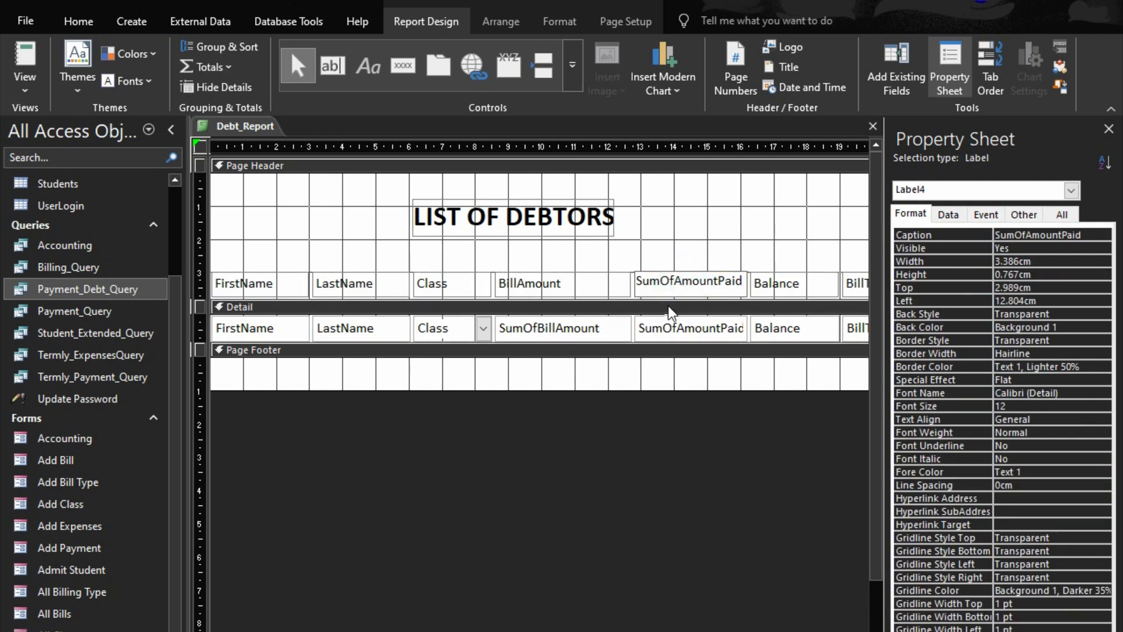
{"action": "key", "text": "BackSpace"}
{"action": "key", "text": "BackSpace"}
{"action": "key", "text": "BackSpace"}
{"action": "key", "text": "BackSpace"}
{"action": "key", "text": "BackSpace"}
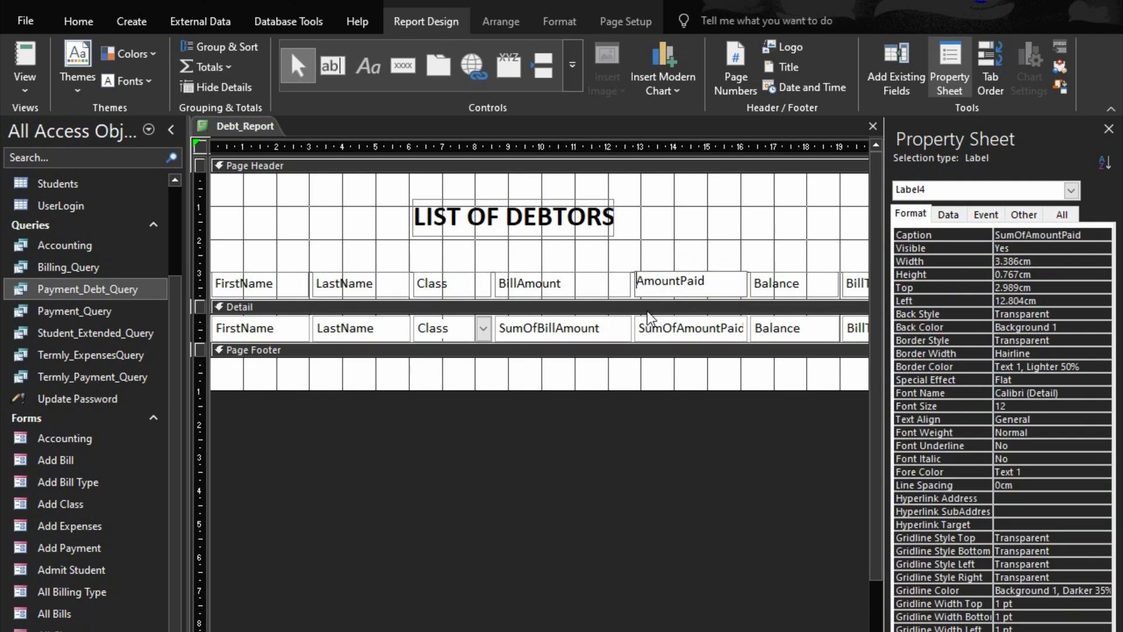
{"action": "left_click", "coordinate": [588, 330]}
{"action": "left_click", "coordinate": [589, 331]}
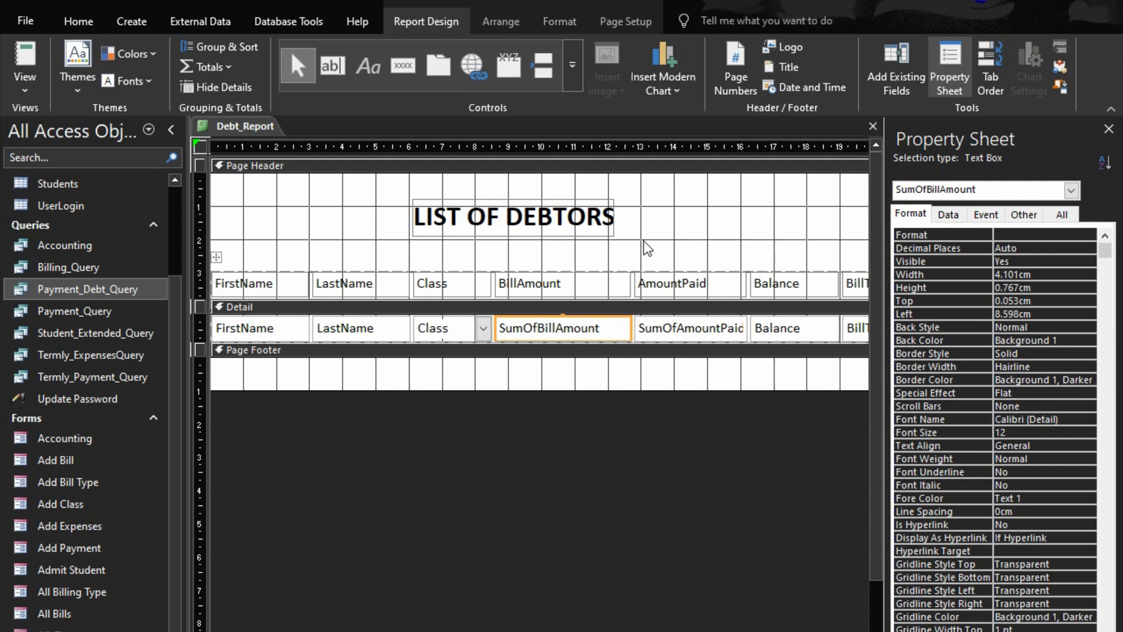
Insert spaces in the two amount headings so they read Bill Amount and Amount Paid
{"action": "left_click", "coordinate": [518, 285]}
{"action": "left_click", "coordinate": [517, 285]}
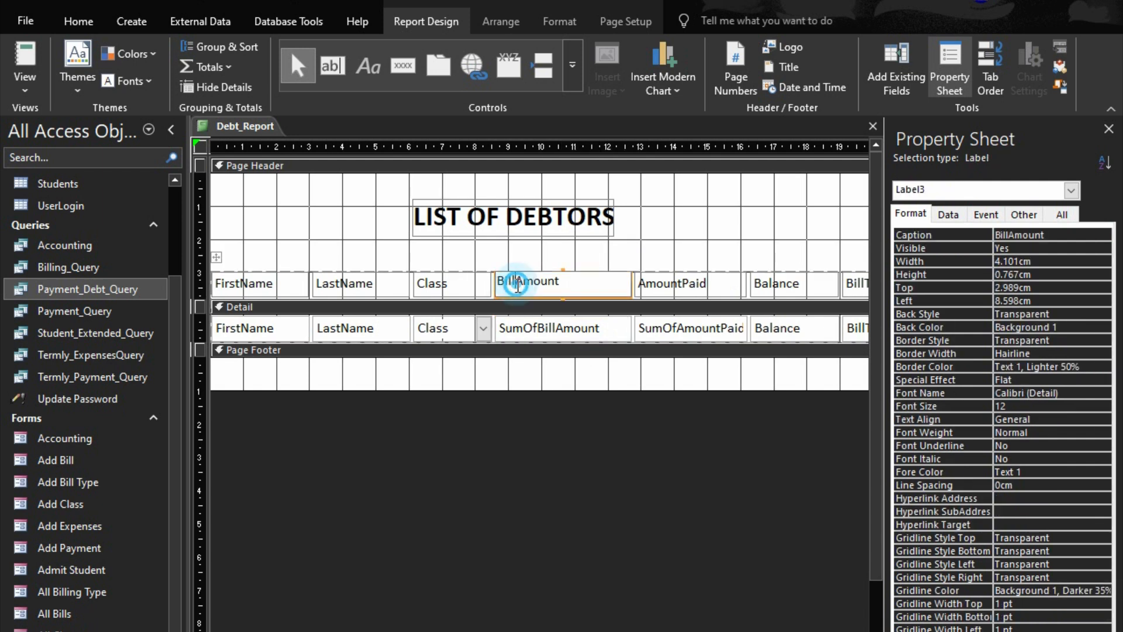
{"action": "left_click", "coordinate": [662, 286]}
{"action": "left_click", "coordinate": [674, 284]}
{"action": "left_click", "coordinate": [677, 332]}
Narrow the SumOfBillAmount column to about 3.4 cm
{"action": "left_click", "coordinate": [602, 333]}
{"action": "key", "text": "shift+Left"}
{"action": "key", "text": "shift+Left"}
{"action": "key", "text": "shift+Left"}
{"action": "key", "text": "shift+Left"}
{"action": "key", "text": "shift+Left"}
{"action": "key", "text": "shift+Left"}
{"action": "key", "text": "shift+Left"}
{"action": "key", "text": "shift+Left"}
{"action": "key", "text": "shift+Left"}
{"action": "key", "text": "shift+Left"}
{"action": "key", "text": "shift+Left"}
{"action": "key", "text": "shift+Left"}
{"action": "key", "text": "shift+Left"}
{"action": "key", "text": "shift+Left"}
{"action": "key", "text": "shift+Left"}
{"action": "key", "text": "shift+Left"}
{"action": "key", "text": "shift+Left"}
{"action": "key", "text": "shift+Left"}
{"action": "key", "text": "shift+Left"}
{"action": "key", "text": "shift+Left"}
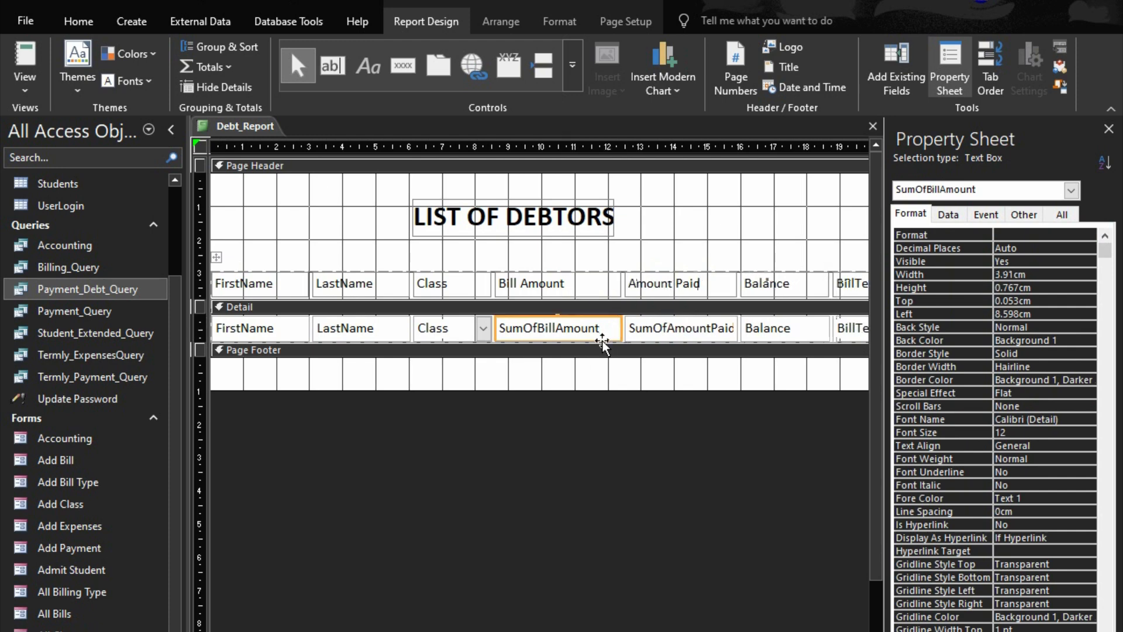
Size the SumOfBillAmount column to match the width of the narrower SumOfAmountPaid column
{"action": "left_click", "coordinate": [661, 324], "text": "shift"}
{"action": "right_click", "coordinate": [660, 316]}
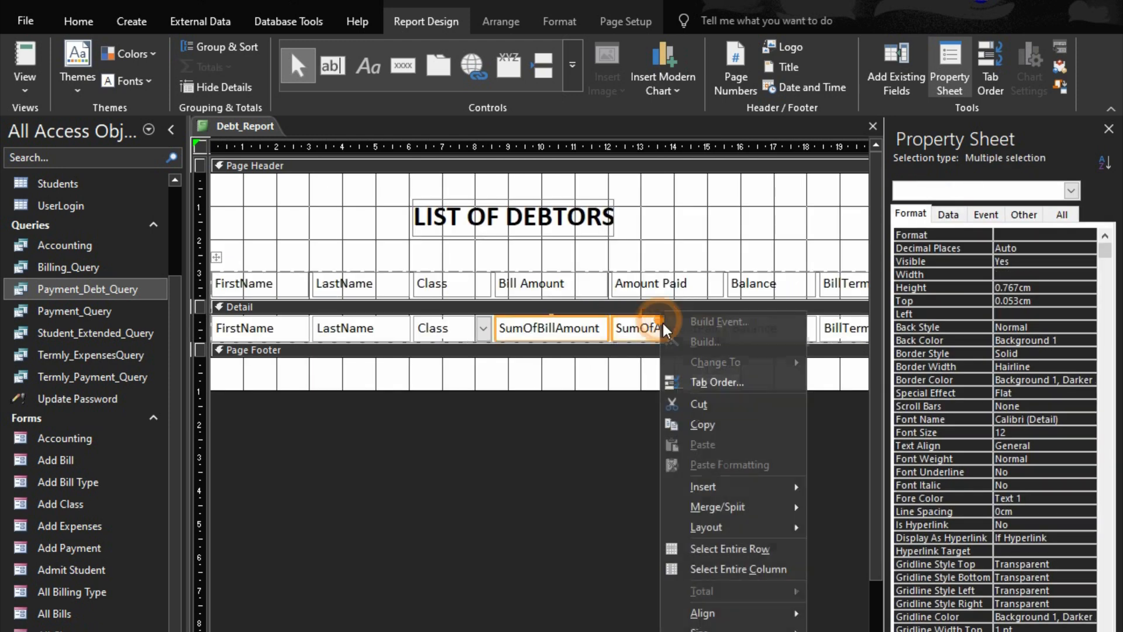
{"action": "mouse_move", "coordinate": [732, 629]}
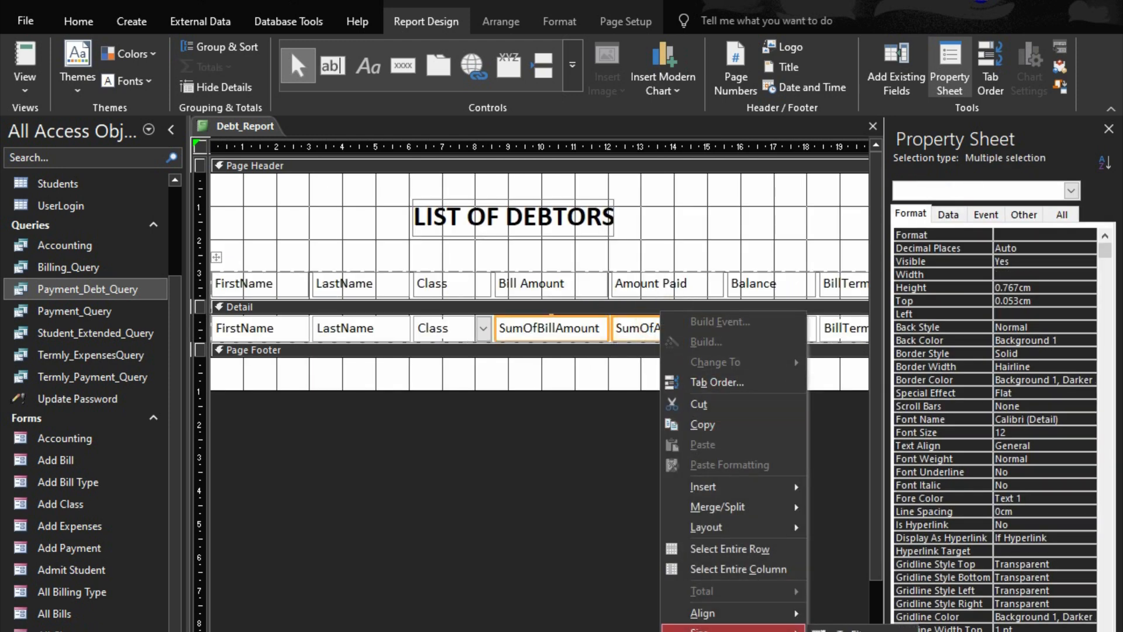
{"action": "left_click", "coordinate": [854, 629]}
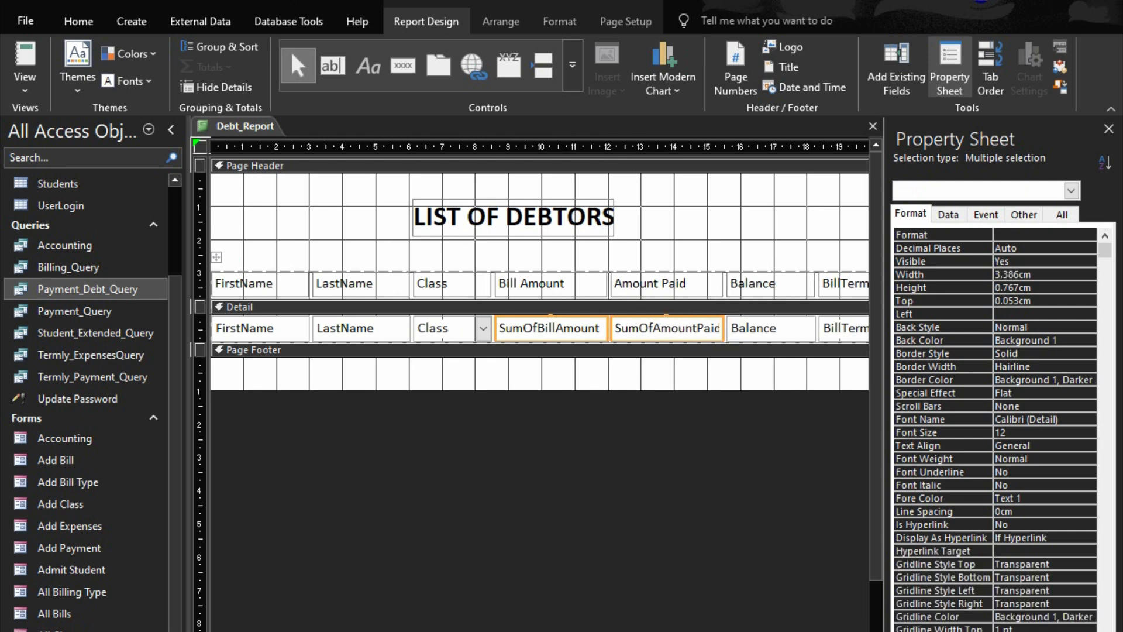
{"action": "left_click", "coordinate": [765, 534]}
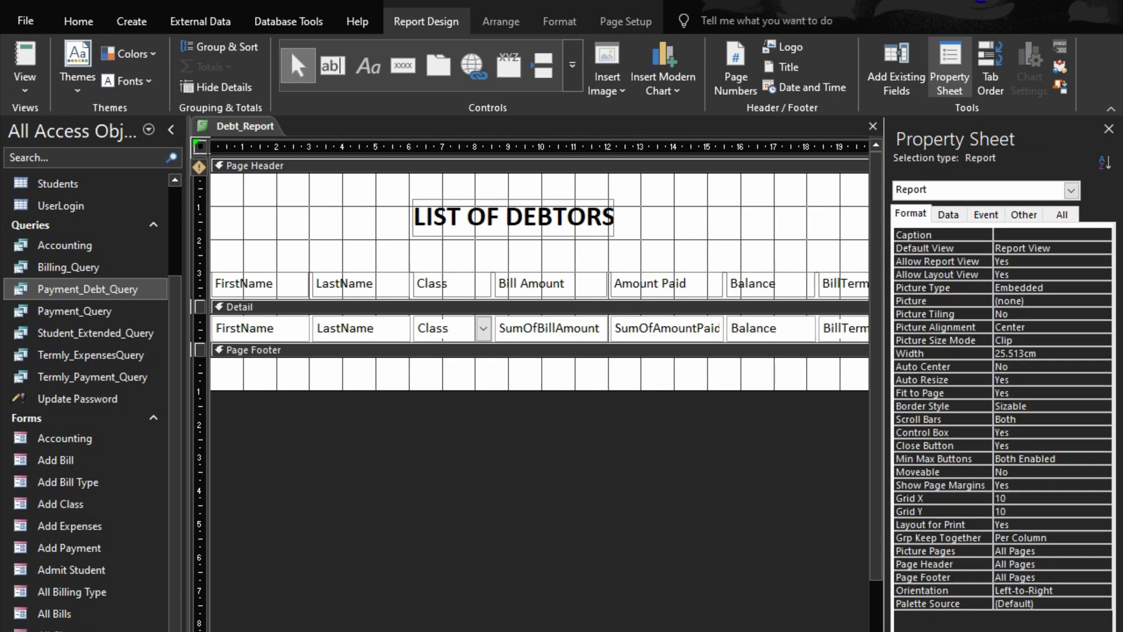
Trim the report's empty area beyond the BillTerm column so the report is about 21.3 cm wide
{"action": "scroll", "coordinate": [539, 351], "scroll_direction": "right", "scroll_amount": 6}
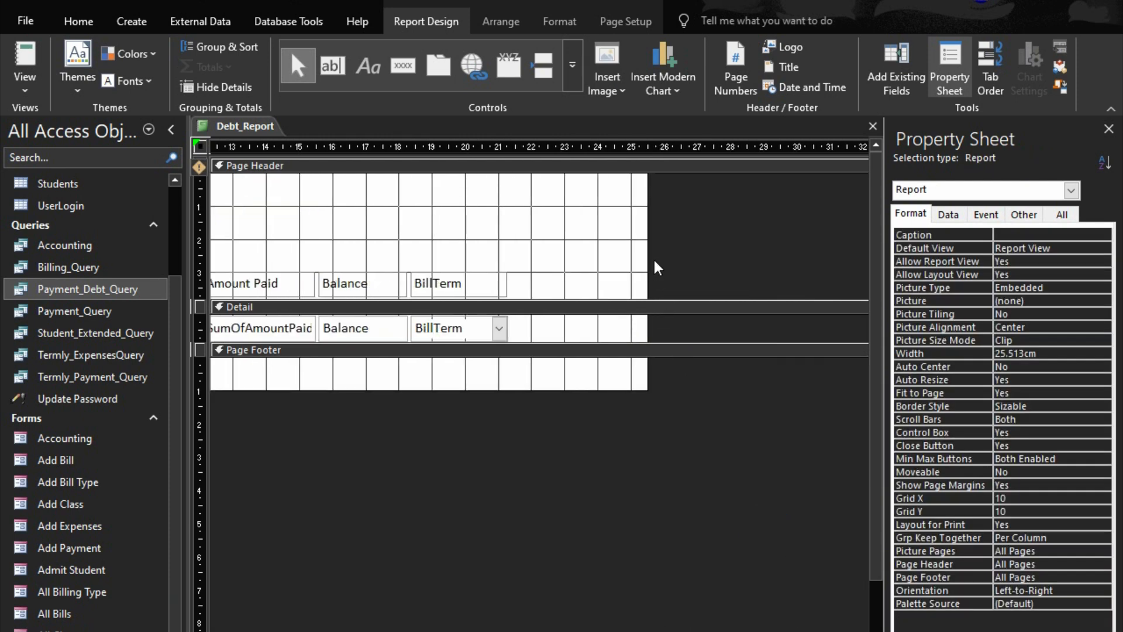
{"action": "left_click_drag", "start_coordinate": [647, 253], "coordinate": [509, 253]}
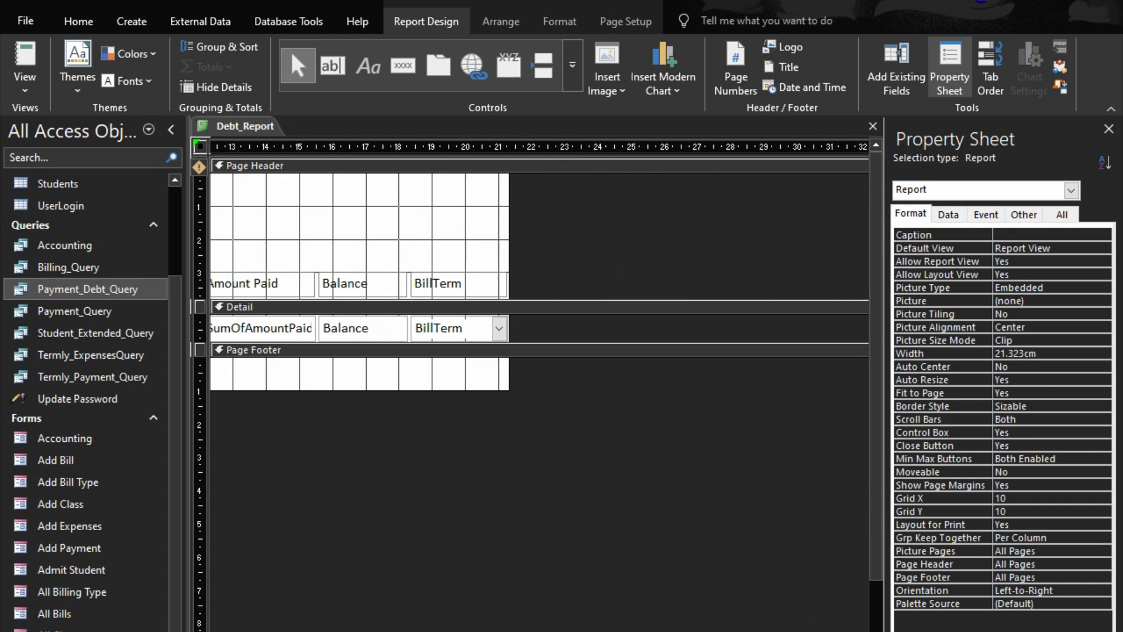
Shorten the BillTerm column heading to Term
{"action": "scroll", "coordinate": [477, 311], "scroll_direction": "down", "scroll_amount": 1}
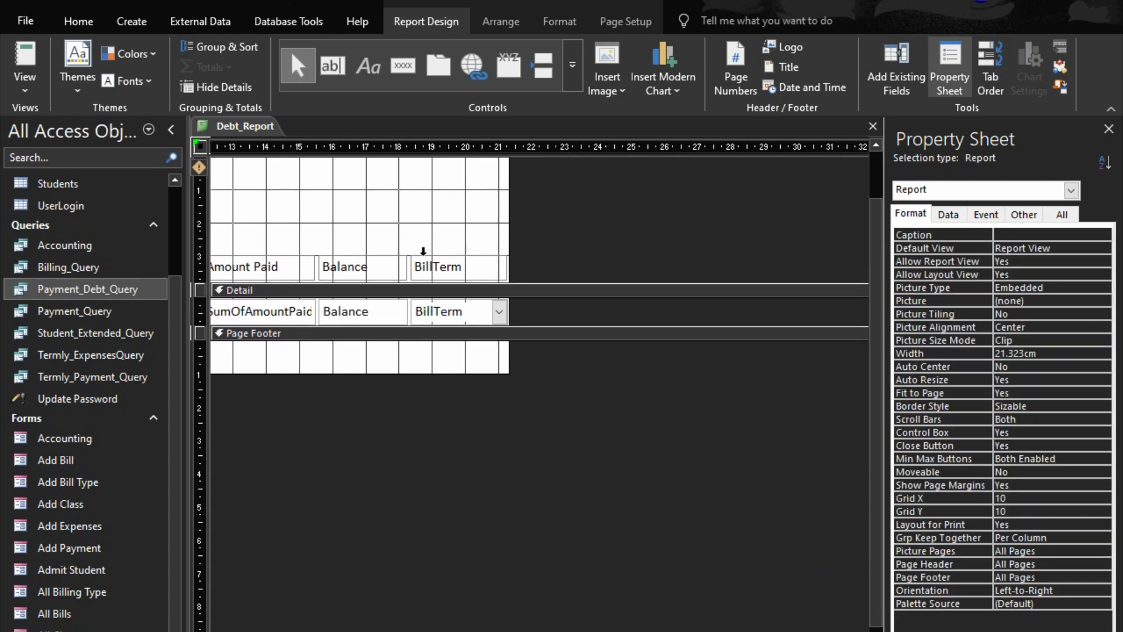
{"action": "left_click", "coordinate": [422, 251]}
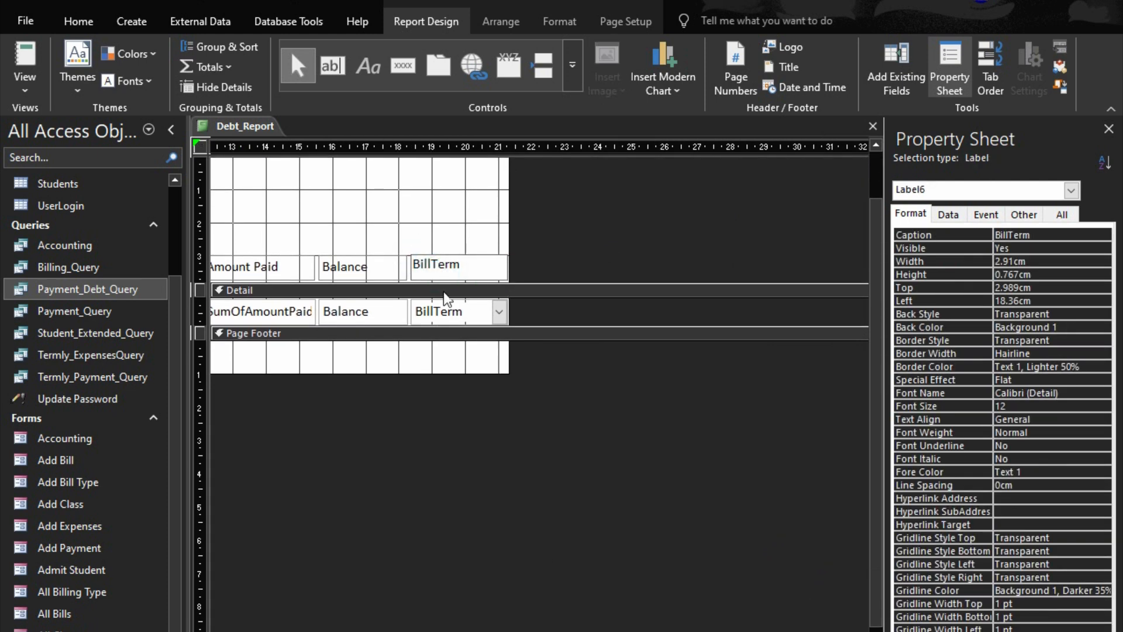
{"action": "key", "text": "BackSpace"}
{"action": "key", "text": "BackSpace"}
{"action": "key", "text": "BackSpace"}
{"action": "key", "text": "BackSpace"}
{"action": "scroll", "coordinate": [538, 351], "scroll_direction": "left", "scroll_amount": 6}
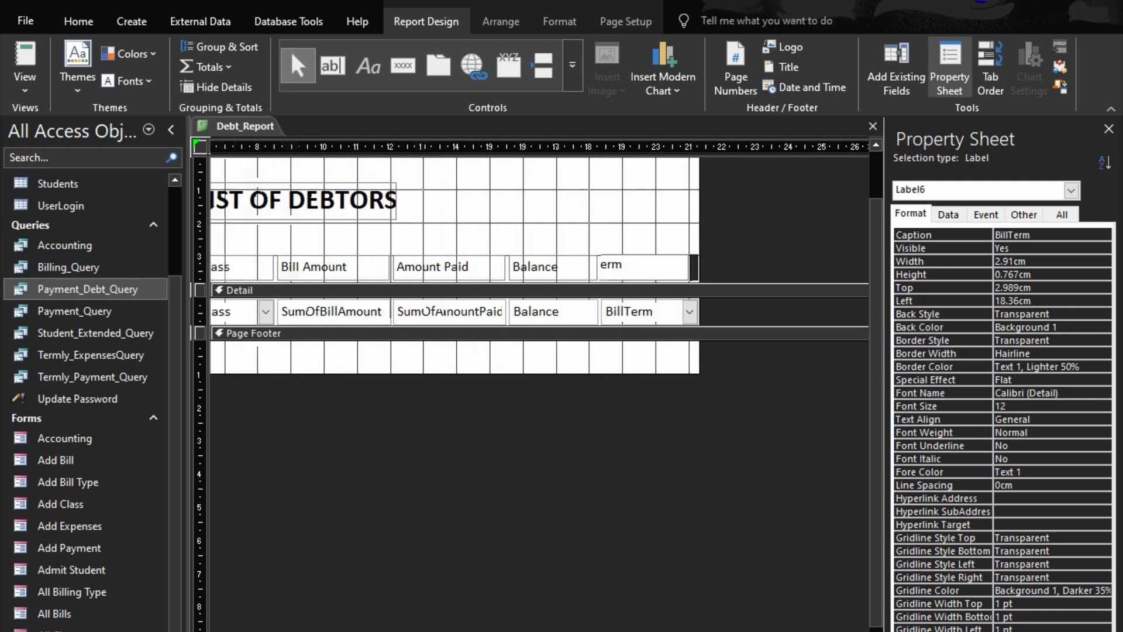
{"action": "scroll", "coordinate": [538, 263], "scroll_direction": "left", "scroll_amount": 1}
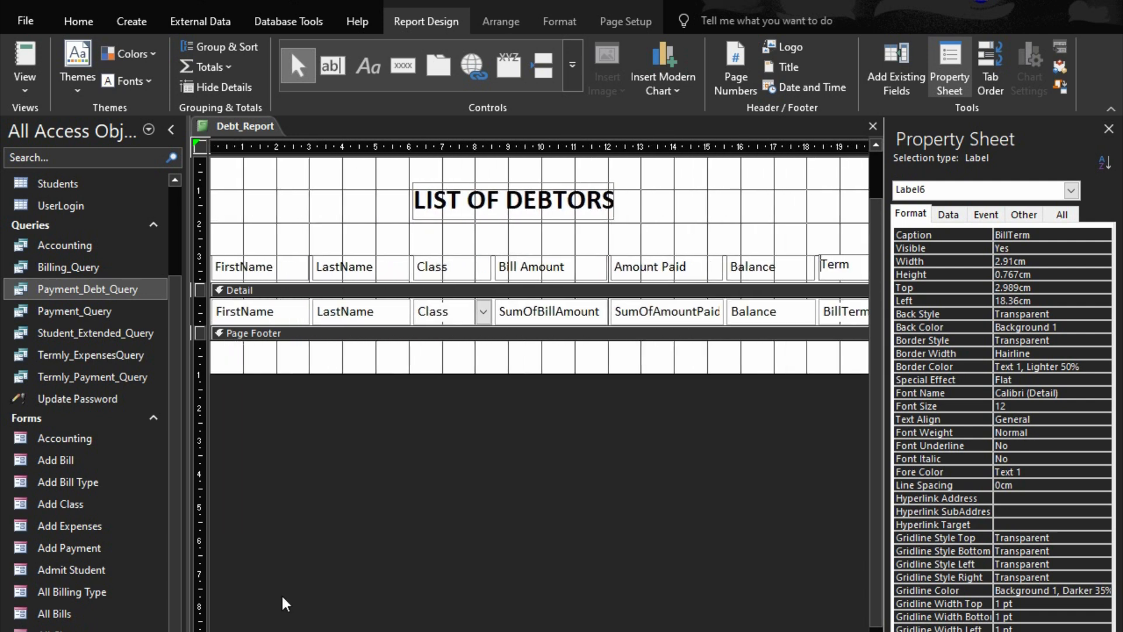
Insert spaces in the two name column headings so they read First Name and Last Name
{"action": "left_click", "coordinate": [283, 272]}
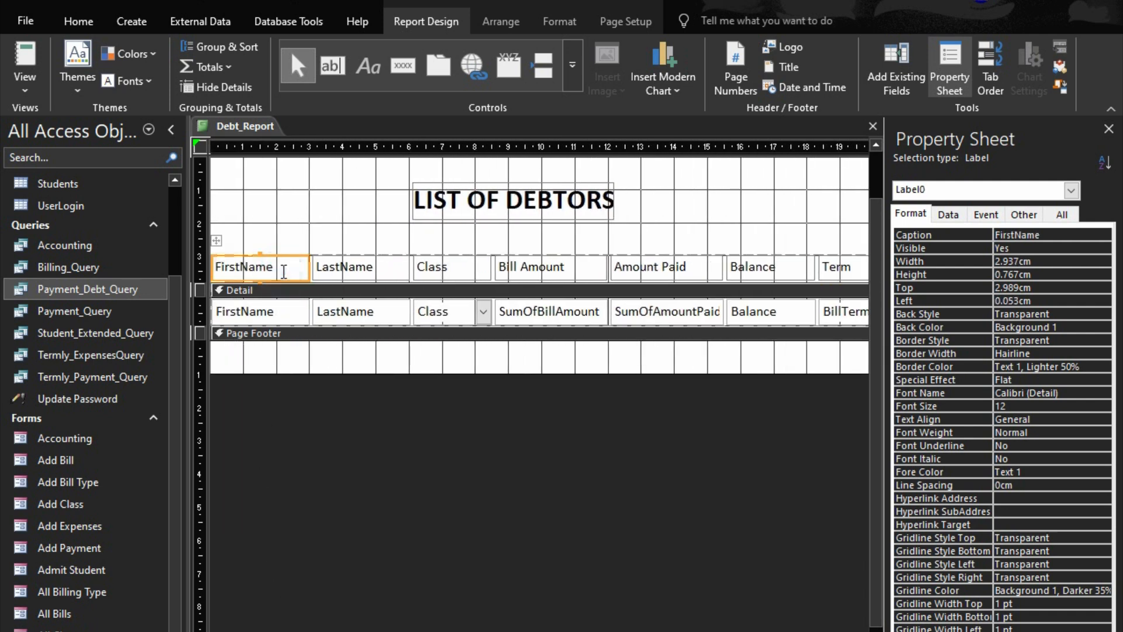
{"action": "left_click", "coordinate": [246, 265]}
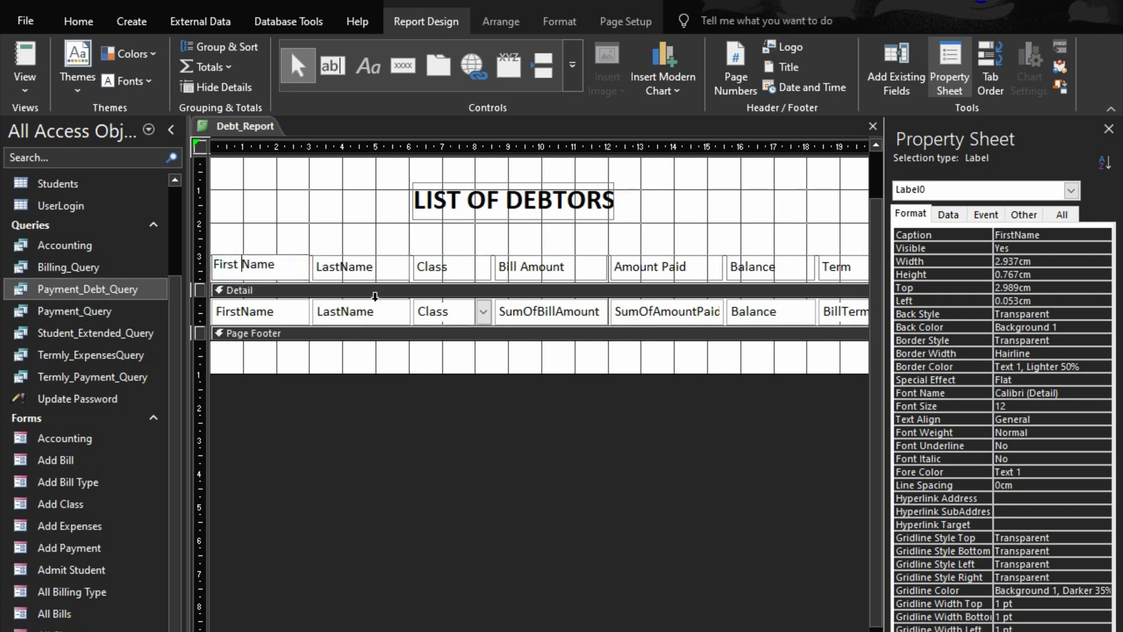
{"action": "left_click", "coordinate": [383, 269]}
{"action": "left_click", "coordinate": [345, 271]}
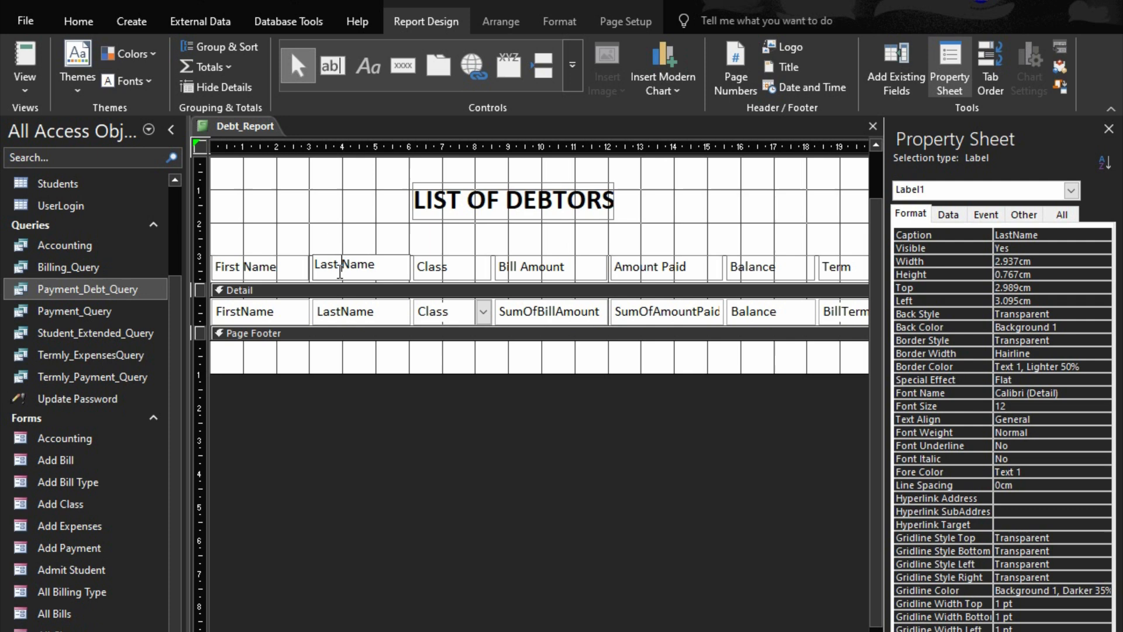
{"action": "left_click", "coordinate": [345, 231]}
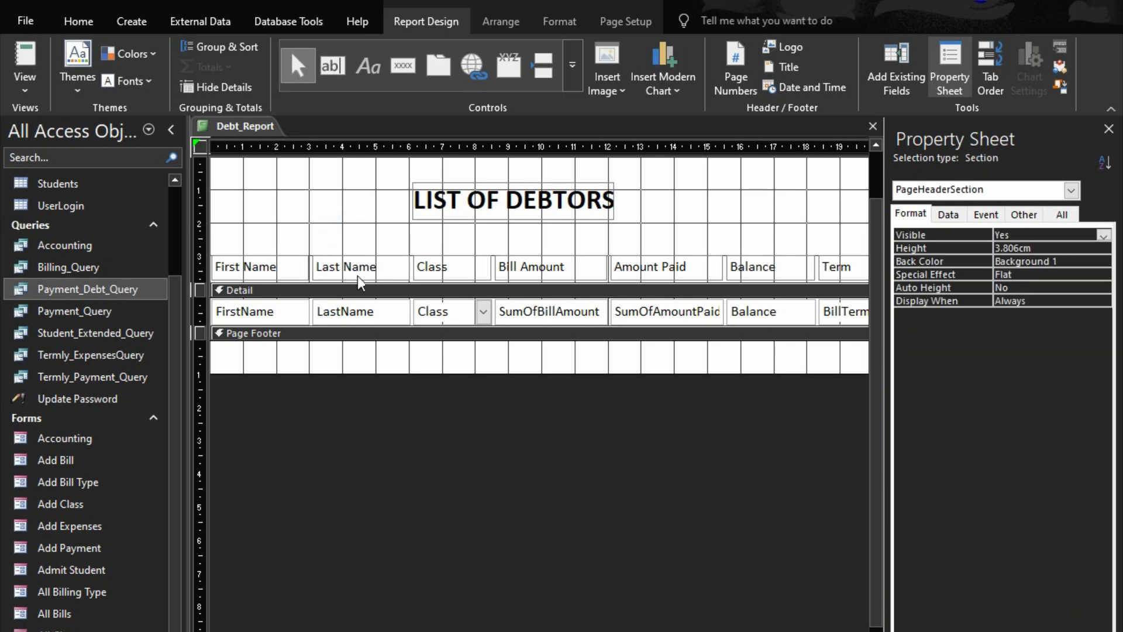
Check the report in print preview, then narrow the BillTerm column to about 2.1 cm and trim the report's width to match
{"action": "left_click", "coordinate": [1056, 630]}
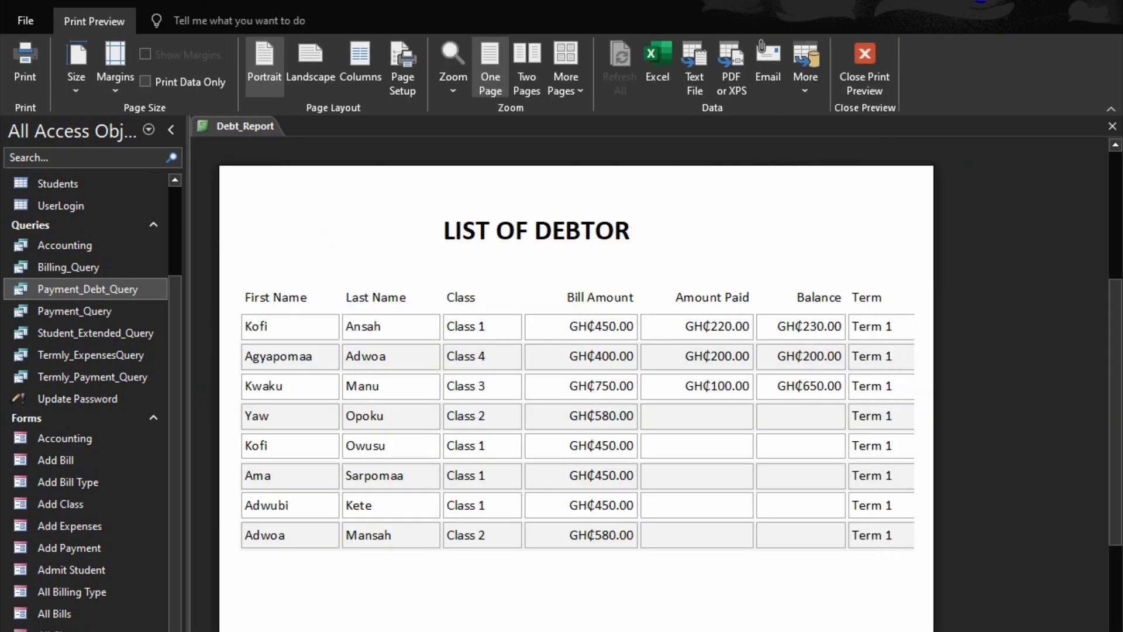
{"action": "left_click", "coordinate": [864, 65]}
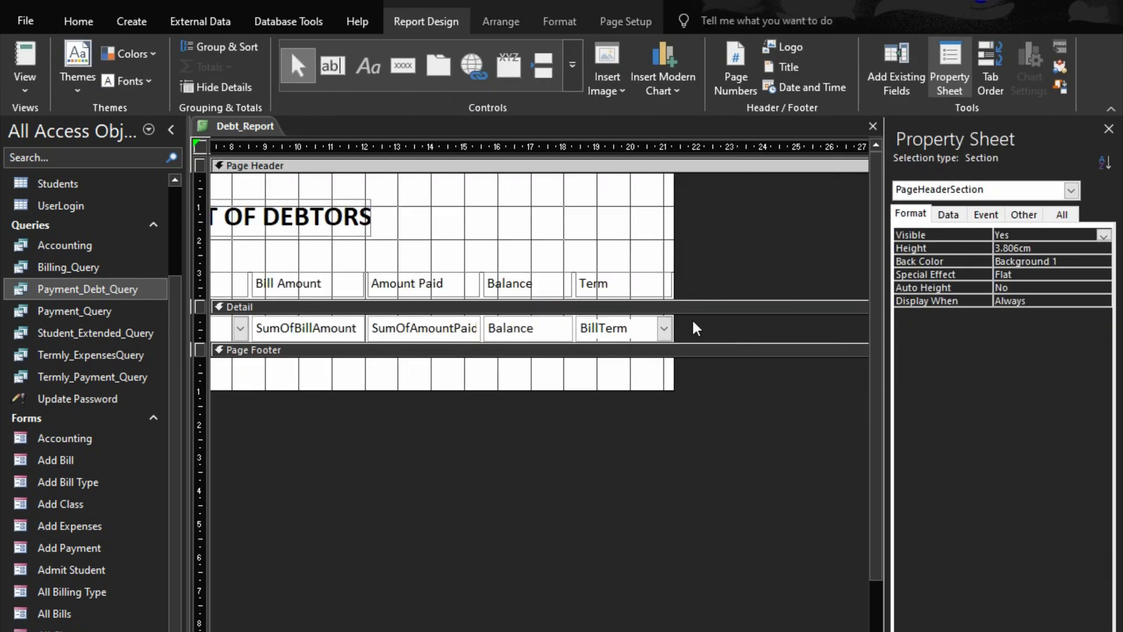
{"action": "left_click", "coordinate": [634, 319]}
{"action": "key", "text": "shift+Left"}
{"action": "key", "text": "shift+Left"}
{"action": "key", "text": "shift+Left"}
{"action": "key", "text": "shift+Left"}
{"action": "key", "text": "shift+Left"}
{"action": "key", "text": "shift+Left"}
{"action": "key", "text": "shift+Left"}
{"action": "key", "text": "shift+Left"}
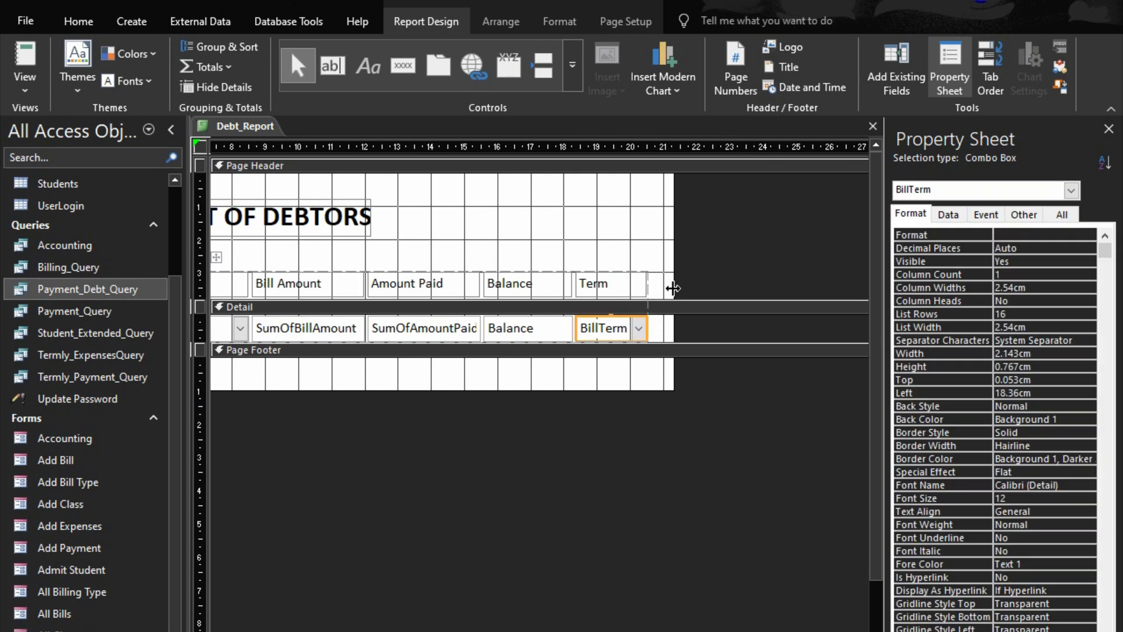
{"action": "left_click_drag", "start_coordinate": [673, 299], "coordinate": [649, 298]}
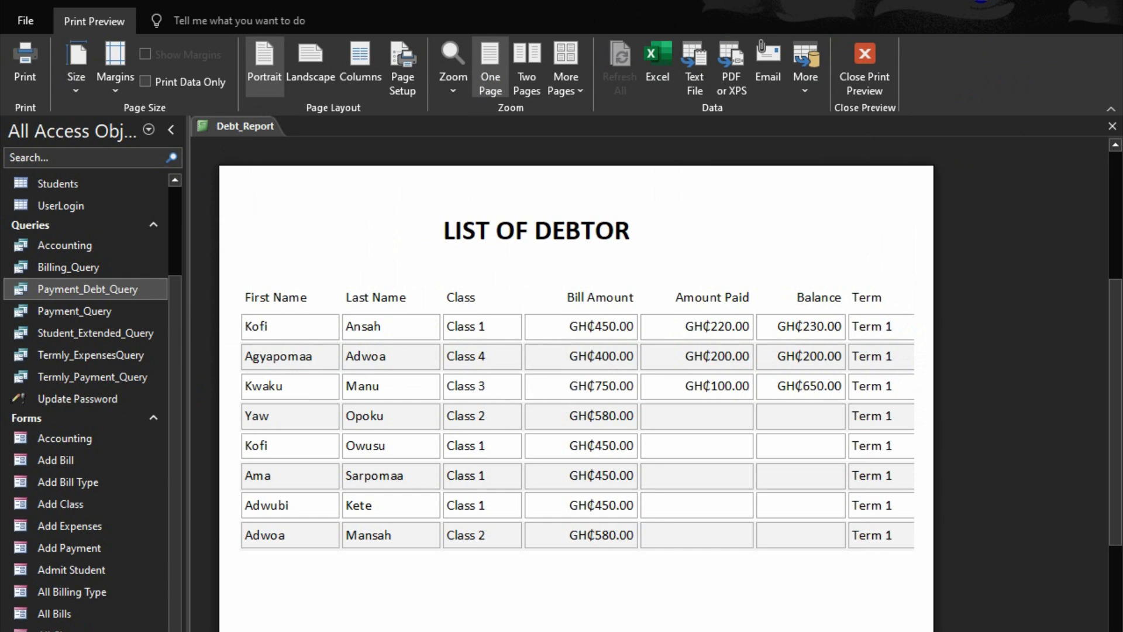
Narrow the SumOfBillAmount and SumOfAmountPaid columns to about the Balance column's width and trim the report to the last column's edge
{"action": "left_click", "coordinate": [865, 64]}
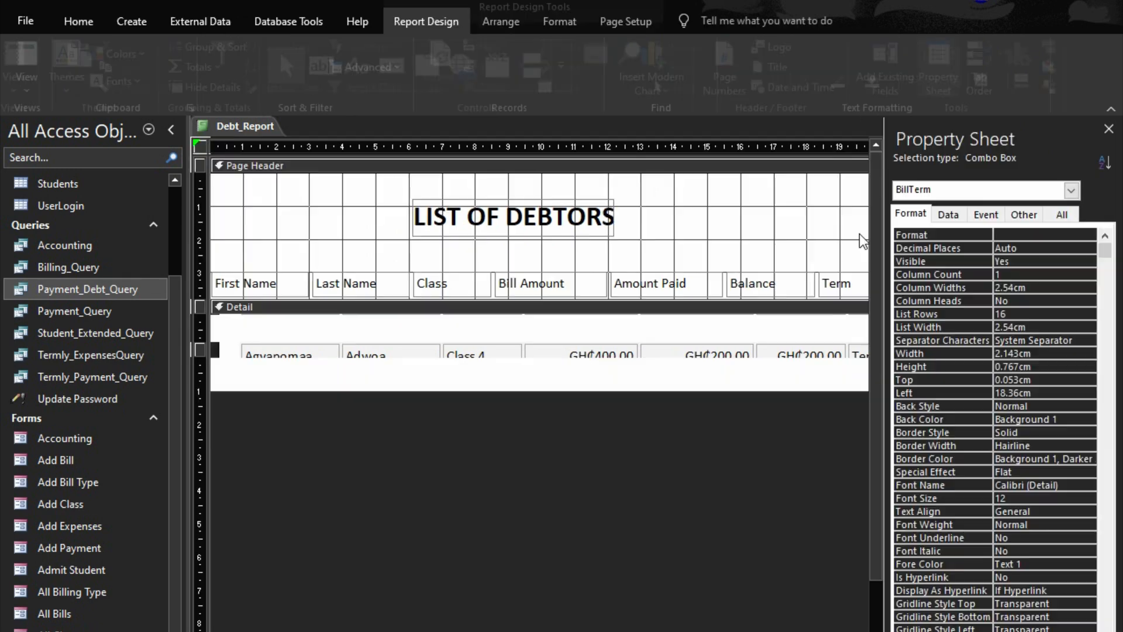
{"action": "left_click", "coordinate": [552, 331]}
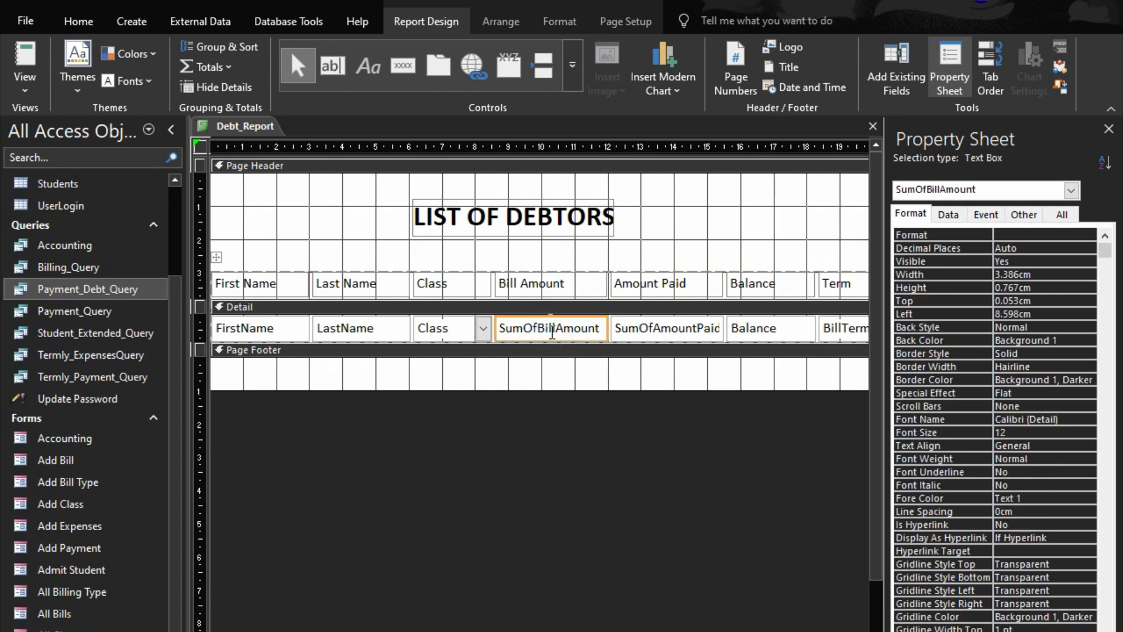
{"action": "left_click", "coordinate": [667, 328], "text": "shift"}
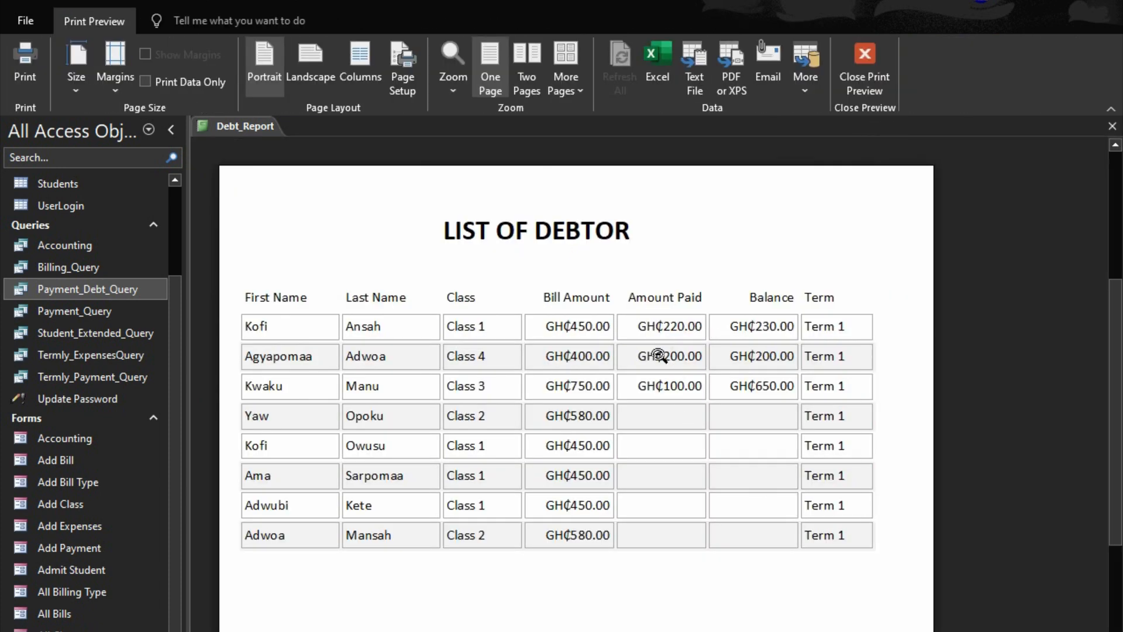
Leave the print preview and close Debt_Report, saving its design changes
{"action": "left_click", "coordinate": [857, 66]}
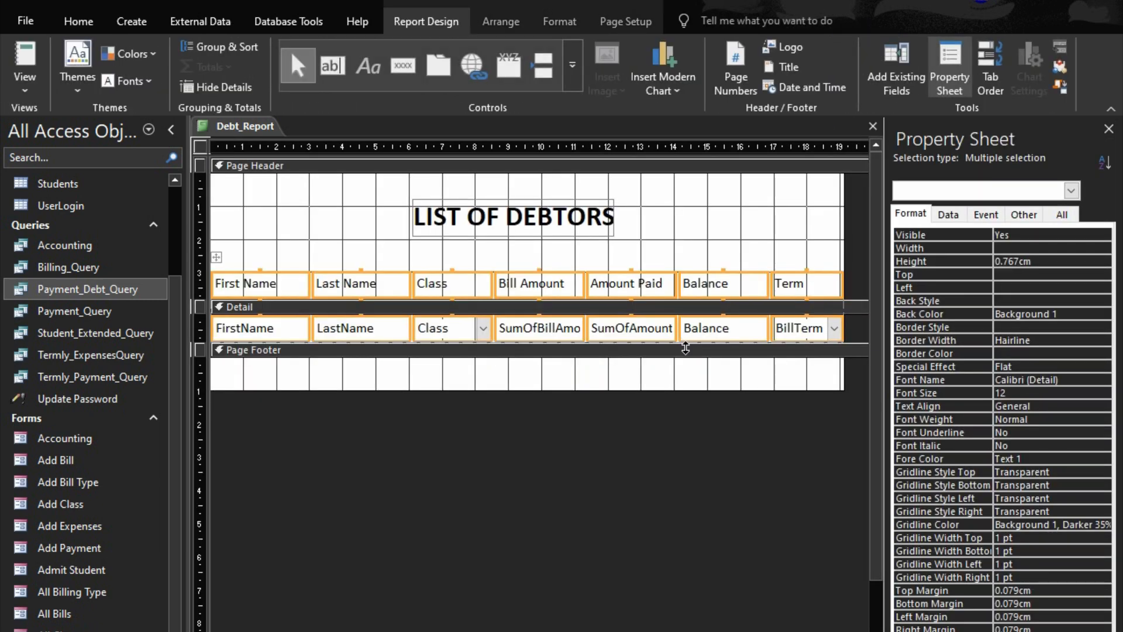
{"action": "left_click", "coordinate": [873, 126]}
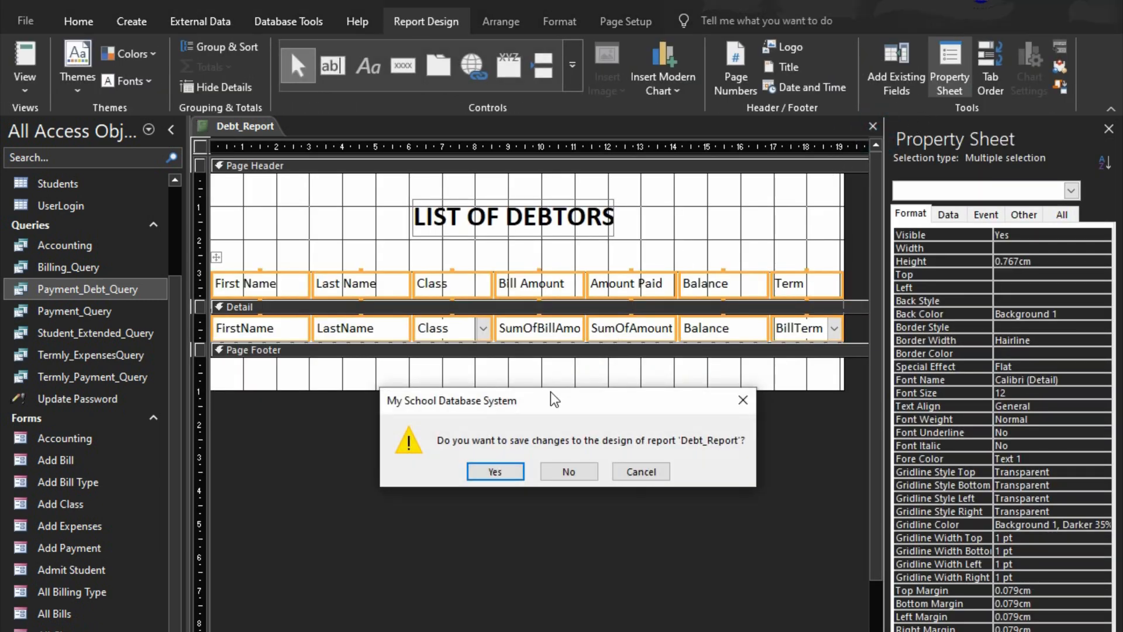
{"action": "left_click", "coordinate": [508, 471]}
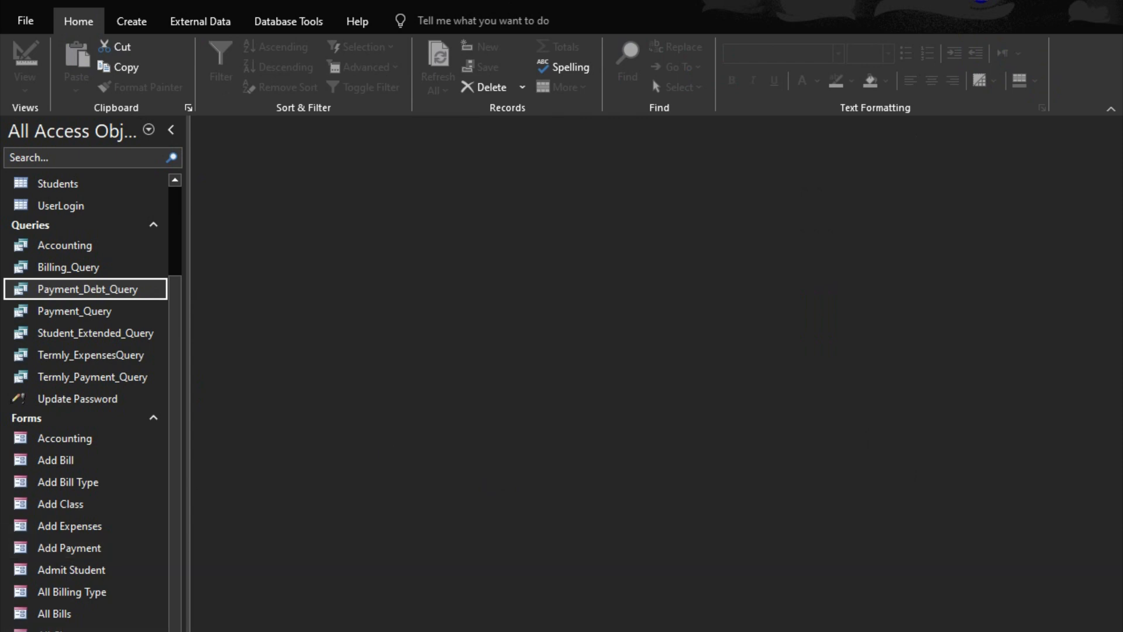
Open the Payment Debt History form in Design View
{"action": "scroll", "coordinate": [87, 404], "scroll_direction": "down", "scroll_amount": 3}
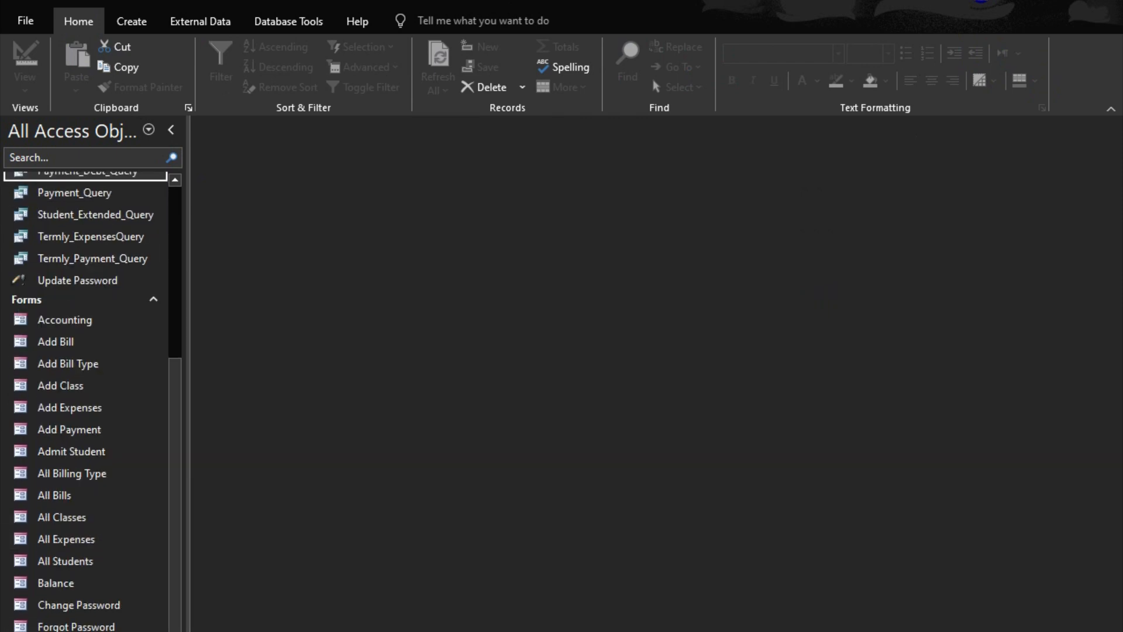
{"action": "right_click", "coordinate": [99, 471]}
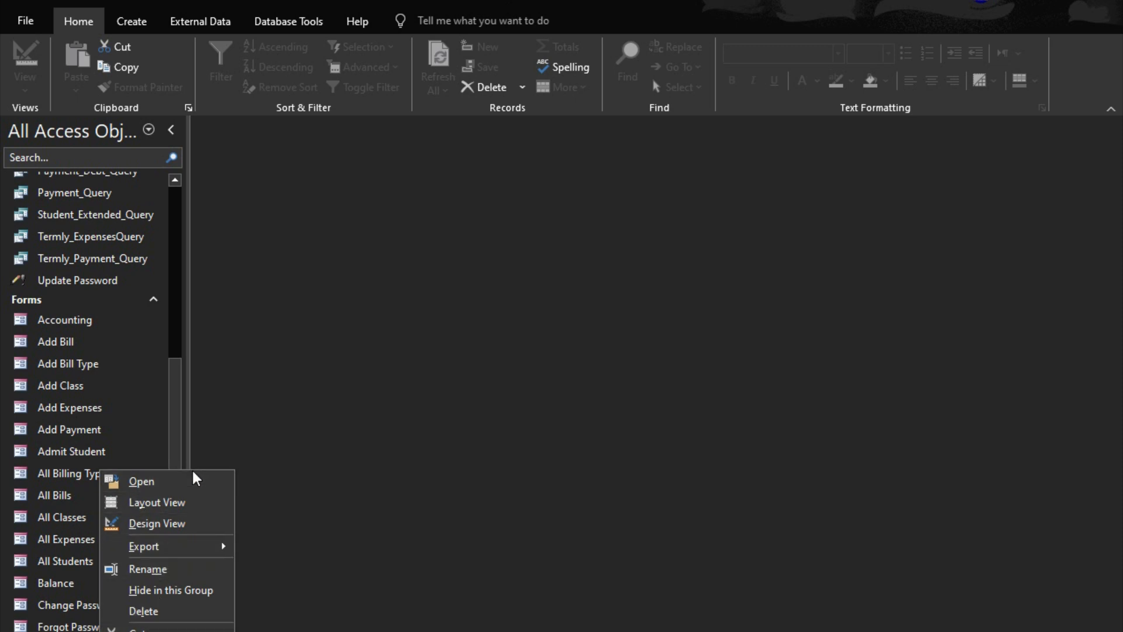
{"action": "left_click", "coordinate": [169, 524]}
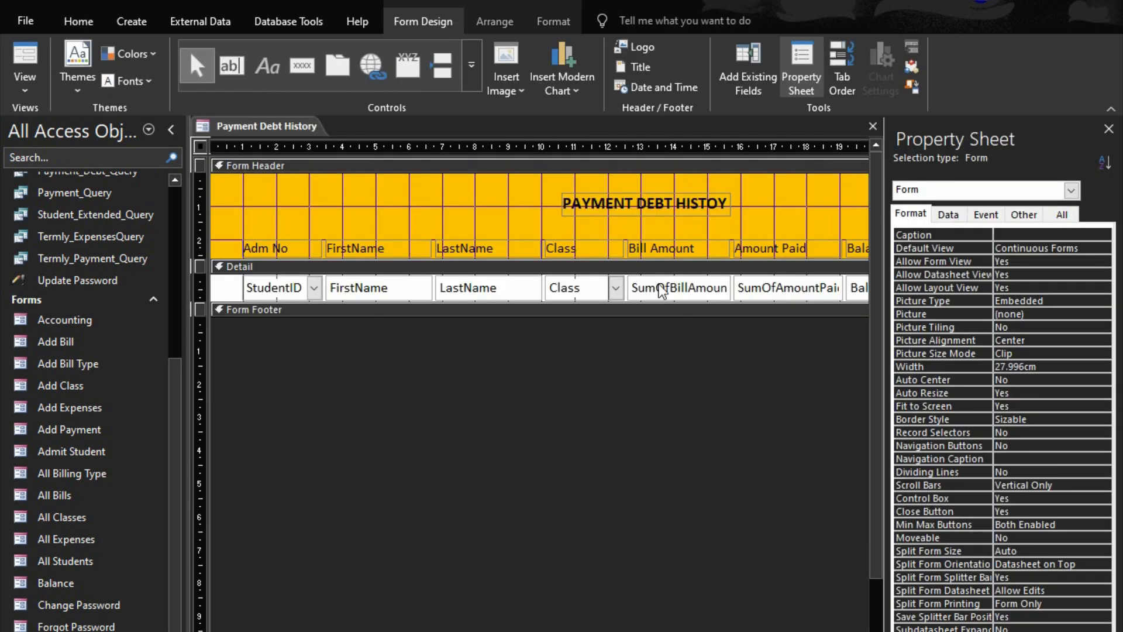
Fill the form header's background with dark red (#903C39)
{"action": "scroll", "coordinate": [539, 386], "scroll_direction": "right", "scroll_amount": 5}
{"action": "scroll", "coordinate": [540, 386], "scroll_direction": "left", "scroll_amount": 2}
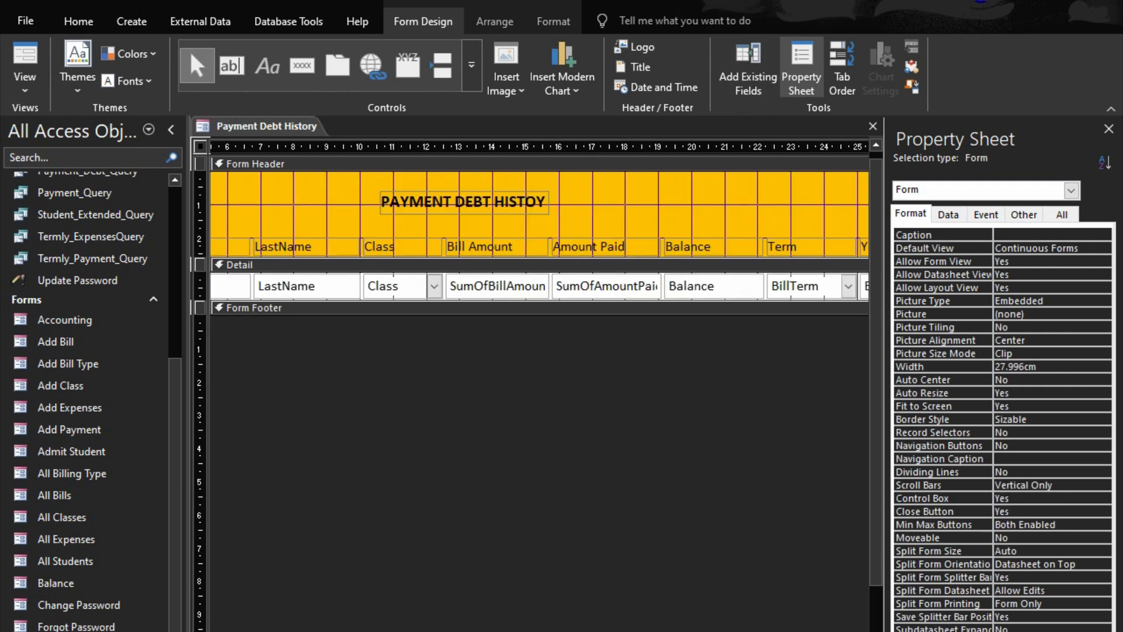
{"action": "left_click", "coordinate": [576, 171]}
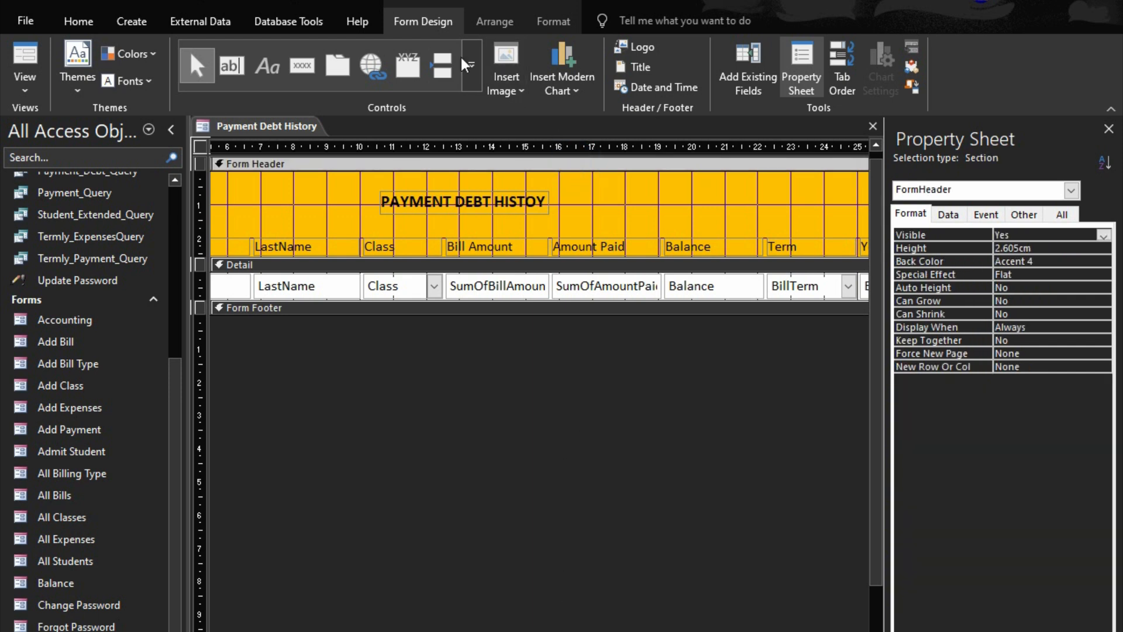
{"action": "left_click", "coordinate": [533, 23]}
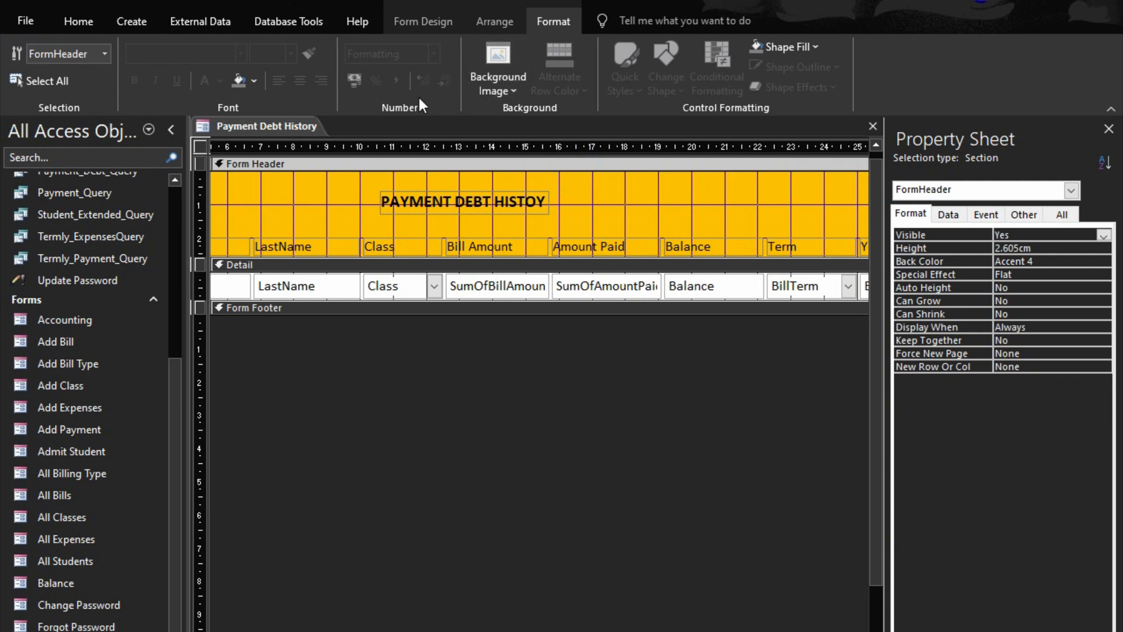
{"action": "left_click", "coordinate": [254, 81]}
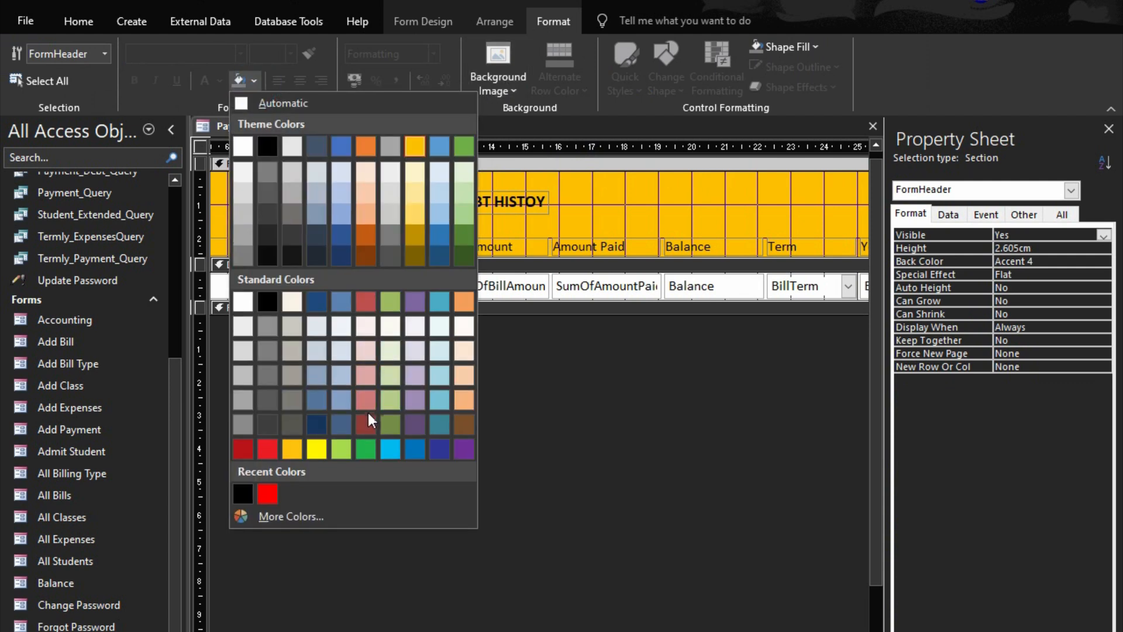
{"action": "left_click", "coordinate": [366, 426]}
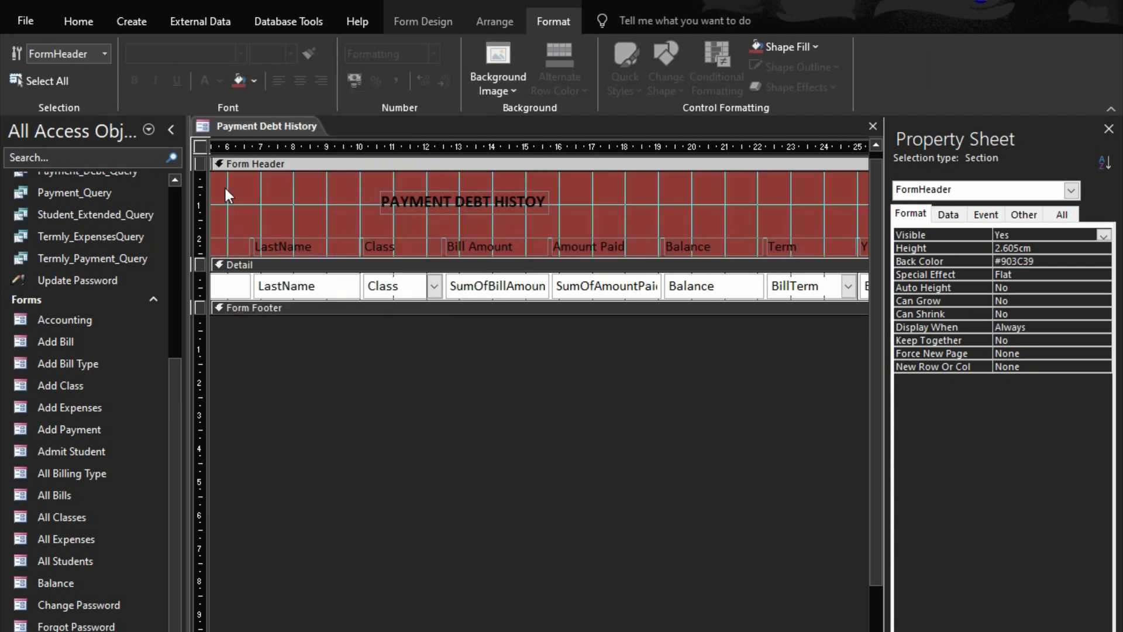
Set the font color of the form header's title and all column headings to white
{"action": "left_click_drag", "start_coordinate": [213, 186], "coordinate": [824, 245]}
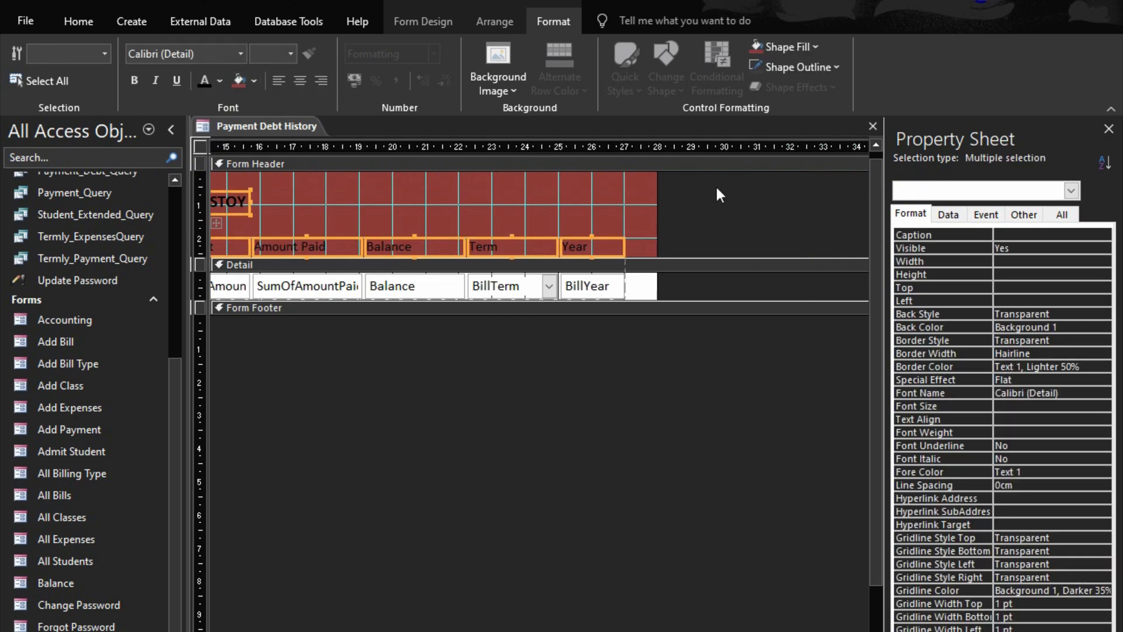
{"action": "left_click", "coordinate": [219, 80]}
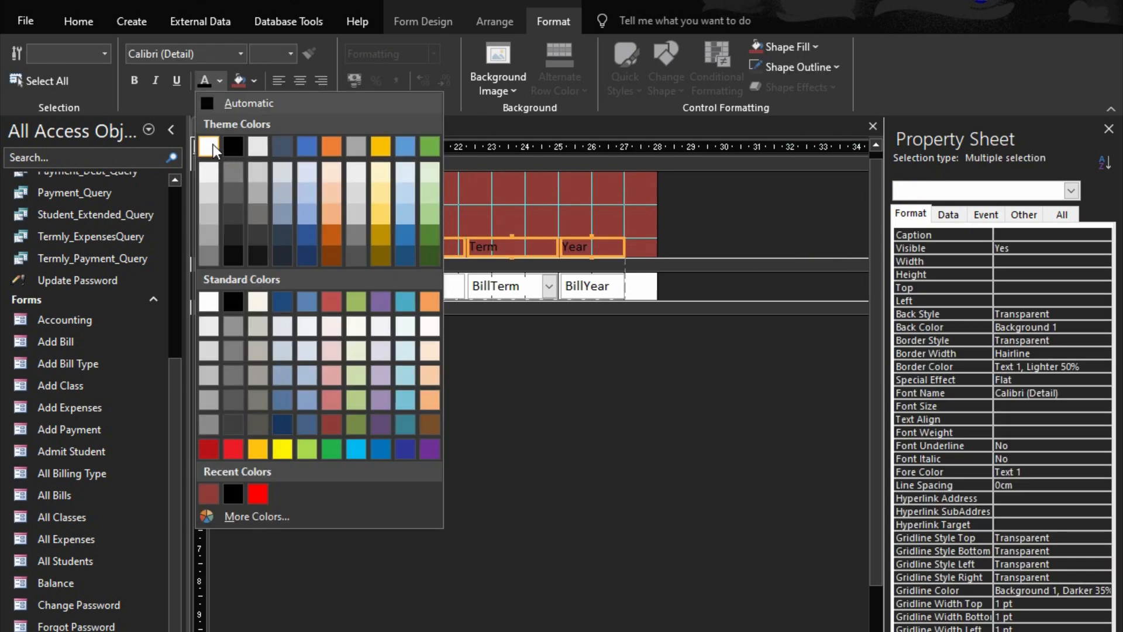
{"action": "left_click", "coordinate": [213, 145]}
{"action": "left_click", "coordinate": [550, 479]}
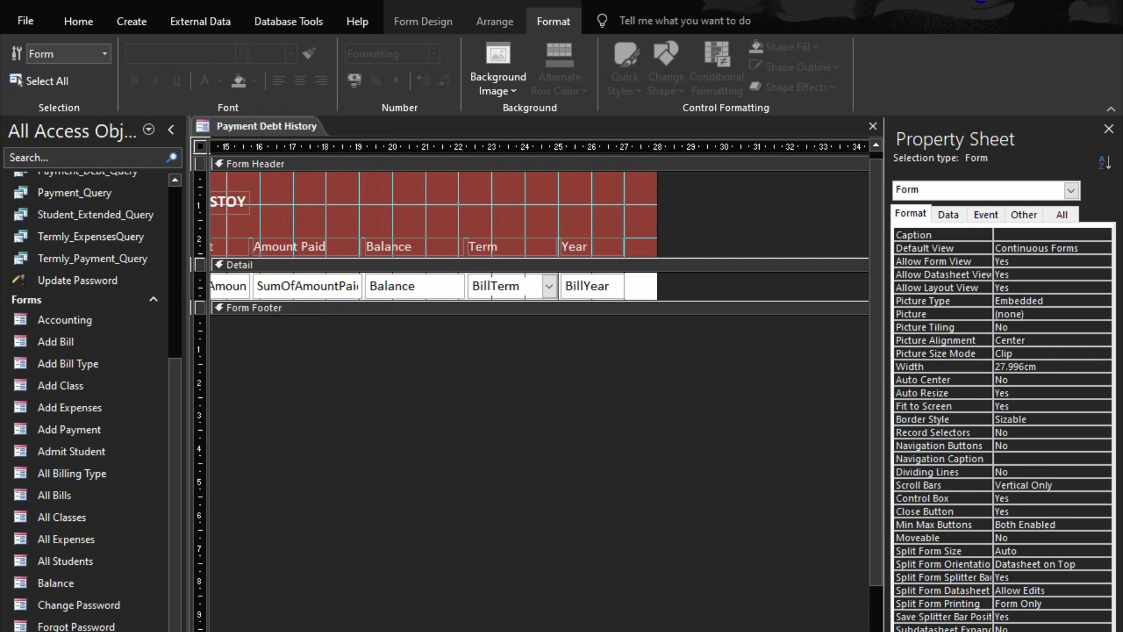
Add a command button about 3 cm wide and 0.6 cm high to the form header beside the title, without using the wizard
{"action": "scroll", "coordinate": [538, 235], "scroll_direction": "left", "scroll_amount": 4}
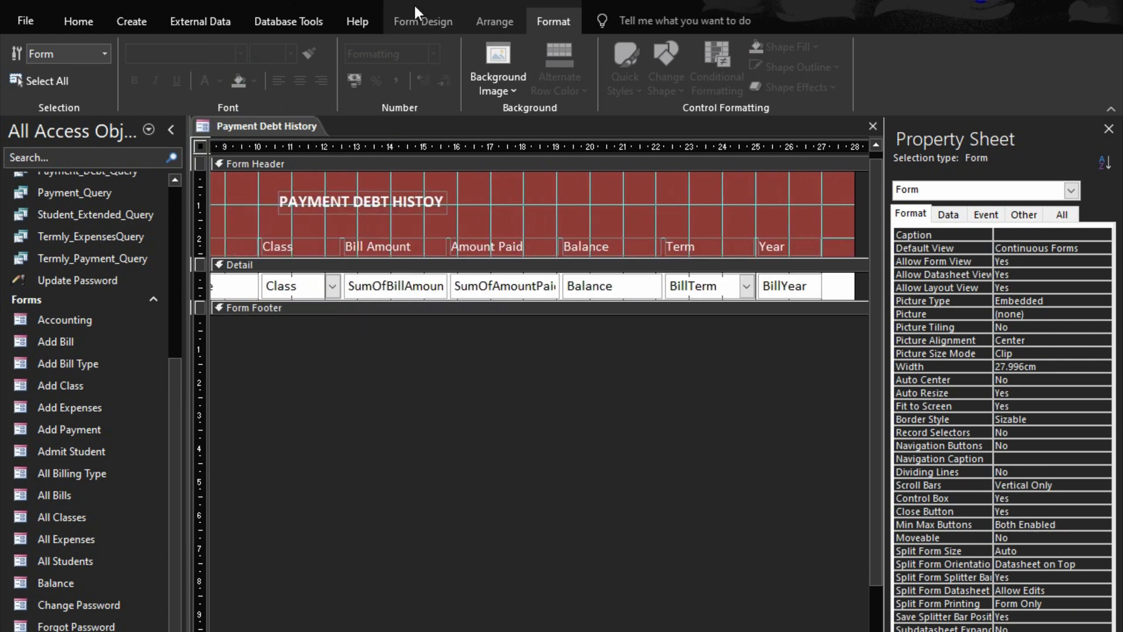
{"action": "left_click", "coordinate": [438, 27]}
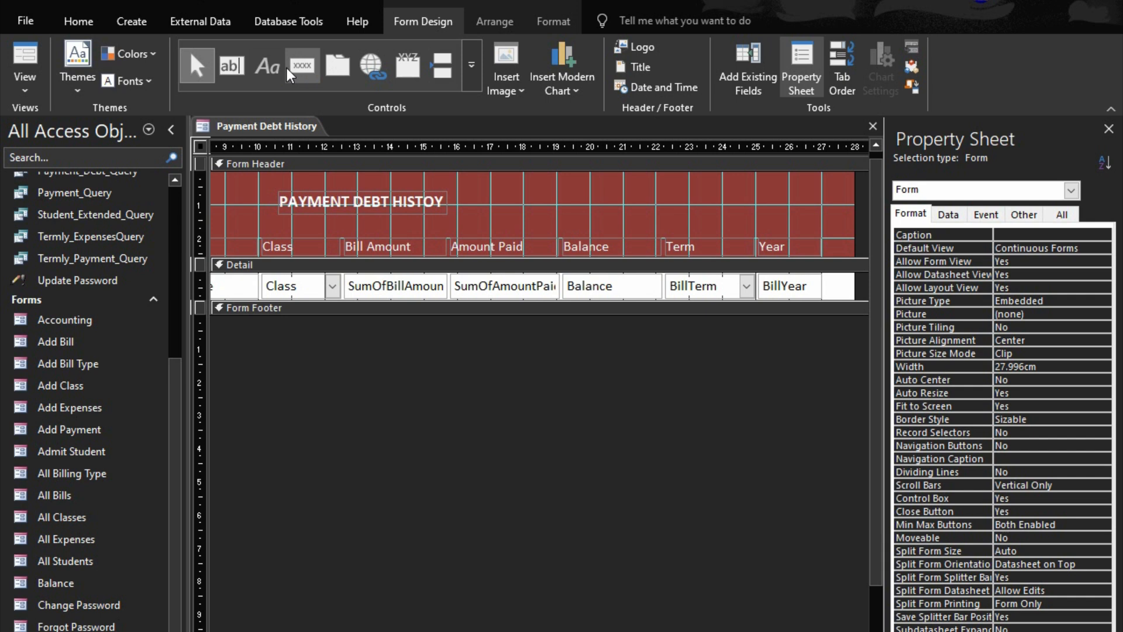
{"action": "left_click", "coordinate": [302, 65]}
{"action": "left_click_drag", "start_coordinate": [590, 188], "coordinate": [688, 208]}
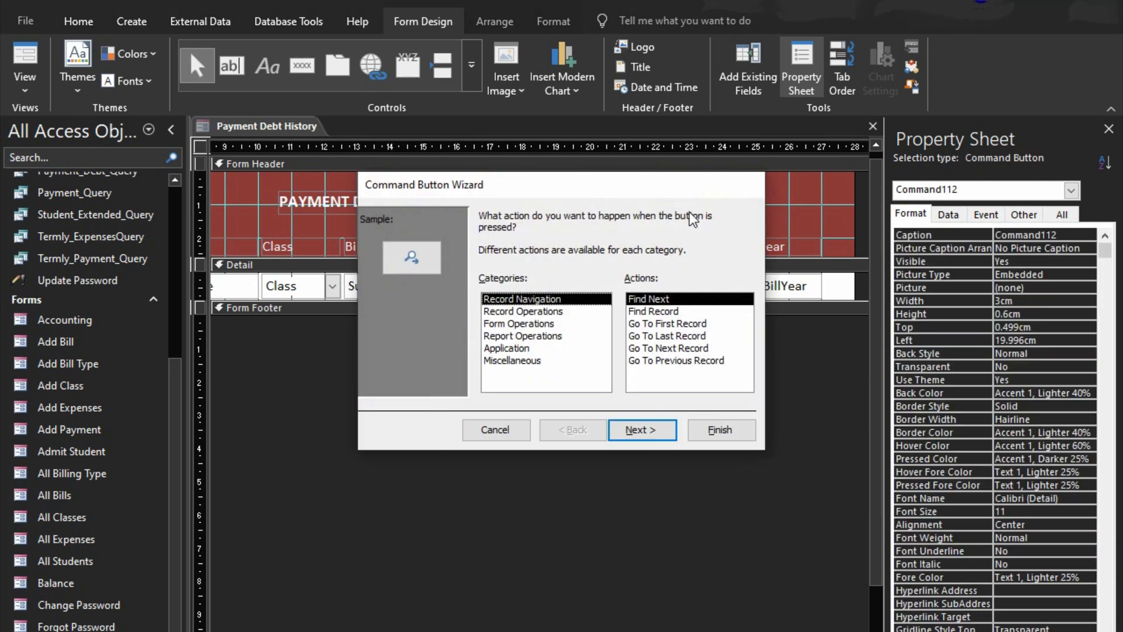
{"action": "left_click", "coordinate": [498, 432]}
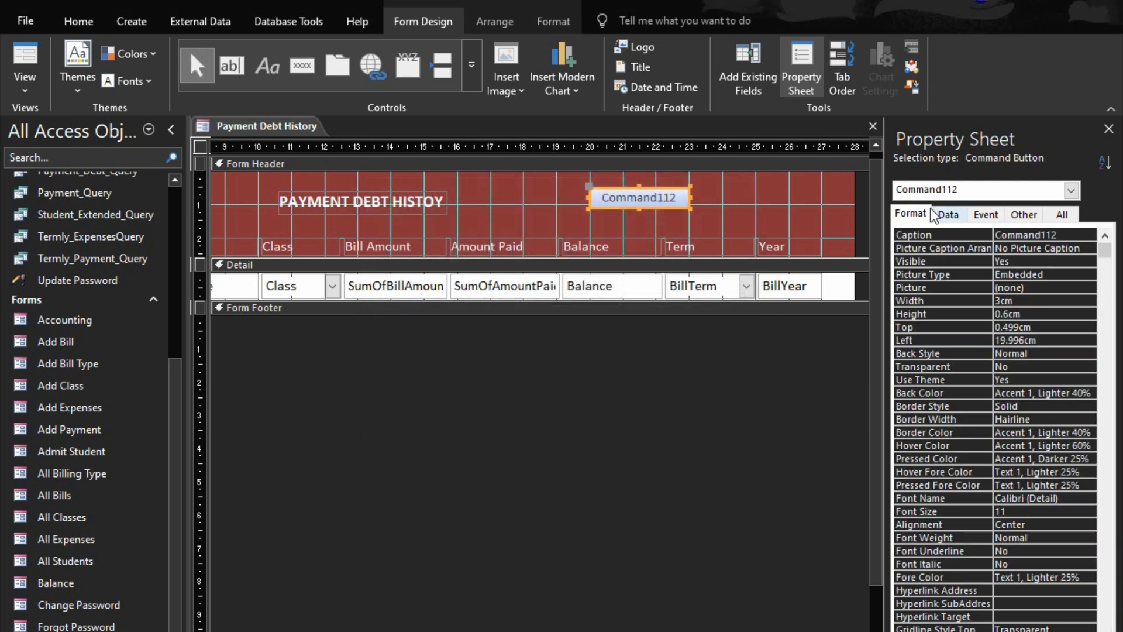
Set the caption of the new command button in the form header to "Export as PDF"
{"action": "left_click", "coordinate": [913, 235]}
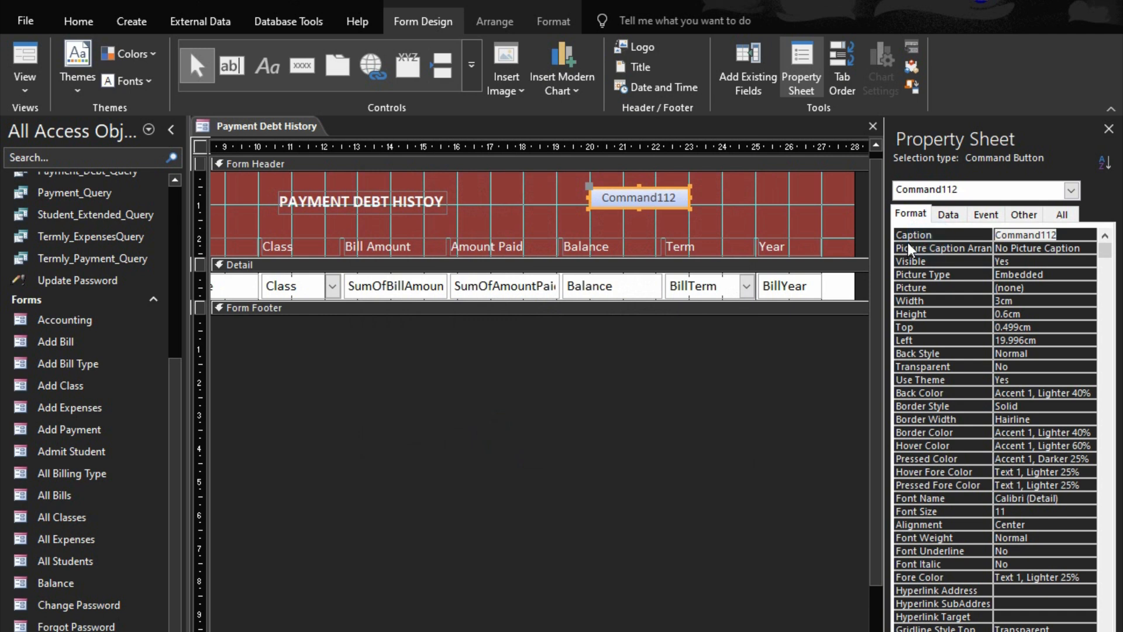
{"action": "type", "text": "Print All"}
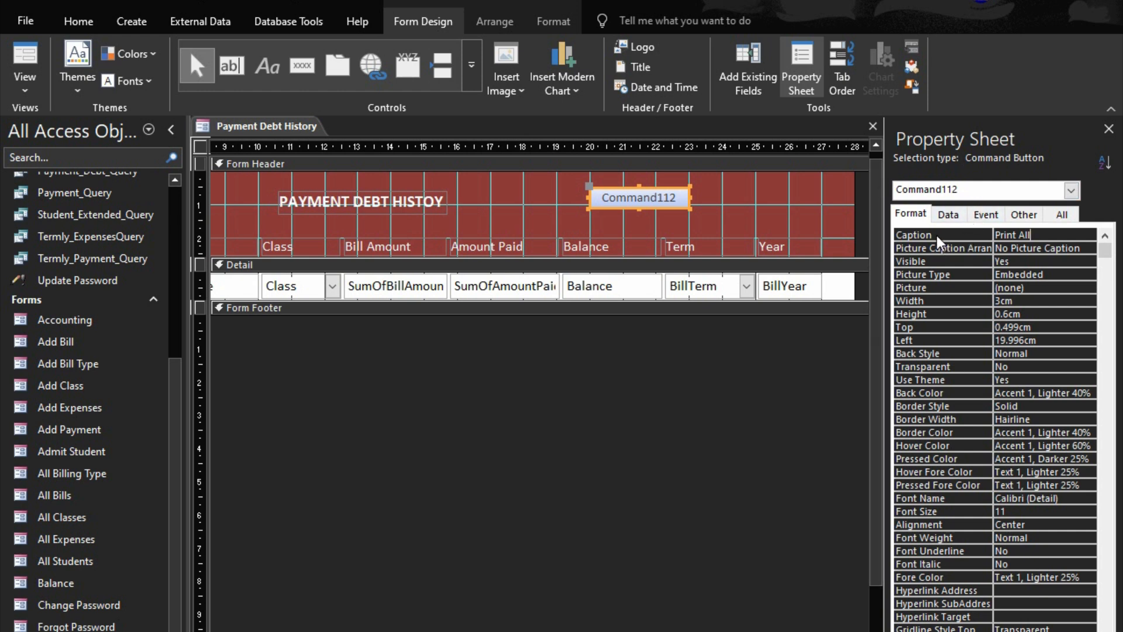
{"action": "key", "text": "BackSpace"}
{"action": "key", "text": "BackSpace"}
{"action": "key", "text": "BackSpace"}
{"action": "type", "text": "Report"}
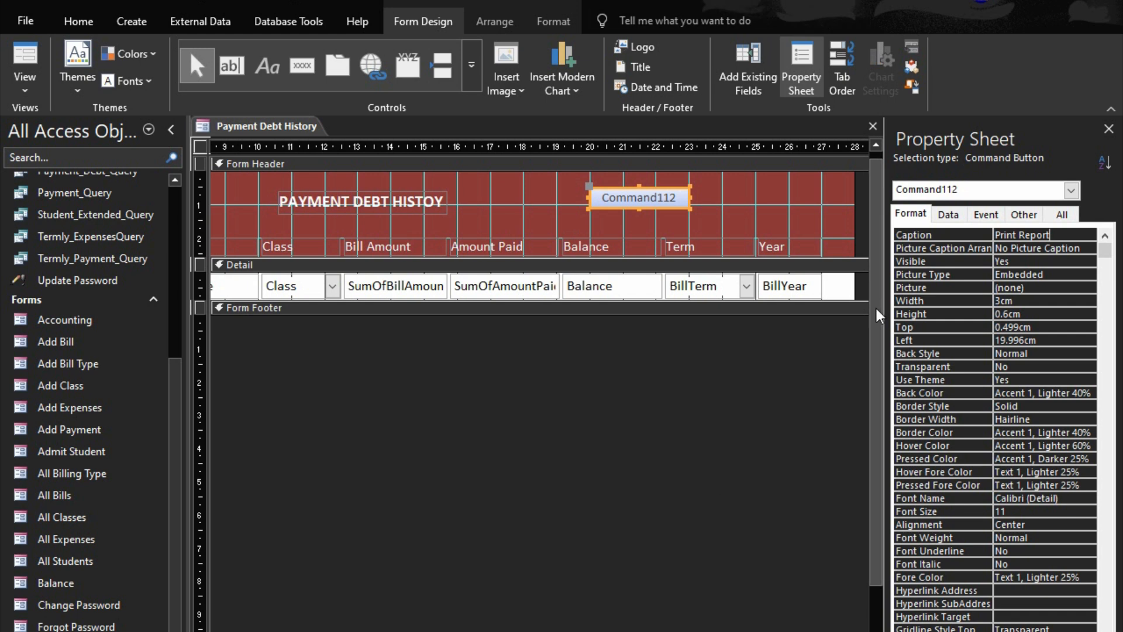
{"action": "key", "text": "BackSpace"}
{"action": "key", "text": "BackSpace"}
{"action": "key", "text": "BackSpace"}
{"action": "key", "text": "BackSpace"}
{"action": "key", "text": "BackSpace"}
{"action": "key", "text": "BackSpace"}
{"action": "key", "text": "BackSpace"}
{"action": "key", "text": "BackSpace"}
{"action": "key", "text": "BackSpace"}
{"action": "key", "text": "BackSpace"}
{"action": "key", "text": "BackSpace"}
{"action": "type", "text": "Export a"}
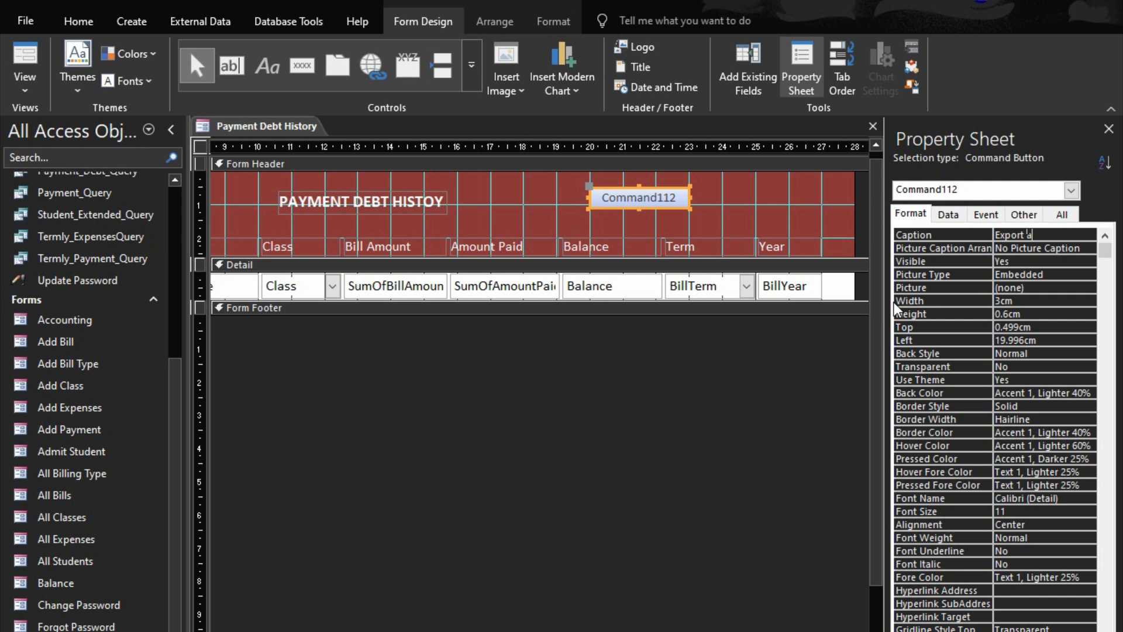
{"action": "type", "text": "s PDG"}
Name the Export as PDF command button btnExport
{"action": "left_click", "coordinate": [1024, 214]}
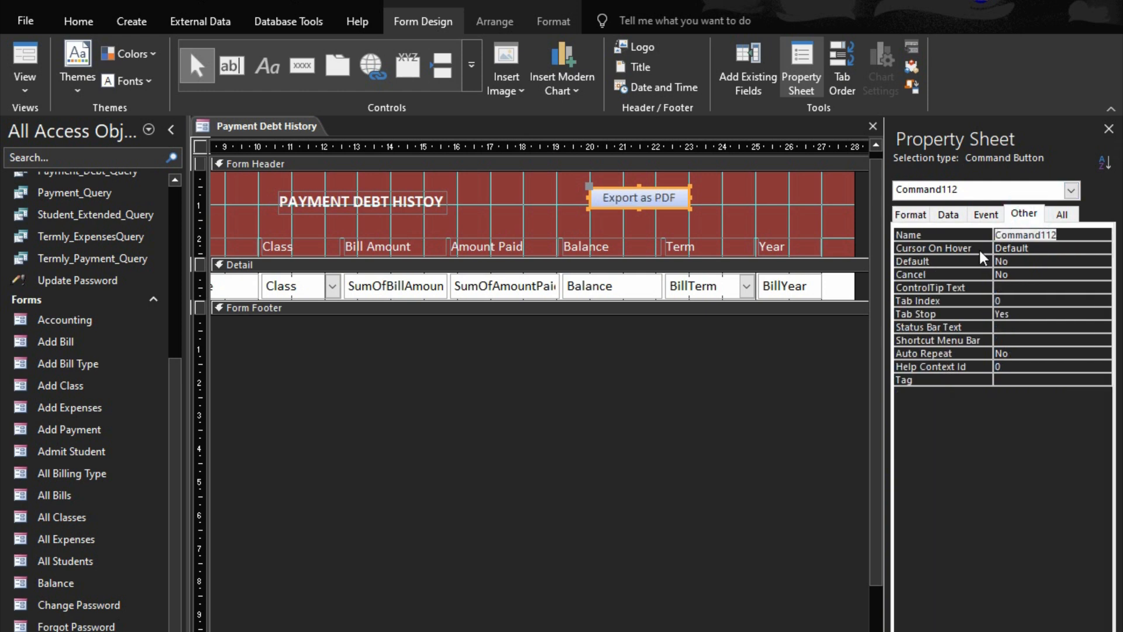
{"action": "type", "text": "btn"}
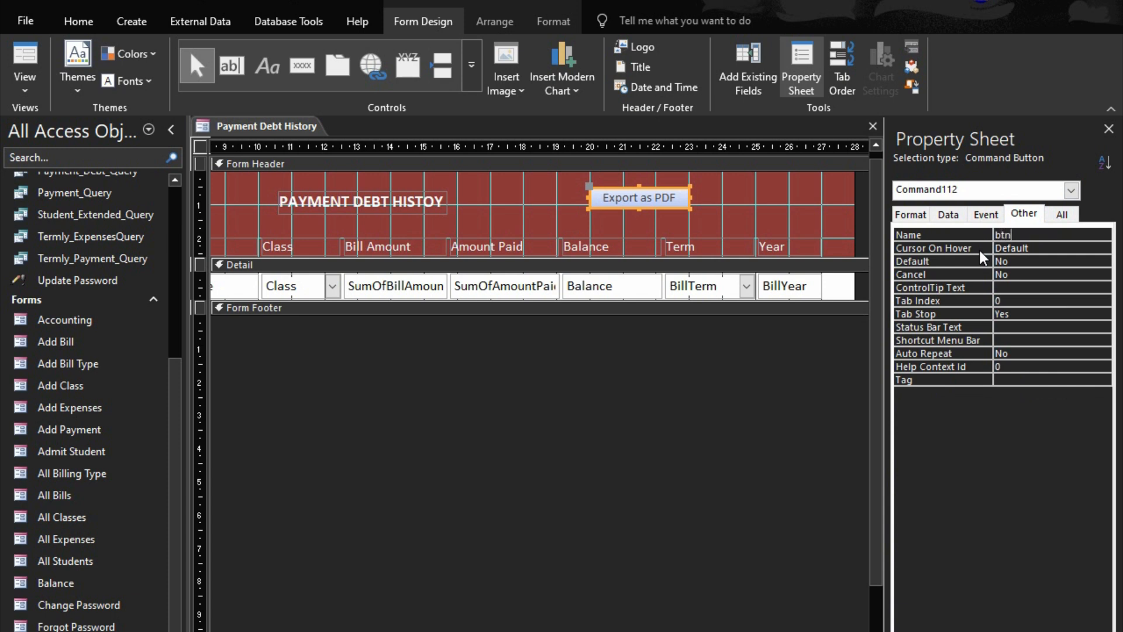
{"action": "type", "text": "Export"}
{"action": "left_click", "coordinate": [929, 236]}
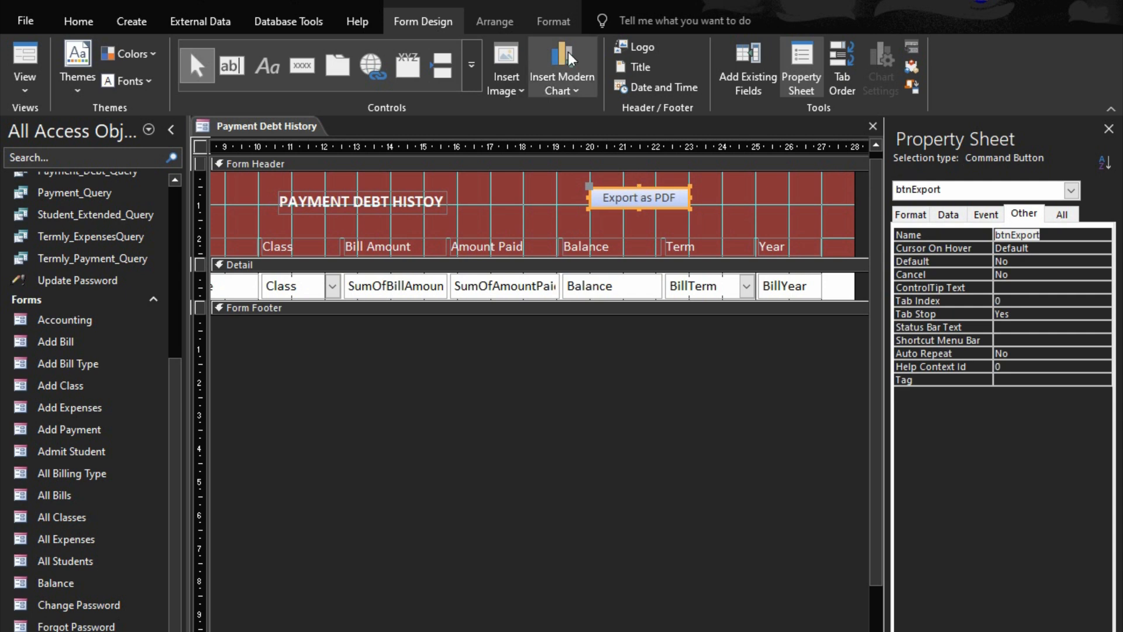
Give the Export as PDF button a white background and a black font color
{"action": "left_click", "coordinate": [553, 22]}
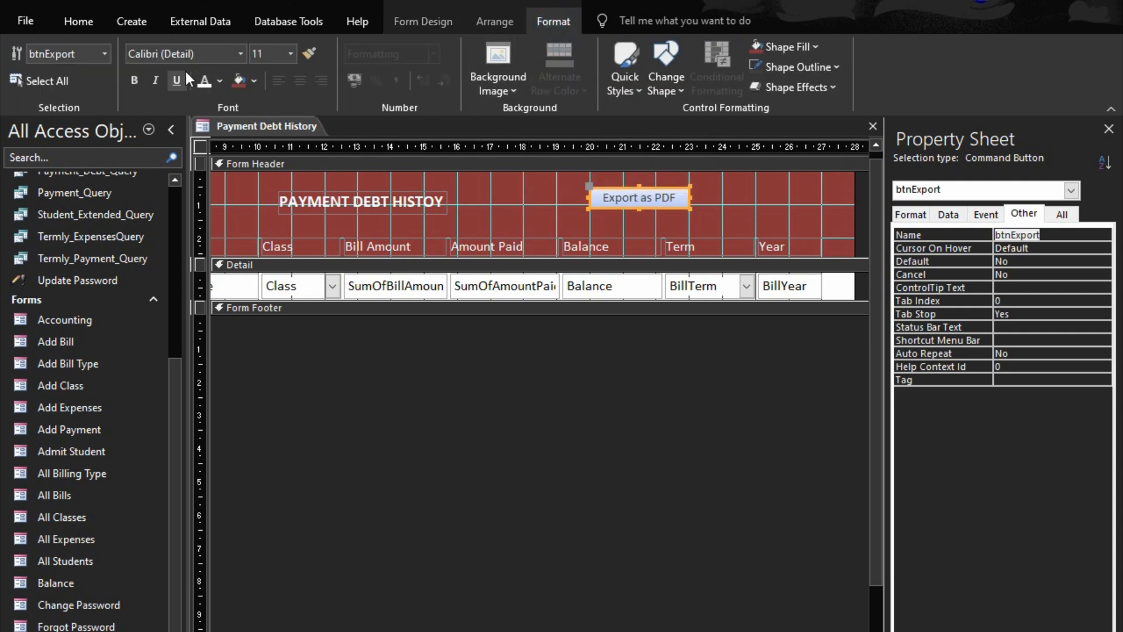
{"action": "left_click", "coordinate": [252, 80]}
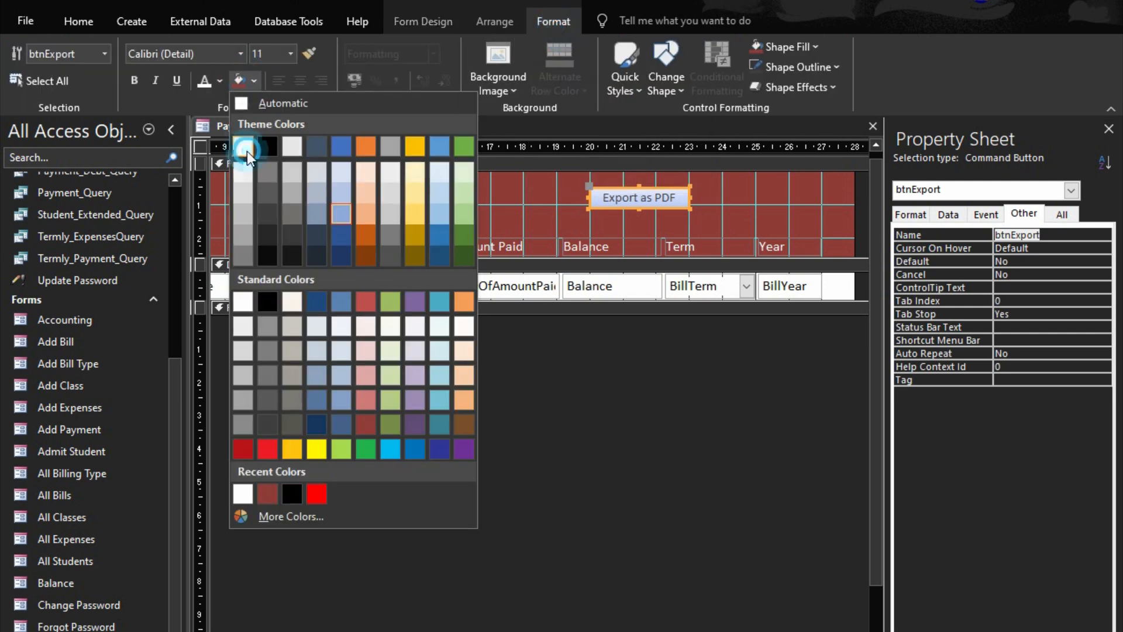
{"action": "left_click", "coordinate": [245, 148]}
{"action": "left_click", "coordinate": [220, 81]}
{"action": "left_click", "coordinate": [229, 147]}
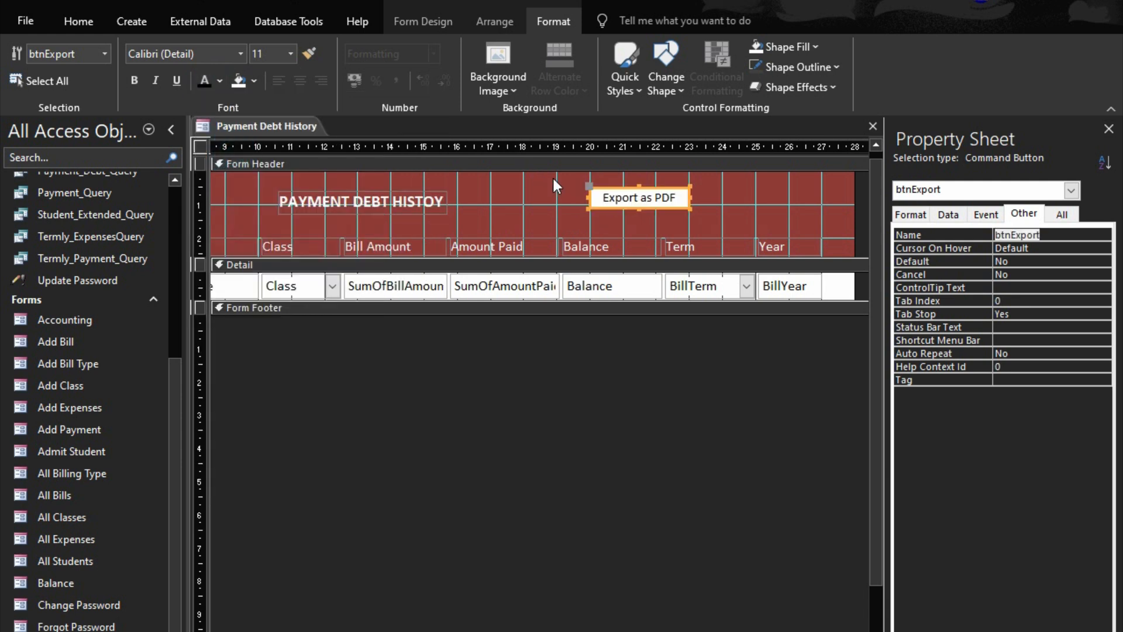
Make the Export as PDF button slightly taller by one small increment
{"action": "left_click", "coordinate": [674, 205]}
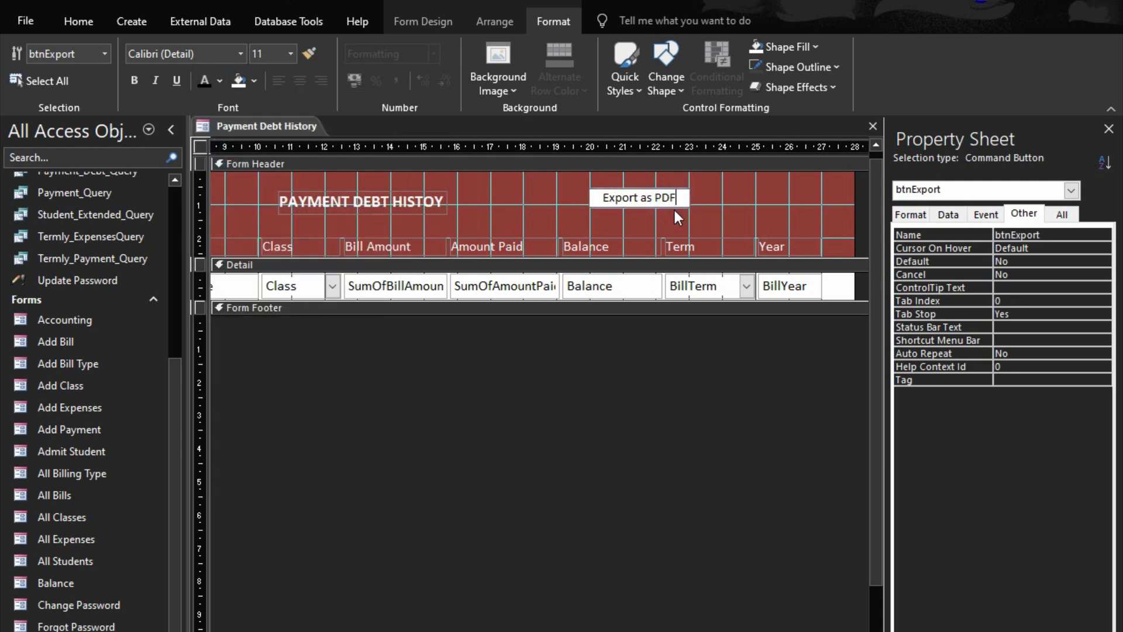
{"action": "left_click", "coordinate": [671, 212]}
{"action": "left_click", "coordinate": [672, 201]}
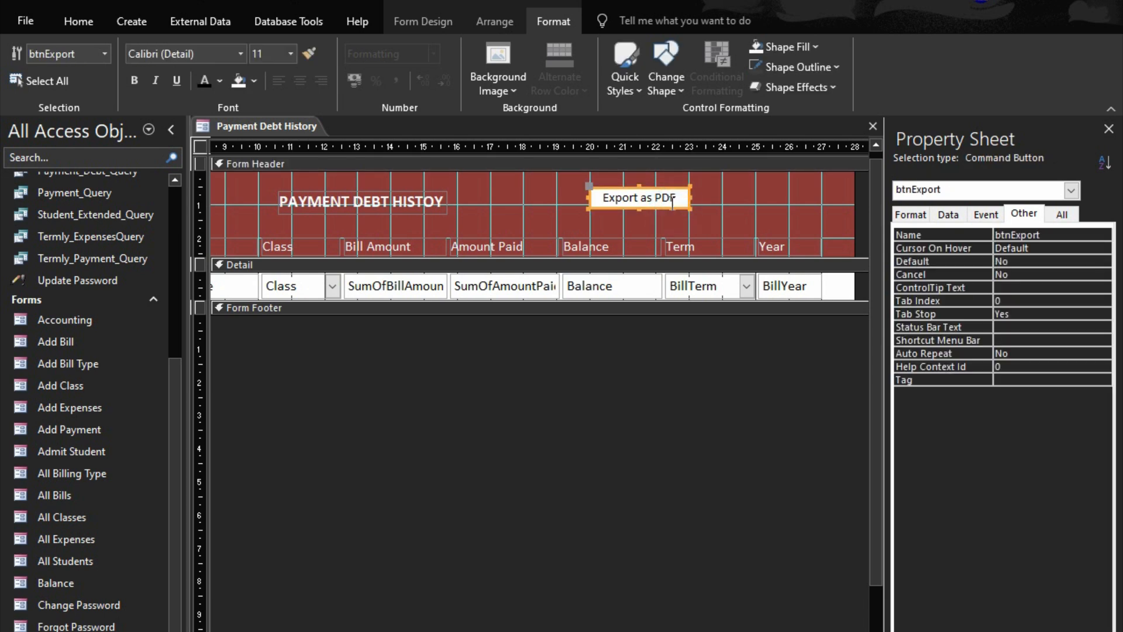
{"action": "key", "text": "shift+Down"}
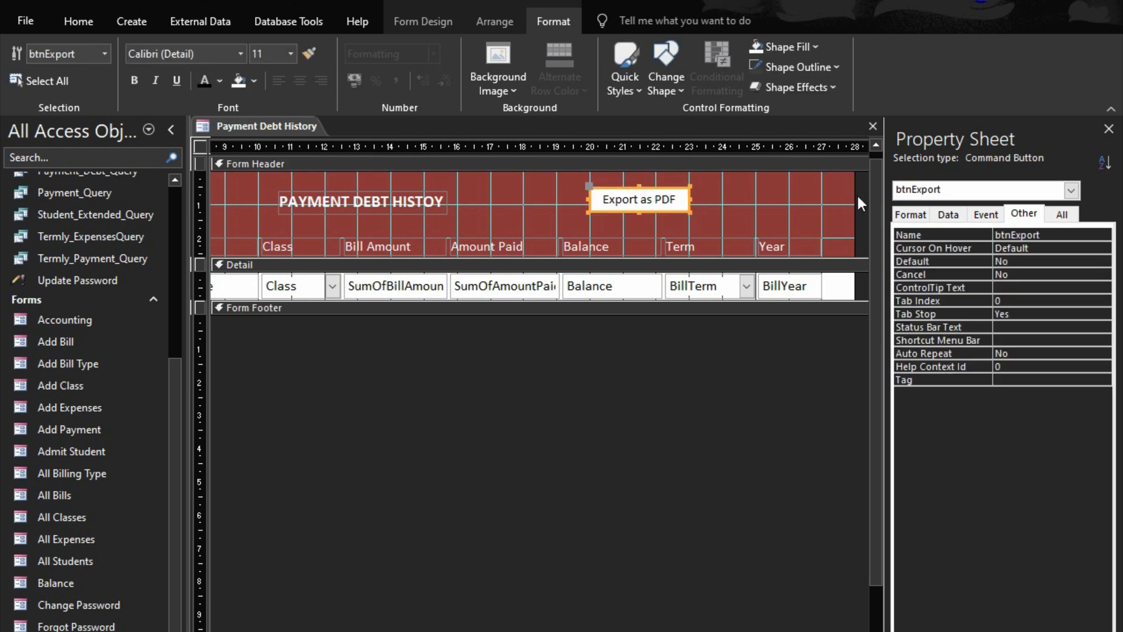
Create an On Click event procedure for btnExport and make room for a code line in its body
{"action": "left_click", "coordinate": [989, 217]}
{"action": "double_click", "coordinate": [978, 237]}
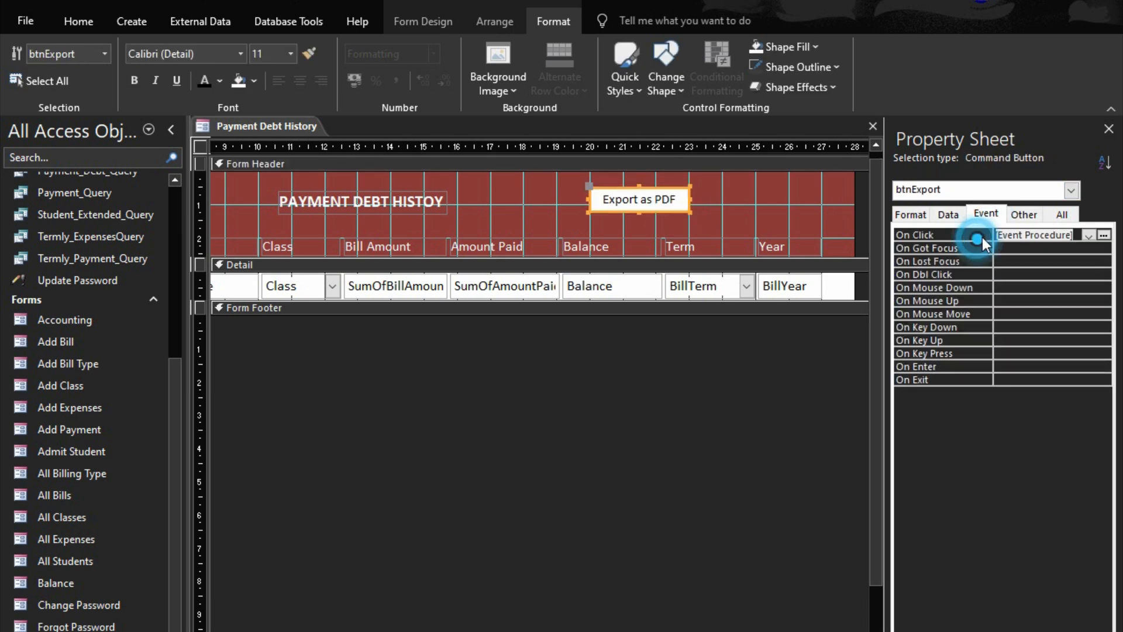
{"action": "left_click", "coordinate": [1103, 235]}
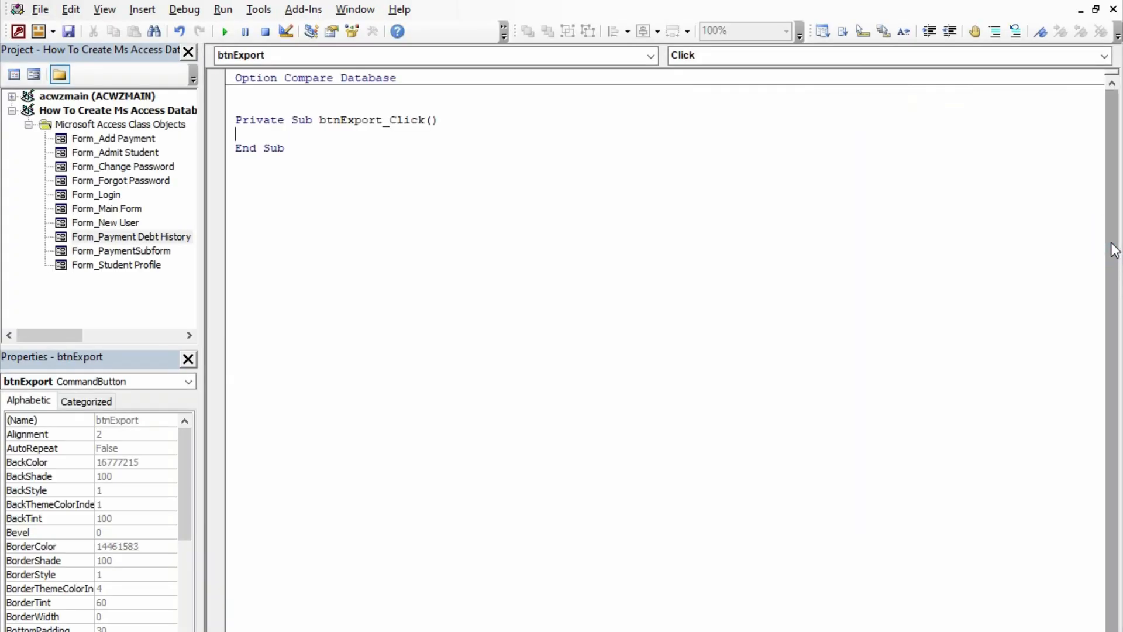
{"action": "key", "text": "Return"}
{"action": "key", "text": "Up"}
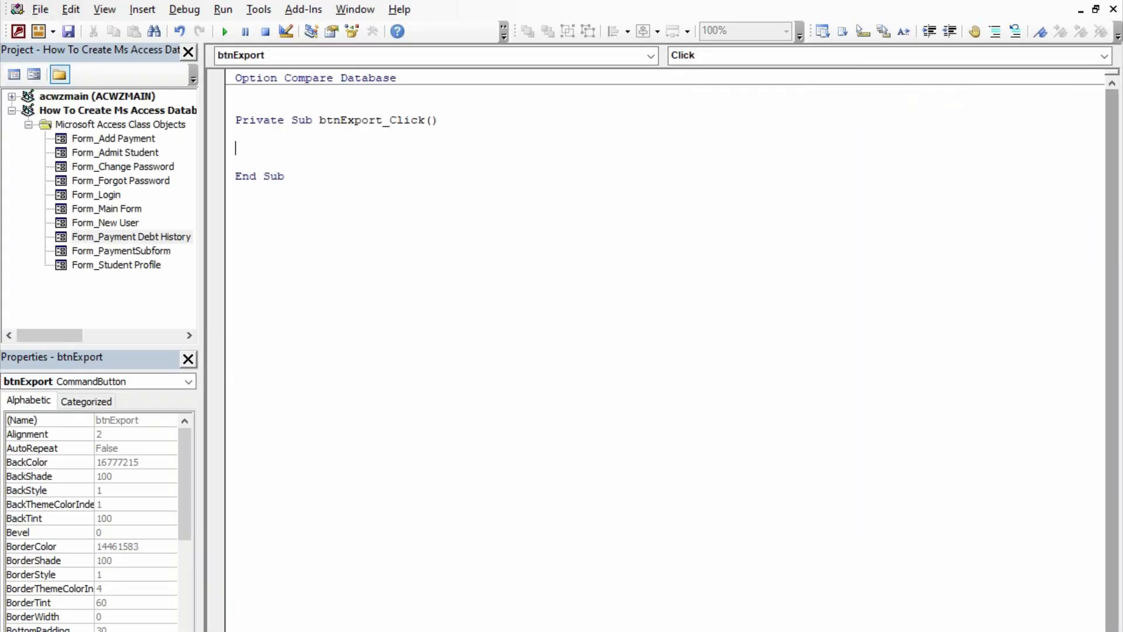
Write a DoCmd.OpenReport call in btnExport_Click with "Debt_Report" as the report name
{"action": "type", "text": "docmd.oprn"}
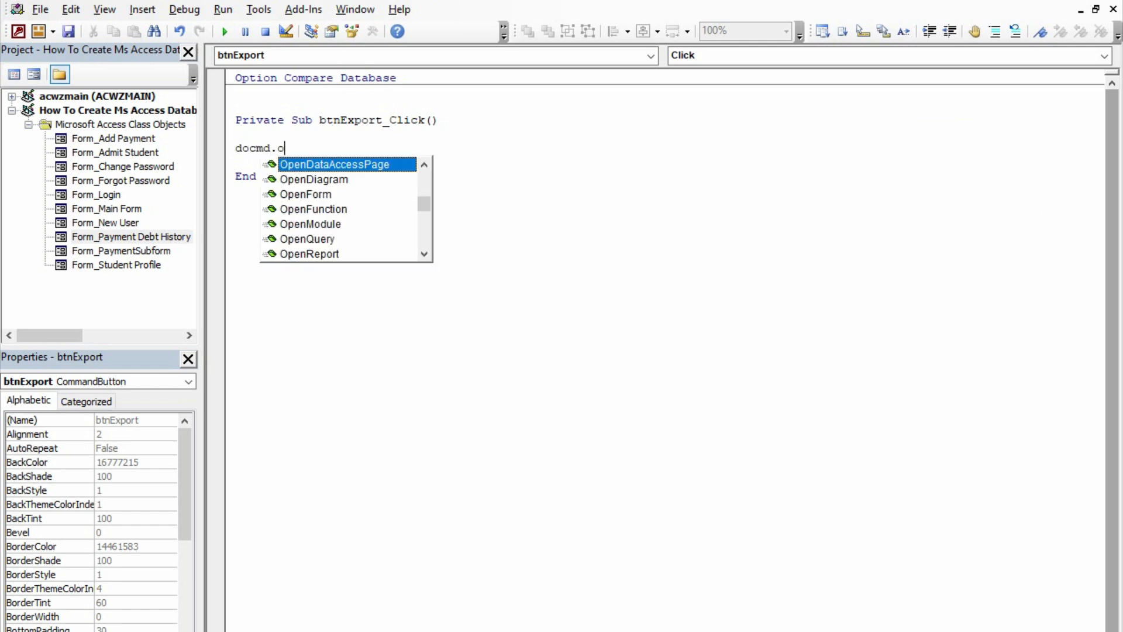
{"action": "key", "text": "BackSpace"}
{"action": "key", "text": "BackSpace"}
{"action": "type", "text": "enr"}
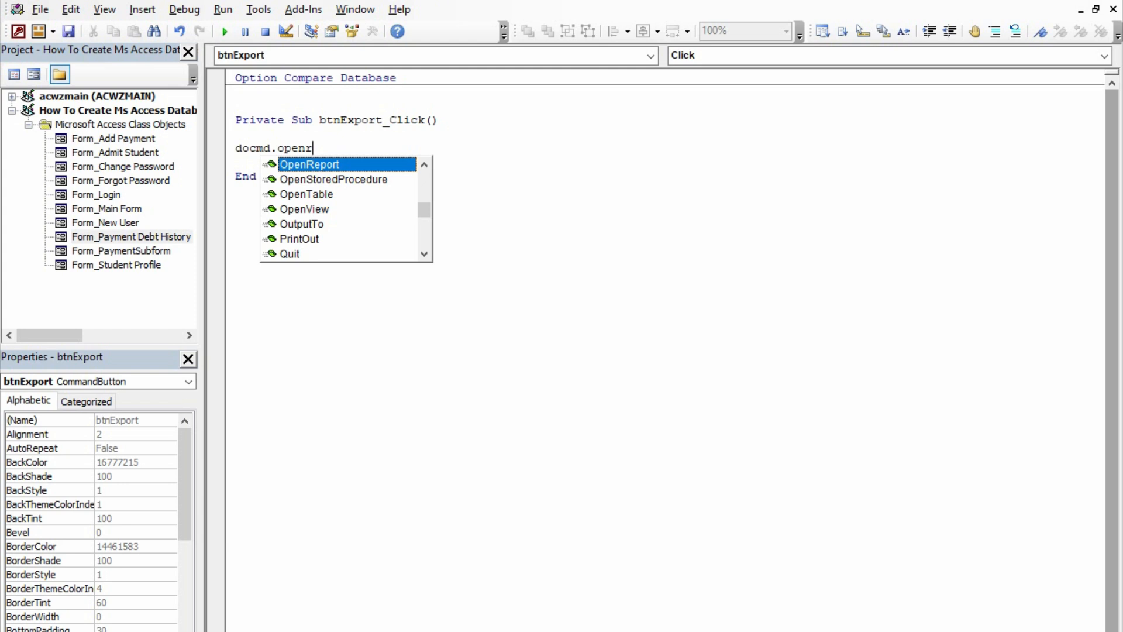
{"action": "key", "text": "Tab"}
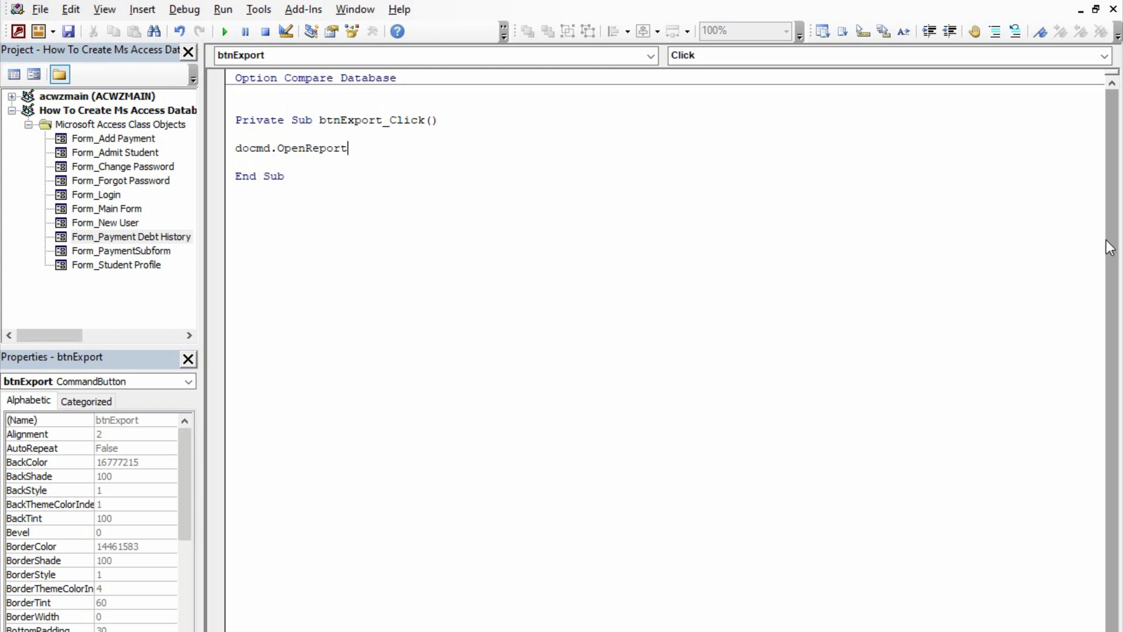
{"action": "type", "text": "\""}
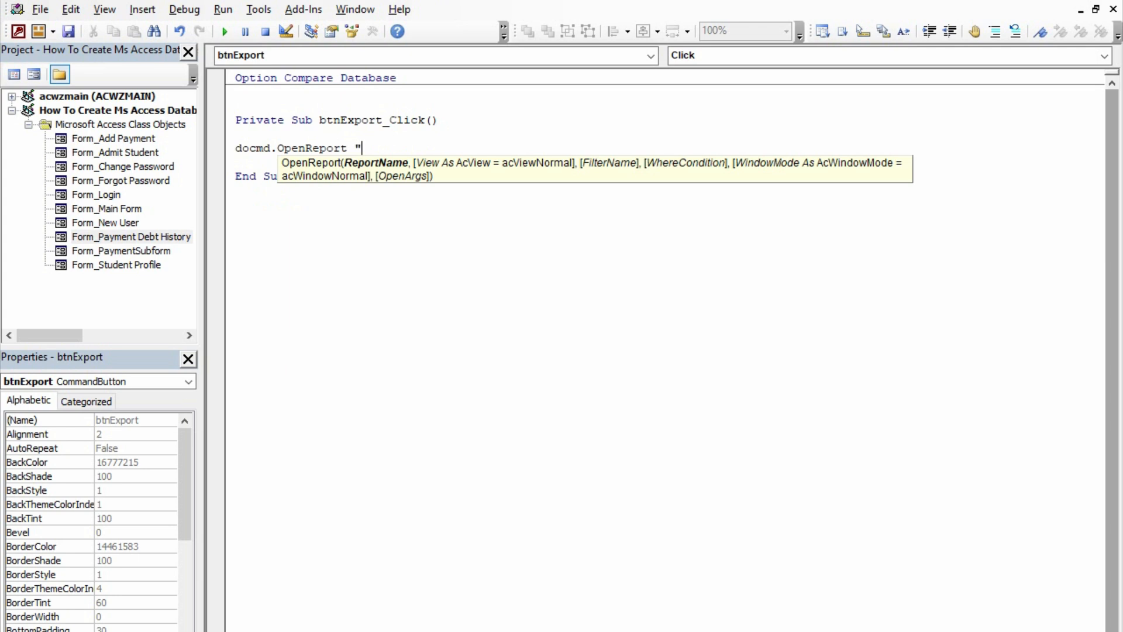
{"action": "type", "text": "Debt_Report\","}
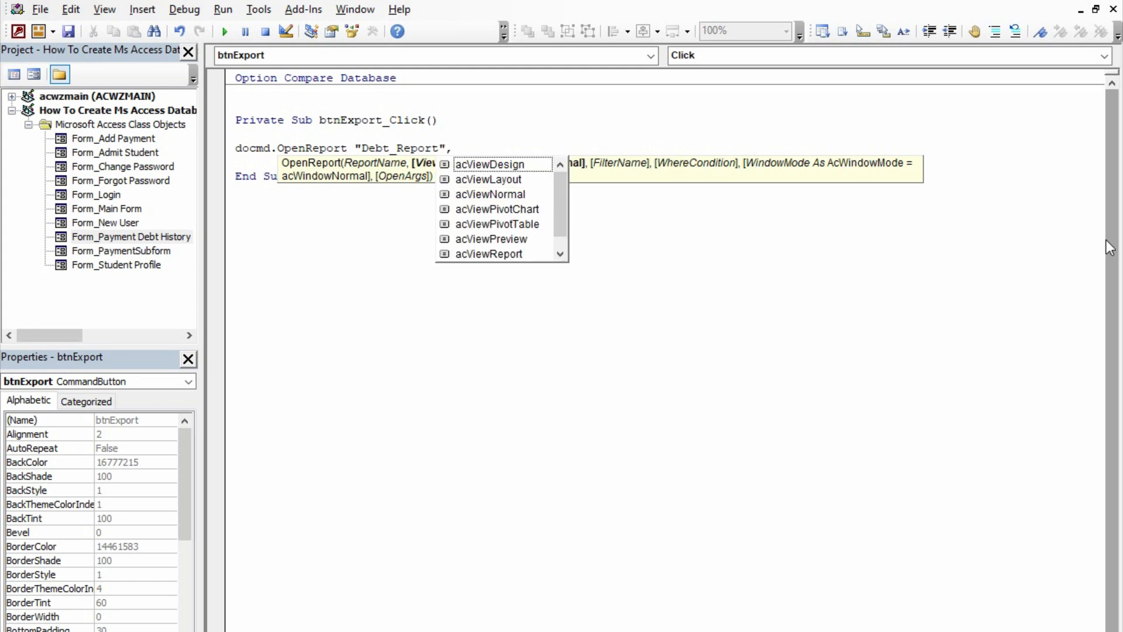
Complete the OpenReport statement with acViewPreview as its view argument
{"action": "key", "text": "Down"}
{"action": "key", "text": "Down"}
{"action": "key", "text": "Down"}
{"action": "key", "text": "Down"}
{"action": "key", "text": "Down"}
{"action": "key", "text": "Down"}
{"action": "key", "text": "Down"}
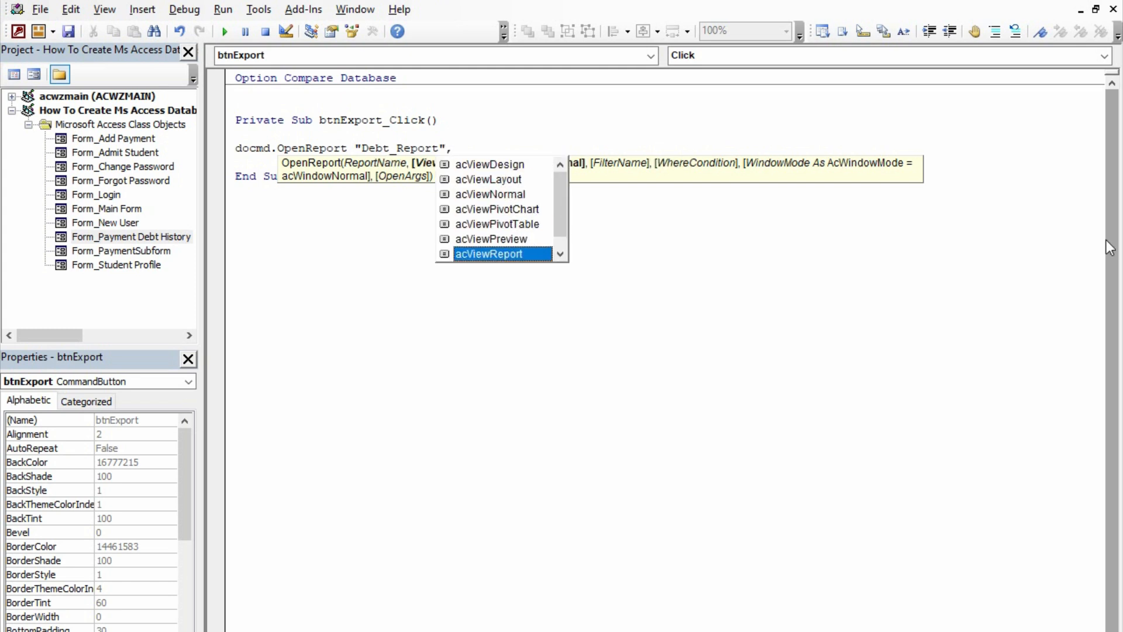
{"action": "key", "text": "Up"}
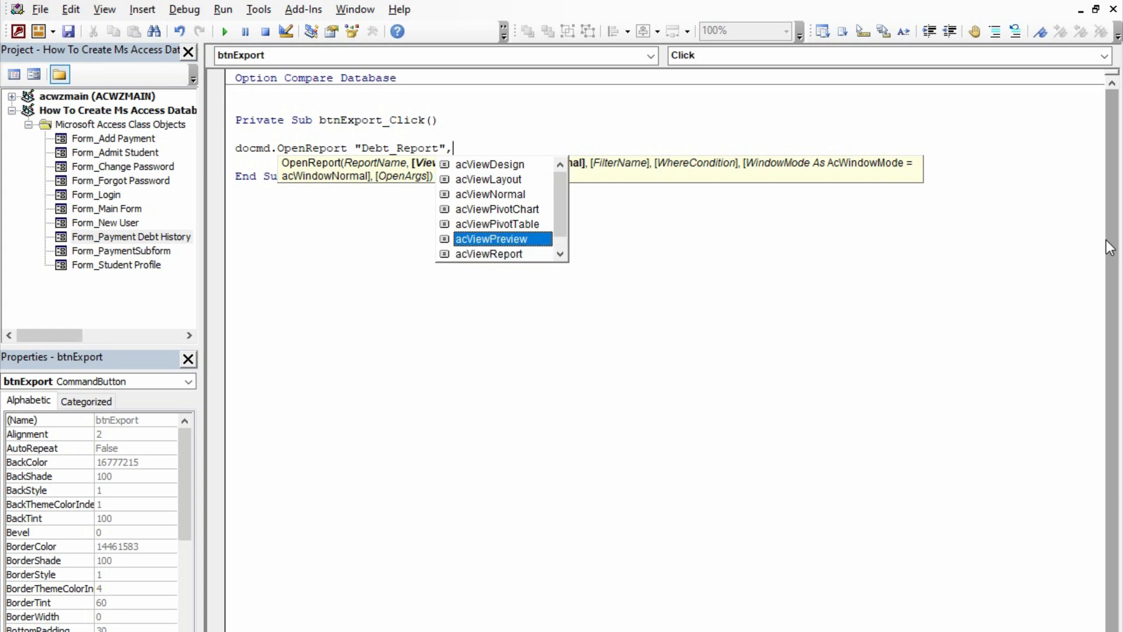
{"action": "key", "text": "Tab"}
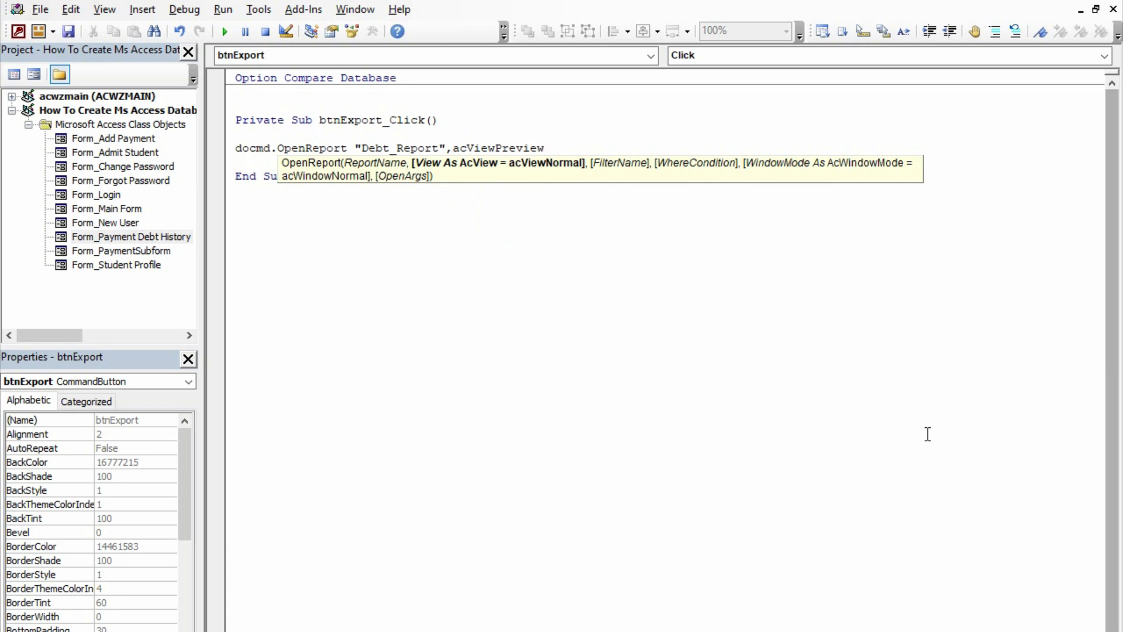
{"action": "left_click", "coordinate": [668, 254]}
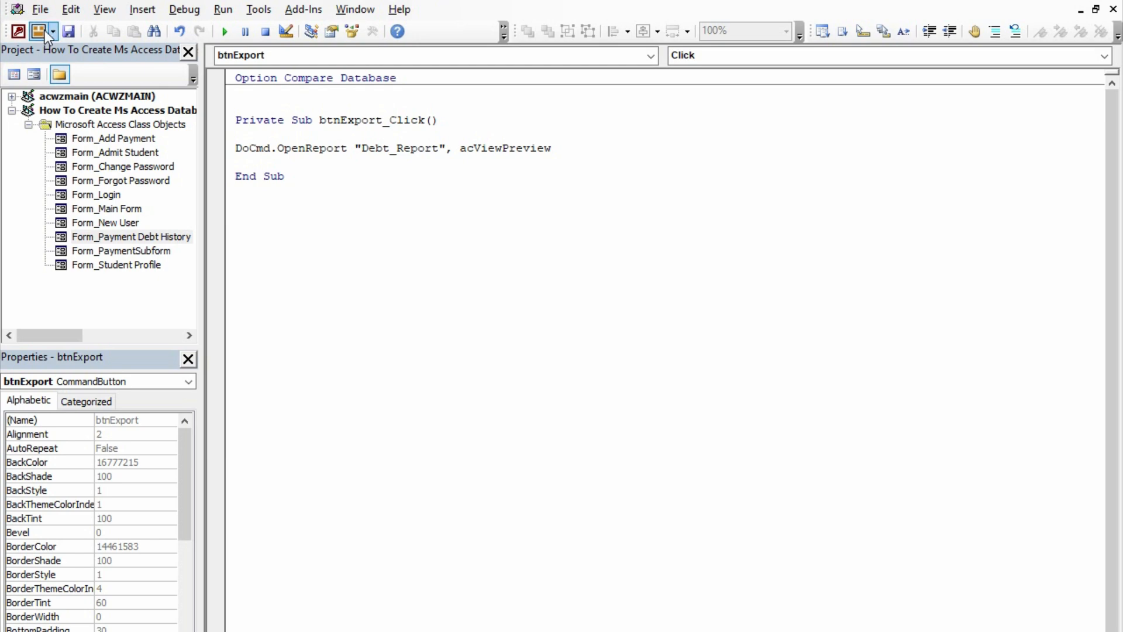
Save the code, then close the code editor and the Payment Debt History form
{"action": "left_click", "coordinate": [67, 32]}
{"action": "left_click", "coordinate": [1114, 8]}
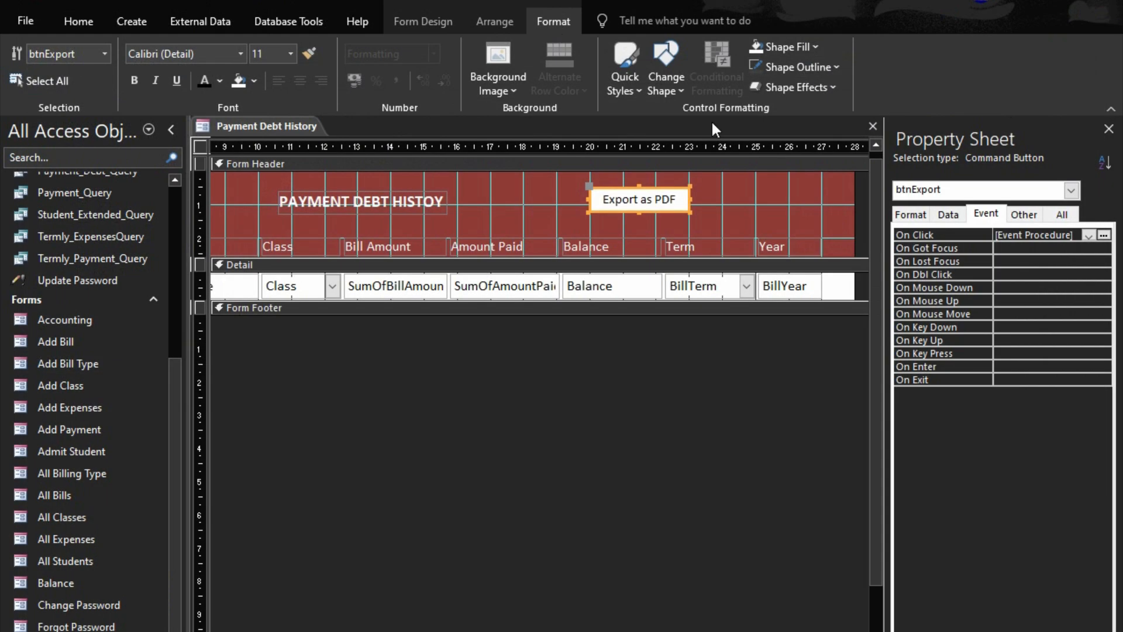
{"action": "left_click", "coordinate": [873, 127]}
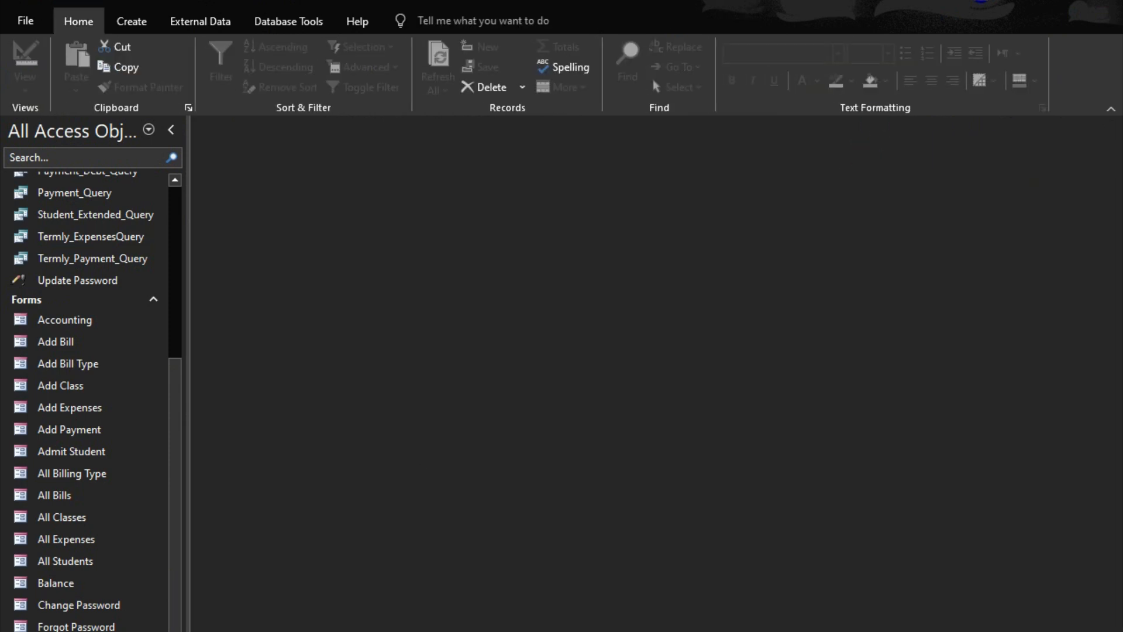
Open the Main Form and show the Payment Debt History page under PAYMENTS
{"action": "double_click", "coordinate": [64, 631]}
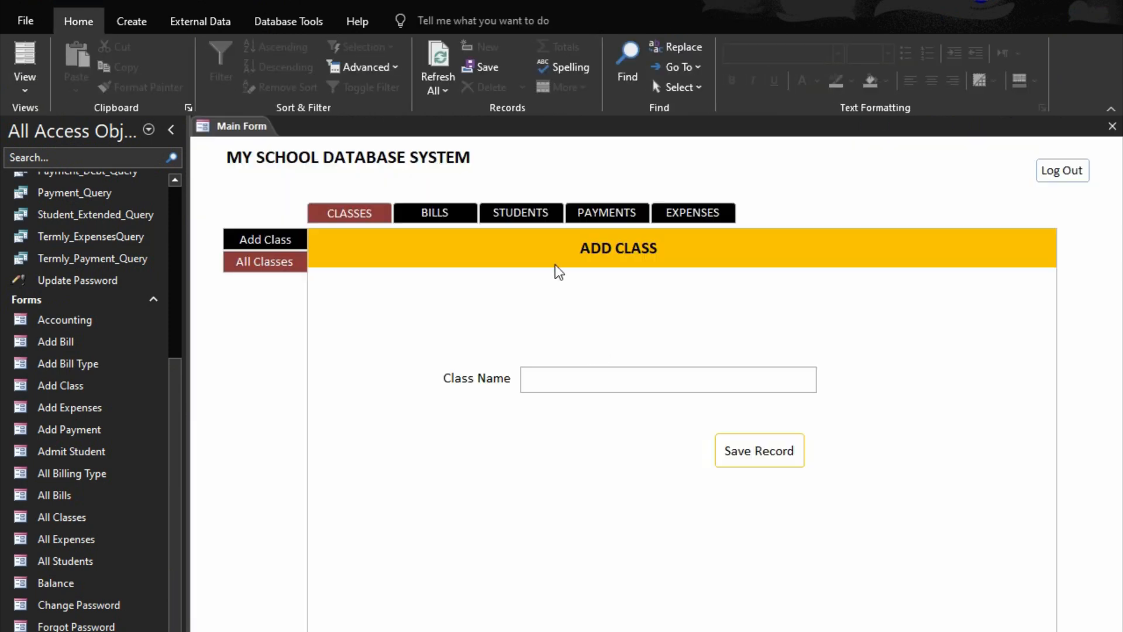
{"action": "left_click", "coordinate": [603, 214]}
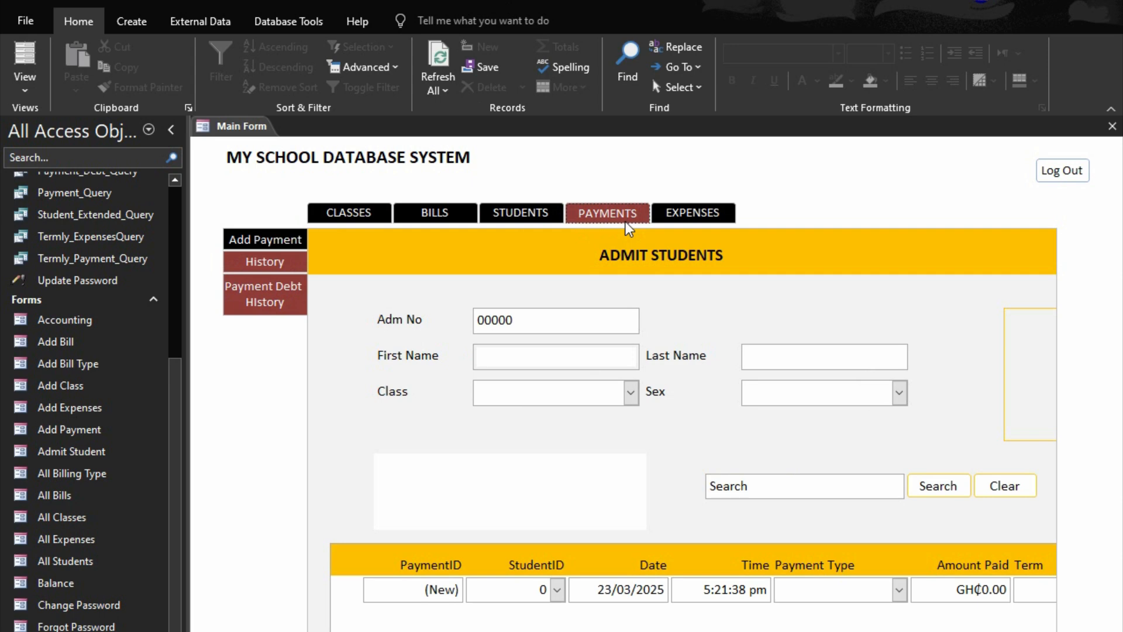
{"action": "left_click", "coordinate": [263, 298]}
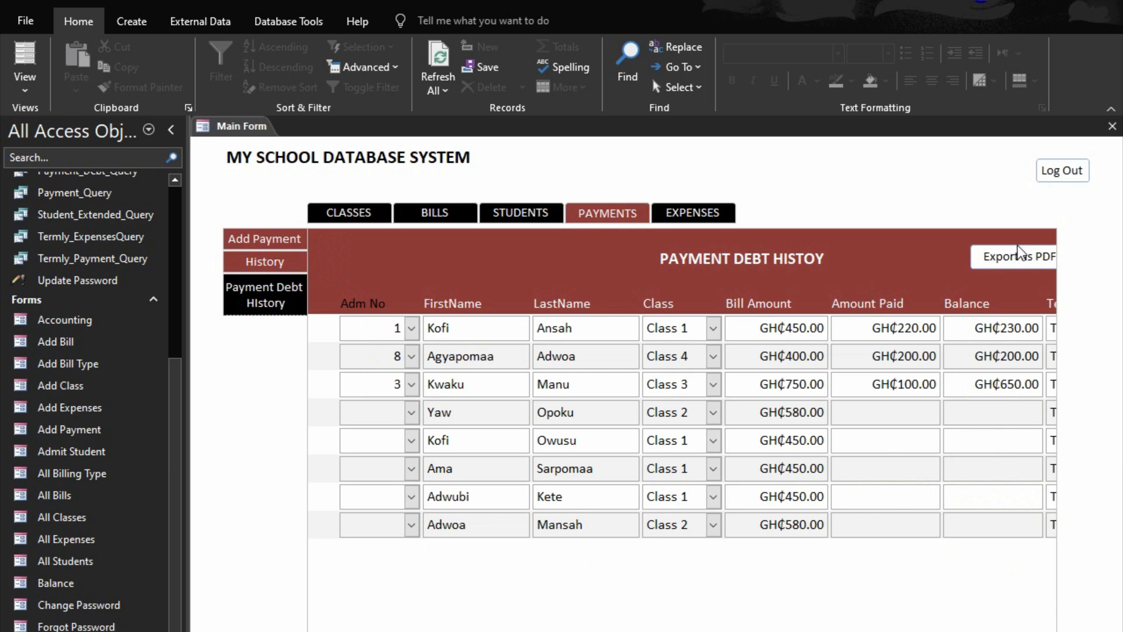
Collapse the Navigation Pane and the ribbon to give the Main Form more room
{"action": "left_click", "coordinate": [170, 138]}
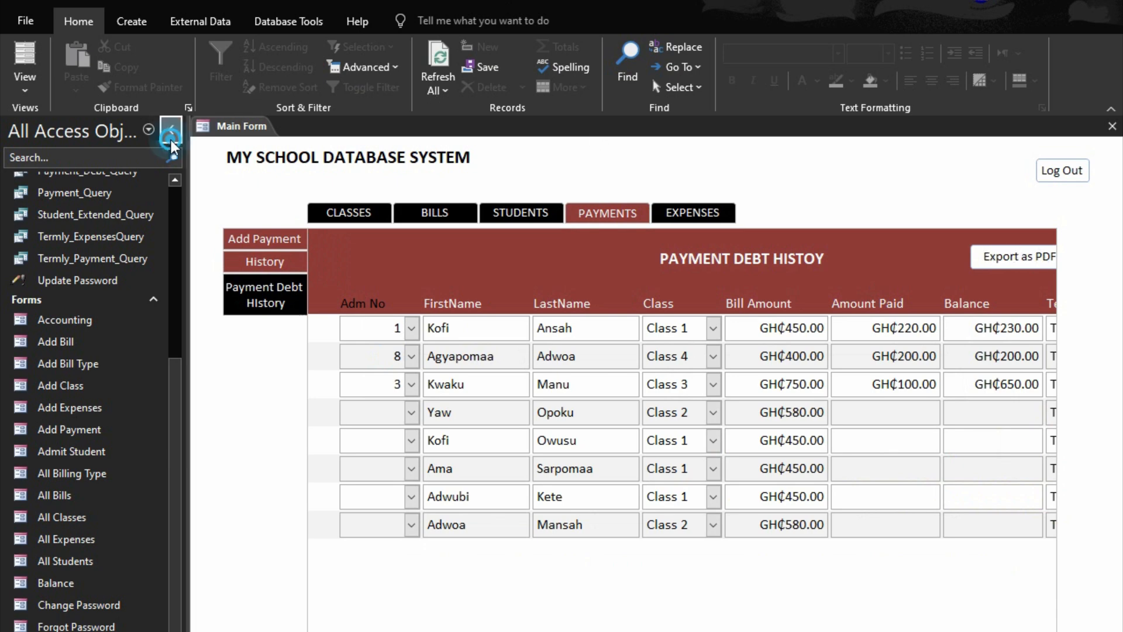
{"action": "left_click", "coordinate": [1114, 108]}
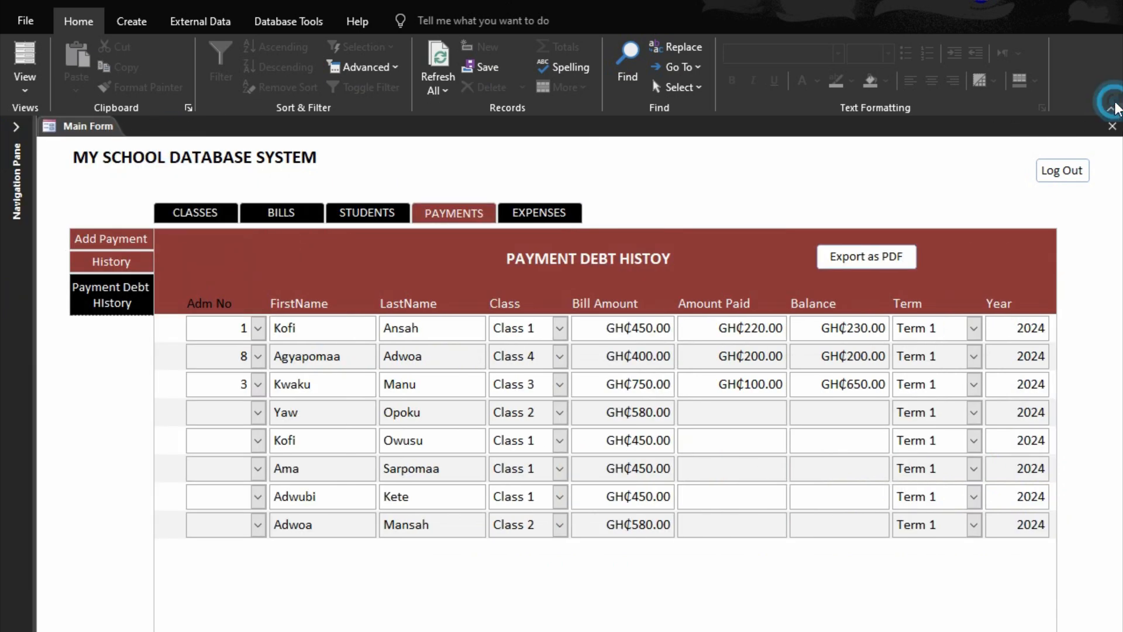
{"action": "left_click", "coordinate": [1113, 109]}
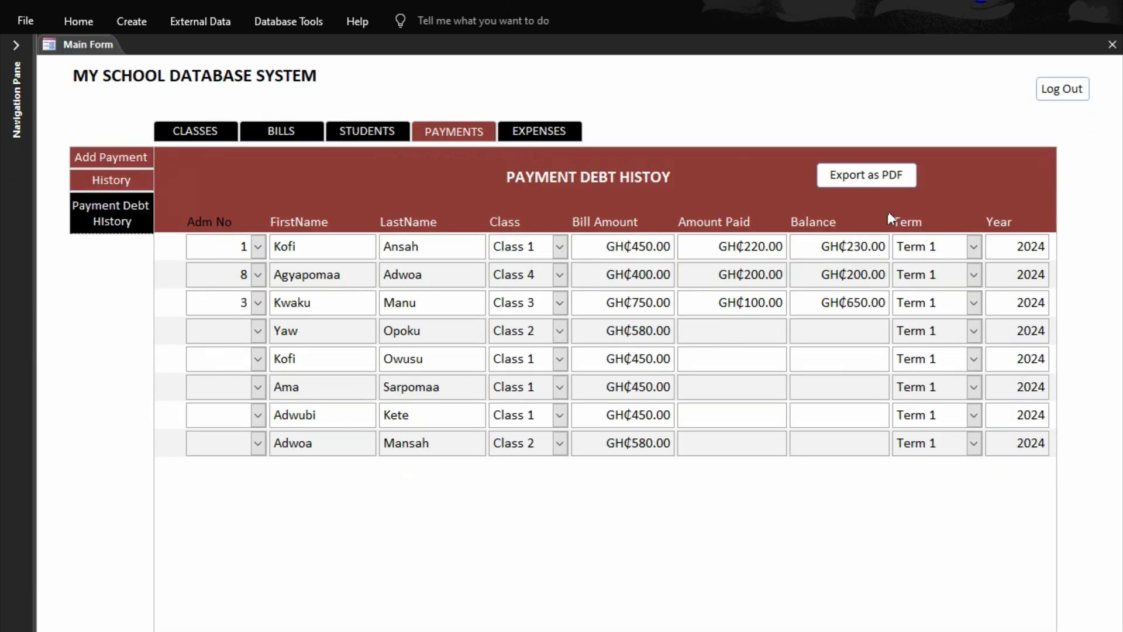
Run Export as PDF on the Payment Debt History page, open the print settings for Debt_Report, and dismiss them without printing
{"action": "left_click", "coordinate": [845, 184]}
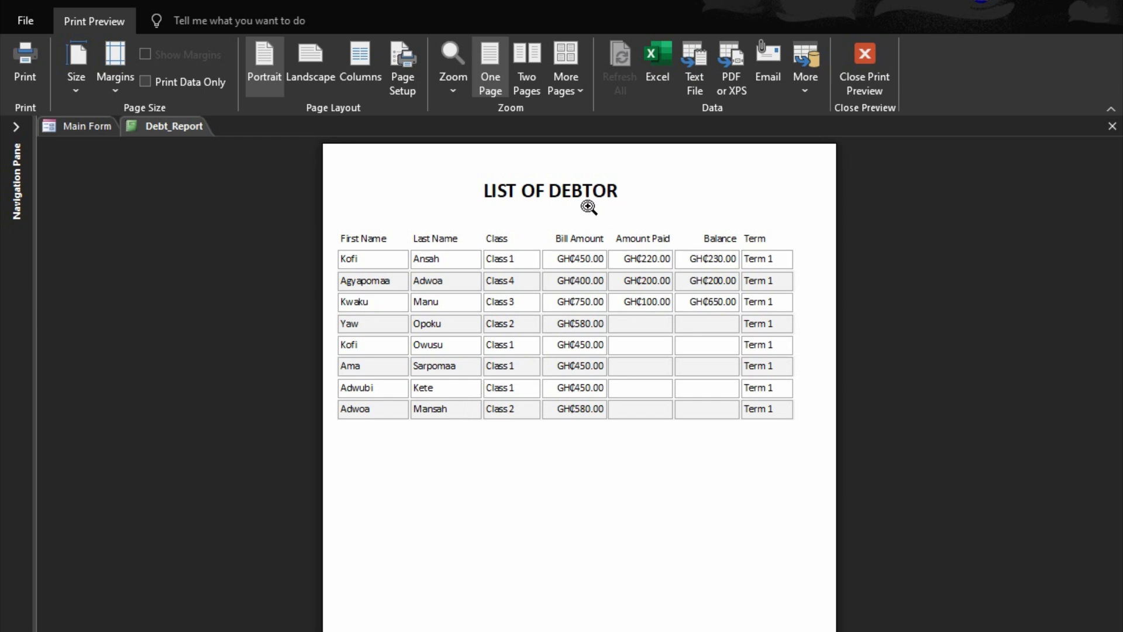
{"action": "left_click", "coordinate": [37, 57]}
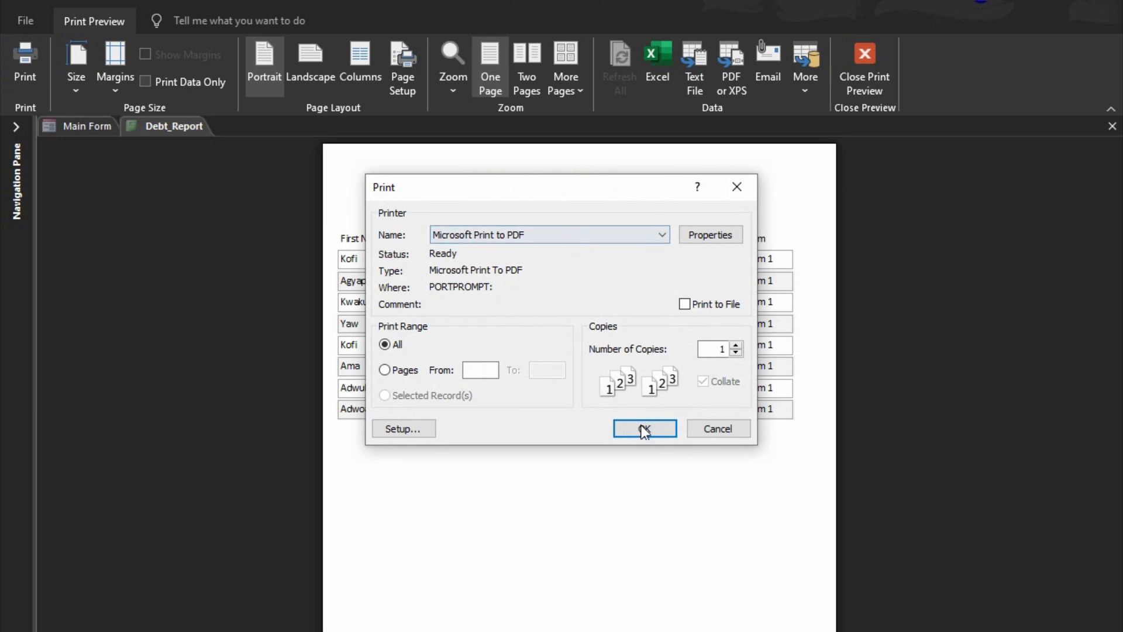
{"action": "left_click", "coordinate": [711, 432]}
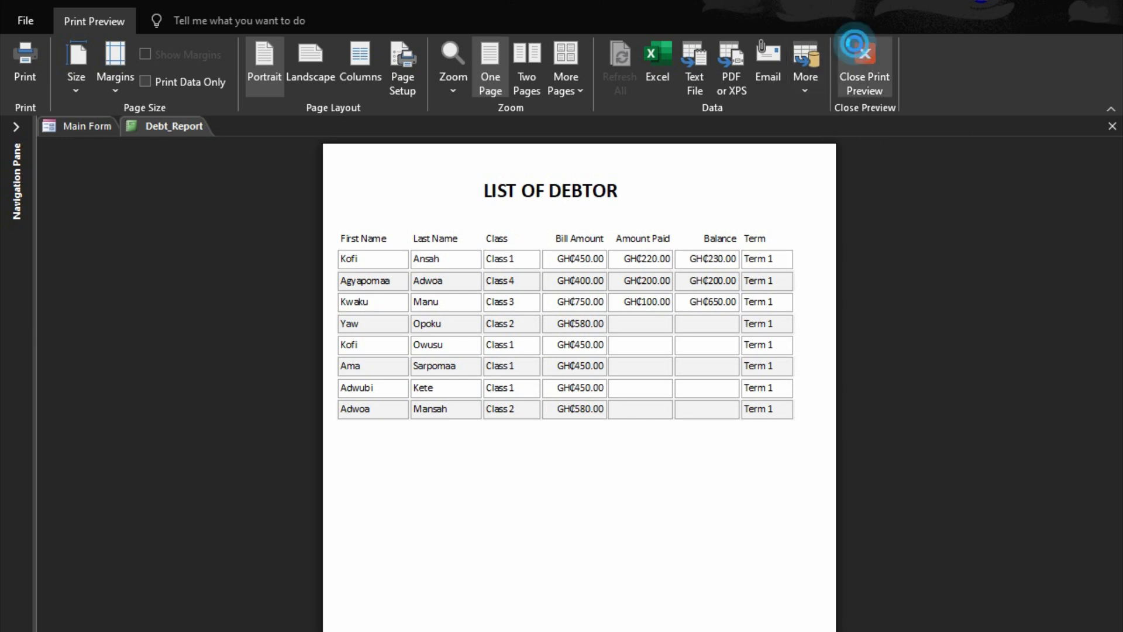
Close the Debt_Report preview and the Main Form, and restore the Navigation Pane and the ribbon
{"action": "left_click", "coordinate": [864, 58]}
{"action": "left_click", "coordinate": [1112, 45]}
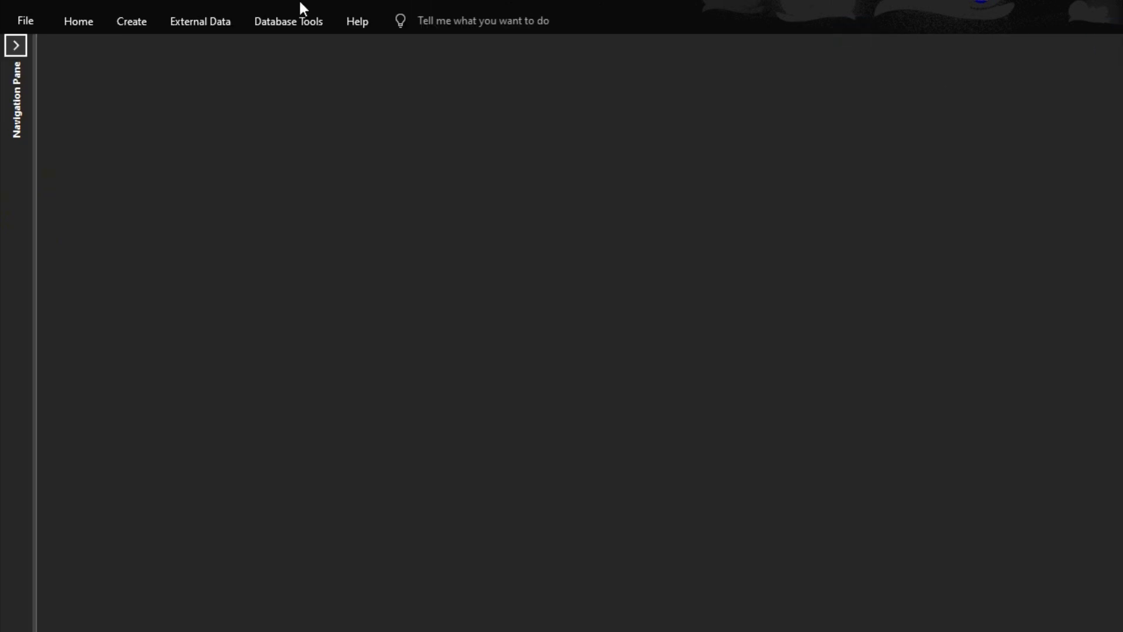
{"action": "left_click", "coordinate": [16, 45]}
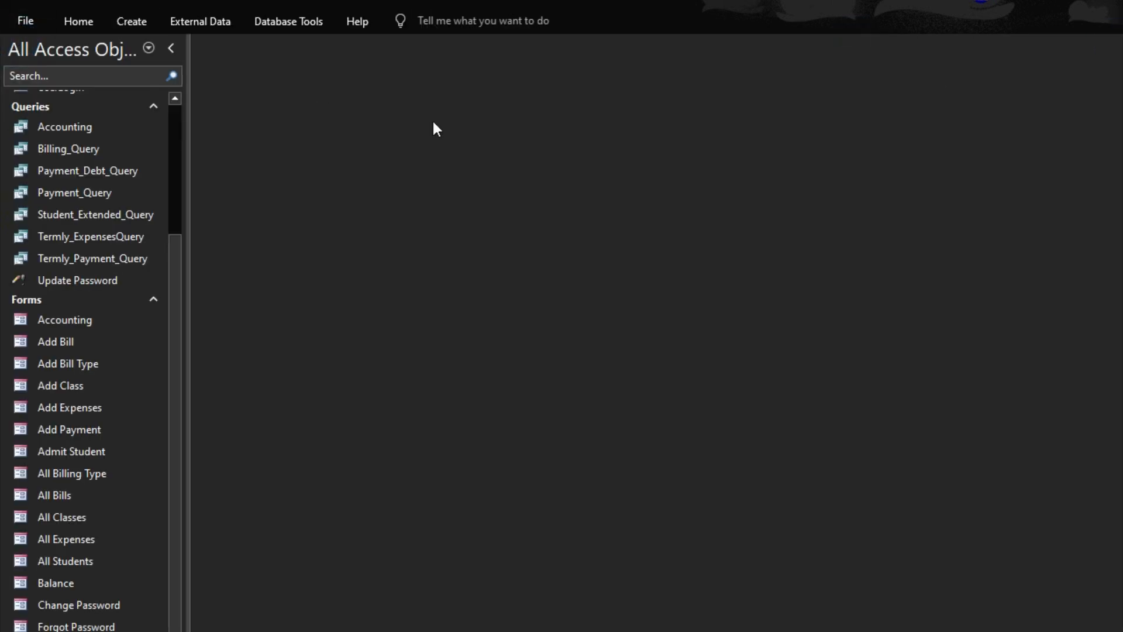
{"action": "left_click", "coordinate": [82, 21]}
{"action": "left_click", "coordinate": [1114, 110]}
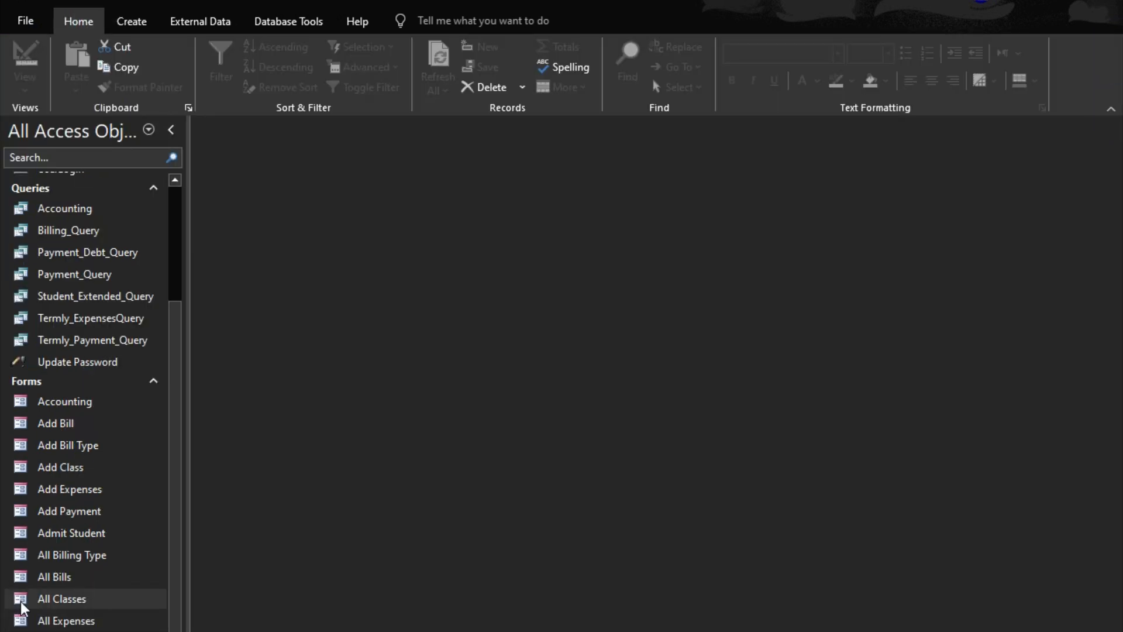
Examine the columns and records returned by Payment_Query, and close its datasheet
{"action": "scroll", "coordinate": [20, 609], "scroll_direction": "down", "scroll_amount": 3}
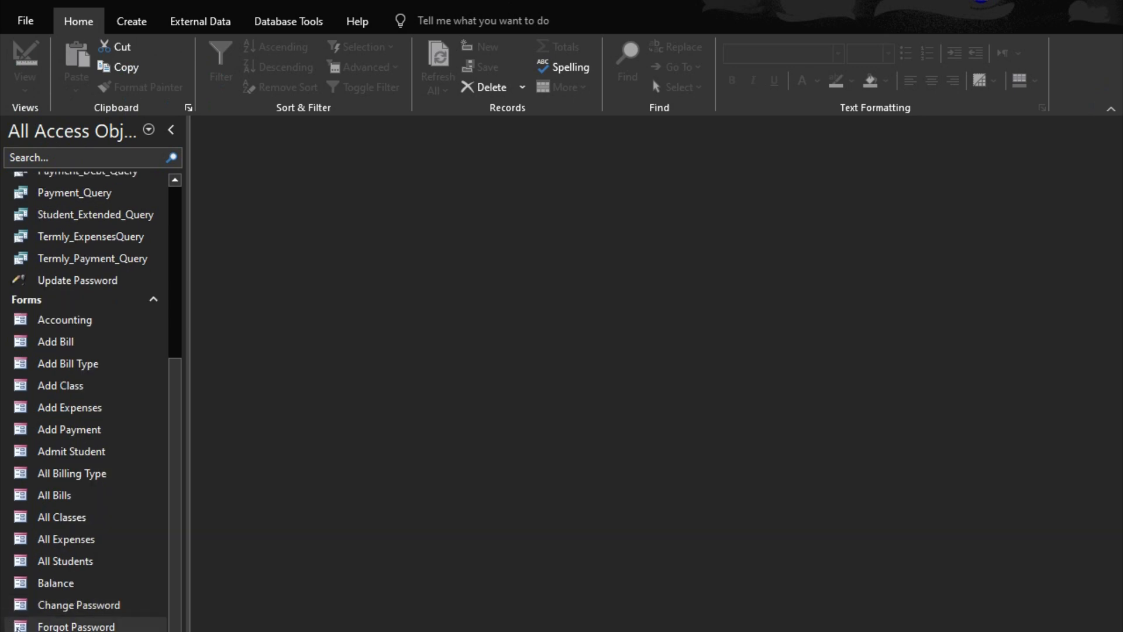
{"action": "scroll", "coordinate": [79, 603], "scroll_direction": "up", "scroll_amount": 3}
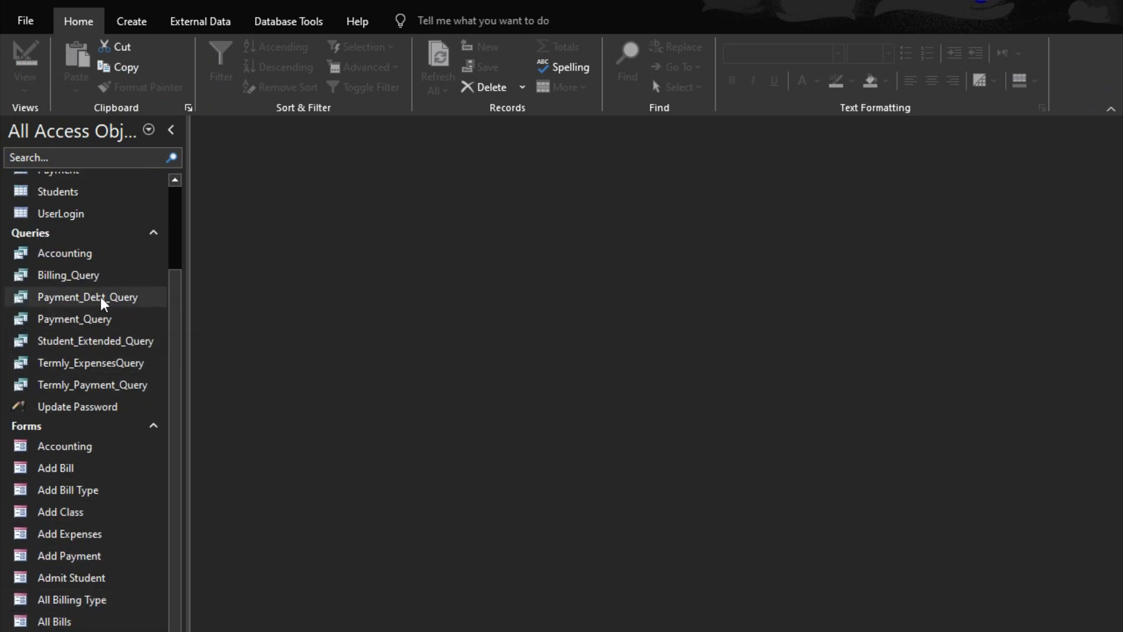
{"action": "double_click", "coordinate": [82, 318]}
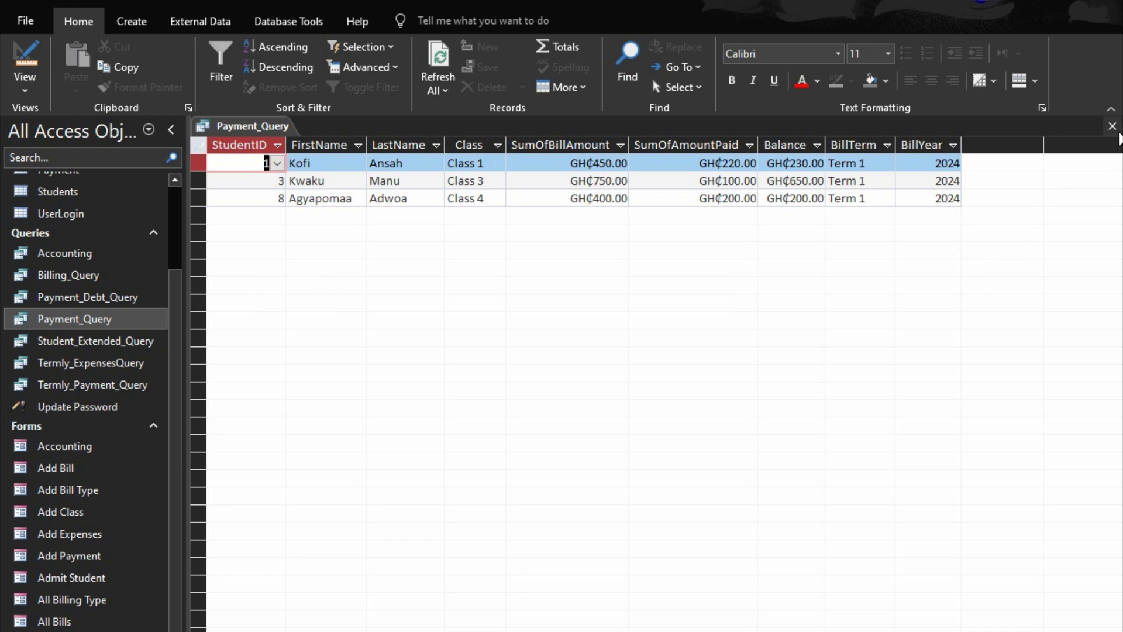
{"action": "left_click", "coordinate": [1112, 126]}
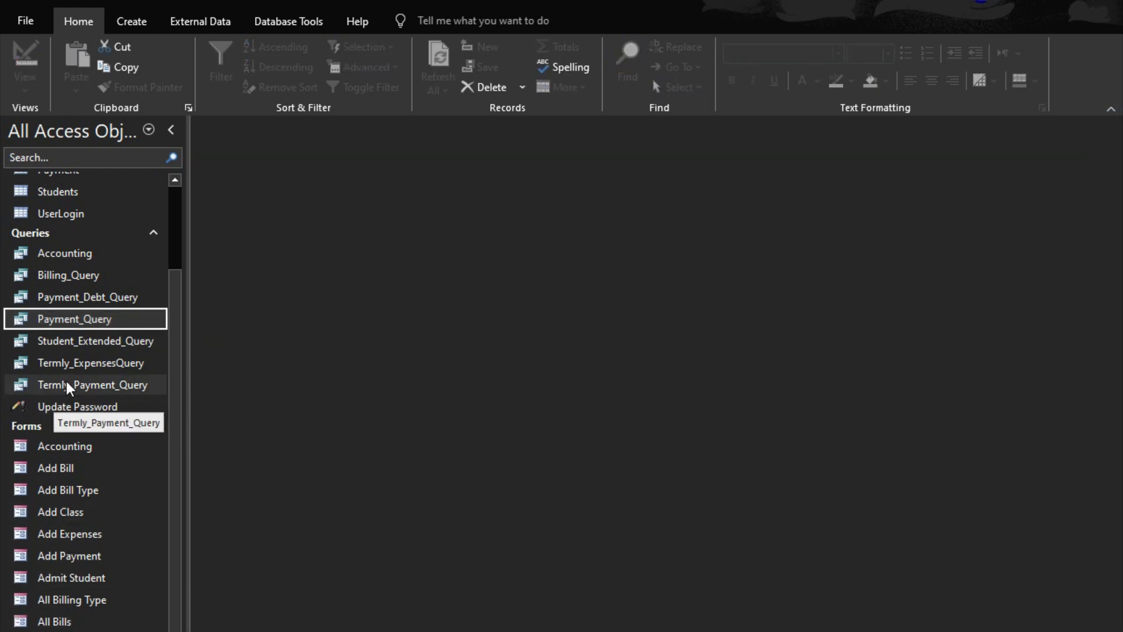
{"action": "double_click", "coordinate": [92, 319]}
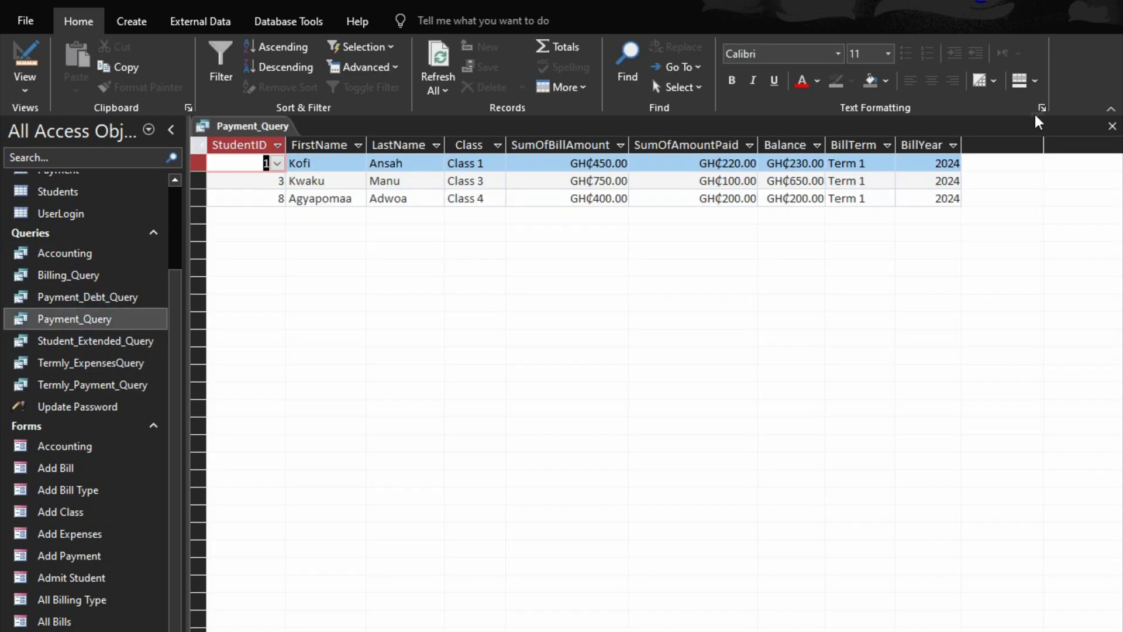
{"action": "left_click", "coordinate": [1112, 126]}
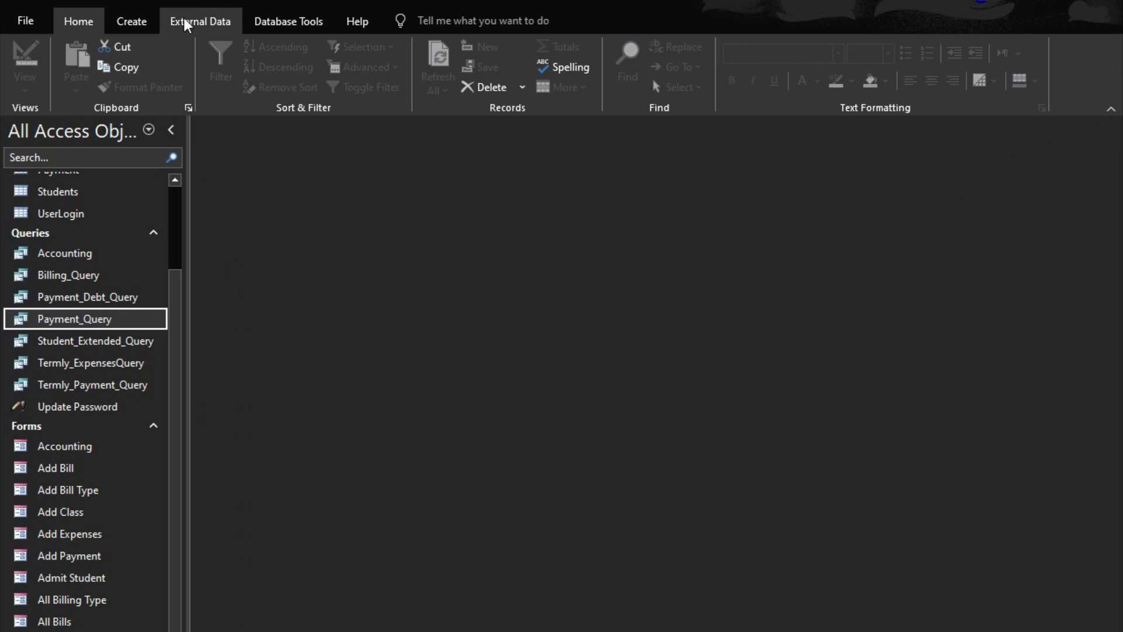
Create a blank report in Design view with Payment_Query as its record source, and display its available fields
{"action": "left_click", "coordinate": [136, 22]}
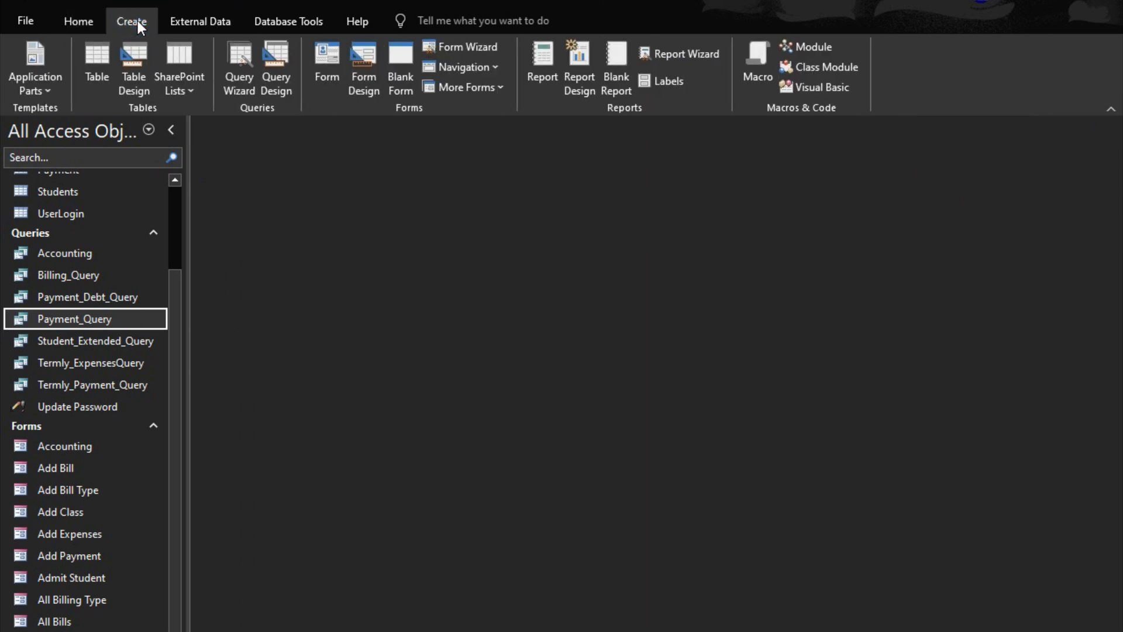
{"action": "left_click", "coordinate": [578, 64]}
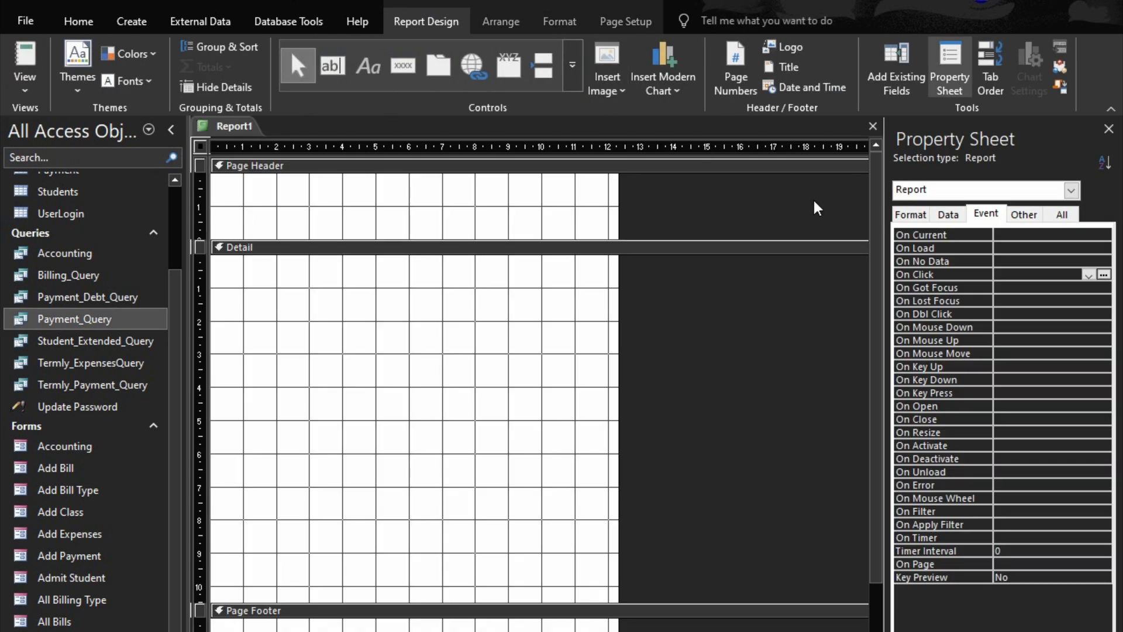
{"action": "left_click", "coordinate": [948, 214]}
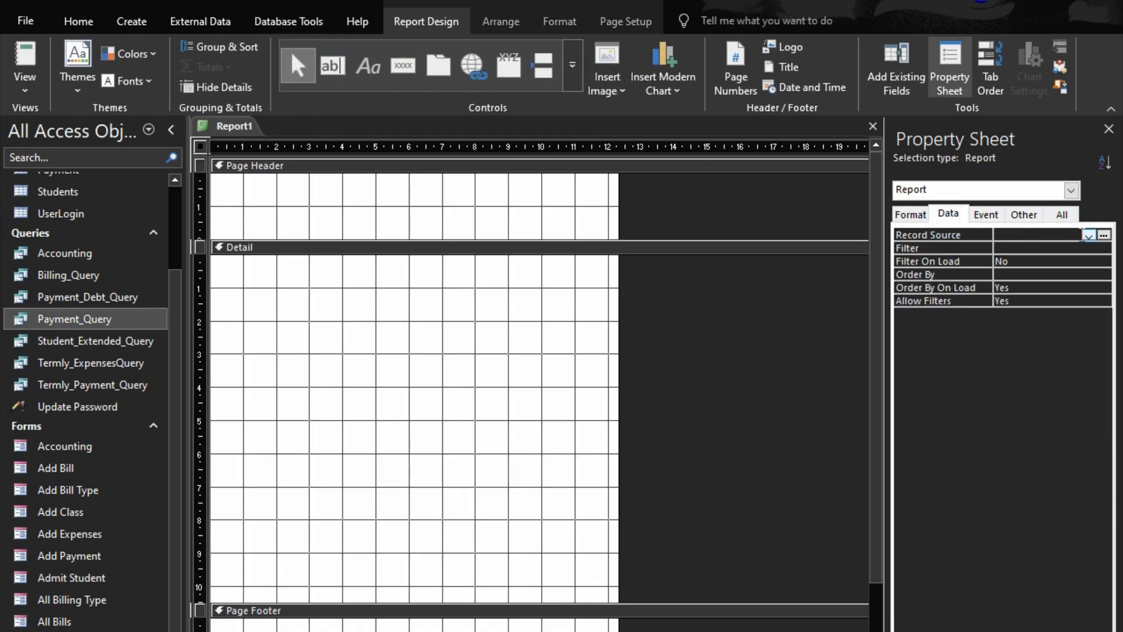
{"action": "left_click", "coordinate": [1088, 235]}
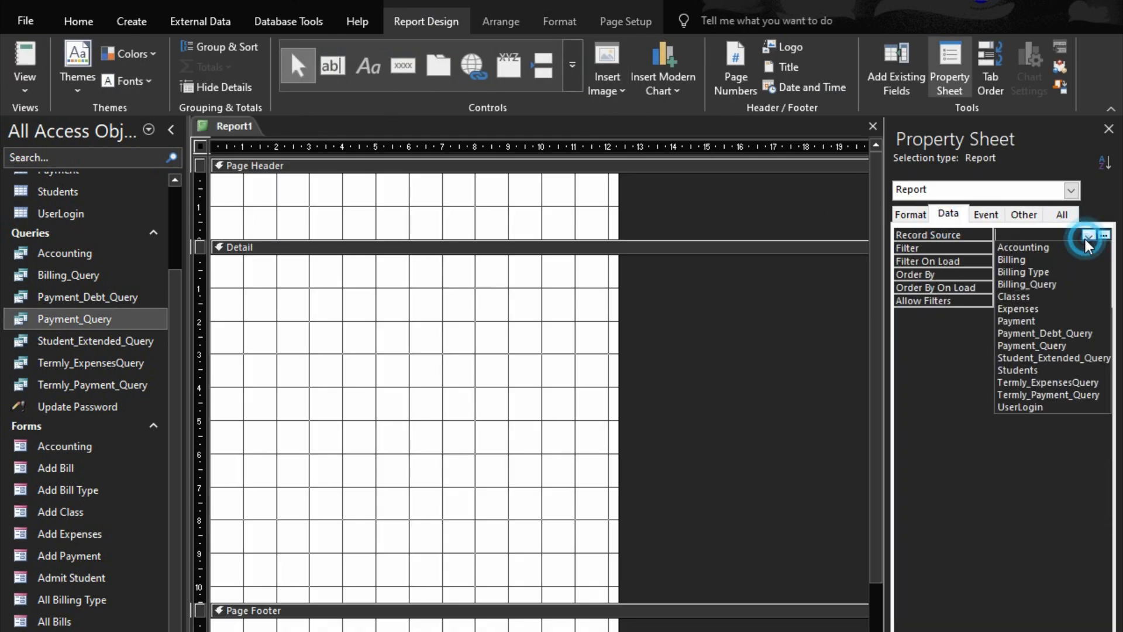
{"action": "left_click", "coordinate": [1037, 346]}
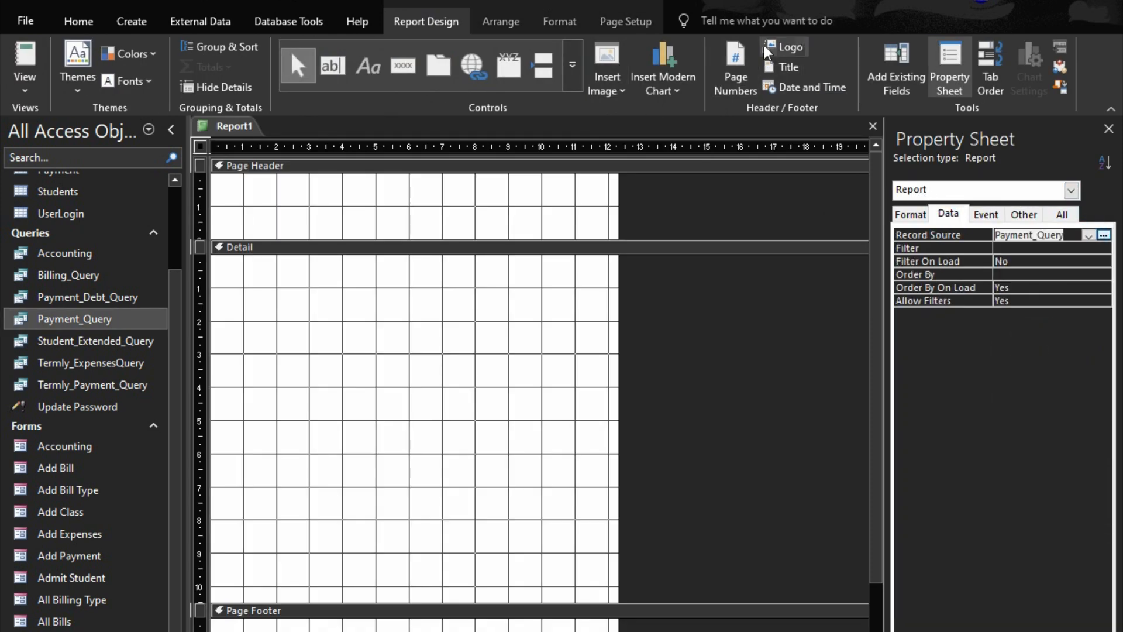
{"action": "left_click", "coordinate": [888, 58]}
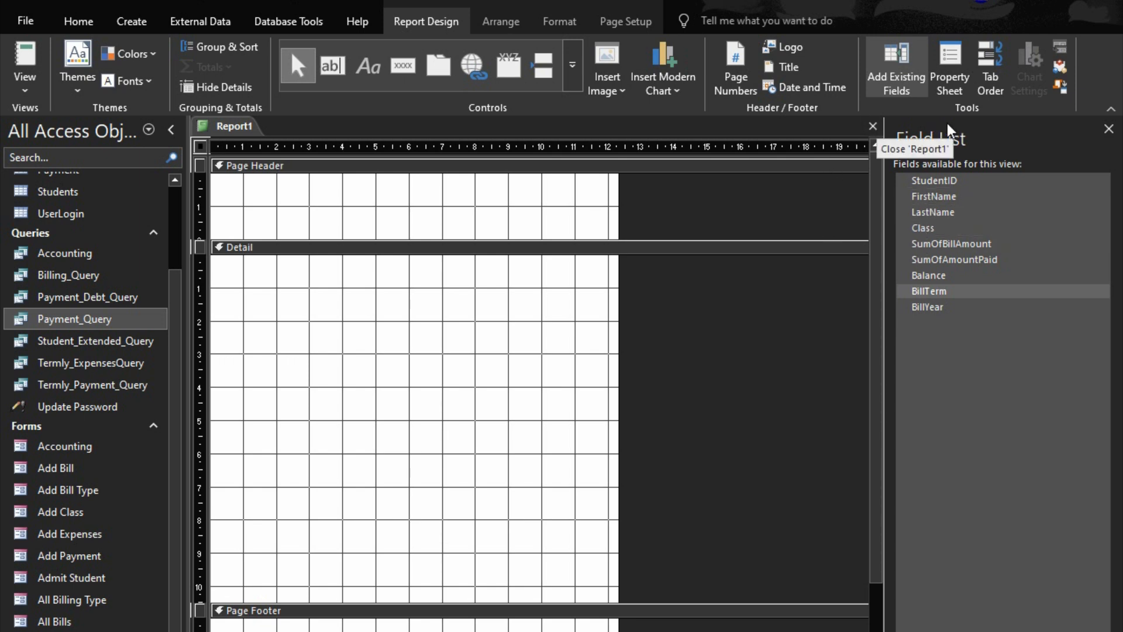
Open Payment_Query in Design view and go to the empty field column after BillYear
{"action": "right_click", "coordinate": [66, 317]}
{"action": "left_click", "coordinate": [114, 349]}
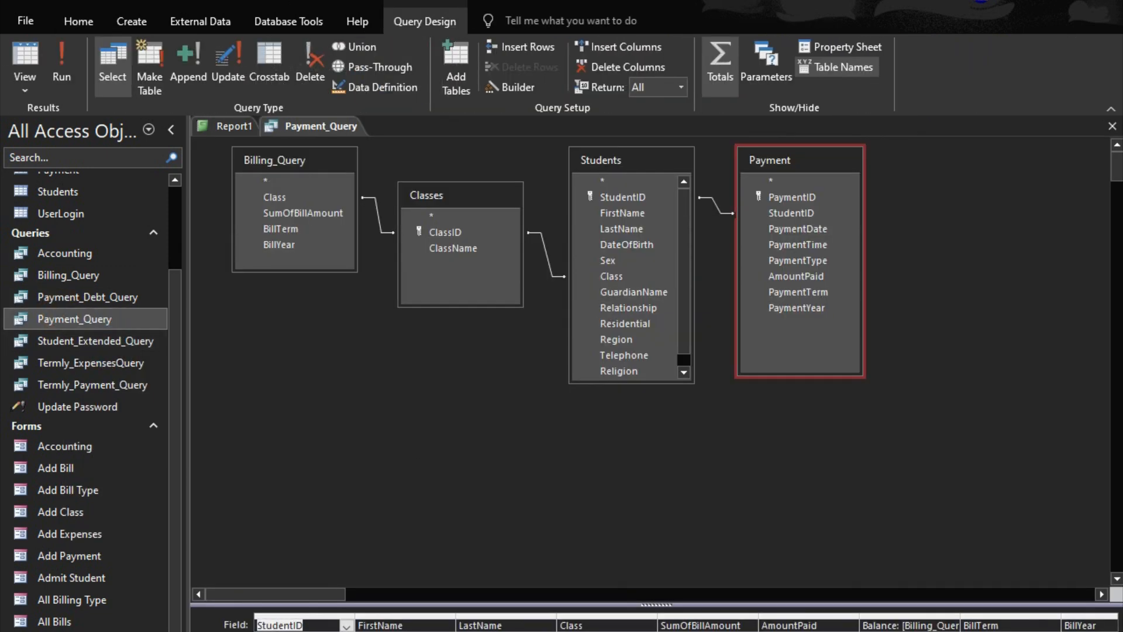
{"action": "scroll", "coordinate": [655, 624], "scroll_direction": "right", "scroll_amount": 8}
{"action": "left_click", "coordinate": [389, 629]}
{"action": "type", "text": "Fuill"}
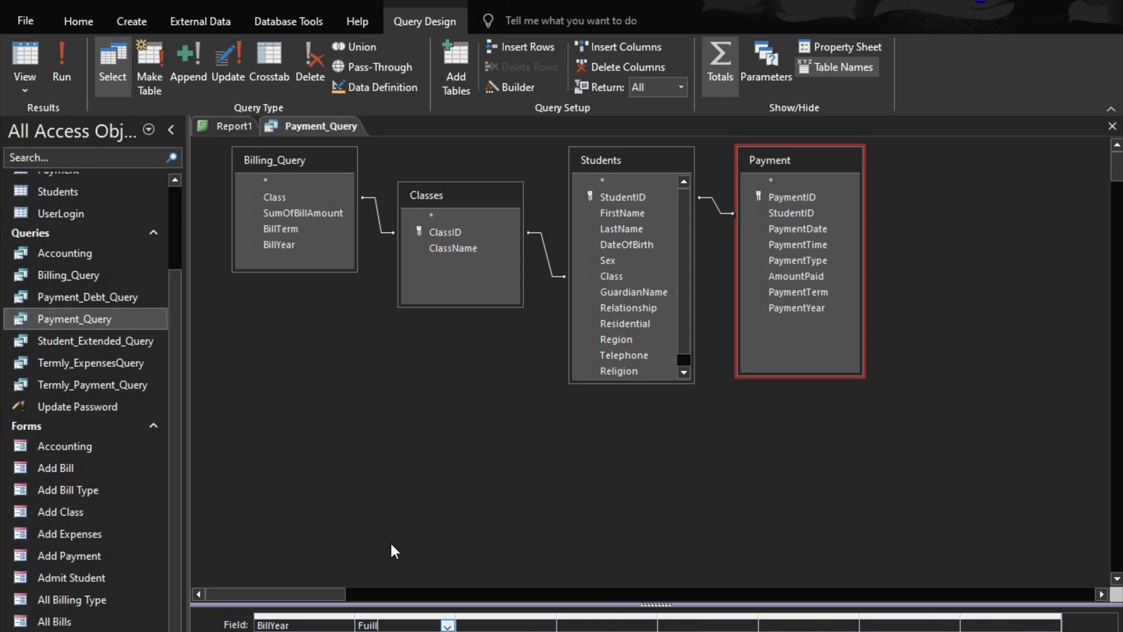
{"action": "key", "text": "BackSpace"}
{"action": "key", "text": "BackSpace"}
{"action": "key", "text": "BackSpace"}
{"action": "key", "text": "BackSpace"}
{"action": "key", "text": "BackSpace"}
{"action": "key", "text": "BackSpace"}
{"action": "left_click", "coordinate": [448, 624]}
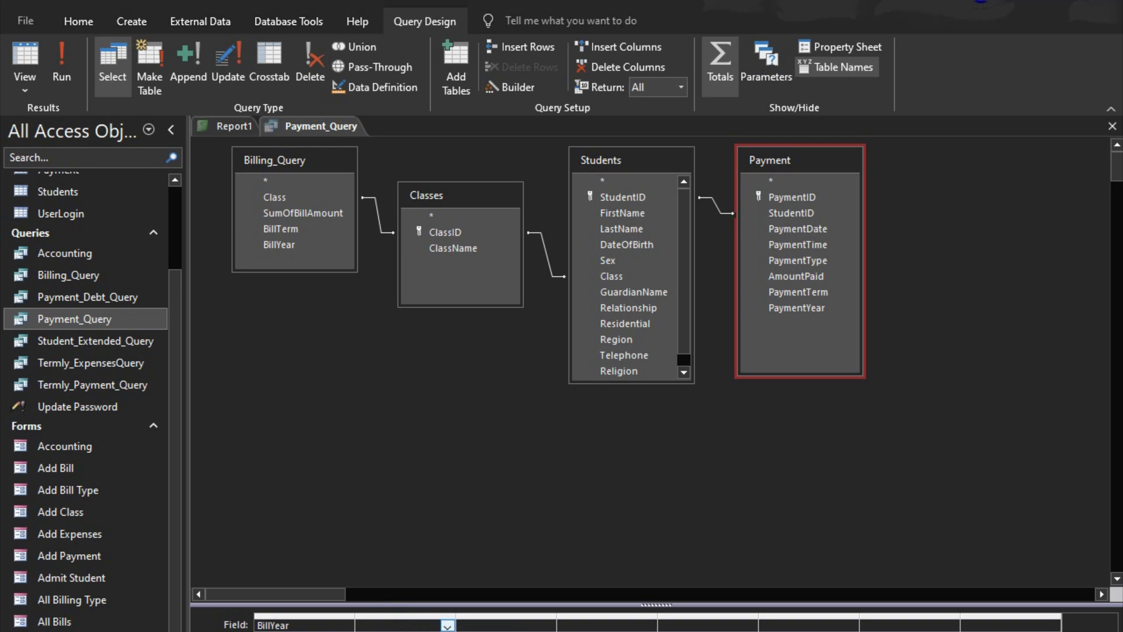
Begin a calculated field in the empty column's Zoom box with the expression FullName:FirstName &
{"action": "key", "text": "shift+F2"}
{"action": "type", "text": "FullName"}
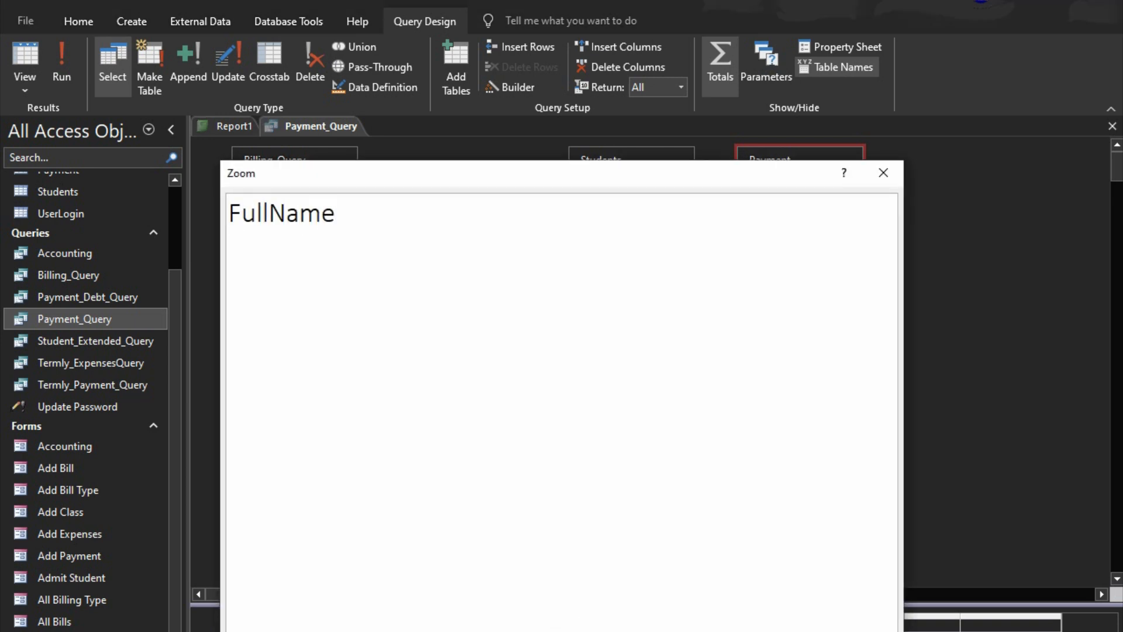
{"action": "type", "text": ":FirstN"}
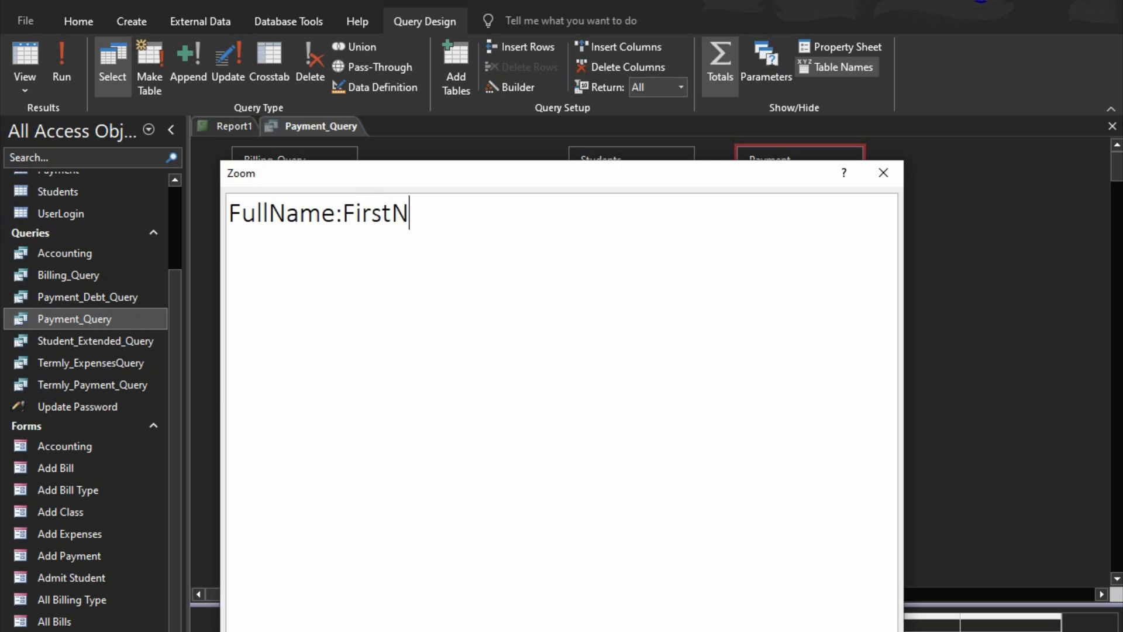
{"action": "type", "text": "ame & \"\""}
Complete the FullName expression with " " & LastName, accept it, and close Payment_Query with its changes saved
{"action": "key", "text": "BackSpace"}
{"action": "type", "text": ":"}
{"action": "key", "text": "BackSpace"}
{"action": "type", "text": "\" & Last"}
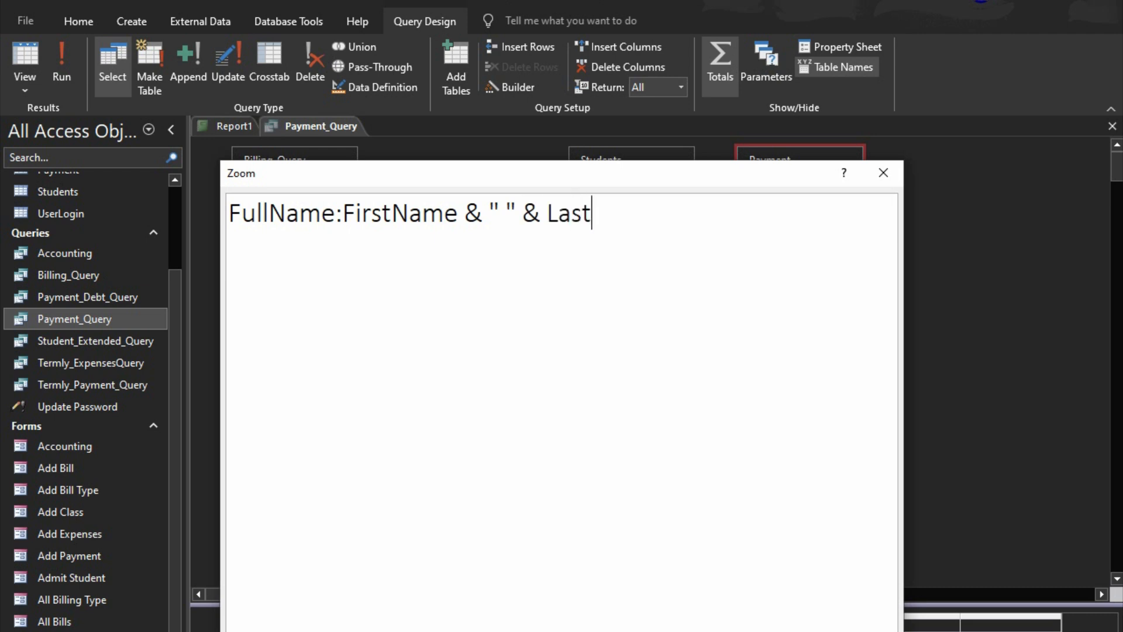
{"action": "type", "text": "Name"}
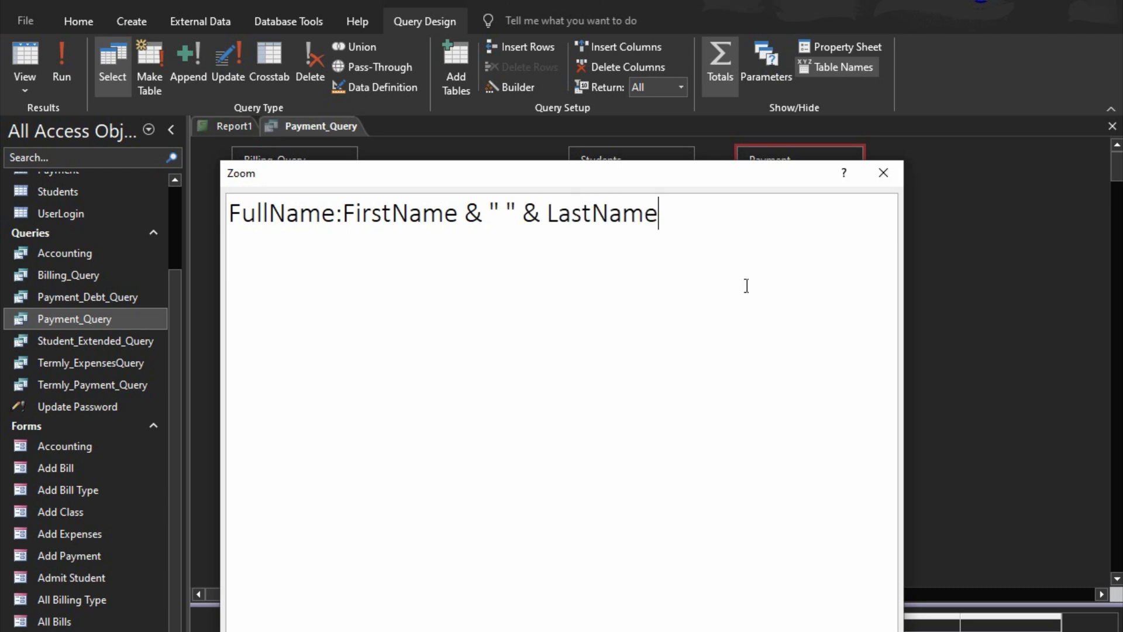
{"action": "left_click", "coordinate": [785, 628]}
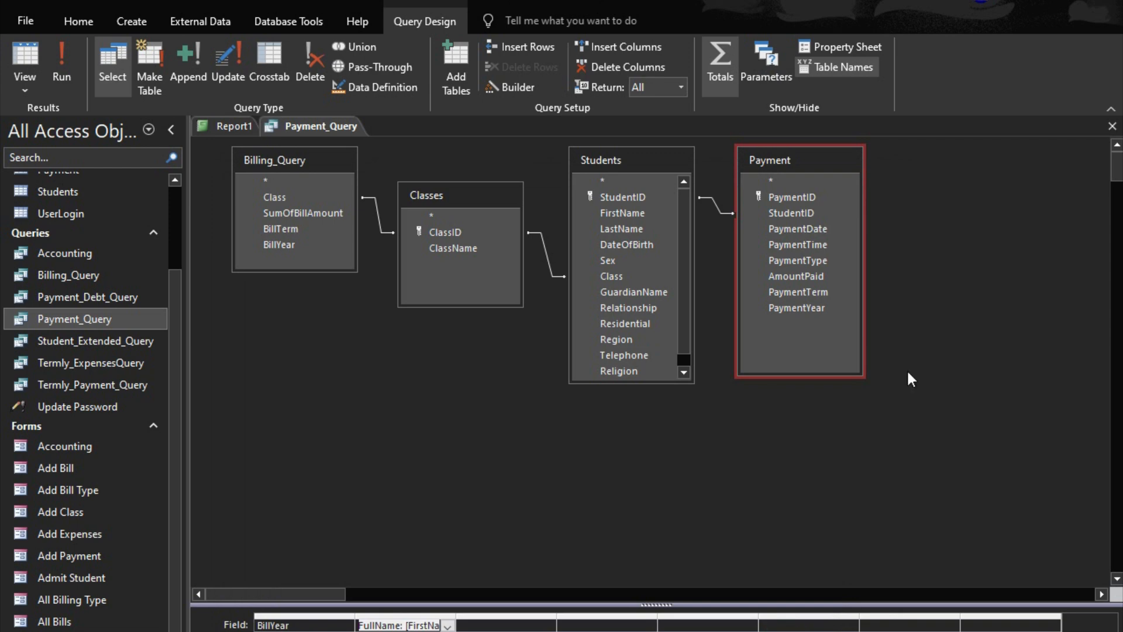
{"action": "left_click", "coordinate": [1112, 126]}
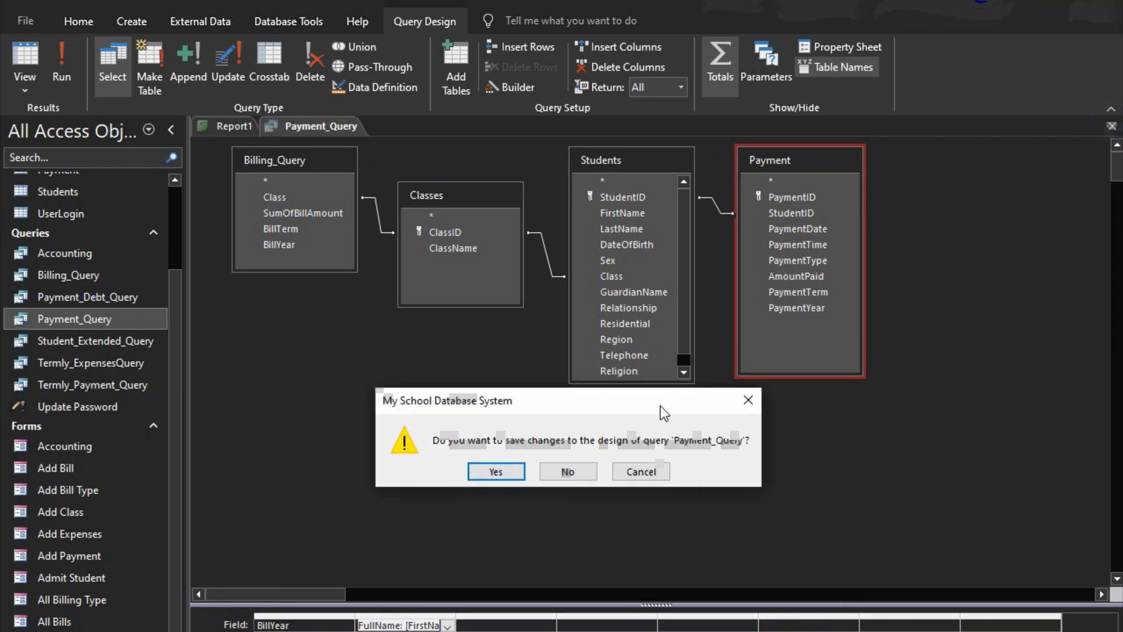
{"action": "left_click", "coordinate": [497, 471]}
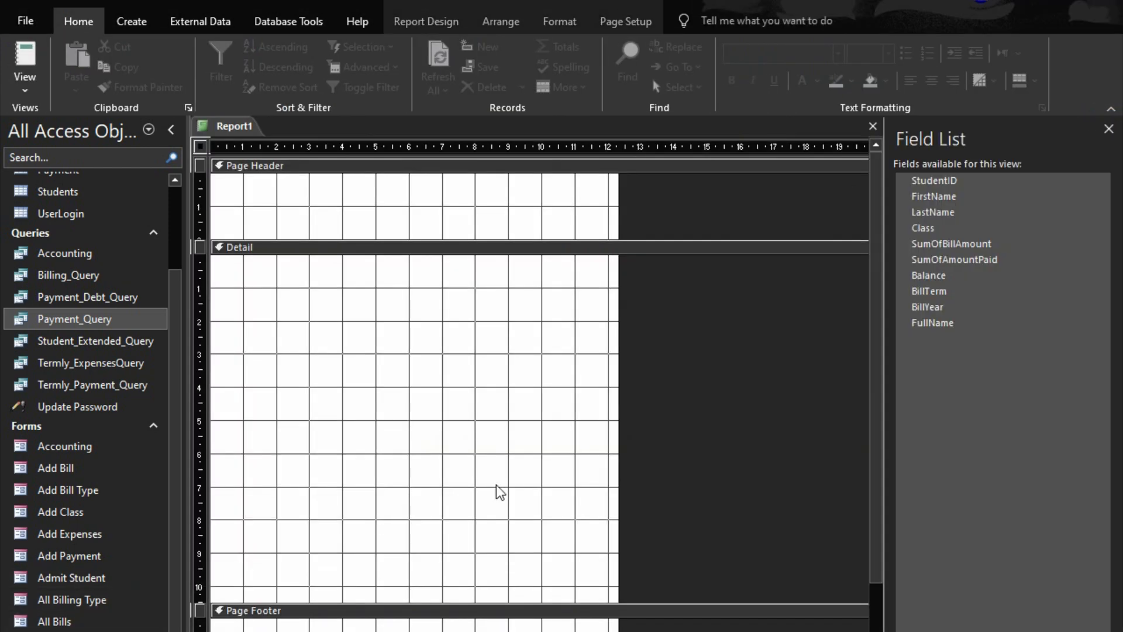
Place the FullName field from the field list near the upper-left of the report's Detail section
{"action": "left_click", "coordinate": [936, 323]}
{"action": "left_click", "coordinate": [964, 323]}
{"action": "left_click_drag", "start_coordinate": [964, 327], "coordinate": [303, 291]}
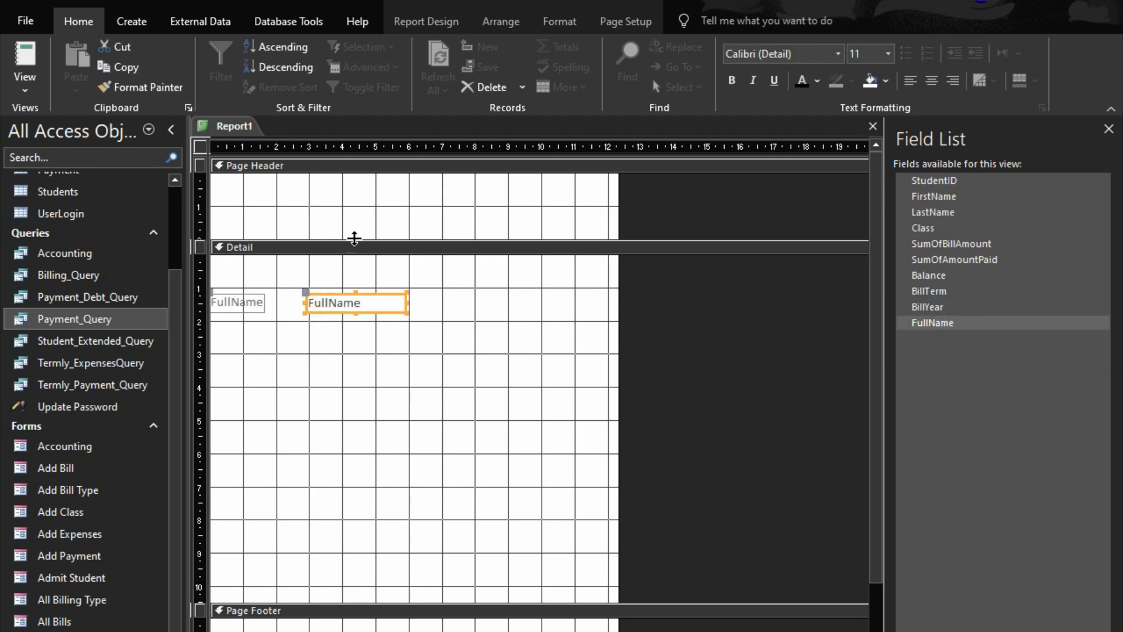
Arrange the FullName label and text box in a Stacked layout
{"action": "left_click_drag", "start_coordinate": [318, 325], "coordinate": [206, 292]}
{"action": "right_click", "coordinate": [251, 303]}
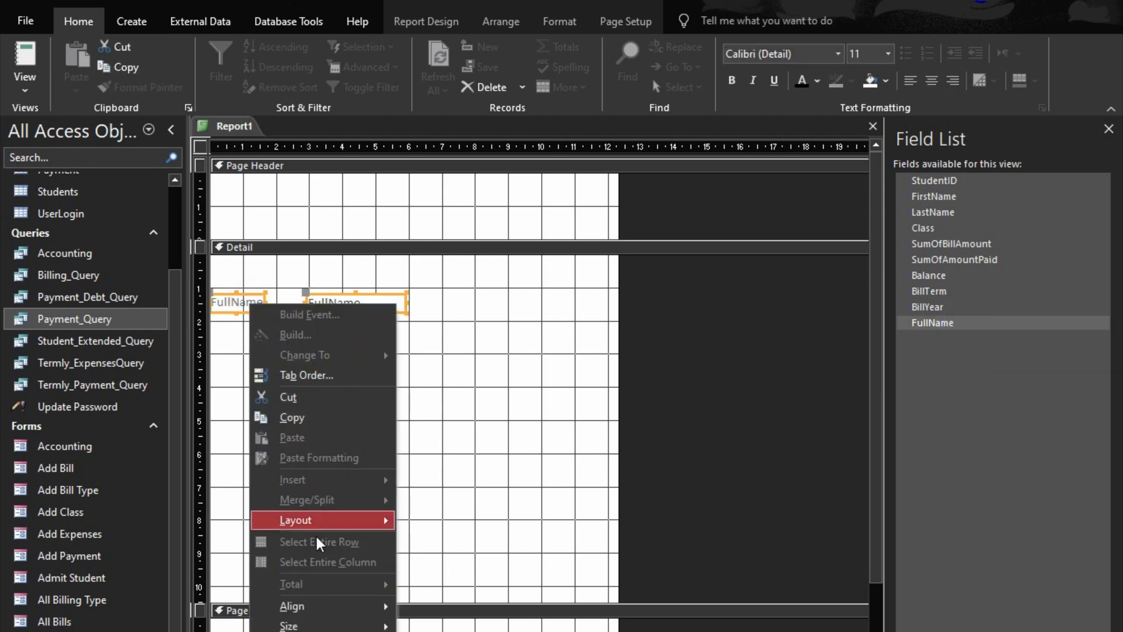
{"action": "mouse_move", "coordinate": [363, 520]}
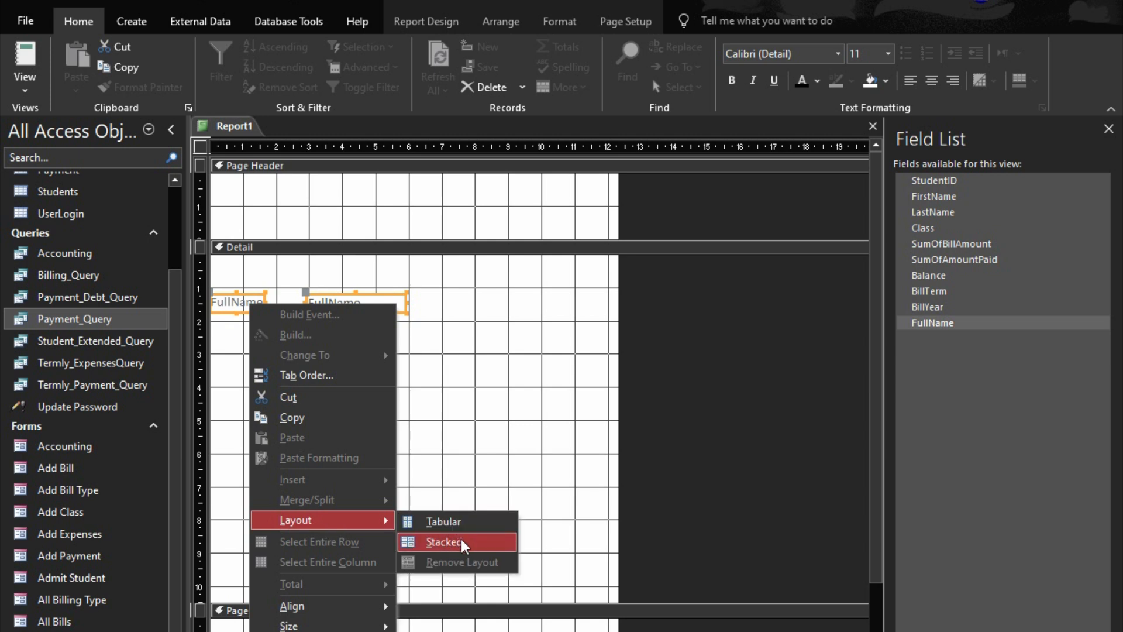
{"action": "left_click", "coordinate": [459, 540]}
{"action": "left_click", "coordinate": [383, 327]}
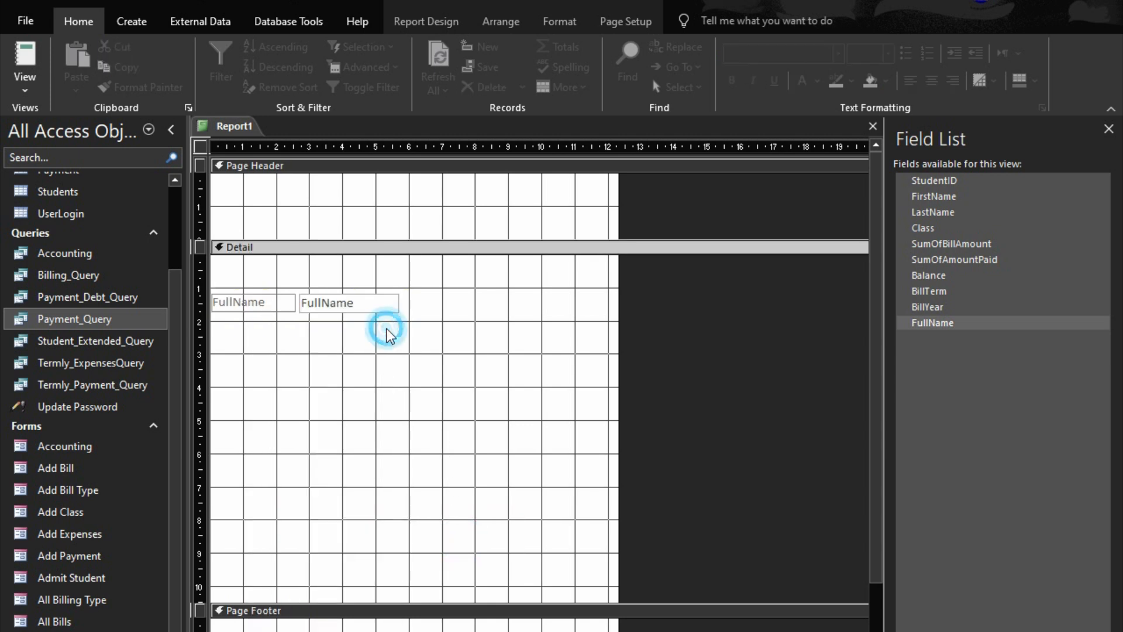
Format the FullName label and text box with font size 12 and black font color
{"action": "left_click_drag", "start_coordinate": [316, 335], "coordinate": [215, 270]}
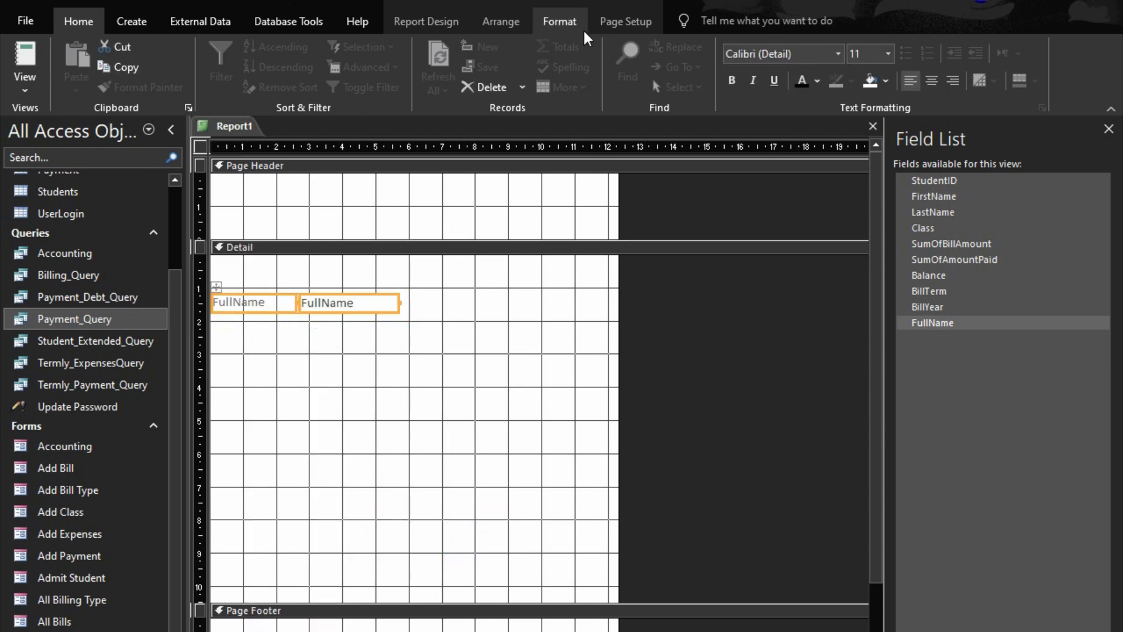
{"action": "left_click", "coordinate": [562, 21]}
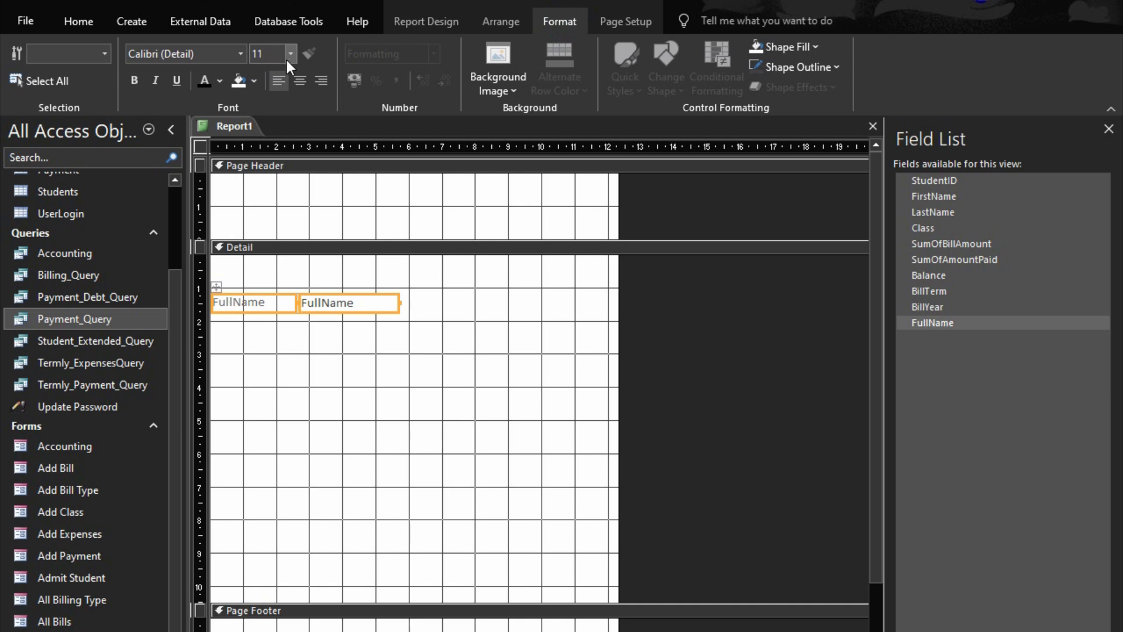
{"action": "left_click", "coordinate": [289, 56]}
{"action": "left_click", "coordinate": [260, 140]}
{"action": "left_click", "coordinate": [199, 86]}
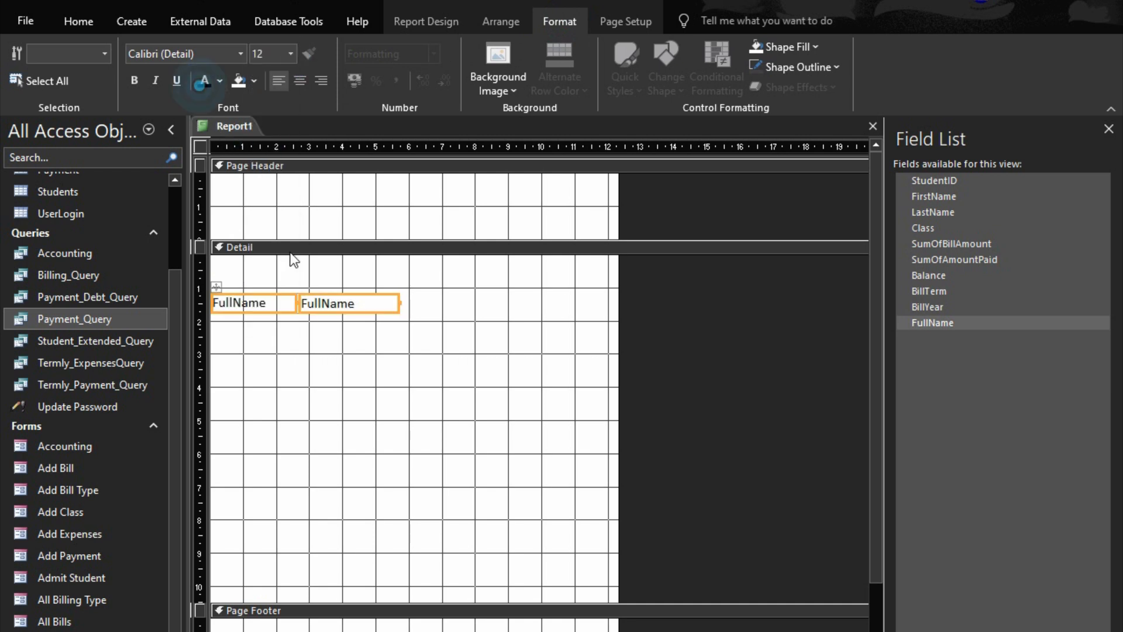
Size the FullName label and text box to fit their contents
{"action": "right_click", "coordinate": [278, 312]}
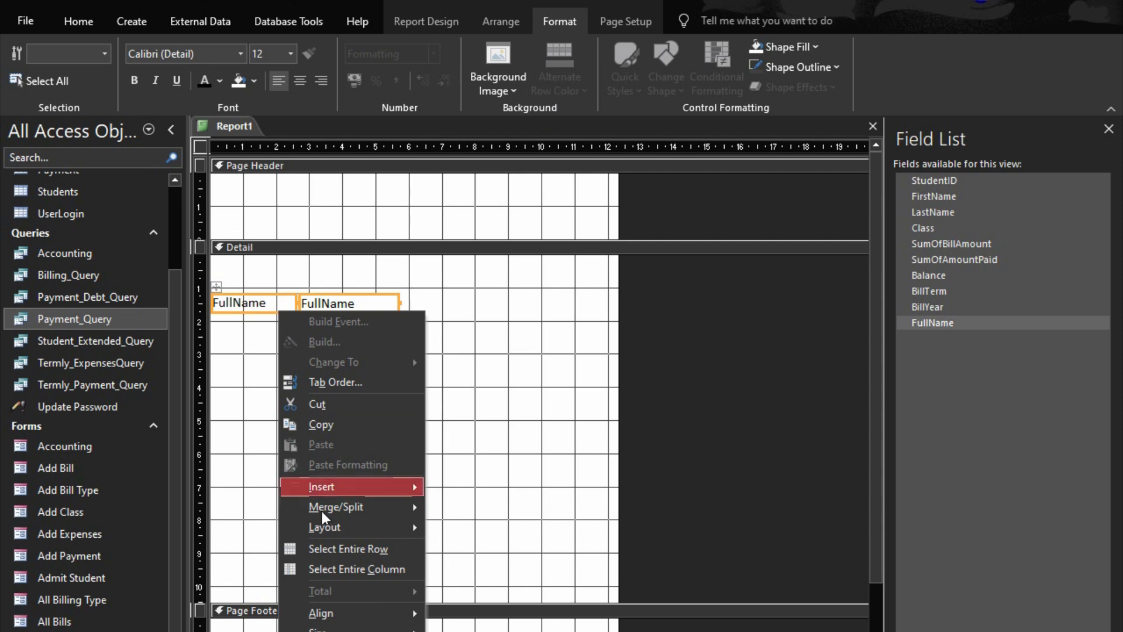
{"action": "mouse_move", "coordinate": [318, 630]}
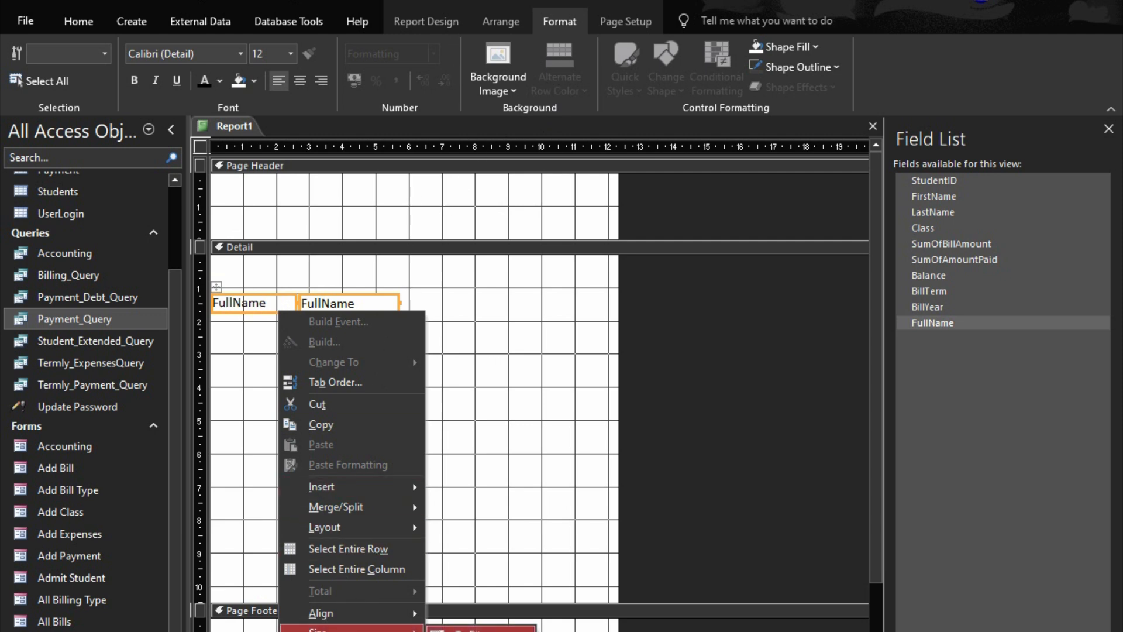
{"action": "left_click", "coordinate": [518, 629]}
{"action": "left_click", "coordinate": [405, 377]}
Move the FullName controls to about the 1 cm mark and widen the text box to about the 15 cm mark
{"action": "left_click_drag", "start_coordinate": [233, 338], "coordinate": [290, 296]}
{"action": "left_click", "coordinate": [367, 298]}
{"action": "left_click", "coordinate": [377, 307]}
{"action": "left_click_drag", "start_coordinate": [407, 297], "coordinate": [707, 335]}
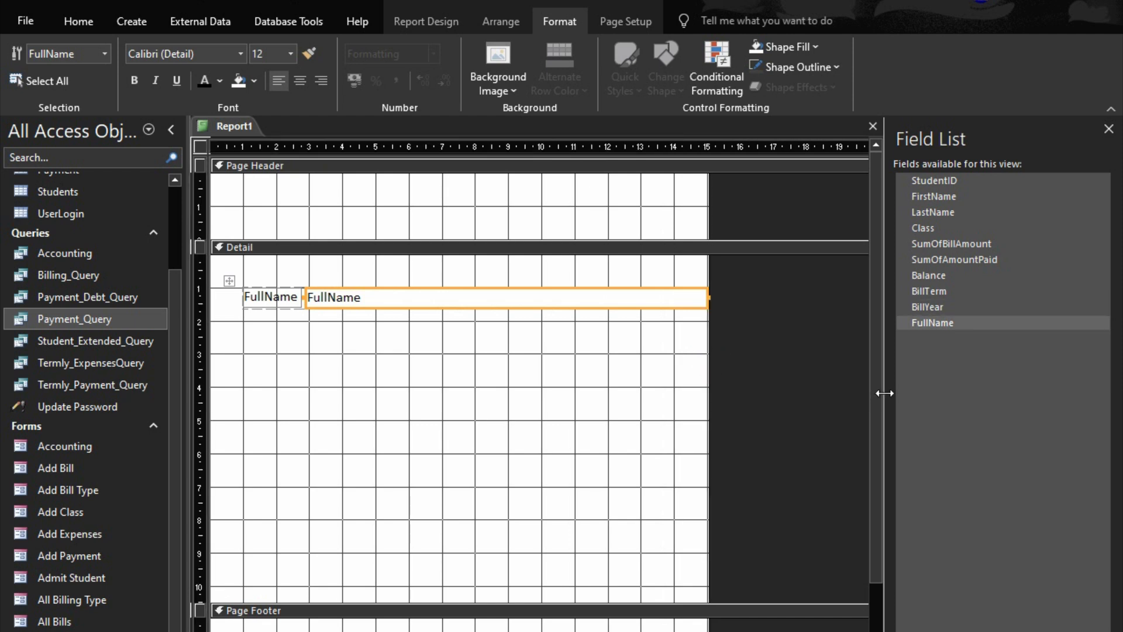
Add the Class field directly below FullName in the Detail section and arrange its label and box in a Stacked layout
{"action": "double_click", "coordinate": [918, 227]}
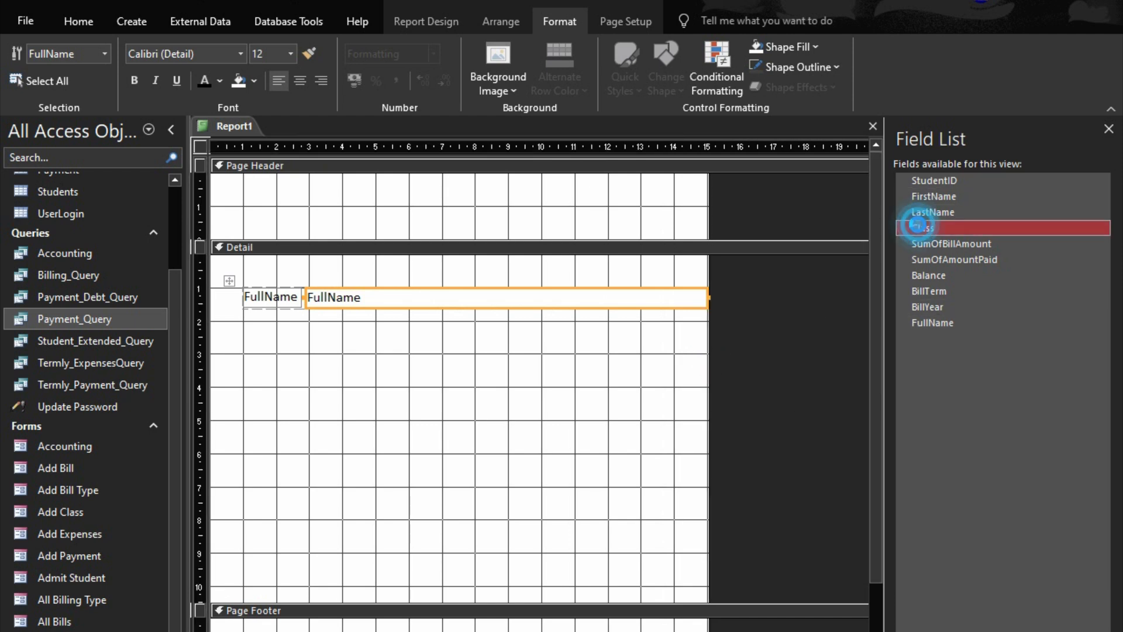
{"action": "left_click_drag", "start_coordinate": [422, 384], "coordinate": [433, 336]}
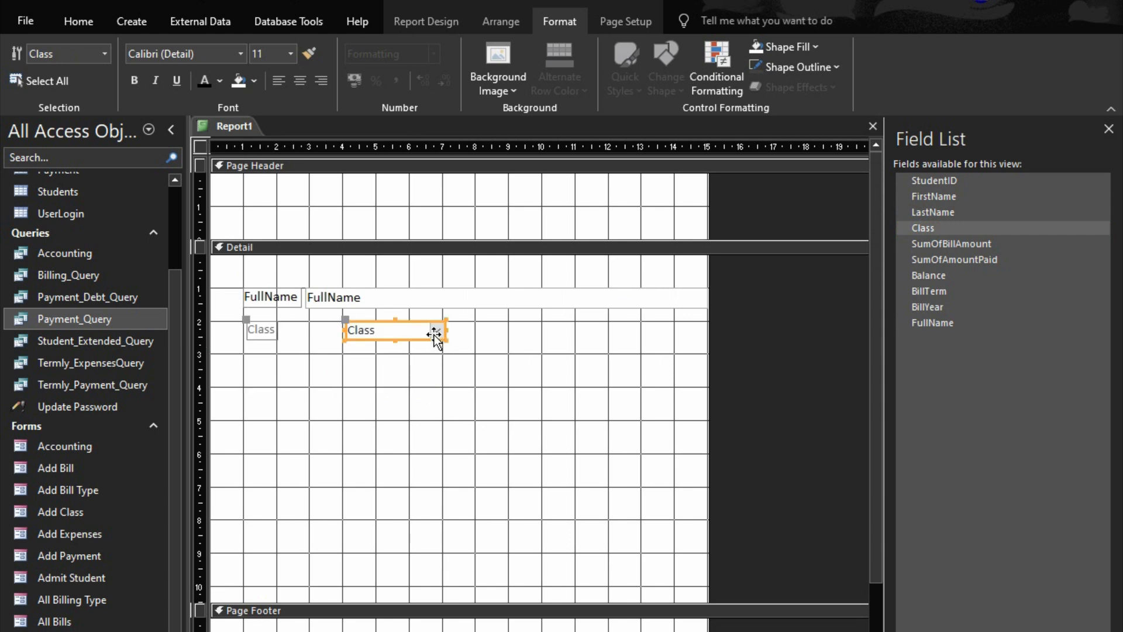
{"action": "right_click", "coordinate": [434, 334]}
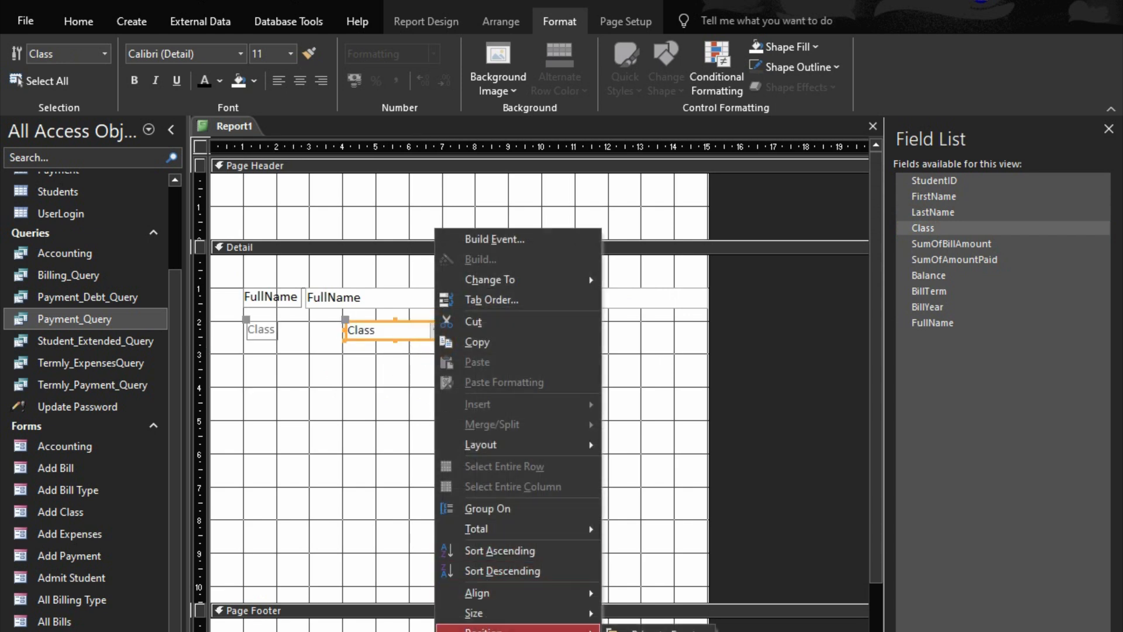
{"action": "mouse_move", "coordinate": [497, 594]}
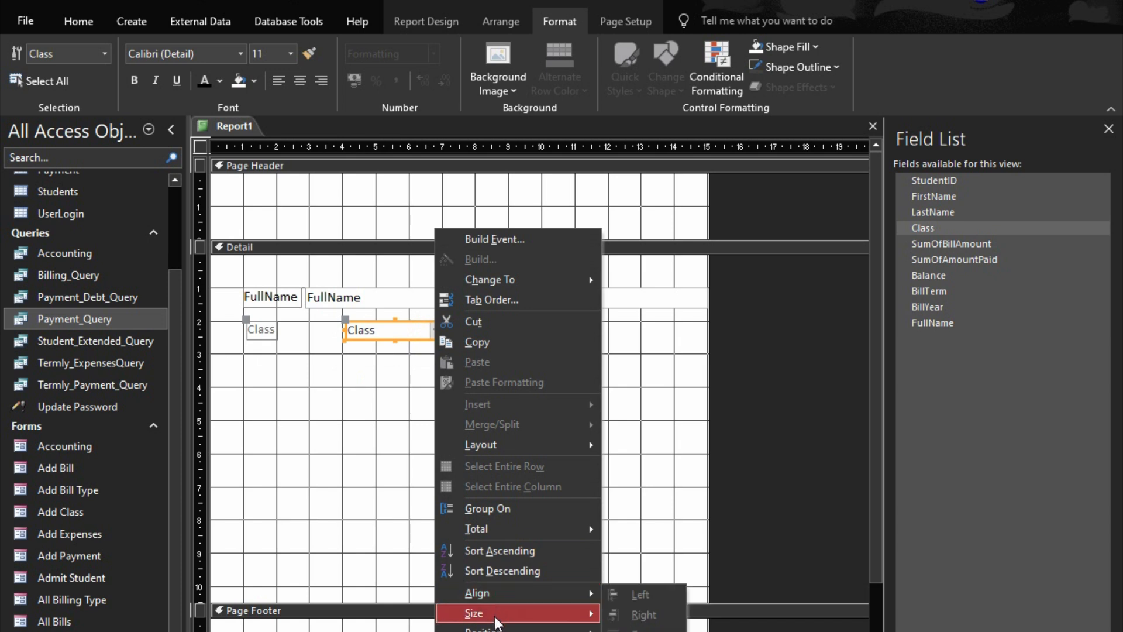
{"action": "mouse_move", "coordinate": [515, 451]}
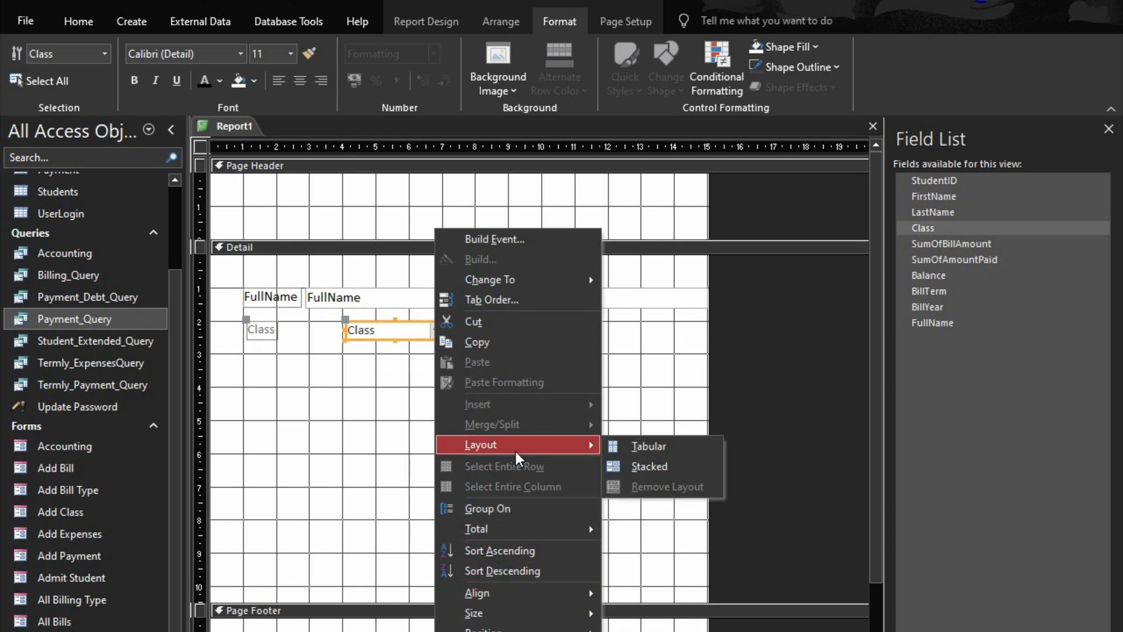
{"action": "left_click", "coordinate": [648, 468]}
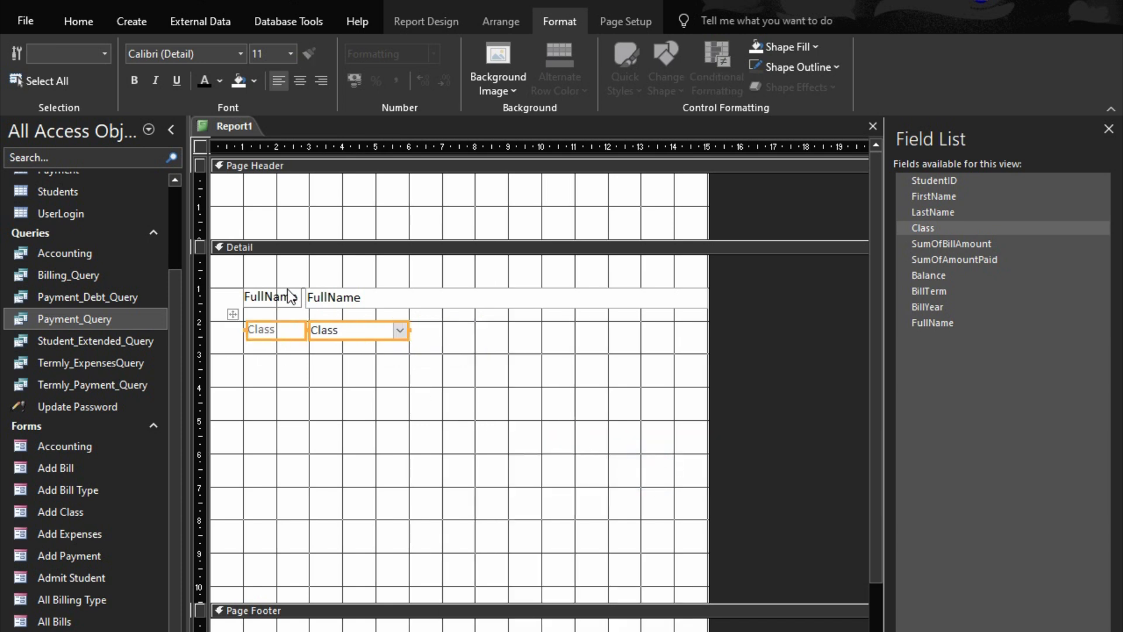
Copy the FullName text box's formatting onto the Class controls
{"action": "left_click", "coordinate": [345, 299]}
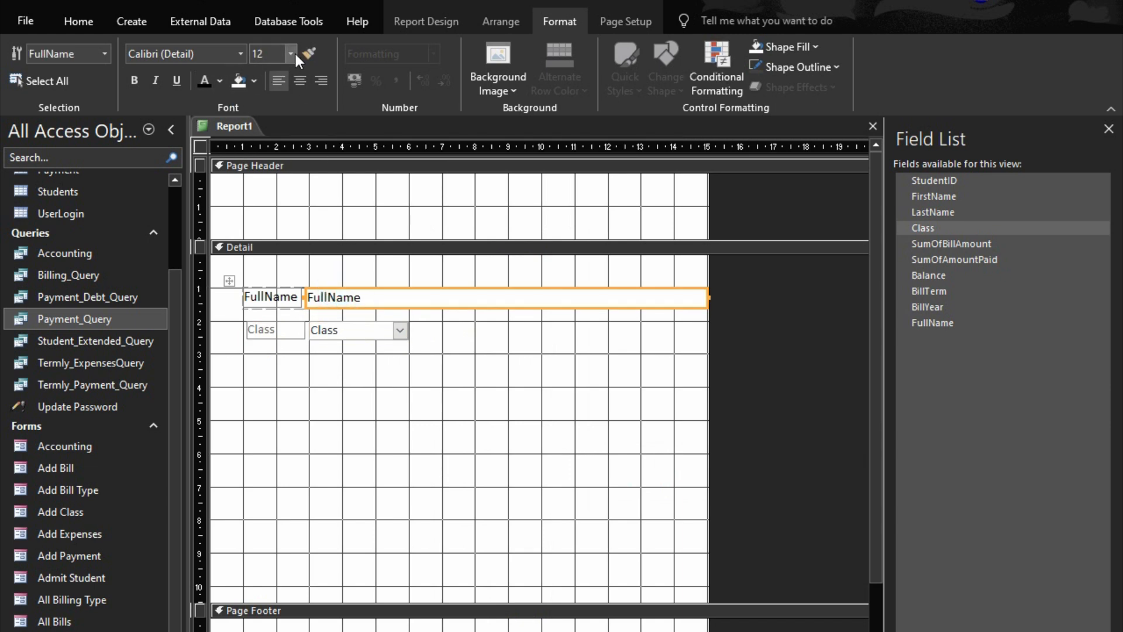
{"action": "left_click", "coordinate": [308, 53]}
{"action": "left_click", "coordinate": [369, 327]}
Size the Class label and box to fit, and place the BillTerm field beside them in the same layout row
{"action": "left_click", "coordinate": [292, 351]}
{"action": "left_click", "coordinate": [296, 328]}
{"action": "right_click", "coordinate": [296, 328]}
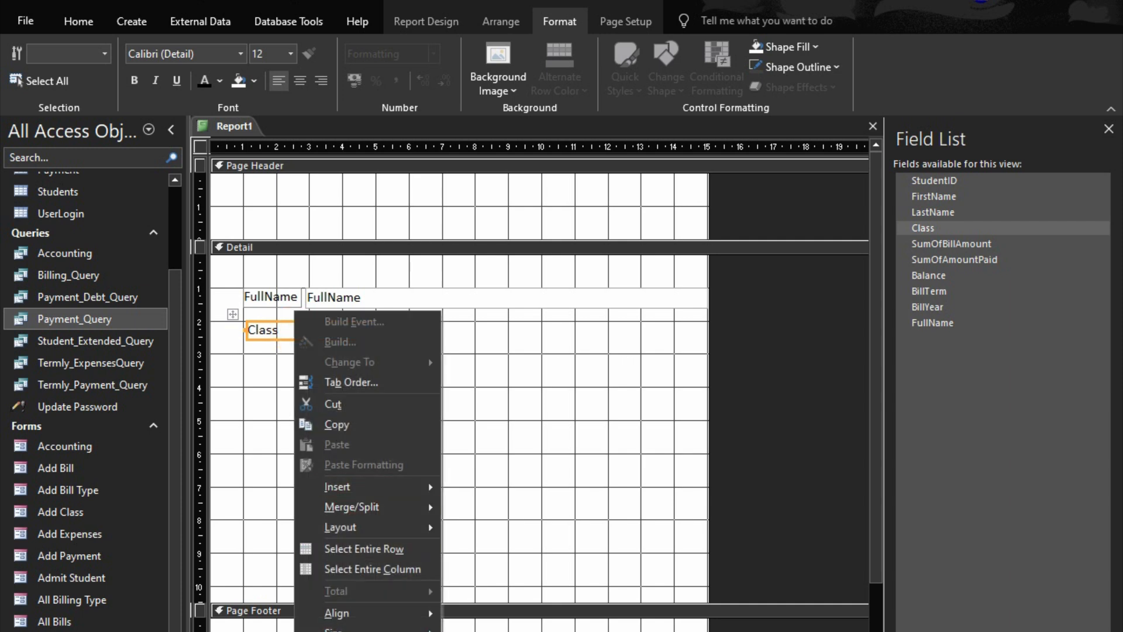
{"action": "mouse_move", "coordinate": [368, 630]}
{"action": "left_click", "coordinate": [464, 629]}
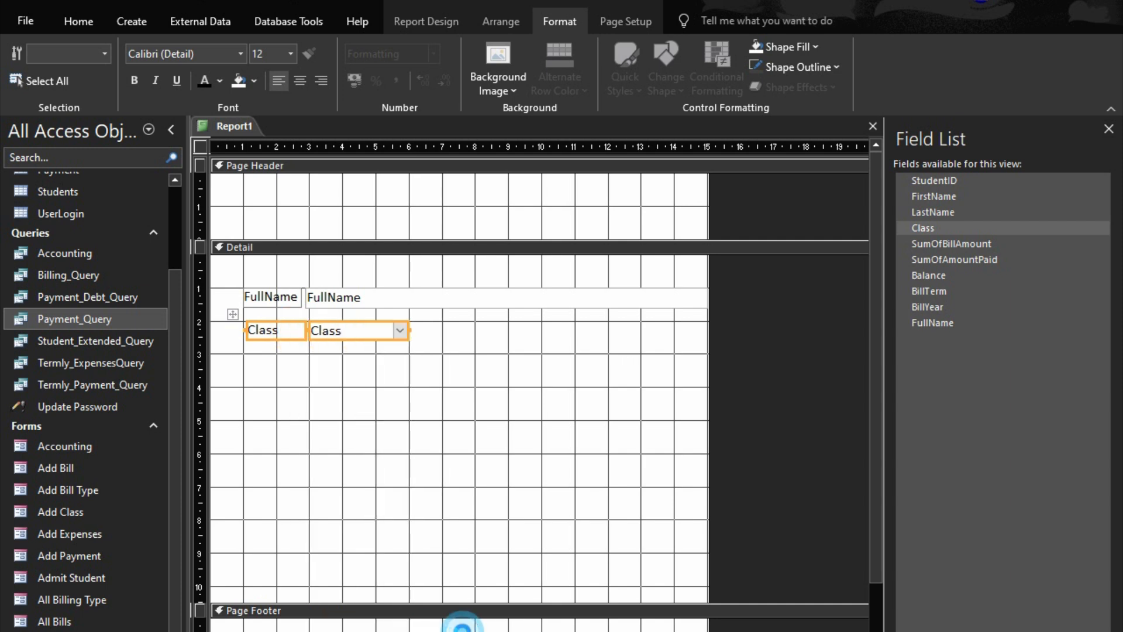
{"action": "left_click", "coordinate": [399, 444]}
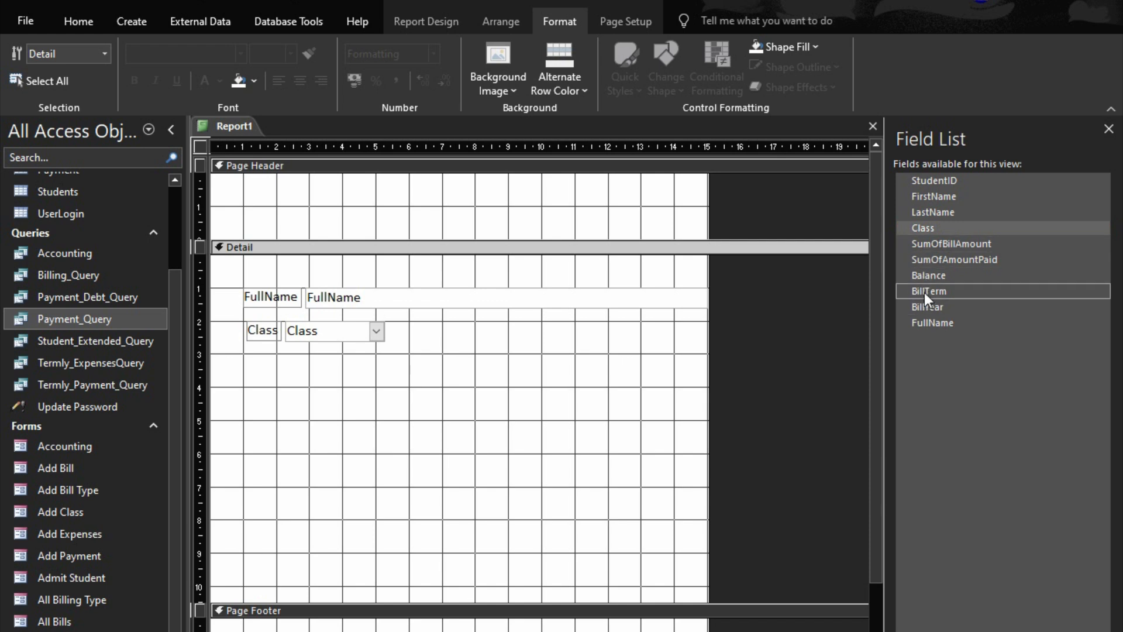
{"action": "left_click_drag", "start_coordinate": [926, 290], "coordinate": [384, 327]}
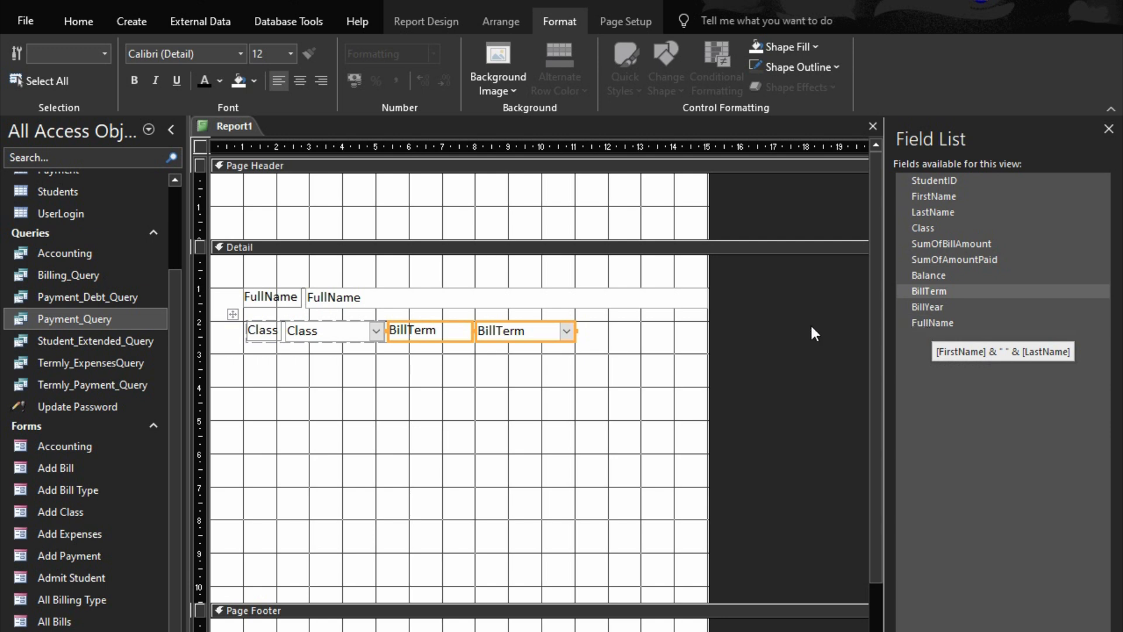
Add PaymentDate, PaymentTime and PaymentType from the Payment table to the Payment_Query design, and close the query with its changes saved
{"action": "right_click", "coordinate": [62, 315]}
{"action": "left_click", "coordinate": [120, 352]}
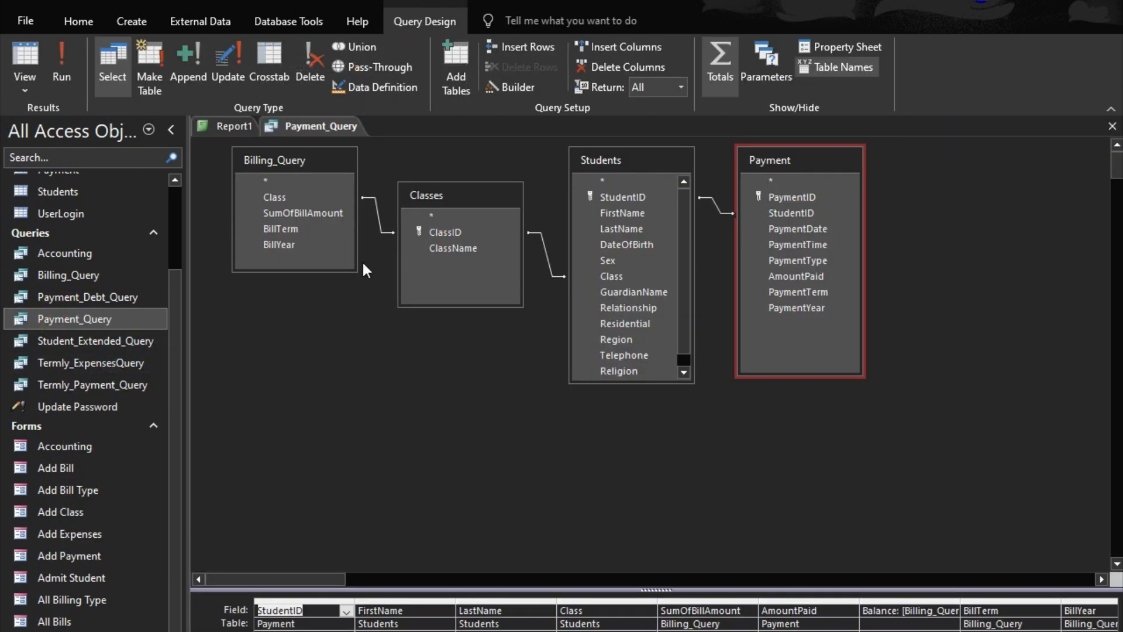
{"action": "double_click", "coordinate": [798, 230]}
{"action": "double_click", "coordinate": [795, 243]}
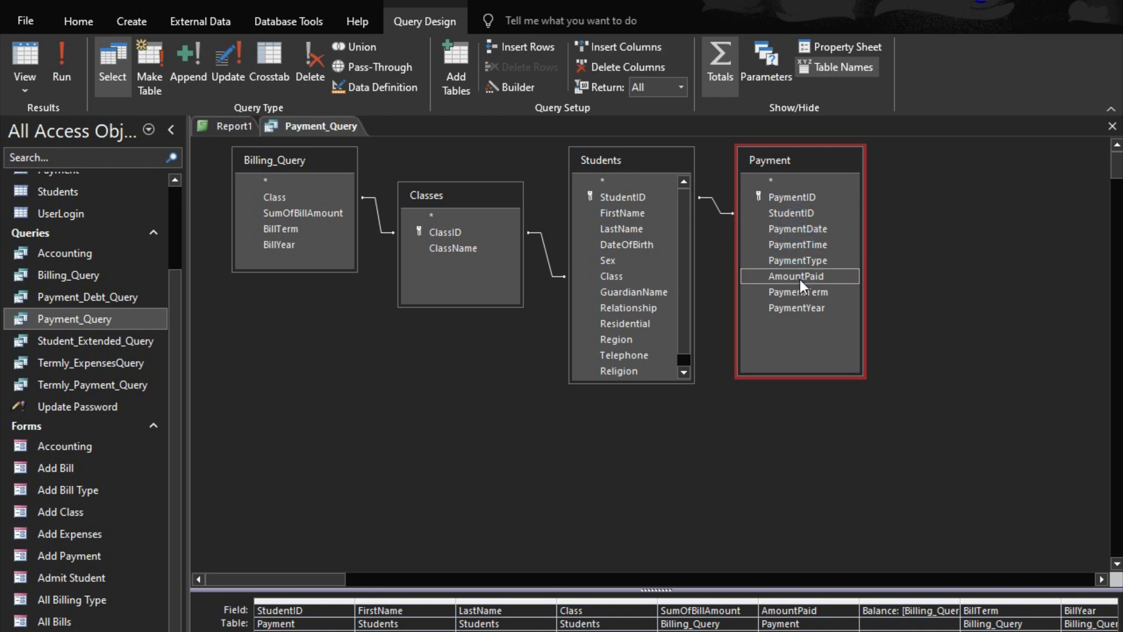
{"action": "double_click", "coordinate": [812, 264]}
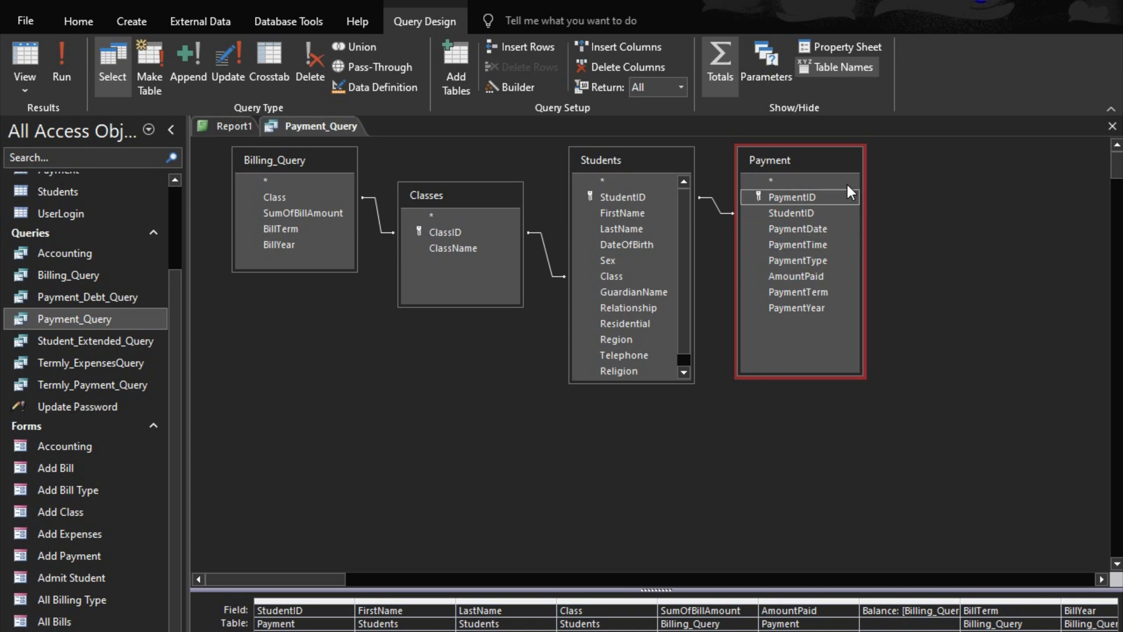
{"action": "left_click", "coordinate": [1112, 126]}
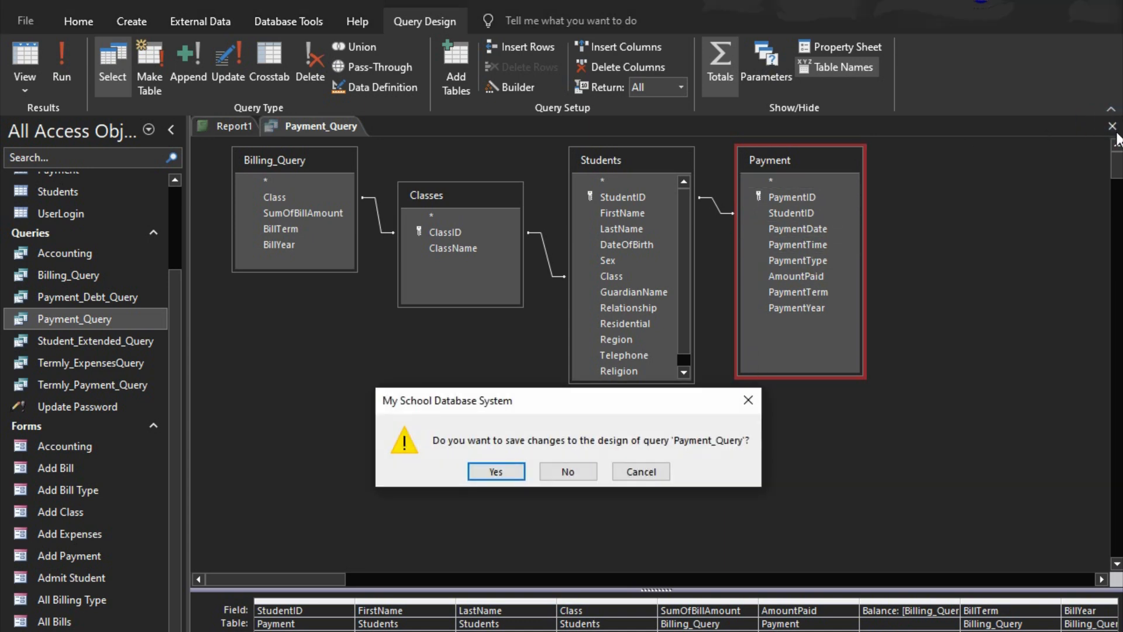
{"action": "left_click", "coordinate": [514, 470]}
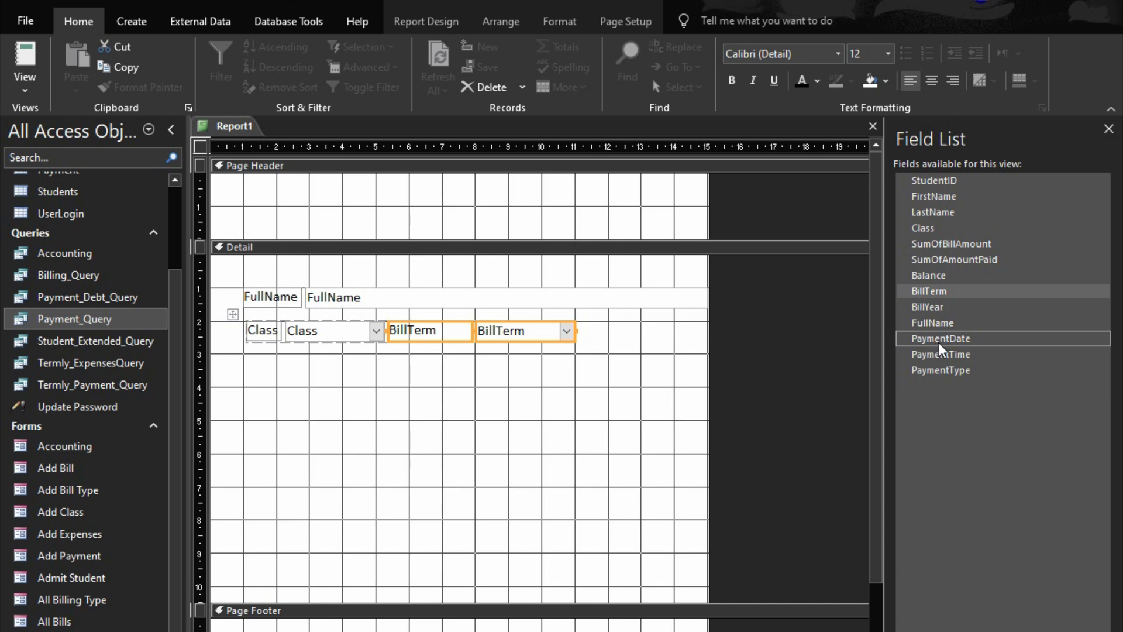
Place the PaymentDate field beside BillTerm and the PaymentTime field below Class in the report layout
{"action": "mouse_move", "coordinate": [940, 345]}
{"action": "left_mouse_down"}
{"action": "mouse_move", "coordinate": [557, 363]}
{"action": "mouse_move", "coordinate": [567, 334]}
{"action": "left_mouse_up"}
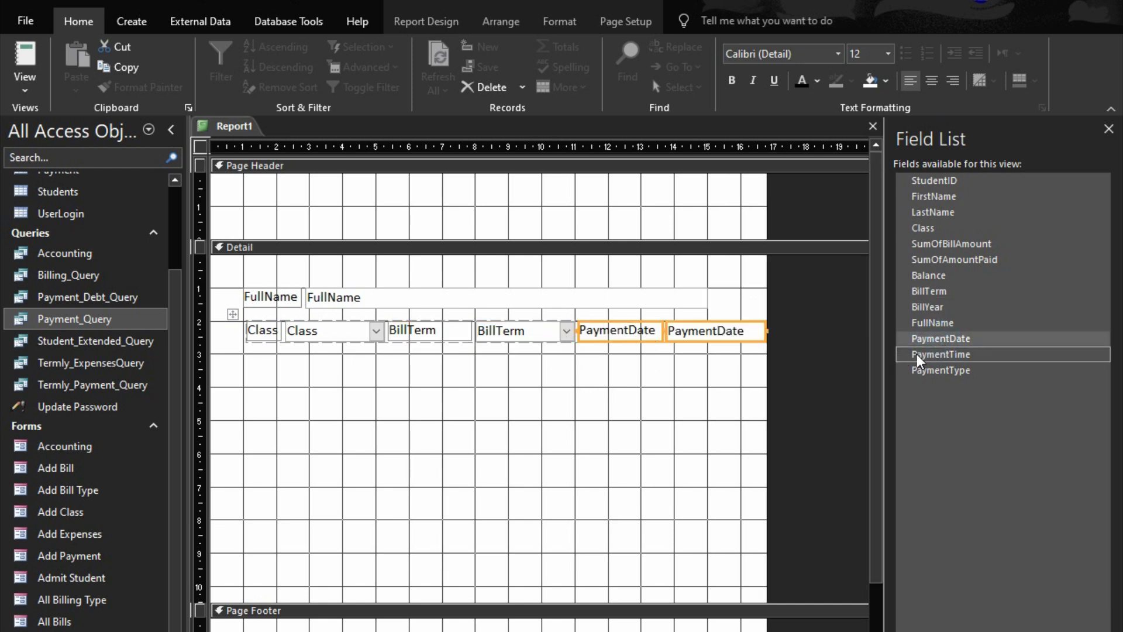
{"action": "mouse_move", "coordinate": [920, 361]}
{"action": "left_mouse_down"}
{"action": "mouse_move", "coordinate": [301, 376]}
{"action": "mouse_move", "coordinate": [279, 374]}
{"action": "mouse_move", "coordinate": [257, 333]}
{"action": "mouse_move", "coordinate": [265, 345]}
{"action": "left_mouse_up"}
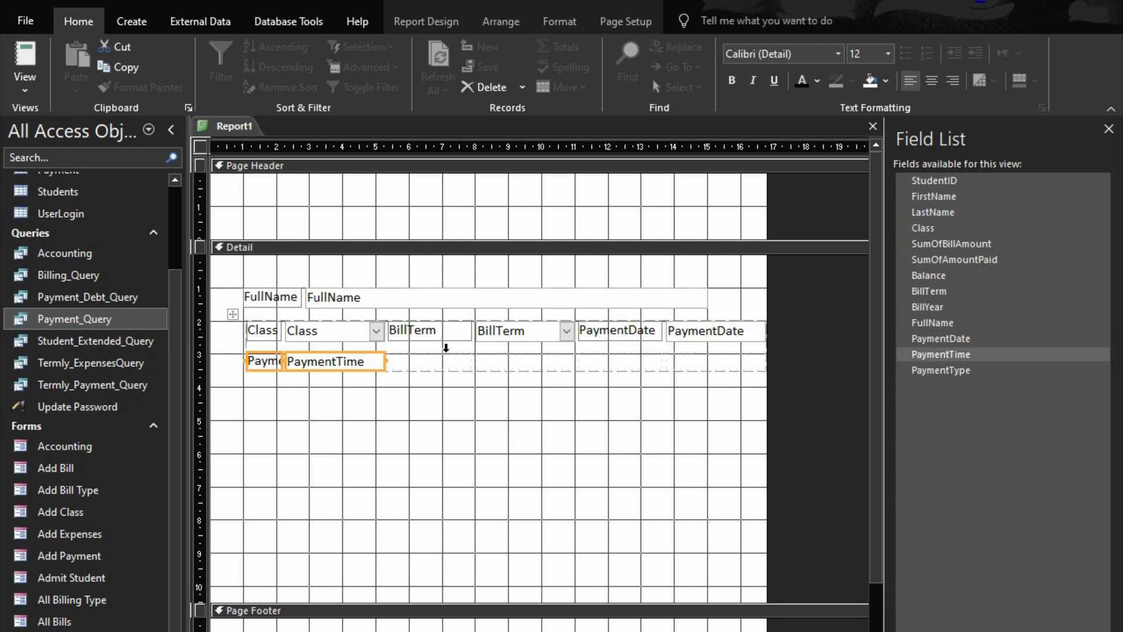
Rearrange the layout so Class, PaymentDate and PaymentTime share the first row, with BillTerm beneath Class
{"action": "left_click_drag", "start_coordinate": [310, 364], "coordinate": [431, 365]}
{"action": "left_click_drag", "start_coordinate": [433, 368], "coordinate": [530, 351]}
{"action": "left_click_drag", "start_coordinate": [601, 345], "coordinate": [272, 369]}
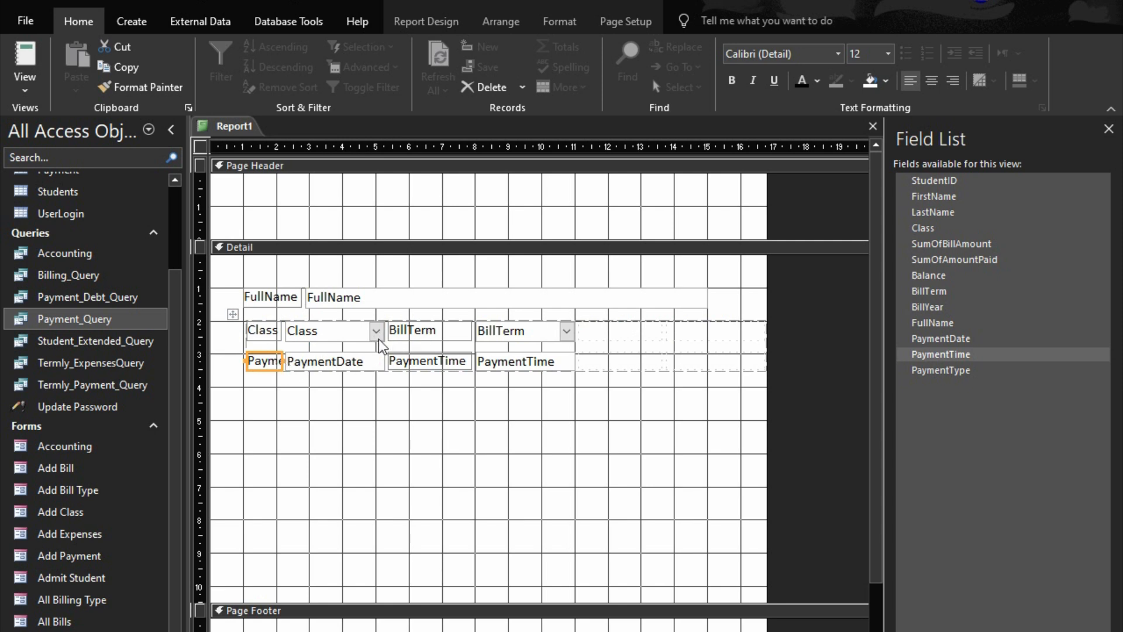
{"action": "left_click", "coordinate": [300, 358]}
{"action": "left_click_drag", "start_coordinate": [300, 358], "coordinate": [677, 333]}
{"action": "left_click_drag", "start_coordinate": [416, 335], "coordinate": [254, 360]}
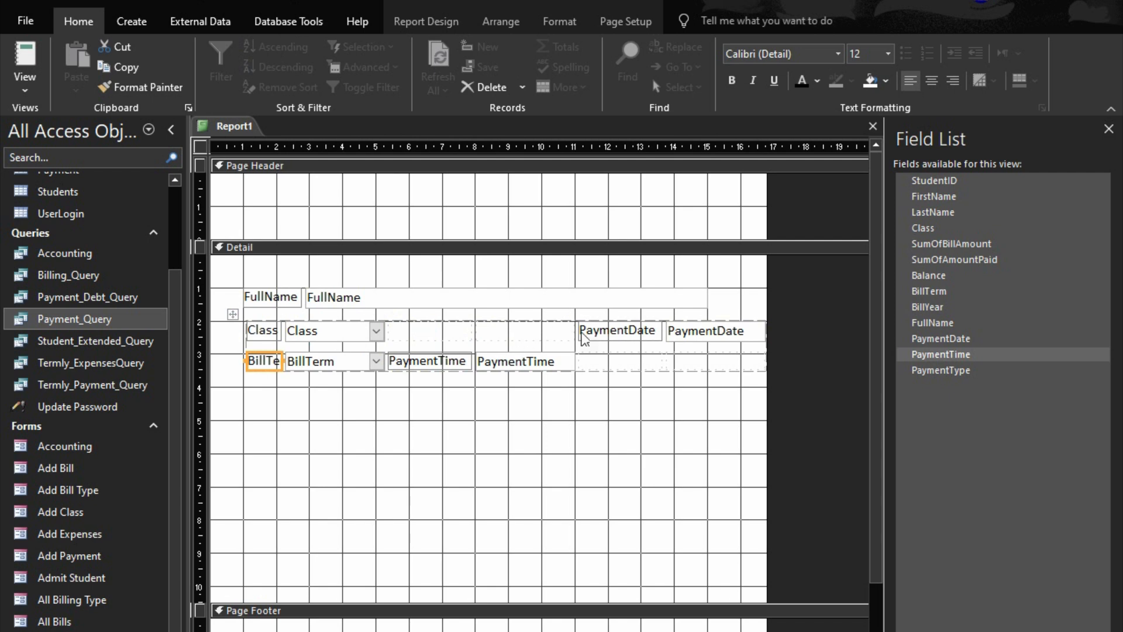
{"action": "mouse_move", "coordinate": [603, 332]}
{"action": "left_mouse_down"}
{"action": "mouse_move", "coordinate": [434, 333]}
{"action": "mouse_move", "coordinate": [431, 359]}
{"action": "mouse_move", "coordinate": [615, 326]}
{"action": "left_mouse_up"}
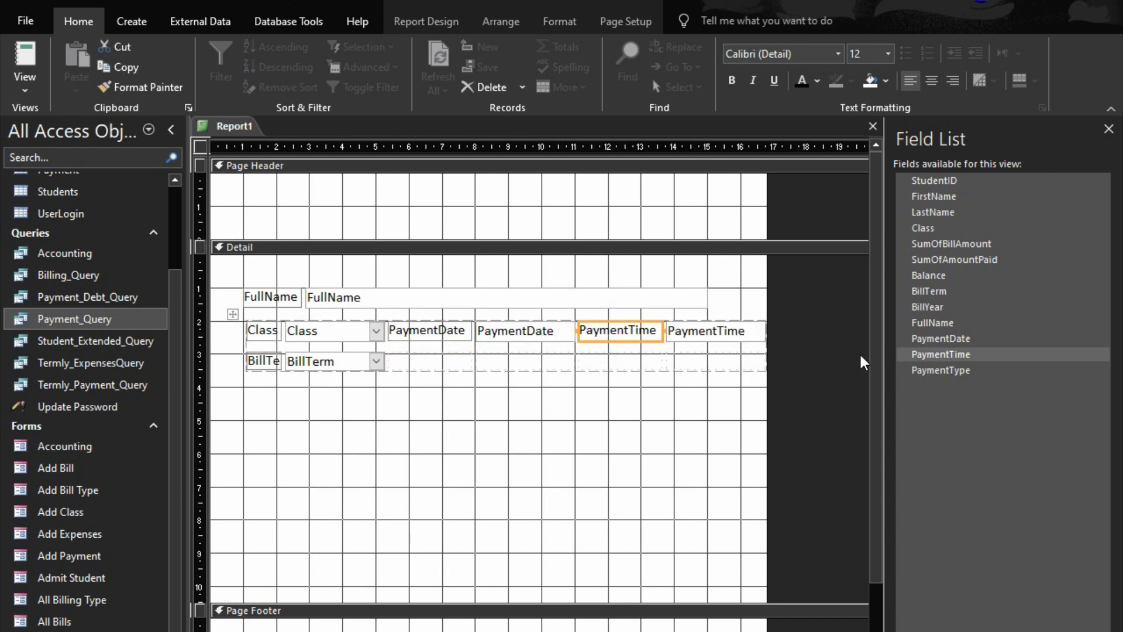
Place the PaymentType field beside BillTerm and size all cells of the layout to fit their contents
{"action": "left_click_drag", "start_coordinate": [941, 371], "coordinate": [451, 373]}
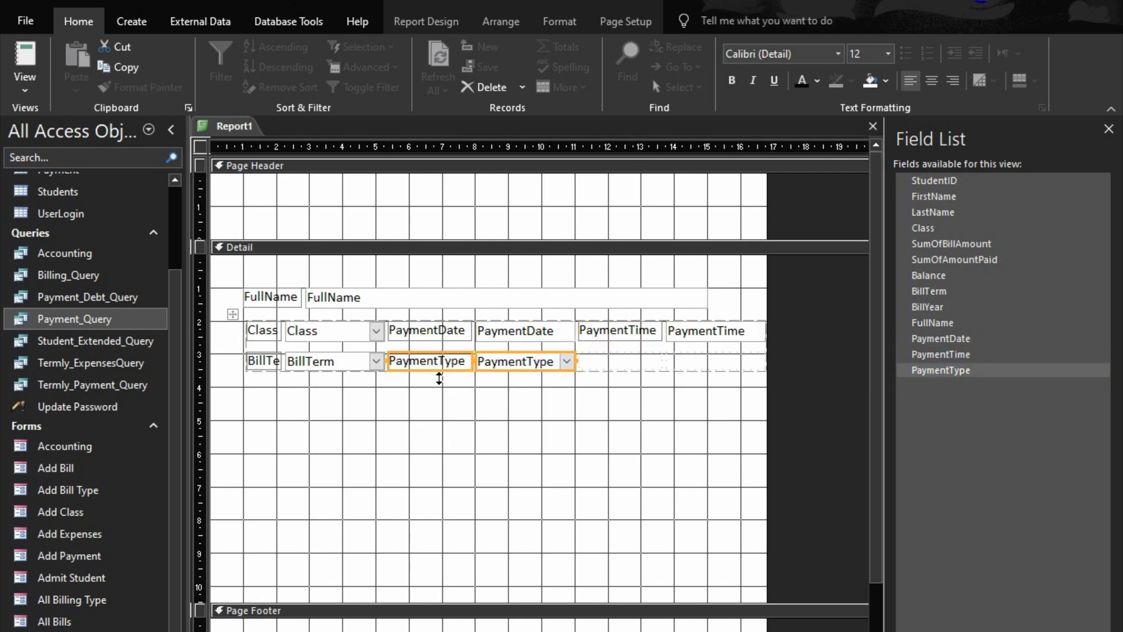
{"action": "left_click", "coordinate": [543, 377]}
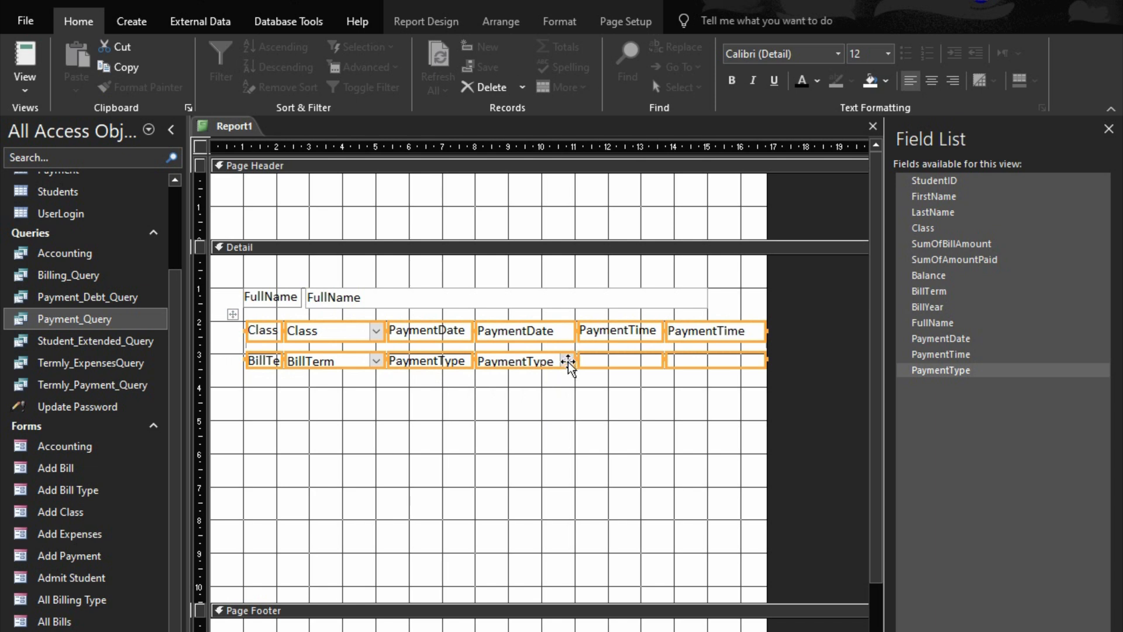
{"action": "right_click", "coordinate": [548, 350]}
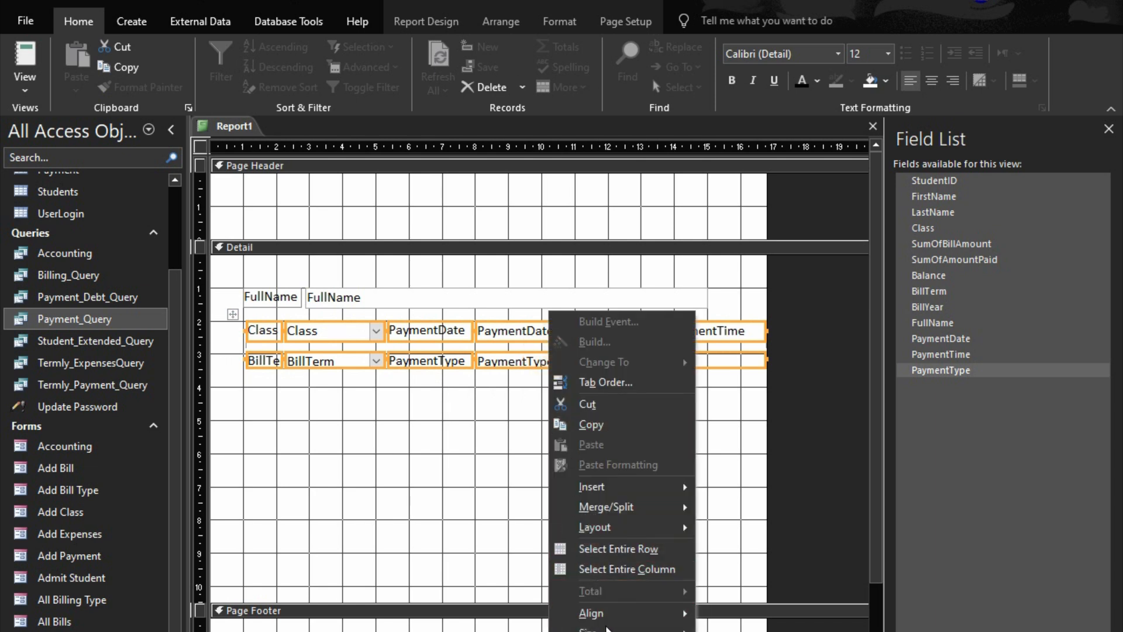
{"action": "mouse_move", "coordinate": [621, 627]}
{"action": "left_click", "coordinate": [744, 624]}
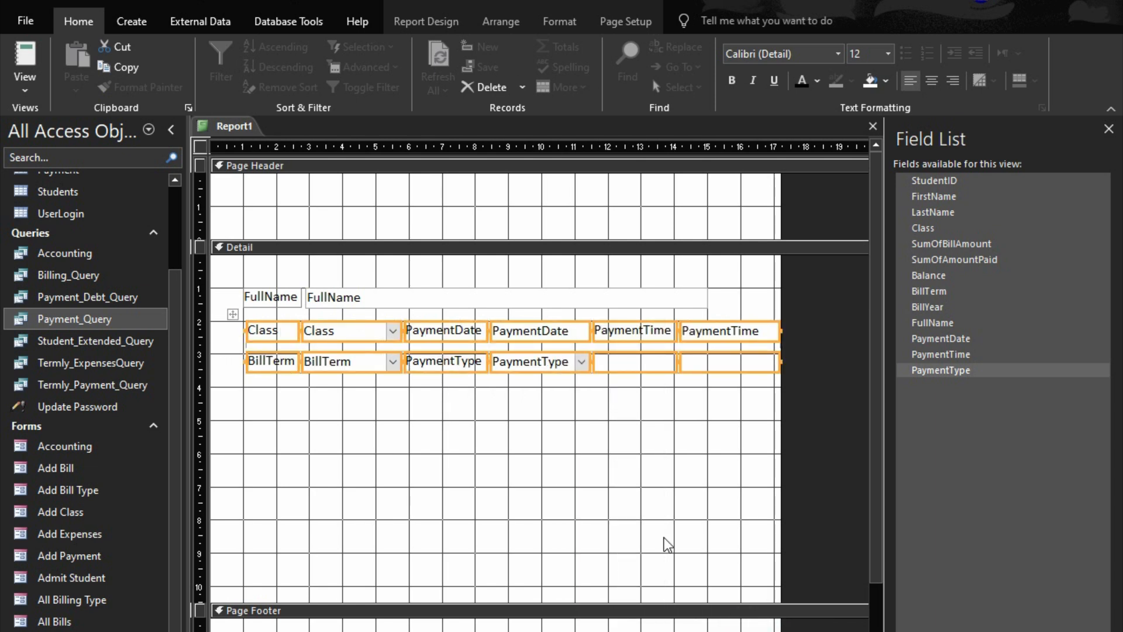
{"action": "left_click", "coordinate": [602, 470]}
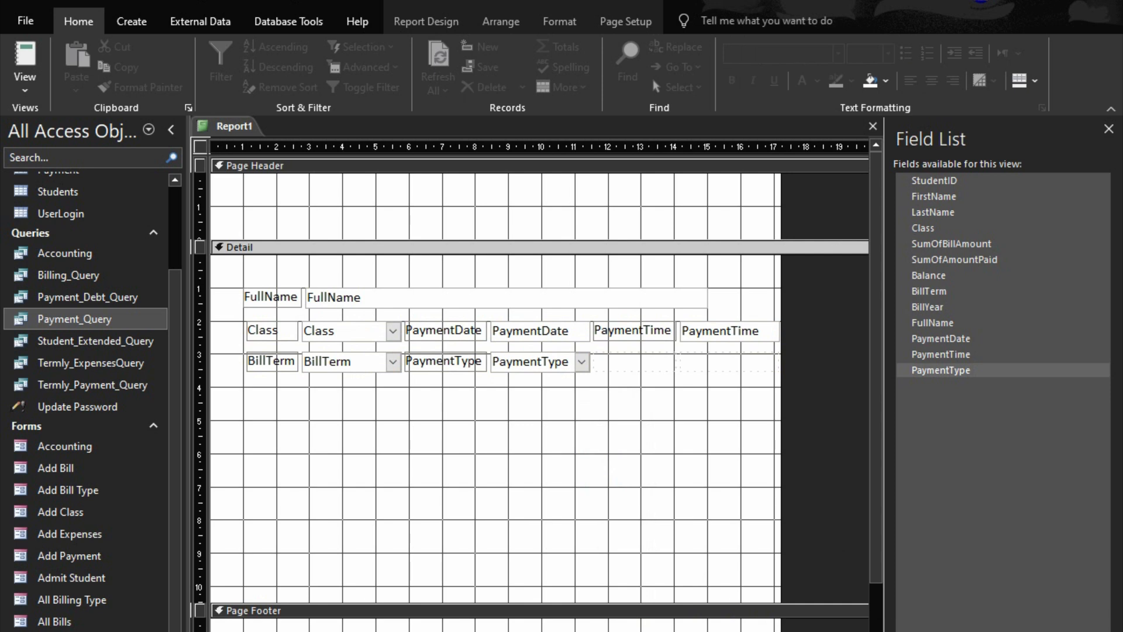
View the report in Print Preview and return to its design
{"action": "left_click", "coordinate": [1062, 631]}
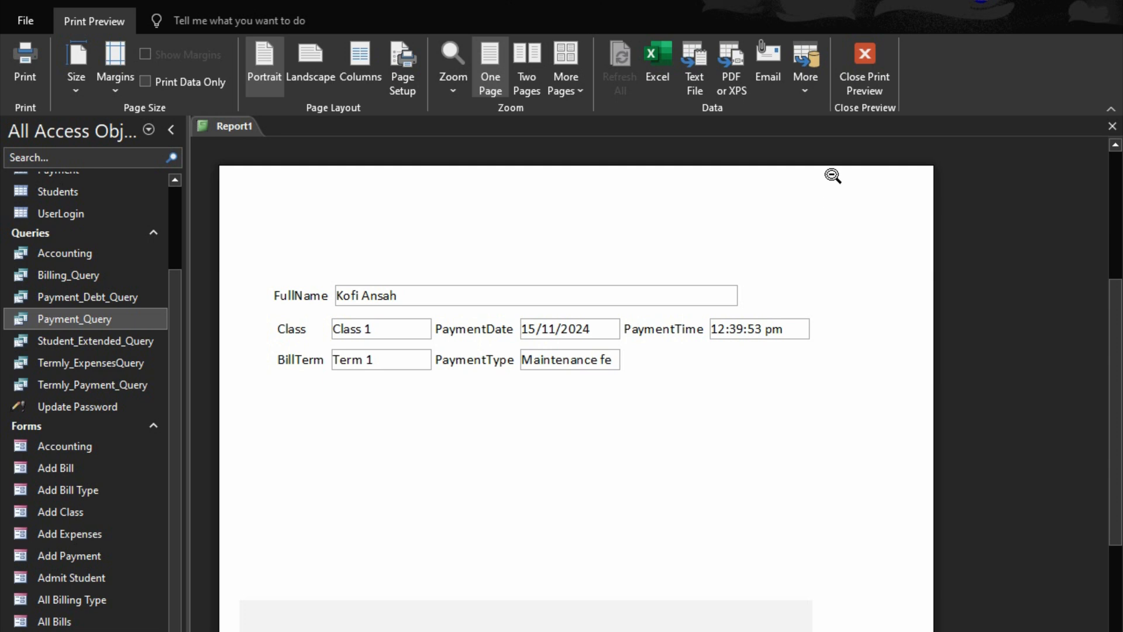
{"action": "left_click", "coordinate": [864, 71]}
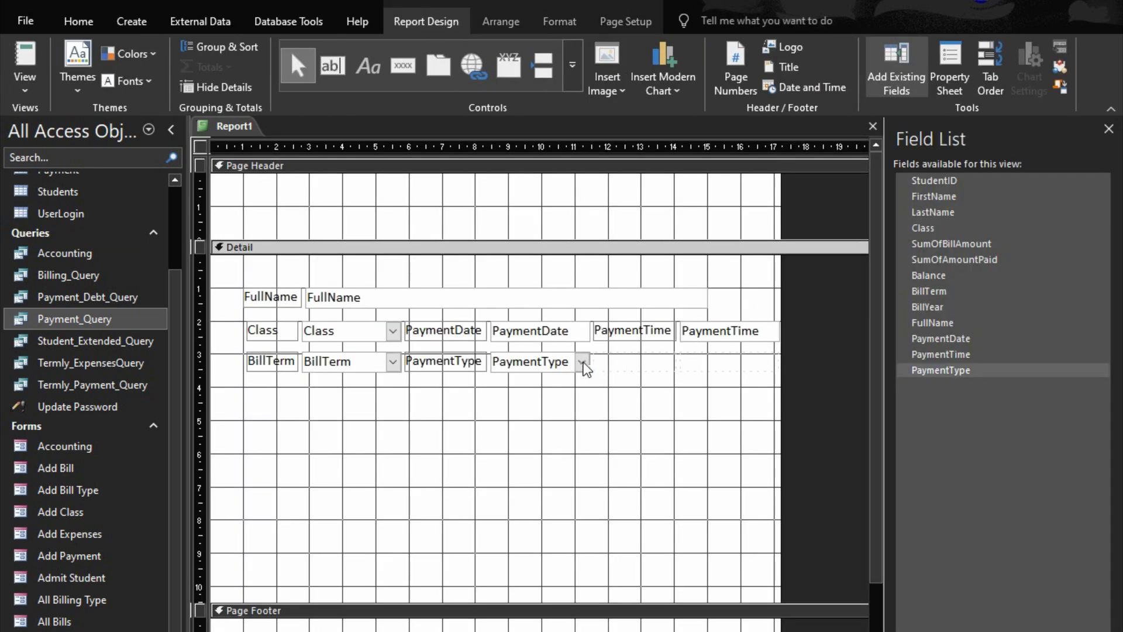
Merge the PaymentType field with the two empty cells beside it and check the result in Print Preview
{"action": "left_click", "coordinate": [584, 368]}
{"action": "left_click_drag", "start_coordinate": [548, 401], "coordinate": [819, 360]}
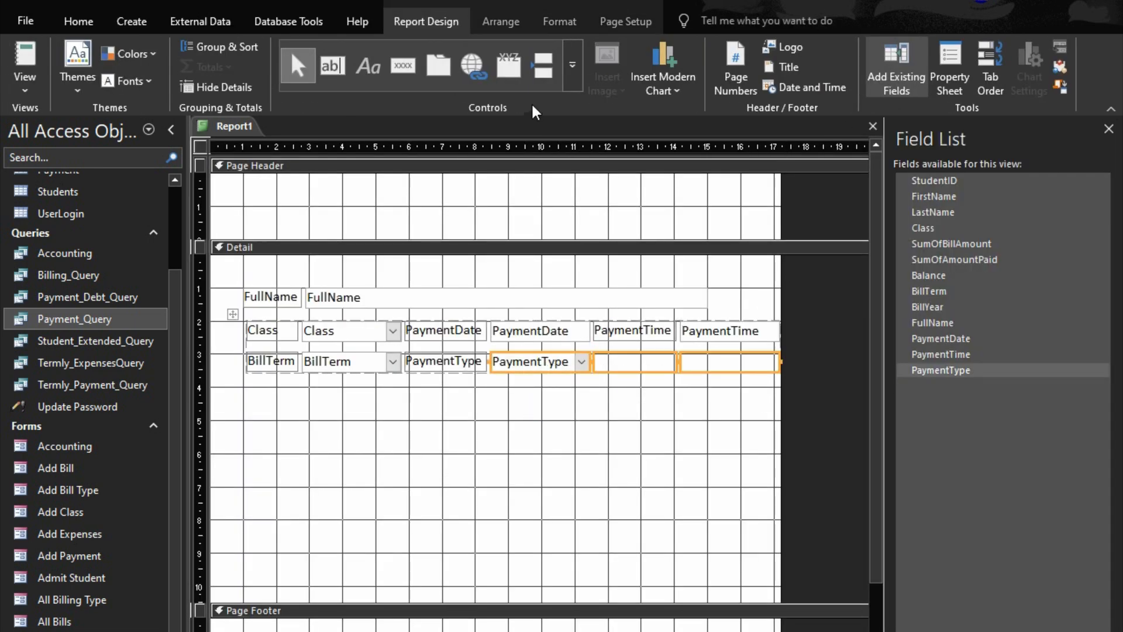
{"action": "right_click", "coordinate": [523, 361]}
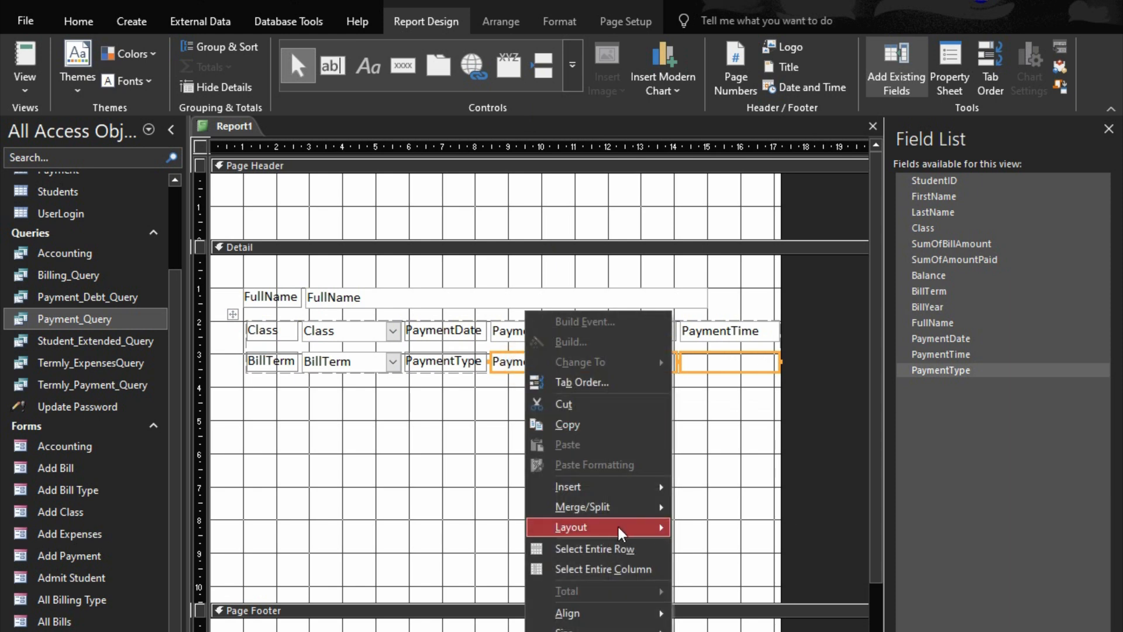
{"action": "mouse_move", "coordinate": [621, 533]}
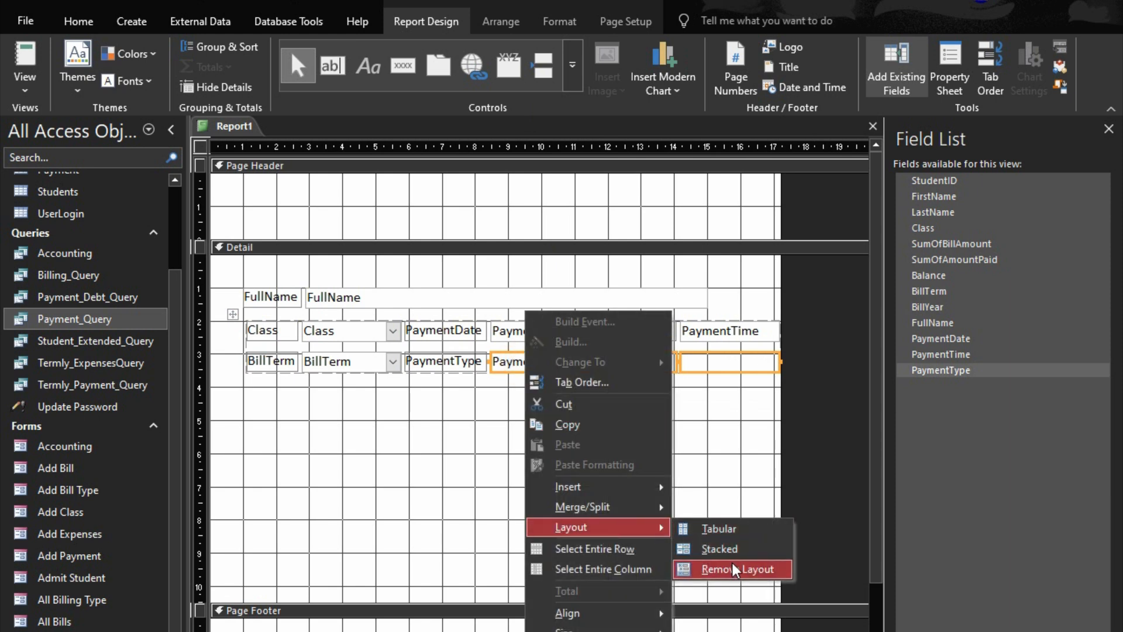
{"action": "mouse_move", "coordinate": [644, 507]}
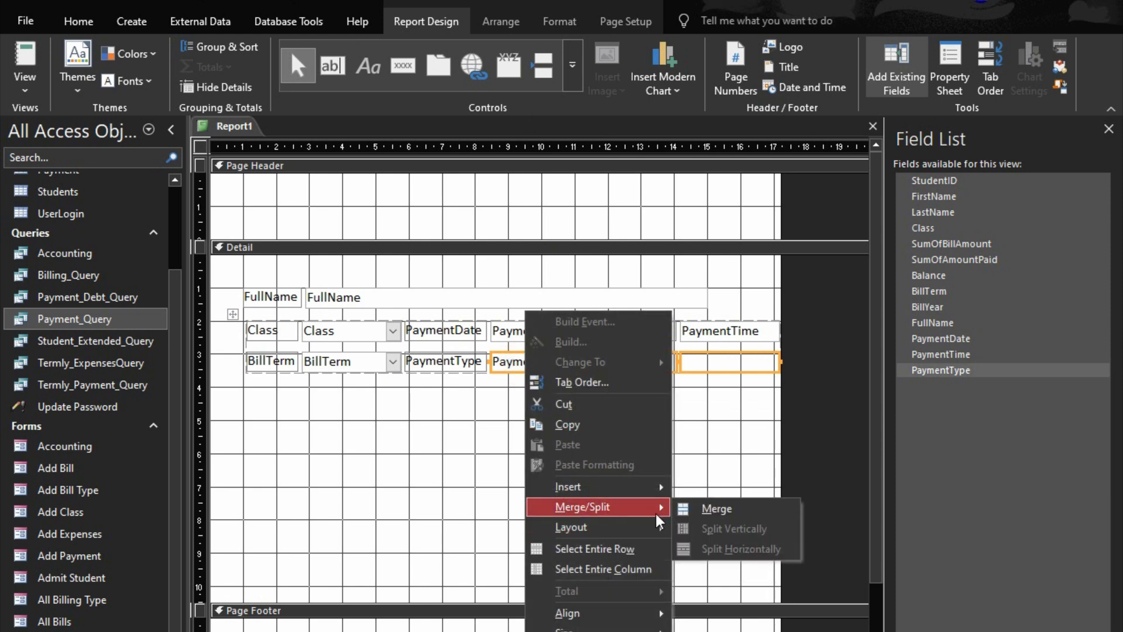
{"action": "left_click", "coordinate": [725, 513]}
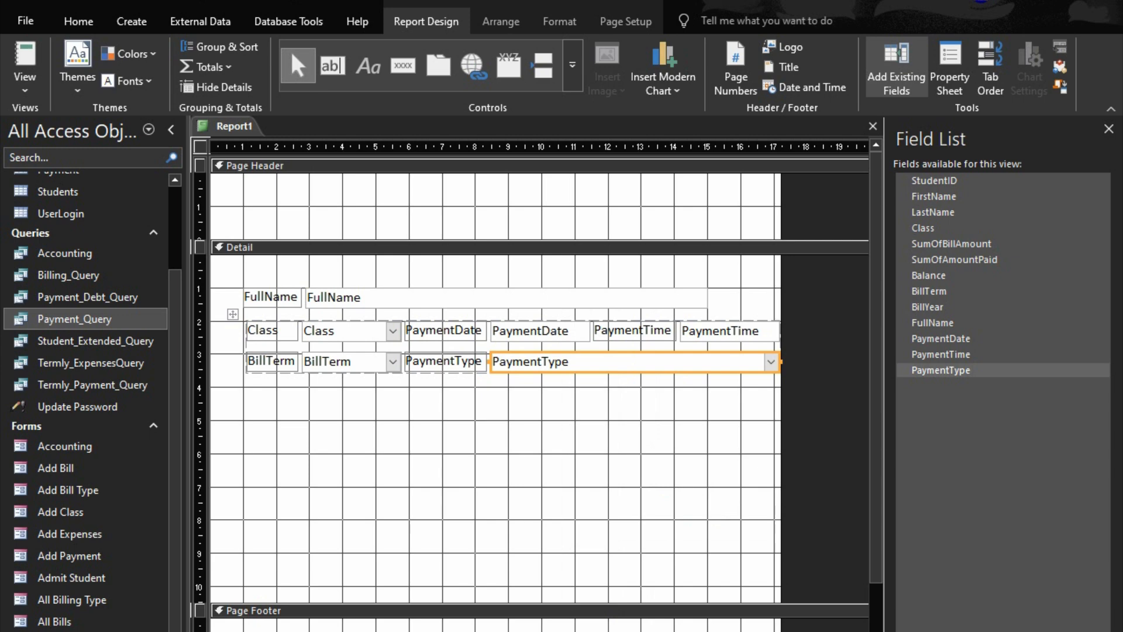
{"action": "left_click", "coordinate": [1067, 631]}
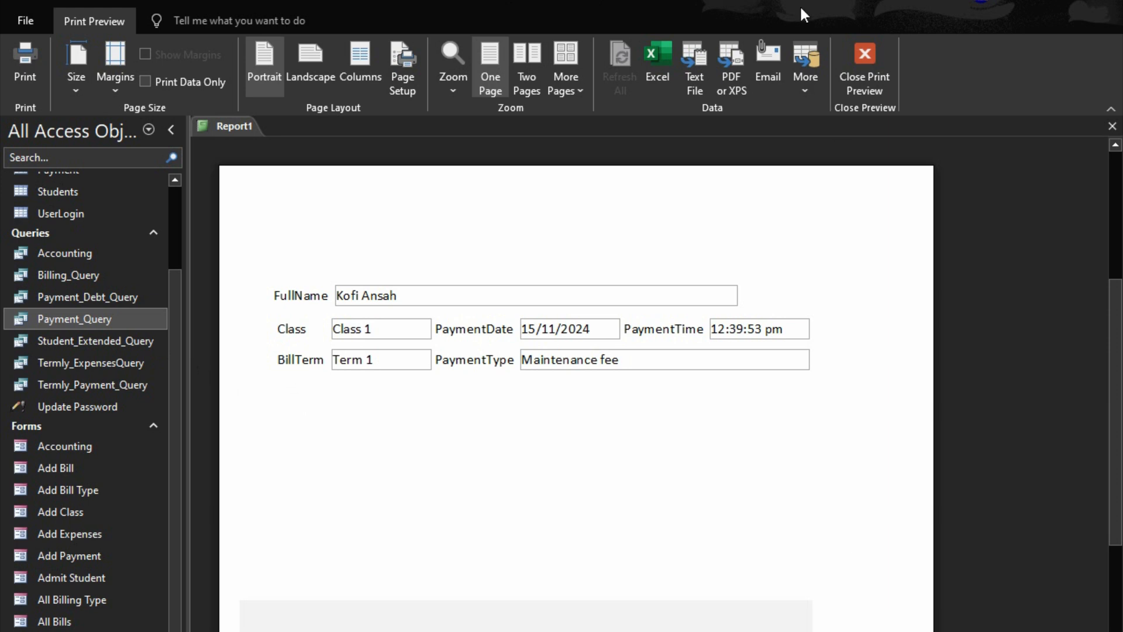
{"action": "left_click", "coordinate": [864, 58]}
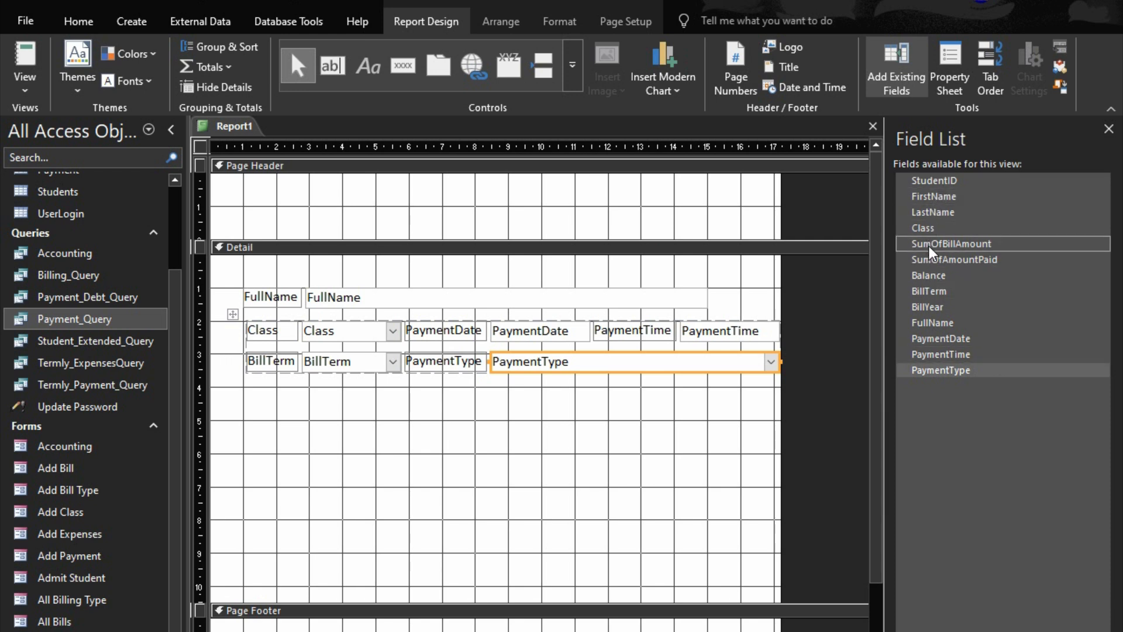
Place the SumOfAmountPaid field beneath PaymentType and the Balance field beside it in the same row
{"action": "left_click_drag", "start_coordinate": [935, 249], "coordinate": [1015, 334]}
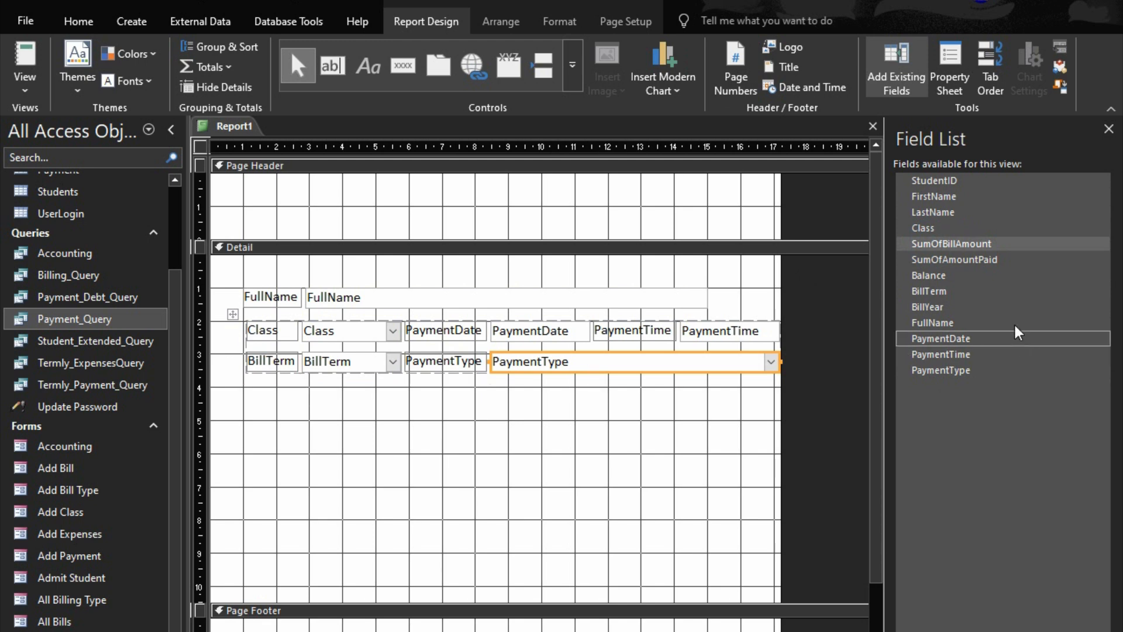
{"action": "left_click", "coordinate": [963, 261]}
{"action": "left_click", "coordinate": [966, 264]}
{"action": "left_click_drag", "start_coordinate": [965, 263], "coordinate": [440, 377]}
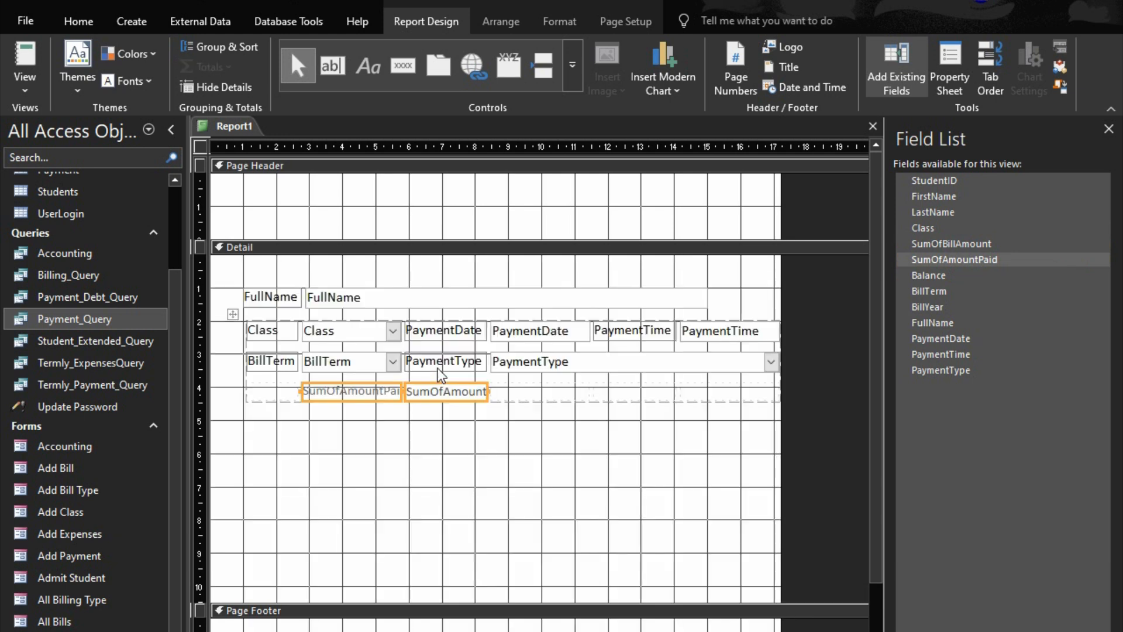
{"action": "left_click_drag", "start_coordinate": [361, 392], "coordinate": [505, 381]}
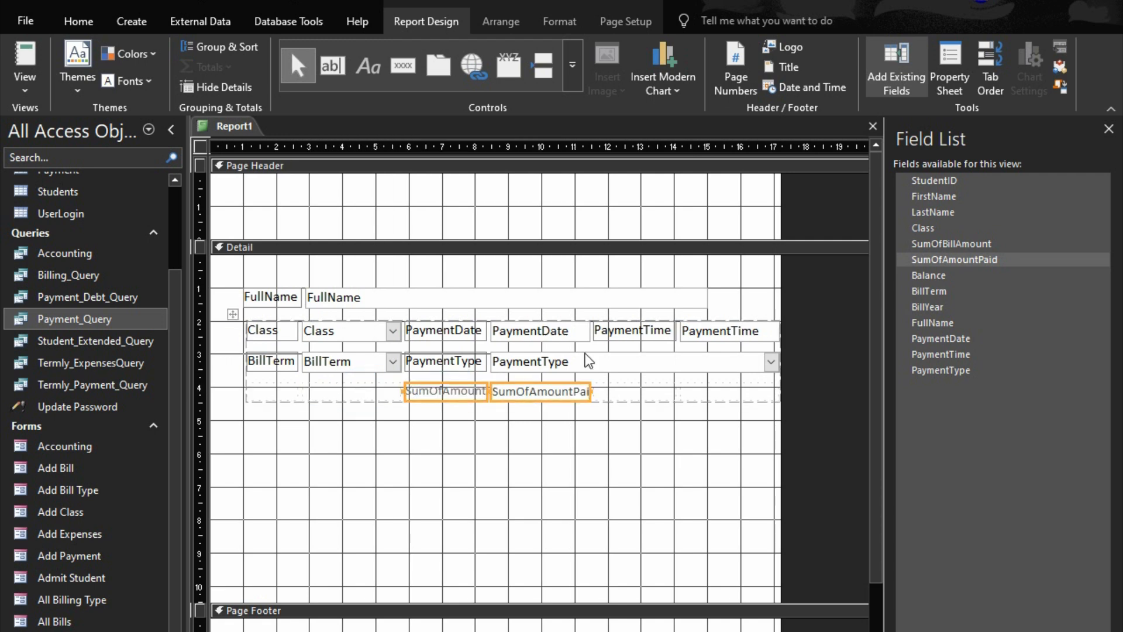
{"action": "left_click_drag", "start_coordinate": [926, 279], "coordinate": [610, 405]}
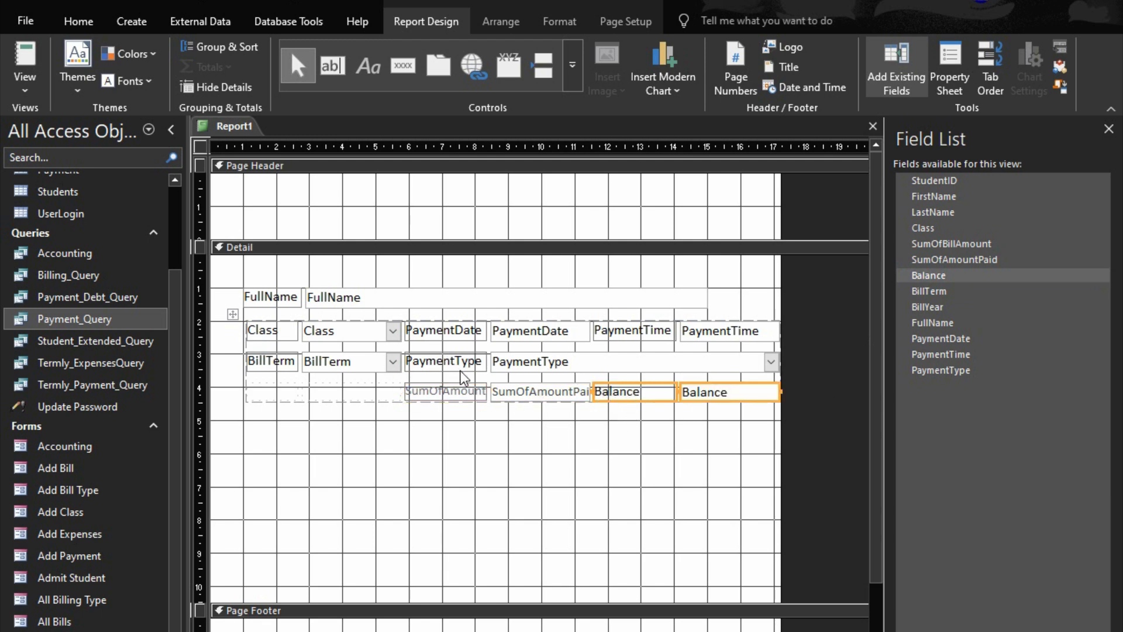
Copy the PaymentType field's formatting onto the SumOfAmountPaid field with Format Painter
{"action": "left_click", "coordinate": [527, 364]}
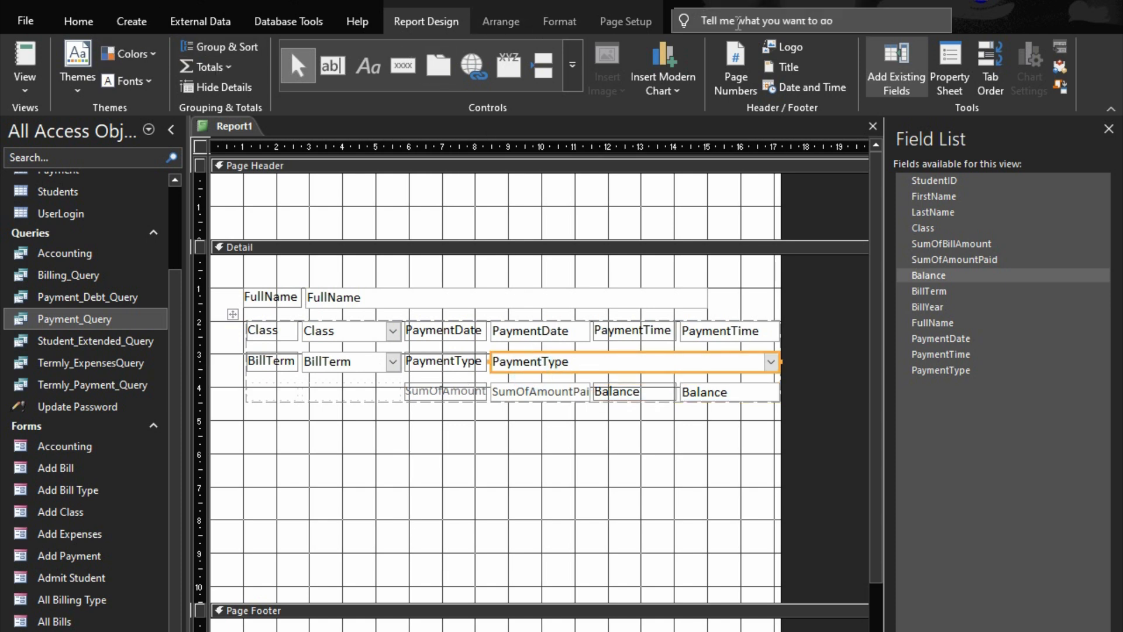
{"action": "left_click", "coordinate": [559, 21]}
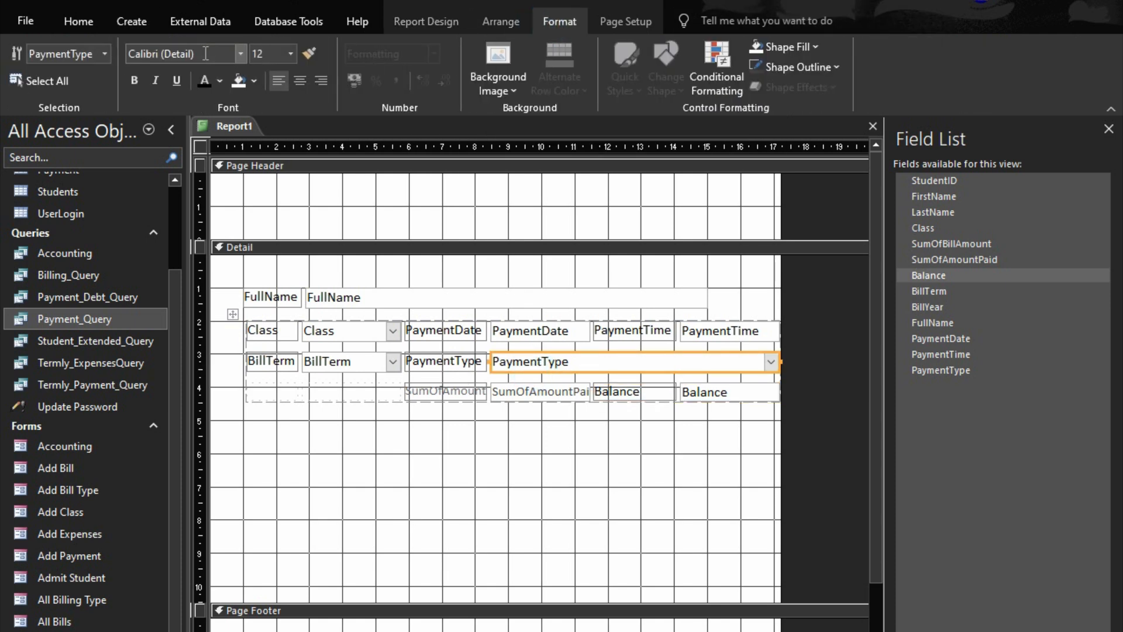
{"action": "left_click", "coordinate": [310, 54]}
{"action": "left_click", "coordinate": [532, 391]}
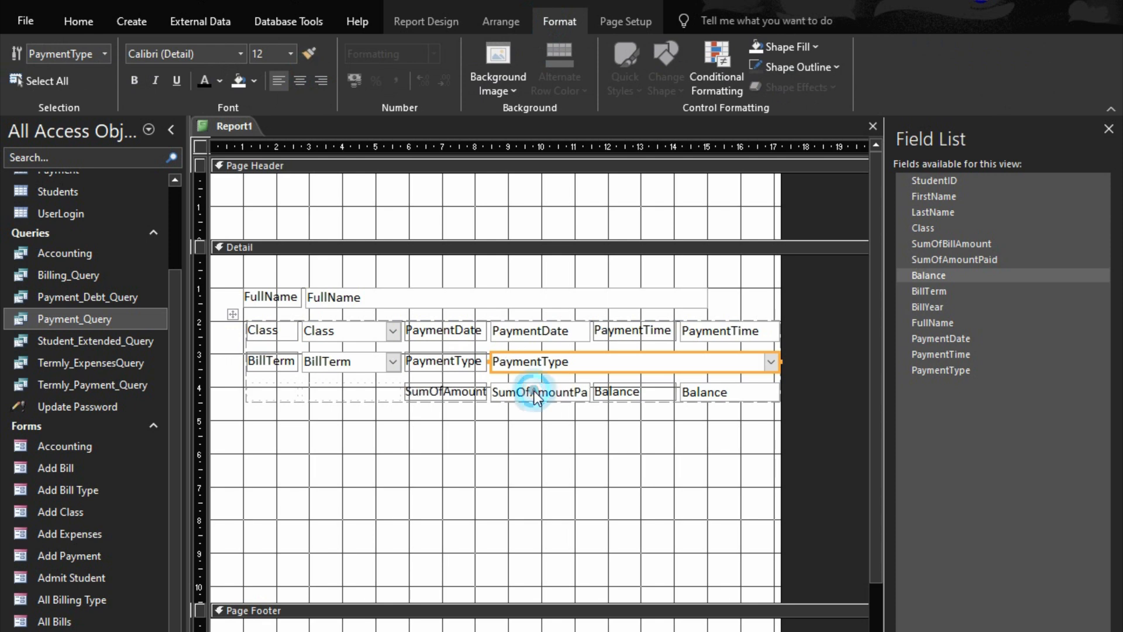
Shorten the BillTerm label's caption to Term
{"action": "left_click", "coordinate": [286, 368]}
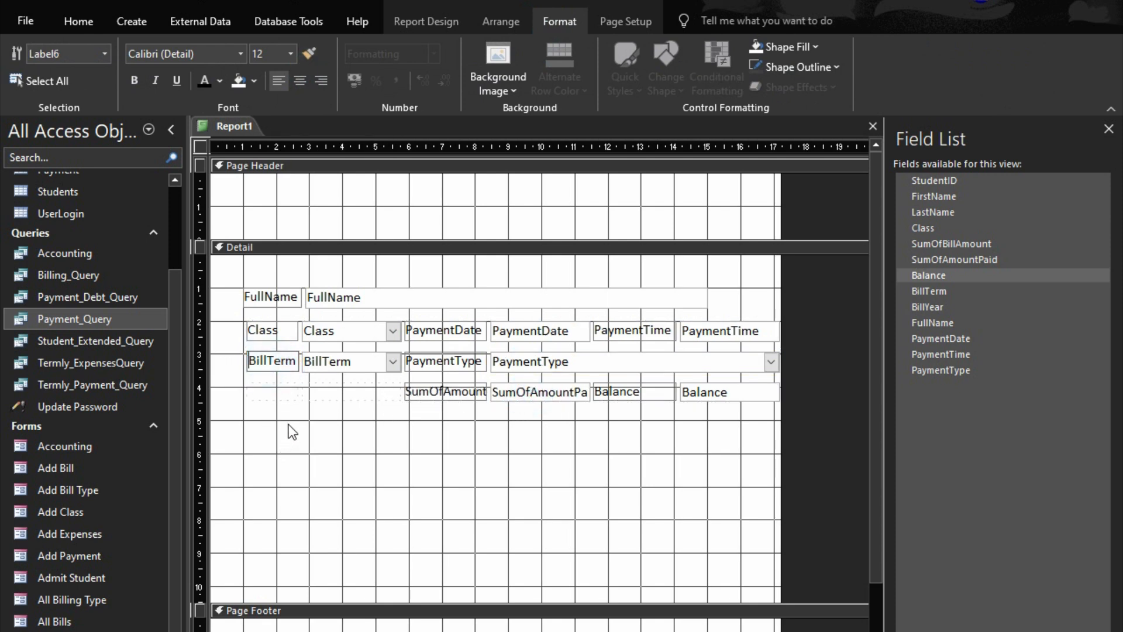
{"action": "key", "text": "Delete"}
{"action": "key", "text": "Delete"}
{"action": "key", "text": "Delete"}
{"action": "key", "text": "Delete"}
Insert a space in the PaymentType and PaymentDate labels so they read Payment Type and Payment Date
{"action": "left_click", "coordinate": [434, 359]}
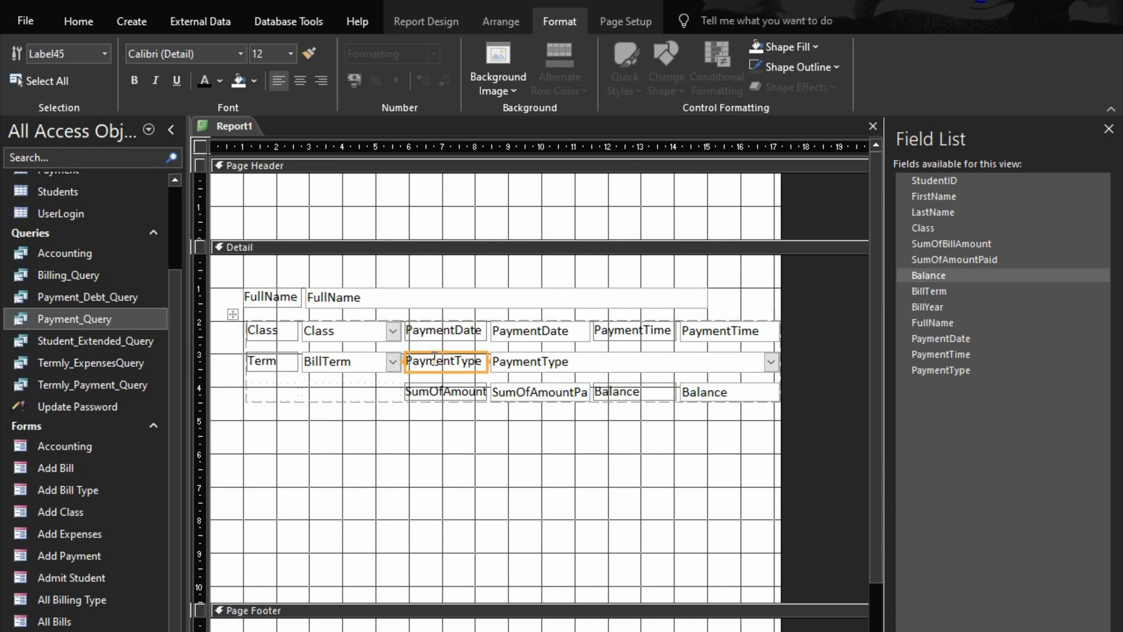
{"action": "left_click", "coordinate": [460, 360]}
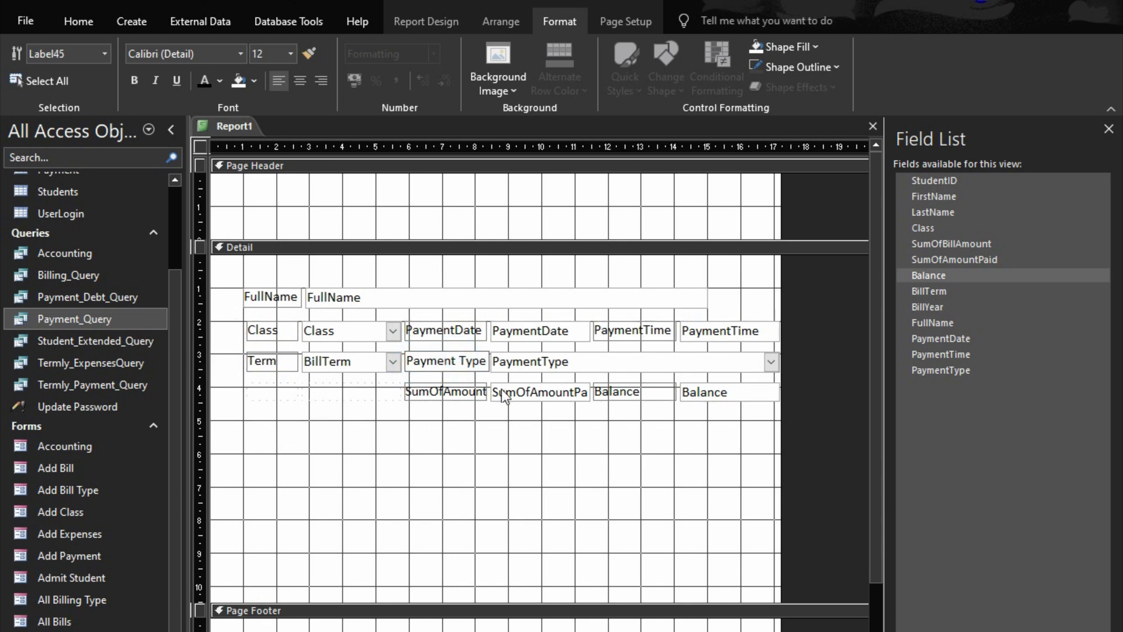
{"action": "left_click", "coordinate": [463, 333]}
{"action": "left_click", "coordinate": [440, 328]}
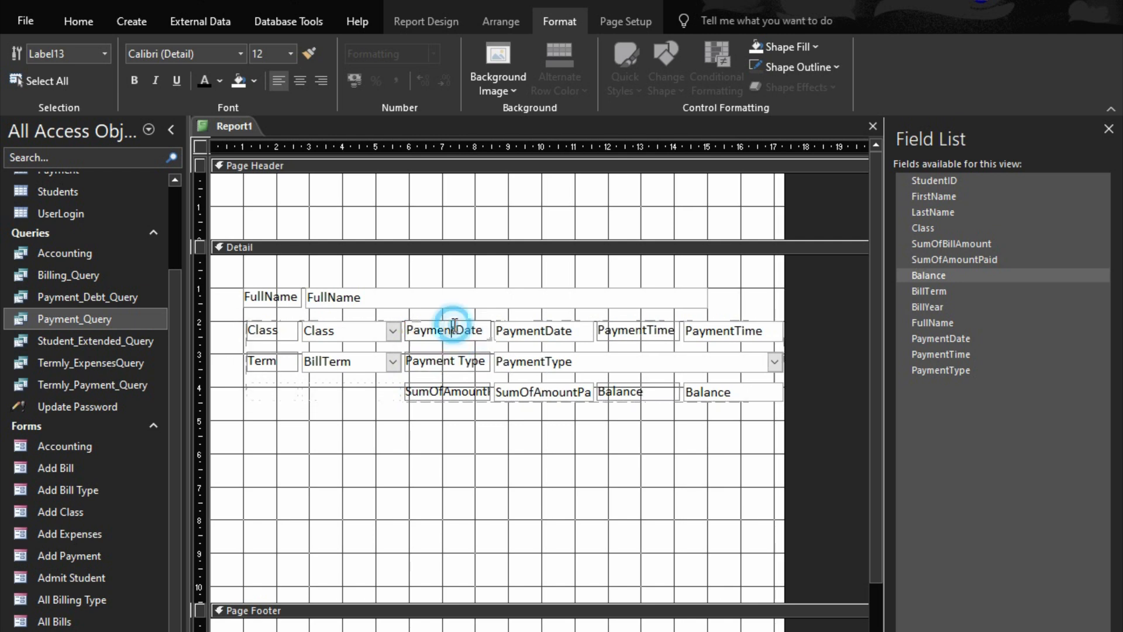
Change the SumOfAmountPaid label's caption to Amount Paid
{"action": "left_click", "coordinate": [461, 391]}
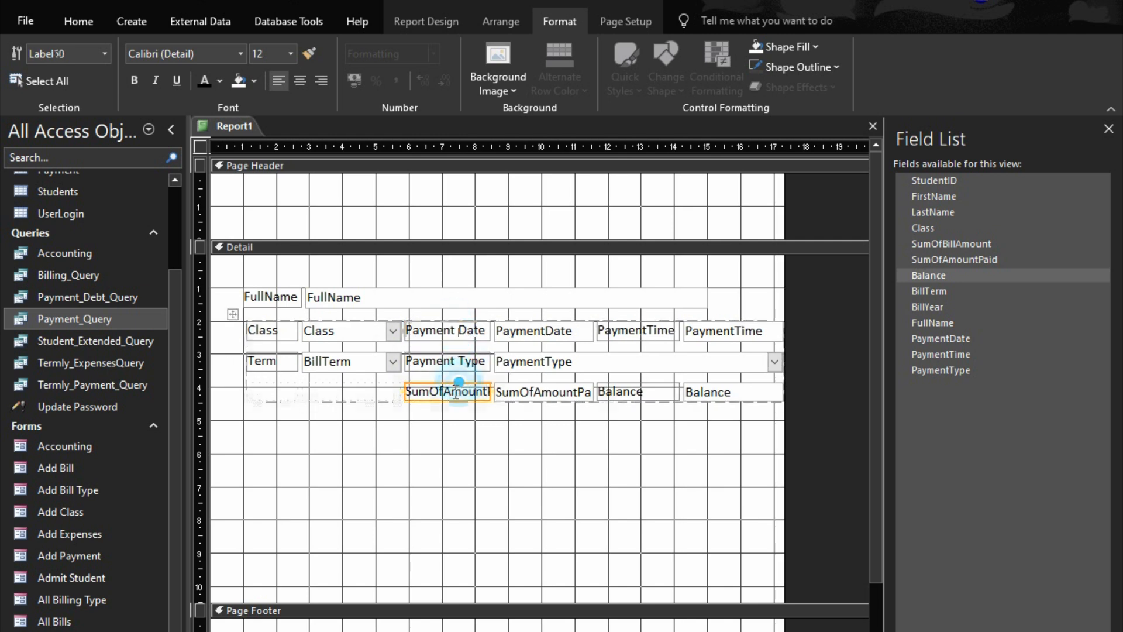
{"action": "left_click", "coordinate": [451, 392]}
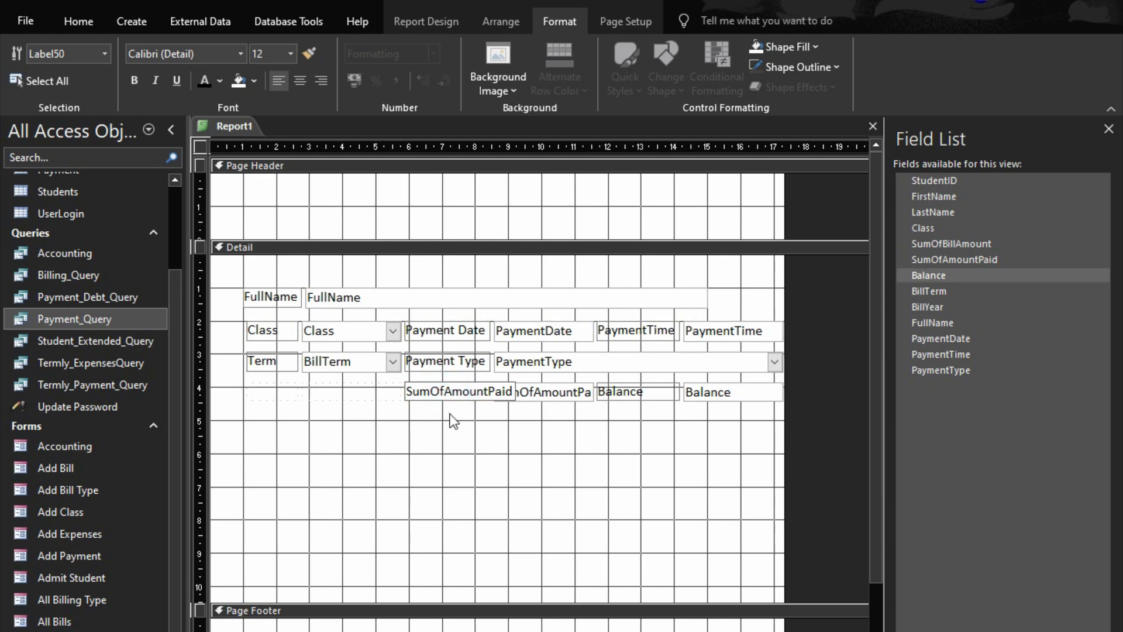
{"action": "key", "text": "BackSpace"}
{"action": "key", "text": "BackSpace"}
{"action": "key", "text": "BackSpace"}
{"action": "key", "text": "BackSpace"}
{"action": "key", "text": "BackSpace"}
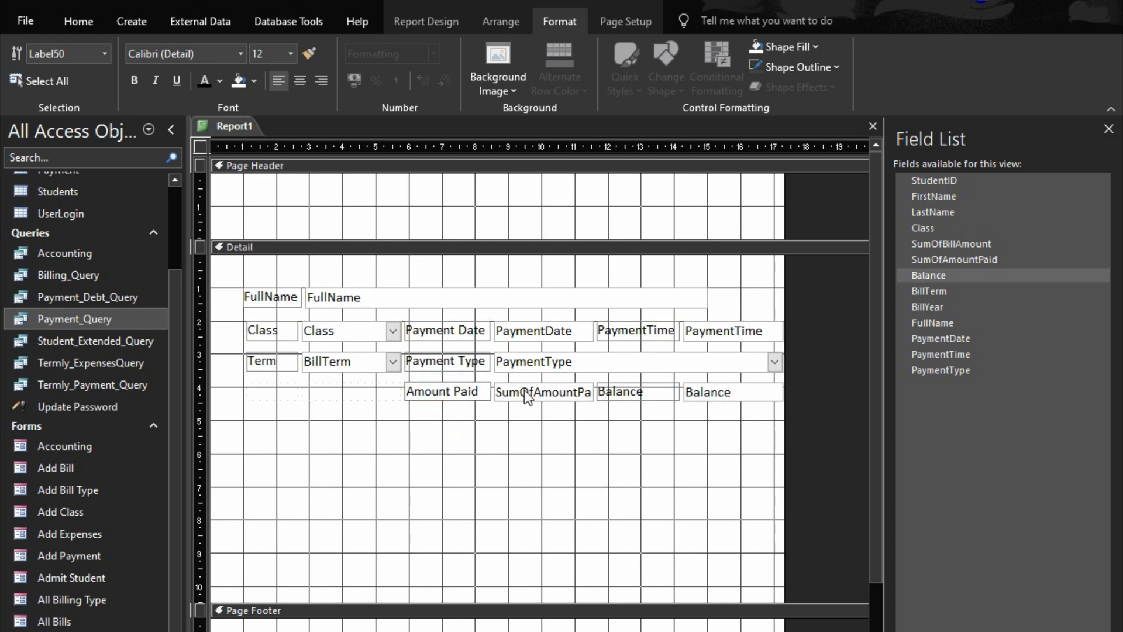
{"action": "left_click", "coordinate": [543, 390]}
{"action": "left_click", "coordinate": [619, 402]}
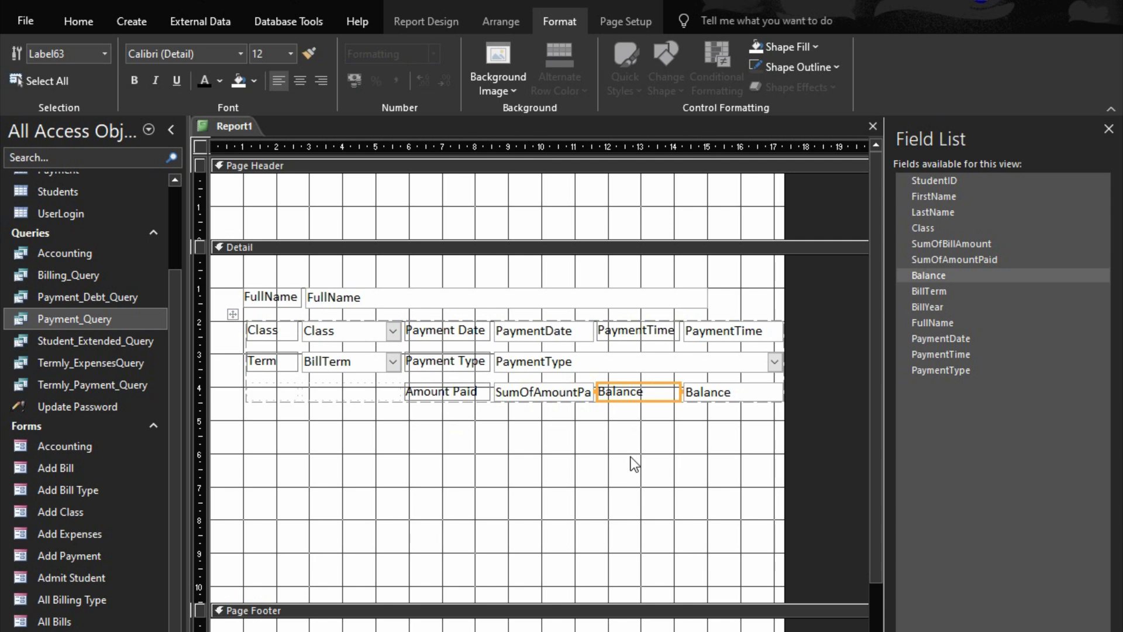
Change the PaymentTime label's caption to Payment Time and check the report in Print Preview
{"action": "left_click", "coordinate": [646, 335]}
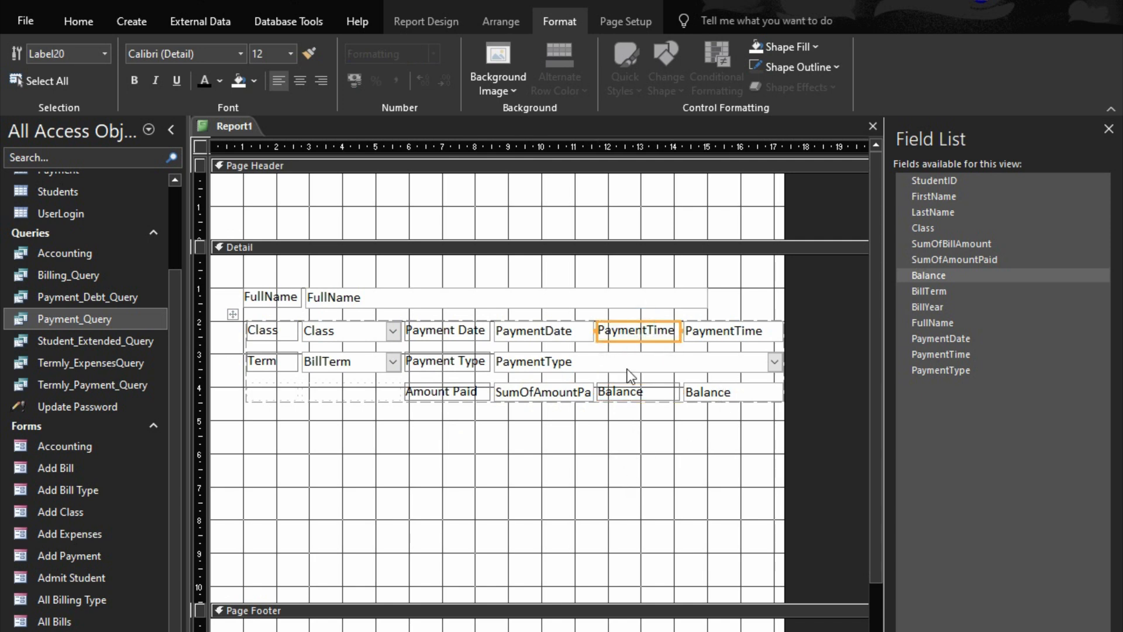
{"action": "left_click", "coordinate": [644, 332]}
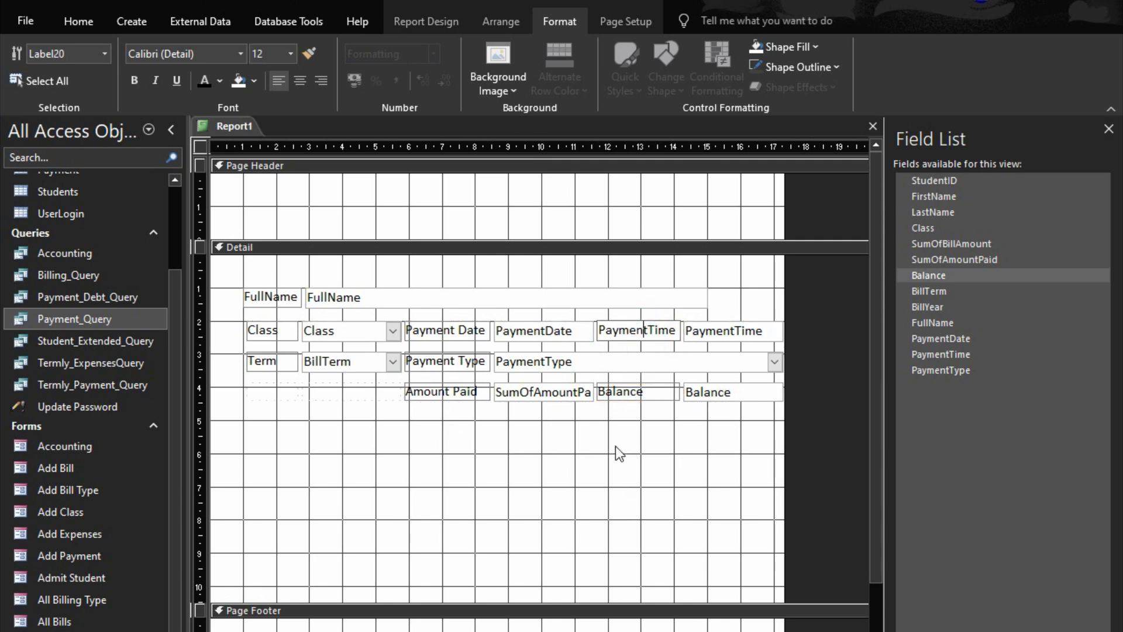
{"action": "left_click", "coordinate": [617, 466]}
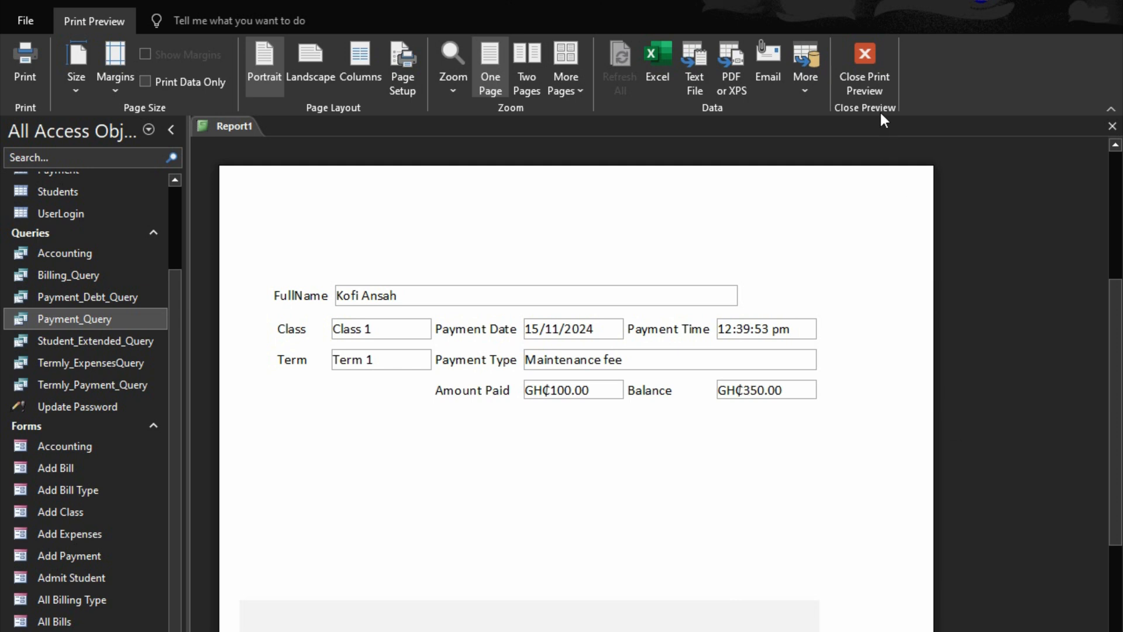
{"action": "left_click", "coordinate": [869, 82]}
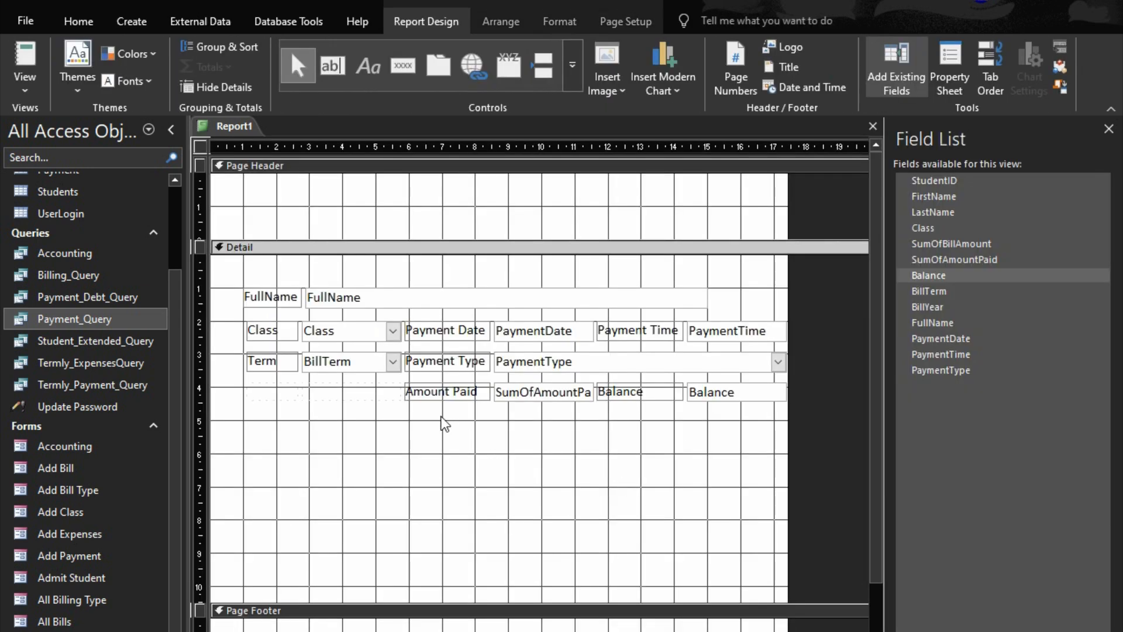
Shrink the Detail section to just below the Amount Paid row and collapse the Page Footer completely, checking the result in Print Preview
{"action": "left_click_drag", "start_coordinate": [446, 394], "coordinate": [285, 391]}
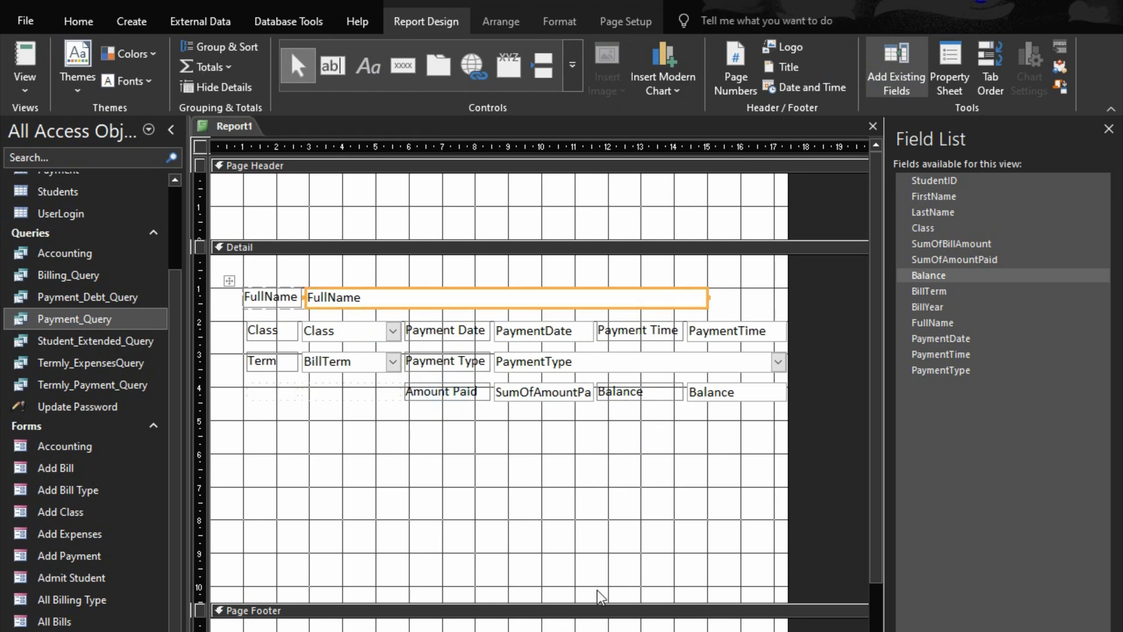
{"action": "left_click", "coordinate": [596, 548]}
{"action": "left_click_drag", "start_coordinate": [537, 602], "coordinate": [546, 421]}
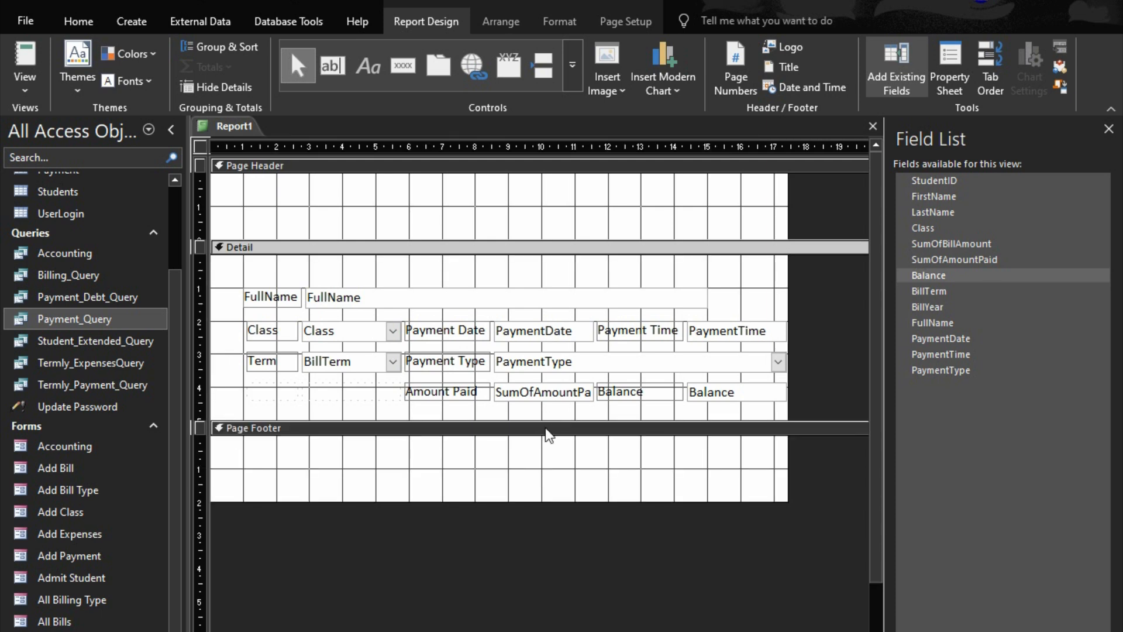
{"action": "left_click_drag", "start_coordinate": [535, 501], "coordinate": [542, 435]}
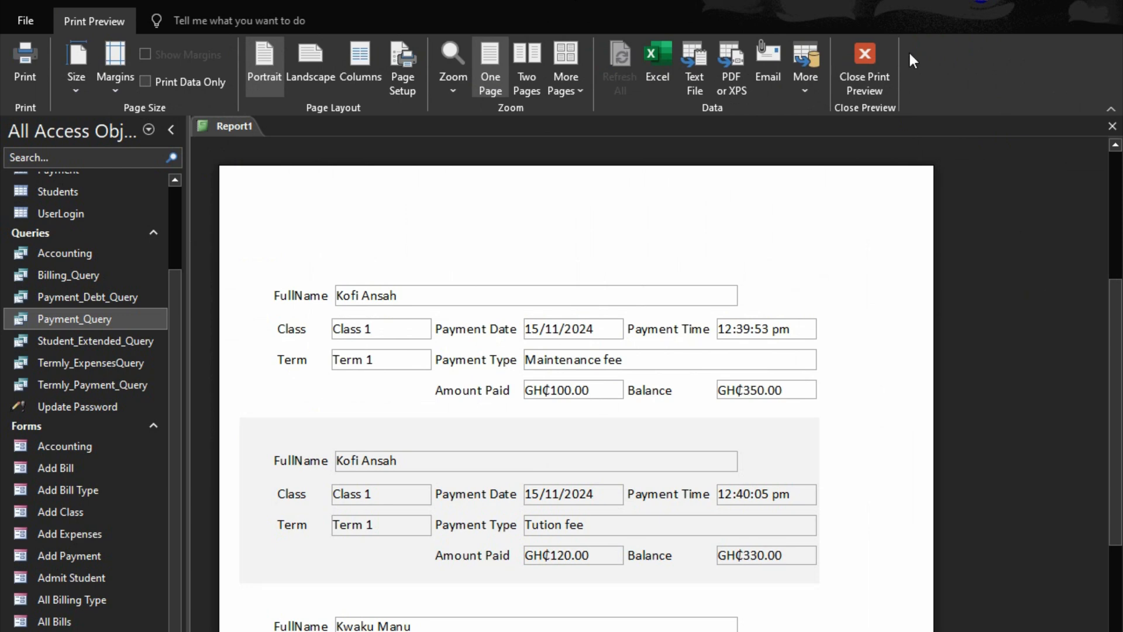
{"action": "left_click", "coordinate": [865, 65]}
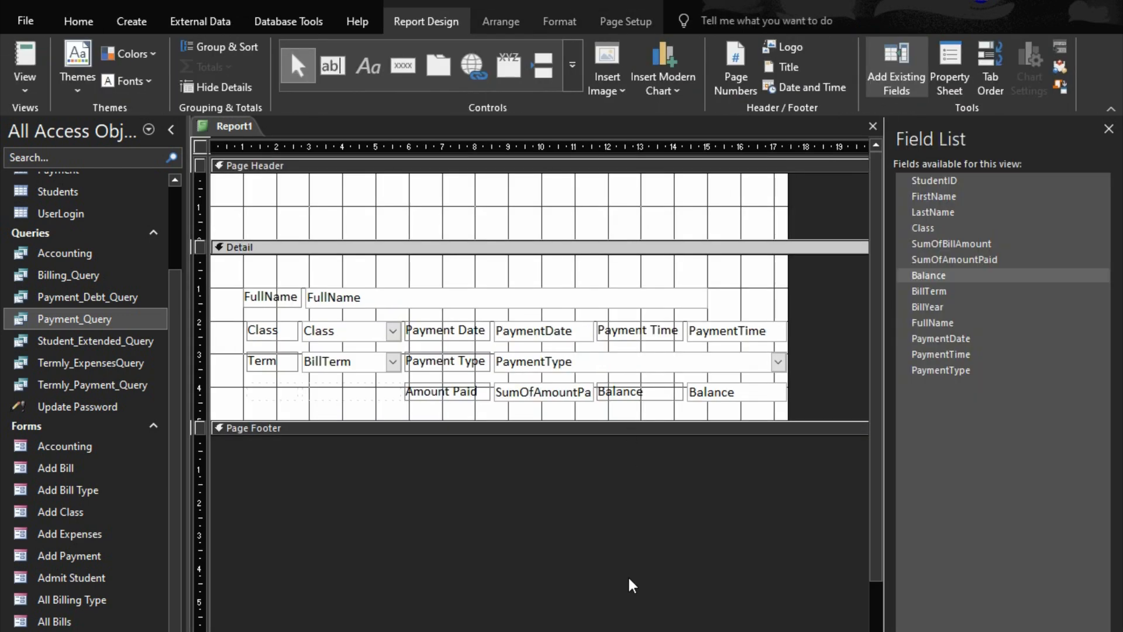
Save the report under the name Payday_Report
{"action": "key", "text": "ctrl+s"}
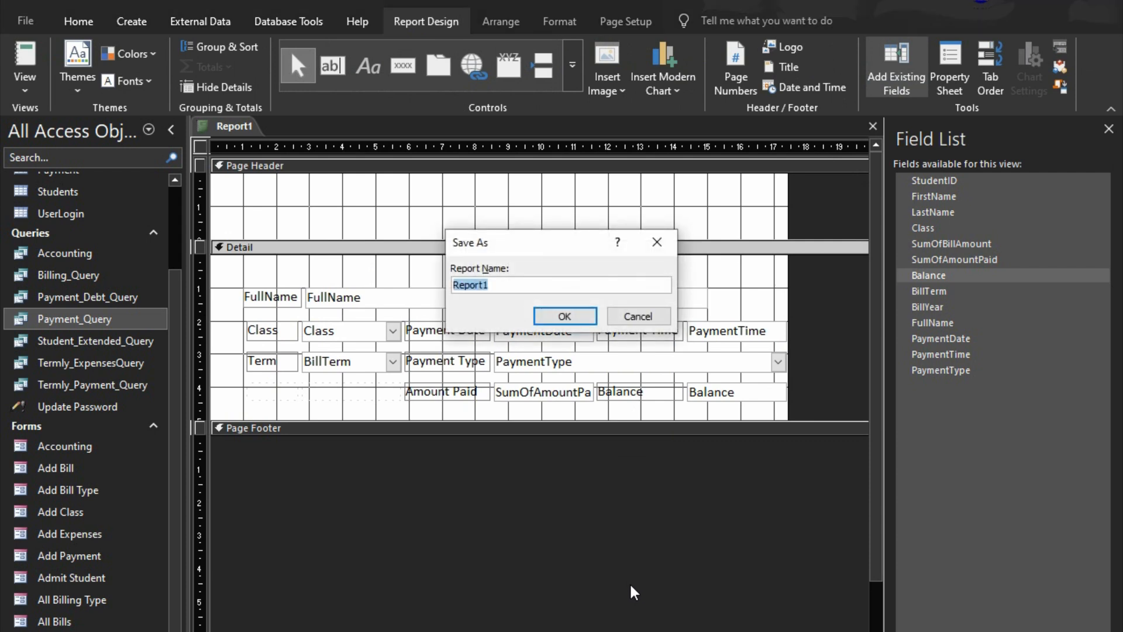
{"action": "type", "text": "Payday_"}
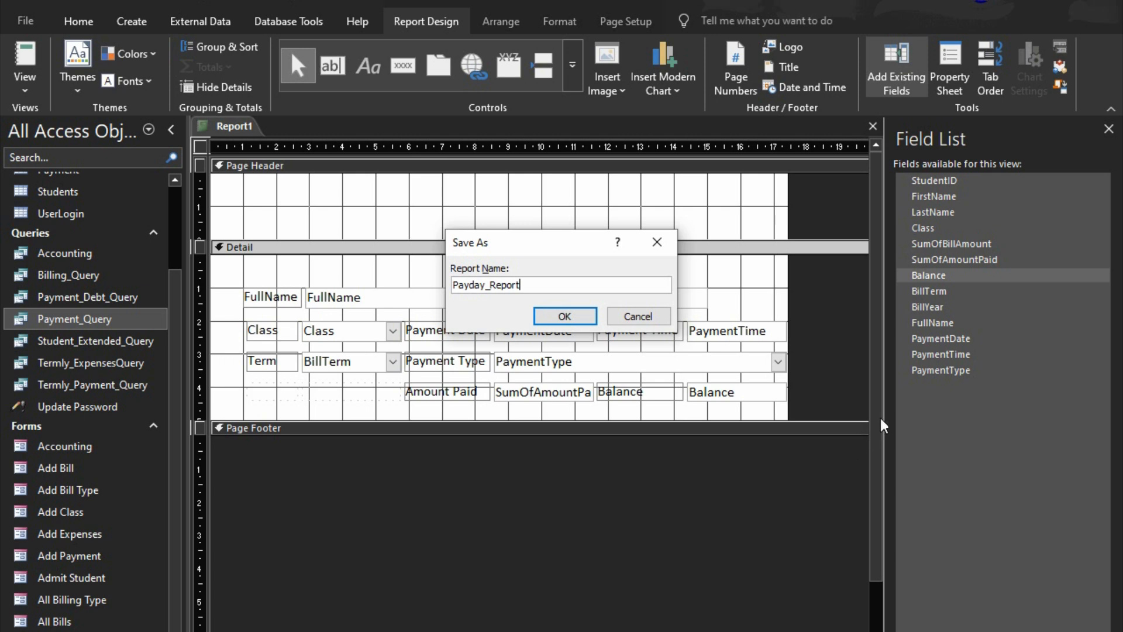
{"action": "left_click", "coordinate": [579, 319]}
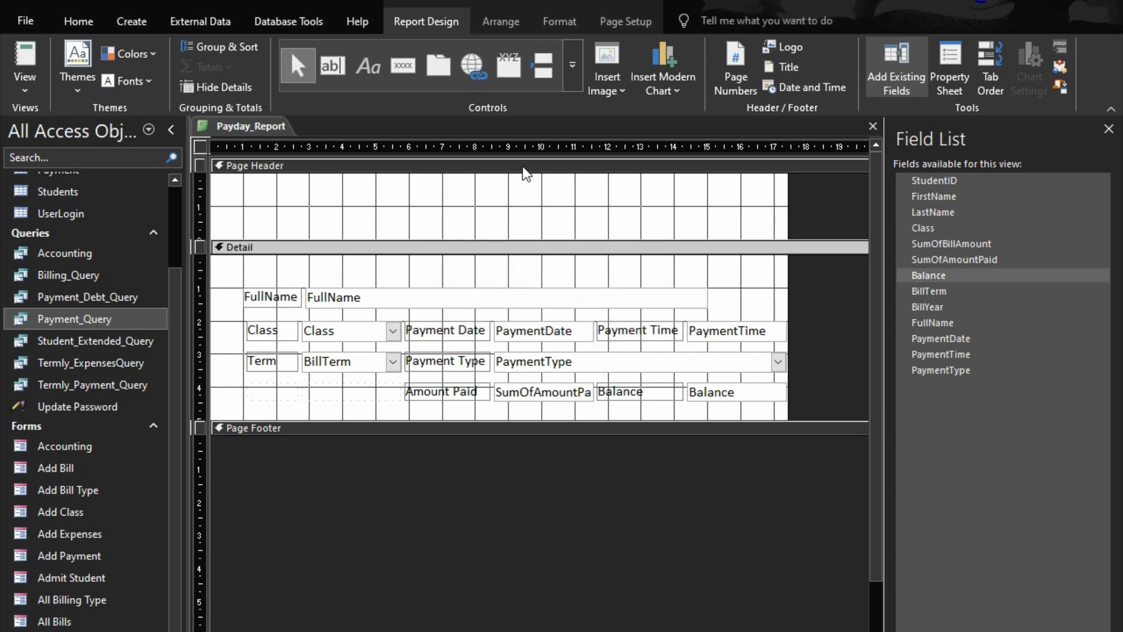
Add a label reading OFFICIAL RECEIPT to the Page Header, around the middle of the report's width
{"action": "left_click", "coordinate": [368, 66]}
{"action": "left_click", "coordinate": [384, 197]}
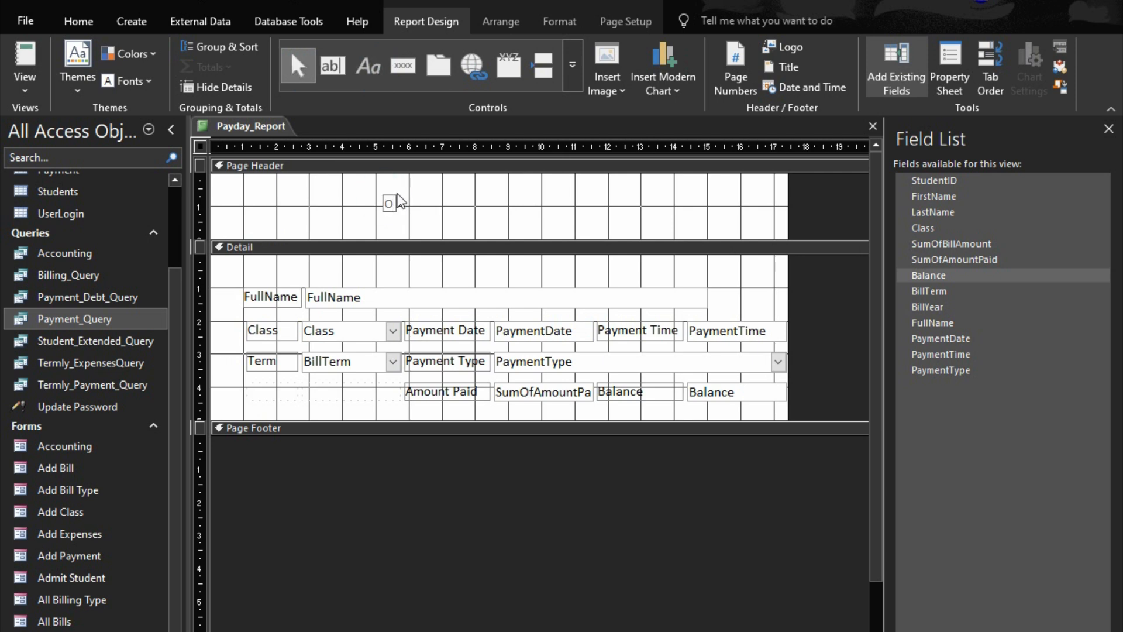
{"action": "type", "text": "CIAL REC"}
{"action": "key", "text": "BackSpace"}
{"action": "key", "text": "BackSpace"}
{"action": "key", "text": "BackSpace"}
{"action": "key", "text": "BackSpace"}
{"action": "type", "text": "L RECE"}
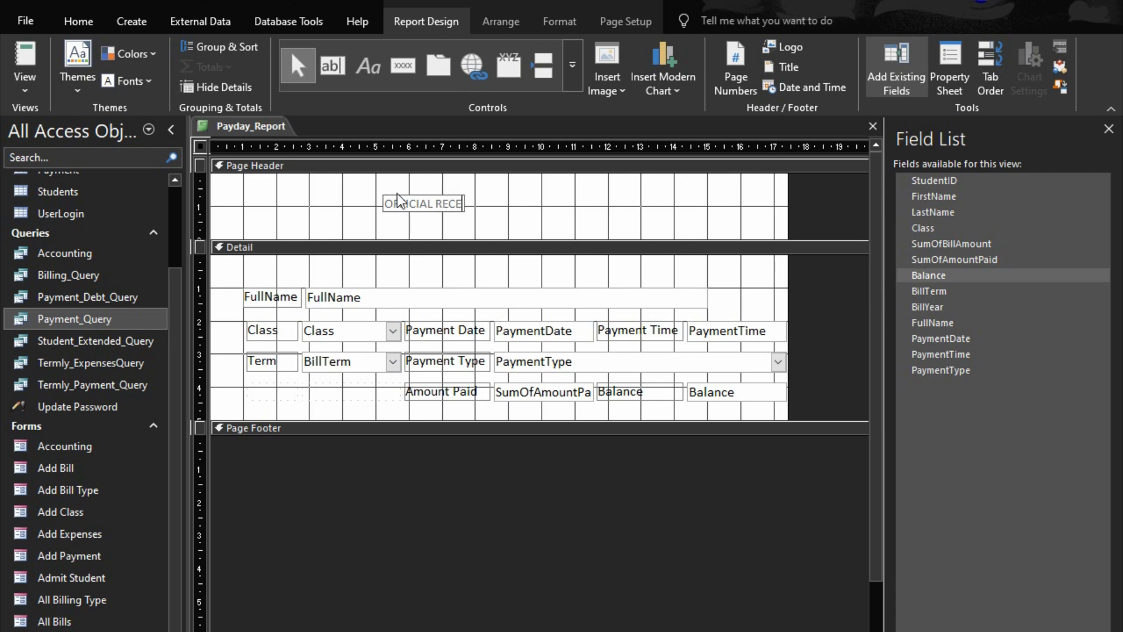
{"action": "type", "text": "IPT"}
{"action": "left_click", "coordinate": [539, 205]}
Format the OFFICIAL RECEIPT label as bold at font size 24 and resize its box to fit the text
{"action": "left_click", "coordinate": [438, 204]}
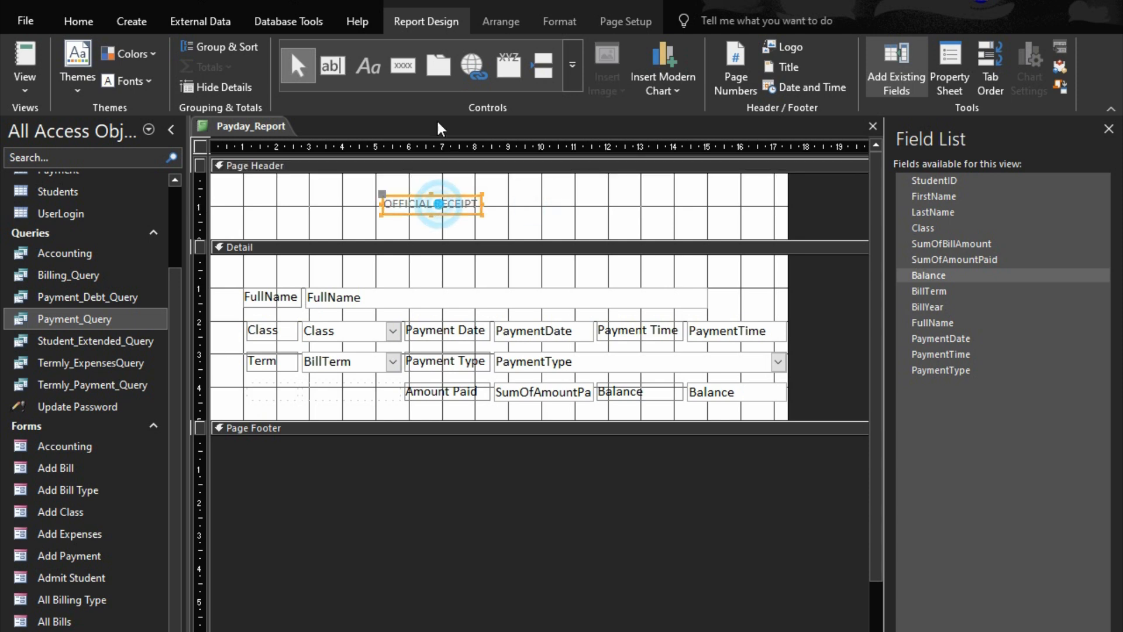
{"action": "left_click", "coordinate": [501, 21]}
{"action": "left_click", "coordinate": [560, 21]}
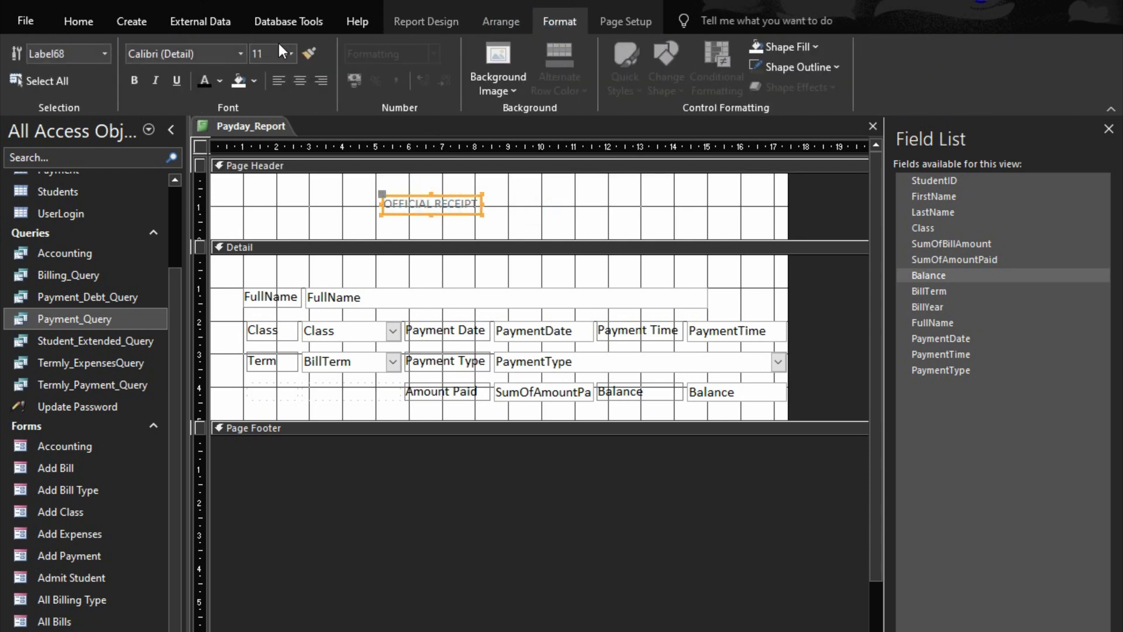
{"action": "left_click", "coordinate": [291, 54]}
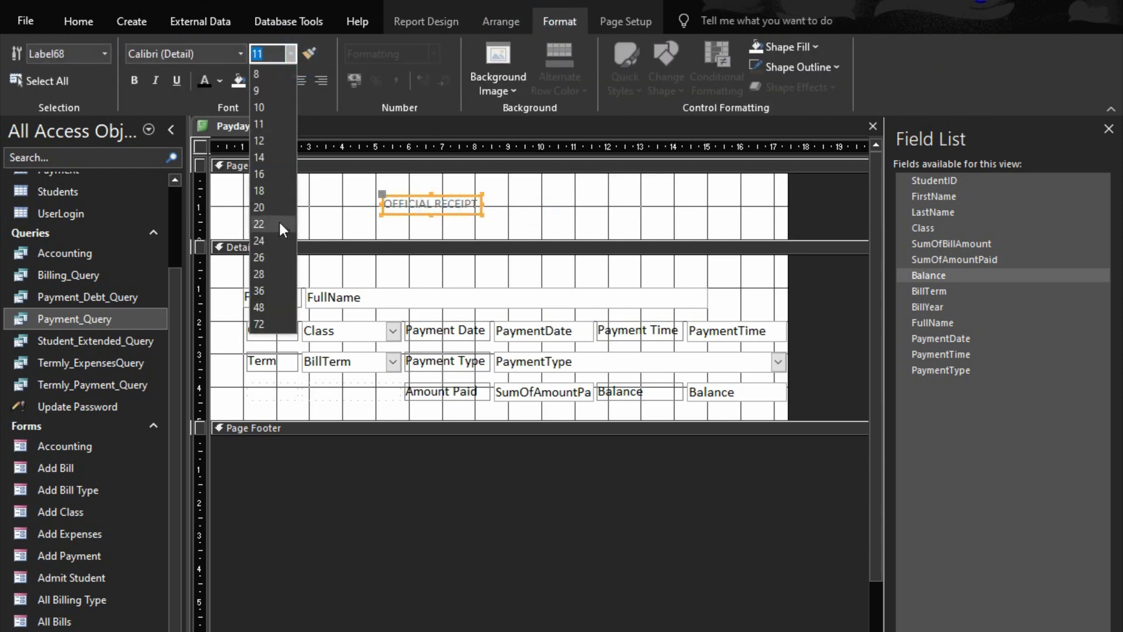
{"action": "left_click", "coordinate": [261, 236]}
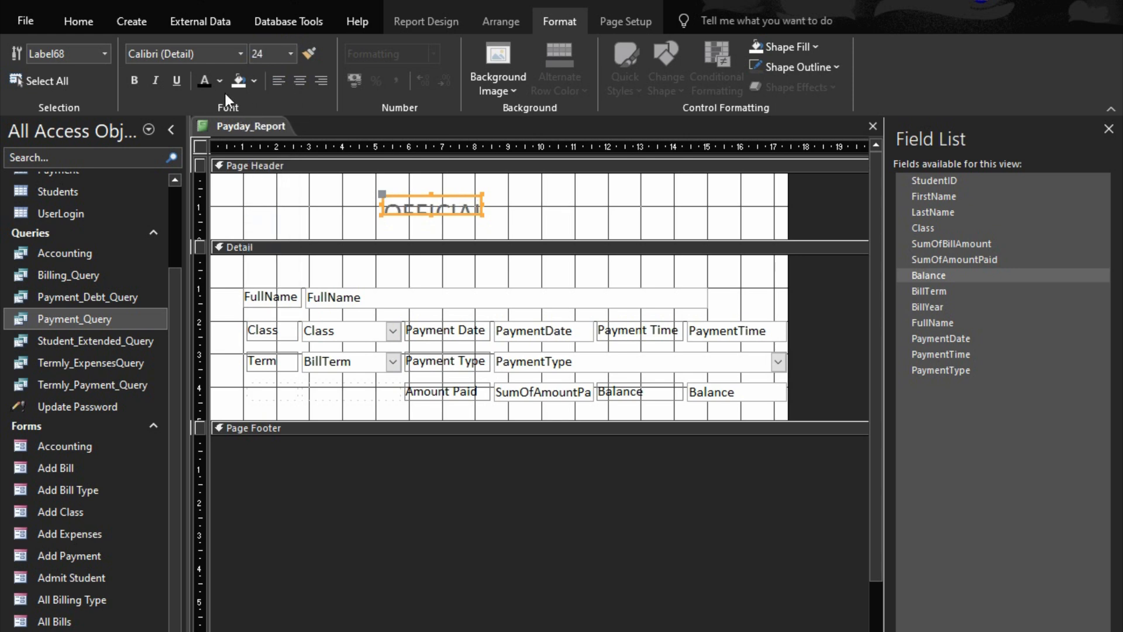
{"action": "left_click", "coordinate": [135, 81]}
{"action": "right_click", "coordinate": [420, 197]}
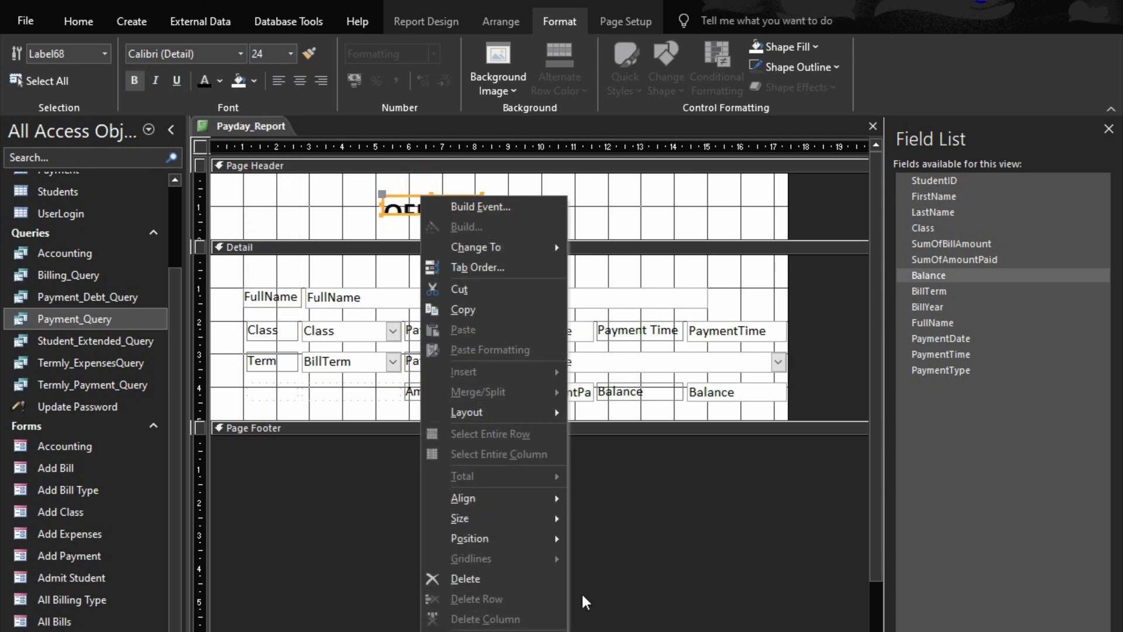
{"action": "mouse_move", "coordinate": [486, 518]}
{"action": "left_click", "coordinate": [608, 520]}
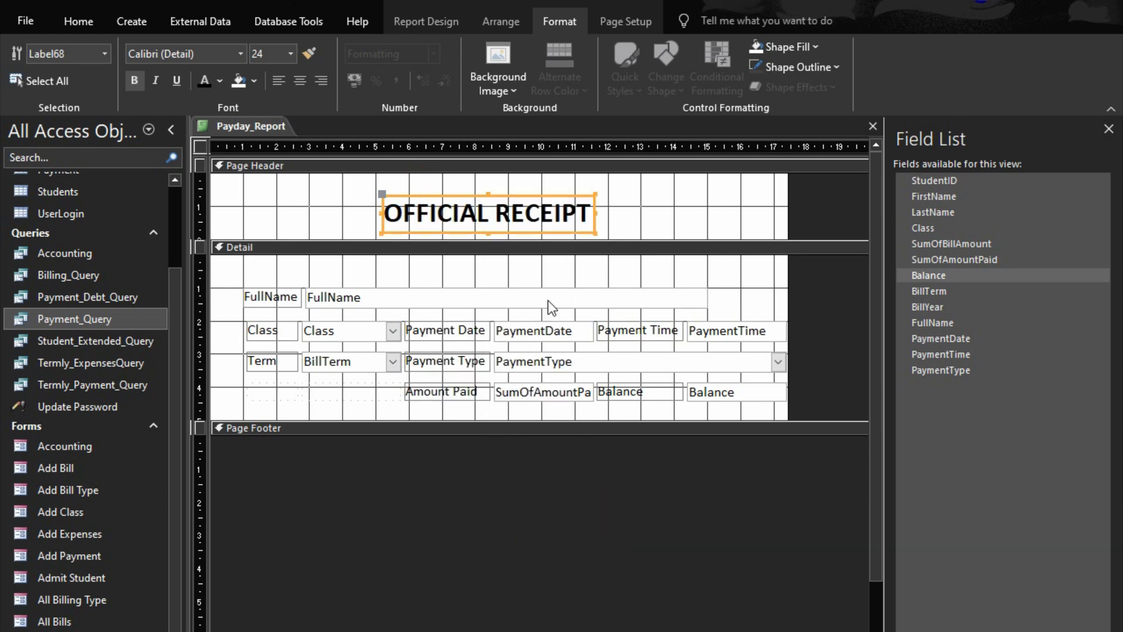
Nudge the OFFICIAL RECEIPT label upward so it sits near the upper edge of the Page Header
{"action": "key", "text": "Up"}
{"action": "key", "text": "Up"}
{"action": "key", "text": "Up"}
{"action": "key", "text": "Up"}
{"action": "key", "text": "Up"}
{"action": "key", "text": "Up"}
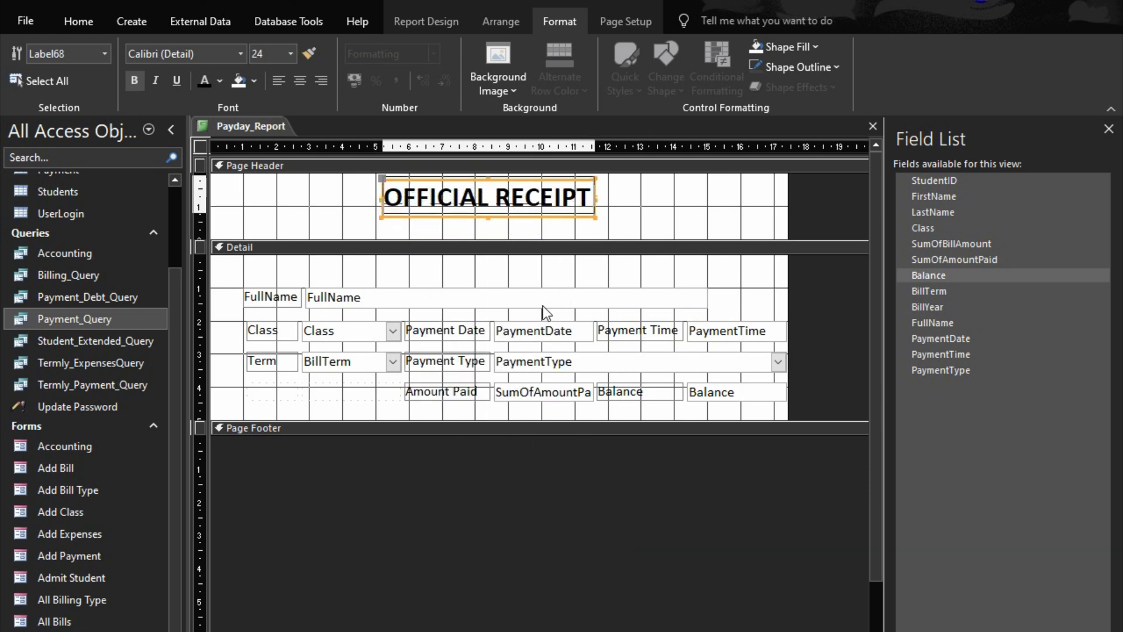
{"action": "key", "text": "Down"}
{"action": "key", "text": "Down"}
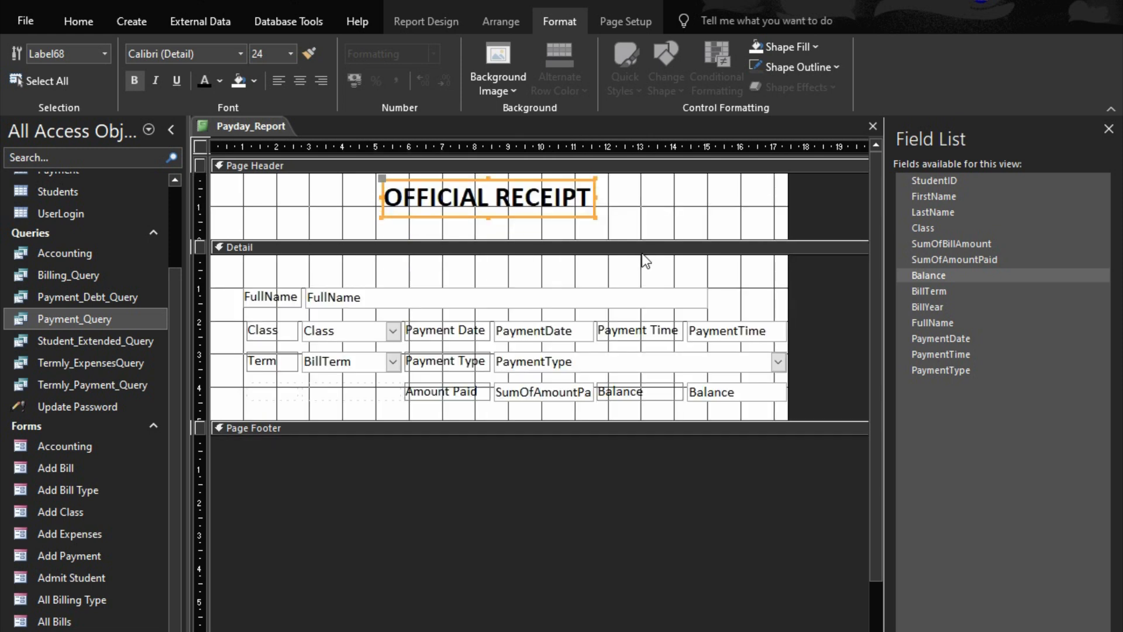
Close Payday_Report and save its design changes
{"action": "left_click", "coordinate": [665, 226]}
{"action": "left_click", "coordinate": [876, 127]}
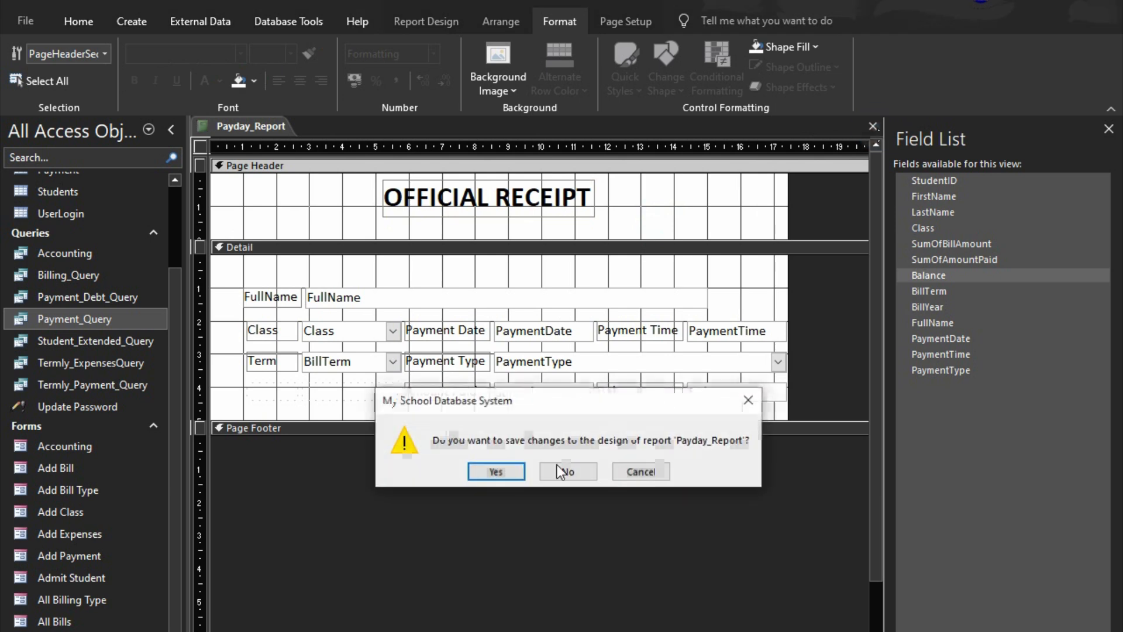
{"action": "left_click", "coordinate": [502, 472]}
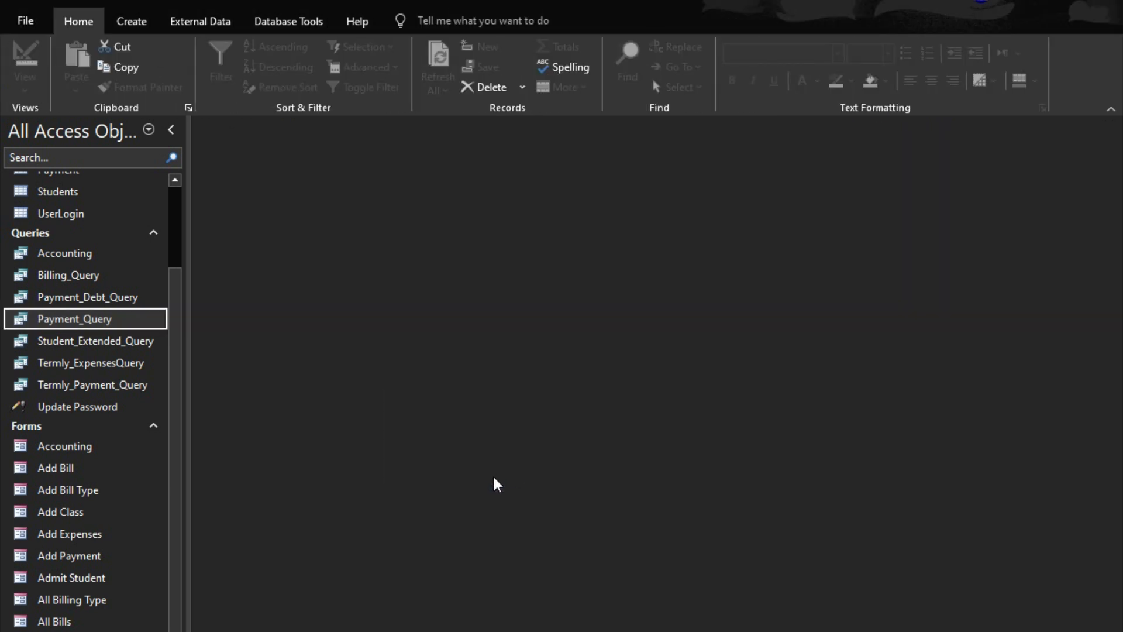
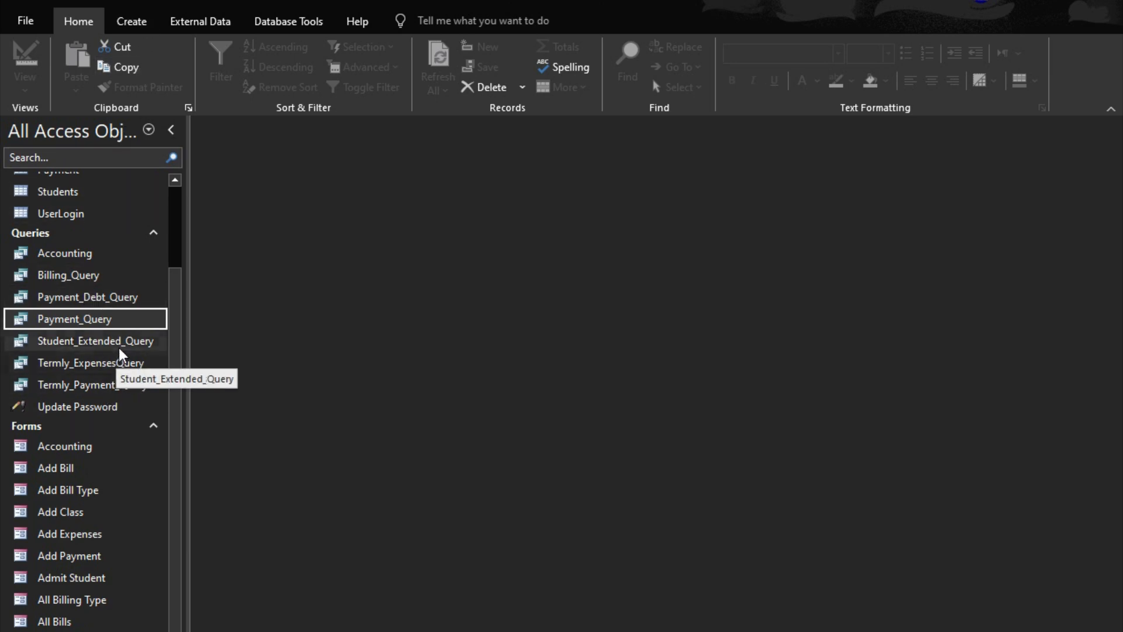
Open Payment_Debt_Query to review its fields and records, and close it
{"action": "double_click", "coordinate": [108, 296]}
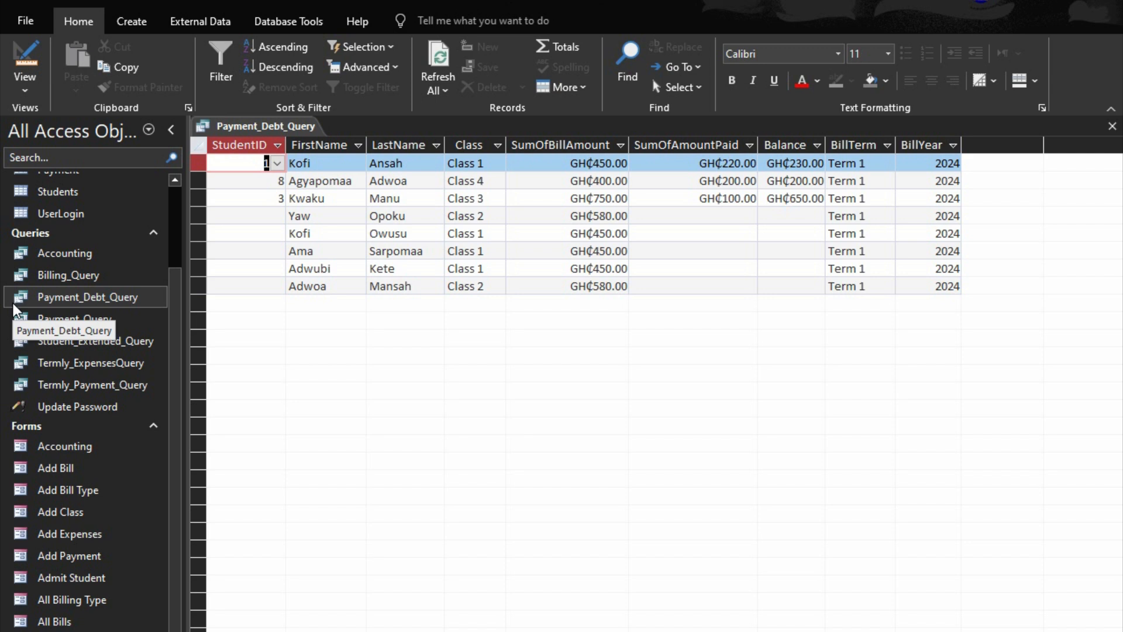
{"action": "left_click", "coordinate": [1112, 127]}
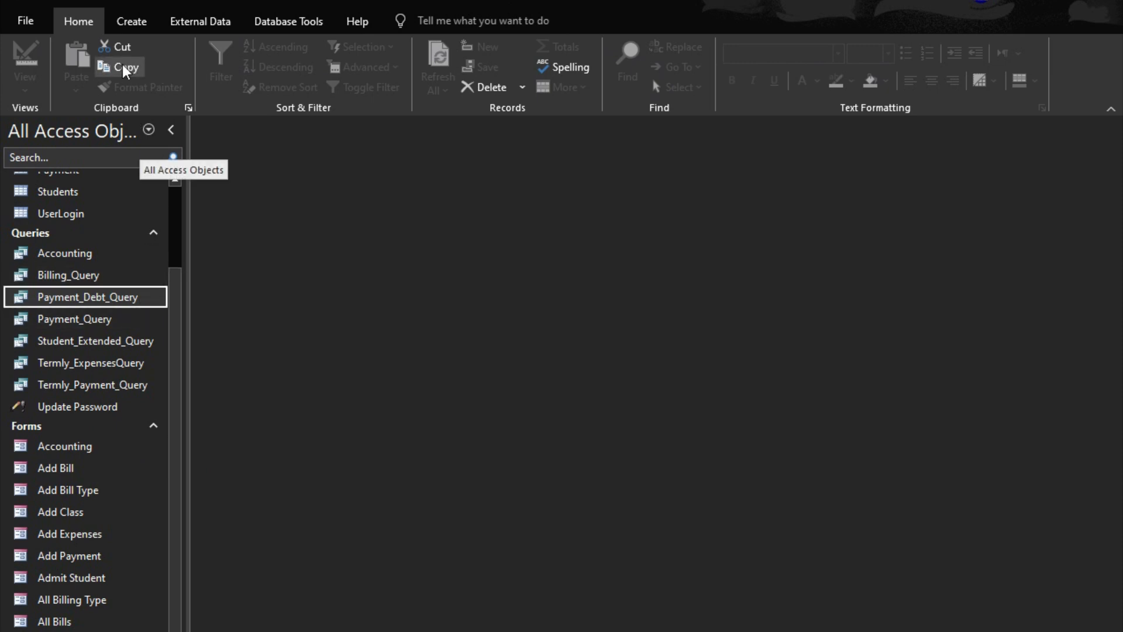
{"action": "left_click", "coordinate": [125, 24]}
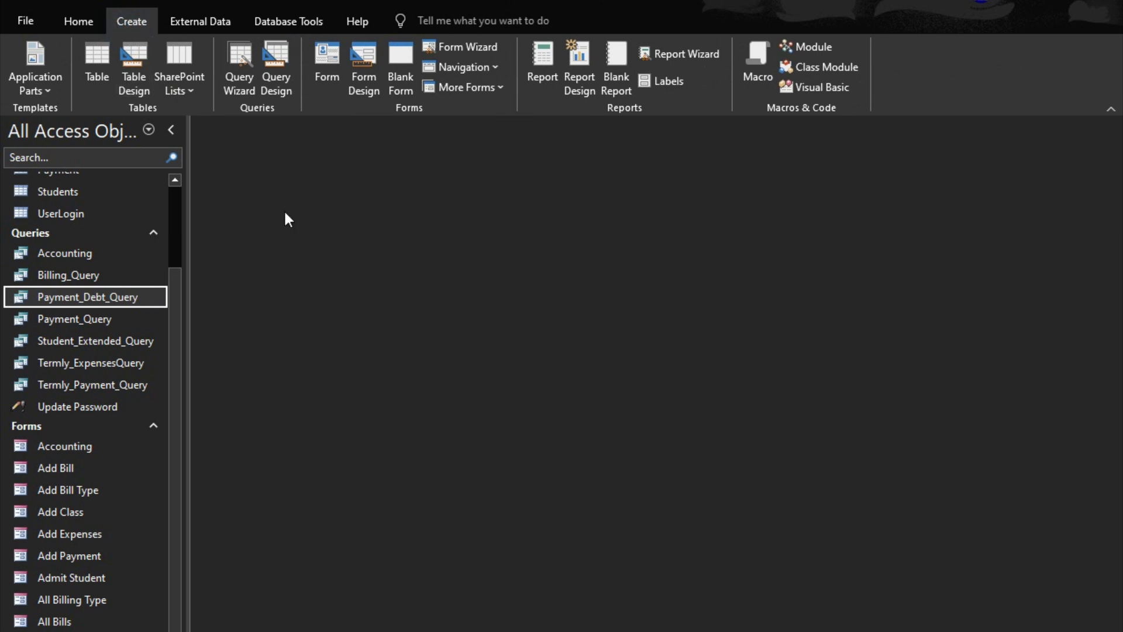
{"action": "left_click", "coordinate": [273, 64]}
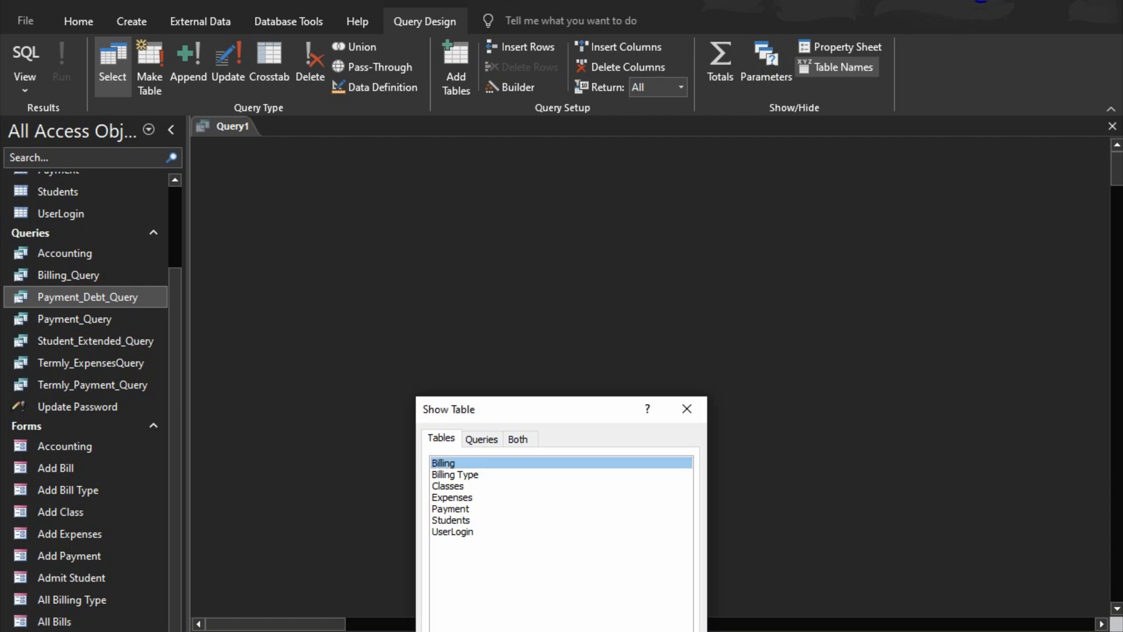
{"action": "key", "text": "Escape"}
{"action": "left_click", "coordinate": [1113, 127]}
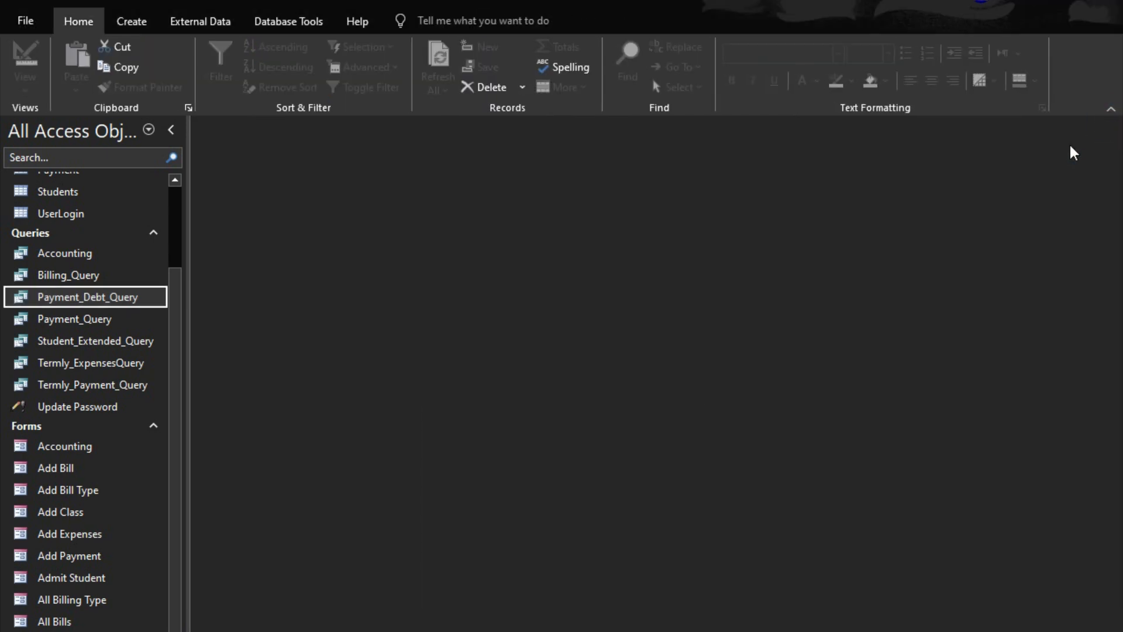
Duplicate Payment_Debt_Query as a new query named Payment_History
{"action": "double_click", "coordinate": [87, 301]}
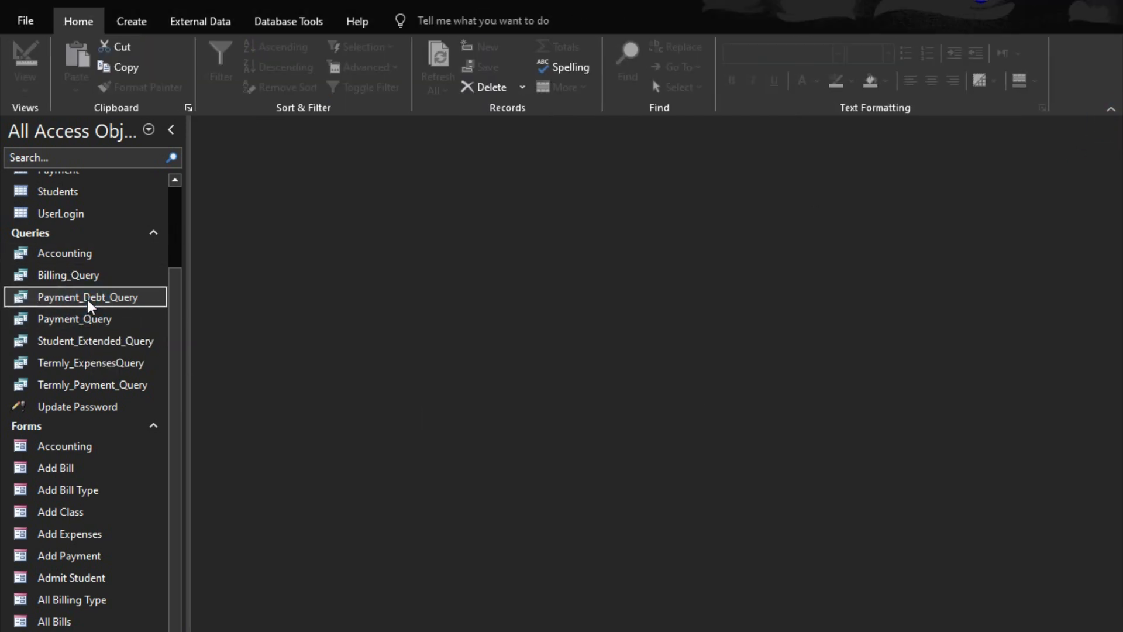
{"action": "key", "text": "ctrl+c"}
{"action": "key", "text": "ctrl+v"}
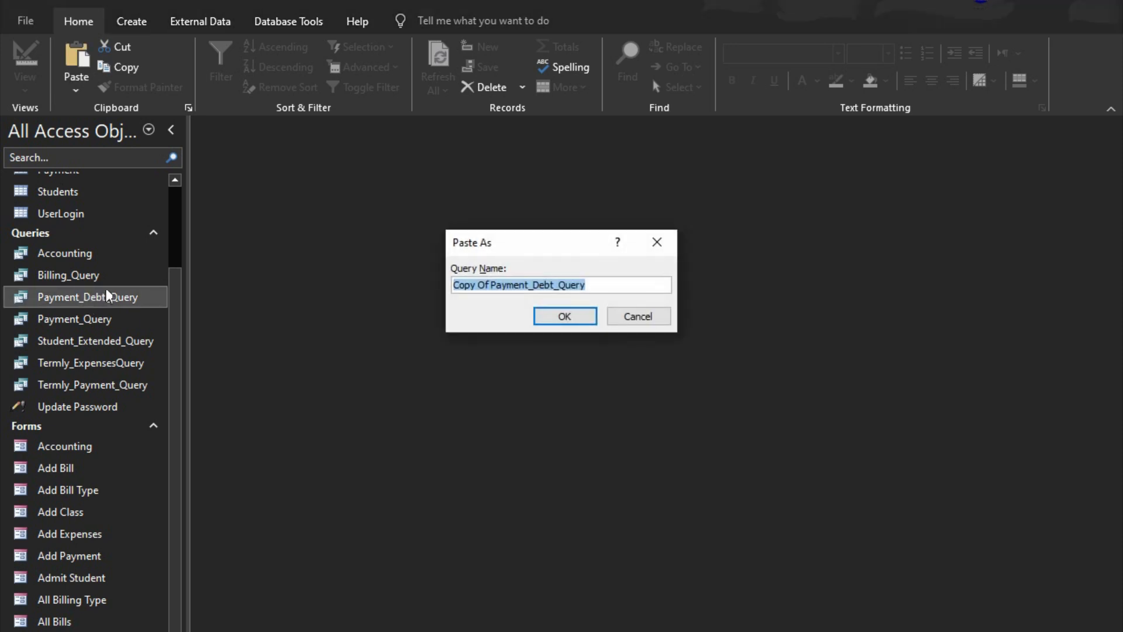
{"action": "type", "text": "Payment_"}
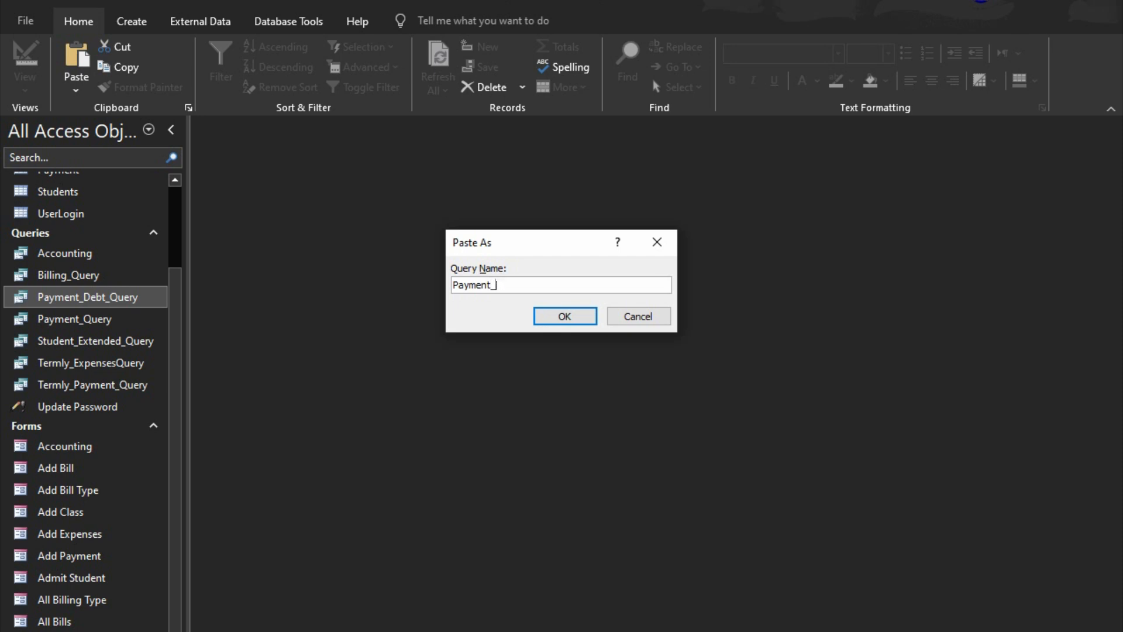
{"action": "type", "text": "History"}
{"action": "left_click", "coordinate": [539, 316]}
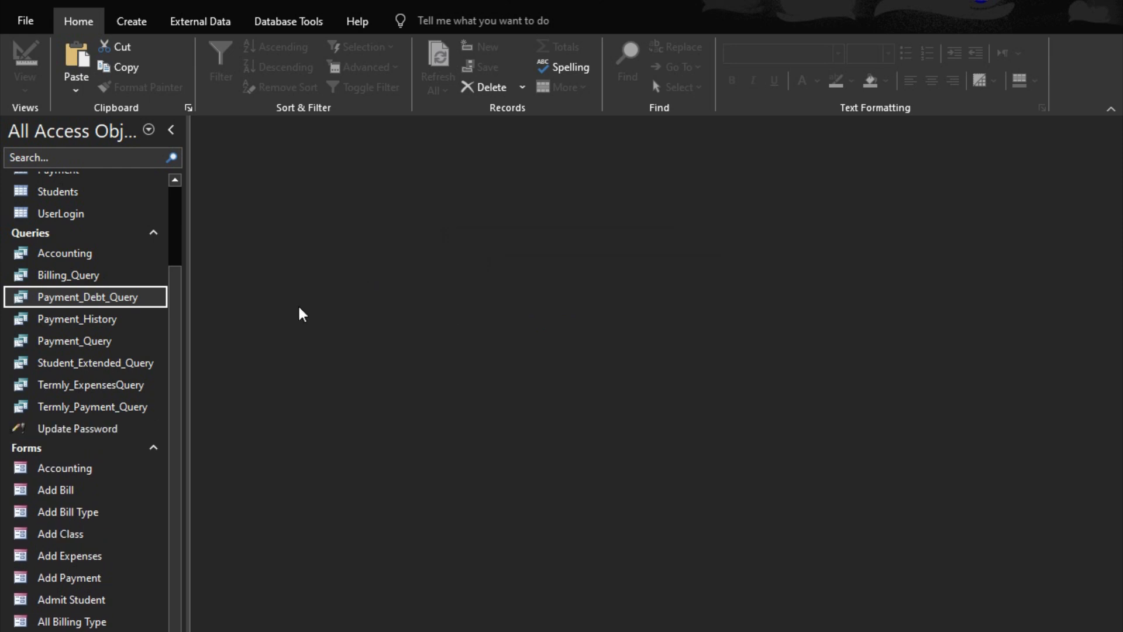
Remove the criteria from the AmountPaid column in the Payment_History query design, and save and close the query
{"action": "right_click", "coordinate": [104, 338]}
{"action": "left_click", "coordinate": [94, 321]}
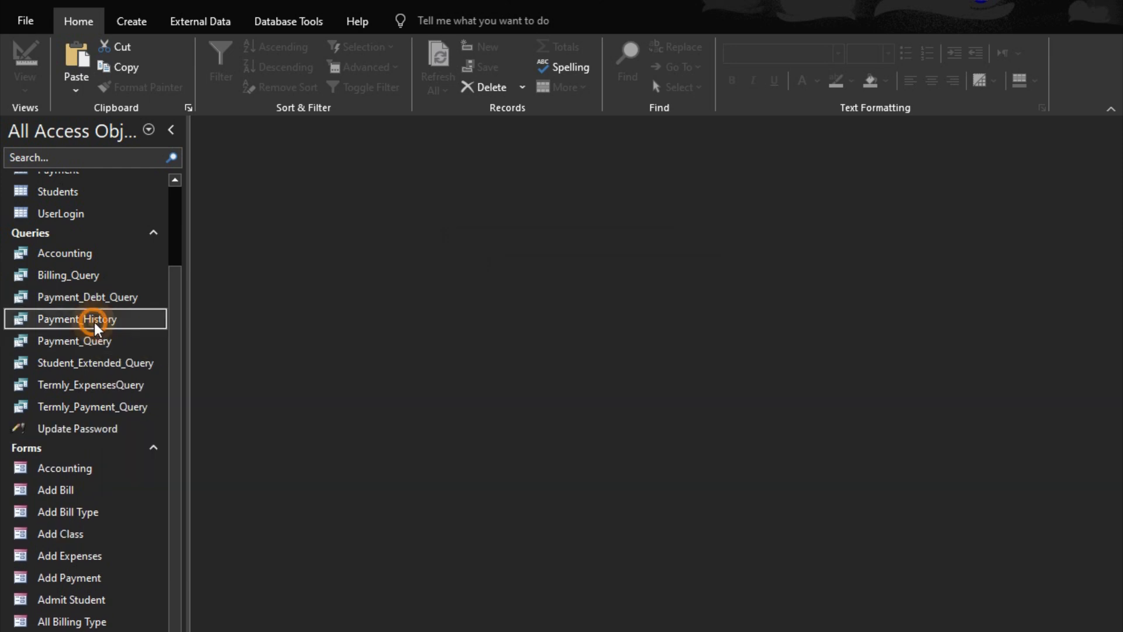
{"action": "right_click", "coordinate": [93, 321]}
{"action": "left_click", "coordinate": [193, 353]}
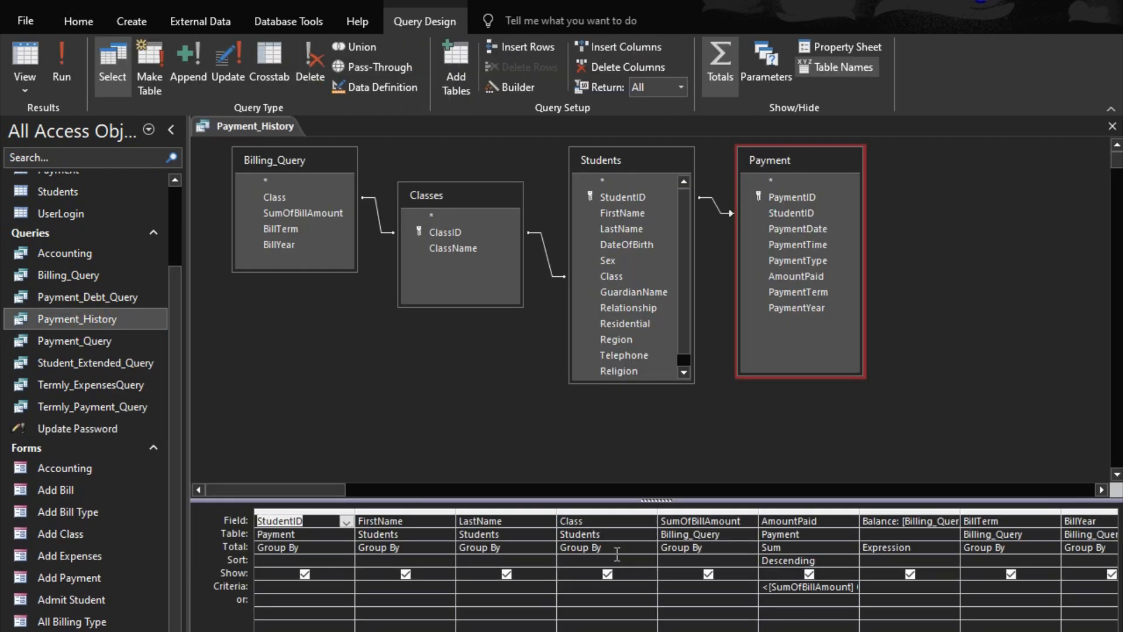
{"action": "left_click", "coordinate": [727, 593]}
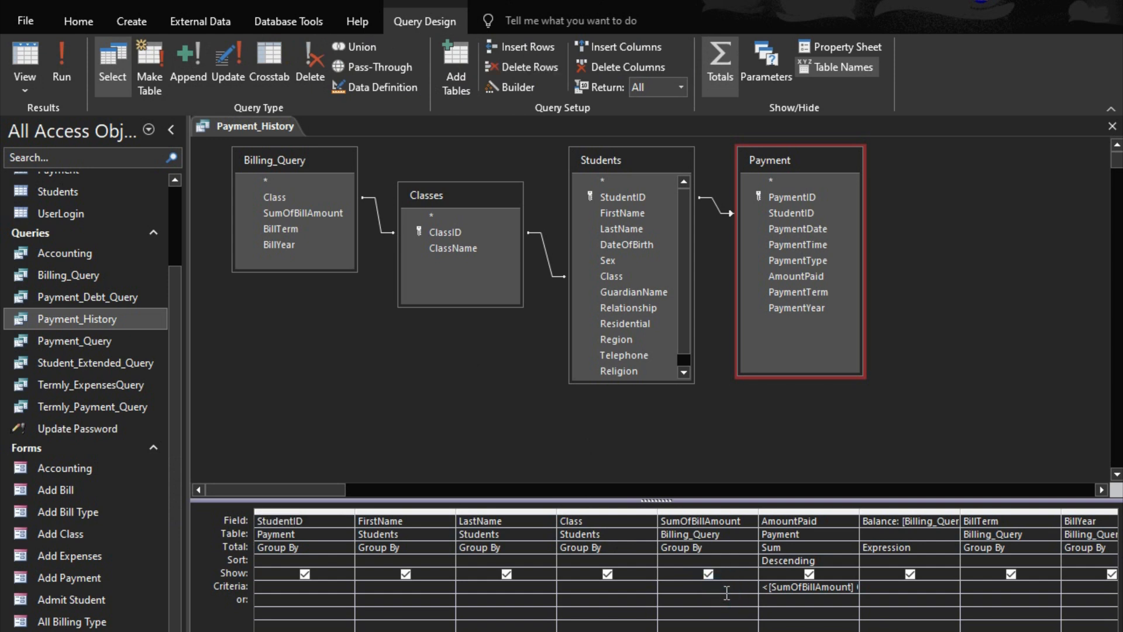
{"action": "key", "text": "Tab"}
{"action": "key", "text": "Delete"}
{"action": "left_click", "coordinate": [713, 611]}
{"action": "left_click", "coordinate": [1112, 125]}
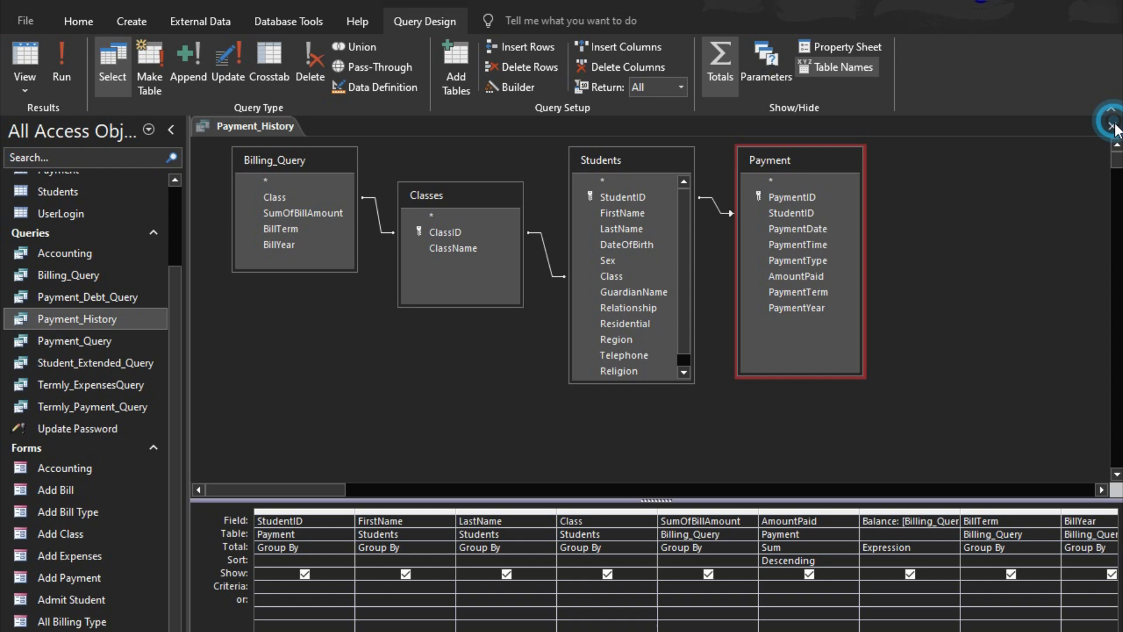
{"action": "left_click", "coordinate": [504, 471]}
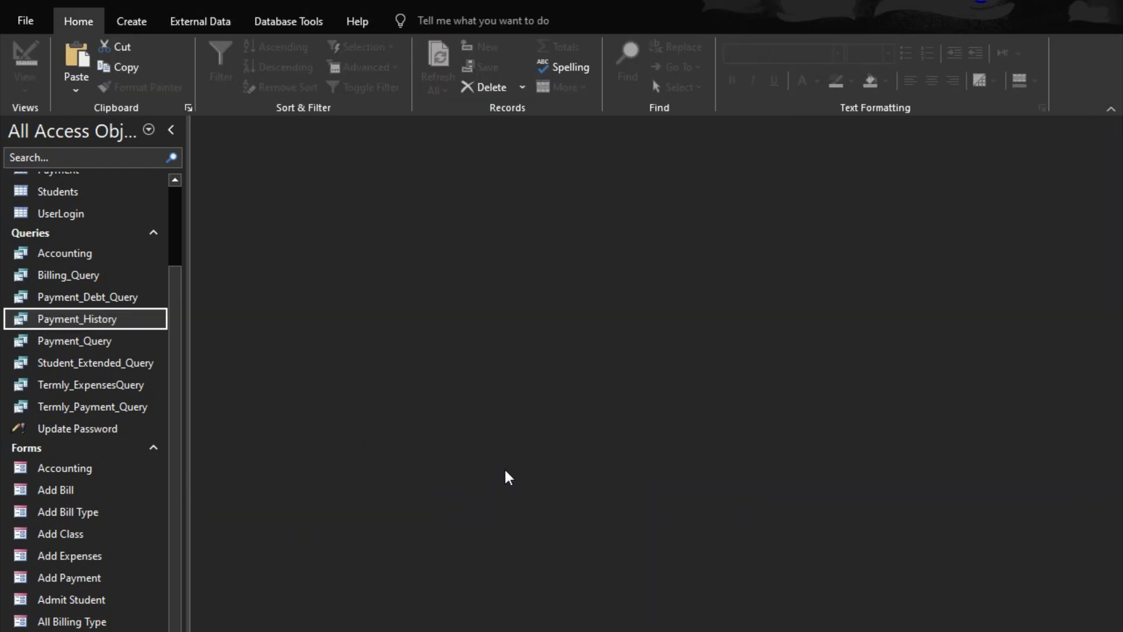
Add PaymentDate, PaymentTime and PaymentType from the Payment table to Payment_History, and save and close the query
{"action": "left_click", "coordinate": [56, 320]}
{"action": "double_click", "coordinate": [56, 320]}
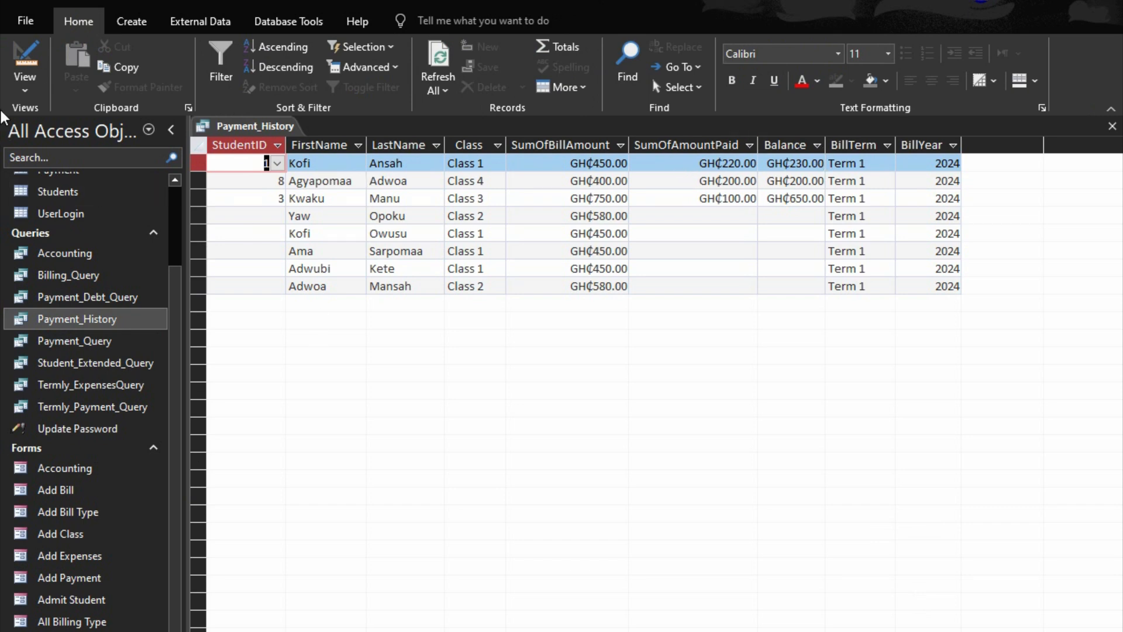
{"action": "left_click", "coordinate": [25, 58]}
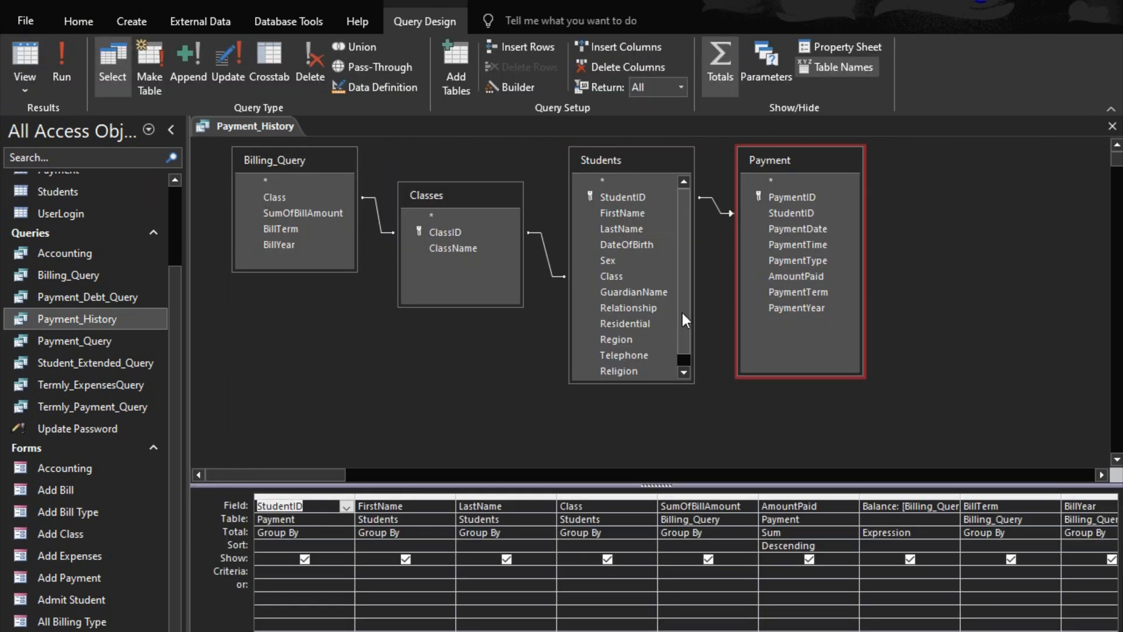
{"action": "left_click", "coordinate": [785, 230]}
{"action": "double_click", "coordinate": [786, 230]}
{"action": "left_click", "coordinate": [780, 240]}
{"action": "double_click", "coordinate": [778, 243]}
{"action": "double_click", "coordinate": [792, 262]}
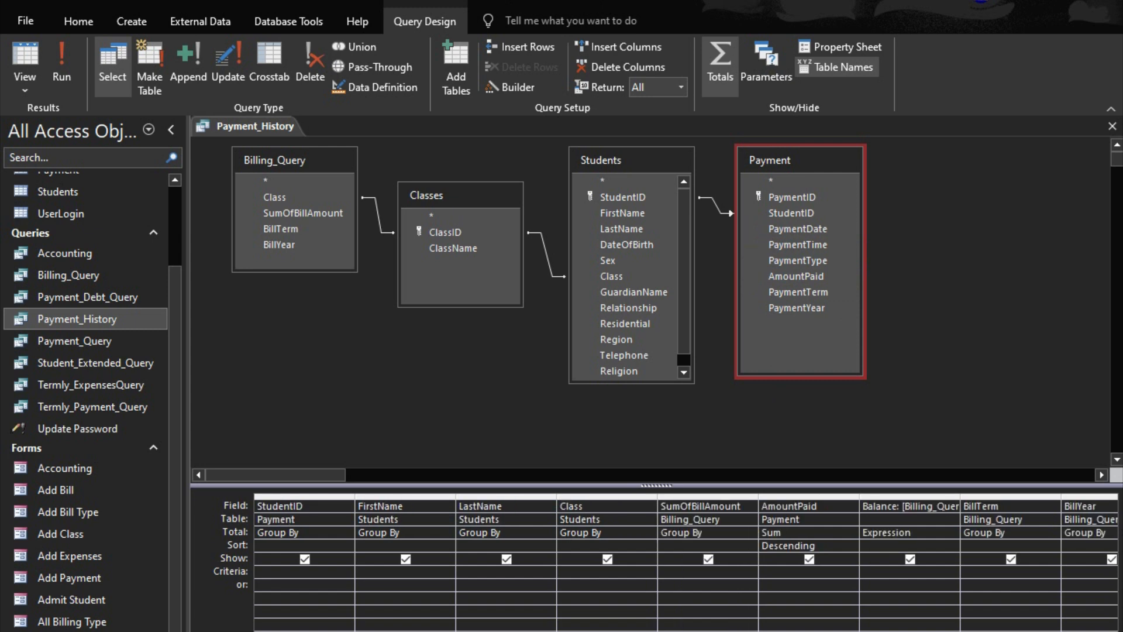
{"action": "scroll", "coordinate": [686, 562], "scroll_direction": "right", "scroll_amount": 8}
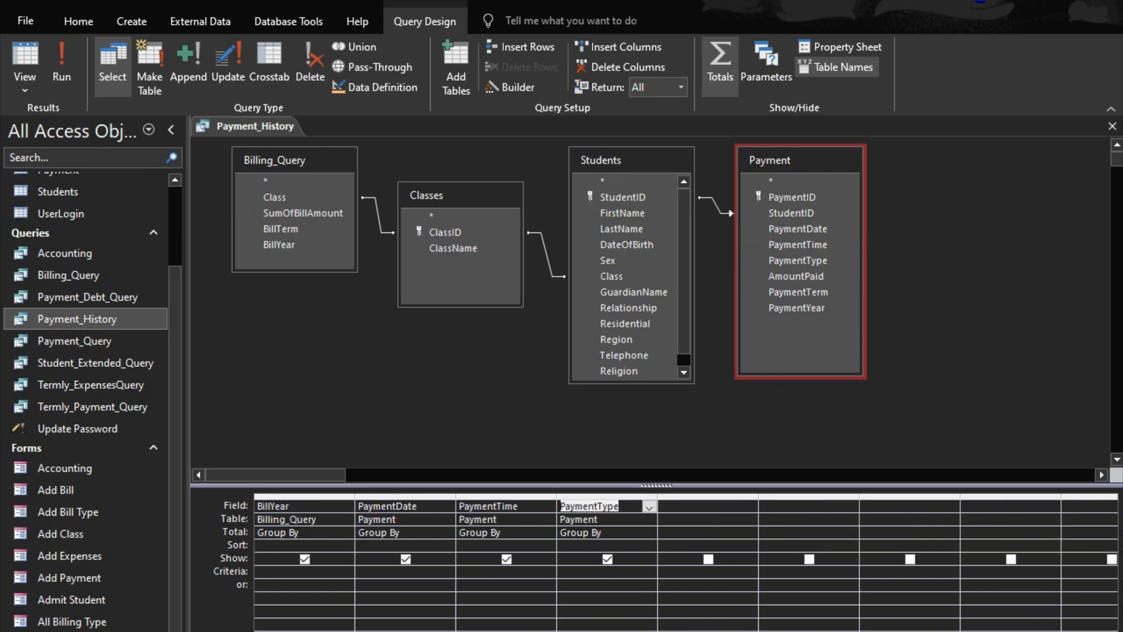
{"action": "left_click", "coordinate": [1113, 126]}
{"action": "left_click", "coordinate": [497, 471]}
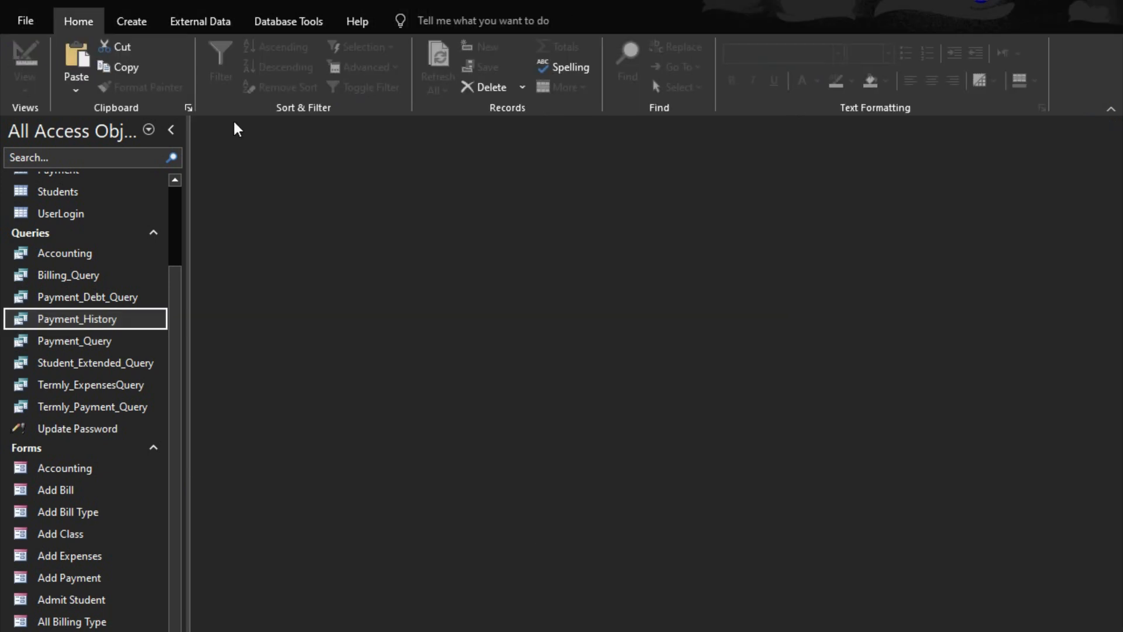
Create a blank report in Design view and set its record source to Payment_History
{"action": "left_click", "coordinate": [132, 21]}
{"action": "left_click", "coordinate": [575, 82]}
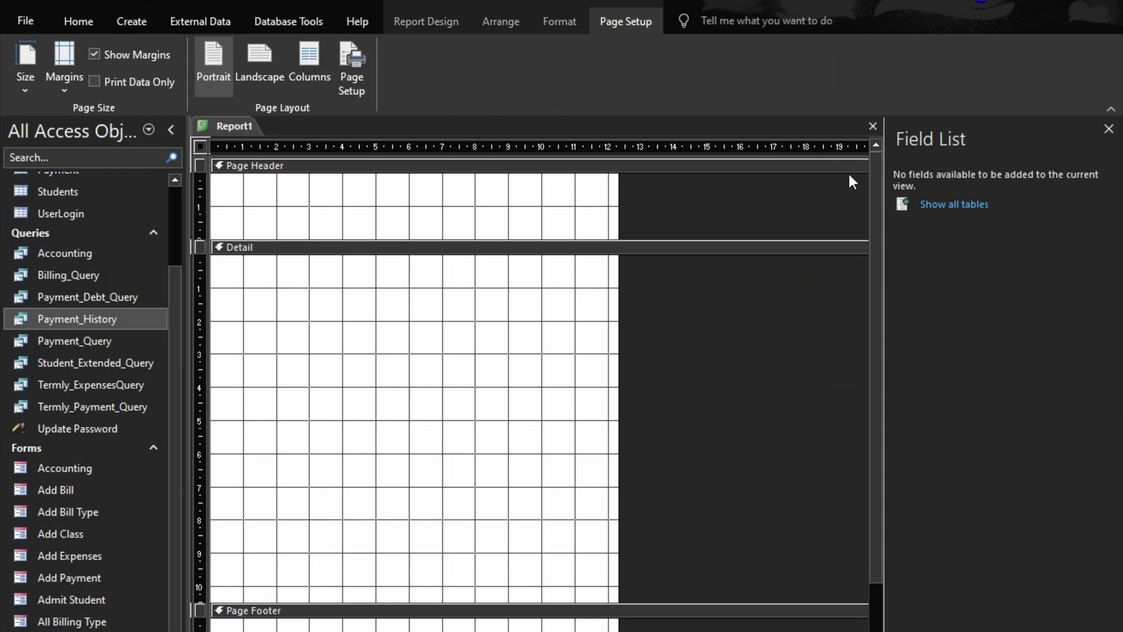
{"action": "double_click", "coordinate": [651, 341]}
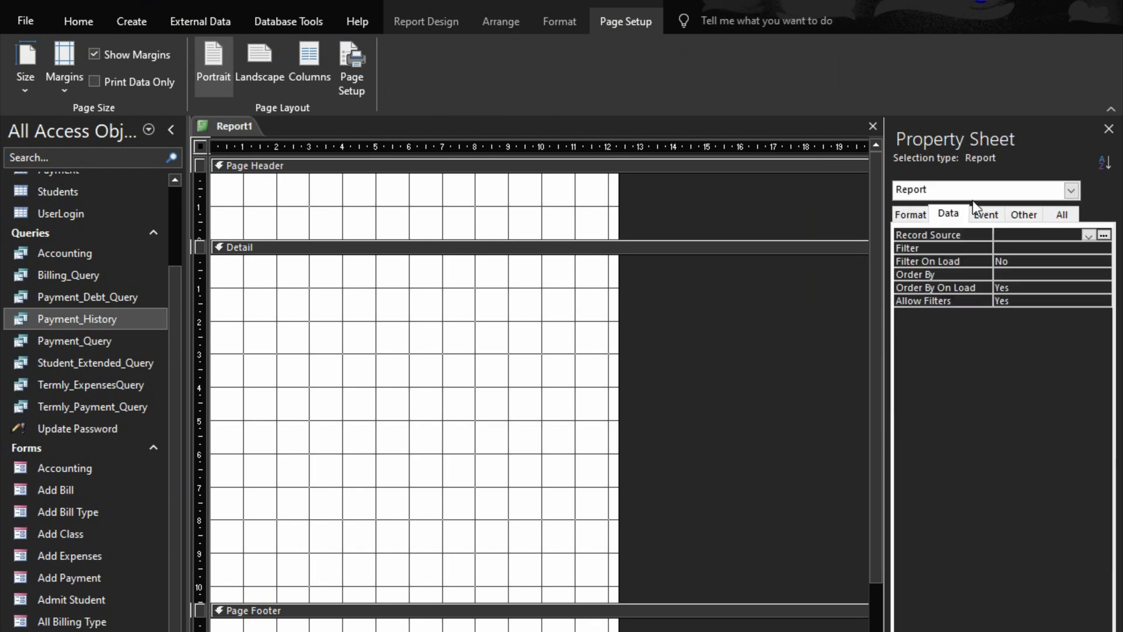
{"action": "left_click", "coordinate": [1089, 236]}
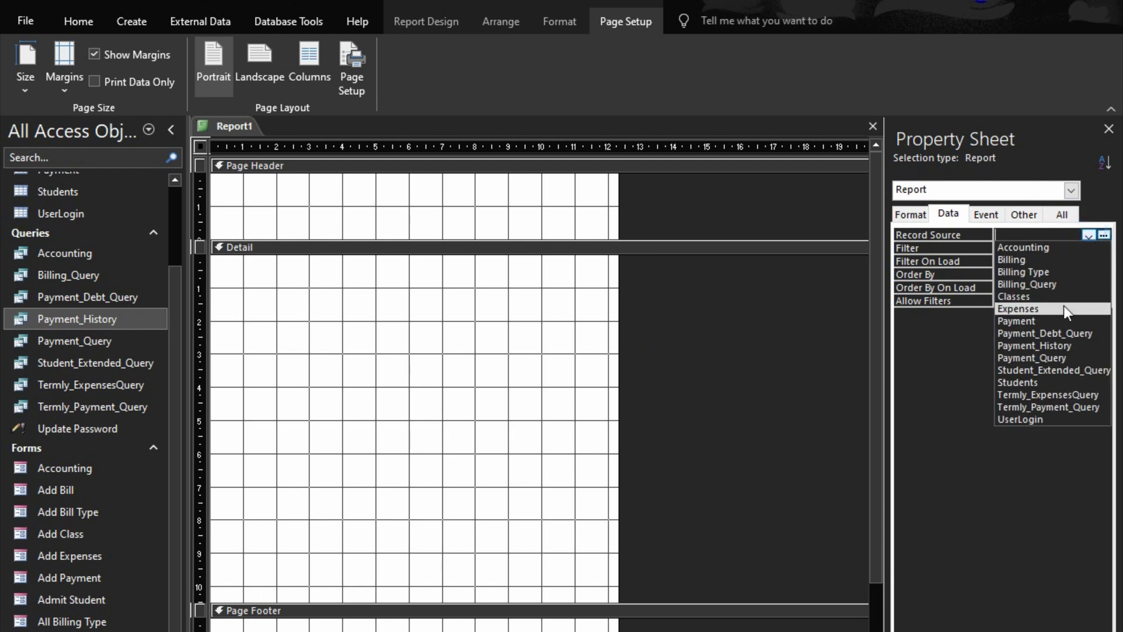
{"action": "left_click", "coordinate": [1057, 348]}
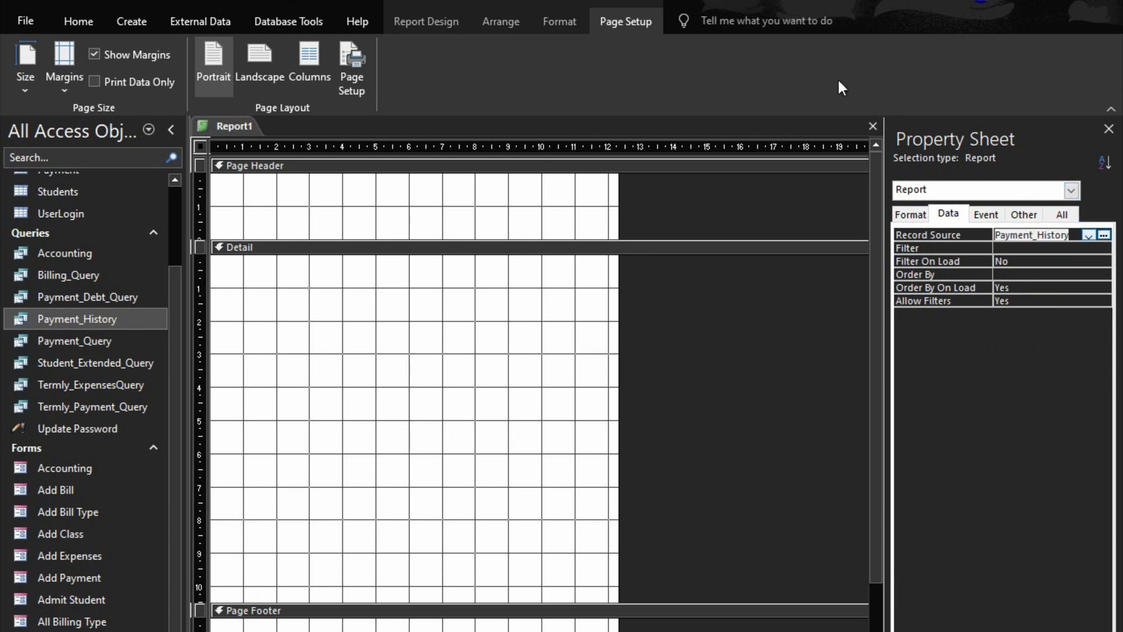
Show the list of Payment_History fields available for the new report
{"action": "left_click", "coordinate": [424, 21]}
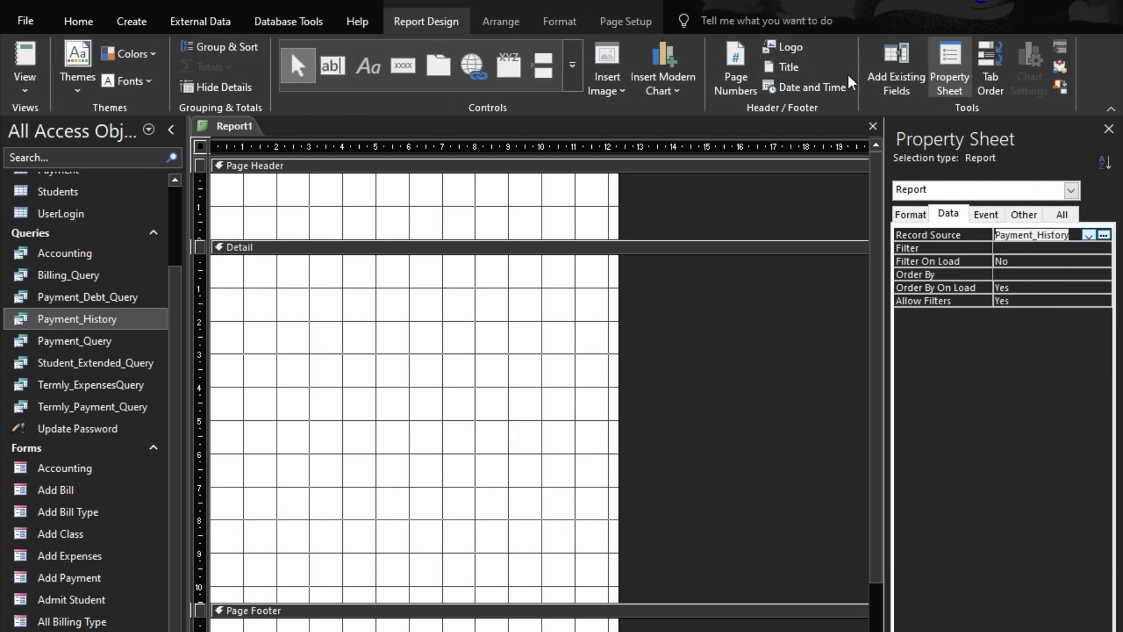
{"action": "left_click", "coordinate": [896, 69]}
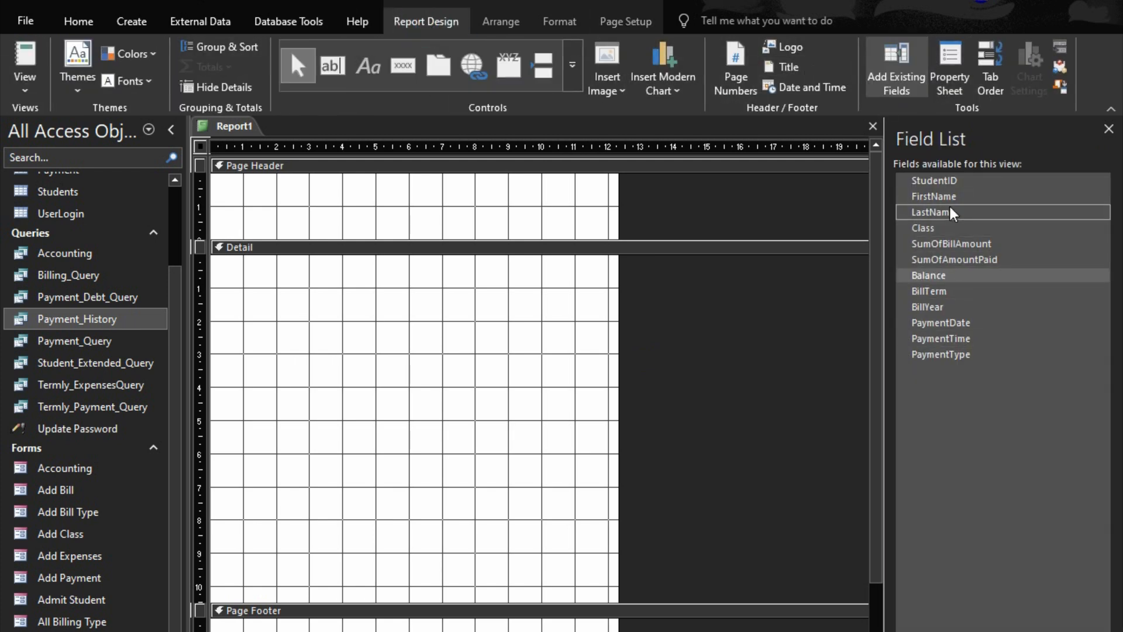
{"action": "left_click", "coordinate": [932, 273]}
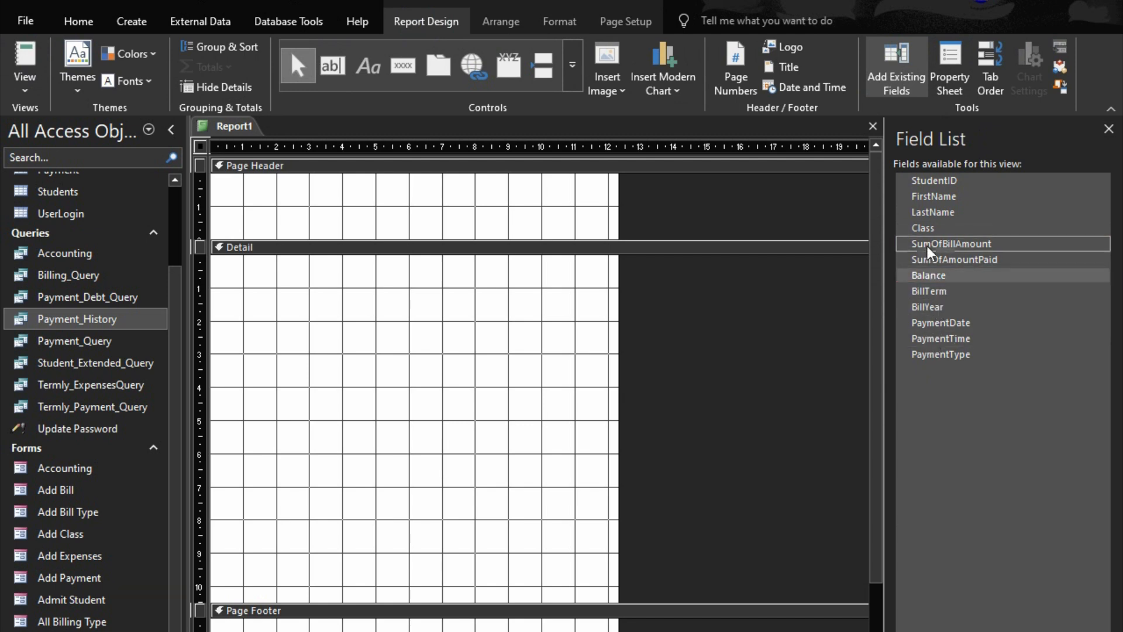
Add the calculated field FullName: FirstName & " " & LastName to the Payment_History query design, in the column after PaymentType
{"action": "right_click", "coordinate": [61, 329]}
{"action": "left_click", "coordinate": [94, 363]}
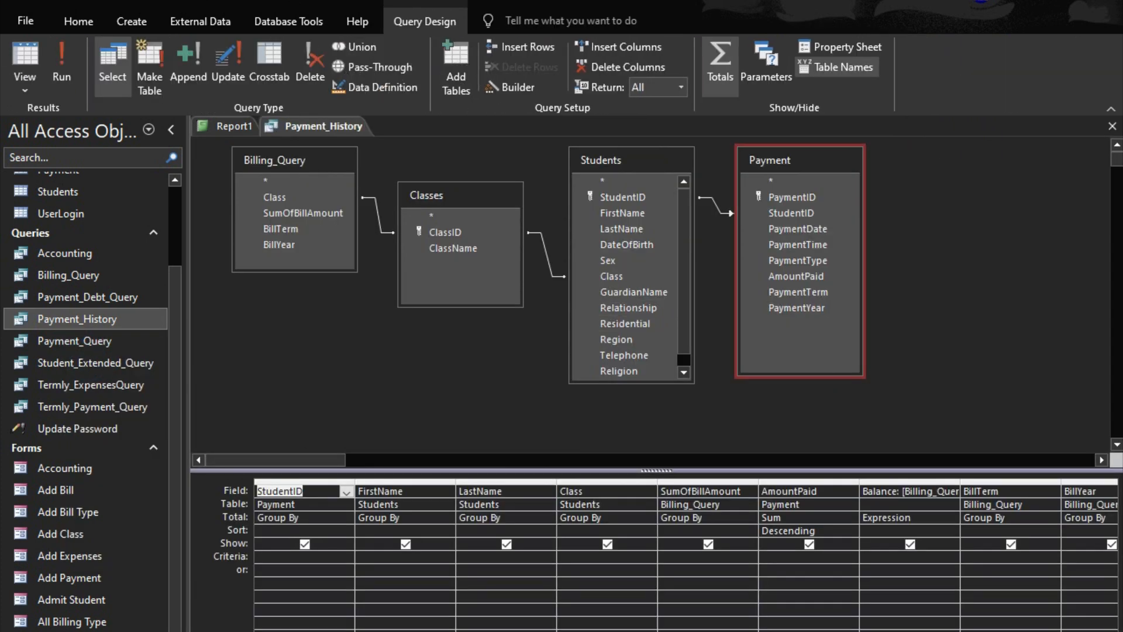
{"action": "scroll", "coordinate": [685, 556], "scroll_direction": "right", "scroll_amount": 8}
{"action": "left_click", "coordinate": [685, 491]}
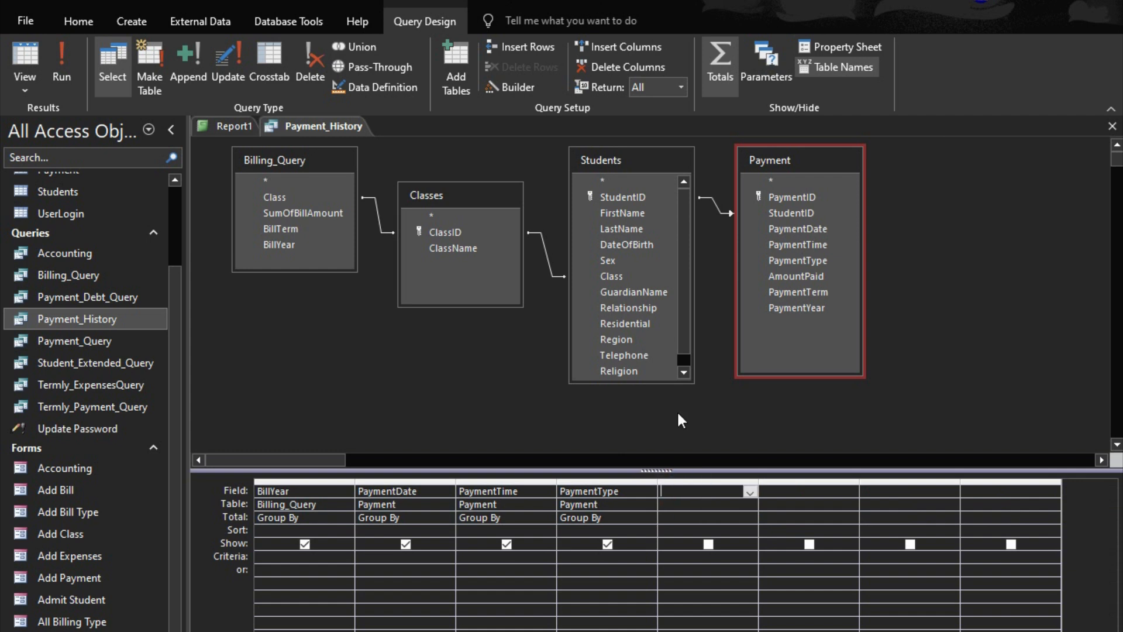
{"action": "right_click", "coordinate": [691, 494]}
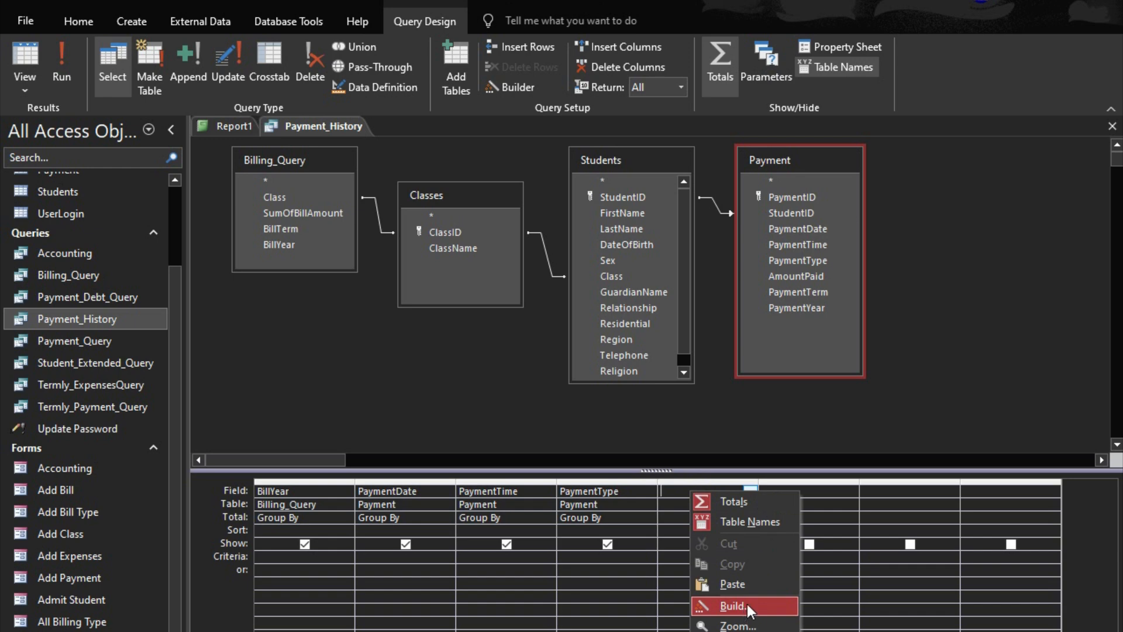
{"action": "left_click", "coordinate": [738, 625]}
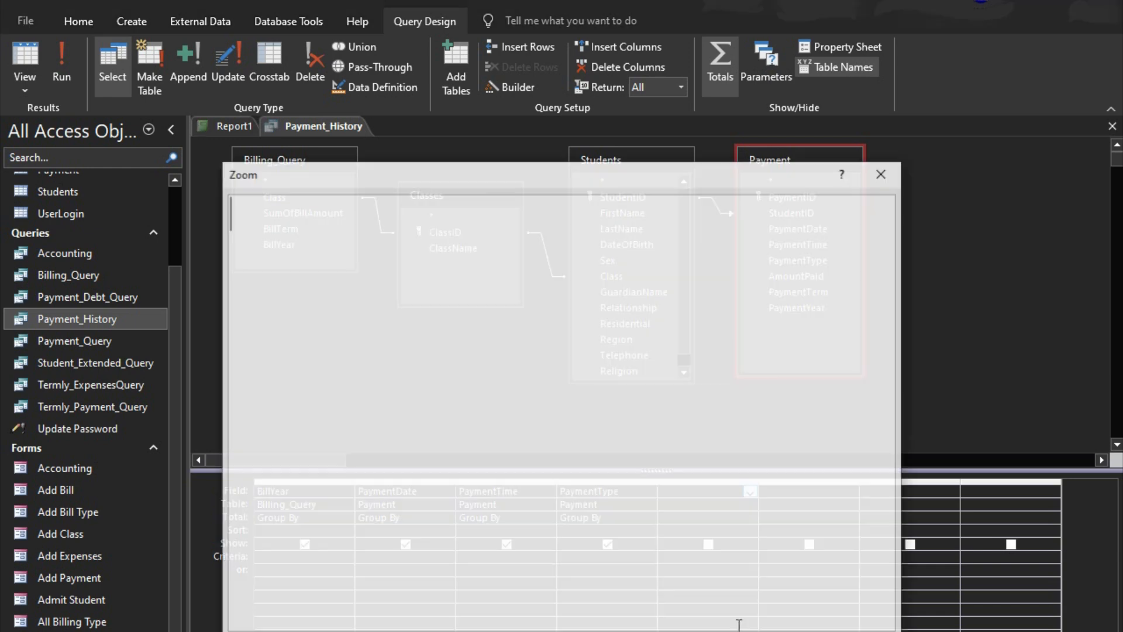
{"action": "type", "text": "Gu"}
{"action": "key", "text": "BackSpace"}
{"action": "key", "text": "BackSpace"}
{"action": "type", "text": "Fuy"}
{"action": "key", "text": "BackSpace"}
{"action": "type", "text": "llName:"}
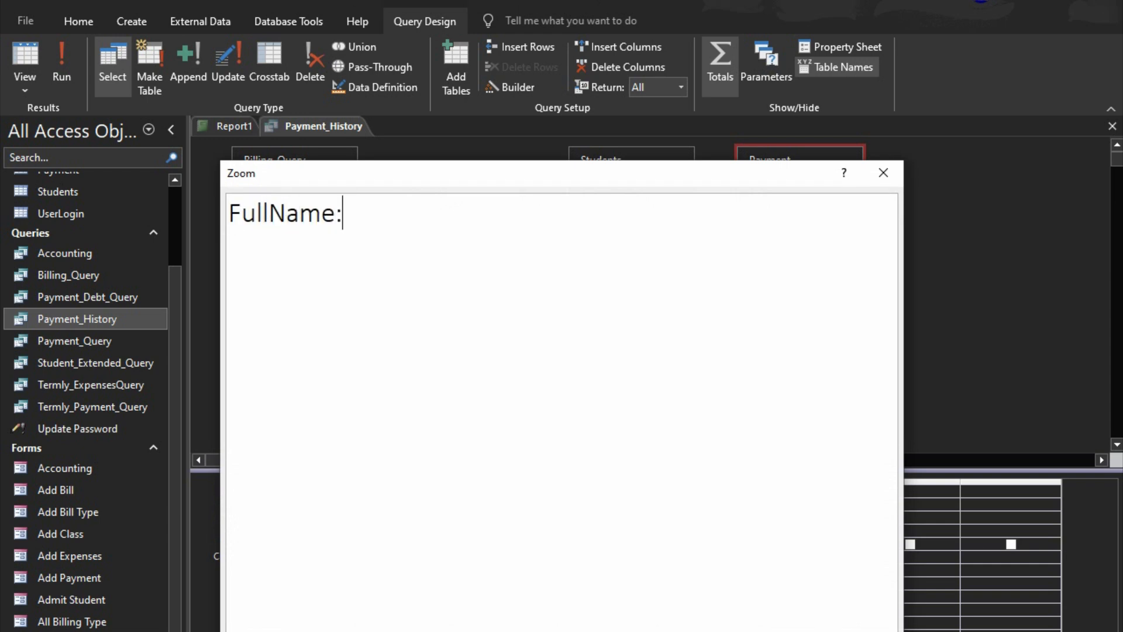
{"action": "type", "text": " First"}
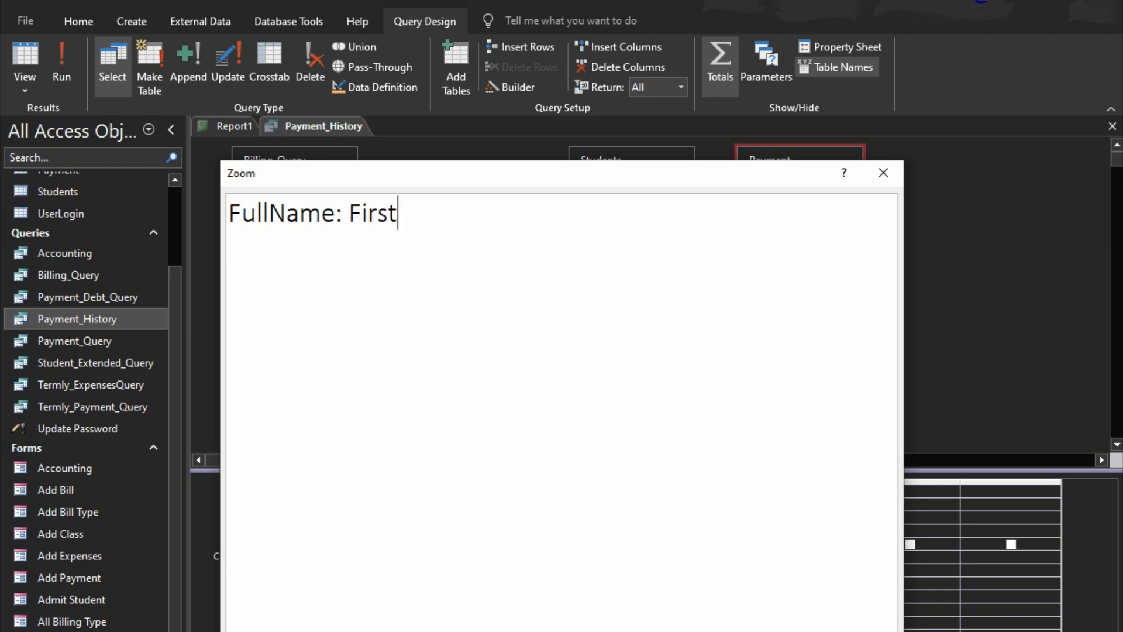
{"action": "type", "text": "Name & "}
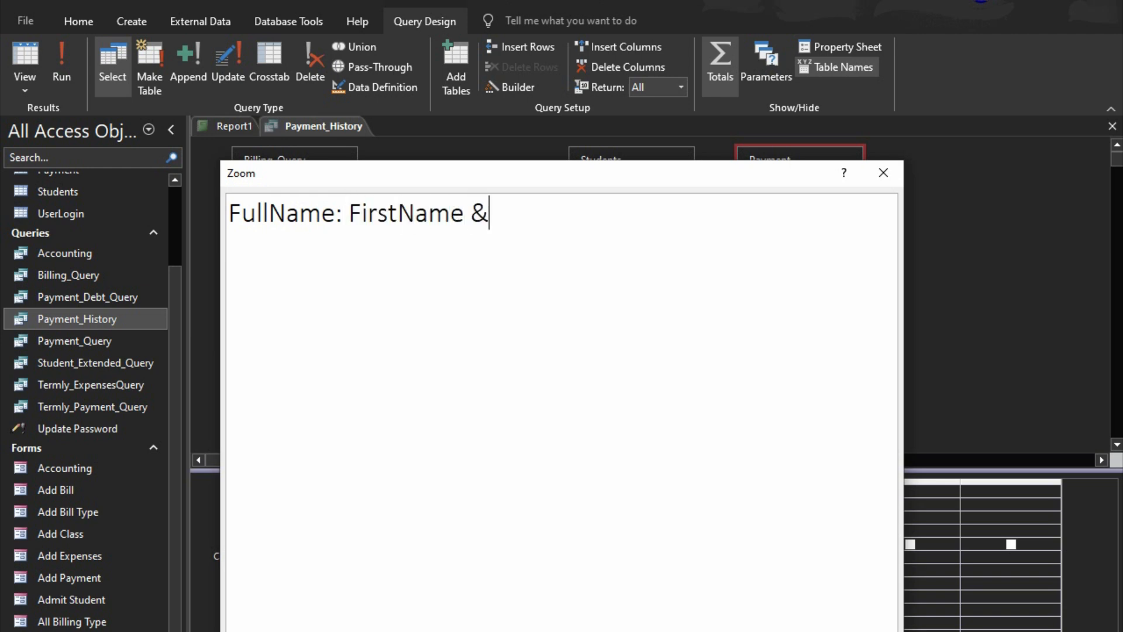
{"action": "type", "text": "\" \" & LastName"}
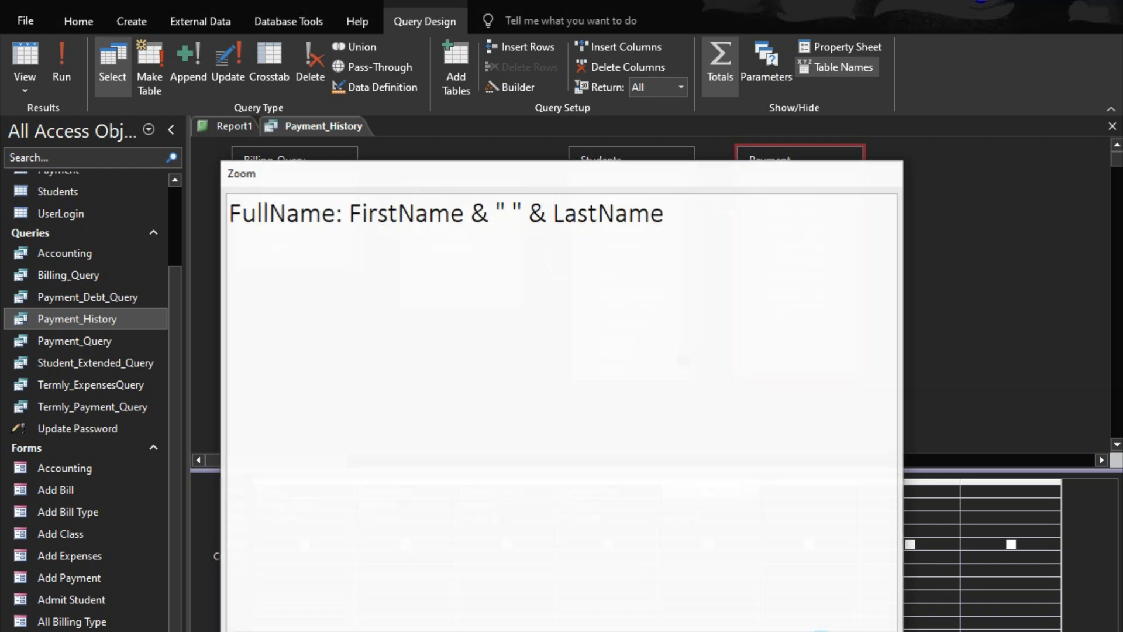
{"action": "left_click", "coordinate": [884, 173]}
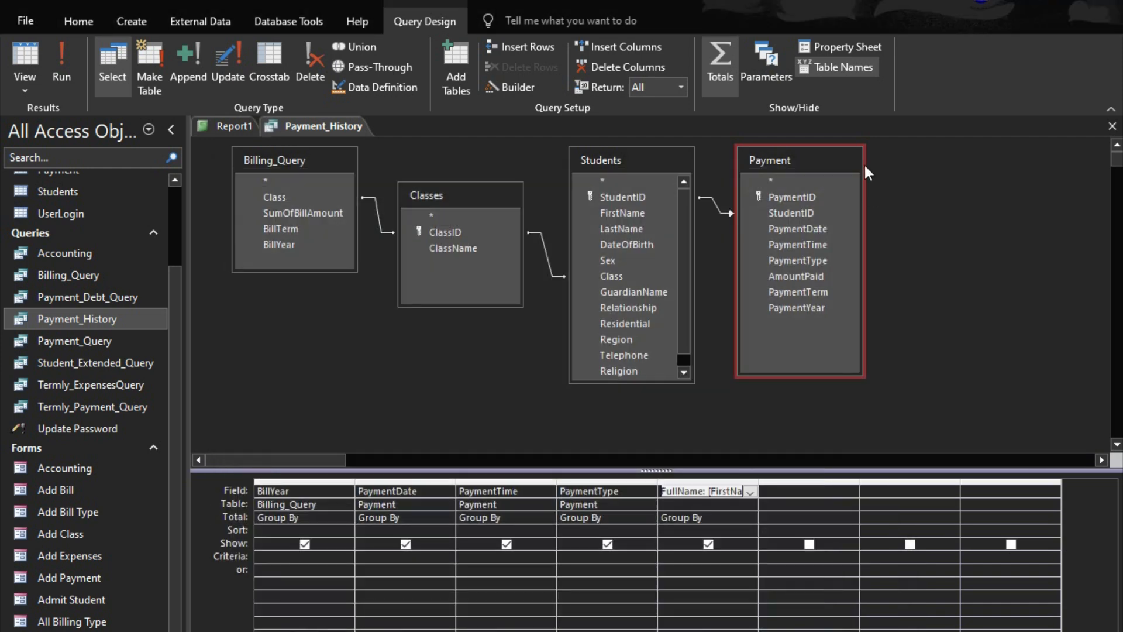
Run the Payment_History query to check the FullName column, and close it with its design changes saved
{"action": "left_click", "coordinate": [63, 64]}
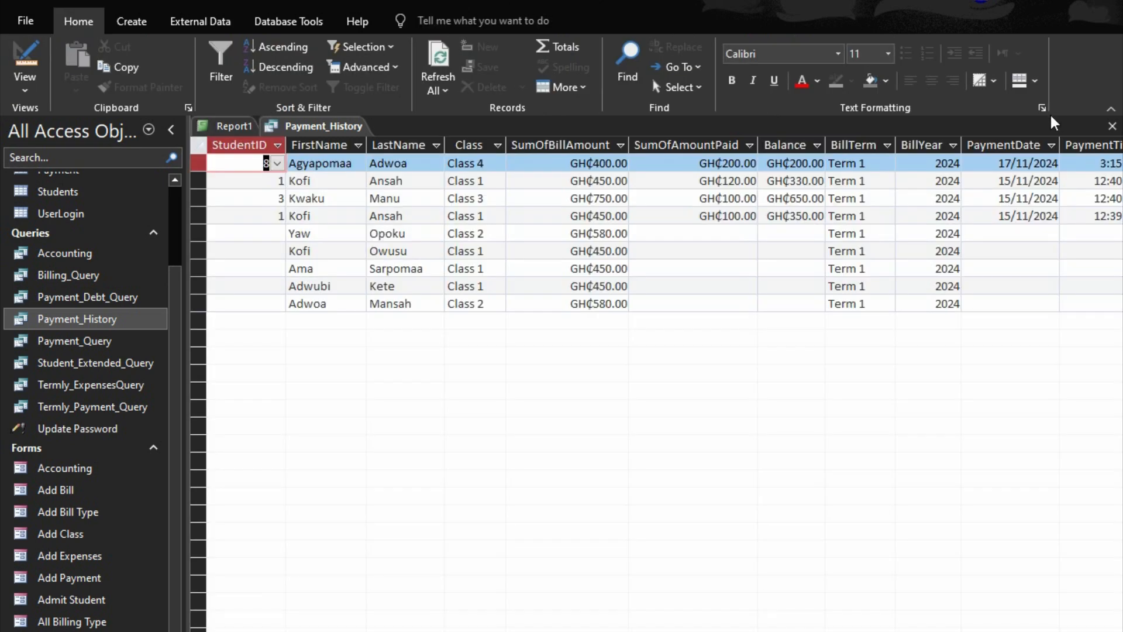
{"action": "scroll", "coordinate": [656, 375], "scroll_direction": "right", "scroll_amount": 10}
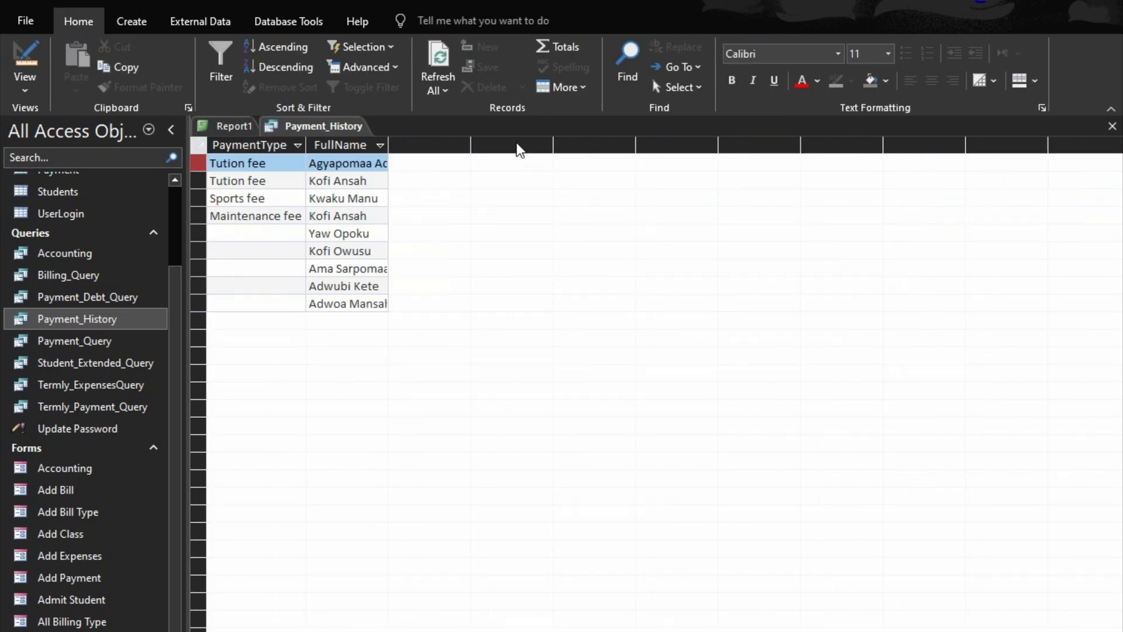
{"action": "left_click", "coordinate": [1113, 126]}
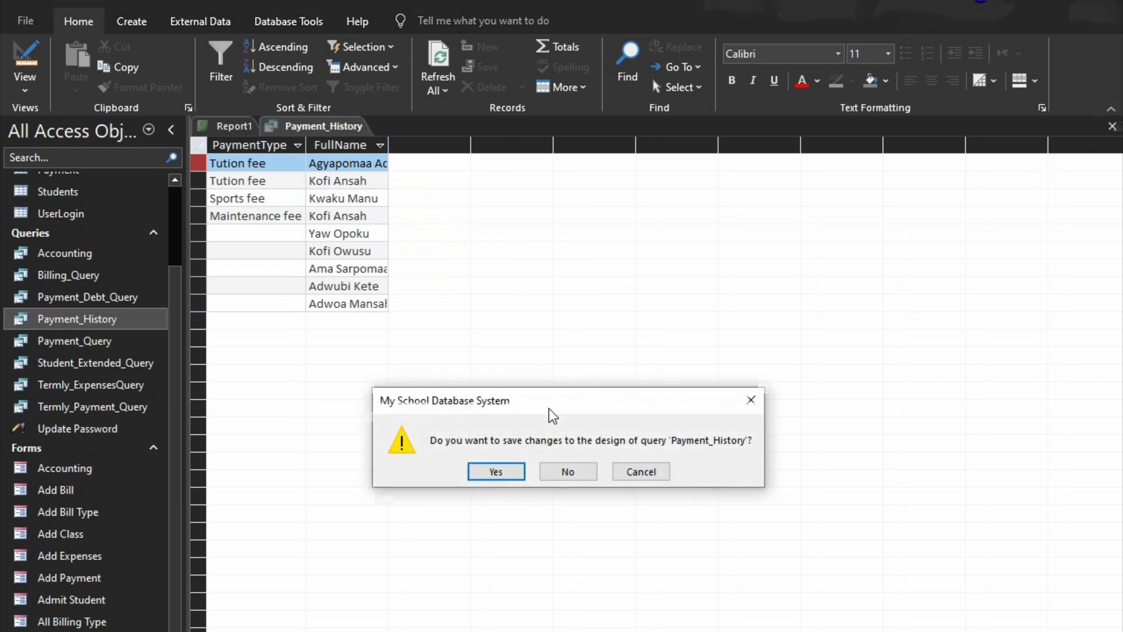
{"action": "left_click", "coordinate": [492, 472]}
Add PaymentDate, PaymentTime, PaymentType, SumOfAmountPaid, Balance and BillTerm to the report's Detail section
{"action": "left_click_drag", "start_coordinate": [935, 368], "coordinate": [345, 305]}
{"action": "left_click", "coordinate": [342, 313]}
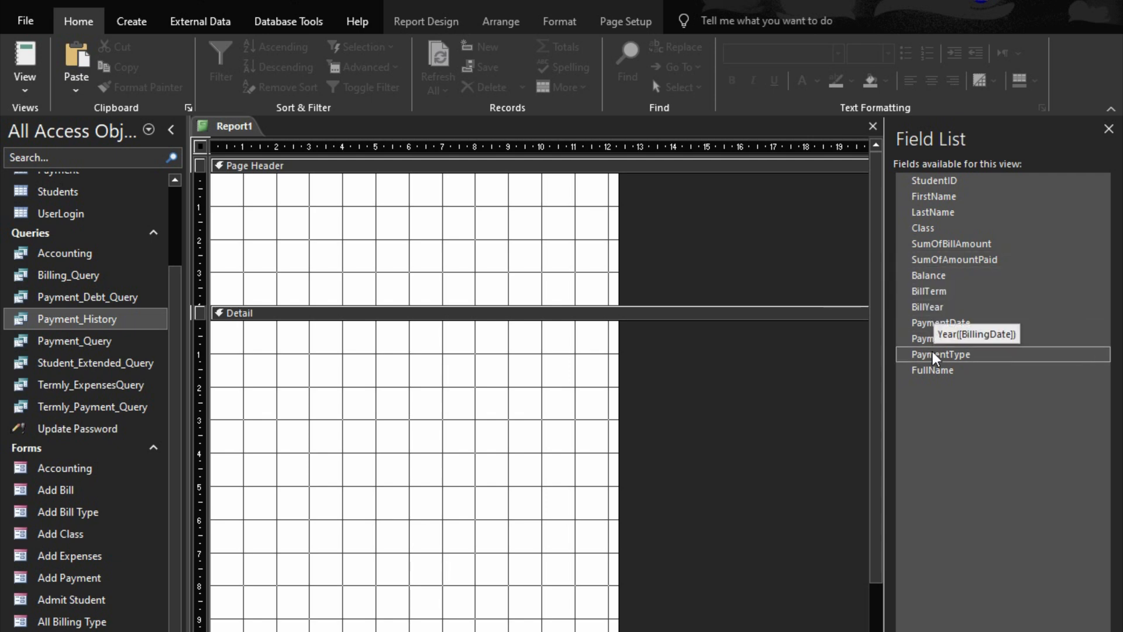
{"action": "left_click", "coordinate": [946, 330]}
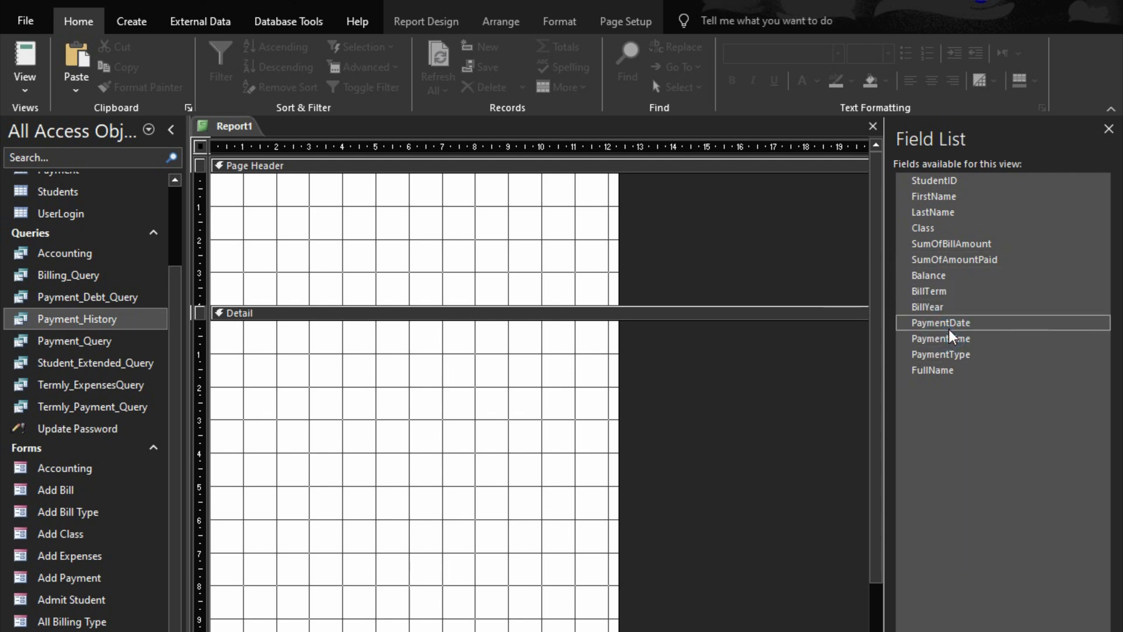
{"action": "double_click", "coordinate": [951, 325]}
{"action": "double_click", "coordinate": [948, 340]}
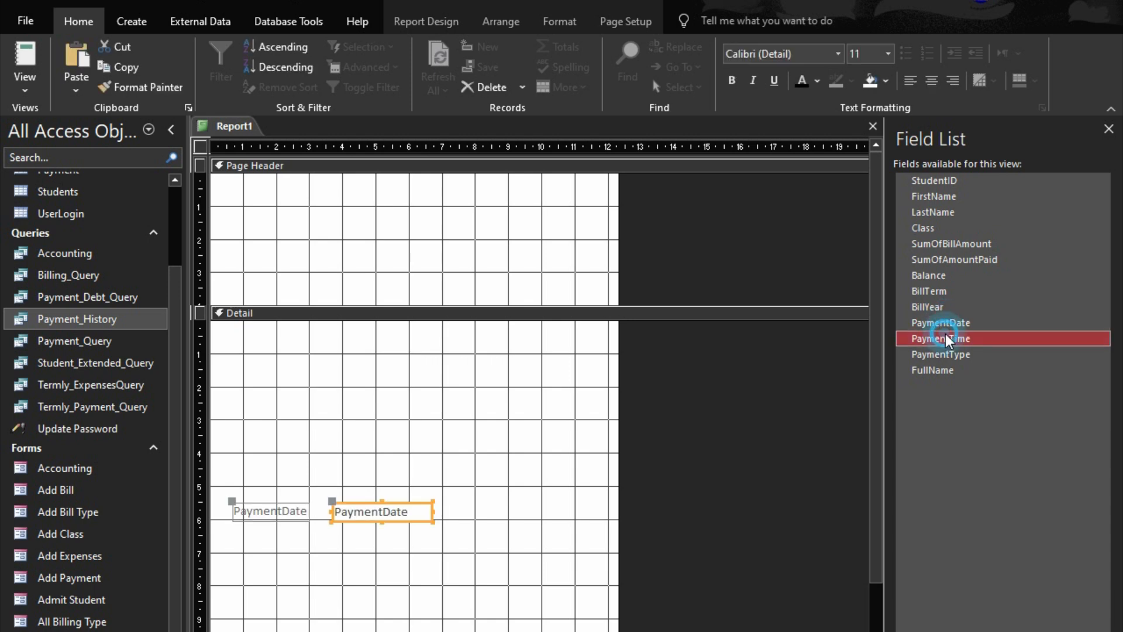
{"action": "double_click", "coordinate": [946, 355]}
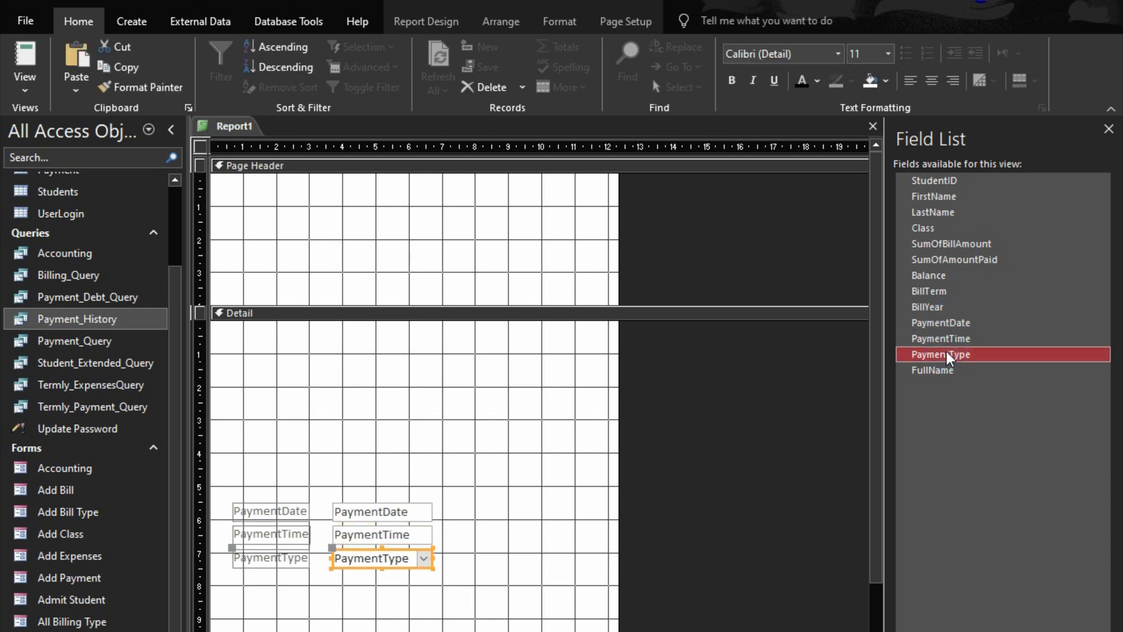
{"action": "double_click", "coordinate": [946, 267]}
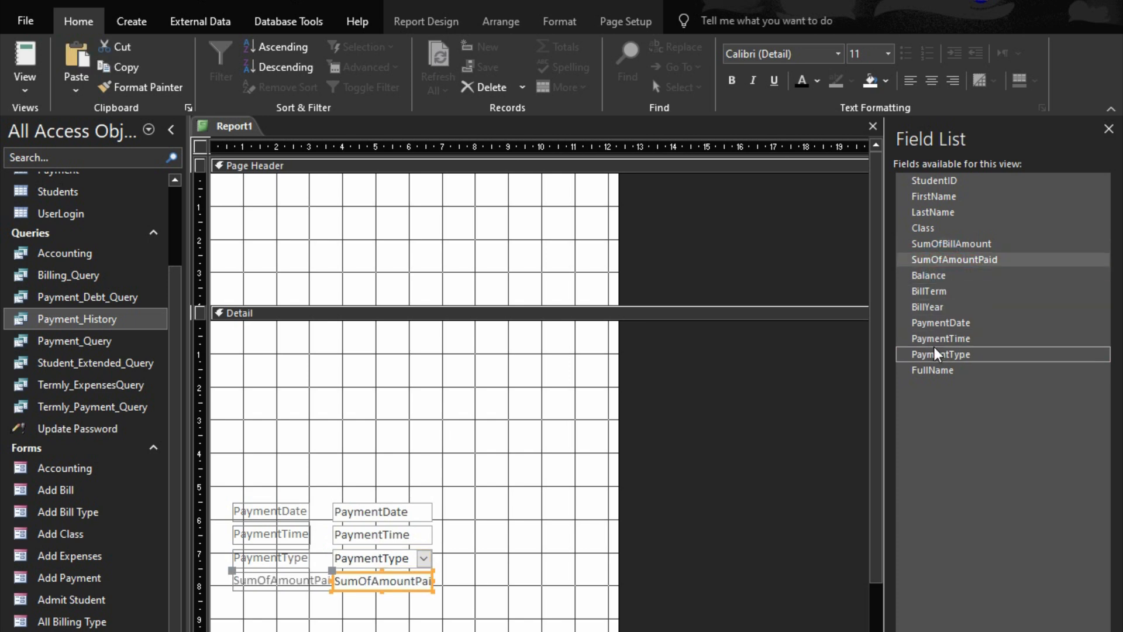
{"action": "double_click", "coordinate": [937, 276]}
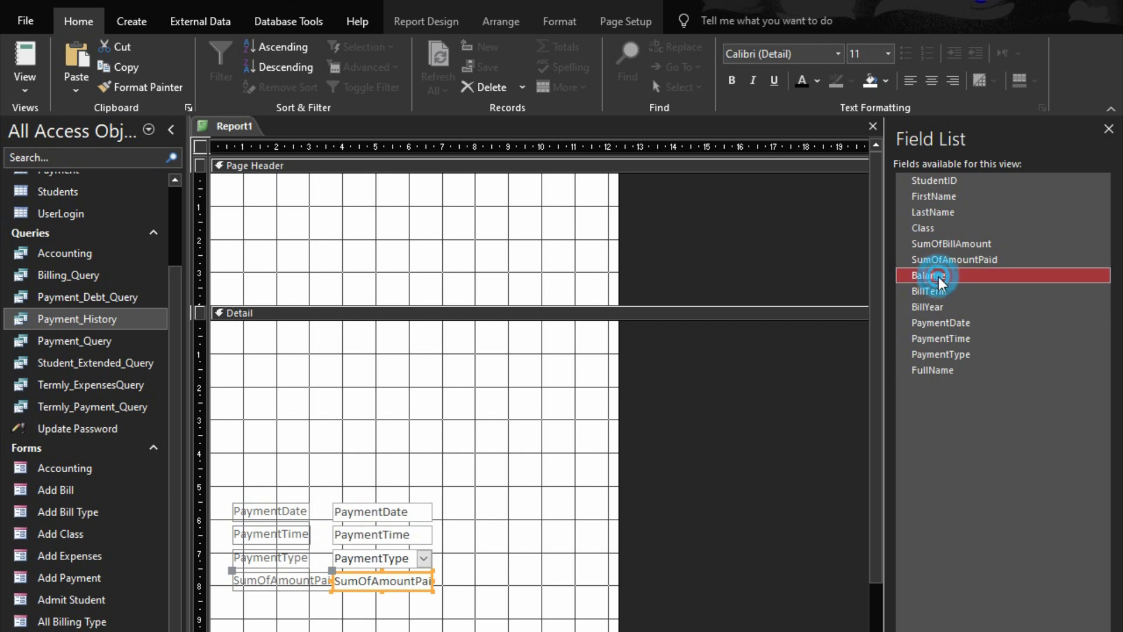
{"action": "double_click", "coordinate": [942, 295]}
Arrange the six added field controls in a Tabular layout, with their labels in the Page Header
{"action": "left_click_drag", "start_coordinate": [500, 479], "coordinate": [389, 622]}
{"action": "right_click", "coordinate": [389, 621]}
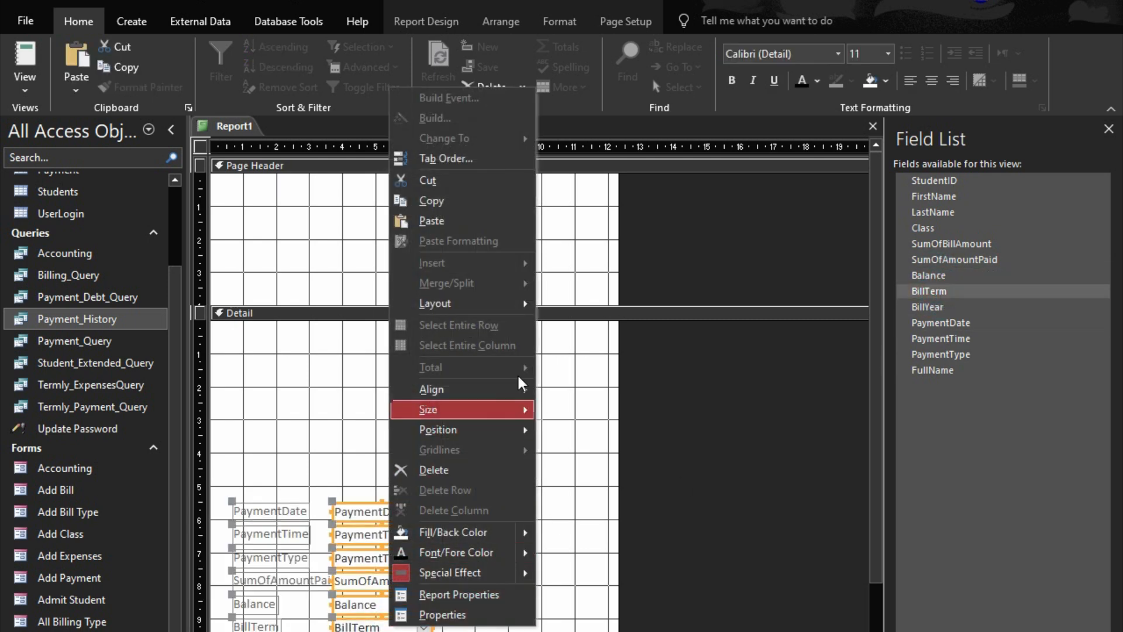
{"action": "mouse_move", "coordinate": [523, 305]}
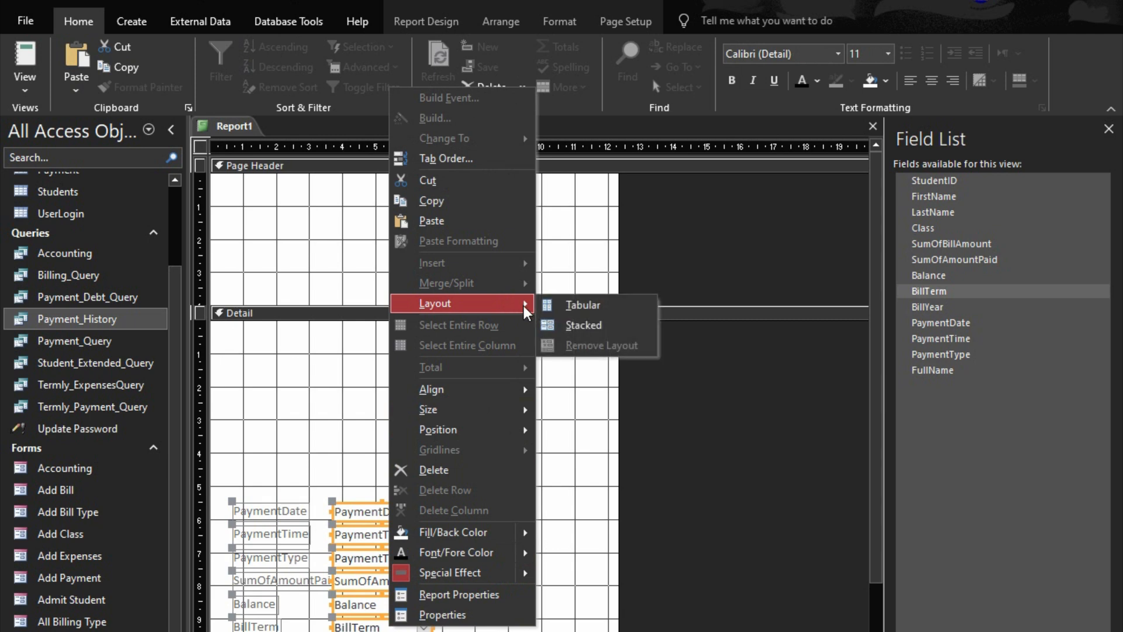
{"action": "left_click", "coordinate": [601, 317]}
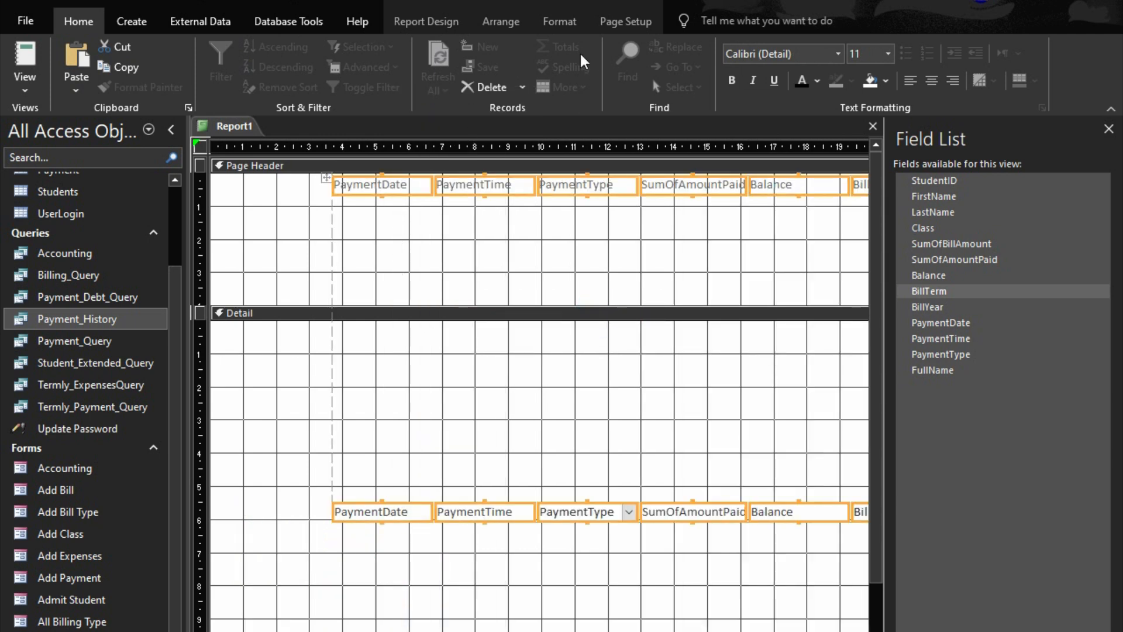
Give the tabular layout's labels and fields Medium control margins, font size 12 and black text
{"action": "left_click", "coordinate": [501, 21]}
{"action": "left_click", "coordinate": [718, 78]}
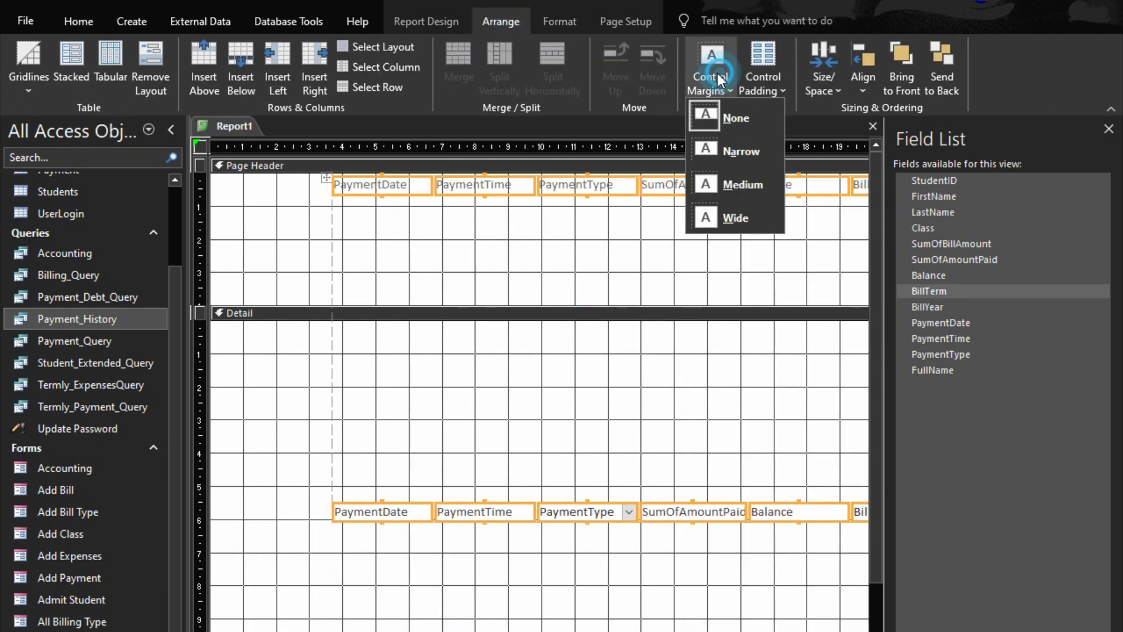
{"action": "left_click", "coordinate": [739, 177]}
{"action": "left_click", "coordinate": [553, 21]}
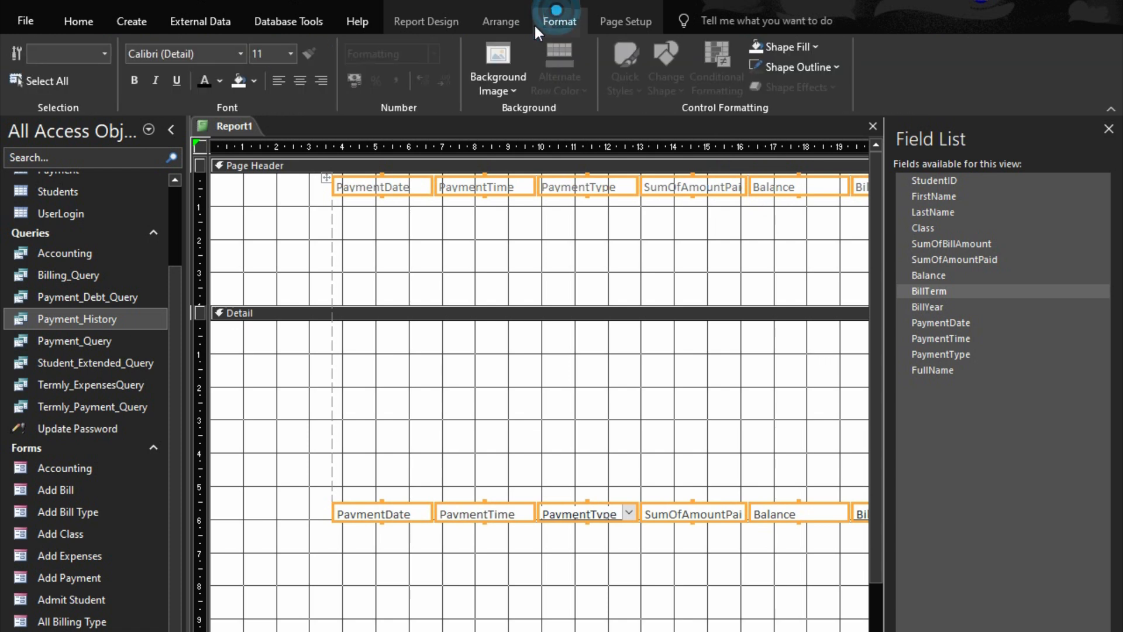
{"action": "left_click", "coordinate": [290, 53]}
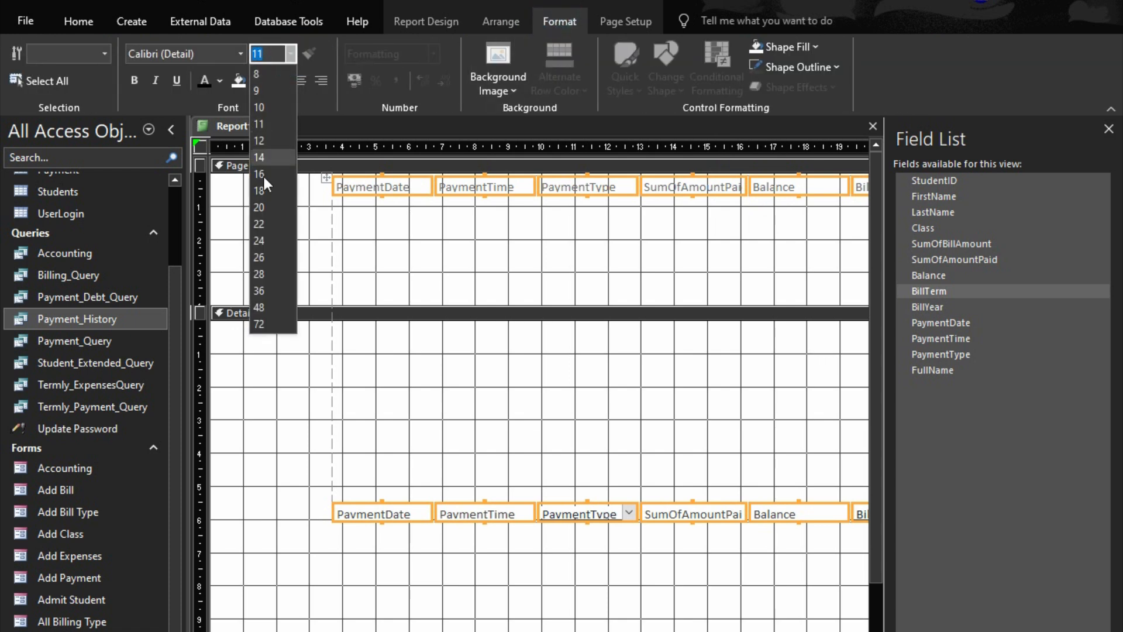
{"action": "left_click", "coordinate": [263, 140]}
{"action": "left_click", "coordinate": [201, 82]}
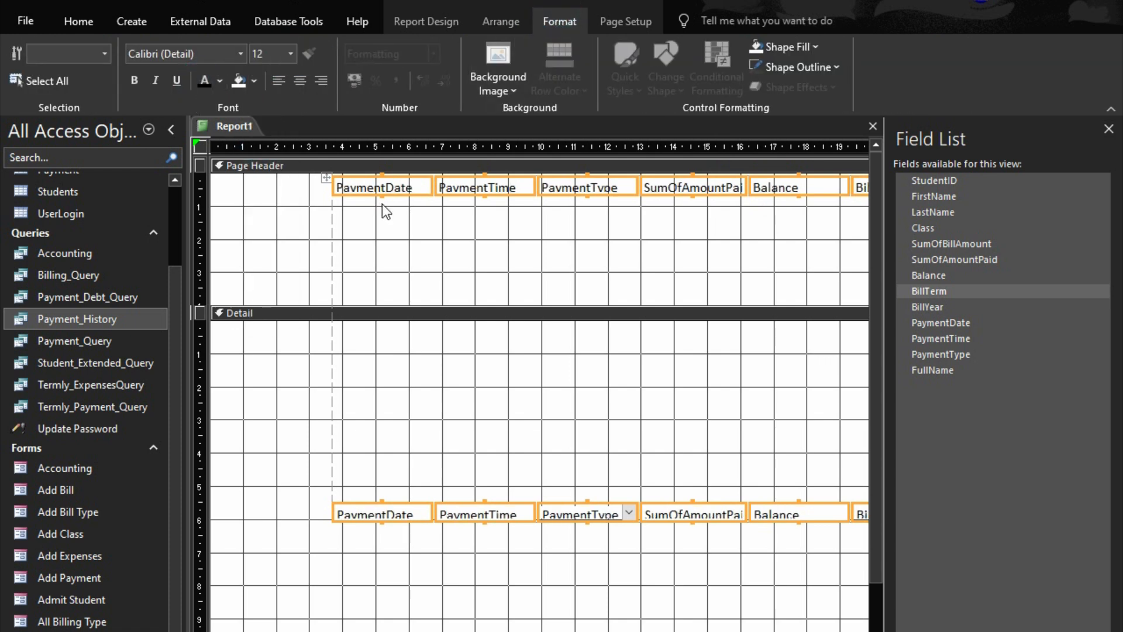
Size the layout's controls to fit their text and move the whole layout to the report's left edge
{"action": "right_click", "coordinate": [384, 189]}
{"action": "mouse_move", "coordinate": [508, 507]}
{"action": "left_click", "coordinate": [553, 509]}
{"action": "left_click_drag", "start_coordinate": [411, 196], "coordinate": [174, 176]}
Change the first three page header labels to Payment Date, Payment Time and Payment Type
{"action": "left_click", "coordinate": [256, 231]}
{"action": "left_click", "coordinate": [258, 192]}
{"action": "left_click", "coordinate": [261, 186]}
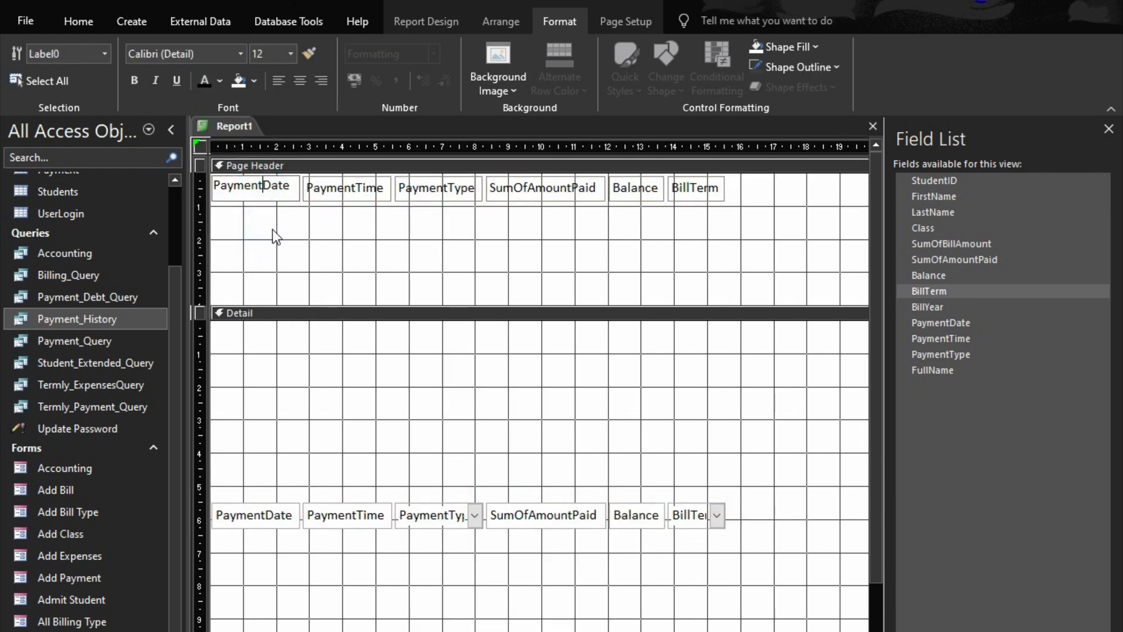
{"action": "left_click", "coordinate": [363, 197]}
{"action": "left_click", "coordinate": [345, 187]}
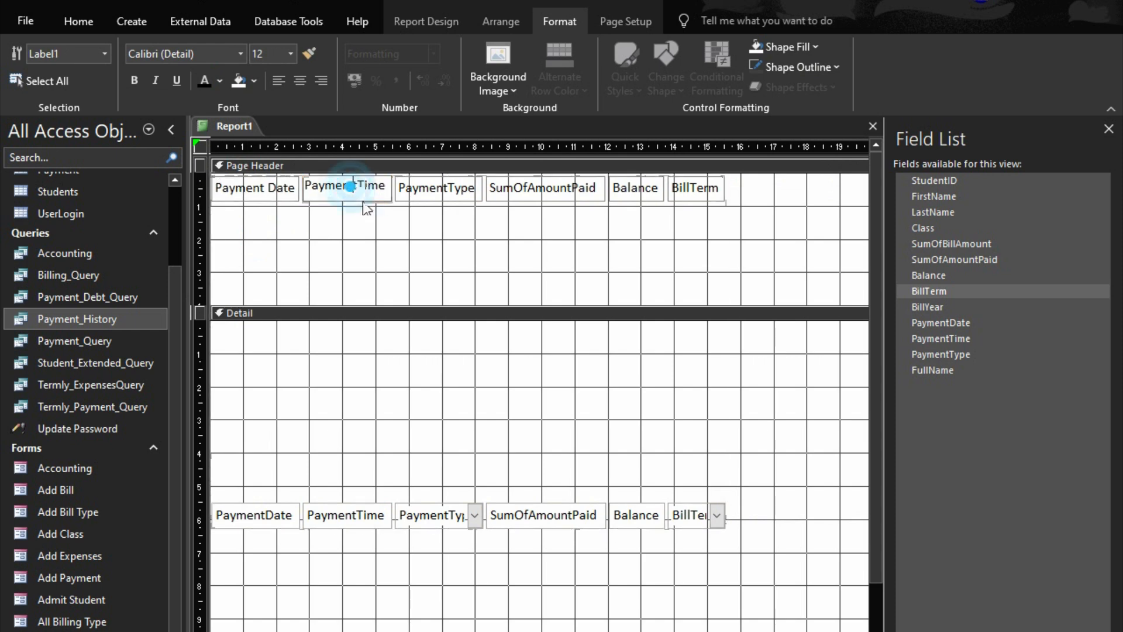
{"action": "key", "text": "Escape"}
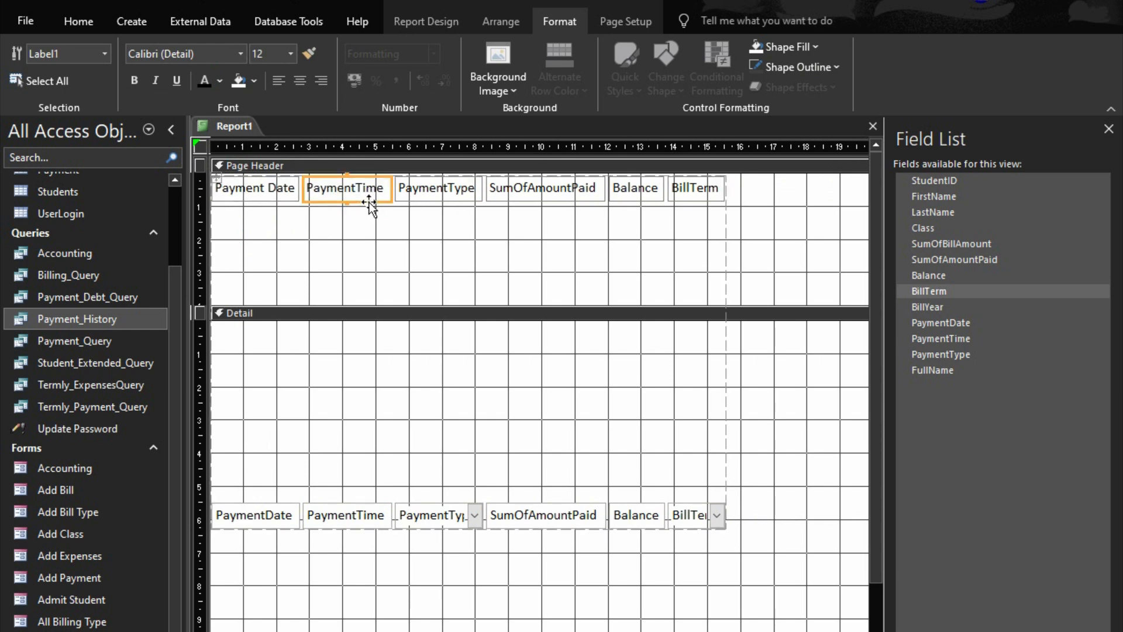
{"action": "left_click", "coordinate": [369, 201]}
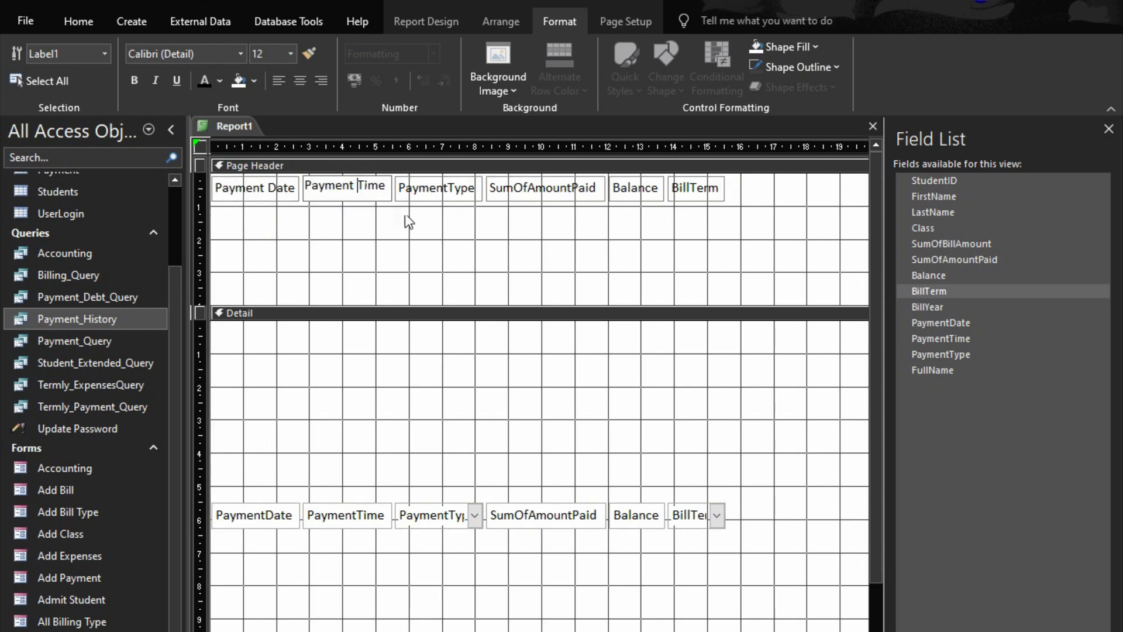
{"action": "double_click", "coordinate": [440, 189]}
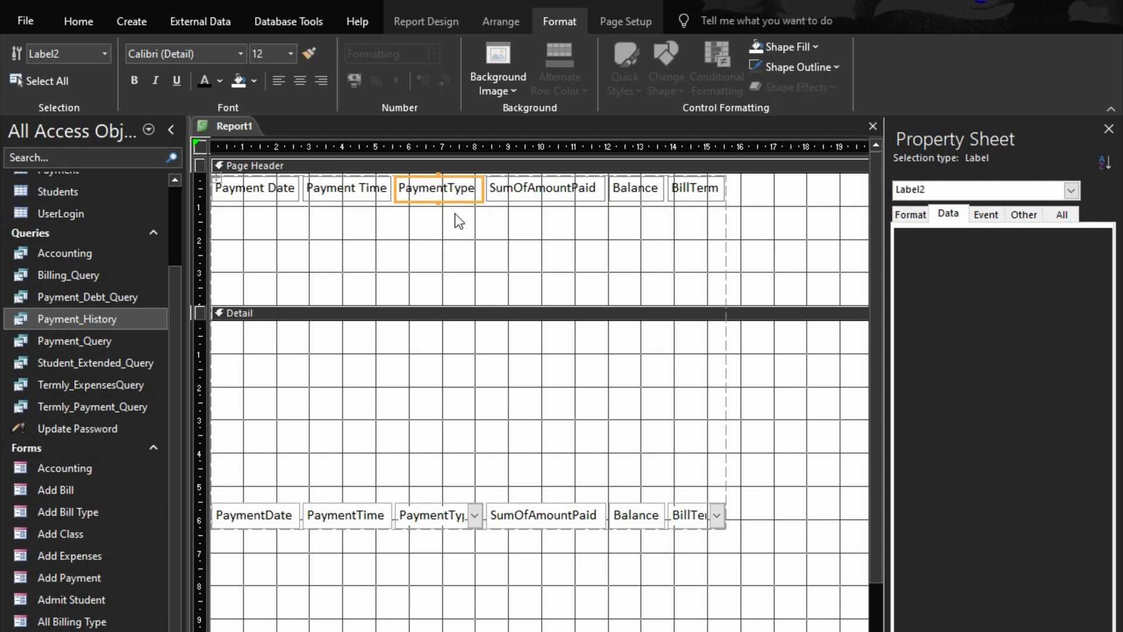
{"action": "left_click", "coordinate": [453, 190]}
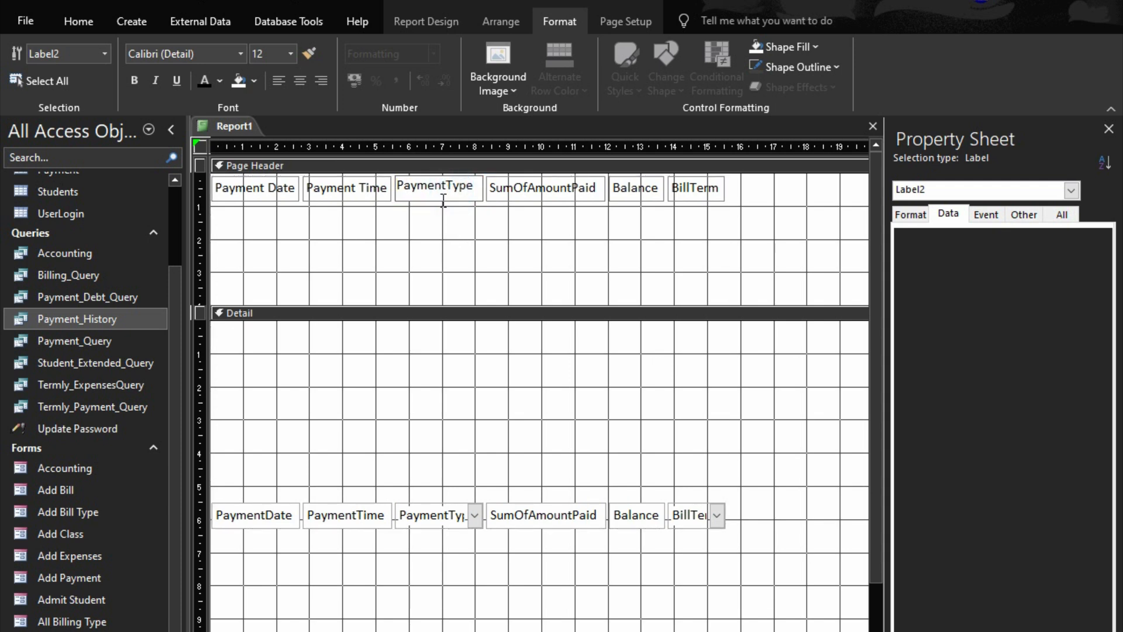
Change the SumOfAmountPaid label in the Page Header to Amount Paid
{"action": "left_click", "coordinate": [526, 190]}
{"action": "left_click", "coordinate": [534, 191]}
{"action": "key", "text": "BackSpace"}
{"action": "key", "text": "BackSpace"}
{"action": "key", "text": "BackSpace"}
{"action": "key", "text": "BackSpace"}
{"action": "key", "text": "BackSpace"}
{"action": "key", "text": "Right"}
{"action": "key", "text": "Right"}
{"action": "key", "text": "Right"}
{"action": "key", "text": "Right"}
{"action": "key", "text": "Right"}
{"action": "key", "text": "Right"}
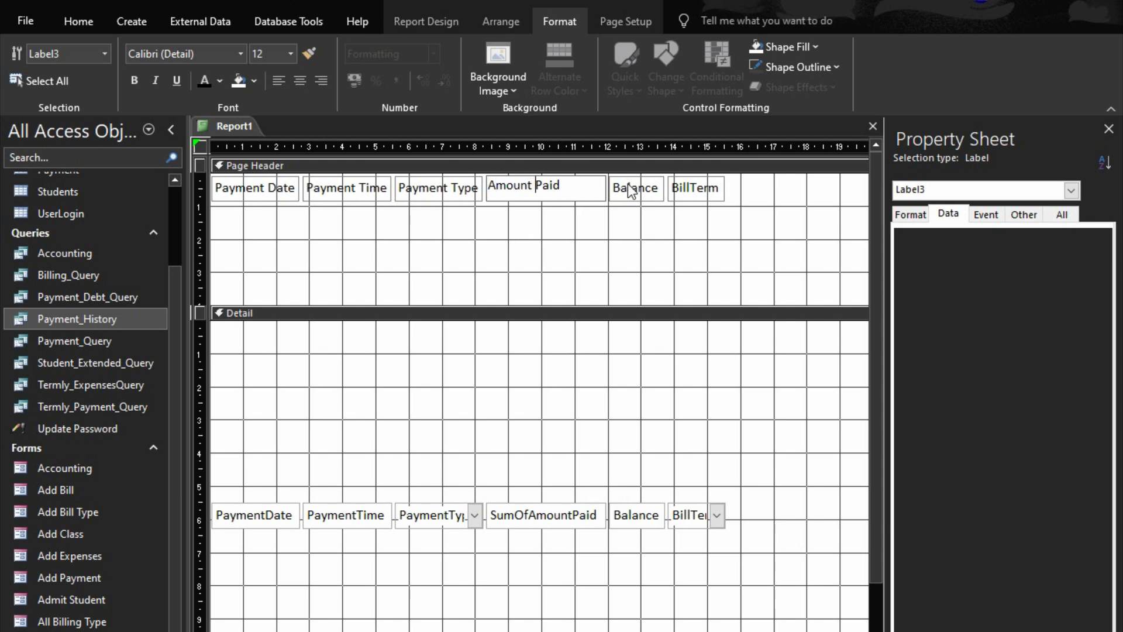
Shorten the BillTerm label in the Page Header to Term
{"action": "left_click", "coordinate": [686, 195]}
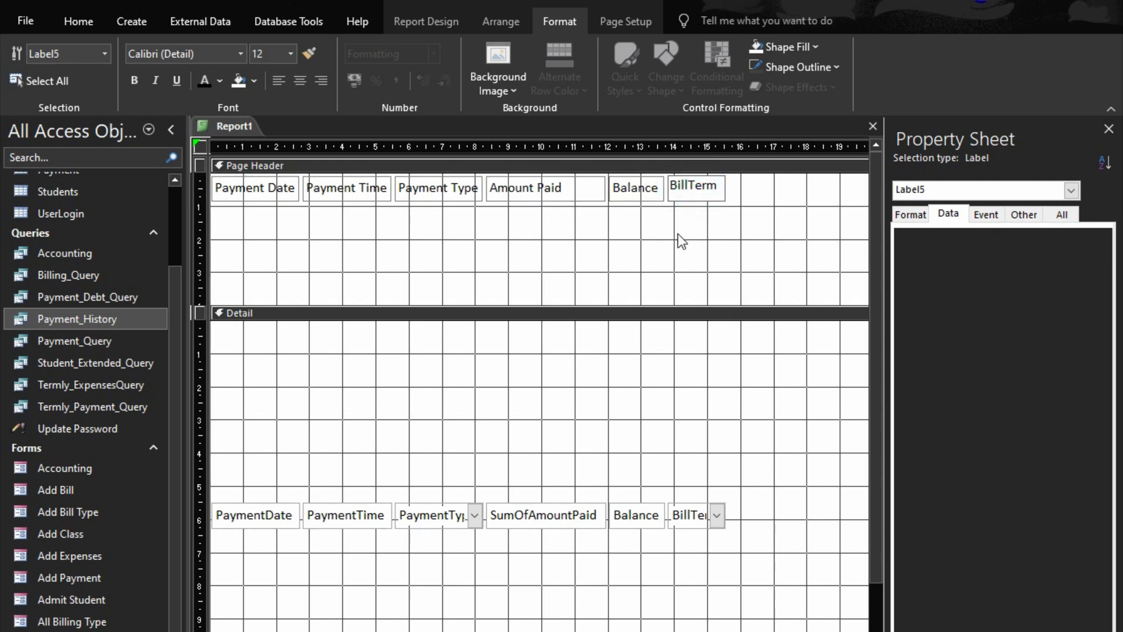
{"action": "key", "text": "BackSpace"}
{"action": "key", "text": "BackSpace"}
{"action": "key", "text": "BackSpace"}
{"action": "left_click", "coordinate": [599, 224]}
{"action": "left_click", "coordinate": [589, 203]}
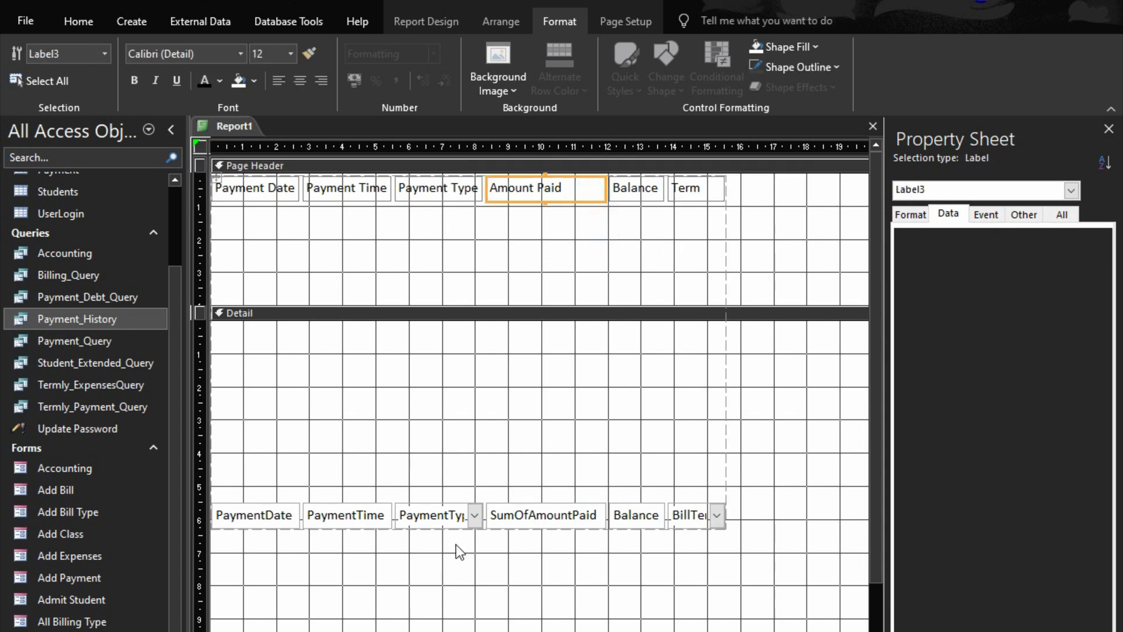
Widen the BillTerm column slightly so the field name fits in the Detail section
{"action": "left_click", "coordinate": [685, 521]}
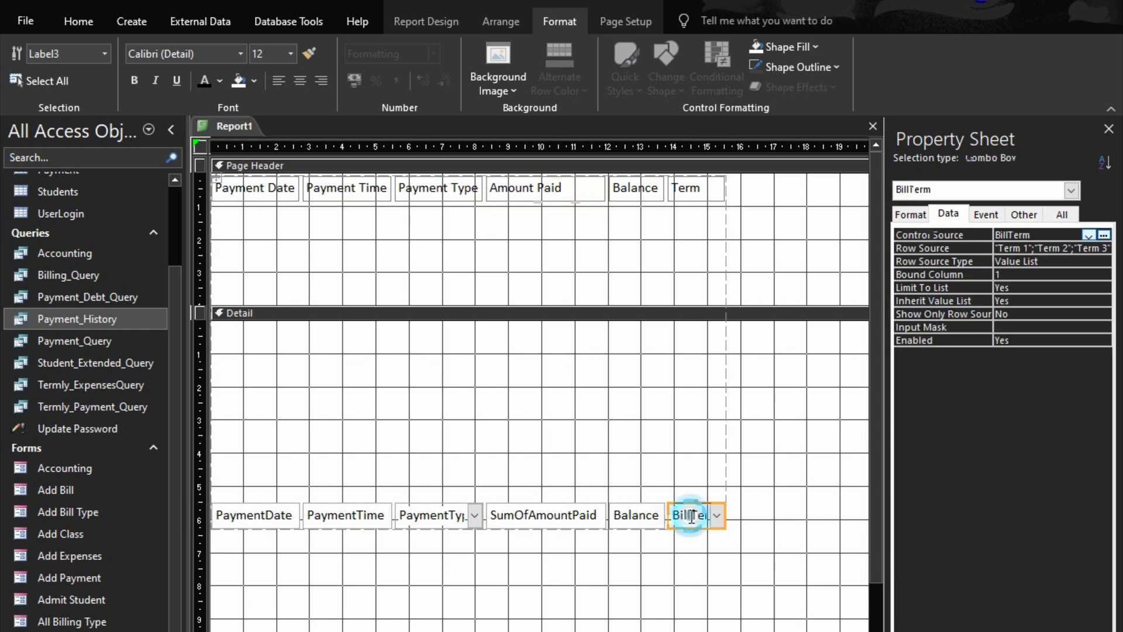
{"action": "key", "text": "shift+Right"}
{"action": "key", "text": "shift+Right"}
{"action": "key", "text": "shift+Right"}
{"action": "key", "text": "shift+Right"}
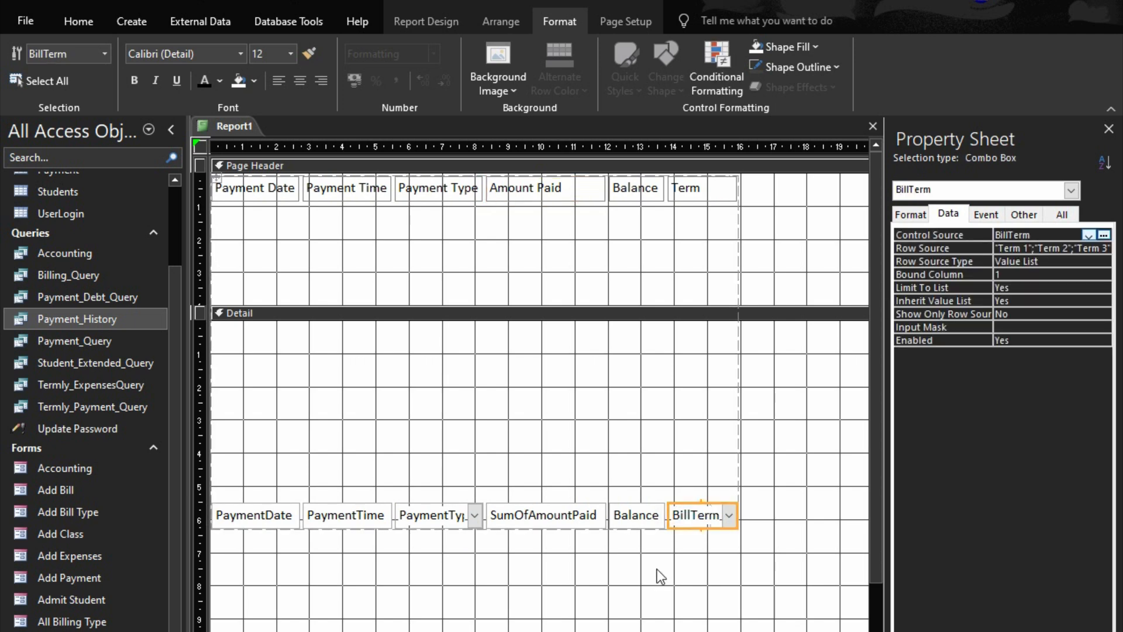
Widen the PaymentType column to about 9.4 cm
{"action": "left_click", "coordinate": [458, 517]}
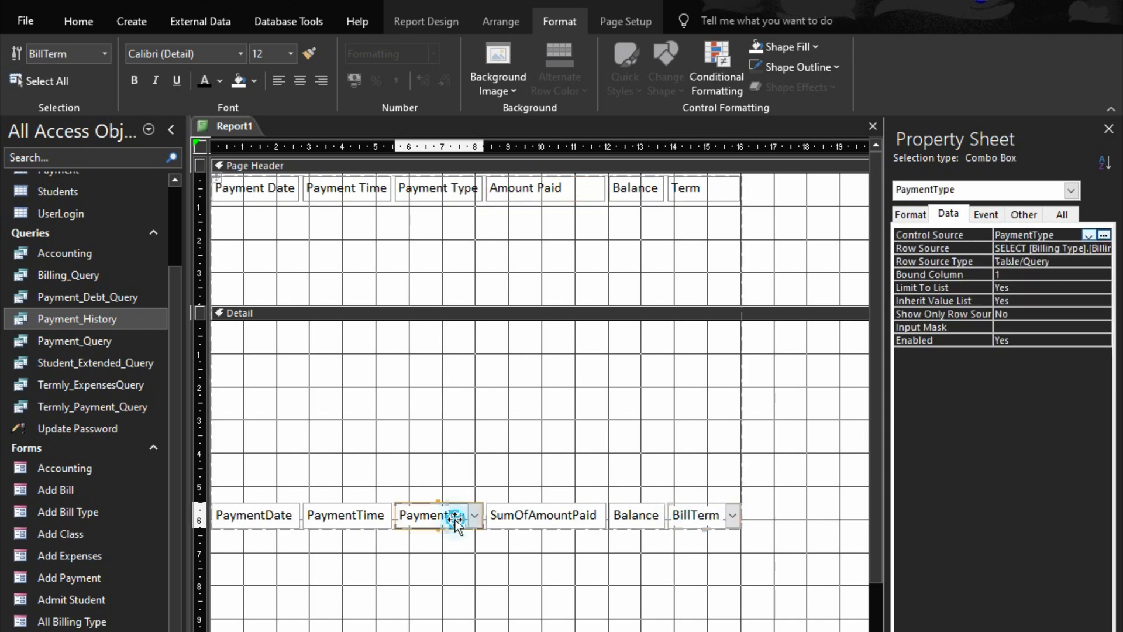
{"action": "key", "text": "shift+Right"}
{"action": "key", "text": "shift+Right"}
{"action": "key", "text": "shift+Right"}
{"action": "key", "text": "shift+Right"}
{"action": "key", "text": "shift+Right"}
{"action": "key", "text": "shift+Right"}
{"action": "key", "text": "shift+Right"}
{"action": "key", "text": "shift+Right"}
{"action": "key", "text": "shift+Right"}
{"action": "key", "text": "shift+Right"}
{"action": "key", "text": "shift+Right"}
{"action": "key", "text": "shift+Right"}
{"action": "key", "text": "shift+Right"}
{"action": "key", "text": "shift+Right"}
{"action": "key", "text": "shift+Right"}
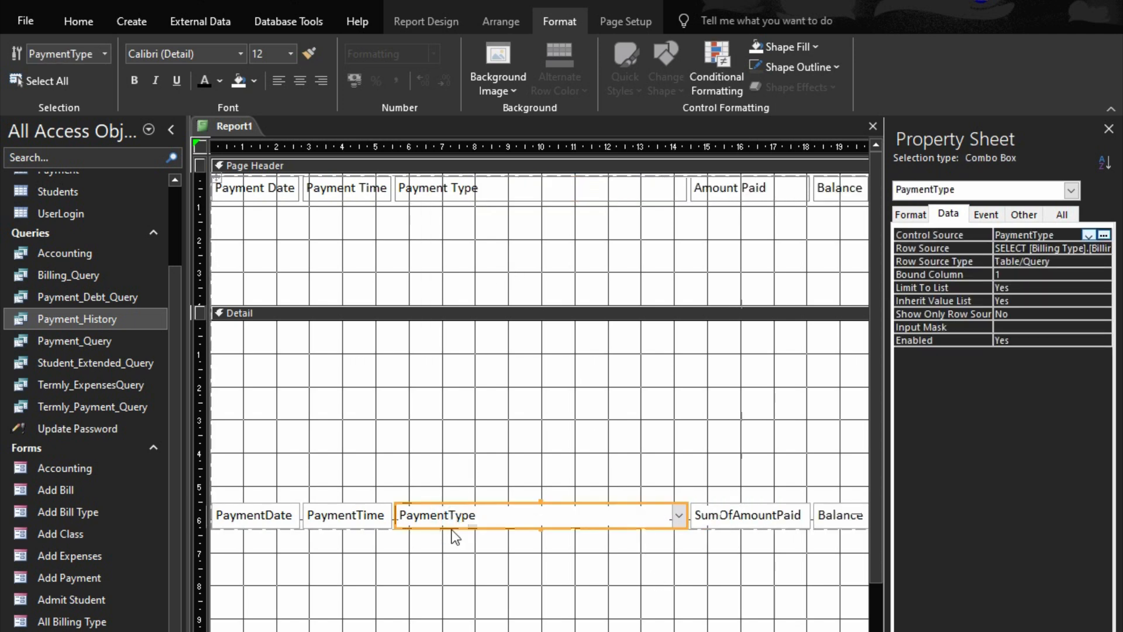
{"action": "key", "text": "shift+Right"}
{"action": "key", "text": "shift+Right"}
{"action": "key", "text": "shift+Right"}
{"action": "key", "text": "shift+Right"}
{"action": "key", "text": "shift+Right"}
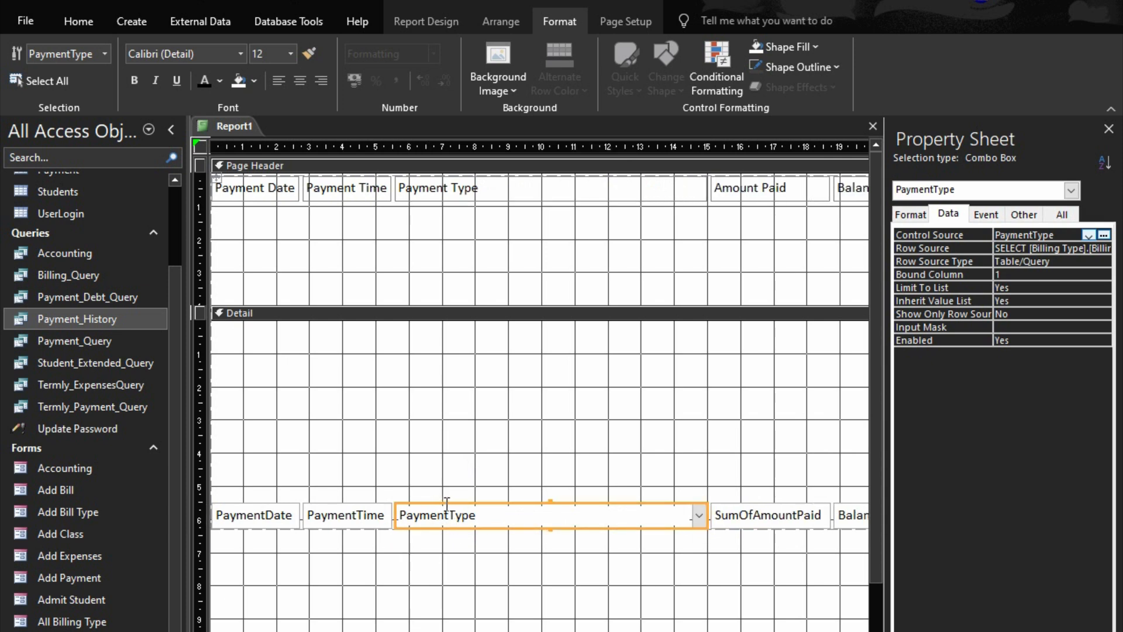
Move the row of fields to the top of the Detail section and set the page header labels' Top to 5 cm
{"action": "left_click_drag", "start_coordinate": [448, 503], "coordinate": [443, 322]}
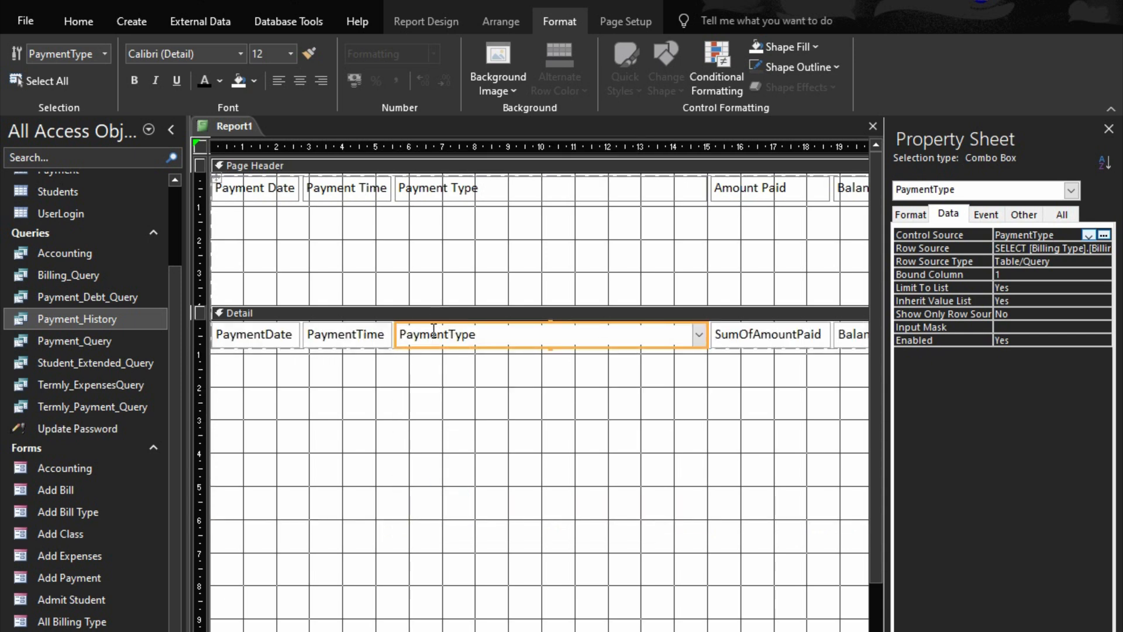
{"action": "left_click", "coordinate": [439, 194]}
{"action": "left_click", "coordinate": [925, 215]}
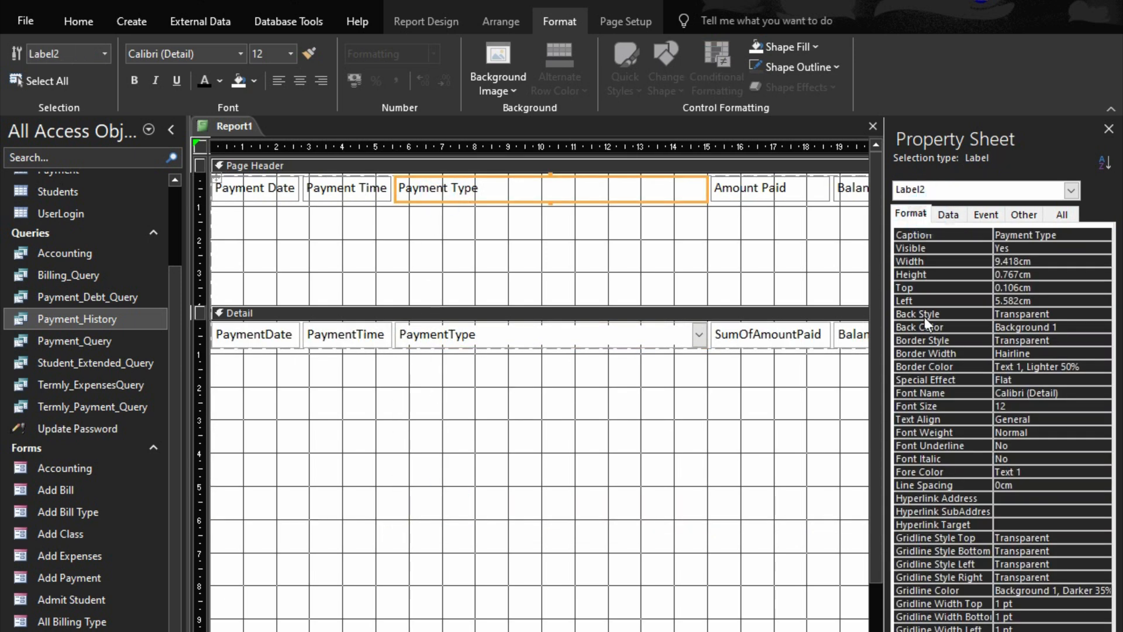
{"action": "left_click", "coordinate": [915, 290]}
{"action": "type", "text": "5"}
{"action": "key", "text": "Return"}
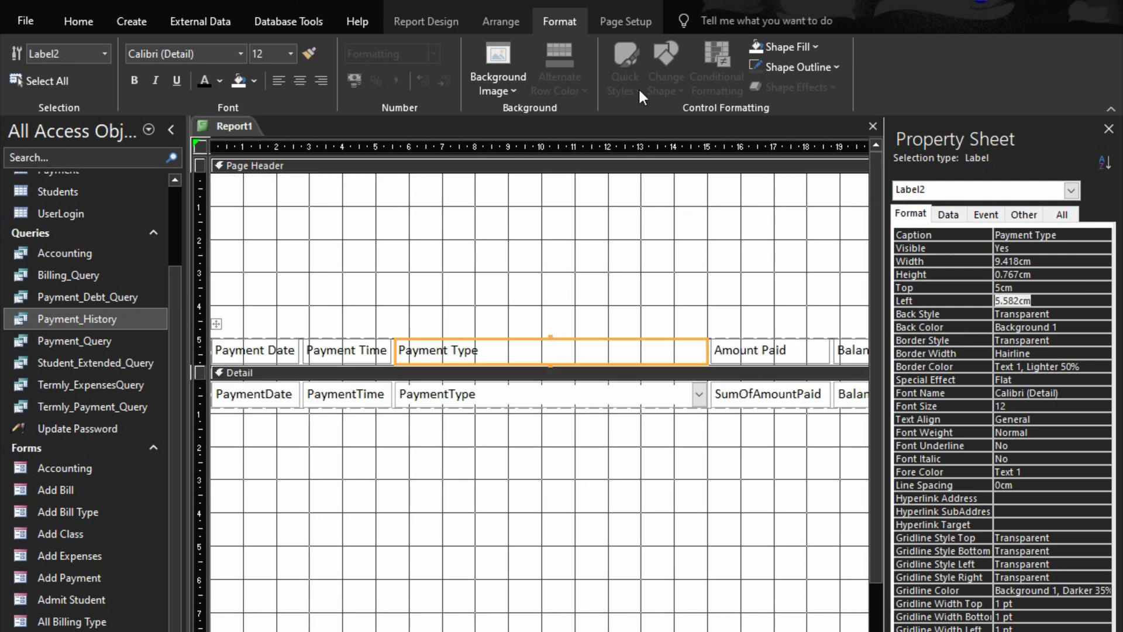
Add the FullName field to the Page Header above the column headings and apply a stacked layout to it
{"action": "left_click", "coordinate": [448, 21]}
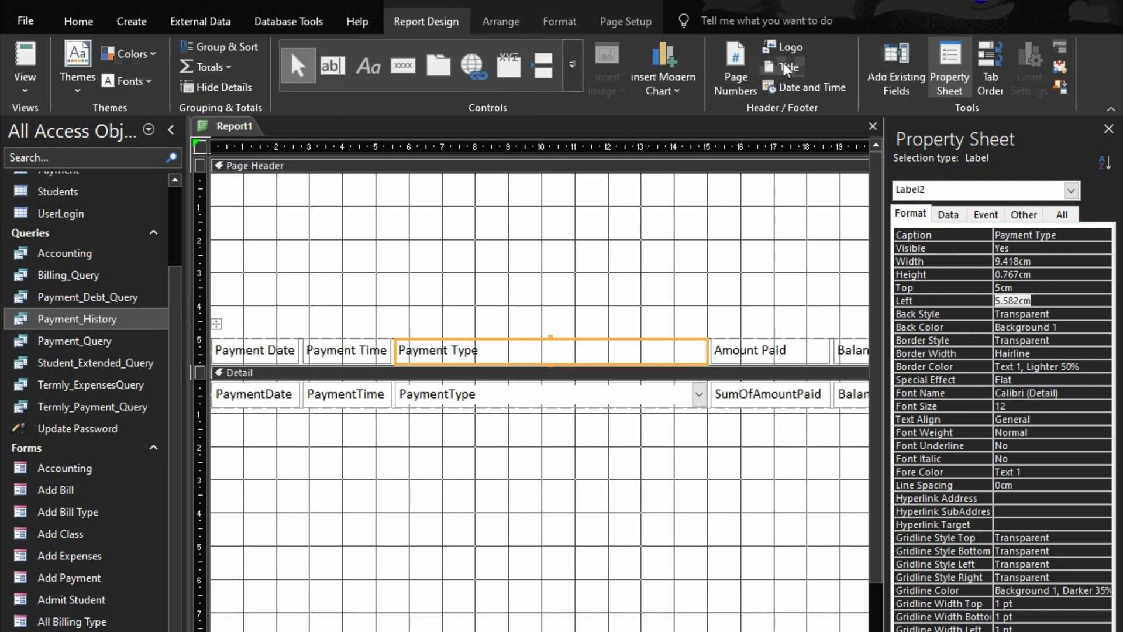
{"action": "left_click", "coordinate": [890, 75]}
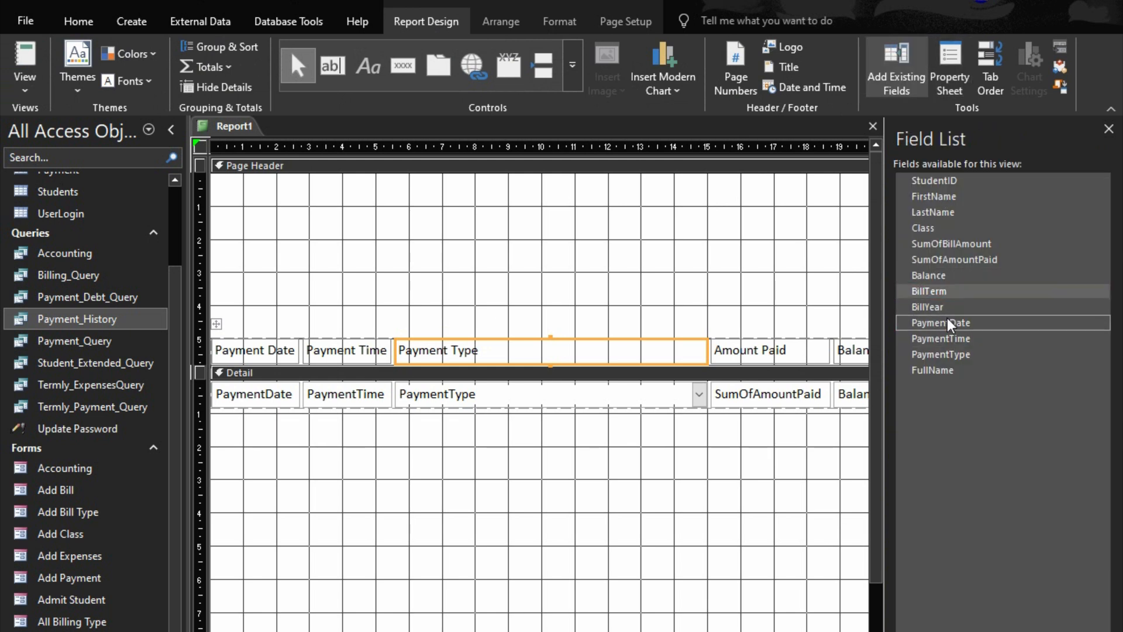
{"action": "left_click", "coordinate": [934, 369]}
{"action": "left_click_drag", "start_coordinate": [936, 374], "coordinate": [376, 215]}
{"action": "right_click", "coordinate": [376, 217]}
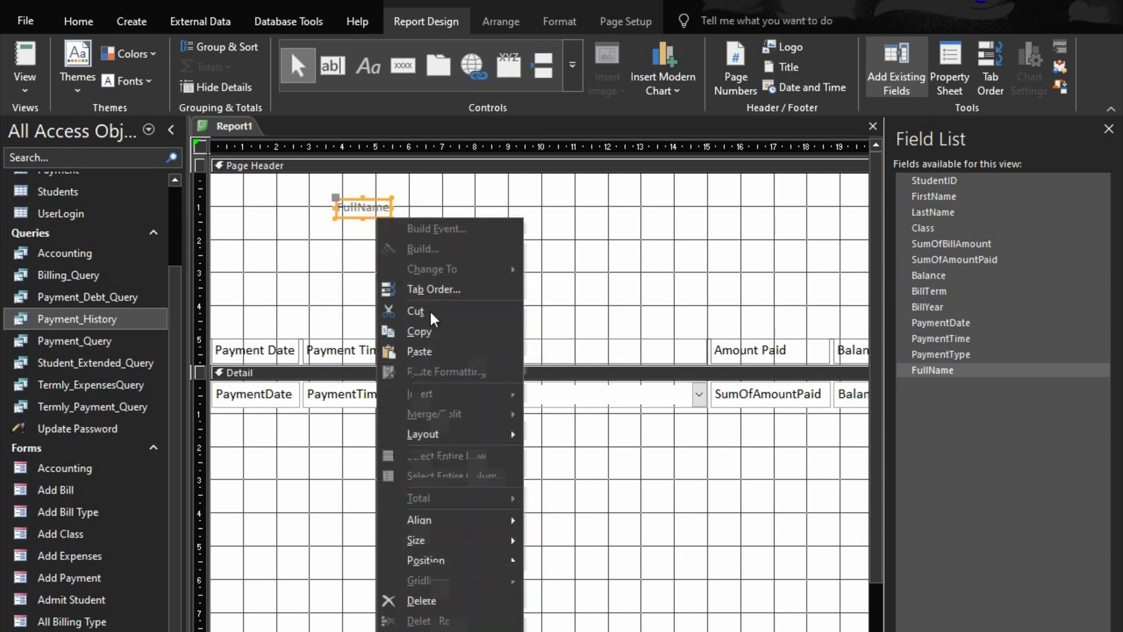
{"action": "mouse_move", "coordinate": [445, 434]}
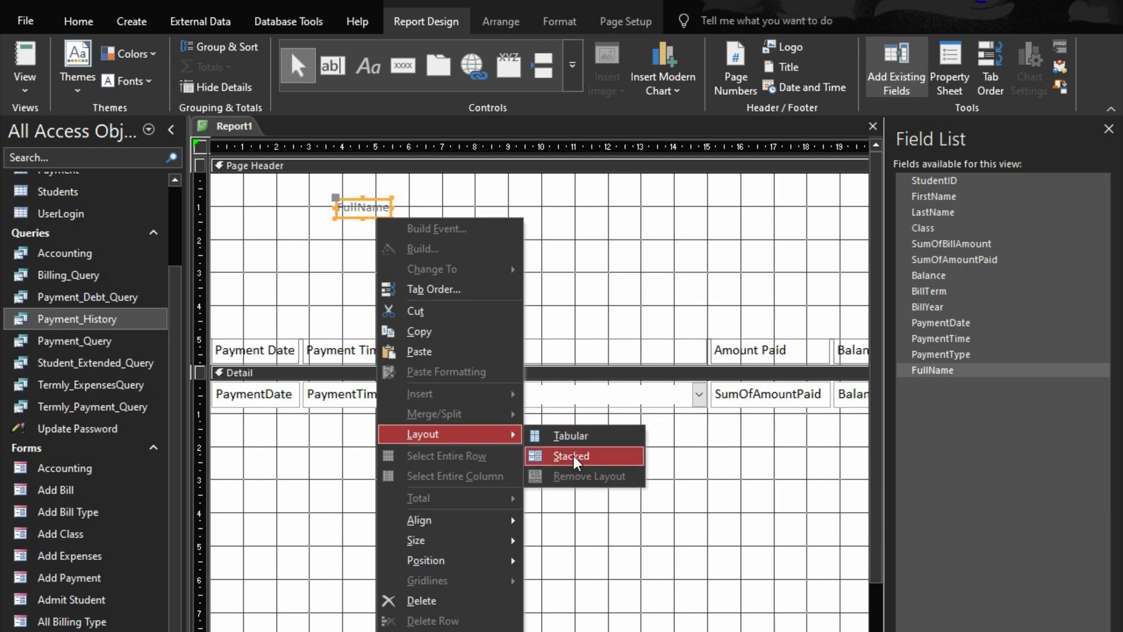
{"action": "left_click", "coordinate": [573, 454]}
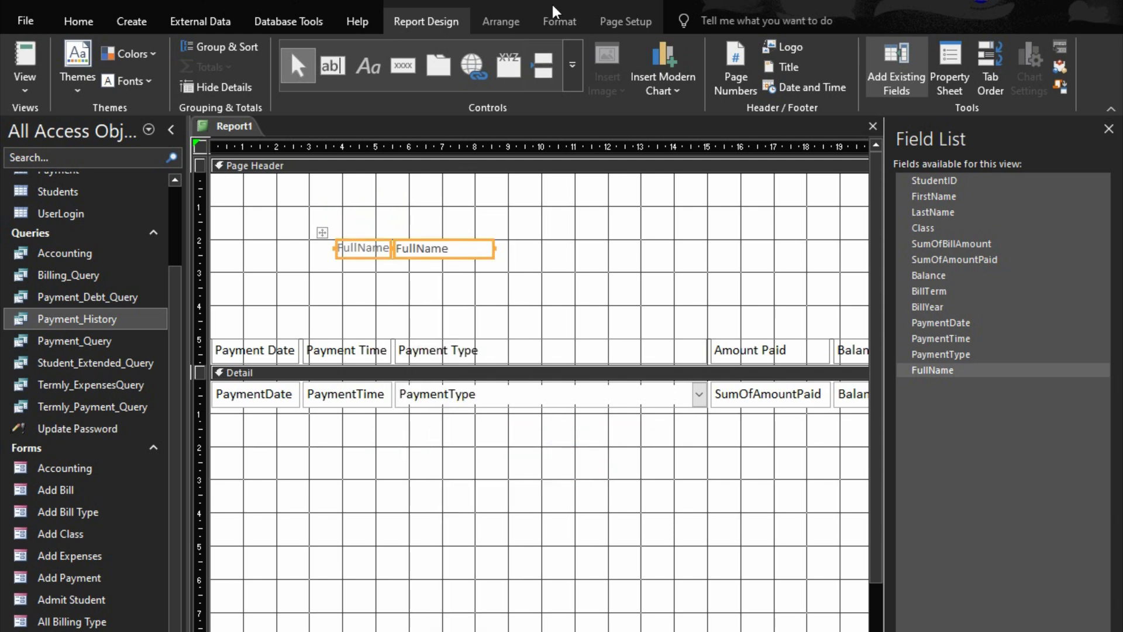
Format the FullName label and field as 14 pt, bold, black text and size them to fit
{"action": "left_click", "coordinate": [555, 20]}
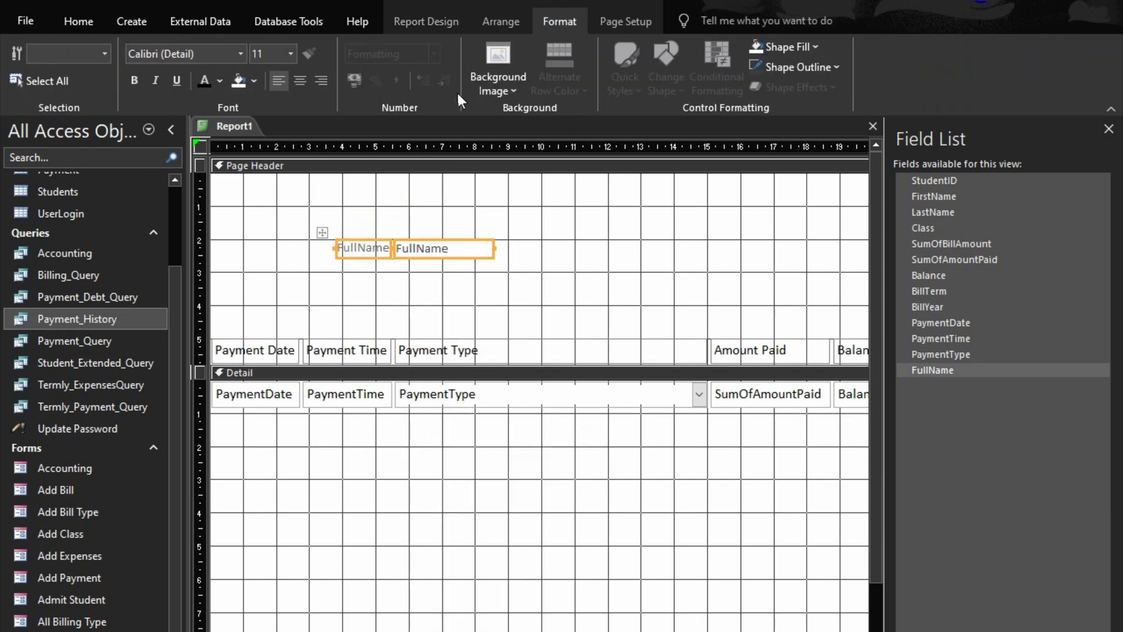
{"action": "left_click", "coordinate": [296, 57]}
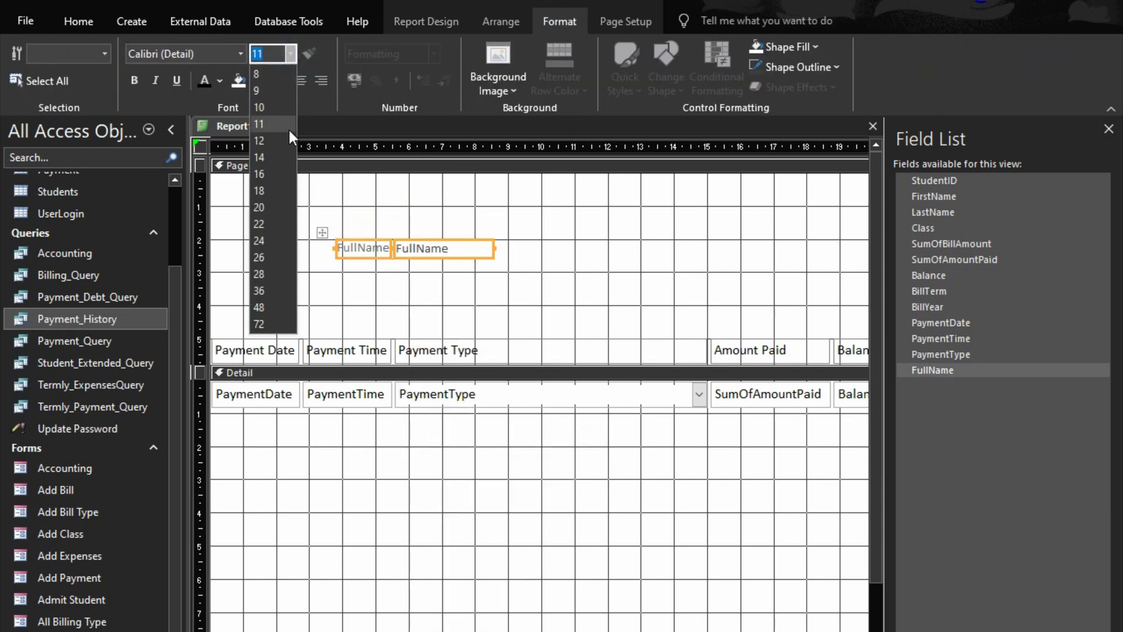
{"action": "left_click", "coordinate": [275, 157]}
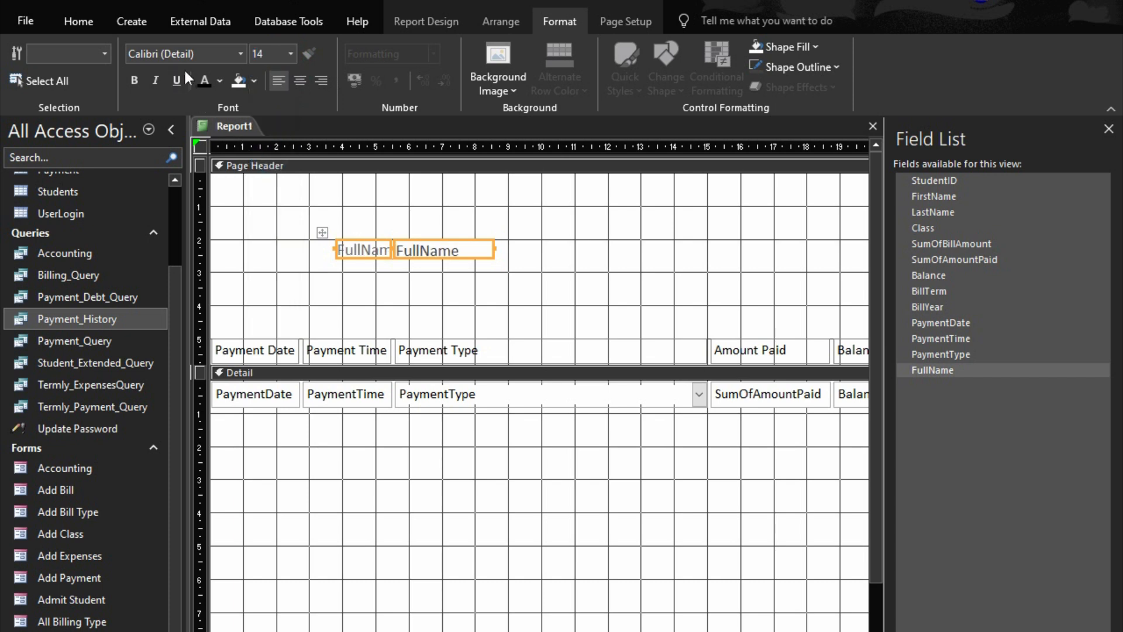
{"action": "left_click", "coordinate": [203, 75]}
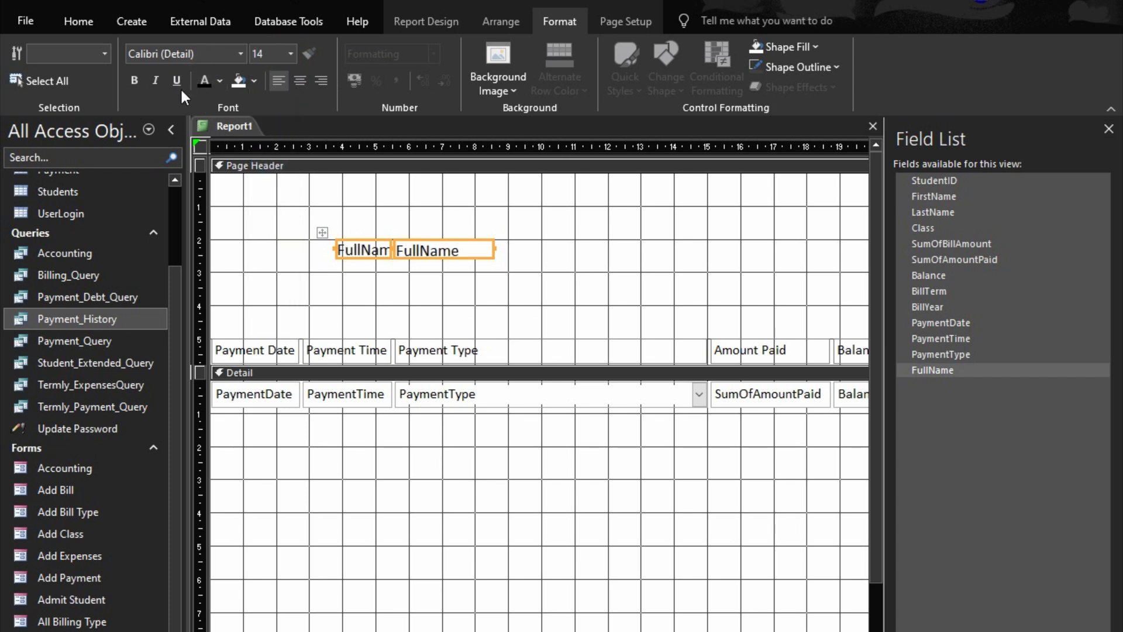
{"action": "left_click", "coordinate": [136, 79]}
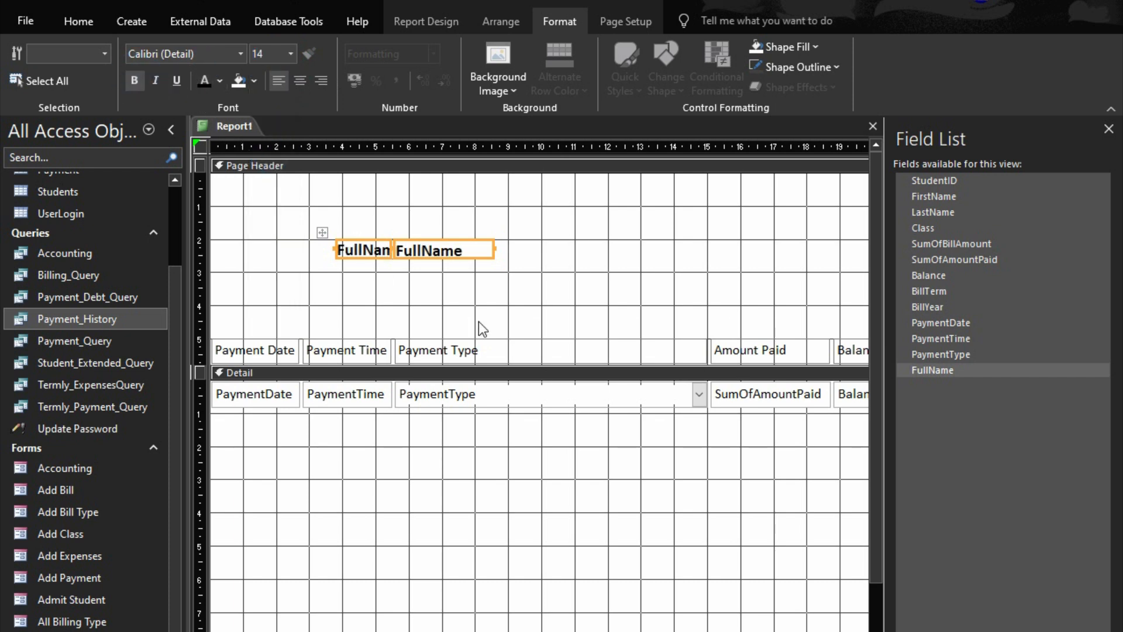
{"action": "right_click", "coordinate": [462, 247]}
{"action": "mouse_move", "coordinate": [549, 570]}
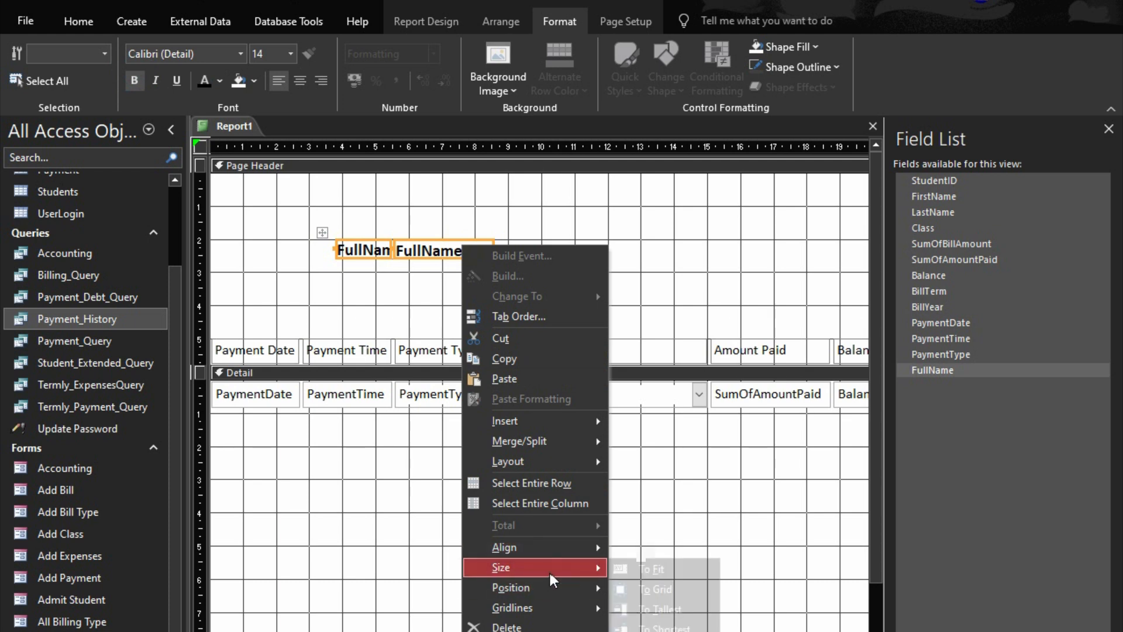
{"action": "left_click", "coordinate": [659, 571]}
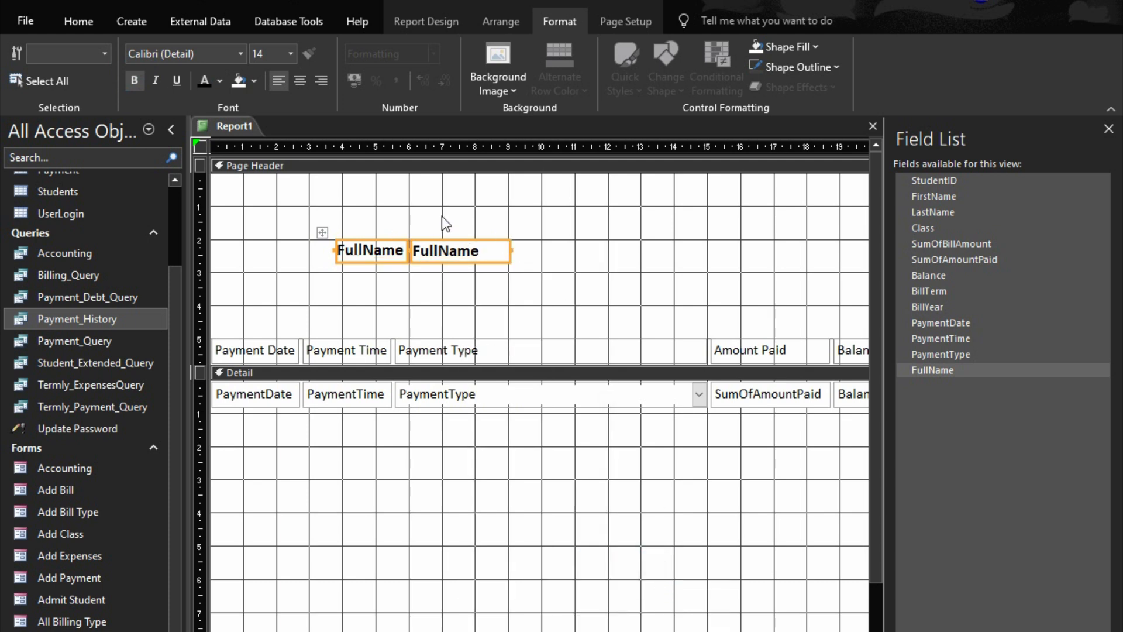
Set the FullName label and field to 12 pt and size them to fit again
{"action": "left_click", "coordinate": [293, 55]}
{"action": "left_click", "coordinate": [291, 53]}
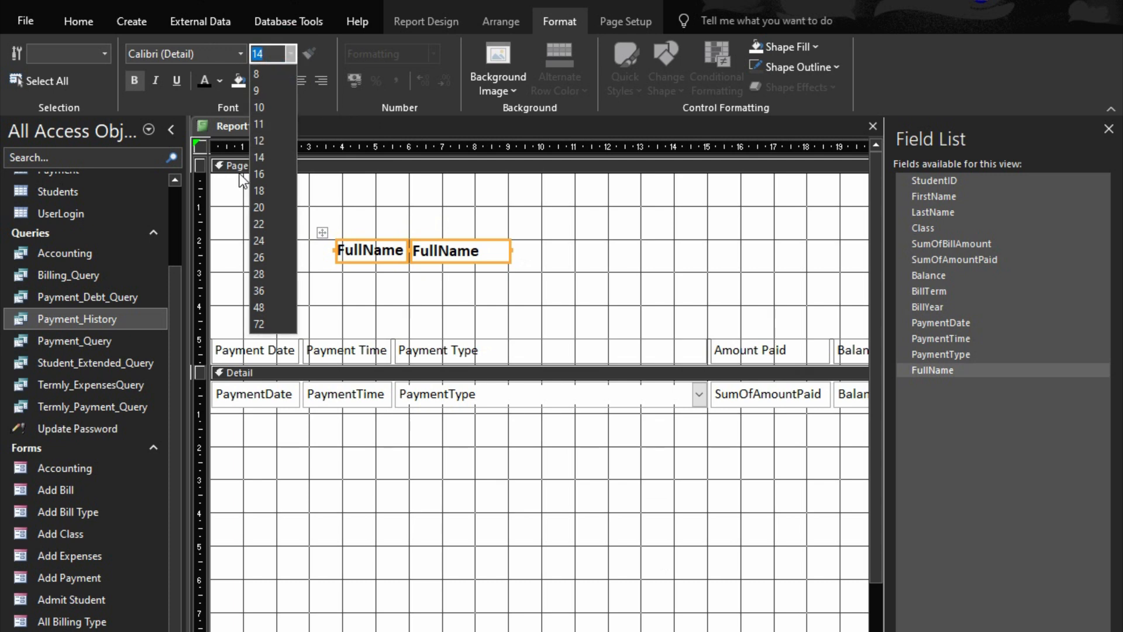
{"action": "left_click", "coordinate": [261, 142]}
{"action": "right_click", "coordinate": [497, 250]}
{"action": "mouse_move", "coordinate": [634, 575]}
{"action": "left_click", "coordinate": [705, 572]}
{"action": "left_click", "coordinate": [546, 250]}
{"action": "left_click", "coordinate": [484, 249]}
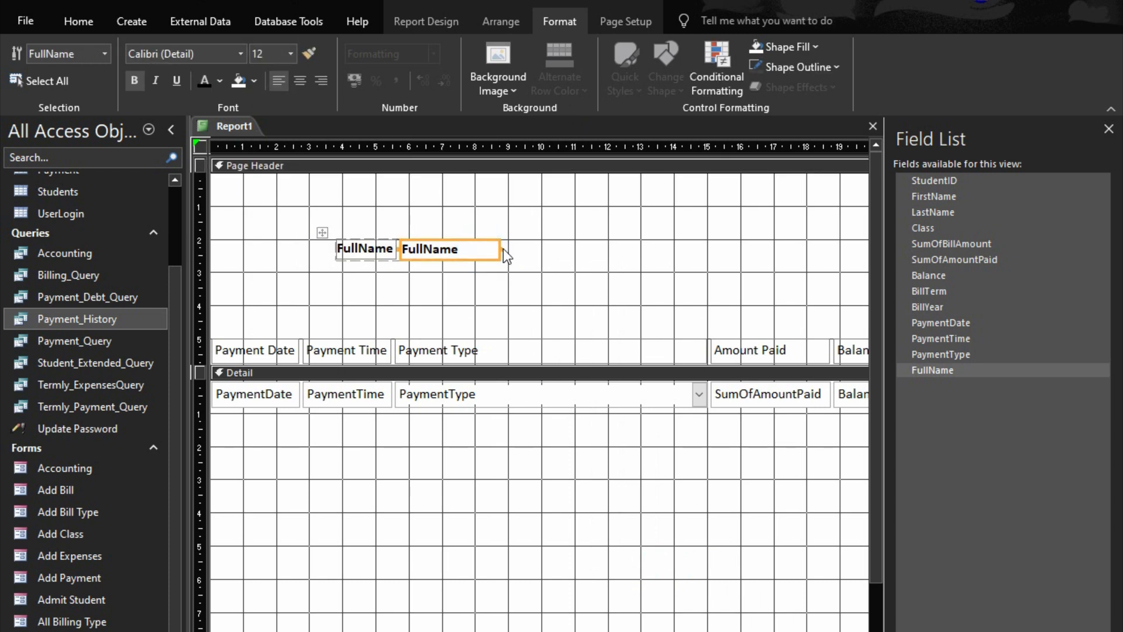
{"action": "left_click_drag", "start_coordinate": [505, 249], "coordinate": [696, 273]}
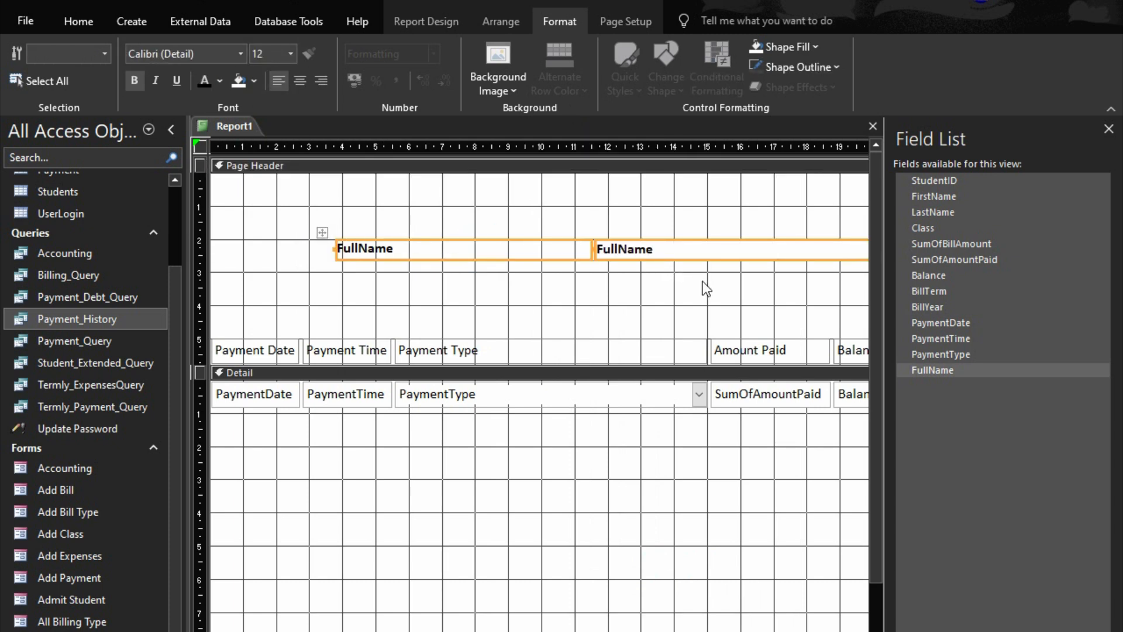
{"action": "key", "text": "ctrl+z"}
Widen only the FullName text box so that it extends to about the 15 cm mark
{"action": "left_click", "coordinate": [508, 234]}
{"action": "left_click", "coordinate": [498, 248]}
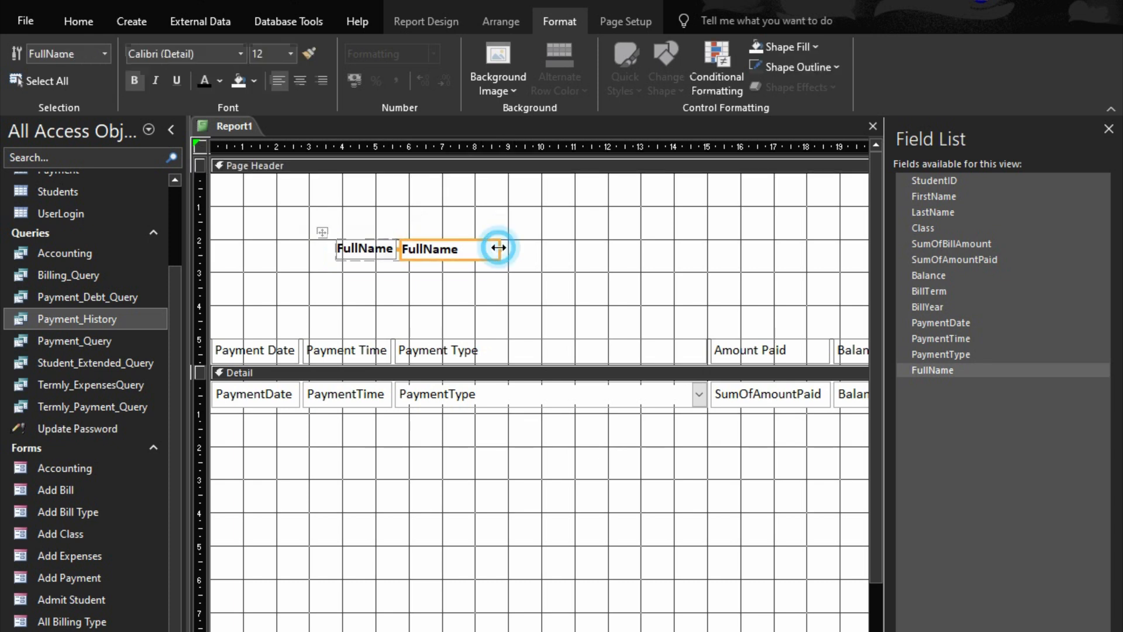
{"action": "left_click_drag", "start_coordinate": [497, 248], "coordinate": [706, 267]}
{"action": "left_click", "coordinate": [641, 274]}
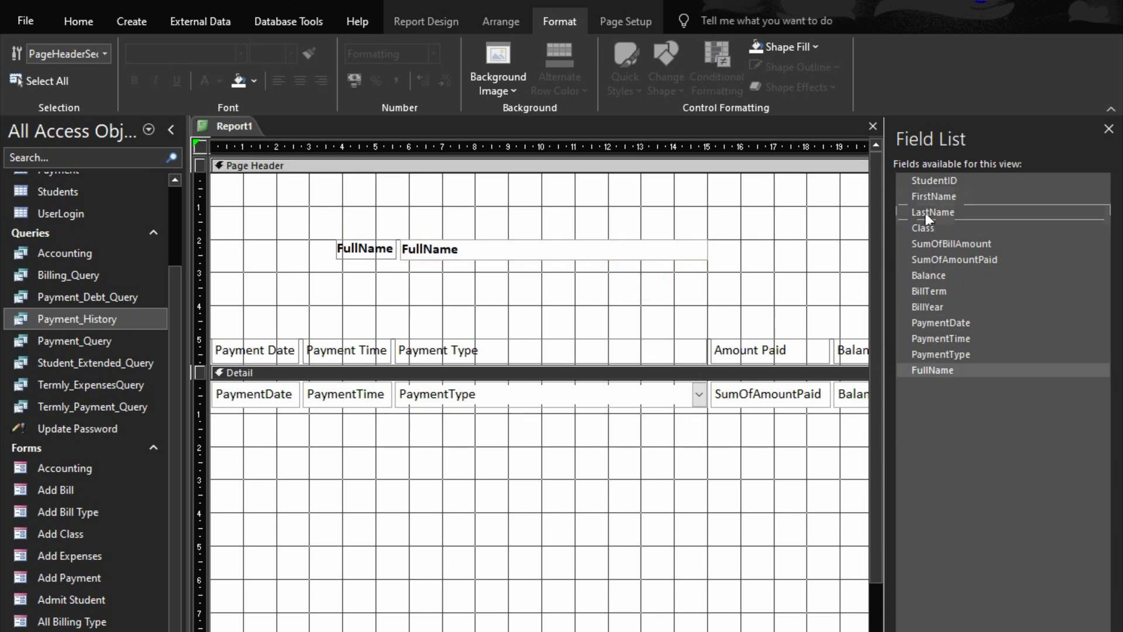
Add the Class field to the Page Header below FullName and apply a stacked layout to it
{"action": "left_click_drag", "start_coordinate": [924, 223], "coordinate": [427, 278]}
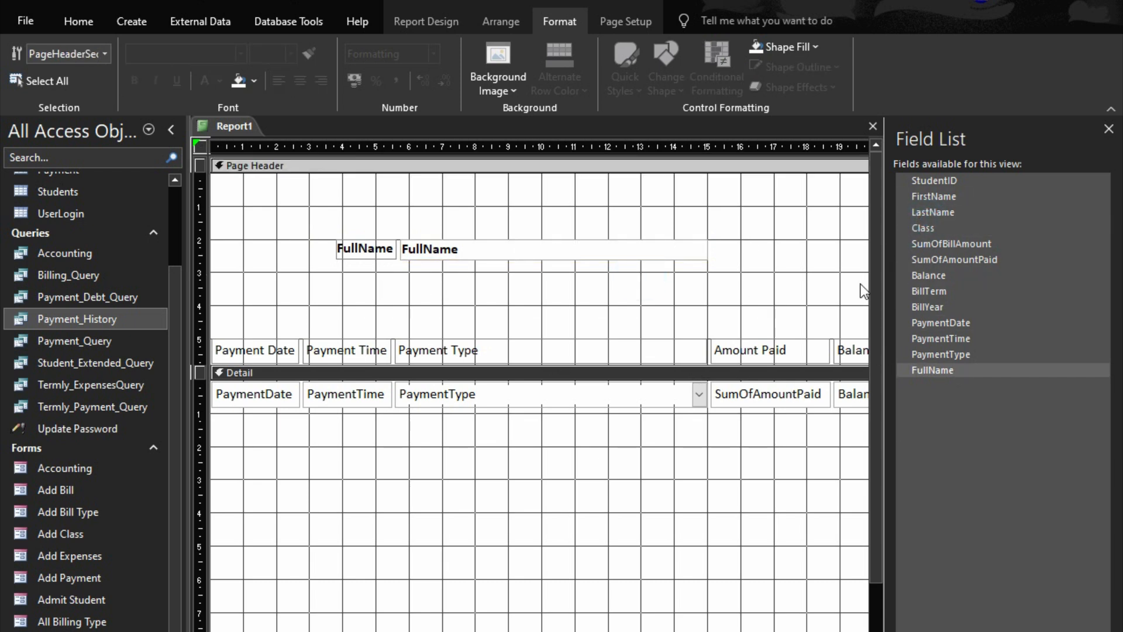
{"action": "left_click_drag", "start_coordinate": [924, 228], "coordinate": [373, 272]}
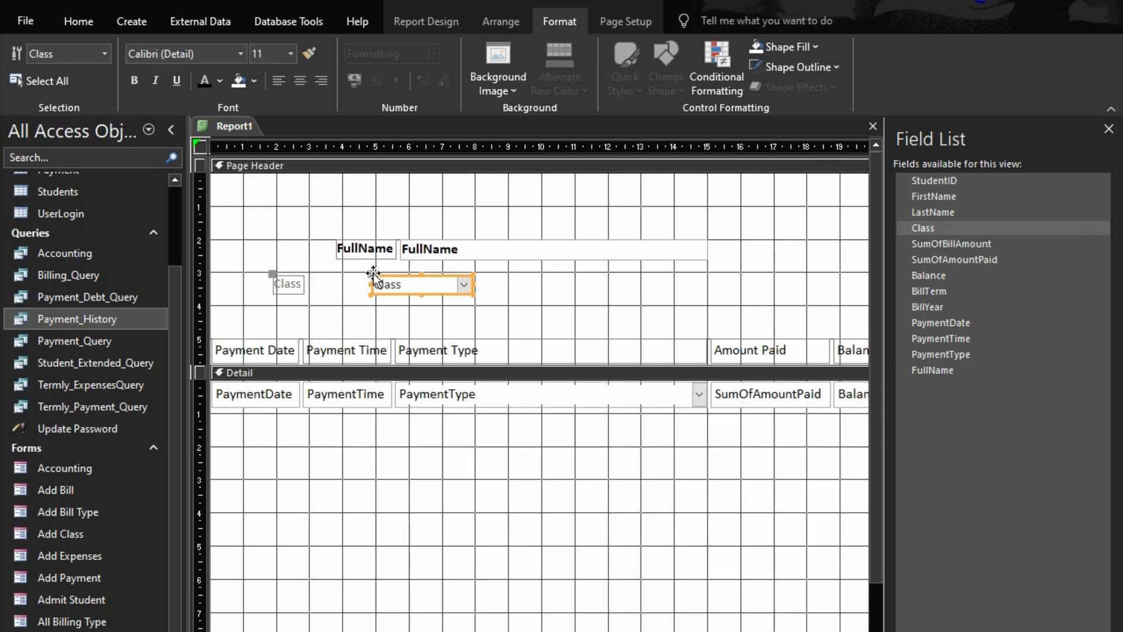
{"action": "right_click", "coordinate": [408, 274]}
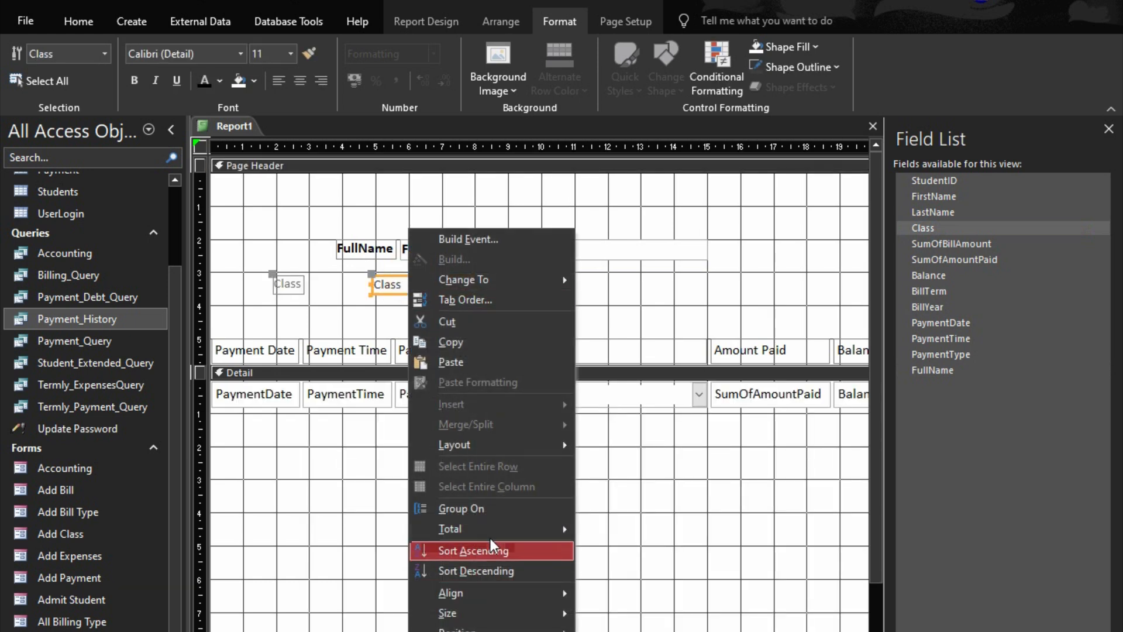
{"action": "mouse_move", "coordinate": [515, 451]}
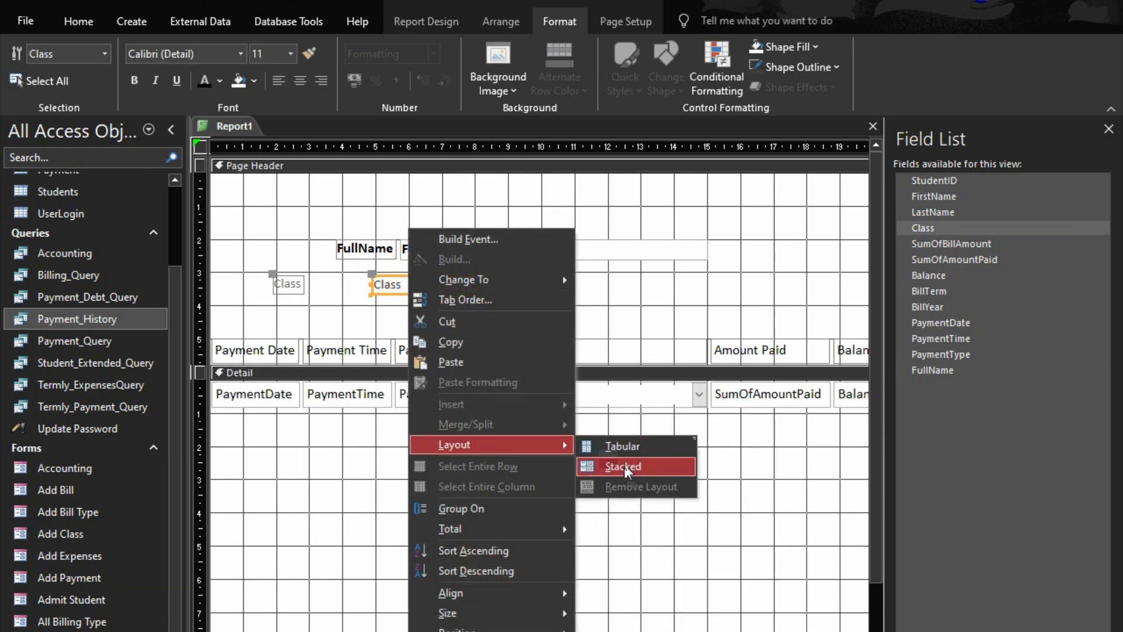
{"action": "left_click", "coordinate": [625, 465]}
Line up the starting edges of the FullName and Class labels at about the 4 cm mark
{"action": "left_click_drag", "start_coordinate": [336, 284], "coordinate": [405, 278]}
{"action": "left_click_drag", "start_coordinate": [376, 221], "coordinate": [434, 260]}
{"action": "left_click", "coordinate": [389, 307]}
{"action": "left_click", "coordinate": [436, 245]}
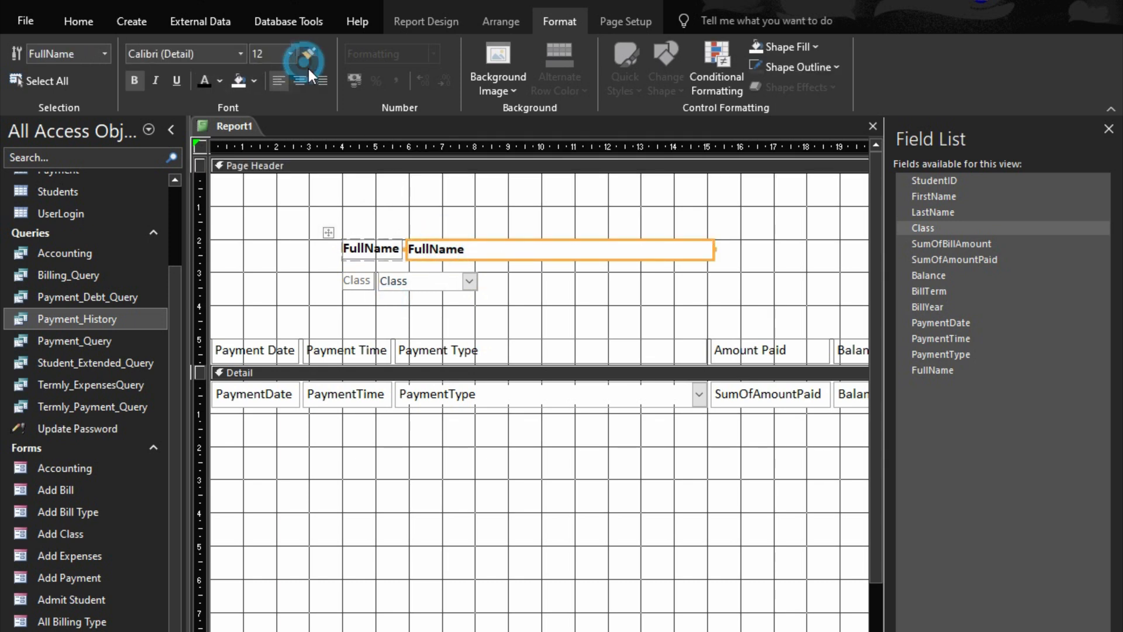
{"action": "left_click", "coordinate": [319, 54]}
{"action": "left_click", "coordinate": [406, 290]}
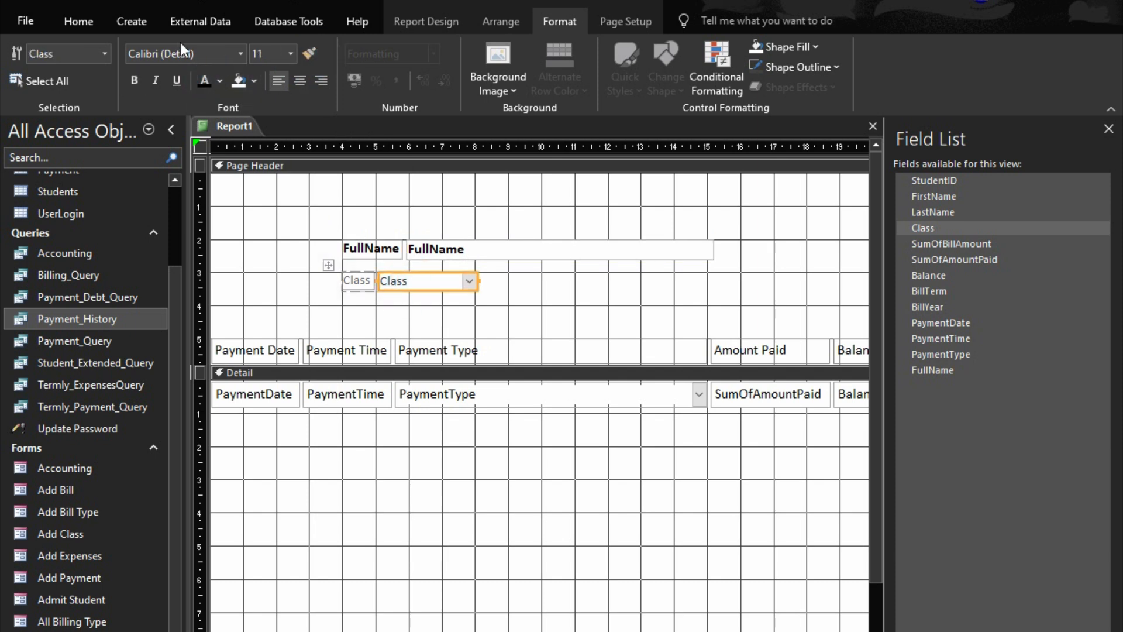
{"action": "left_click", "coordinate": [201, 76]}
{"action": "left_click", "coordinate": [290, 54]}
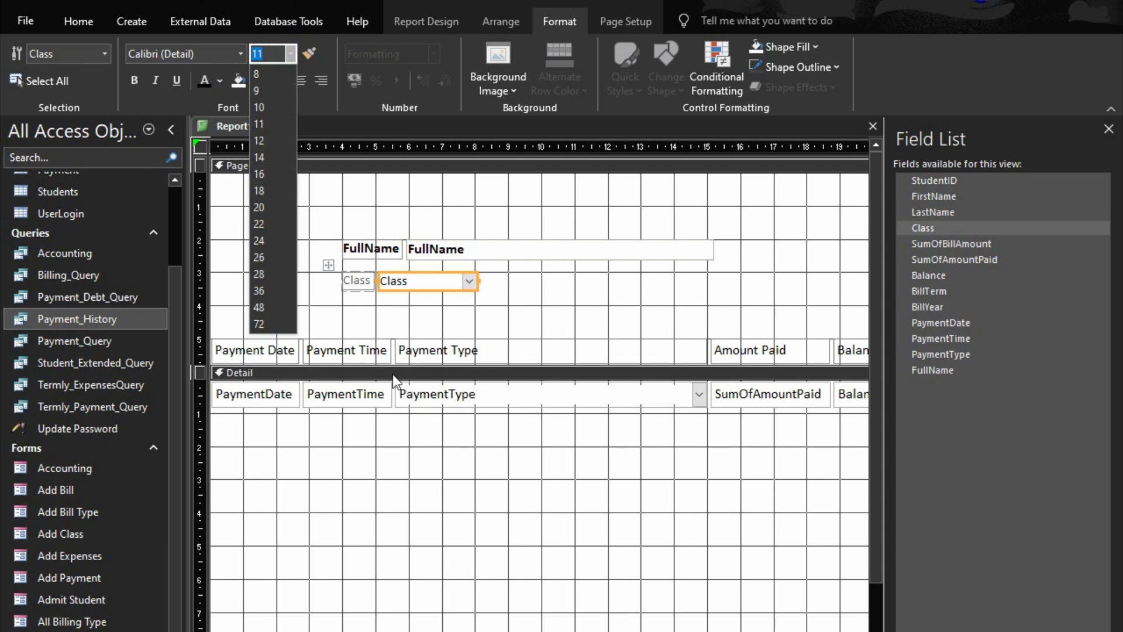
{"action": "left_click", "coordinate": [516, 291]}
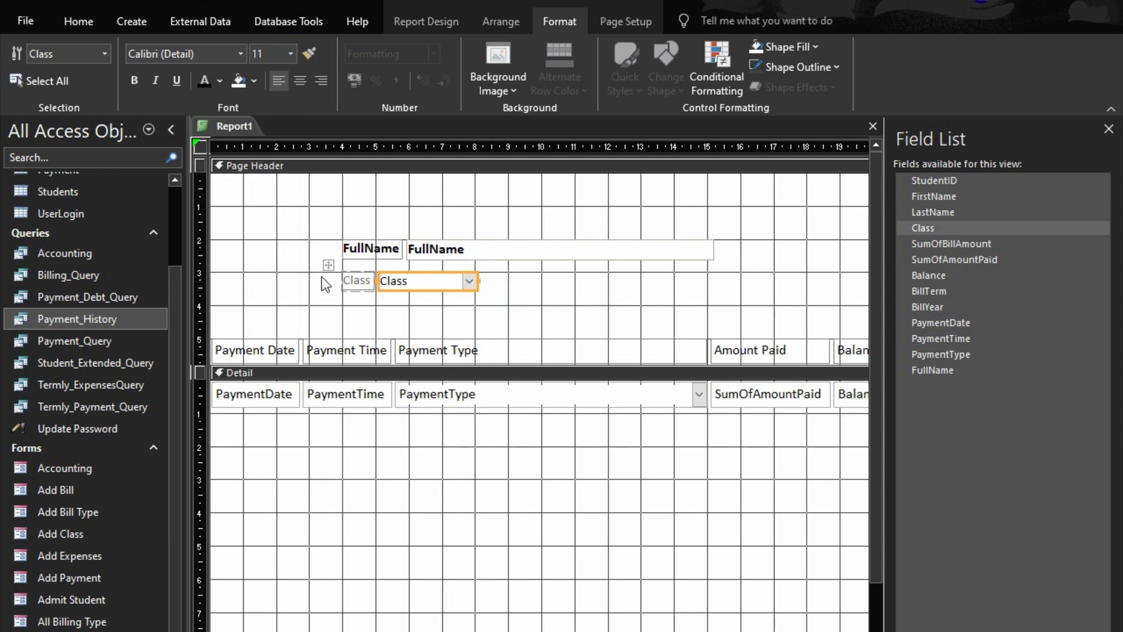
Format the Class label and field as 12 pt black text and size them to fit
{"action": "left_click_drag", "start_coordinate": [323, 258], "coordinate": [375, 292]}
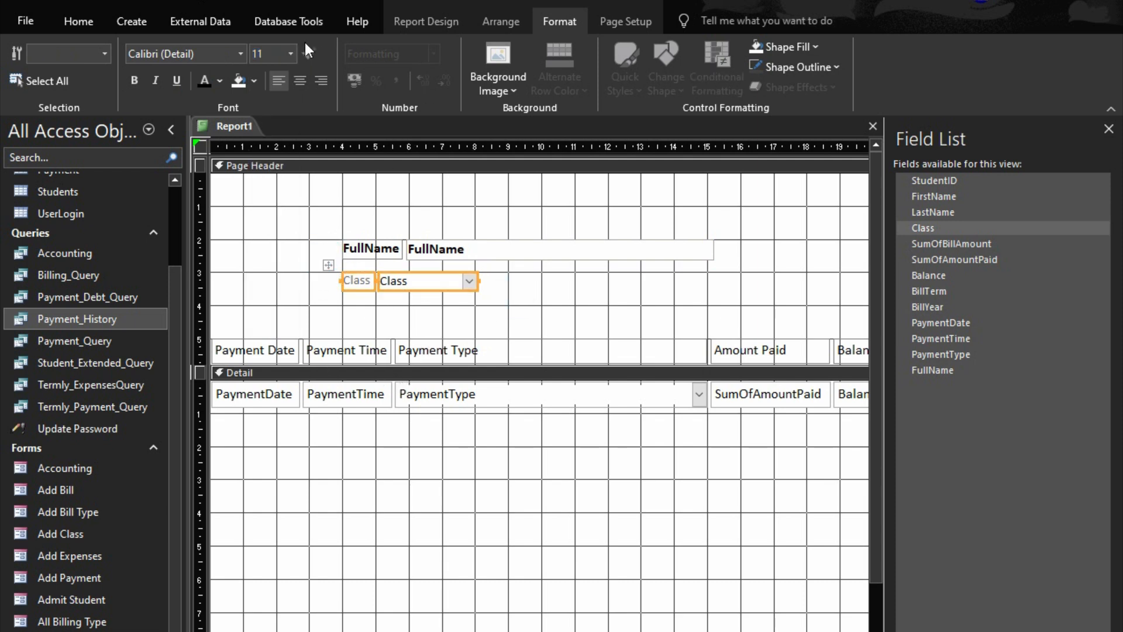
{"action": "left_click", "coordinate": [290, 54]}
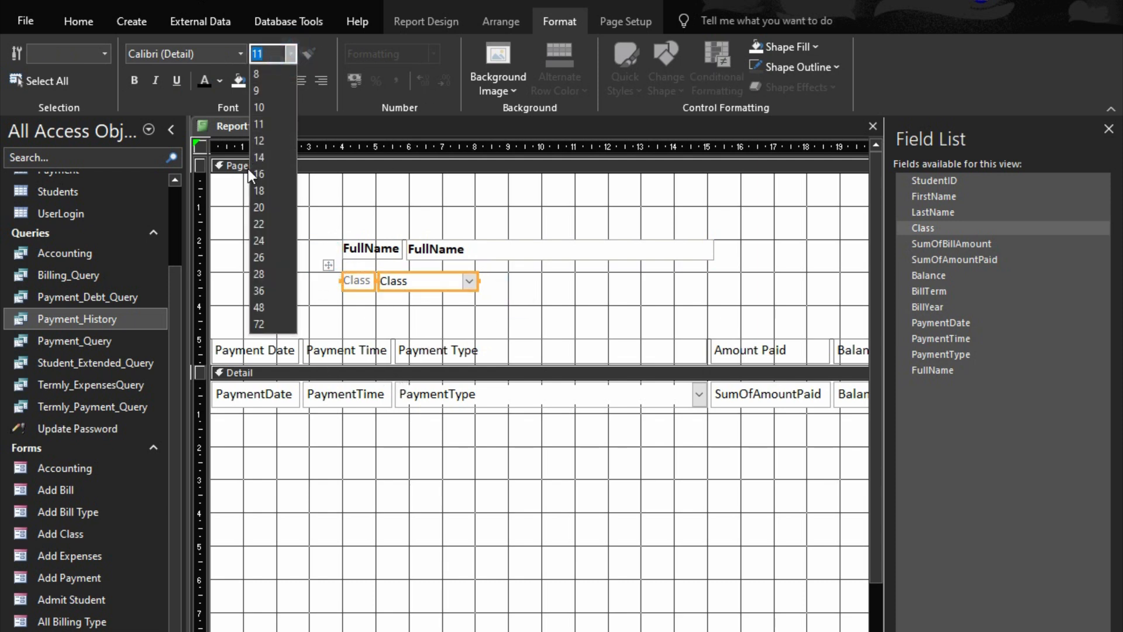
{"action": "left_click", "coordinate": [272, 140]}
{"action": "left_click", "coordinate": [205, 82]}
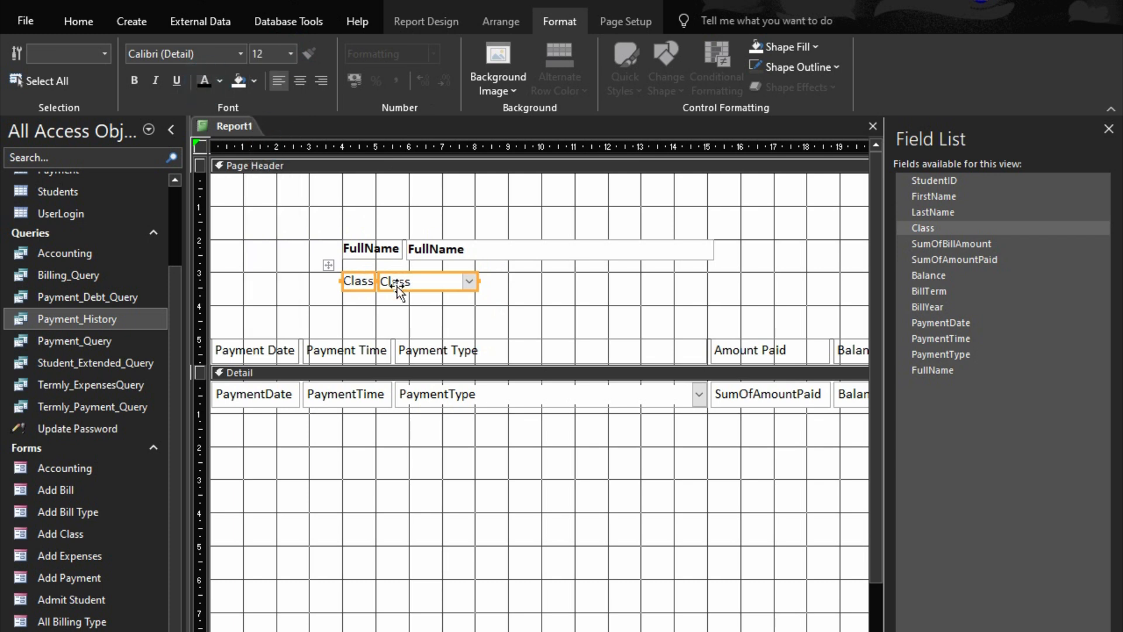
{"action": "right_click", "coordinate": [424, 279]}
{"action": "mouse_move", "coordinate": [554, 614]}
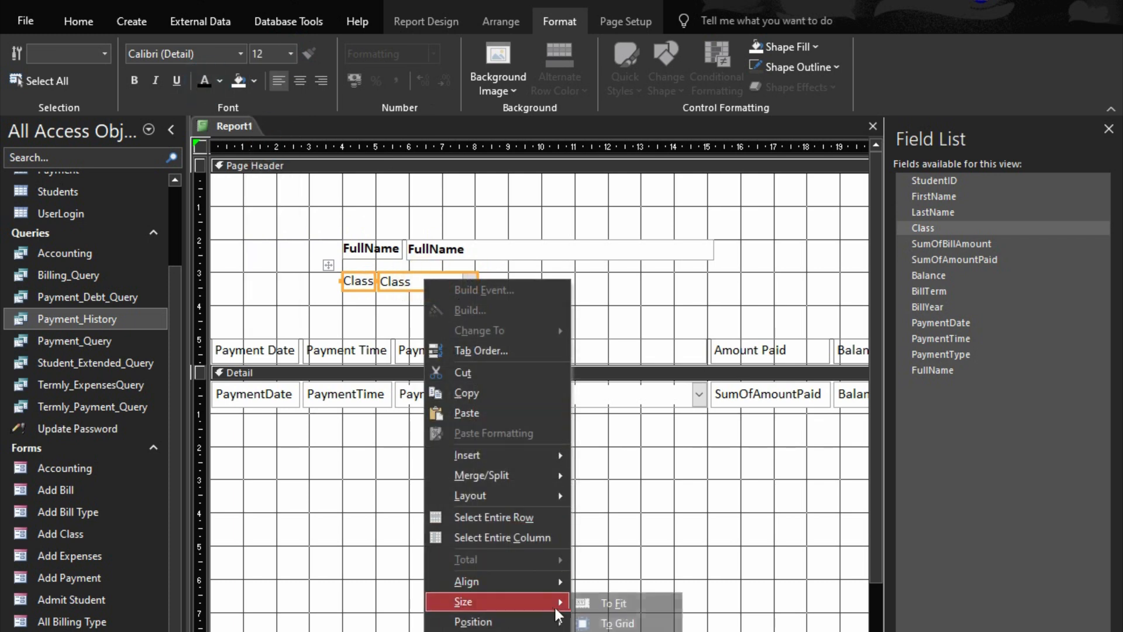
{"action": "left_click", "coordinate": [597, 602]}
{"action": "left_click", "coordinate": [593, 315]}
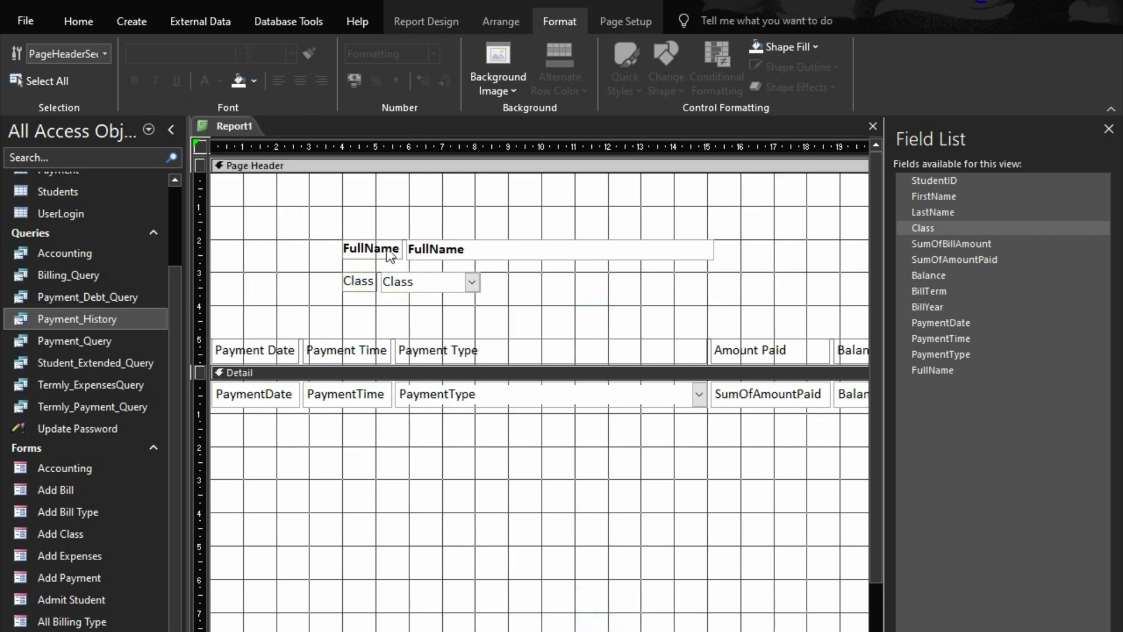
Widen the Class label slightly in the Page Header
{"action": "left_click", "coordinate": [367, 283]}
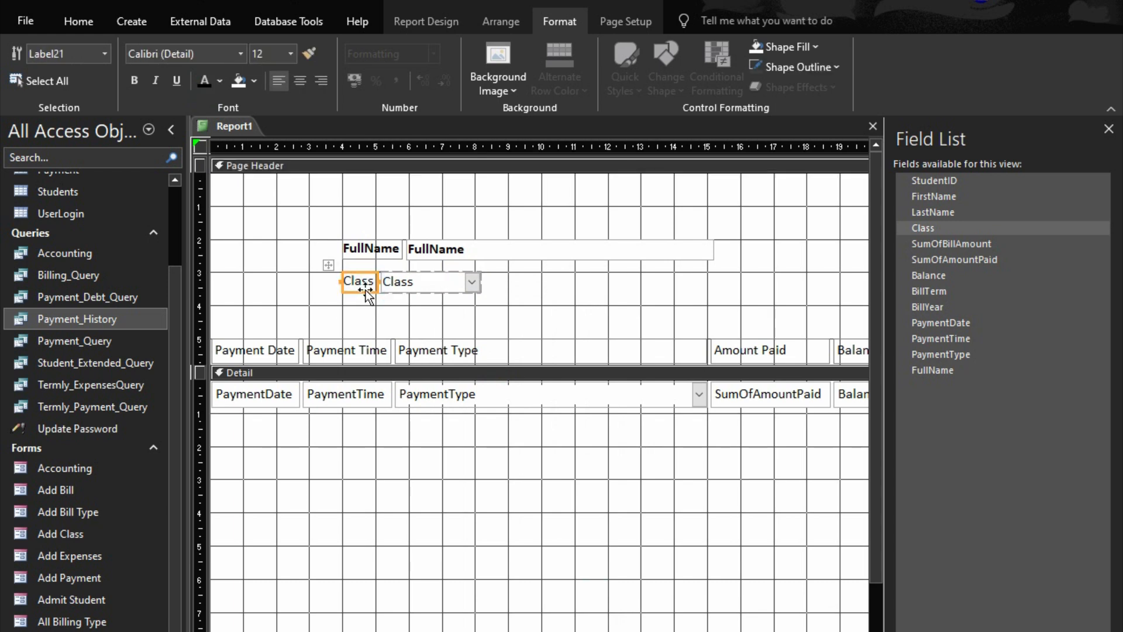
{"action": "double_click", "coordinate": [365, 290]}
{"action": "left_click", "coordinate": [643, 317]}
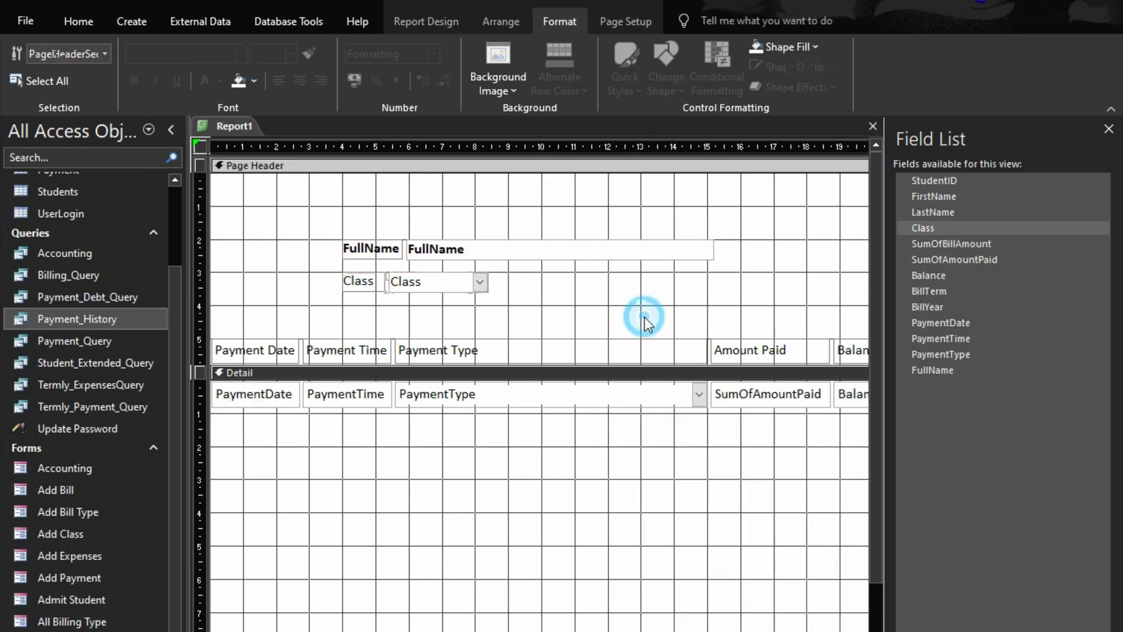
{"action": "left_click", "coordinate": [476, 293]}
Move the Class label and field up so they sit directly beneath the FullName row
{"action": "left_click", "coordinate": [731, 351]}
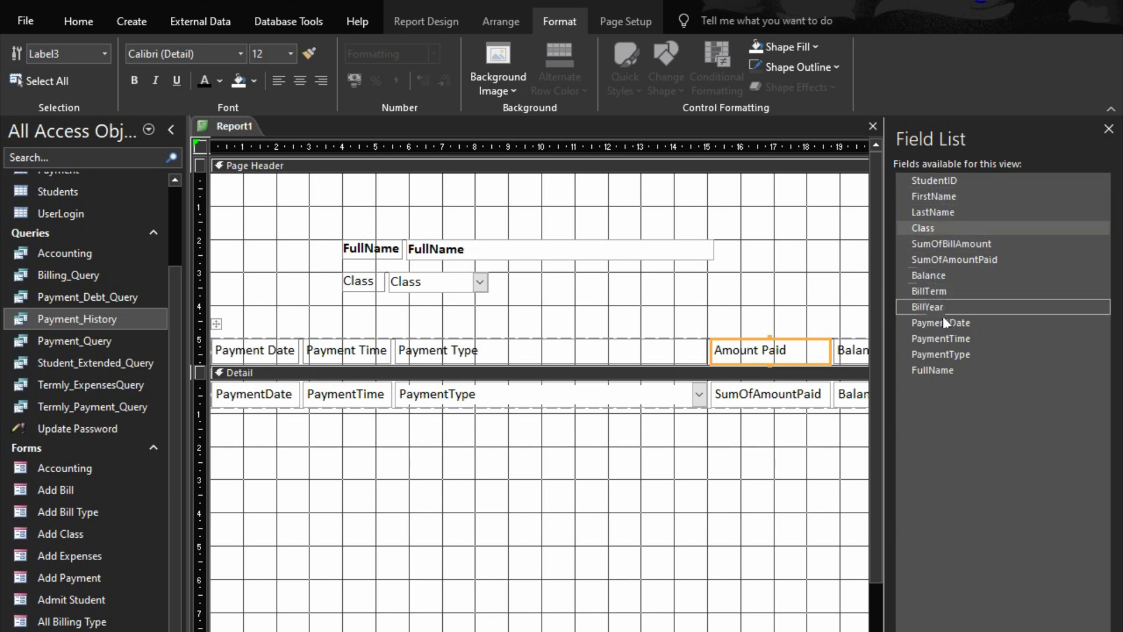
{"action": "left_click", "coordinate": [630, 276]}
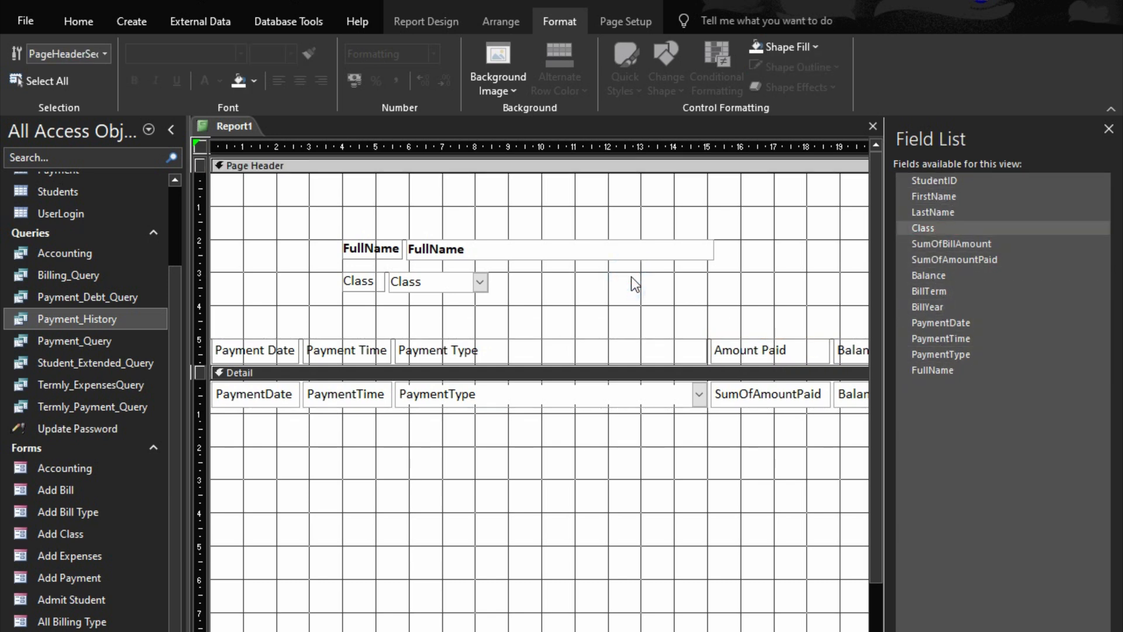
{"action": "left_click", "coordinate": [374, 248]}
{"action": "left_click_drag", "start_coordinate": [322, 293], "coordinate": [445, 295]}
{"action": "key", "text": "Up"}
{"action": "key", "text": "Up"}
{"action": "key", "text": "Up"}
{"action": "key", "text": "Up"}
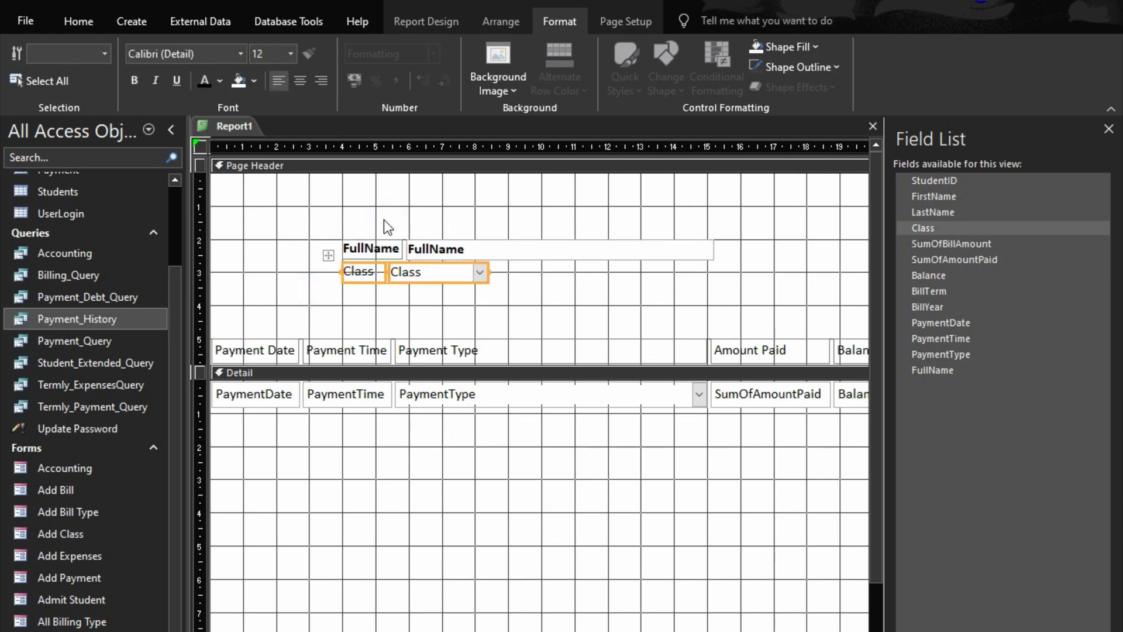
Add a small gap between the FullName and Class rows, and move both down together to about the 3 cm mark in the Page Header
{"action": "key", "text": "Down"}
{"action": "left_click_drag", "start_coordinate": [361, 221], "coordinate": [556, 325]}
{"action": "key", "text": "Down"}
{"action": "key", "text": "Down"}
{"action": "key", "text": "Down"}
{"action": "key", "text": "Down"}
{"action": "key", "text": "Down"}
{"action": "key", "text": "Down"}
{"action": "key", "text": "Down"}
{"action": "key", "text": "Down"}
{"action": "key", "text": "Down"}
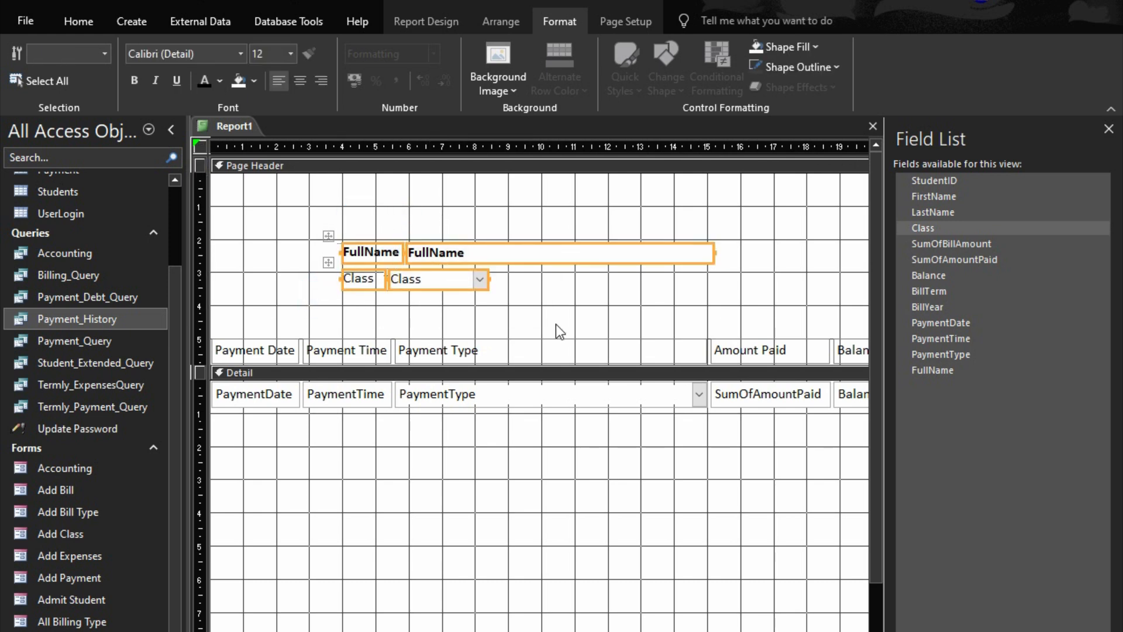
{"action": "key", "text": "Up"}
{"action": "key", "text": "Up"}
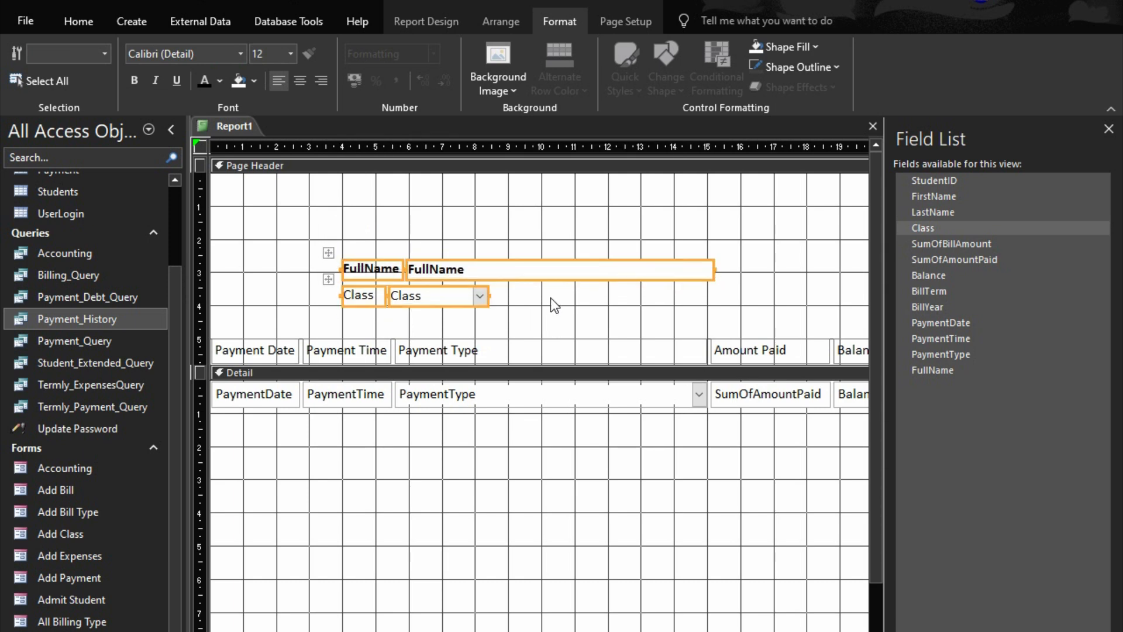
{"action": "left_click", "coordinate": [515, 213]}
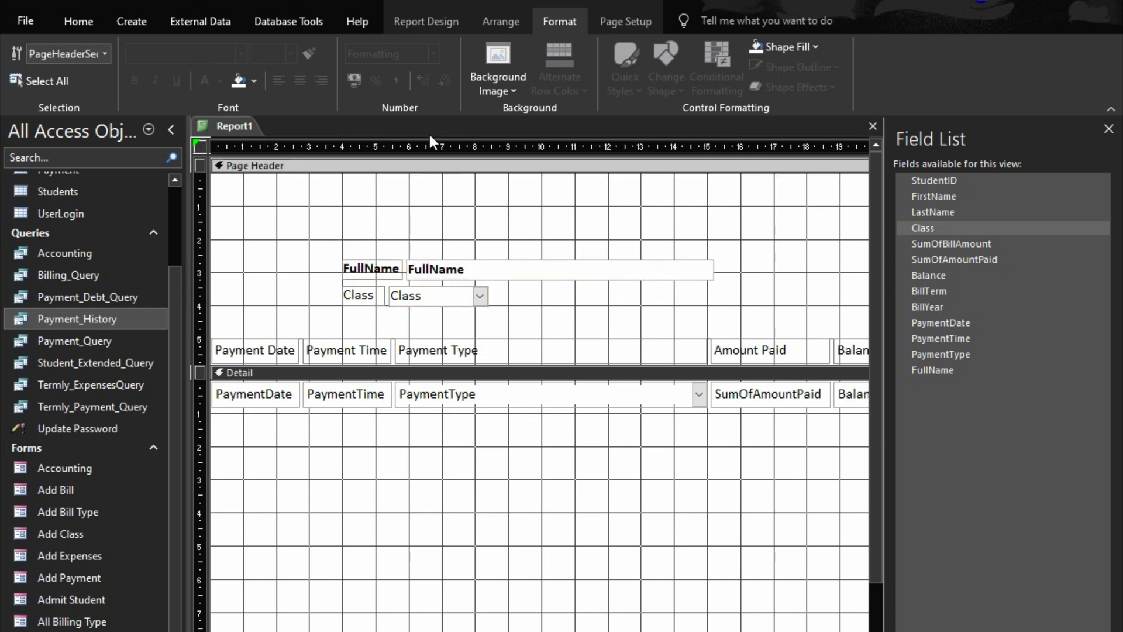
Add a label reading ALL PAYMENTS above the FullName row in the Page Header
{"action": "left_click", "coordinate": [423, 21]}
{"action": "left_click", "coordinate": [377, 72]}
{"action": "left_click", "coordinate": [402, 204]}
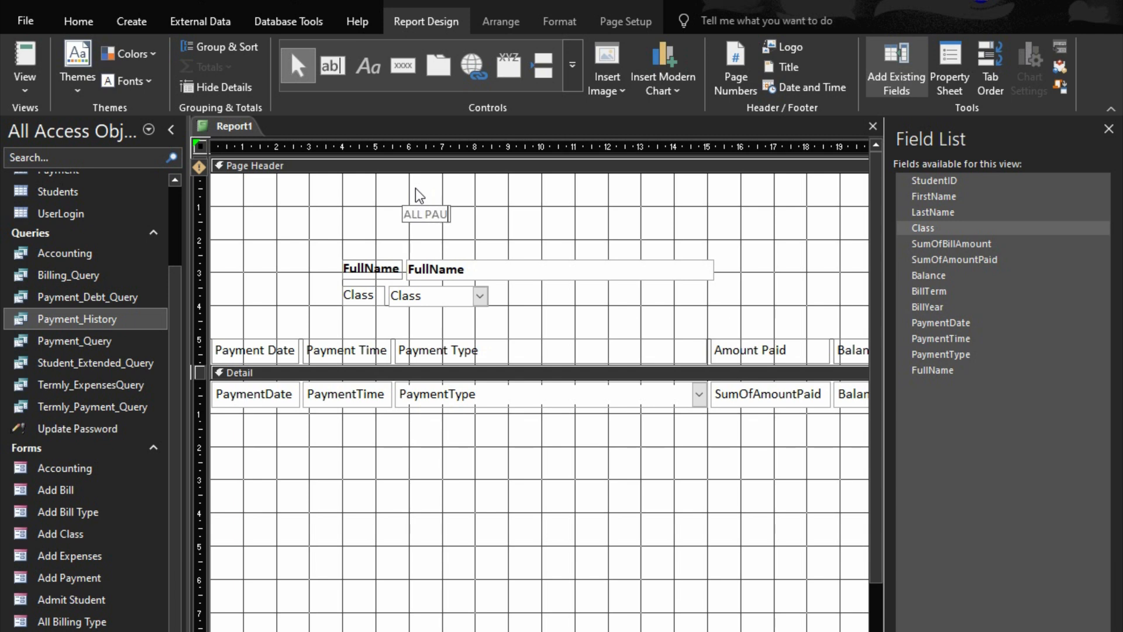
{"action": "type", "text": "YMe"}
{"action": "key", "text": "BackSpace"}
{"action": "type", "text": "ENTS"}
Format the ALL PAYMENTS label as bold 24 pt and size it to fit its text
{"action": "left_click", "coordinate": [140, 81]}
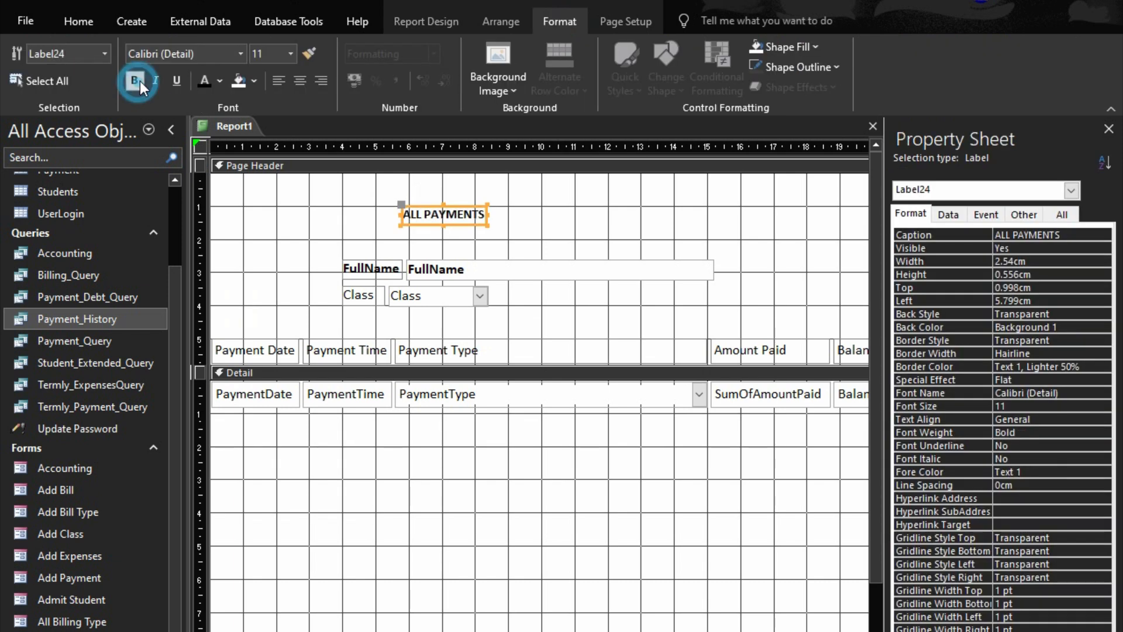
{"action": "left_click", "coordinate": [291, 54]}
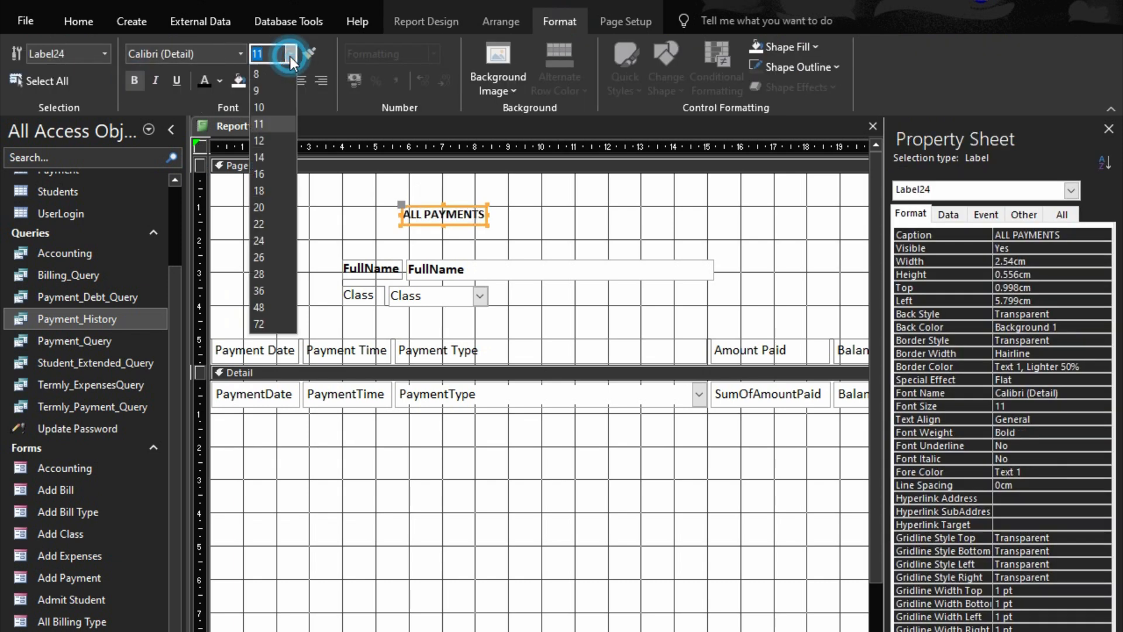
{"action": "left_click", "coordinate": [257, 240]}
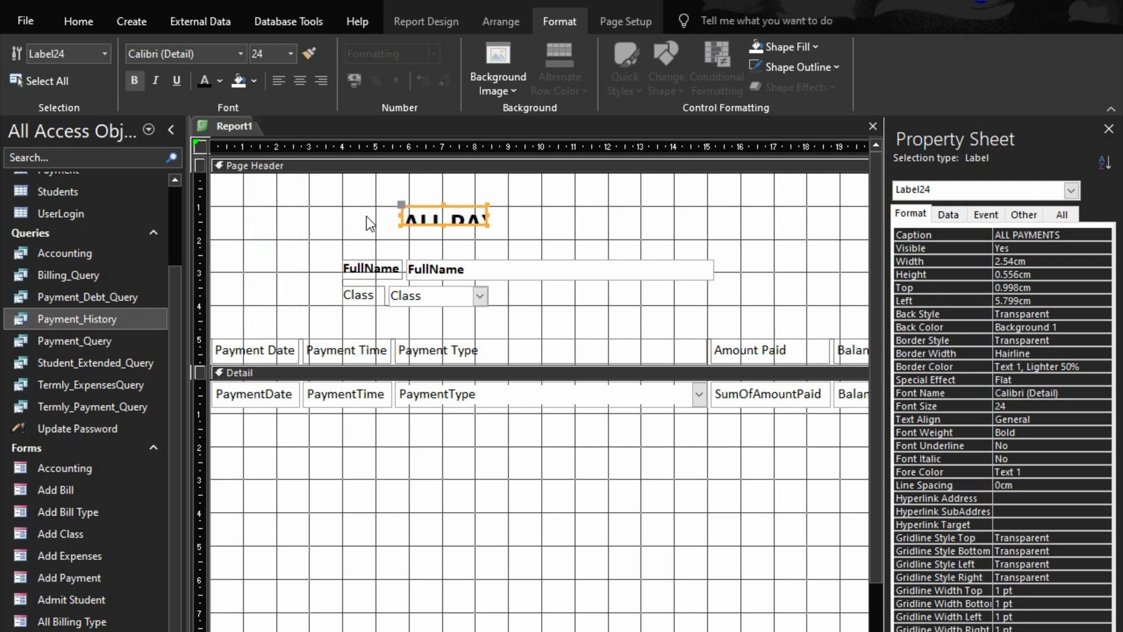
{"action": "right_click", "coordinate": [441, 211]}
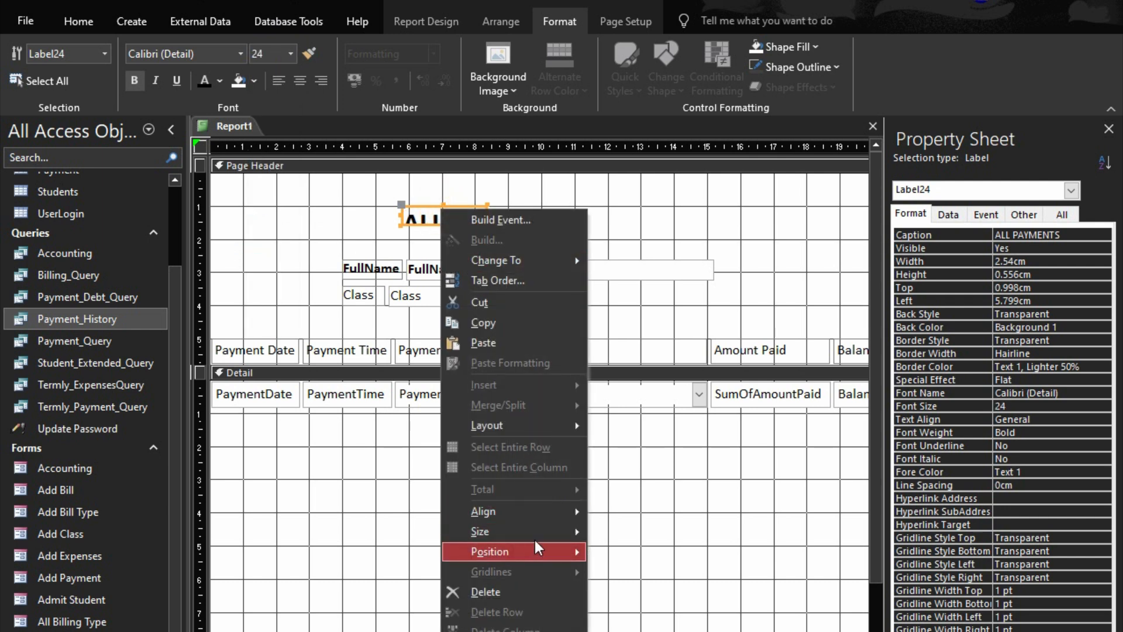
{"action": "mouse_move", "coordinate": [542, 534]}
{"action": "left_click", "coordinate": [622, 530]}
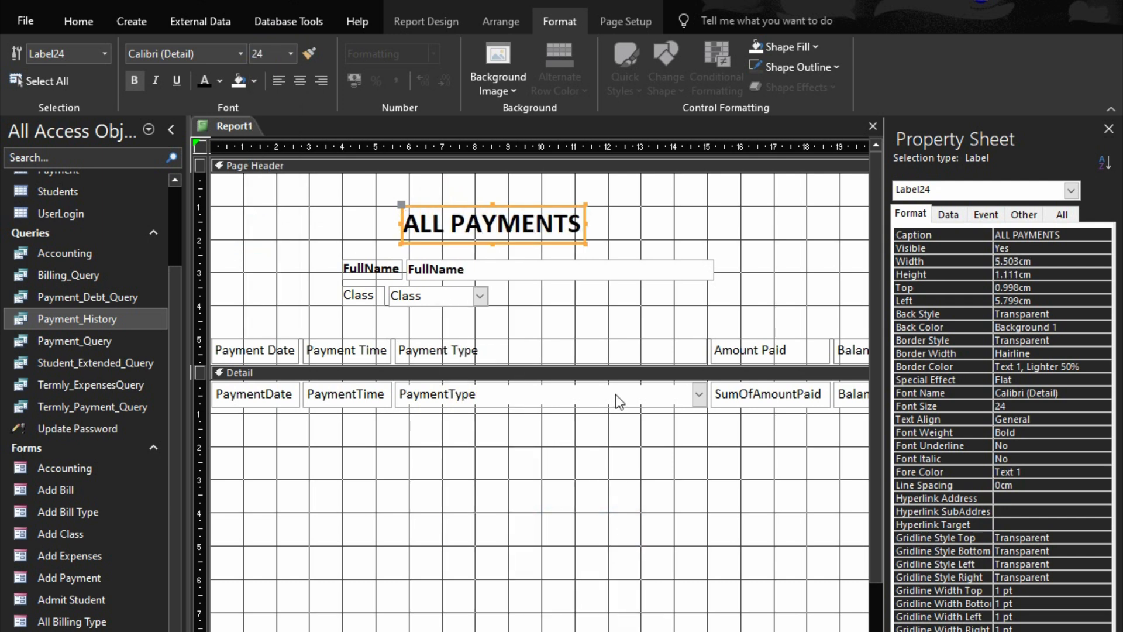
Move the ALL PAYMENTS title up to the upper edge of the Page Header section
{"action": "key", "text": "Up"}
{"action": "key", "text": "Up"}
{"action": "key", "text": "Up"}
{"action": "key", "text": "Up"}
{"action": "key", "text": "Up"}
{"action": "key", "text": "Up"}
{"action": "key", "text": "Up"}
{"action": "key", "text": "Up"}
{"action": "key", "text": "Up"}
{"action": "key", "text": "Up"}
{"action": "key", "text": "Up"}
{"action": "key", "text": "Up"}
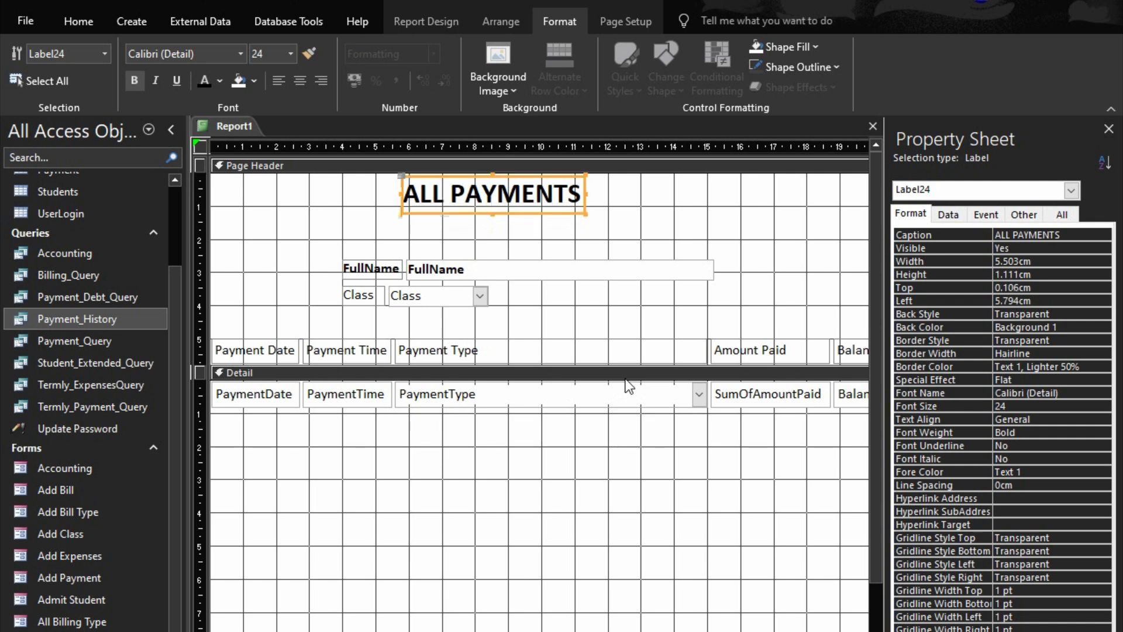
{"action": "left_click", "coordinate": [644, 226]}
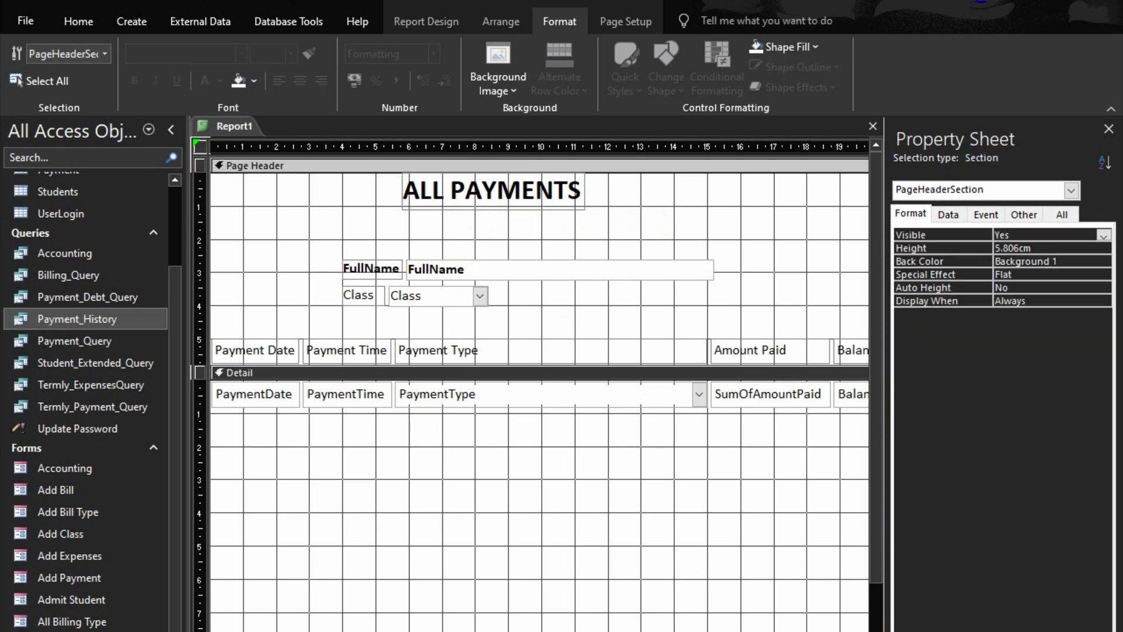
Shrink the Detail section to the height of its field row and collapse the empty Page Footer
{"action": "left_click_drag", "start_coordinate": [494, 617], "coordinate": [500, 245]}
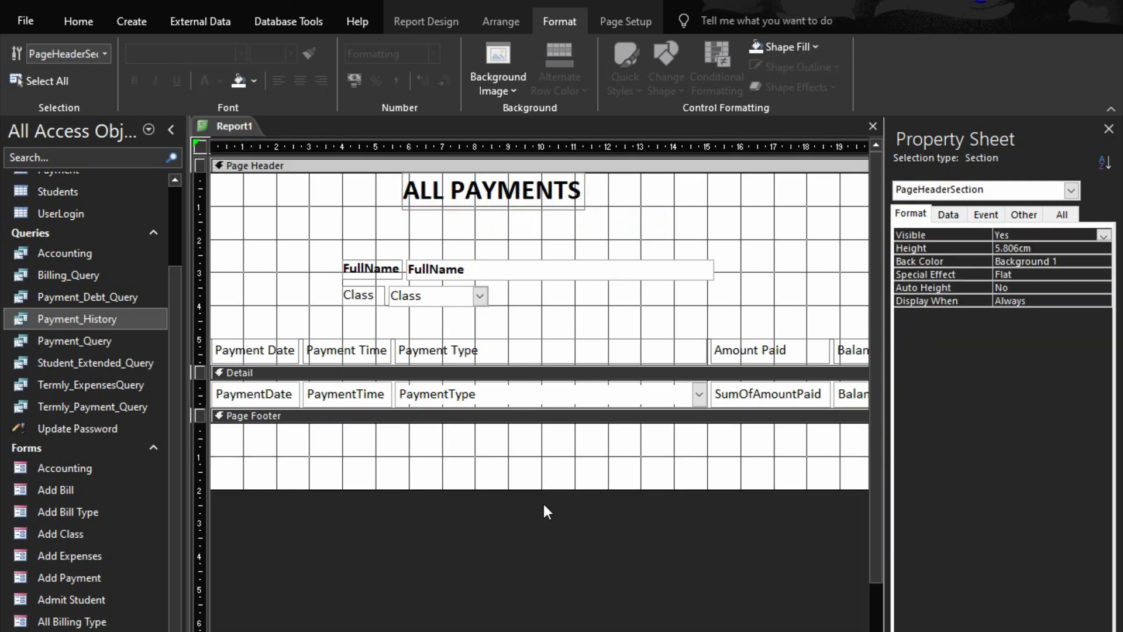
{"action": "left_click_drag", "start_coordinate": [561, 490], "coordinate": [562, 423]}
{"action": "scroll", "coordinate": [539, 281], "scroll_direction": "right", "scroll_amount": 5}
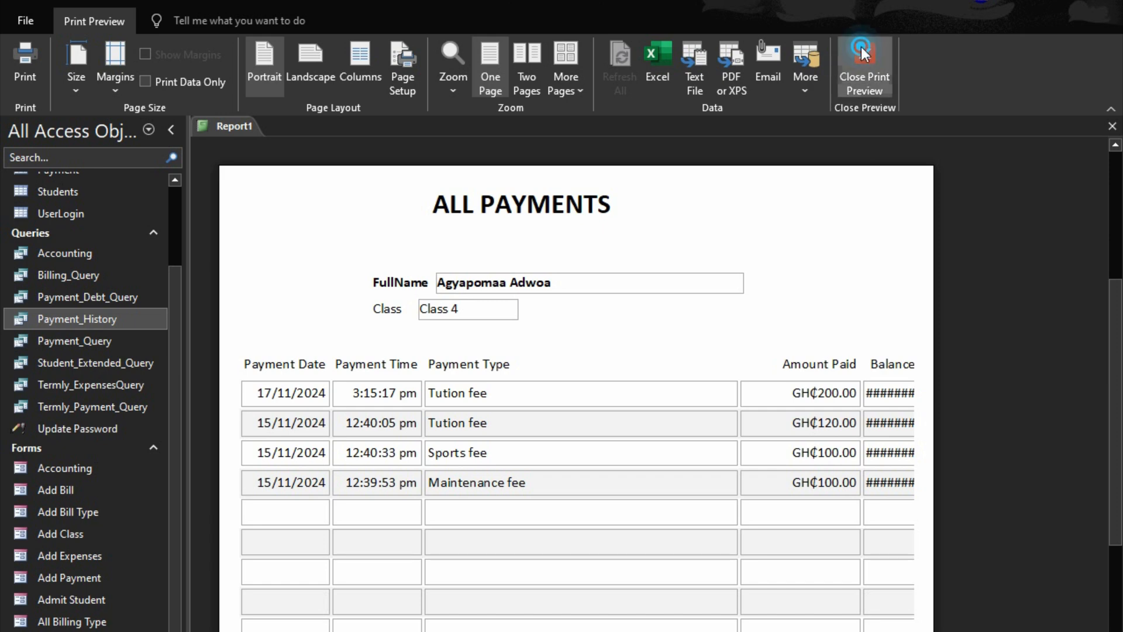
Widen the PaymentDate column to about 3.15 cm and size the PaymentTime column to the same width
{"action": "left_click", "coordinate": [865, 64]}
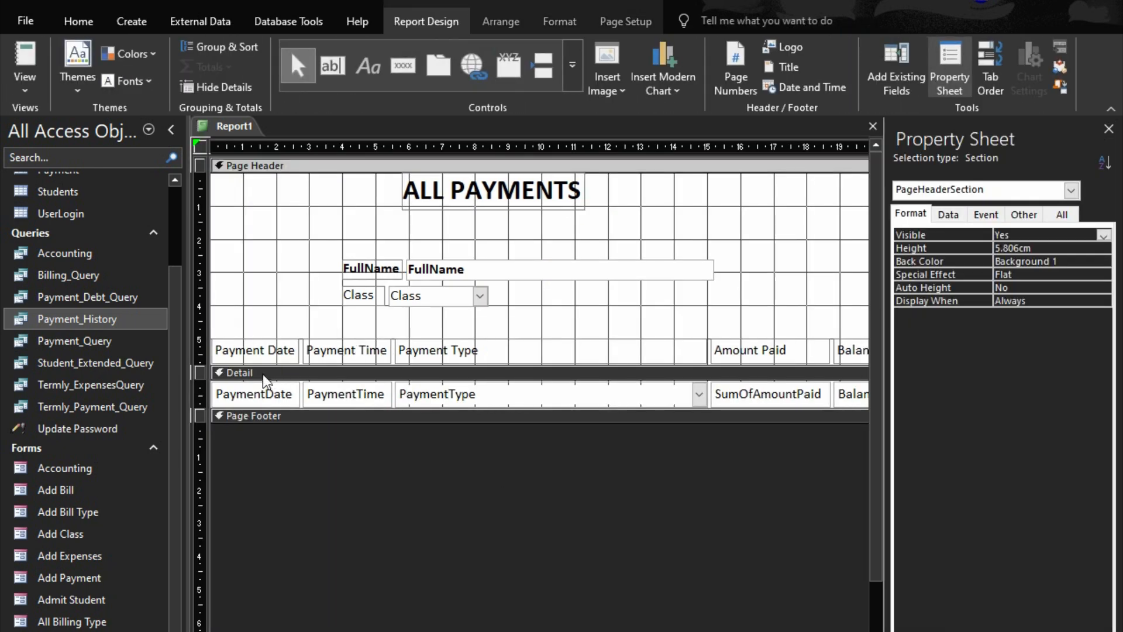
{"action": "left_click", "coordinate": [253, 395]}
{"action": "left_click_drag", "start_coordinate": [299, 394], "coordinate": [316, 394]}
{"action": "left_click", "coordinate": [360, 393], "text": "shift"}
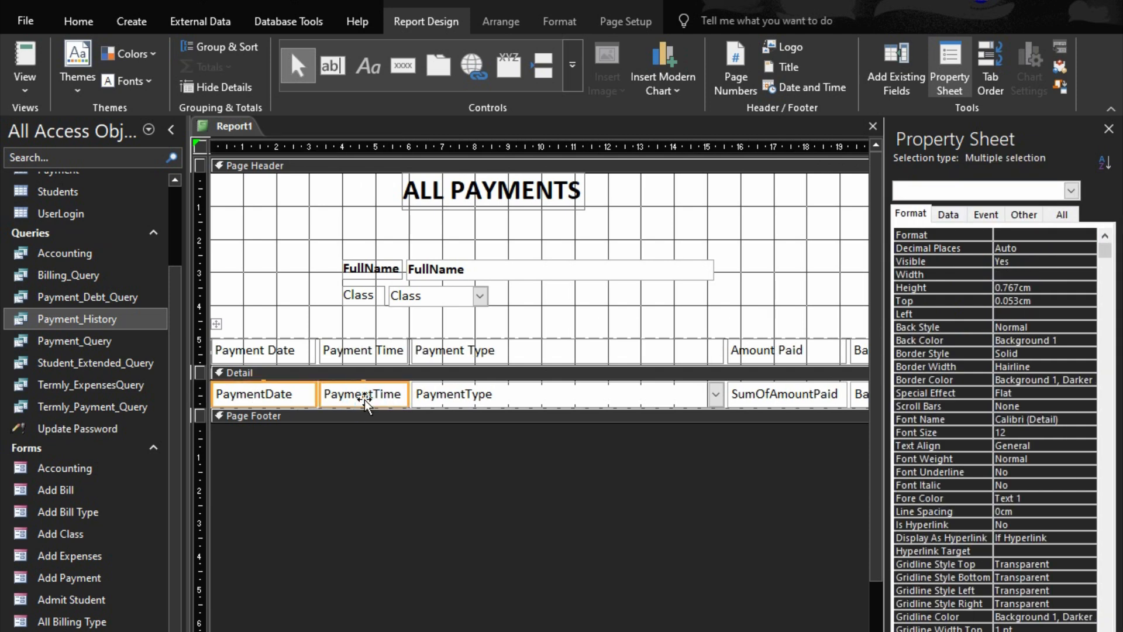
{"action": "right_click", "coordinate": [366, 394]}
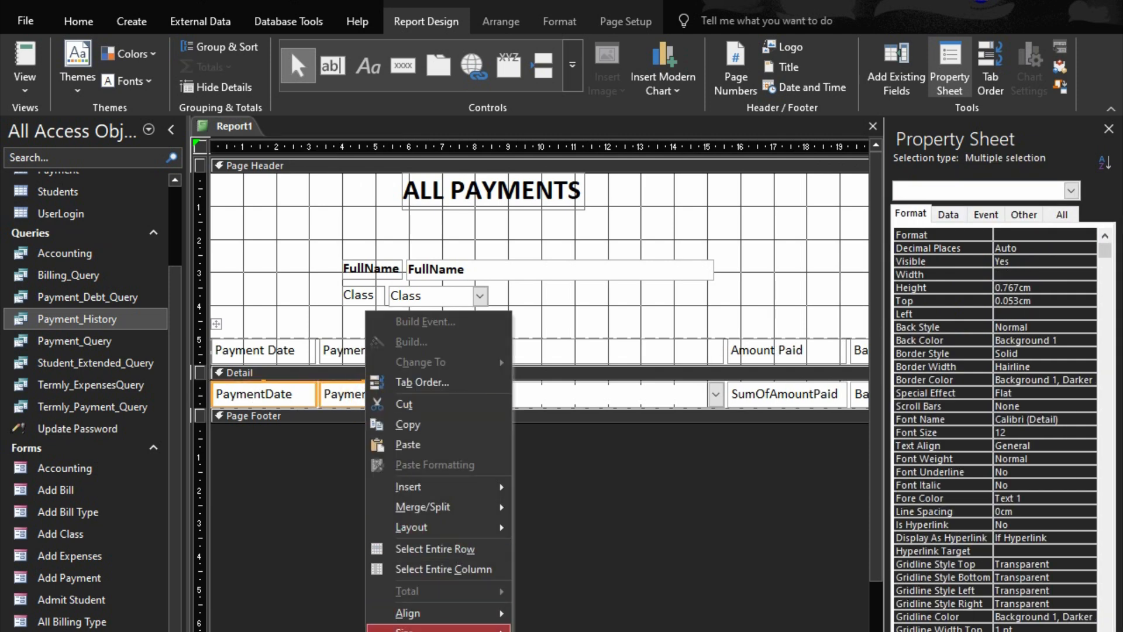
{"action": "mouse_move", "coordinate": [409, 629]}
{"action": "left_click", "coordinate": [555, 631]}
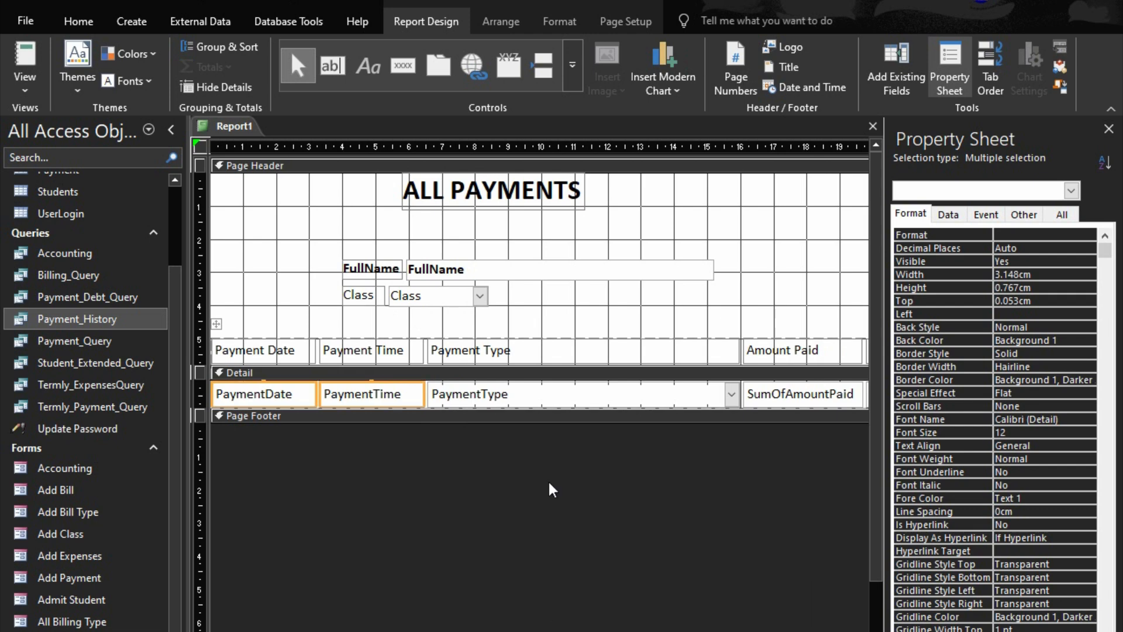
Narrow the PaymentType column to about 7.43 cm and reduce the report width to about 21.8 cm
{"action": "left_click", "coordinate": [538, 394]}
{"action": "key", "text": "shift+Left"}
{"action": "key", "text": "shift+Left"}
{"action": "key", "text": "shift+Left"}
{"action": "key", "text": "shift+Left"}
{"action": "key", "text": "shift+Left"}
{"action": "key", "text": "shift+Left"}
{"action": "key", "text": "shift+Left"}
{"action": "key", "text": "shift+Left"}
{"action": "key", "text": "shift+Left"}
{"action": "key", "text": "shift+Left"}
{"action": "key", "text": "shift+Left"}
{"action": "key", "text": "shift+Left"}
{"action": "key", "text": "shift+Left"}
{"action": "key", "text": "shift+Left"}
{"action": "key", "text": "shift+Left"}
{"action": "key", "text": "shift+Left"}
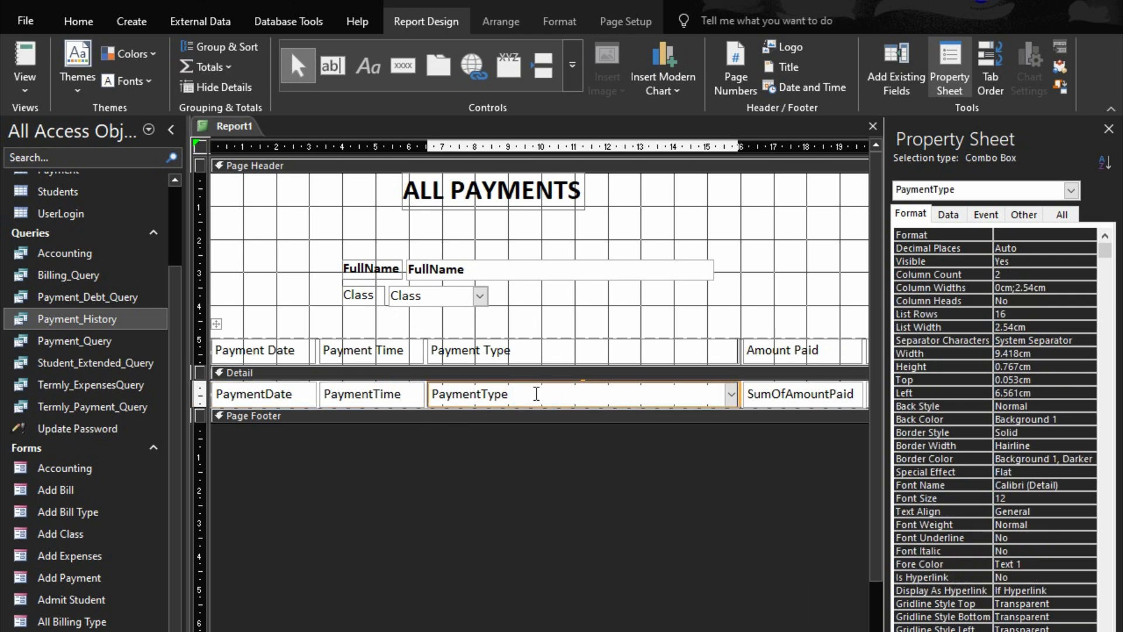
{"action": "key", "text": "shift+Left"}
{"action": "key", "text": "shift+Left"}
{"action": "key", "text": "shift+Left"}
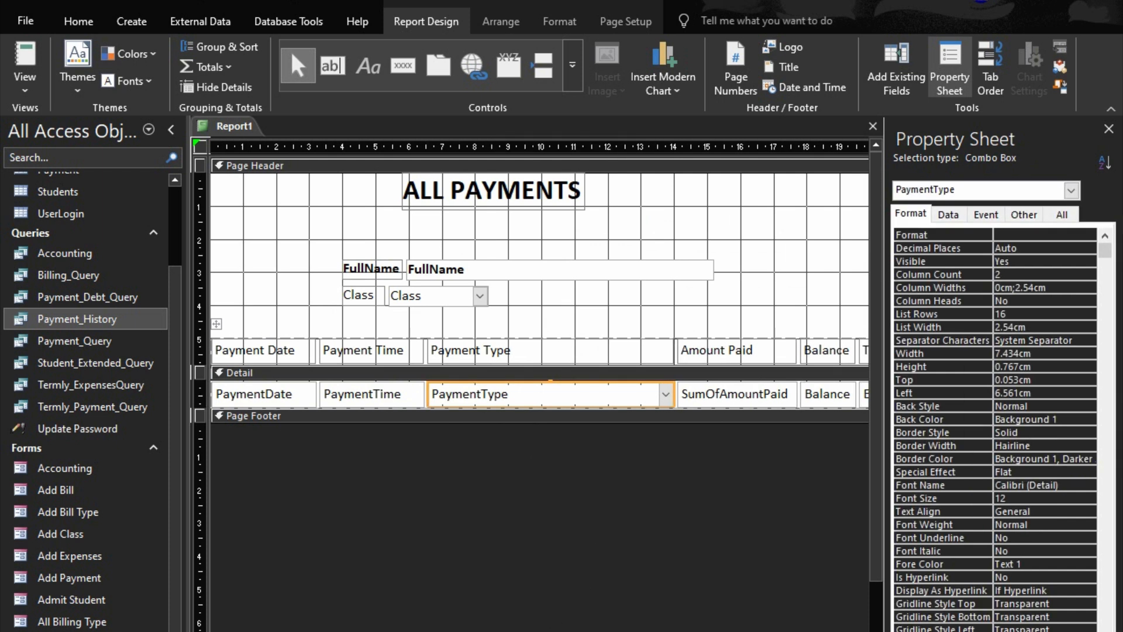
{"action": "scroll", "coordinate": [702, 336], "scroll_direction": "right", "scroll_amount": 5}
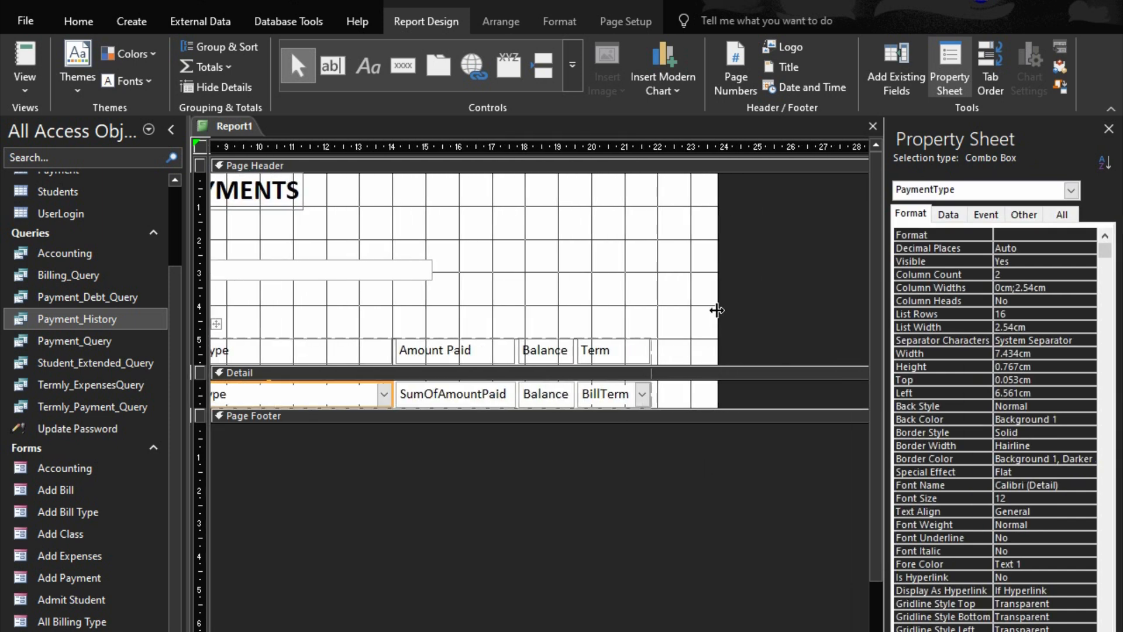
{"action": "left_click_drag", "start_coordinate": [717, 310], "coordinate": [621, 300]}
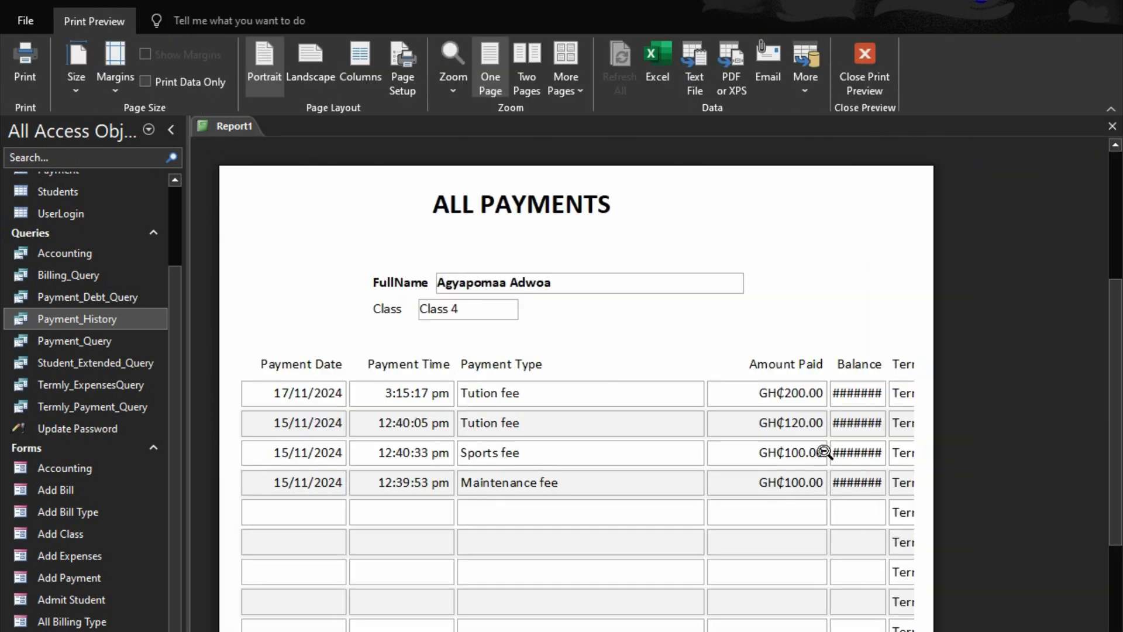
Left-align the text of all column labels and fields in the payment table
{"action": "left_click", "coordinate": [865, 64]}
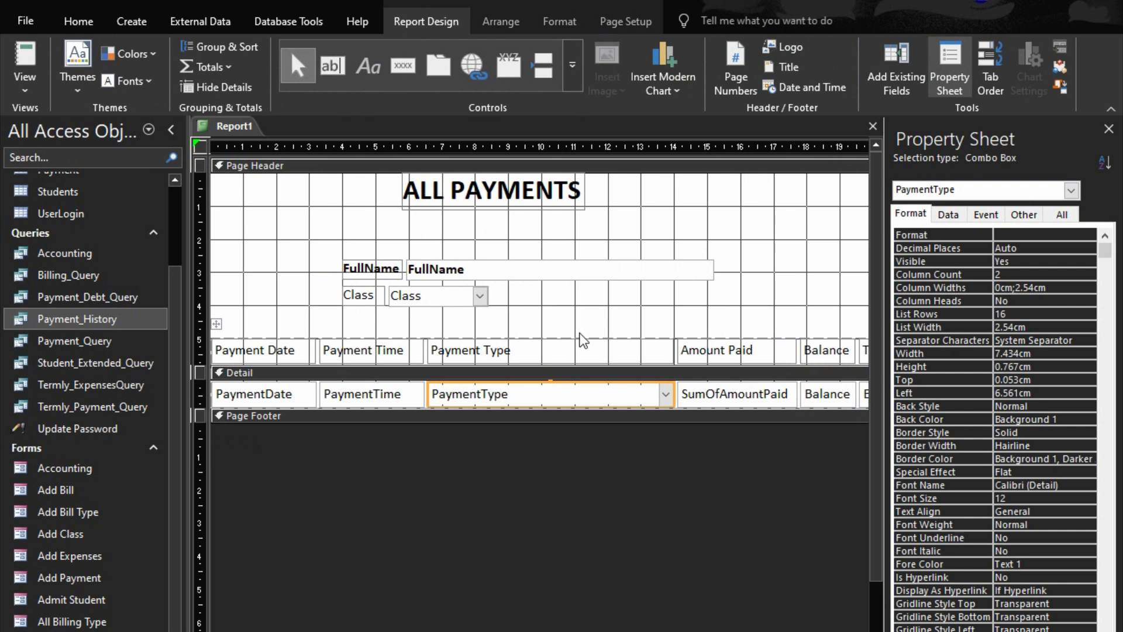
{"action": "left_click", "coordinate": [216, 323]}
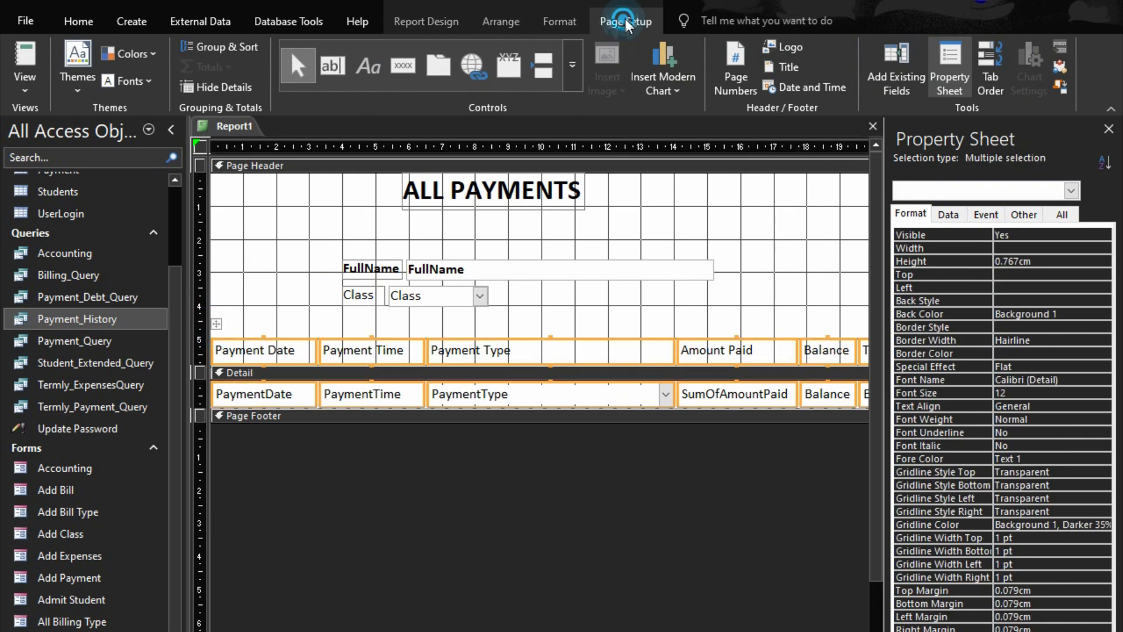
{"action": "left_click", "coordinate": [620, 21]}
{"action": "left_click", "coordinate": [563, 22]}
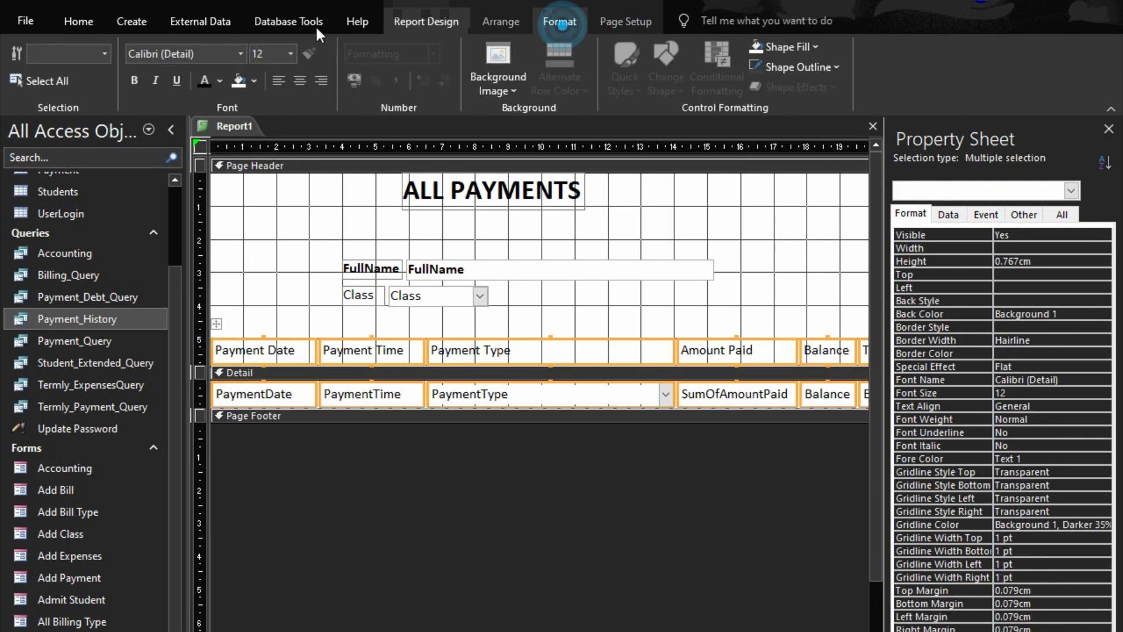
{"action": "left_click", "coordinate": [319, 82]}
{"action": "left_click", "coordinate": [279, 83]}
{"action": "left_click", "coordinate": [454, 612]}
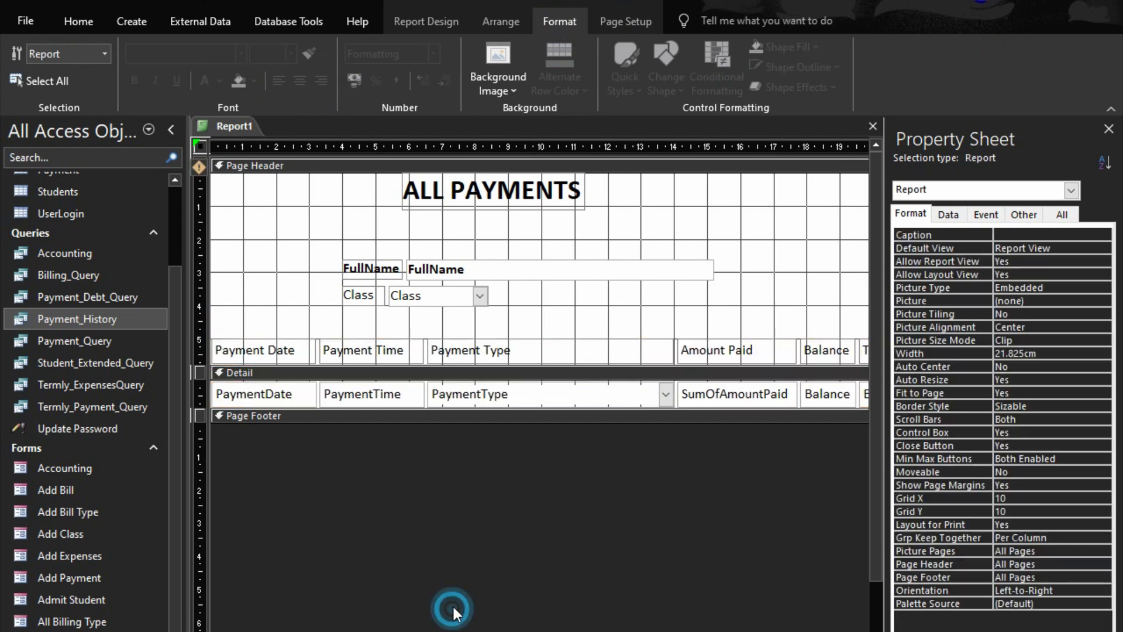
Narrow the PaymentType column to 5.45 cm and trim the report width to about 19.84 cm
{"action": "left_click", "coordinate": [568, 394]}
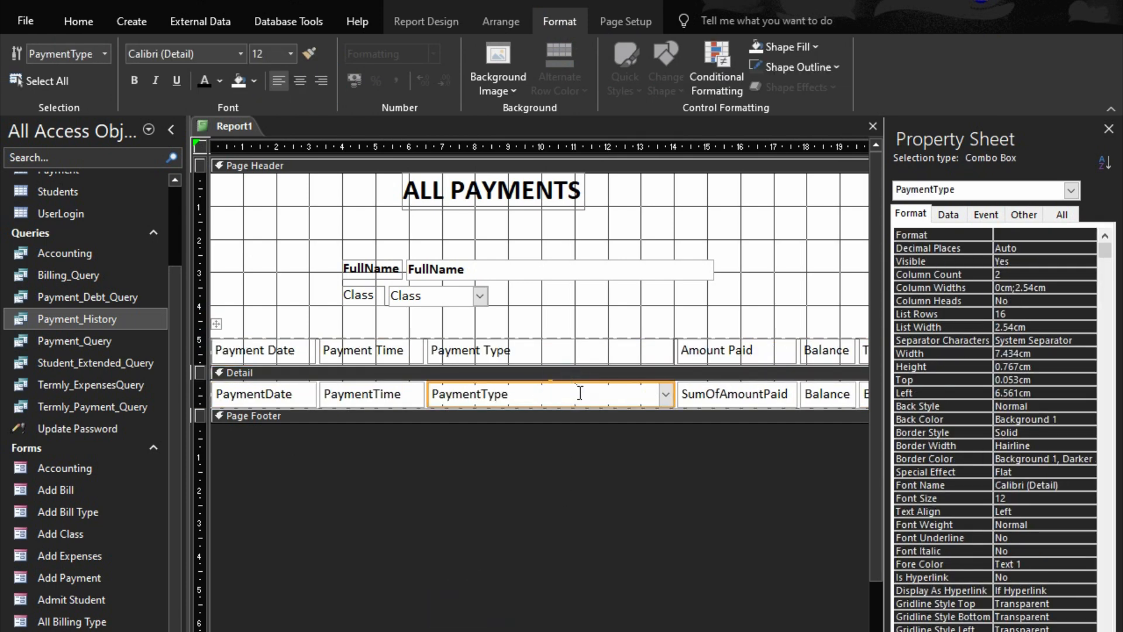
{"action": "key", "text": "shift+Left"}
{"action": "key", "text": "shift+Left"}
{"action": "key", "text": "shift+Left"}
{"action": "key", "text": "shift+Left"}
{"action": "key", "text": "shift+Left"}
{"action": "key", "text": "shift+Left"}
{"action": "key", "text": "shift+Left"}
{"action": "key", "text": "shift+Left"}
{"action": "key", "text": "shift+Left"}
{"action": "key", "text": "shift+Left"}
{"action": "key", "text": "shift+Left"}
{"action": "key", "text": "shift+Left"}
{"action": "key", "text": "shift+Left"}
{"action": "key", "text": "shift+Left"}
{"action": "key", "text": "shift+Left"}
{"action": "key", "text": "shift+Left"}
{"action": "key", "text": "shift+Left"}
{"action": "key", "text": "shift+Left"}
{"action": "key", "text": "shift+Left"}
{"action": "key", "text": "shift+Left"}
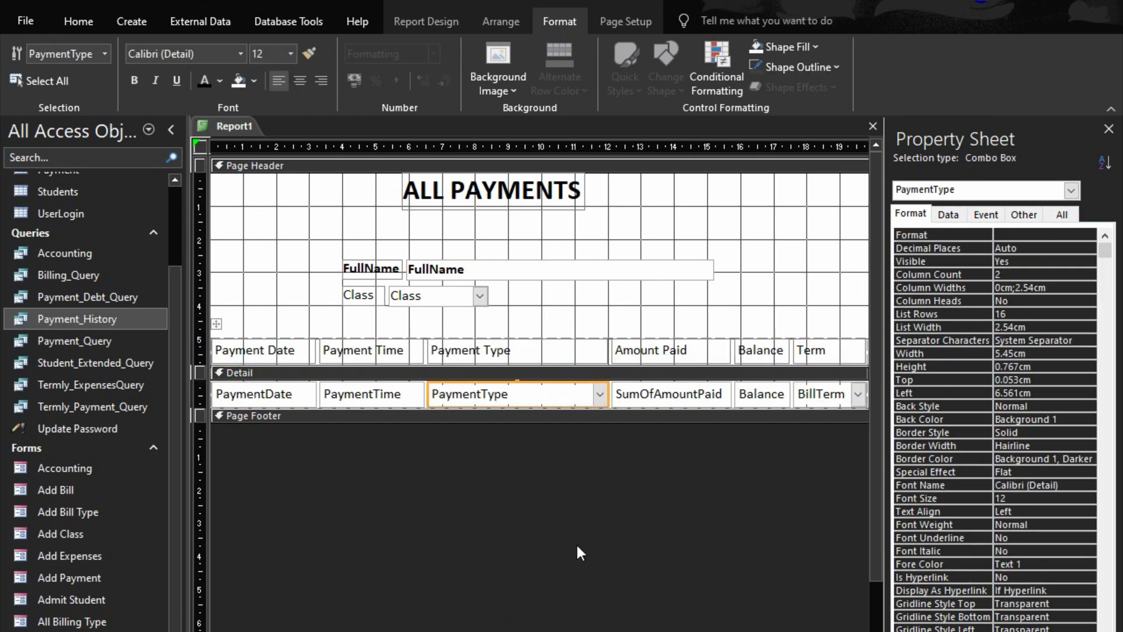
{"action": "left_click_drag", "start_coordinate": [608, 631], "coordinate": [760, 631]}
{"action": "left_click_drag", "start_coordinate": [646, 331], "coordinate": [283, 317]}
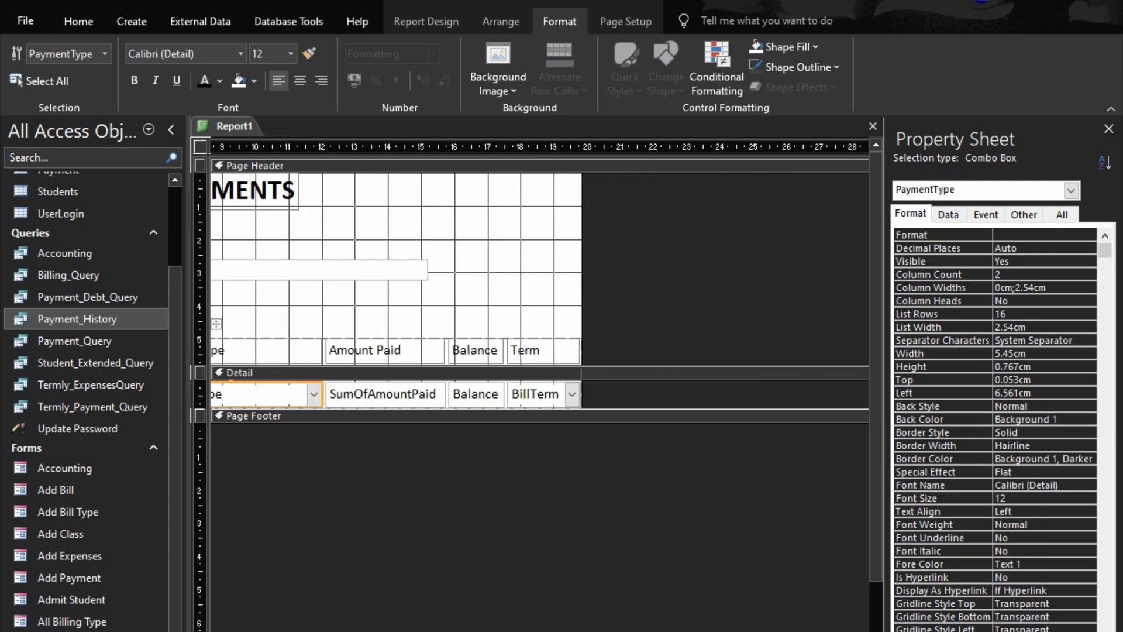
{"action": "left_click", "coordinate": [674, 305]}
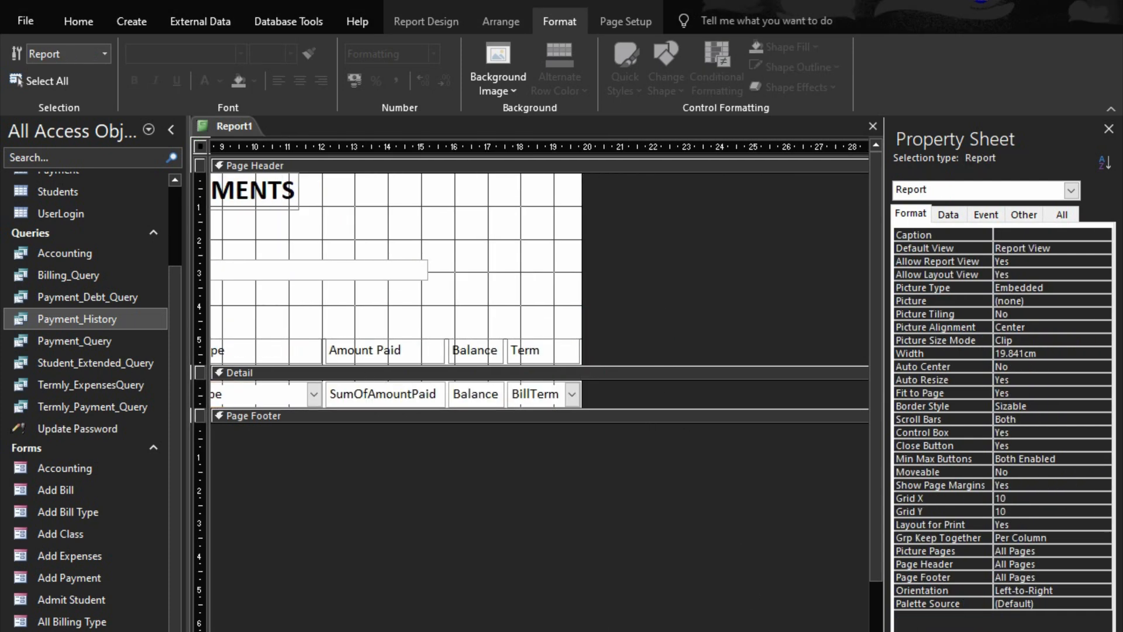
Check the report in Print Preview and narrow the PaymentType column further in the design
{"action": "left_click", "coordinate": [1064, 631]}
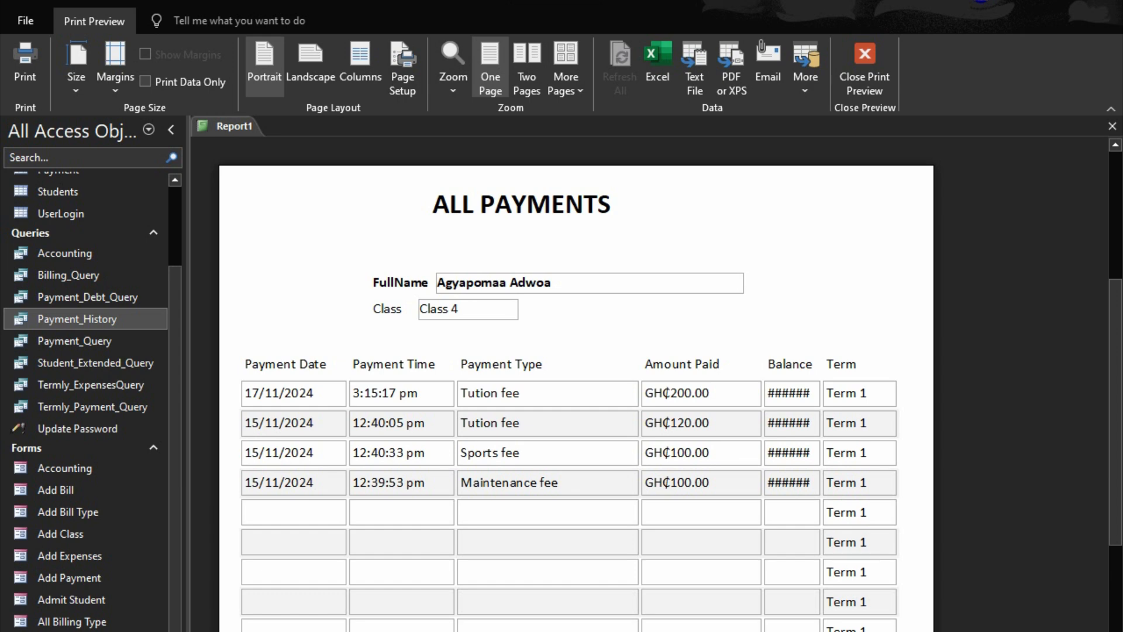
{"action": "left_click", "coordinate": [864, 63]}
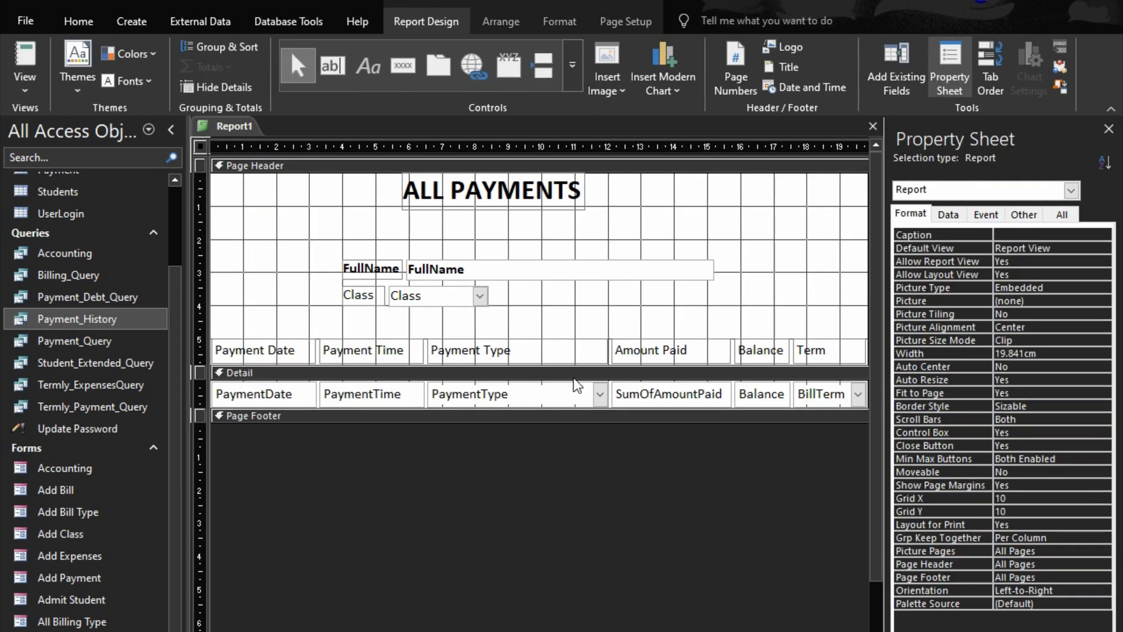
{"action": "left_click", "coordinate": [592, 396]}
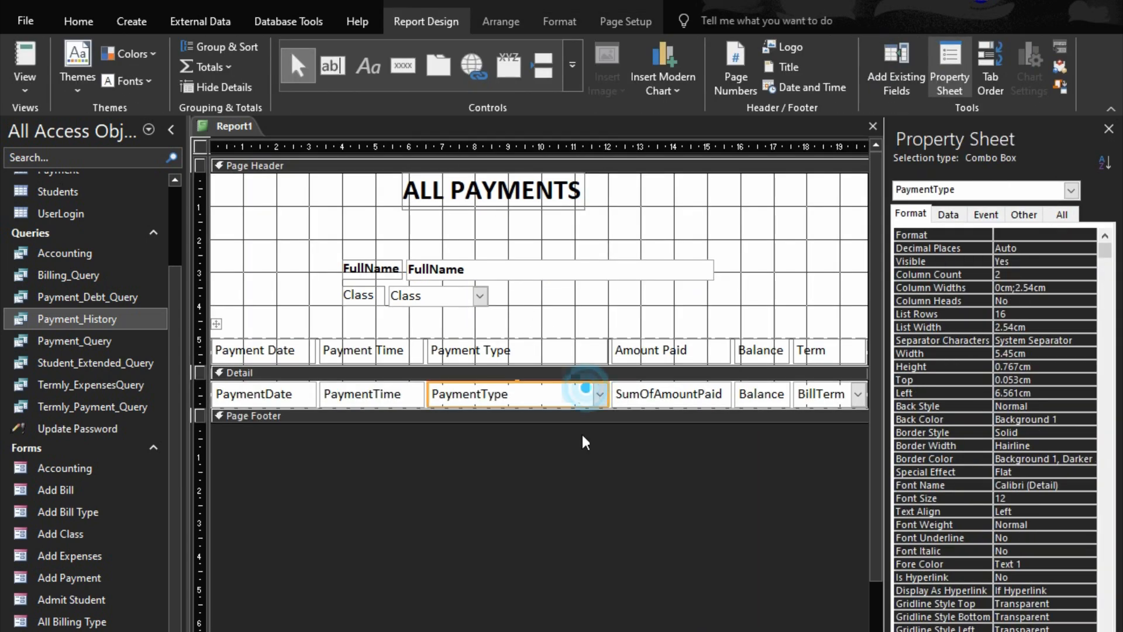
{"action": "key", "text": "shift+Left"}
{"action": "key", "text": "shift+Left"}
{"action": "key", "text": "shift+Left"}
{"action": "key", "text": "shift+Left"}
{"action": "key", "text": "shift+Left"}
{"action": "key", "text": "shift+Left"}
{"action": "key", "text": "shift+Left"}
{"action": "key", "text": "shift+Left"}
{"action": "key", "text": "shift+Left"}
{"action": "key", "text": "shift+Left"}
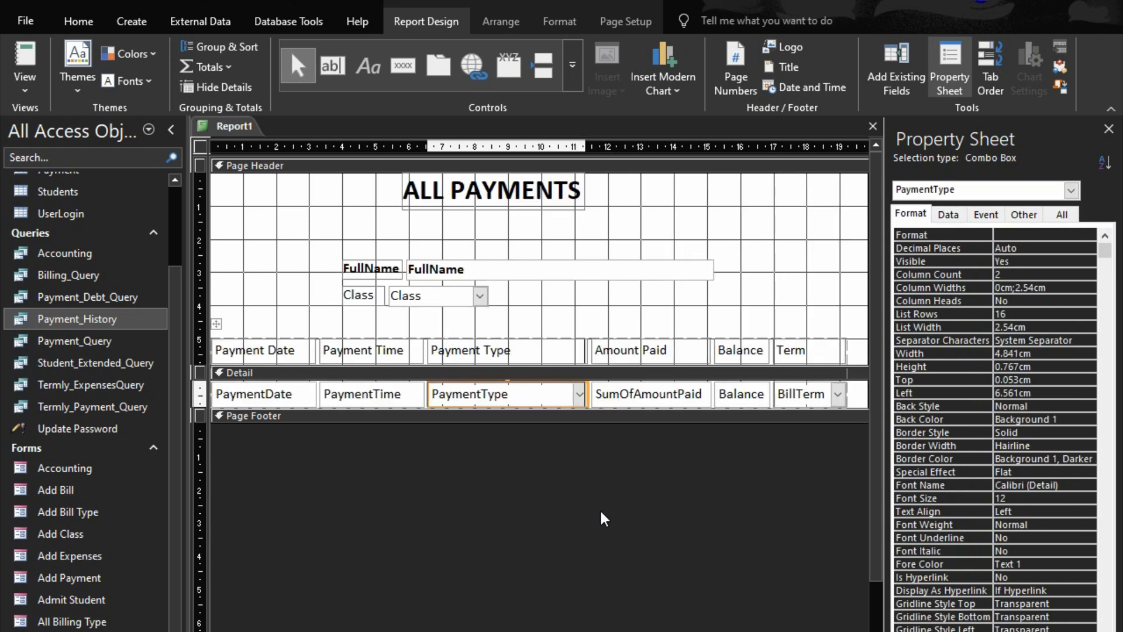
Widen the Balance column in the Detail section to about 2.3 cm
{"action": "left_click", "coordinate": [736, 388]}
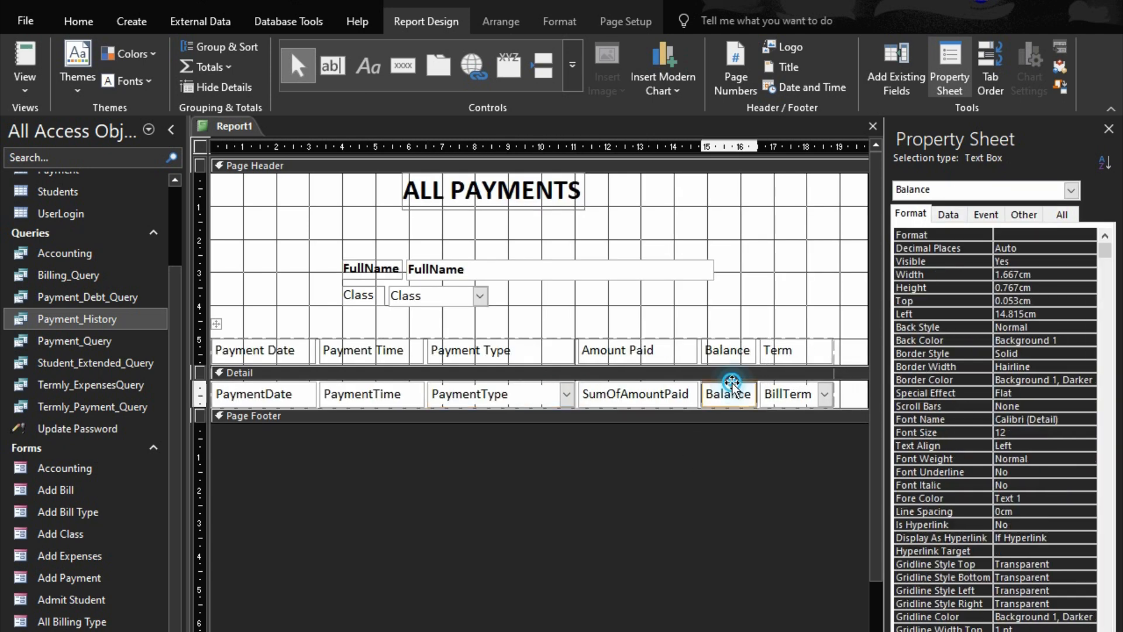
{"action": "key", "text": "shift+Right"}
{"action": "key", "text": "shift+Right"}
{"action": "key", "text": "shift+Right"}
{"action": "key", "text": "shift+Right"}
{"action": "key", "text": "shift+Right"}
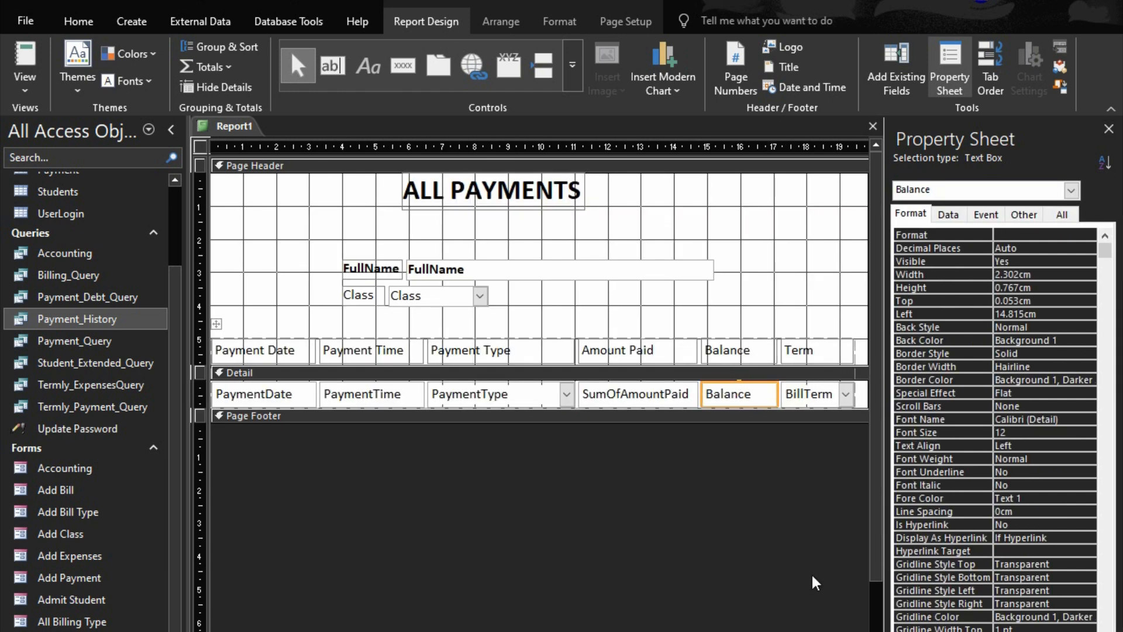
{"action": "scroll", "coordinate": [538, 293], "scroll_direction": "right", "scroll_amount": 3}
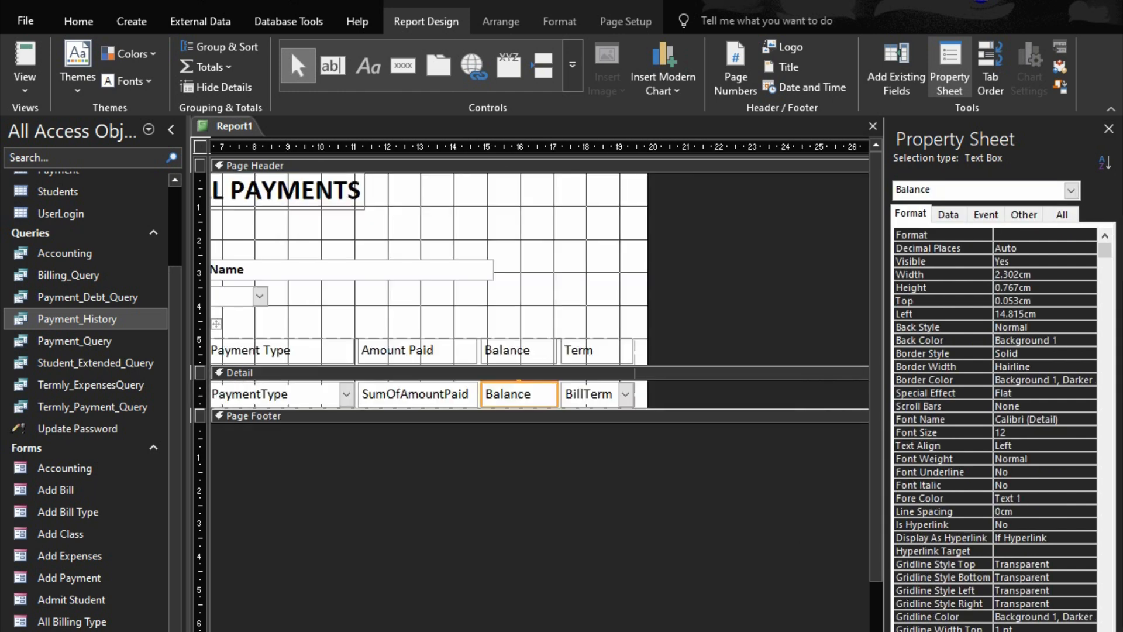
Widen the Balance column in the Detail section to about 2.88 cm and check the report in Print Preview
{"action": "key", "text": "shift+Right"}
{"action": "key", "text": "shift+Right"}
{"action": "key", "text": "shift+Right"}
{"action": "key", "text": "shift+Right"}
{"action": "key", "text": "shift+Right"}
{"action": "key", "text": "shift+Right"}
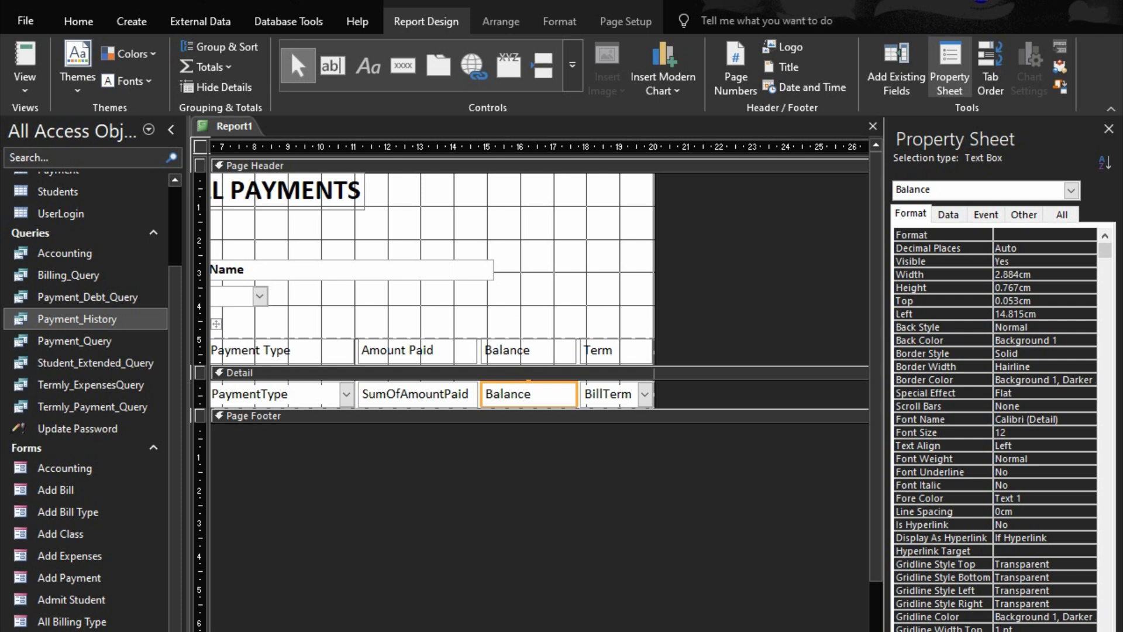
{"action": "key", "text": "ctrl+period"}
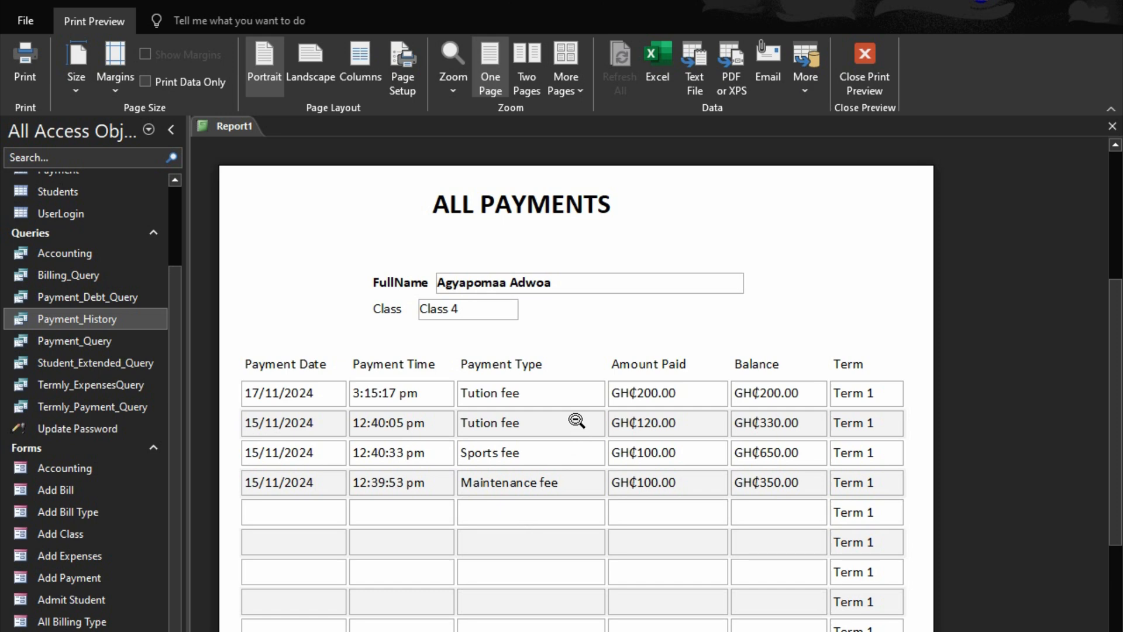
Close the print preview and the report, saving it as ALL_Report
{"action": "left_click", "coordinate": [852, 53]}
{"action": "left_click", "coordinate": [873, 127]}
{"action": "left_click", "coordinate": [494, 472]}
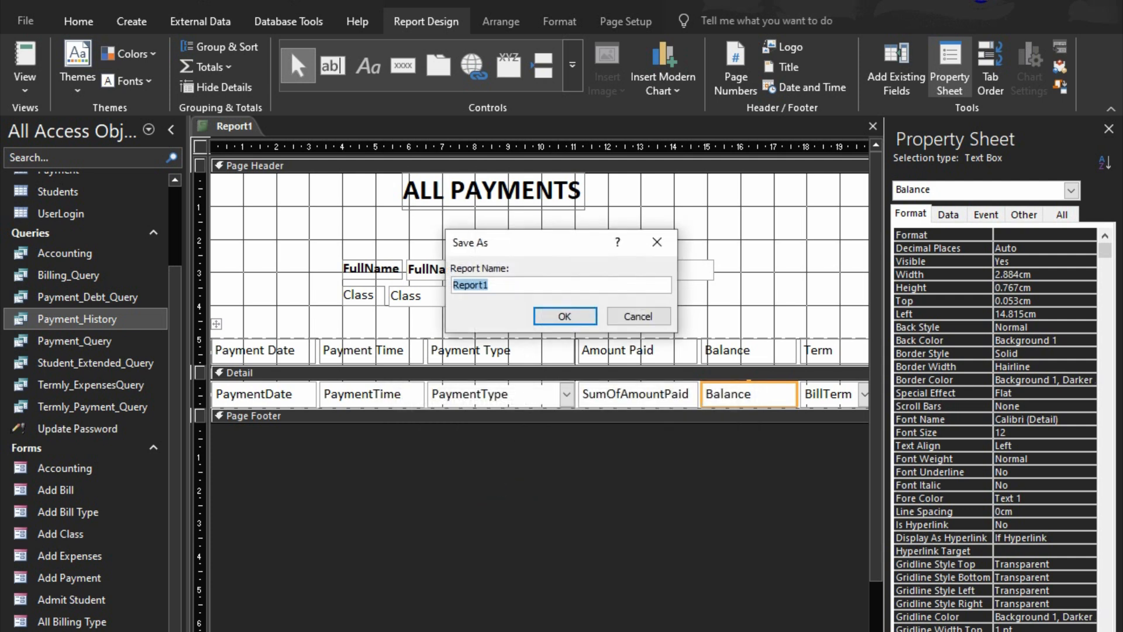
{"action": "type", "text": "ALL_Report"}
{"action": "left_click", "coordinate": [537, 322]}
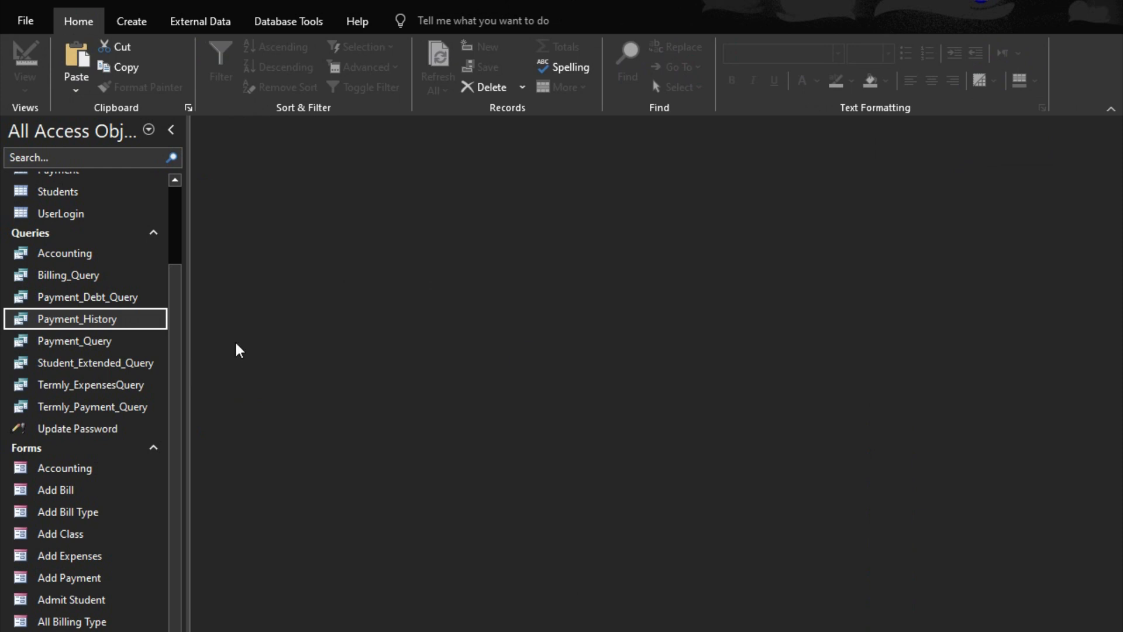
Open the PaymentSubform form in Design View and fill its Form Header with the recent dark red, #903C39
{"action": "scroll", "coordinate": [11, 577], "scroll_direction": "down", "scroll_amount": 3}
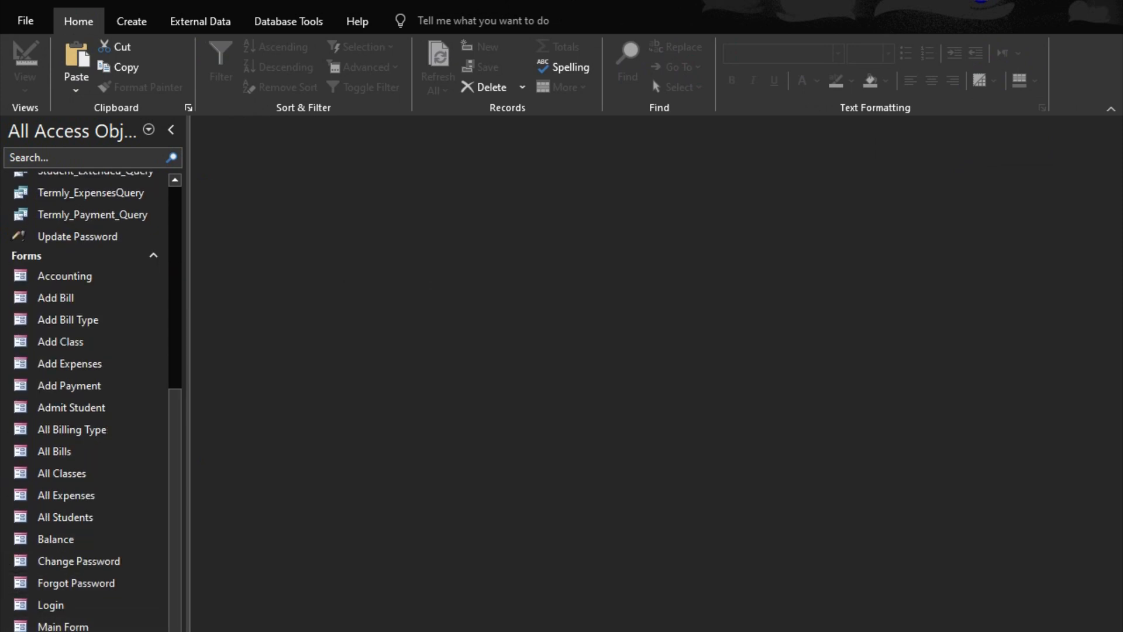
{"action": "right_click", "coordinate": [93, 473]}
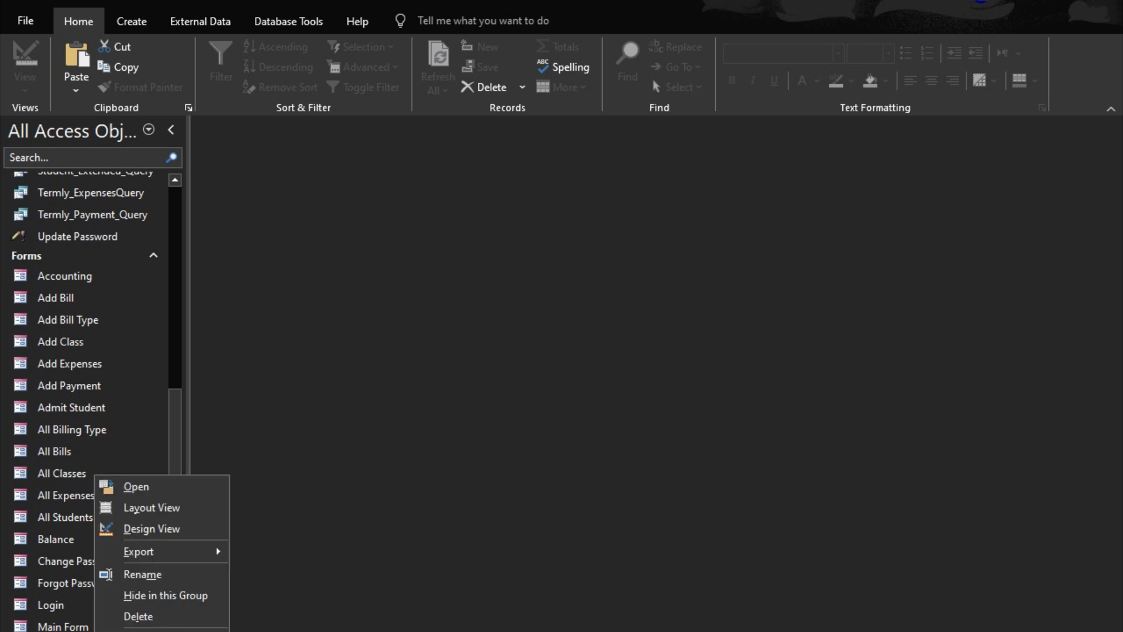
{"action": "left_click", "coordinate": [166, 534]}
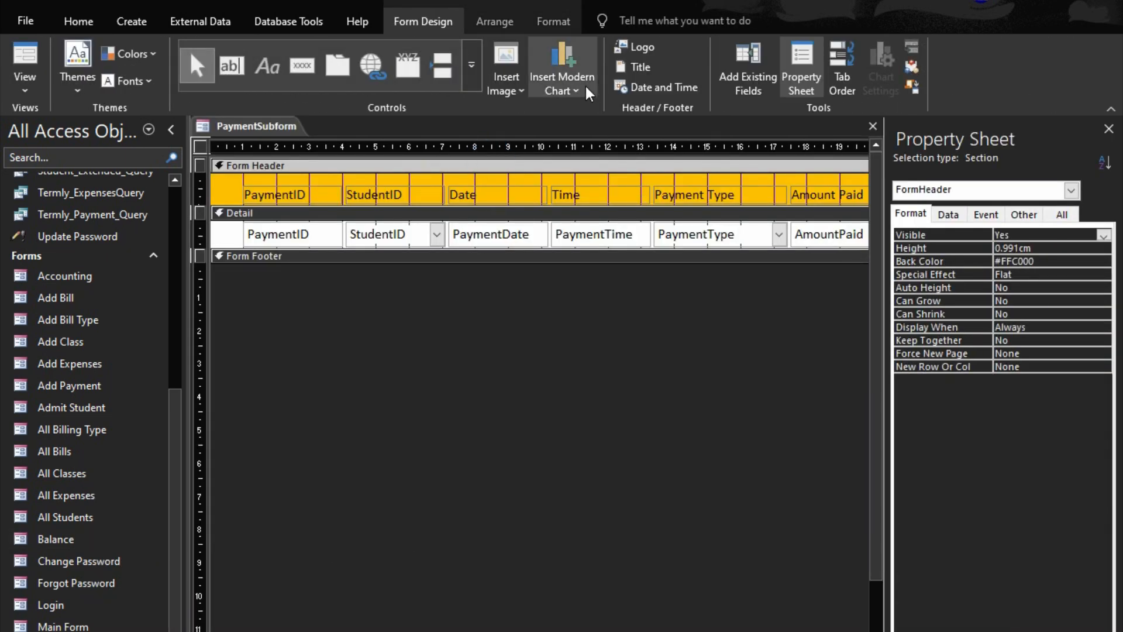
{"action": "left_click", "coordinate": [536, 20]}
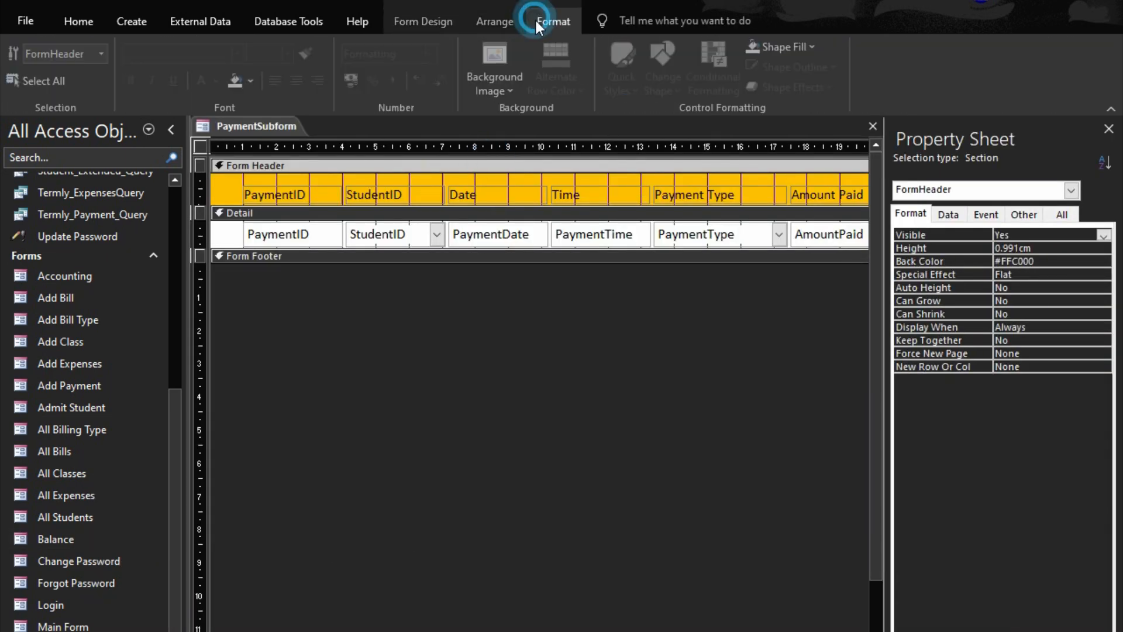
{"action": "left_click", "coordinate": [254, 82]}
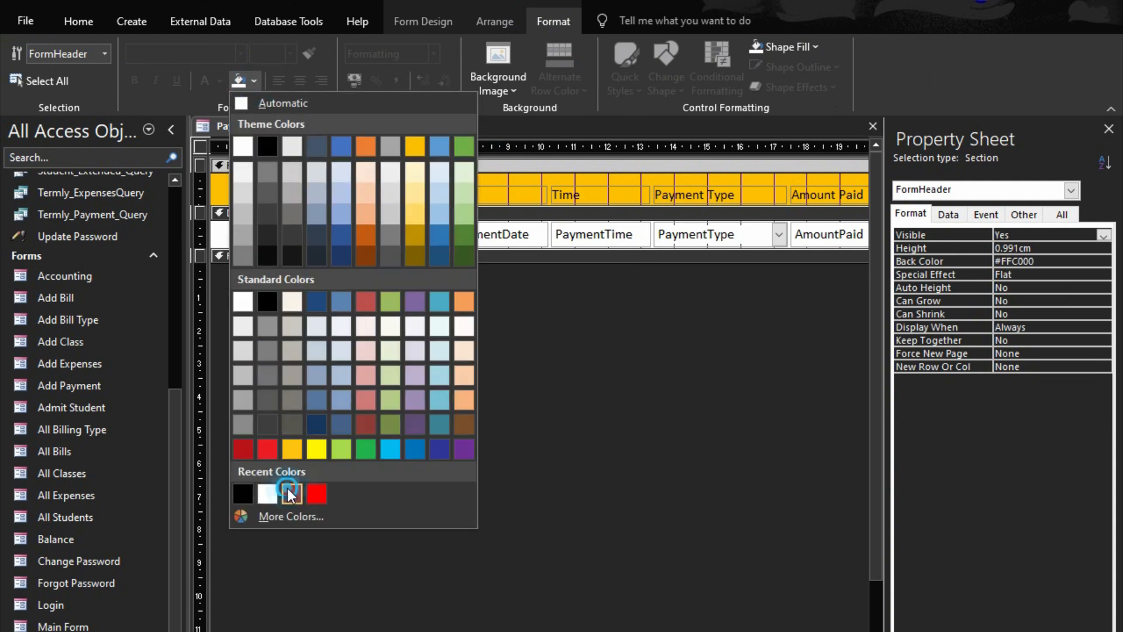
{"action": "left_click", "coordinate": [291, 495]}
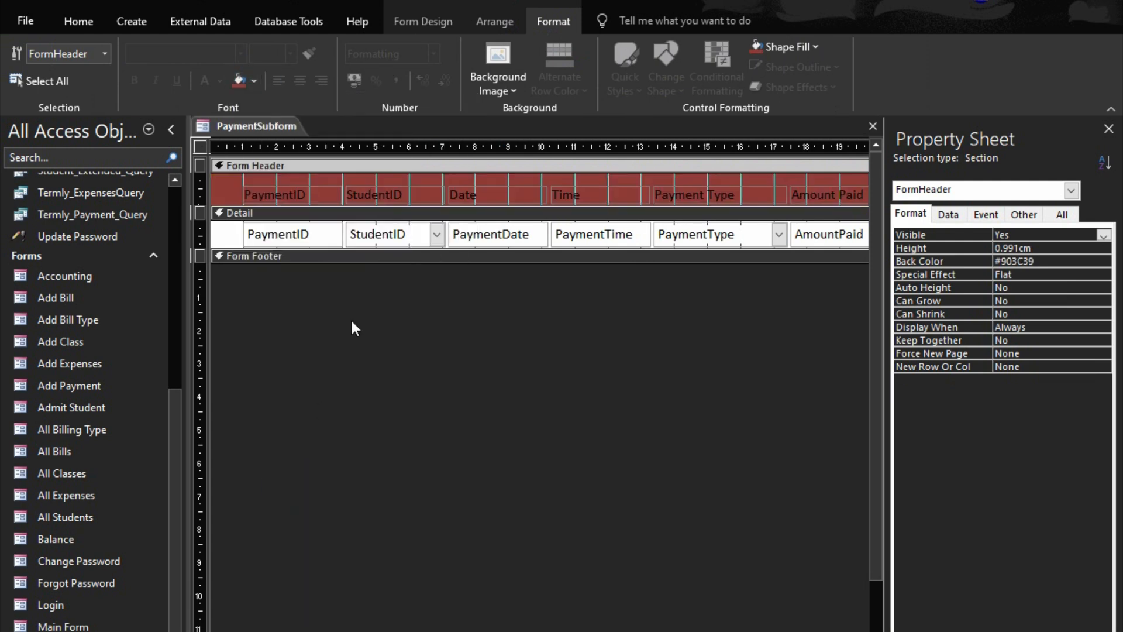
Set the font colour of all the column labels in the Form Header to white
{"action": "left_click", "coordinate": [348, 190]}
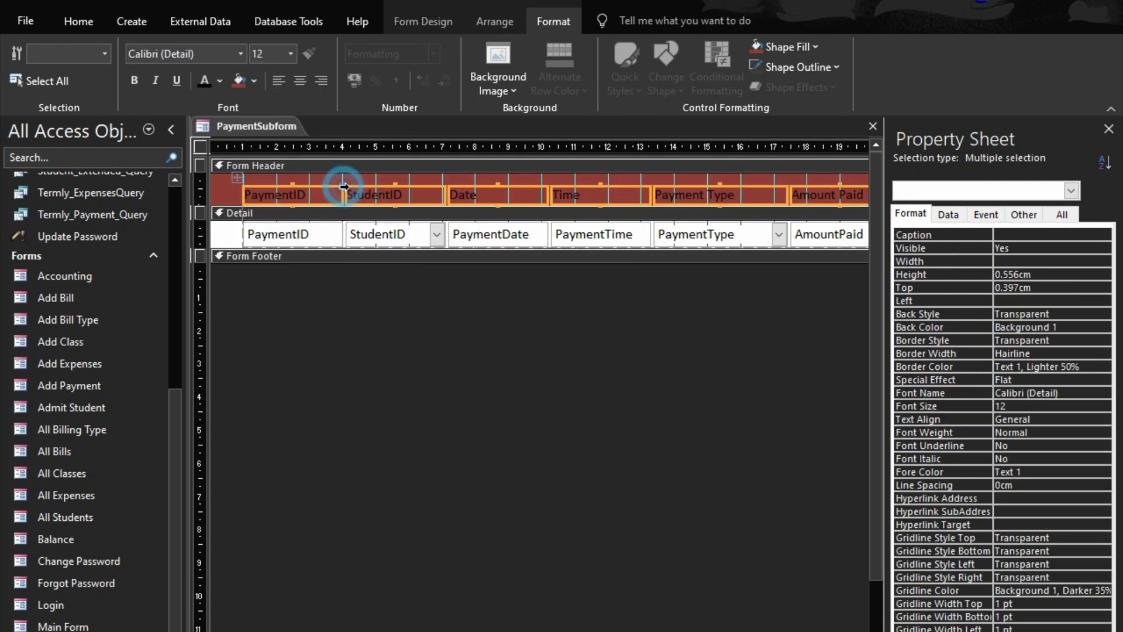
{"action": "left_click", "coordinate": [220, 82]}
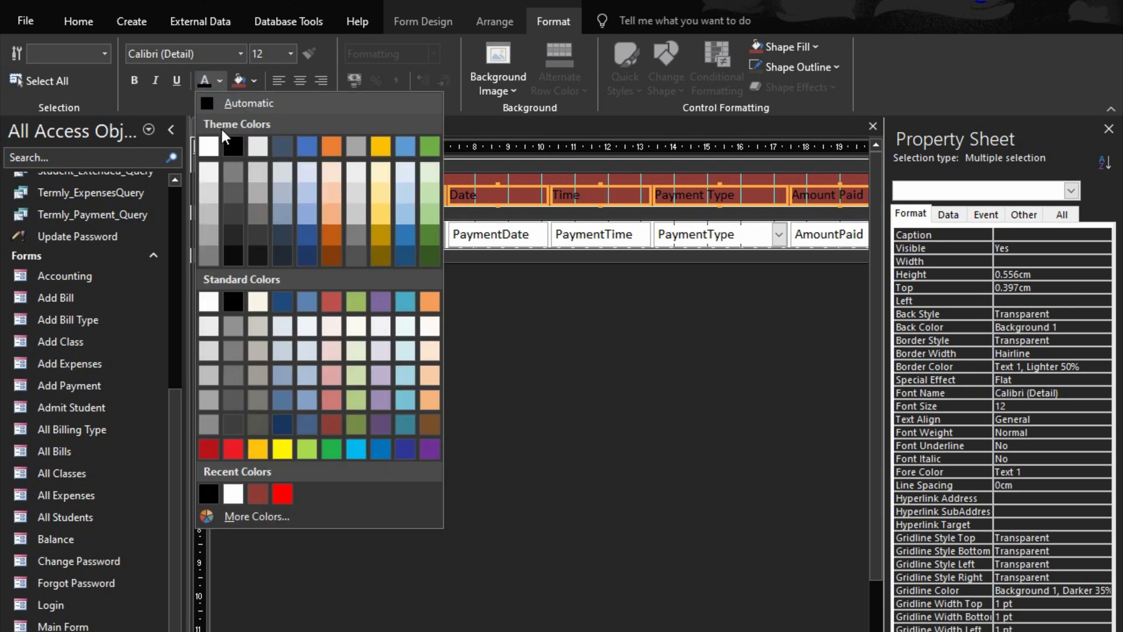
{"action": "left_click", "coordinate": [211, 144]}
{"action": "left_click", "coordinate": [433, 405]}
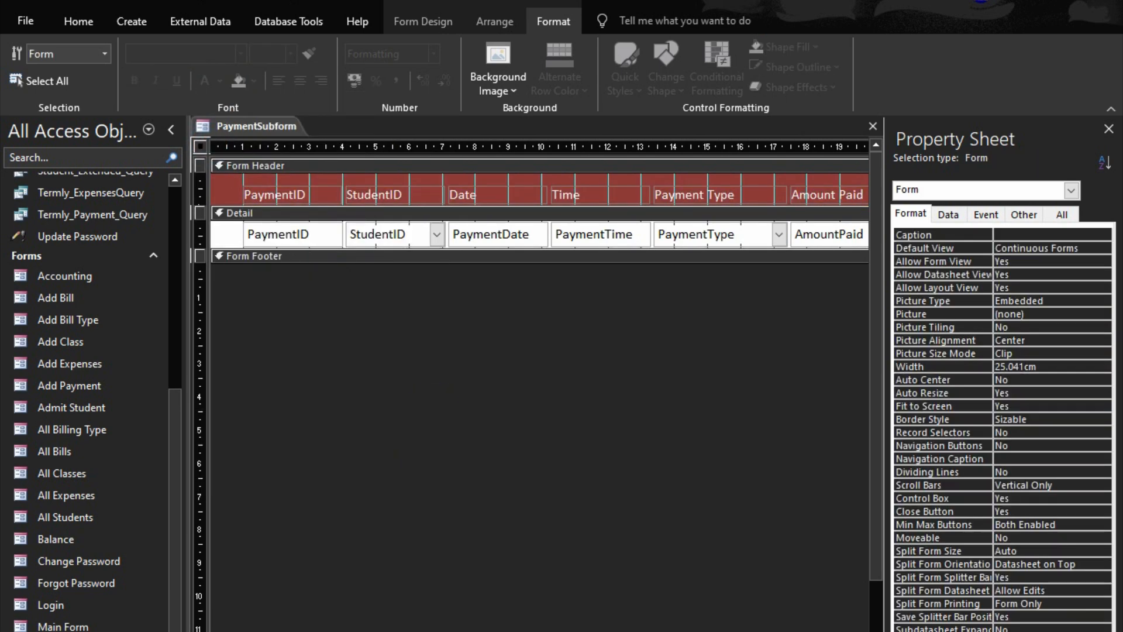
{"action": "scroll", "coordinate": [694, 317], "scroll_direction": "right", "scroll_amount": 10}
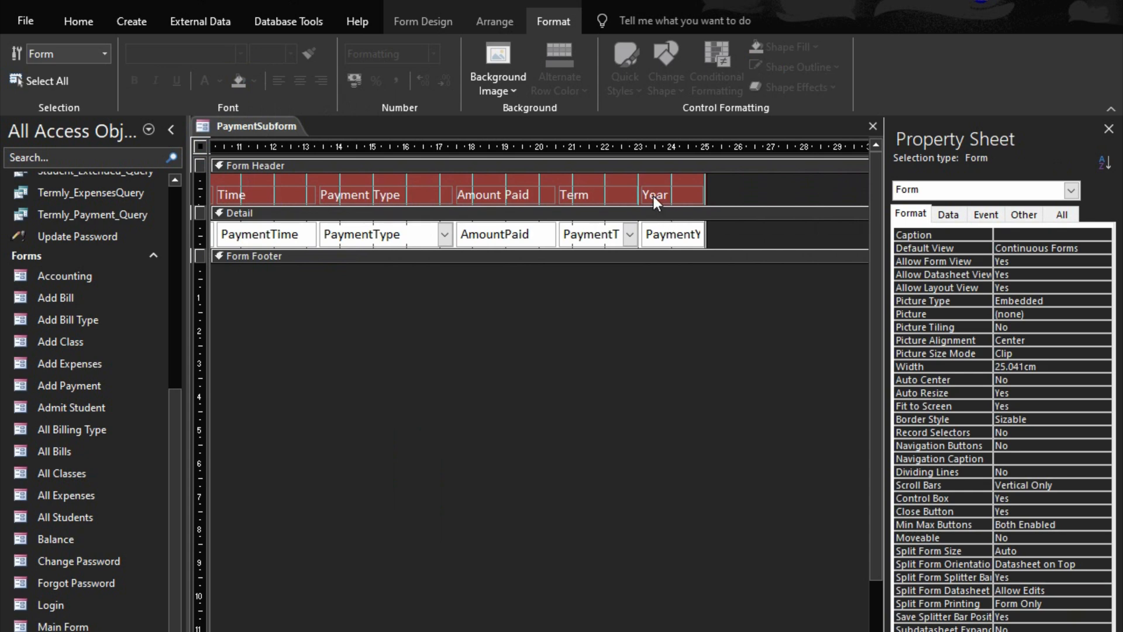
{"action": "left_click", "coordinate": [447, 26]}
{"action": "left_click", "coordinate": [293, 66]}
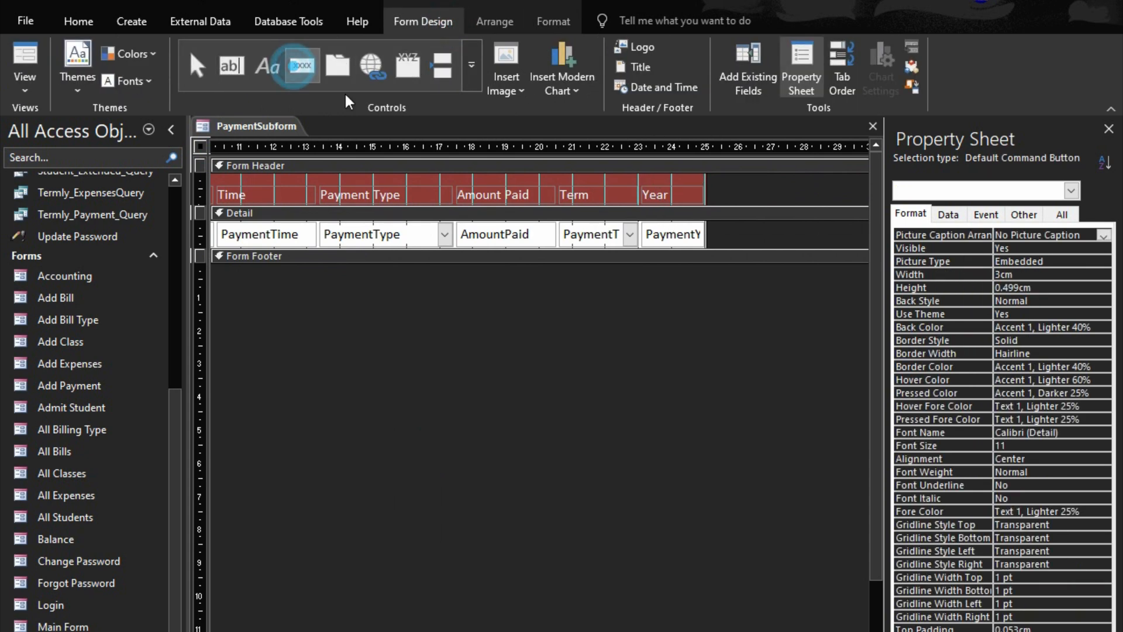
{"action": "left_click", "coordinate": [742, 231]}
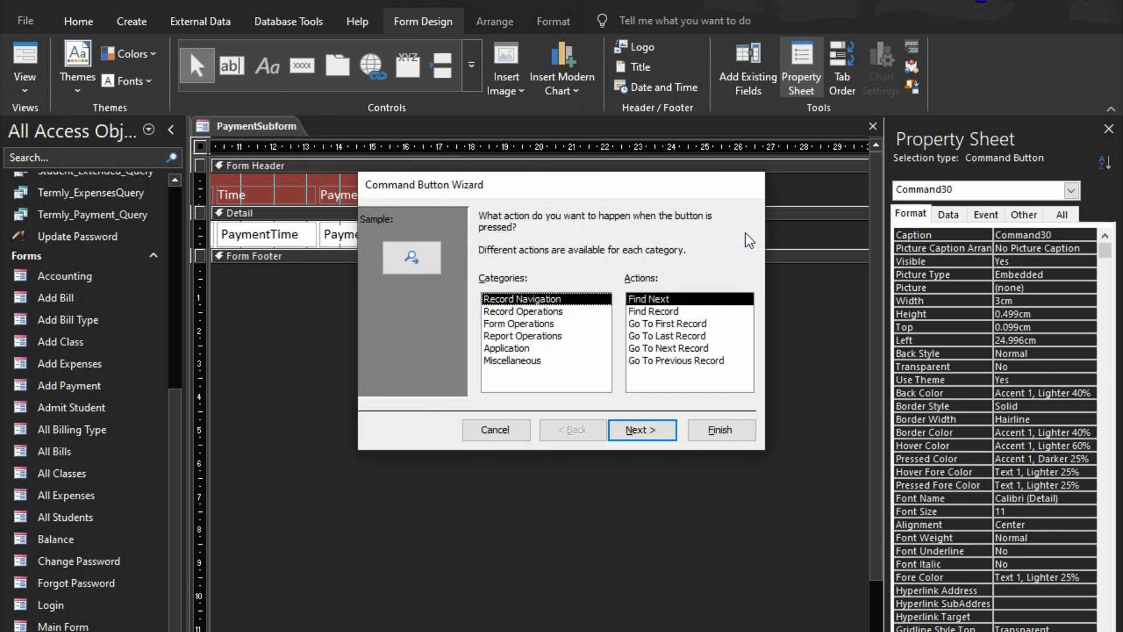
{"action": "left_click", "coordinate": [494, 428]}
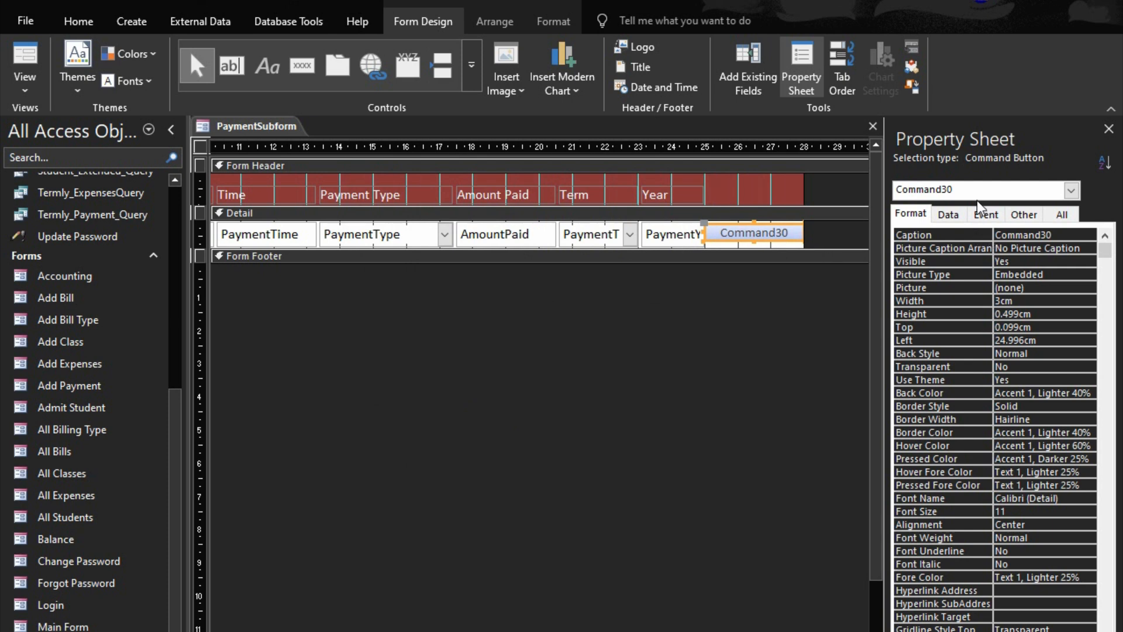
{"action": "key", "text": "Delete"}
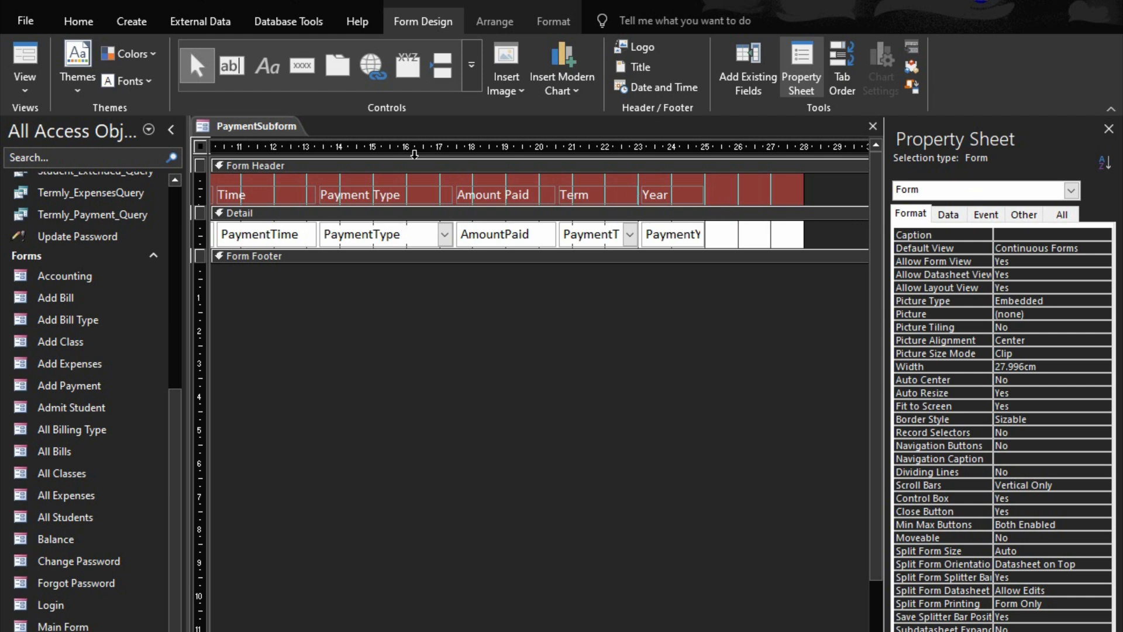
Add a command button after the payment year field in the Detail section that opens Payday_Report, using the MS Access Report picture
{"action": "left_click", "coordinate": [306, 68]}
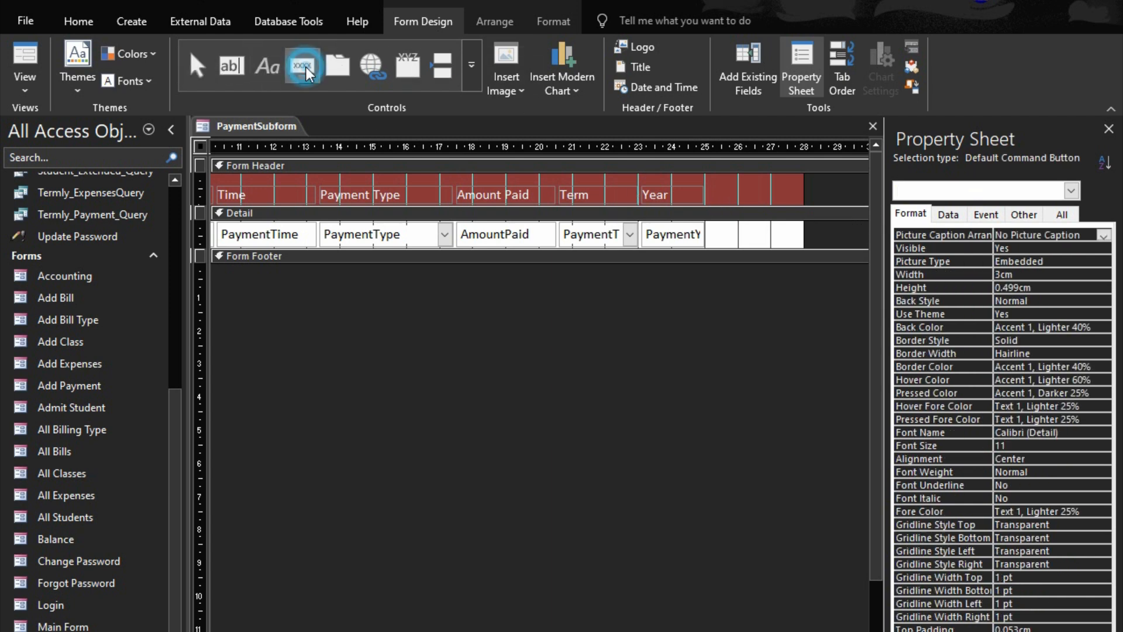
{"action": "left_click", "coordinate": [713, 229]}
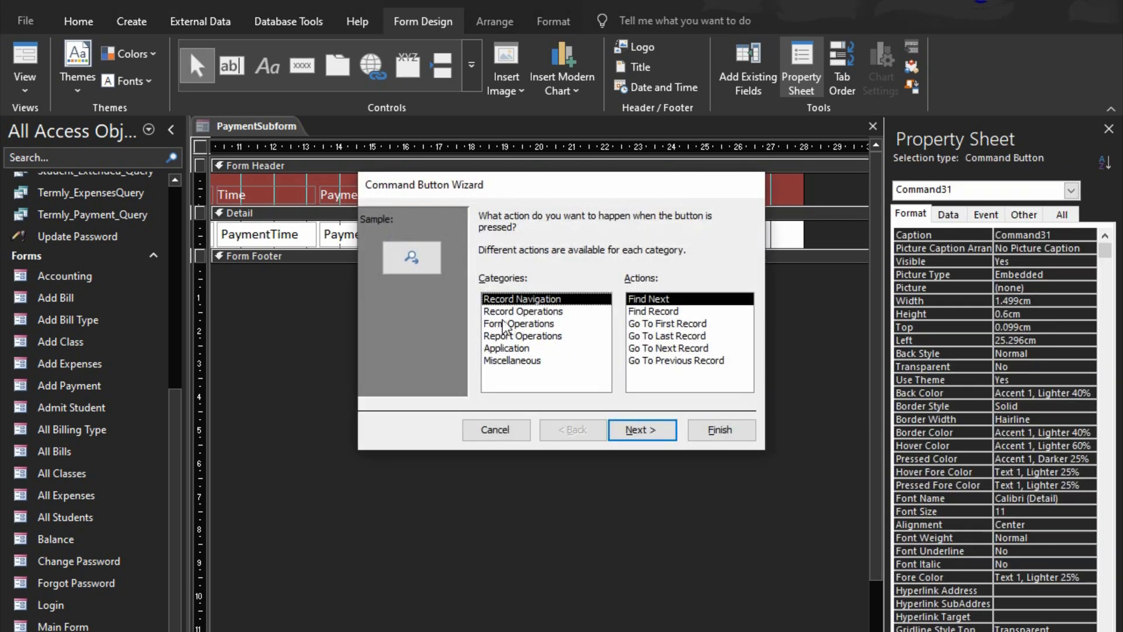
{"action": "left_click", "coordinate": [508, 336]}
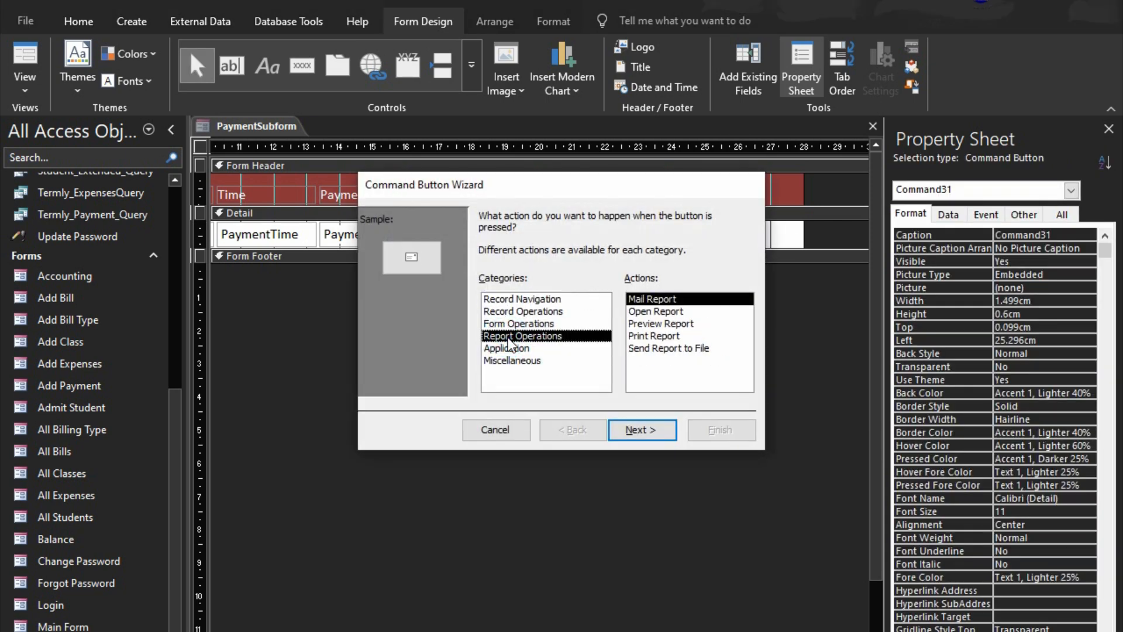
{"action": "left_click", "coordinate": [664, 315]}
{"action": "left_click", "coordinate": [661, 433]}
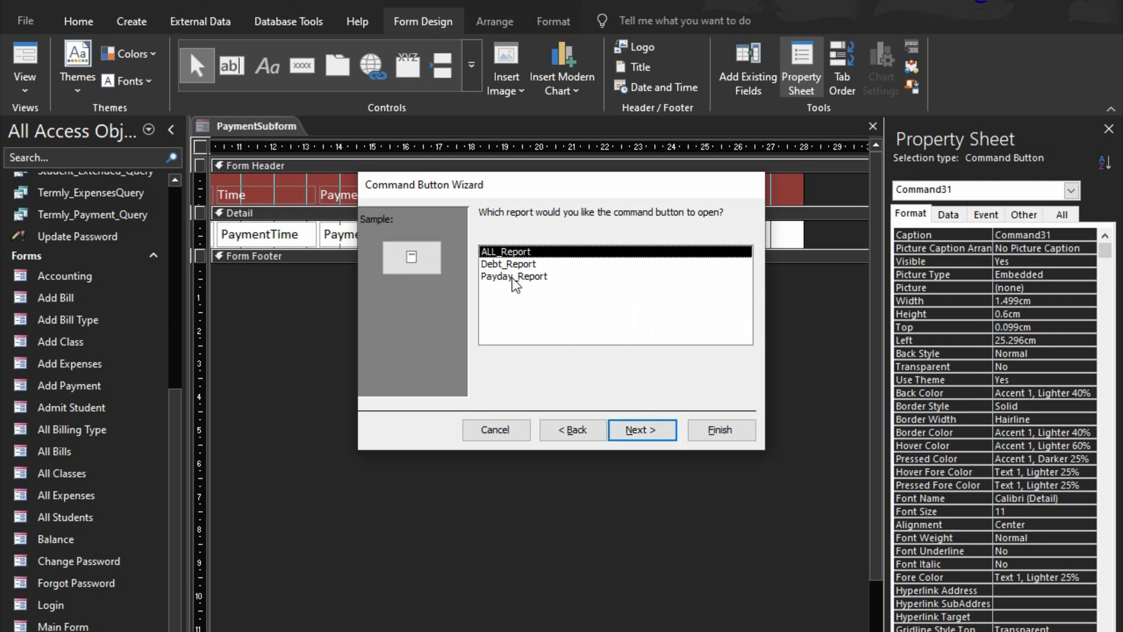
{"action": "left_click", "coordinate": [512, 279]}
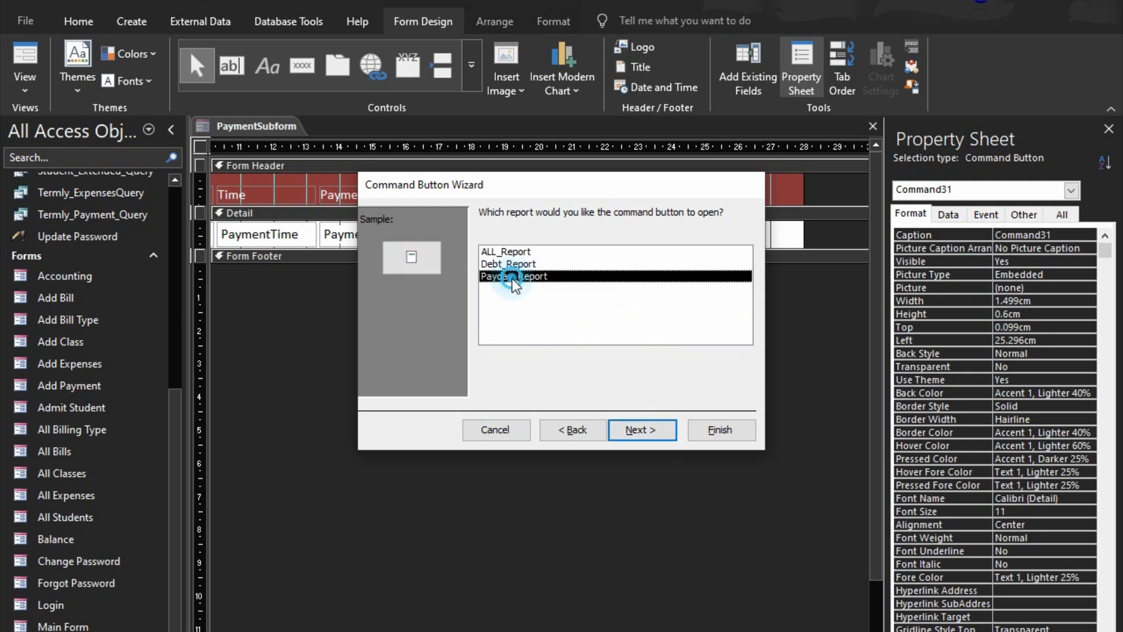
{"action": "left_click", "coordinate": [631, 432]}
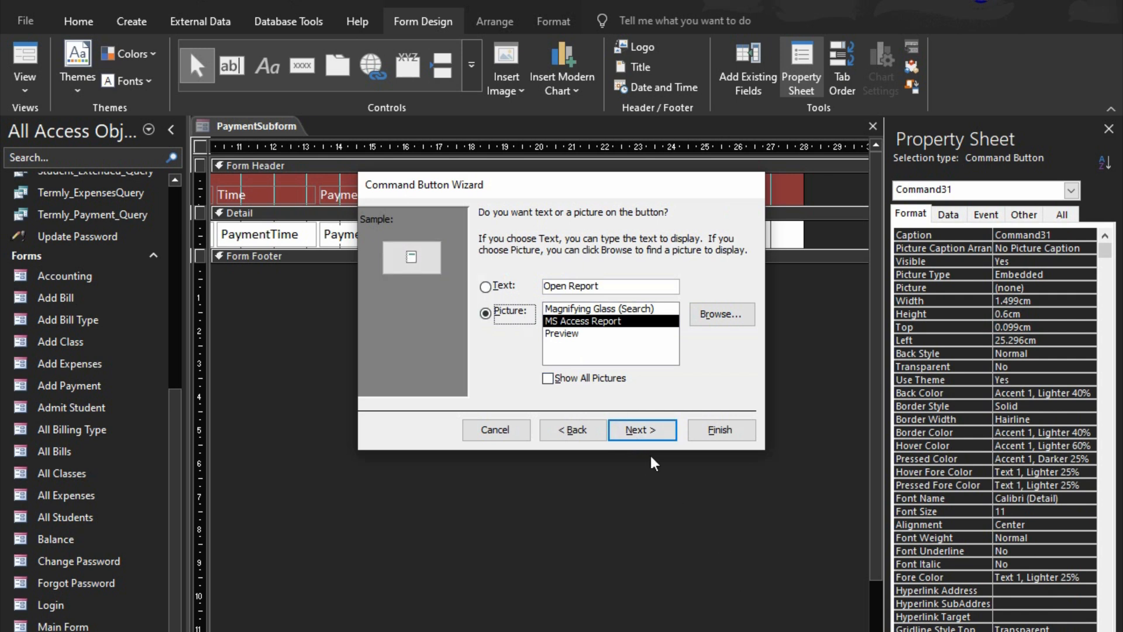
{"action": "left_click", "coordinate": [720, 430]}
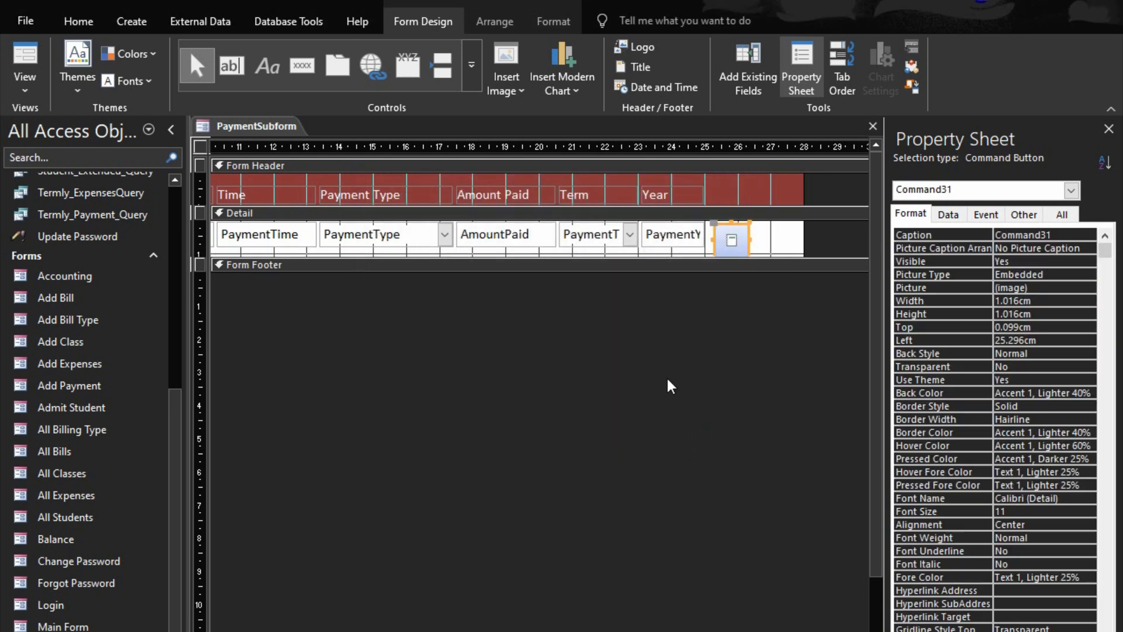
Dock the report button into the Detail row's layout directly after the payment year field
{"action": "left_click_drag", "start_coordinate": [768, 231], "coordinate": [707, 229]}
{"action": "left_click_drag", "start_coordinate": [722, 223], "coordinate": [703, 228]}
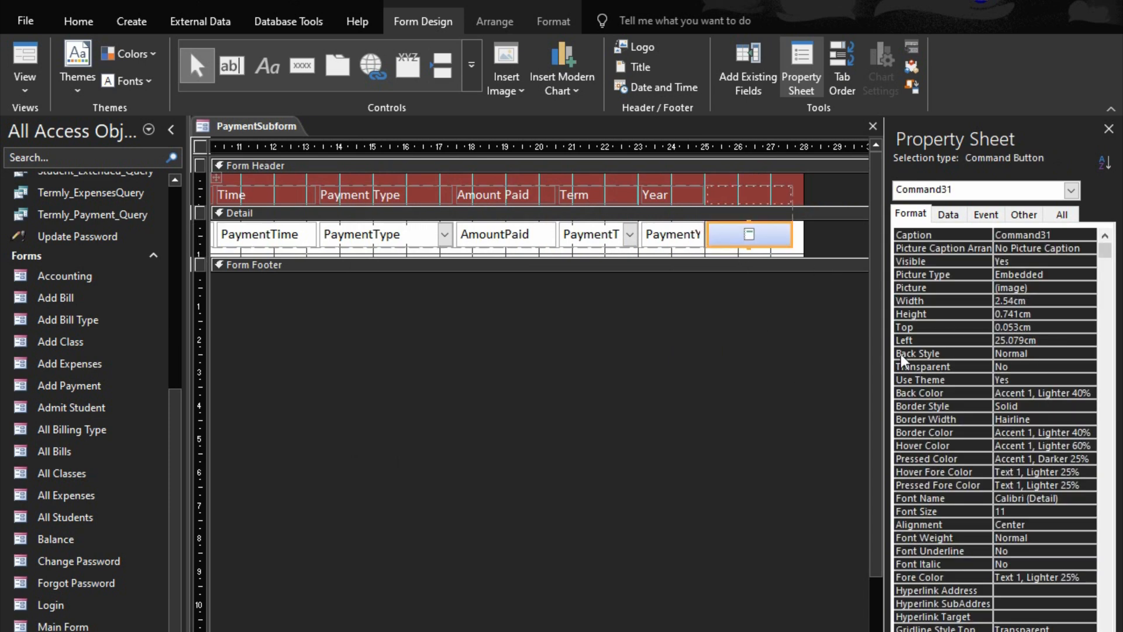
{"action": "left_click", "coordinate": [969, 286]}
{"action": "left_click", "coordinate": [1087, 287]}
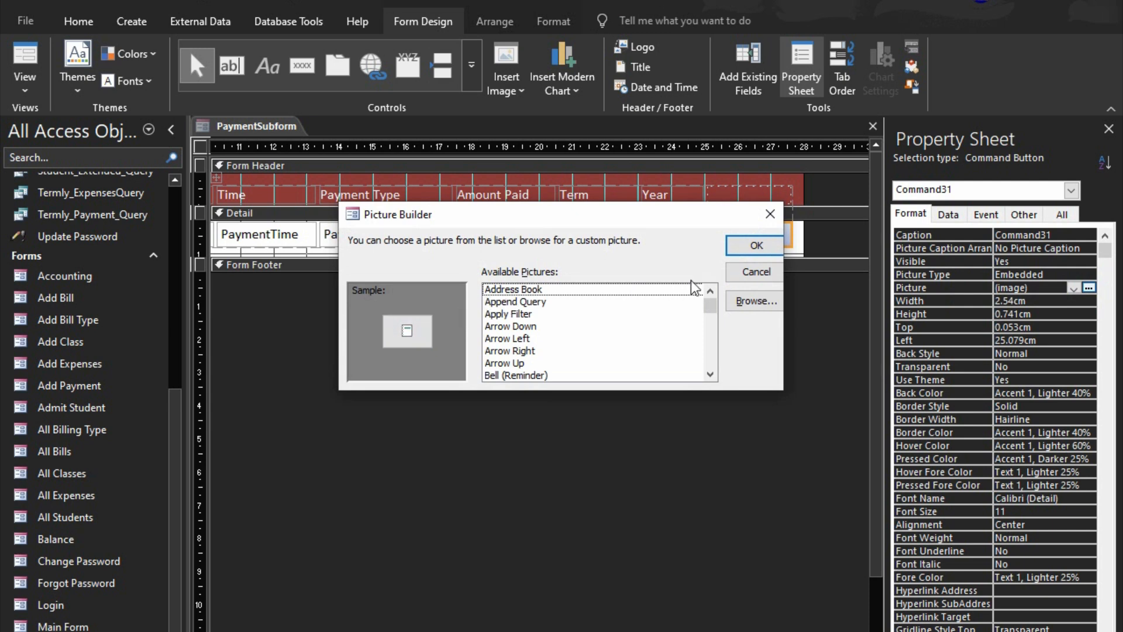
{"action": "left_click", "coordinate": [729, 276]}
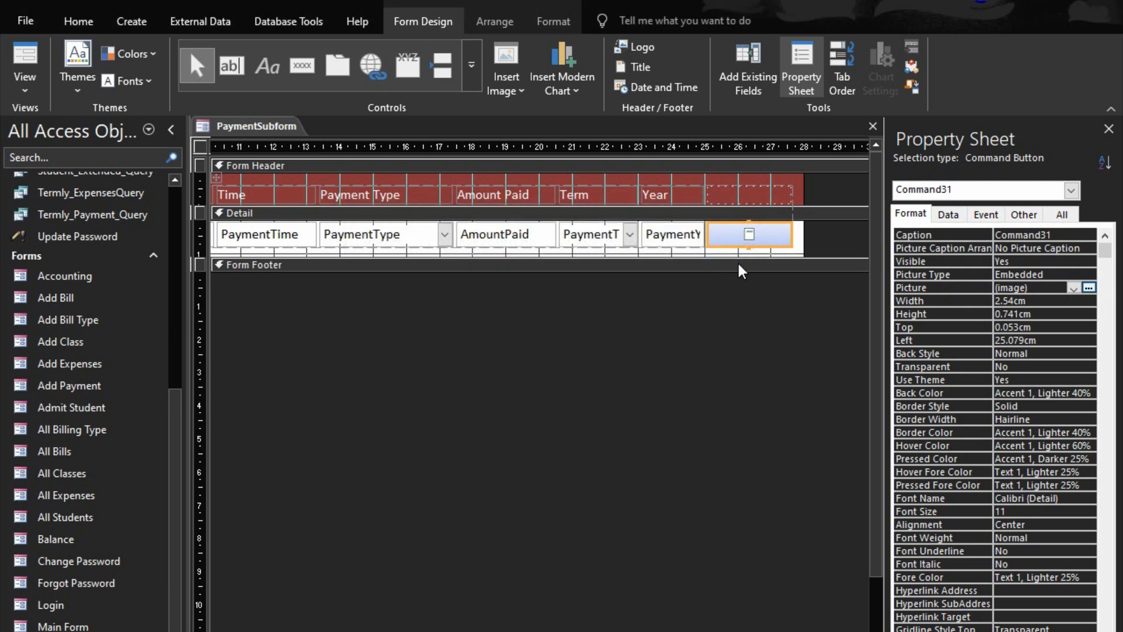
Narrow the report button to about 1.32 cm
{"action": "key", "text": "shift+Left"}
{"action": "key", "text": "shift+Left"}
{"action": "key", "text": "shift+Left"}
{"action": "key", "text": "shift+Left"}
{"action": "key", "text": "shift+Left"}
{"action": "key", "text": "shift+Left"}
{"action": "key", "text": "shift+Left"}
{"action": "key", "text": "shift+Left"}
{"action": "key", "text": "shift+Left"}
{"action": "key", "text": "shift+Left"}
{"action": "key", "text": "shift+Left"}
{"action": "key", "text": "shift+Left"}
{"action": "key", "text": "shift+Left"}
{"action": "key", "text": "shift+Left"}
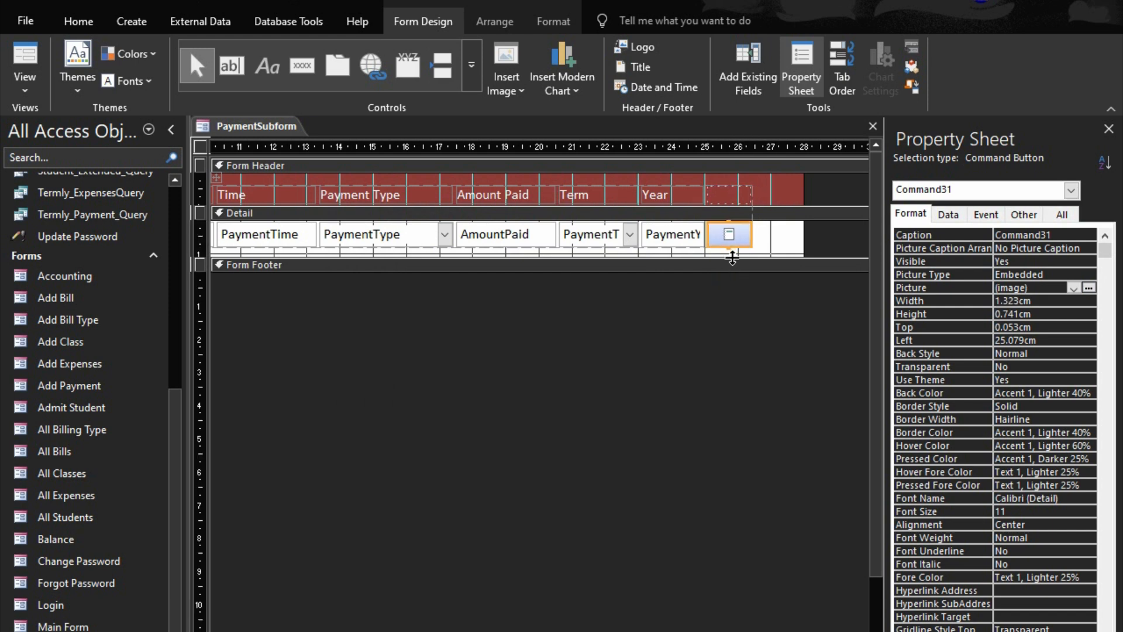
Trim the Detail section's height to the field row and reduce the form width to about 26.46 cm
{"action": "left_click_drag", "start_coordinate": [731, 261], "coordinate": [731, 252]}
{"action": "left_click", "coordinate": [728, 285]}
{"action": "left_click_drag", "start_coordinate": [799, 226], "coordinate": [752, 228]}
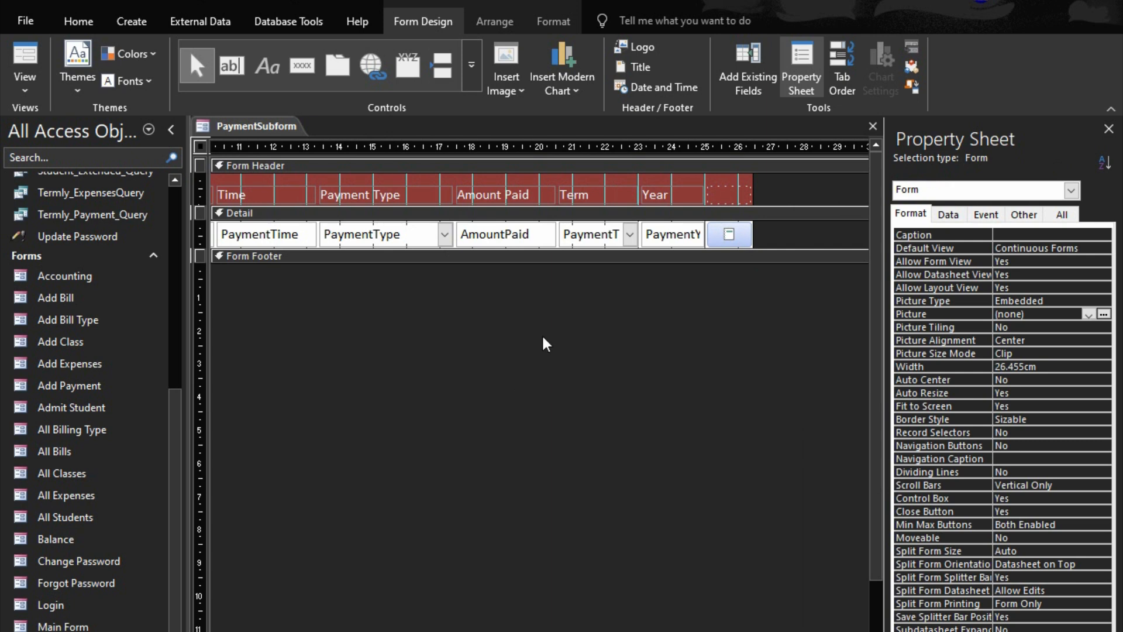
Set the report button's On Click event to [Event Procedure] and open its code
{"action": "left_click", "coordinate": [732, 235]}
{"action": "left_click", "coordinate": [988, 213]}
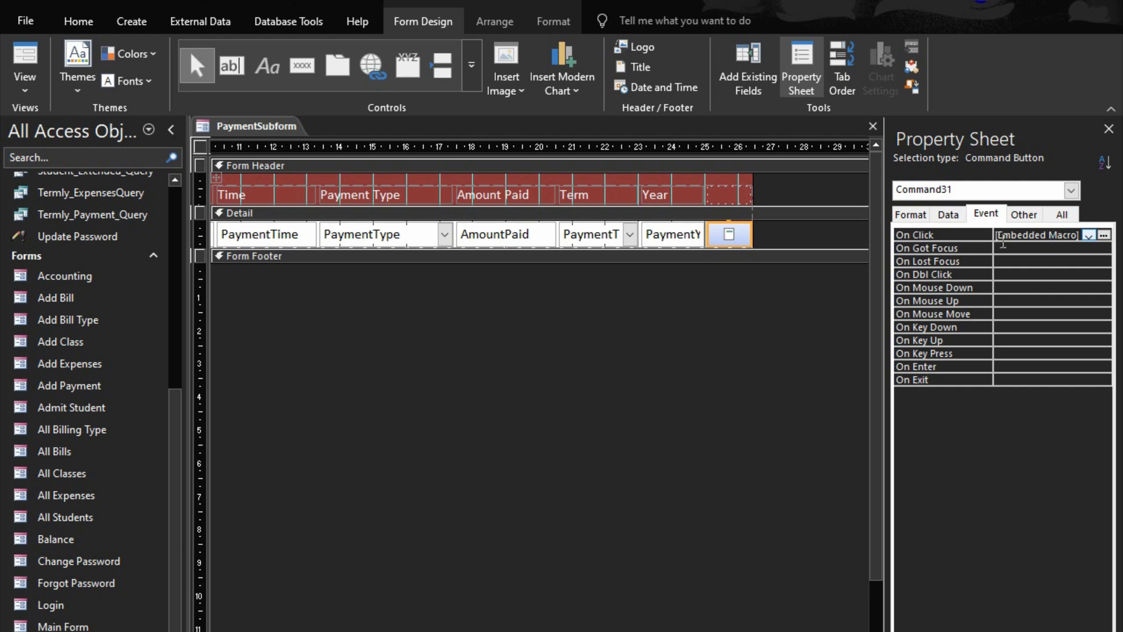
{"action": "left_click", "coordinate": [1089, 234]}
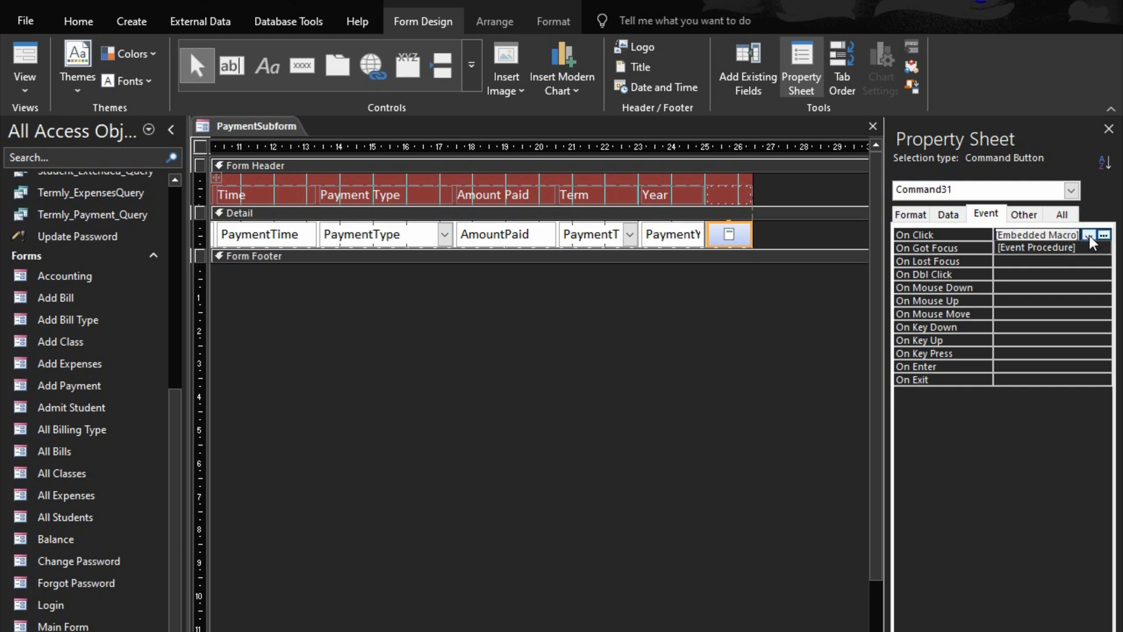
{"action": "left_click", "coordinate": [1056, 248]}
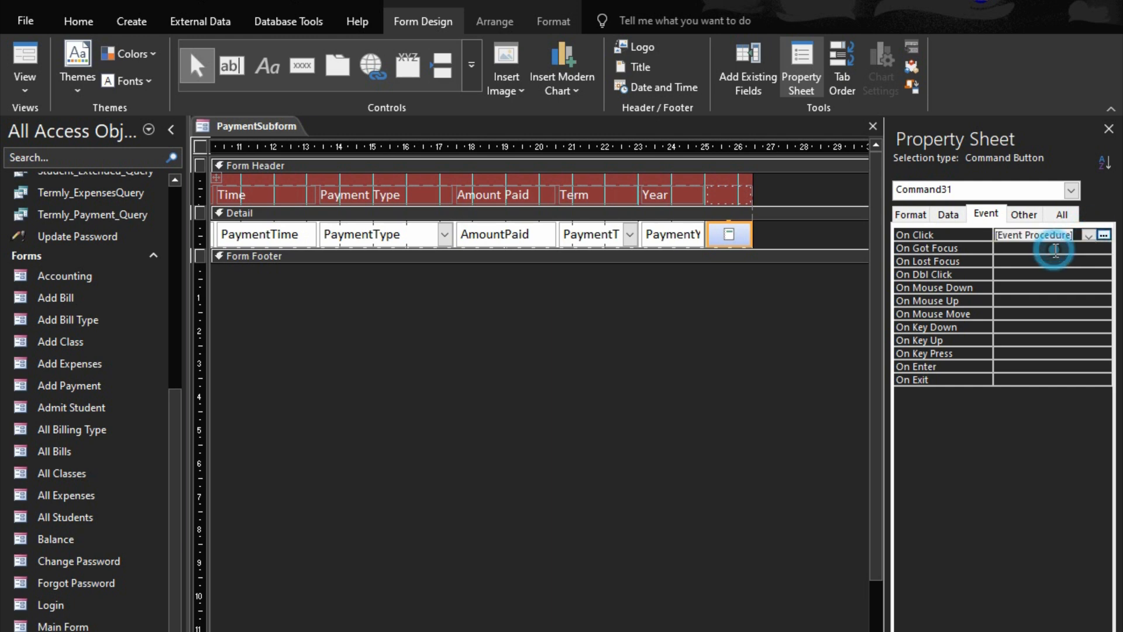
{"action": "left_click", "coordinate": [1104, 235]}
Begin the button's click procedure with a DoCmd.OpenReport call for "Payday_Report"
{"action": "key", "text": "Return"}
{"action": "key", "text": "Return"}
{"action": "key", "text": "Up"}
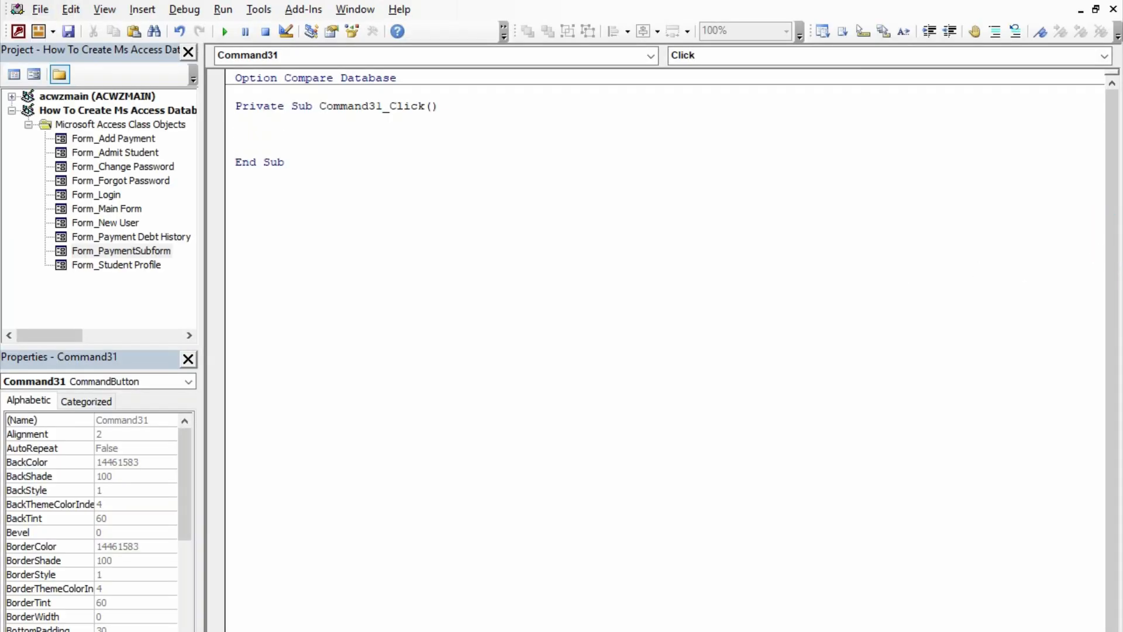
{"action": "type", "text": "docmd.op"}
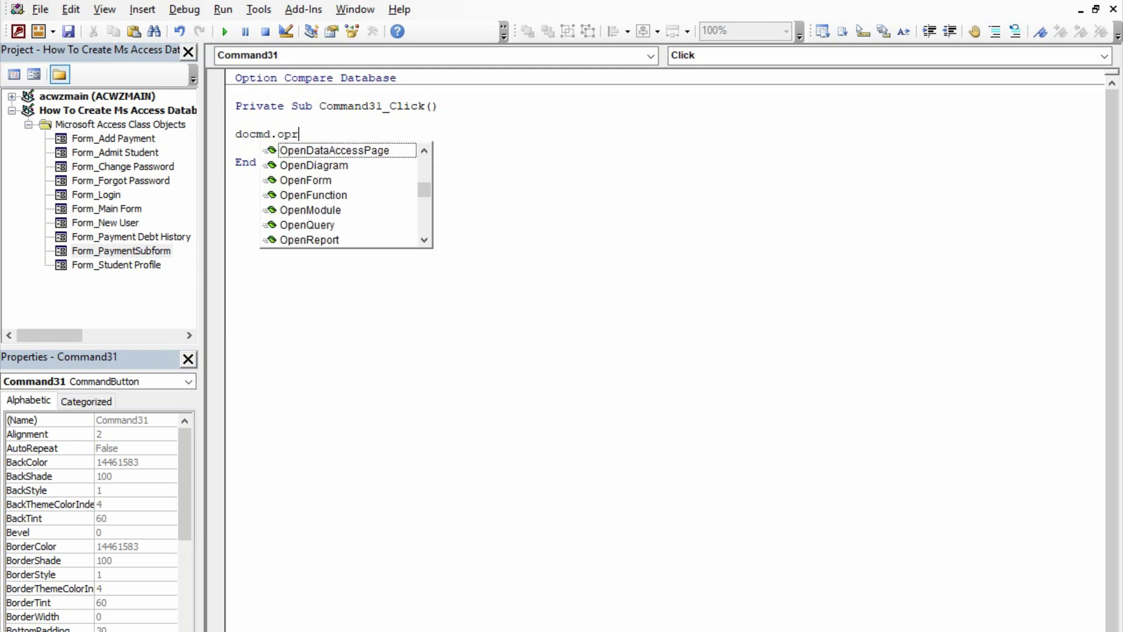
{"action": "type", "text": "enre"}
{"action": "key", "text": "Tab"}
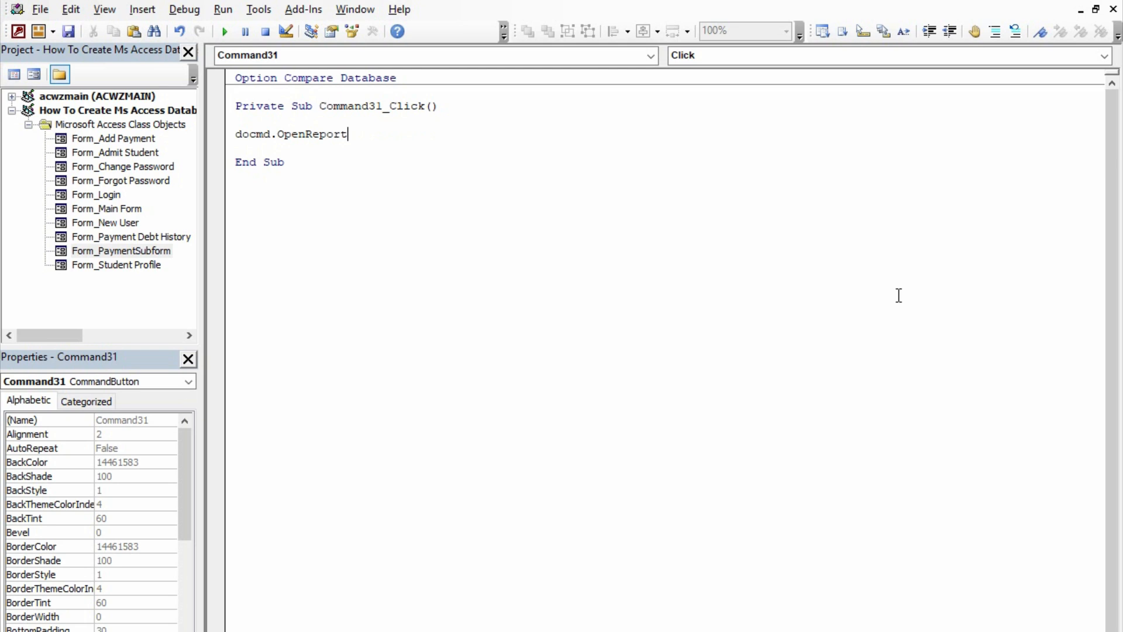
{"action": "type", "text": "\"Payday_Report"}
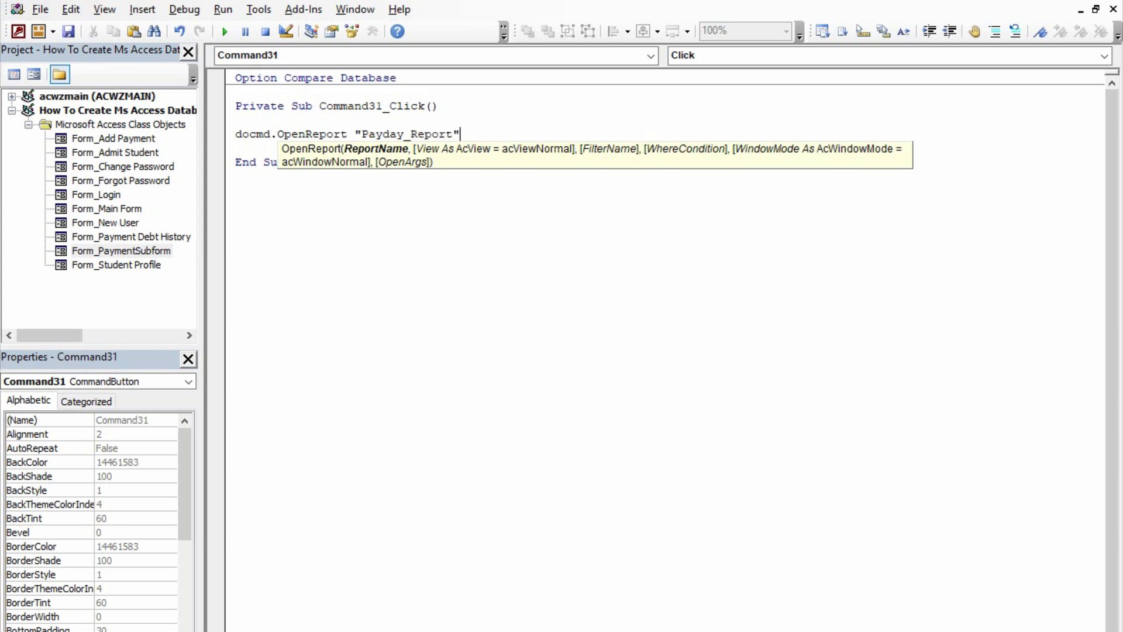
{"action": "type", "text": "\","}
Set the OpenReport view argument to acViewPreview and leave the filter name argument empty
{"action": "key", "text": "Down"}
{"action": "key", "text": "Down"}
{"action": "key", "text": "Down"}
{"action": "key", "text": "Down"}
{"action": "key", "text": "Down"}
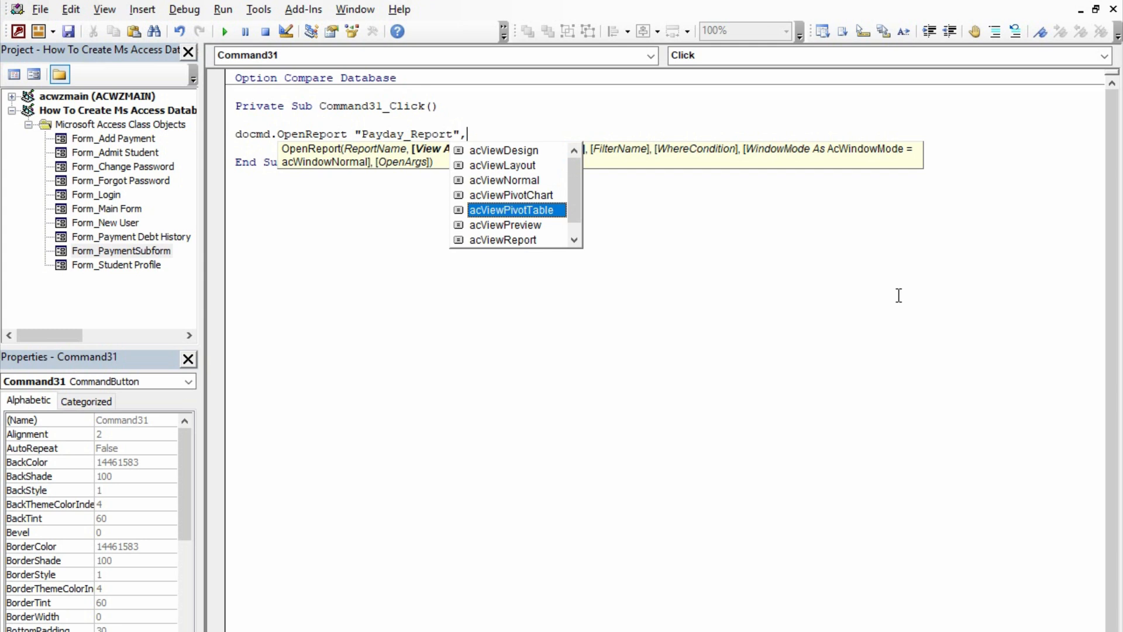
{"action": "key", "text": "Down"}
{"action": "key", "text": "Tab"}
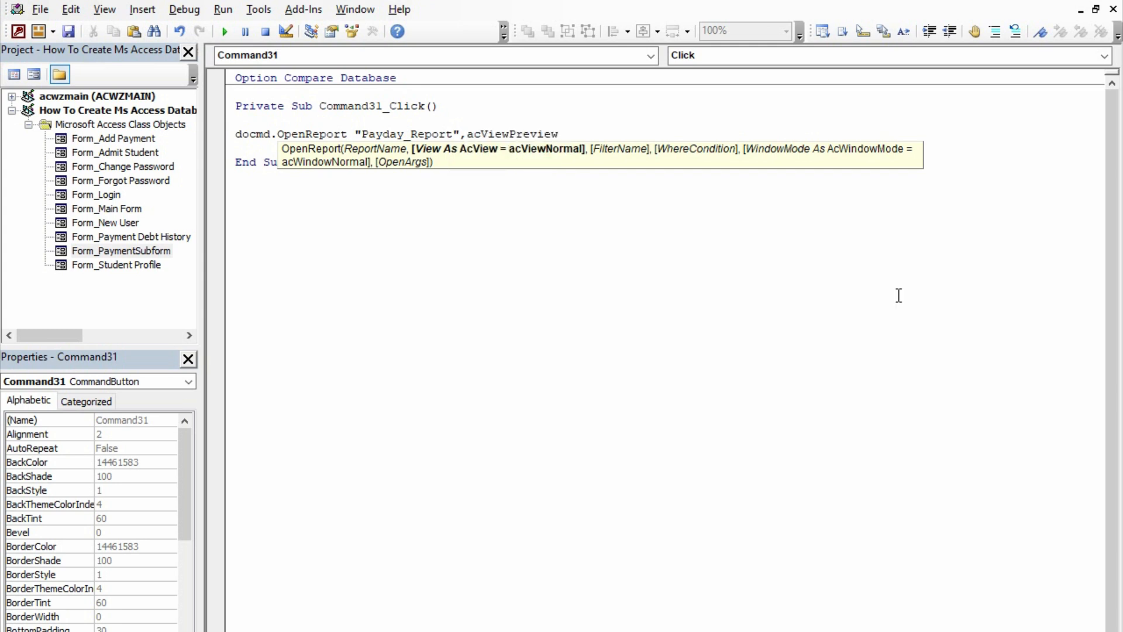
{"action": "type", "text": ","}
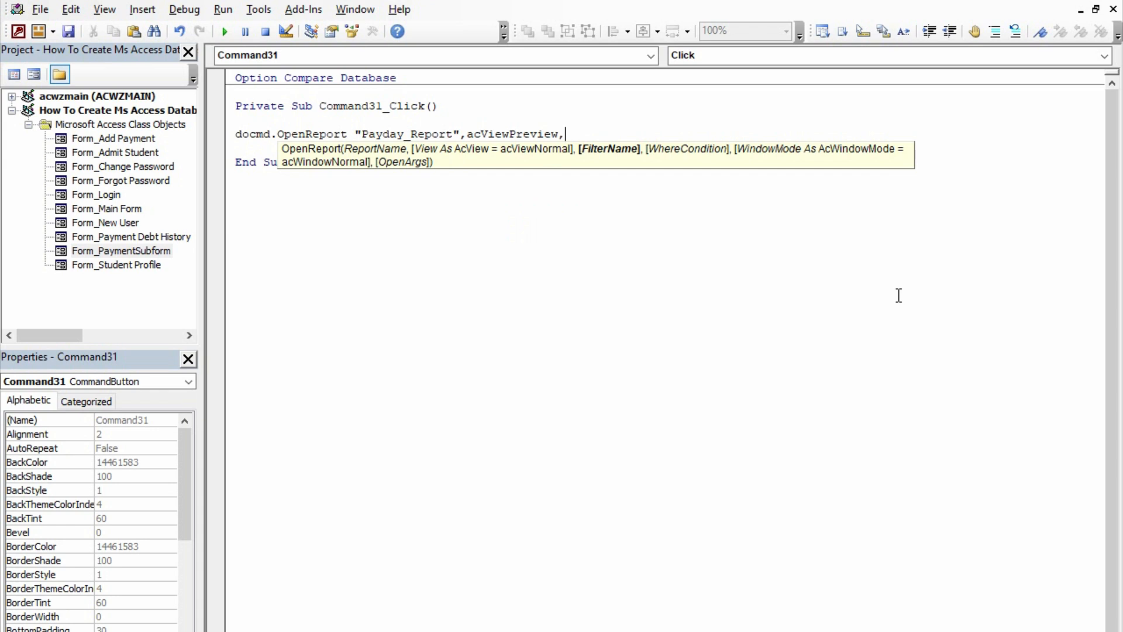
{"action": "type", "text": ","}
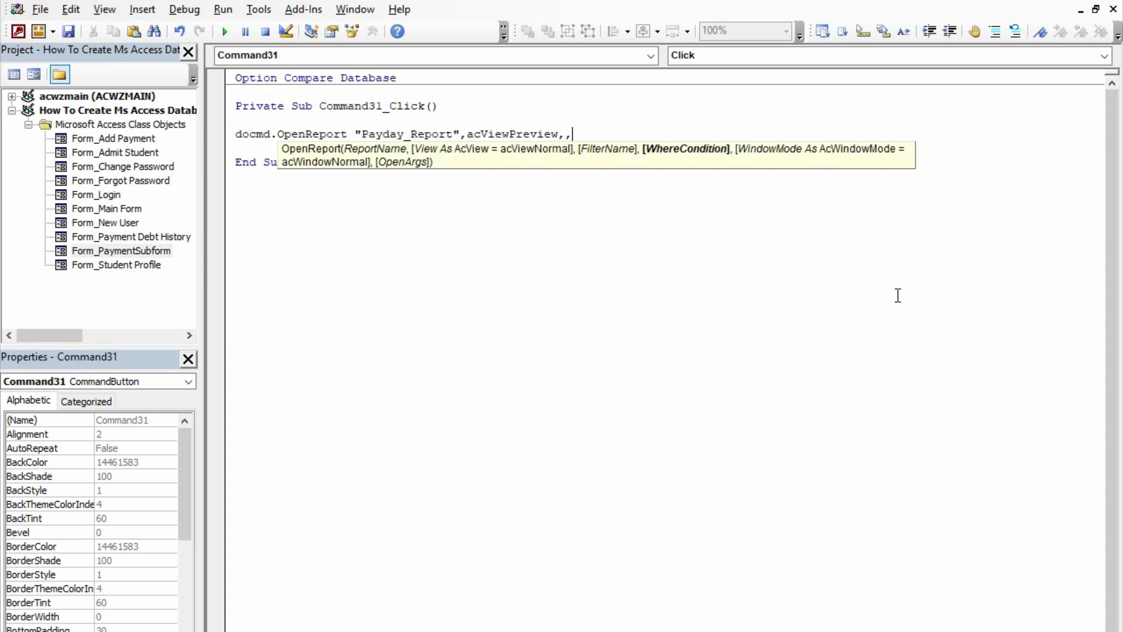
Complete the OpenReport call with the where condition "StudentID=" & Me.StudentID
{"action": "type", "text": "\"StudentID=\"& me.stu"}
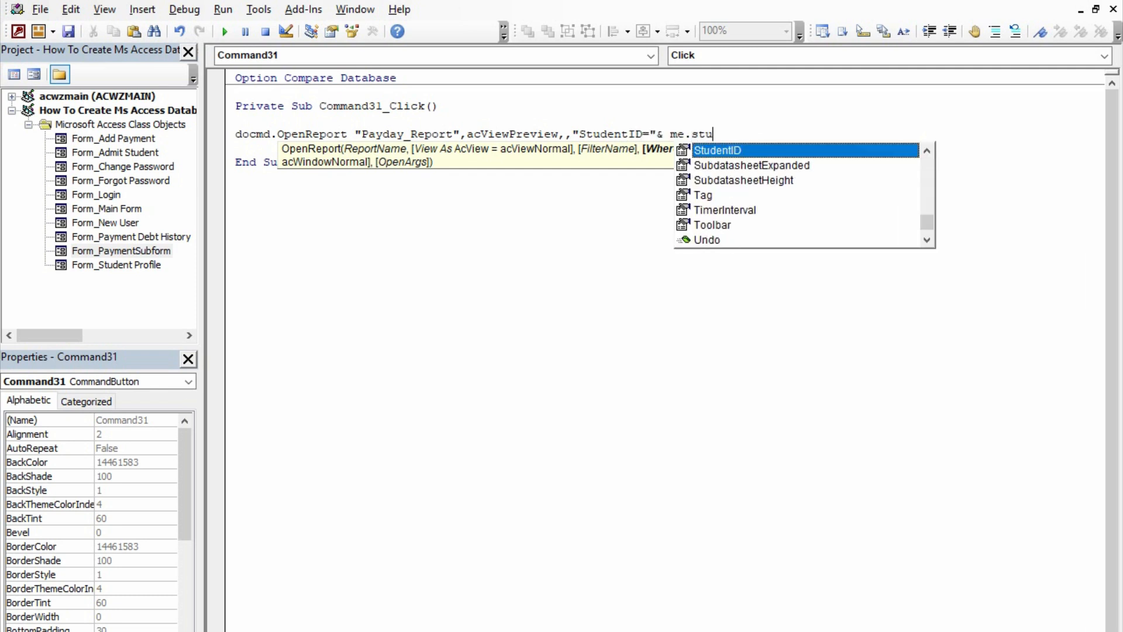
{"action": "key", "text": "Tab"}
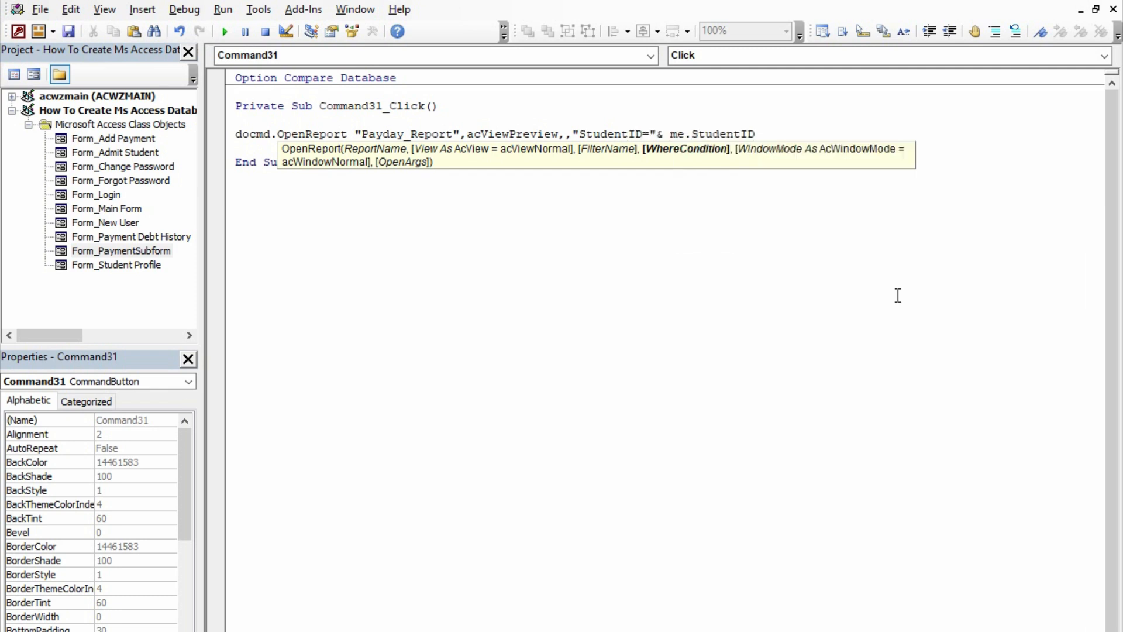
{"action": "key", "text": "Return"}
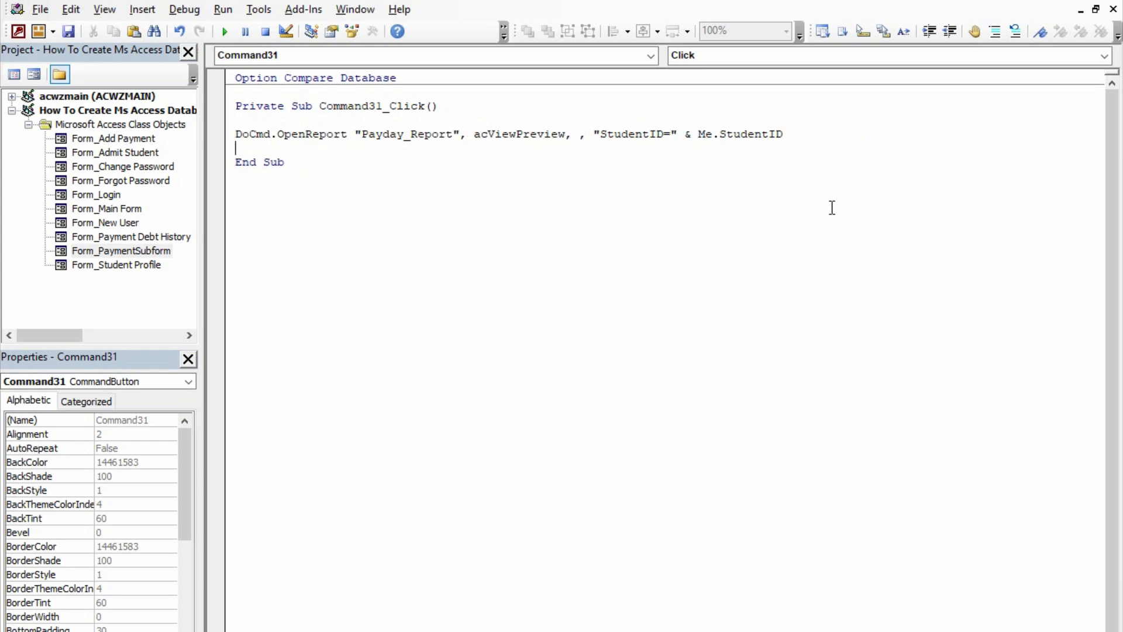
Leave the code editor and close PaymentSubform, saving its design changes
{"action": "key", "text": "alt+q"}
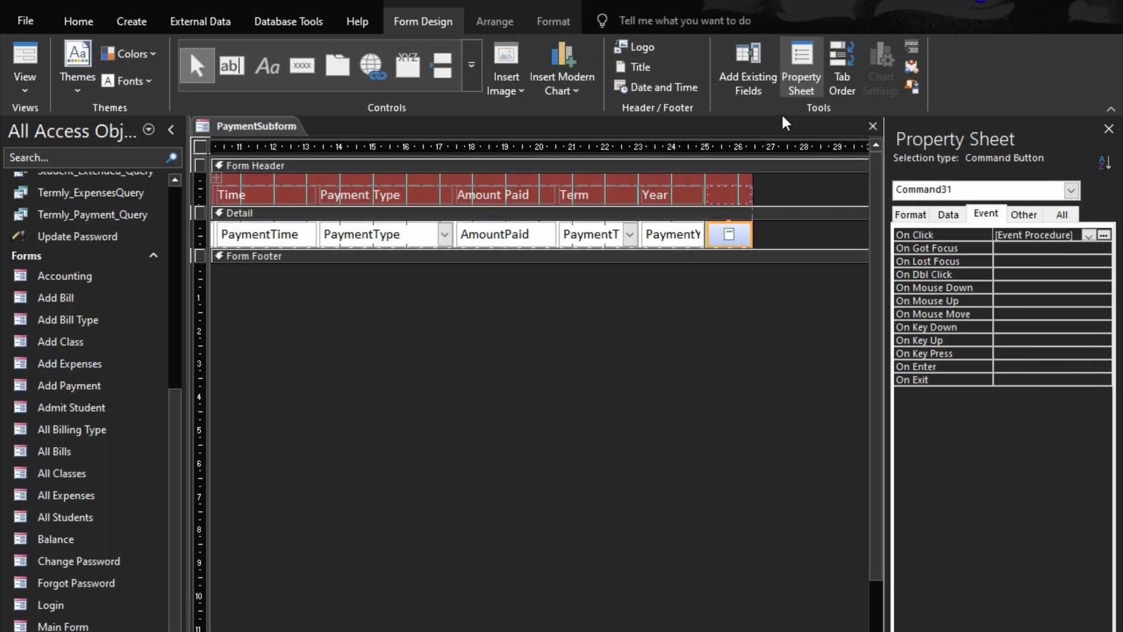
{"action": "left_click", "coordinate": [873, 126]}
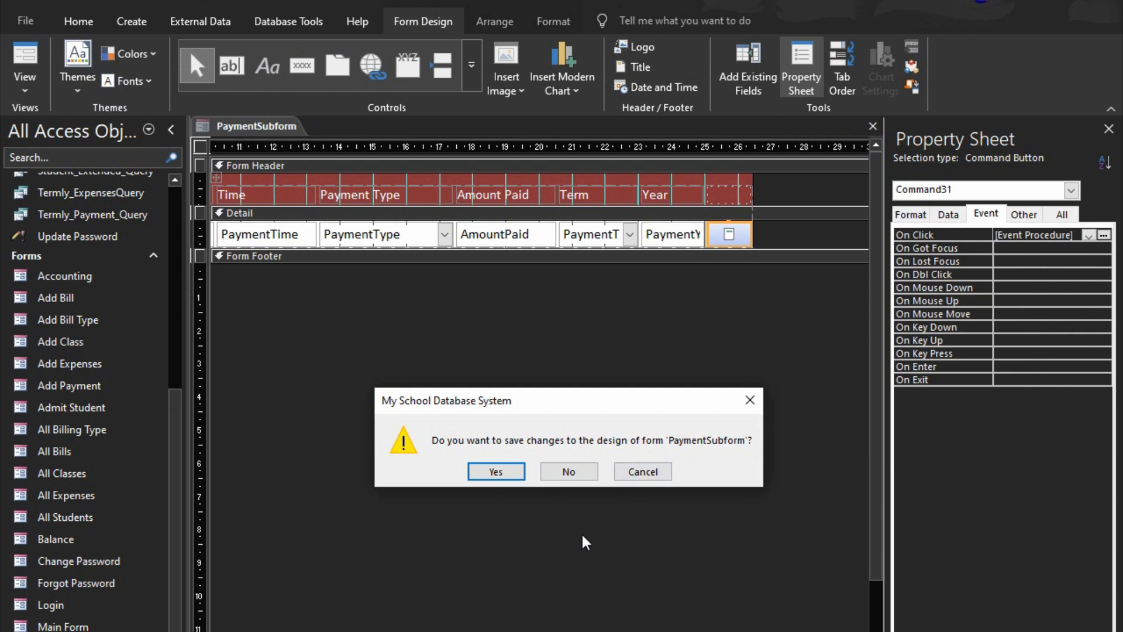
{"action": "left_click", "coordinate": [498, 471]}
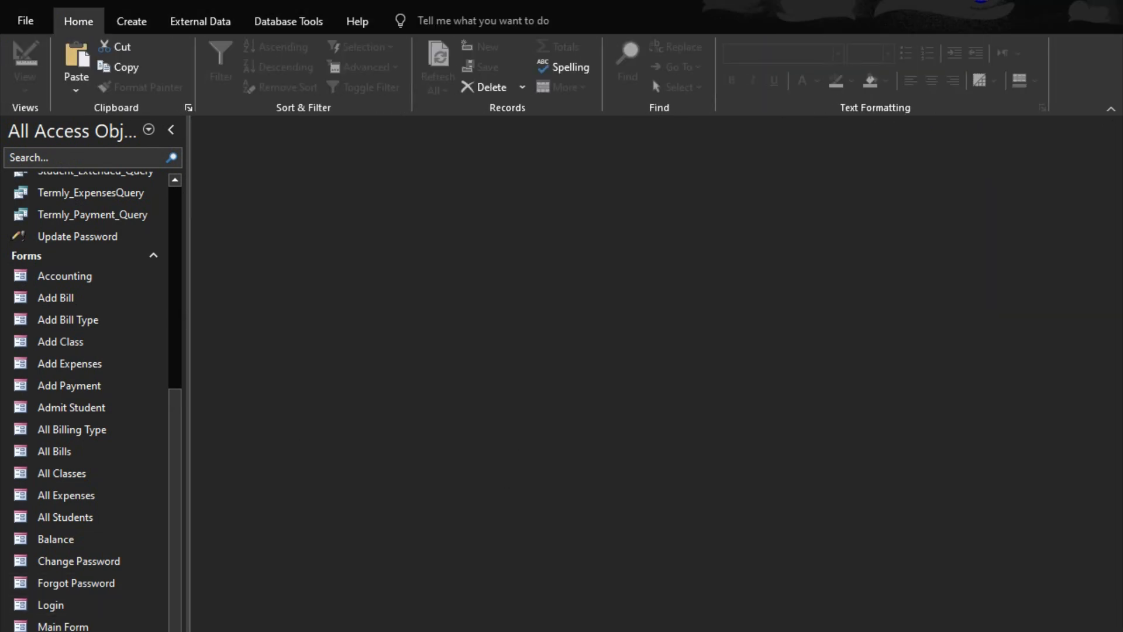
Open the Add Payment form in Design View
{"action": "scroll", "coordinate": [70, 579], "scroll_direction": "up", "scroll_amount": 2}
{"action": "scroll", "coordinate": [70, 591], "scroll_direction": "down", "scroll_amount": 2}
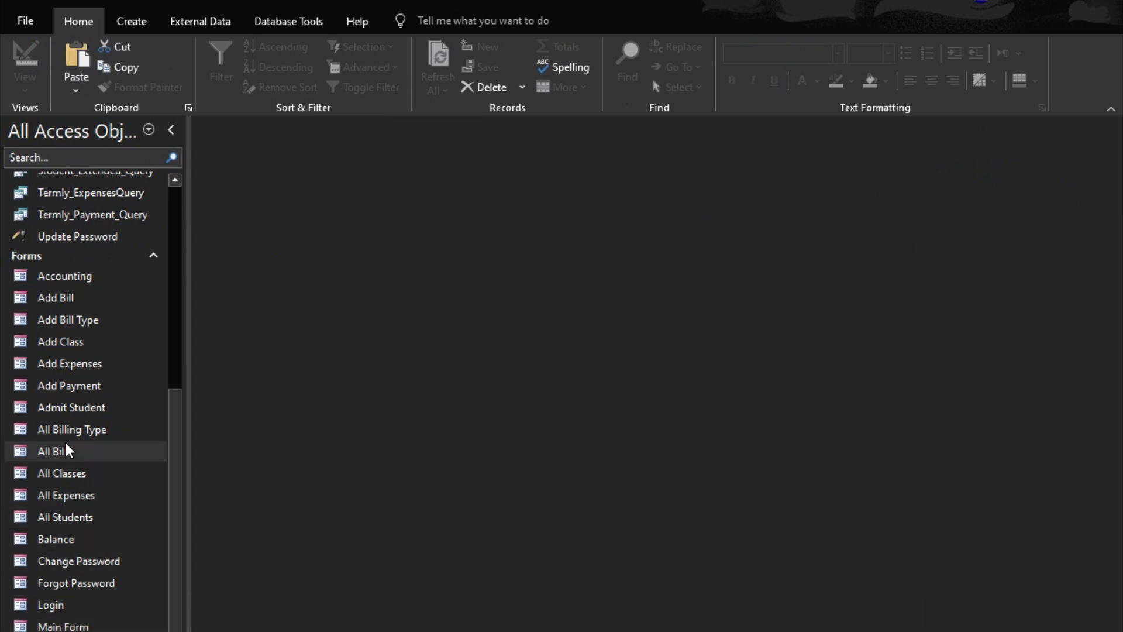
{"action": "right_click", "coordinate": [66, 387]}
{"action": "left_click", "coordinate": [113, 442]}
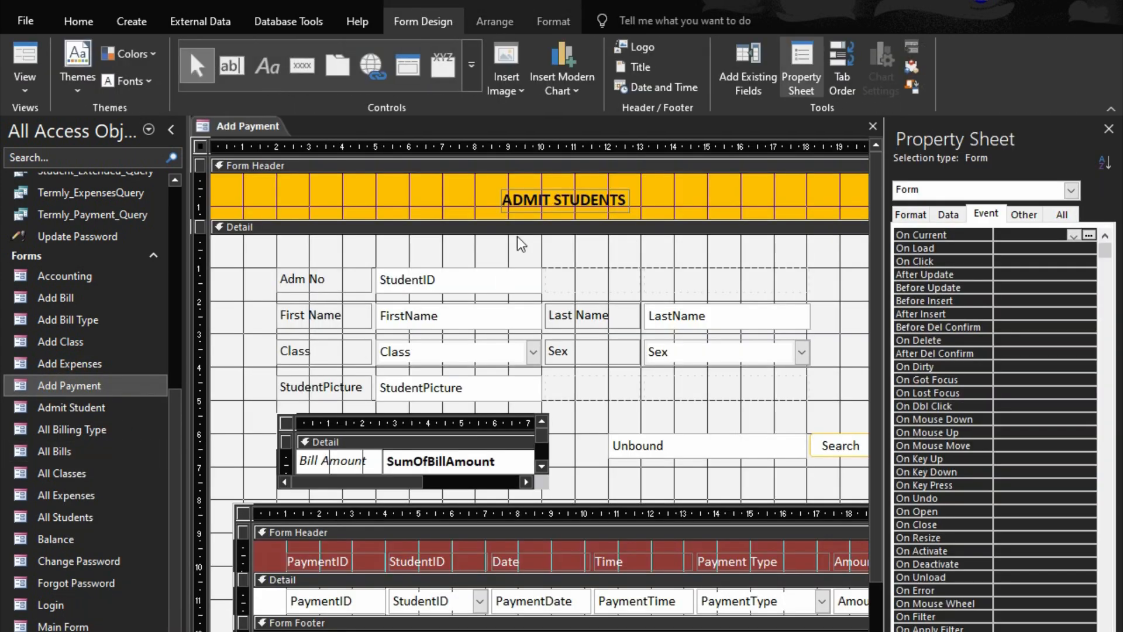
Colour the ADMIT STUDENTS title white and fill the form header with dark red
{"action": "left_click", "coordinate": [498, 194]}
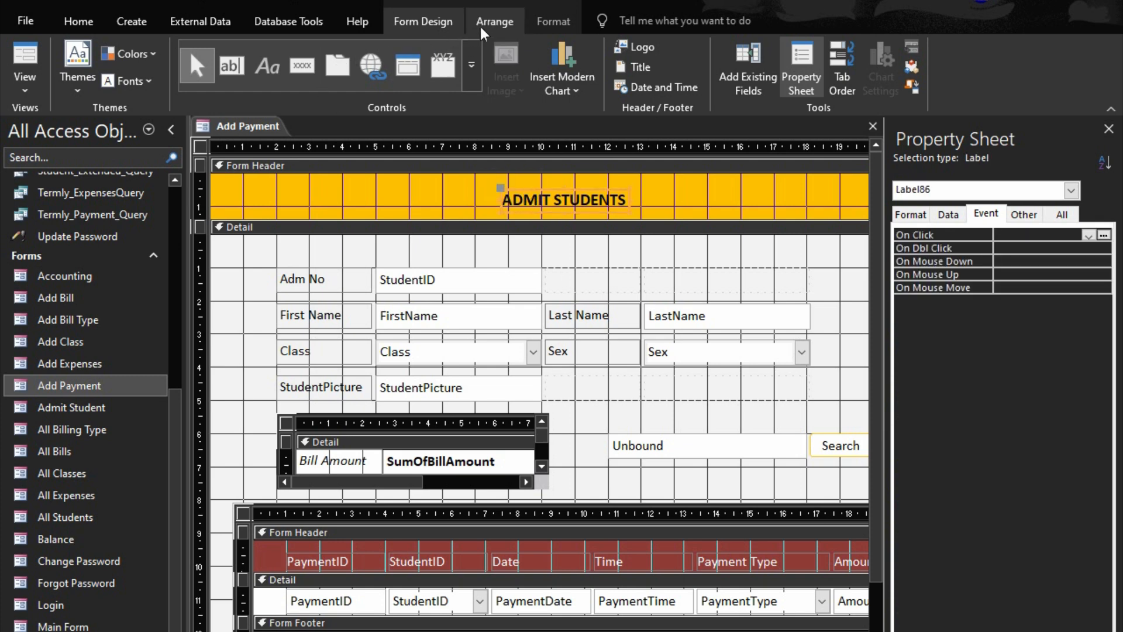
{"action": "left_click", "coordinate": [554, 21]}
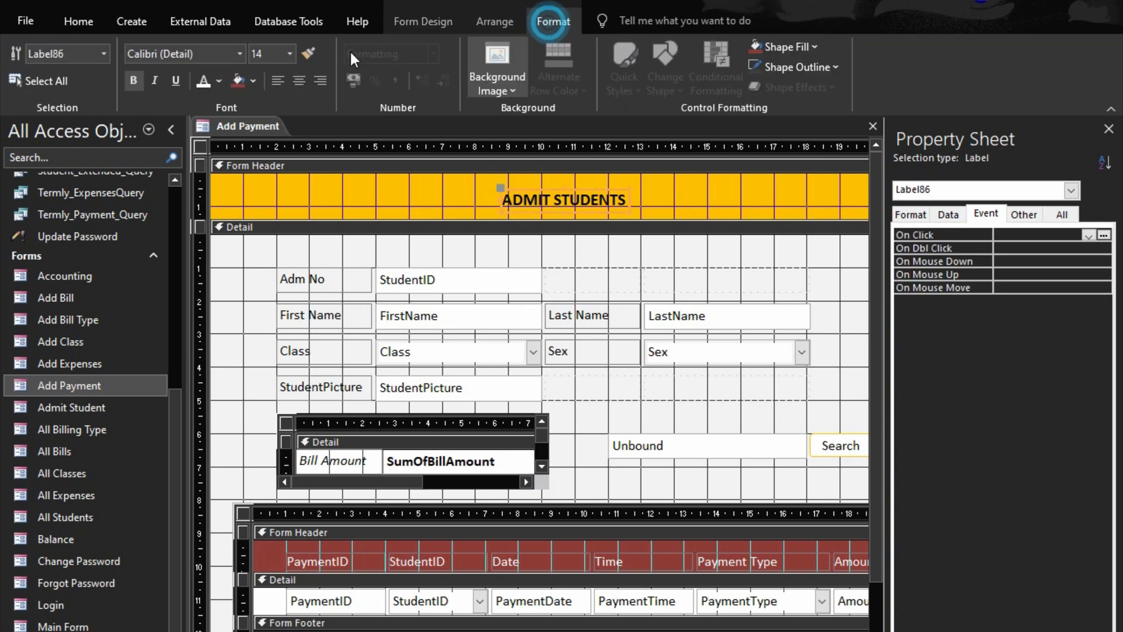
{"action": "left_click", "coordinate": [206, 82]}
{"action": "left_click", "coordinate": [370, 166]}
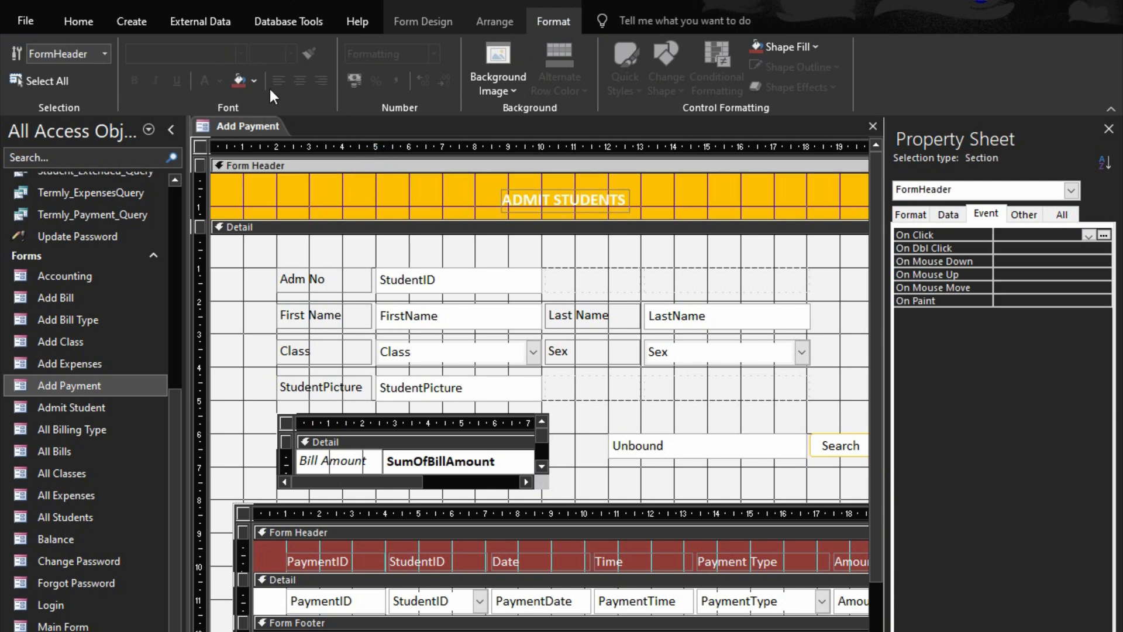
{"action": "left_click", "coordinate": [241, 79]}
{"action": "left_click", "coordinate": [351, 623]}
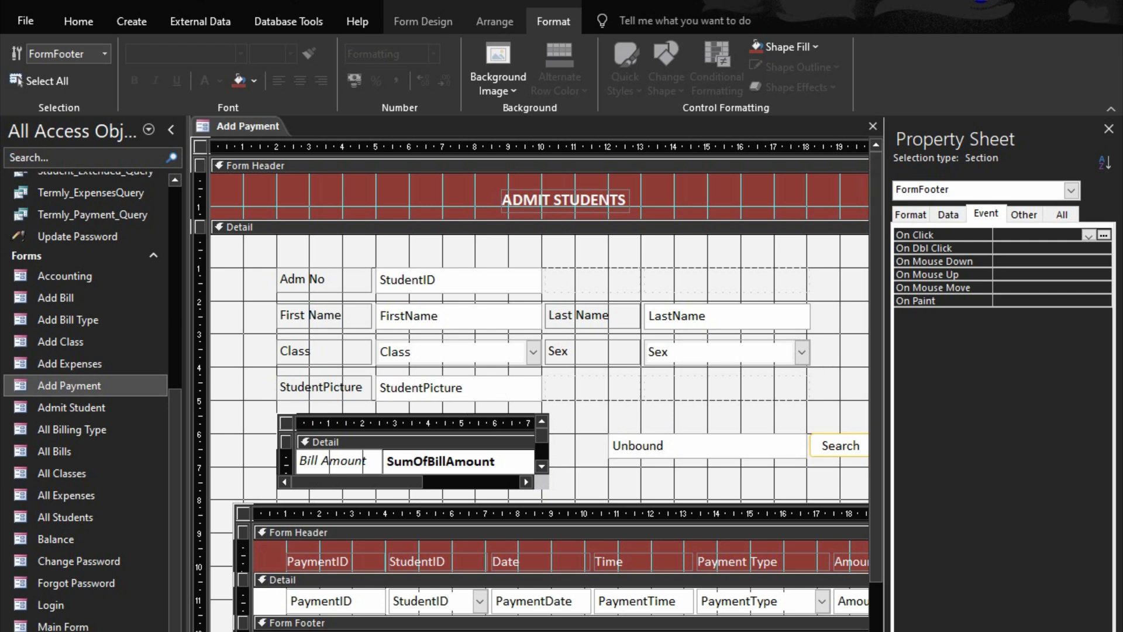
Give the empty picture frame and the Search and Clear buttons a dark red outline
{"action": "scroll", "coordinate": [540, 433], "scroll_direction": "right", "scroll_amount": 10}
{"action": "left_click_drag", "start_coordinate": [594, 310], "coordinate": [350, 466]}
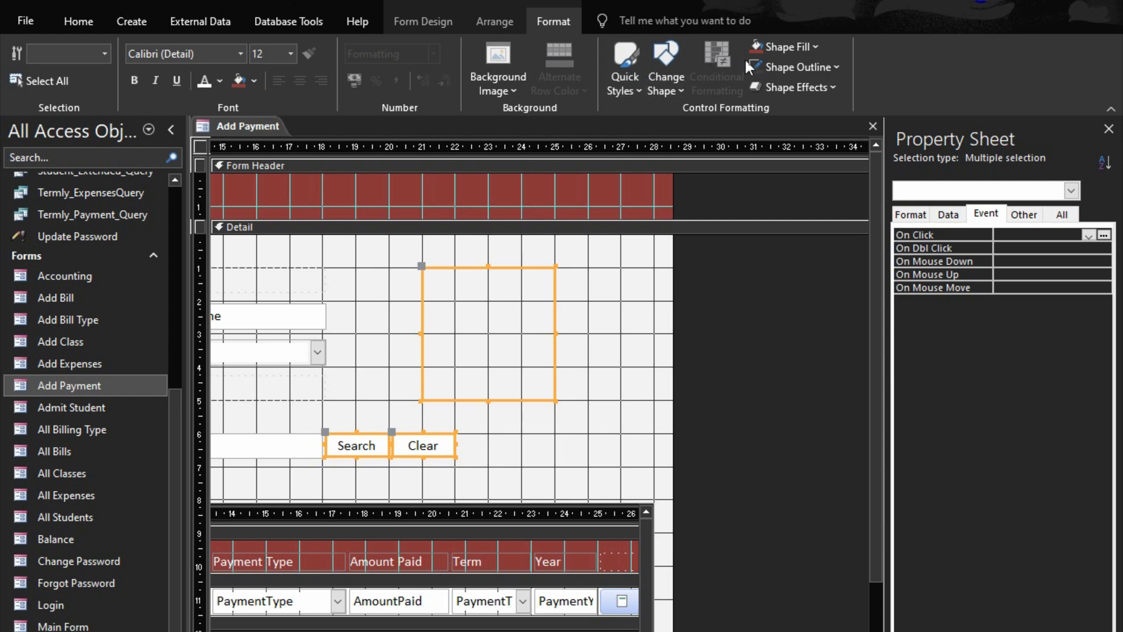
{"action": "left_click", "coordinate": [823, 69]}
{"action": "left_click", "coordinate": [757, 483]}
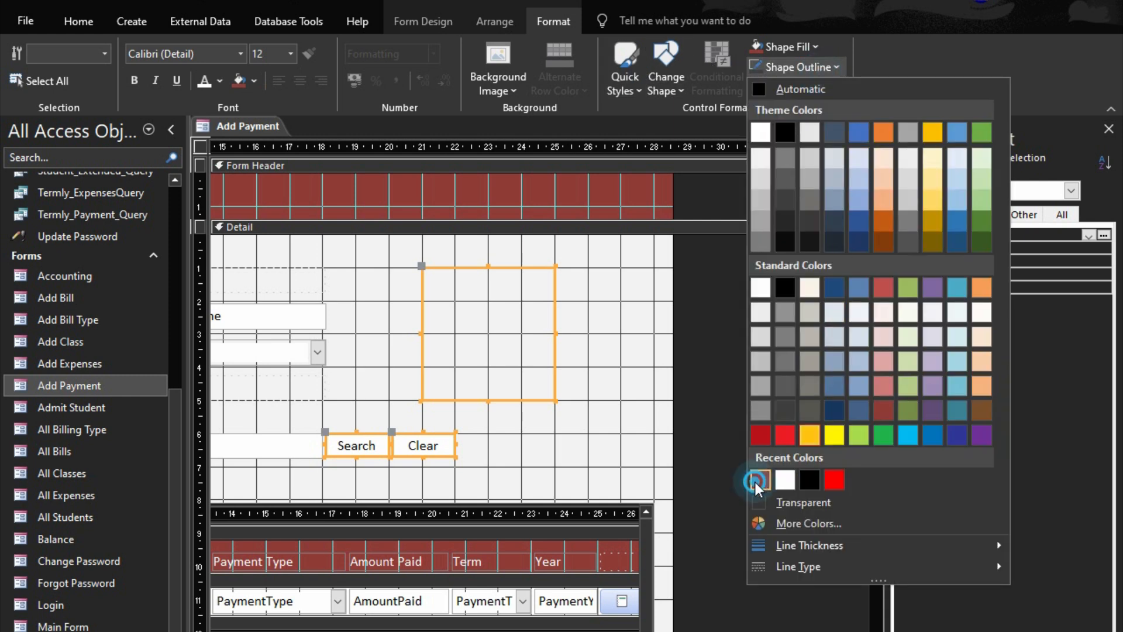
{"action": "left_click", "coordinate": [589, 453]}
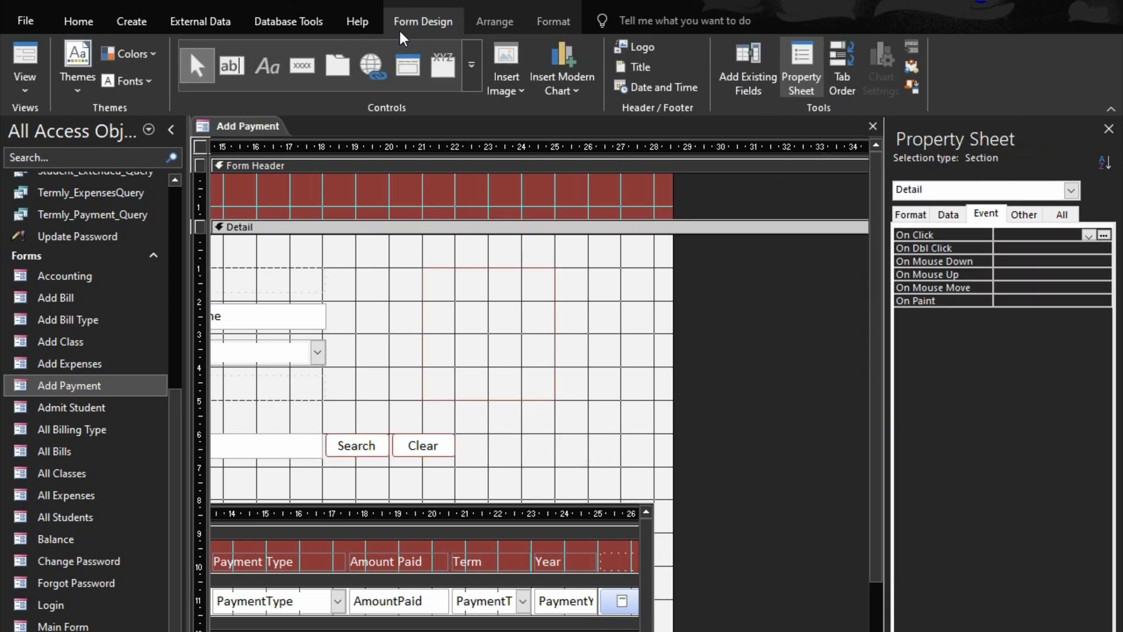
Add a command button about 2.6 cm by 0.6 cm beside the Clear button, without using the wizard
{"action": "left_click", "coordinate": [302, 65]}
{"action": "left_click_drag", "start_coordinate": [467, 436], "coordinate": [556, 457]}
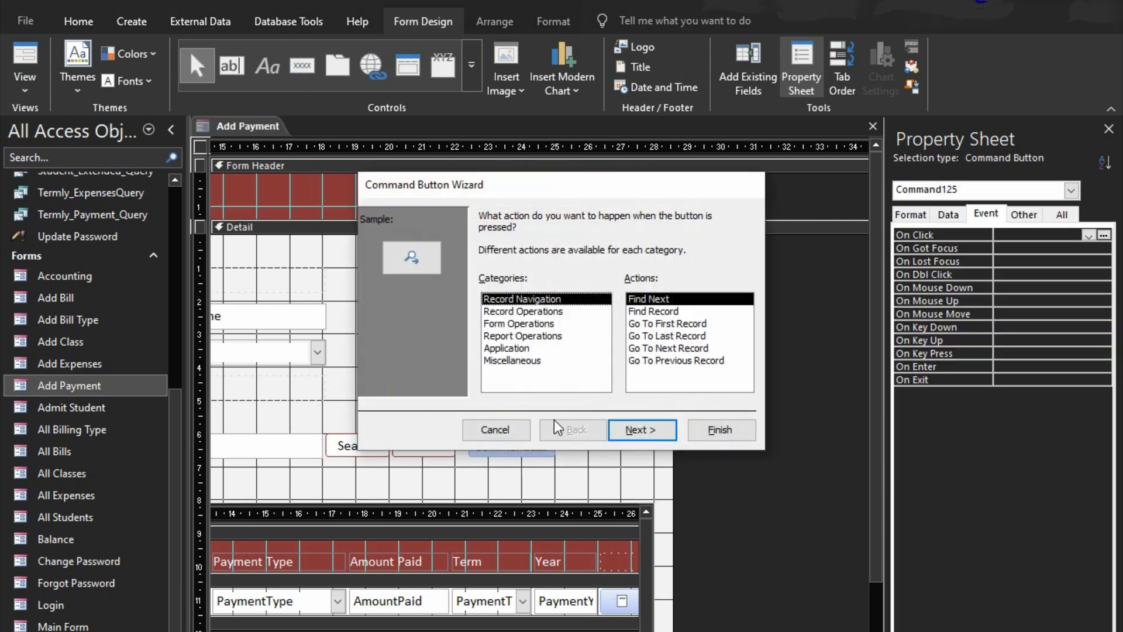
{"action": "left_click", "coordinate": [528, 430]}
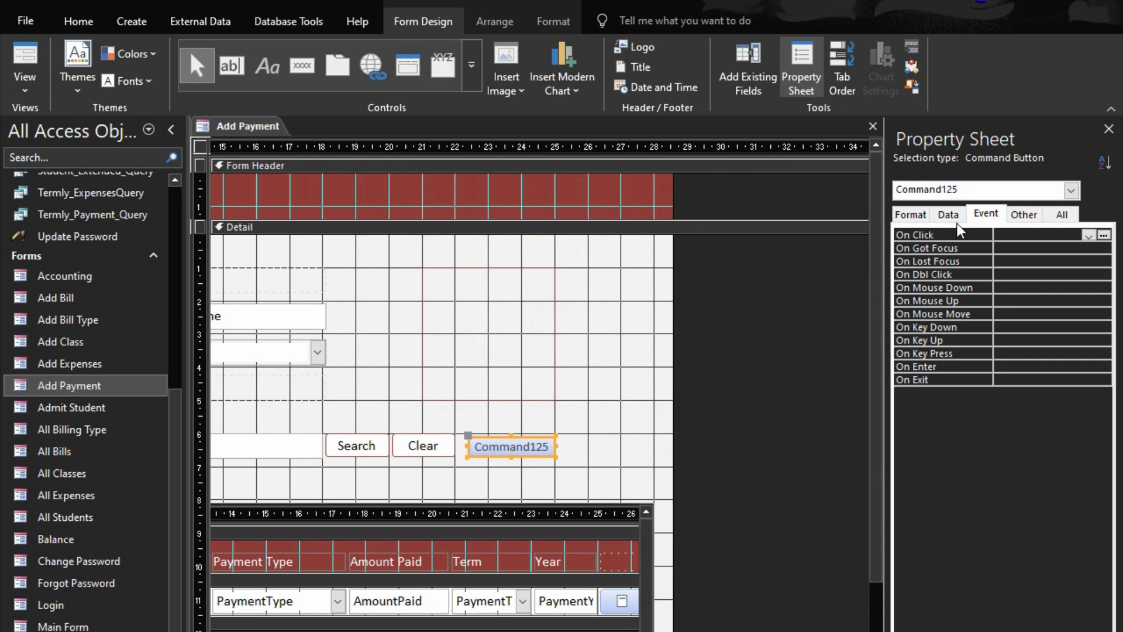
Set the new button's caption to Print All Receipts
{"action": "left_click", "coordinate": [925, 218]}
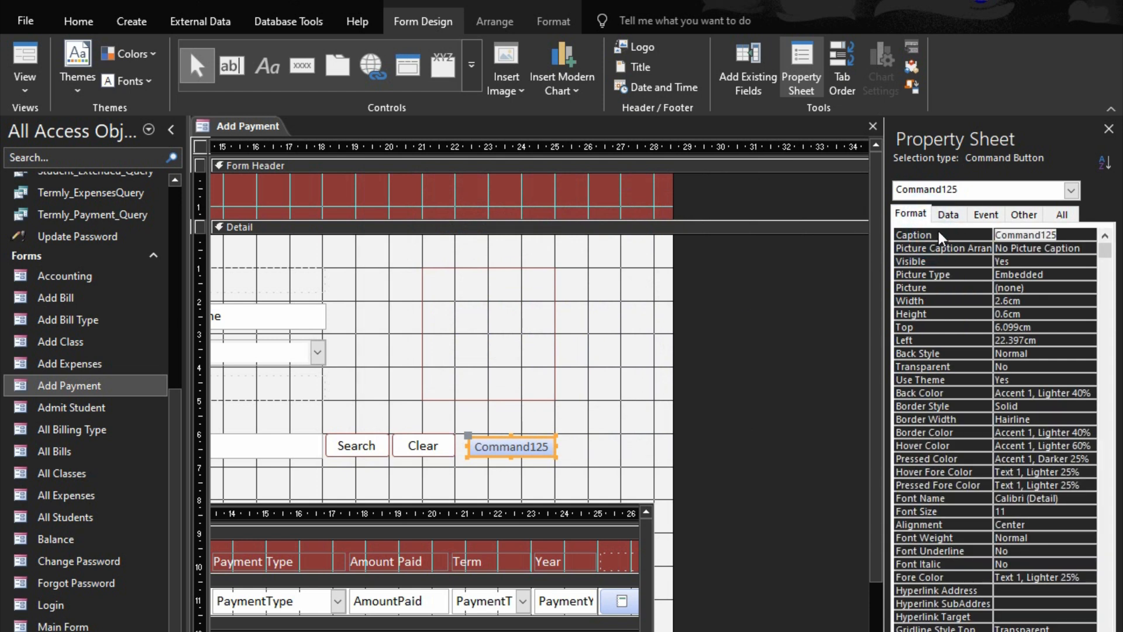
{"action": "type", "text": "Print"}
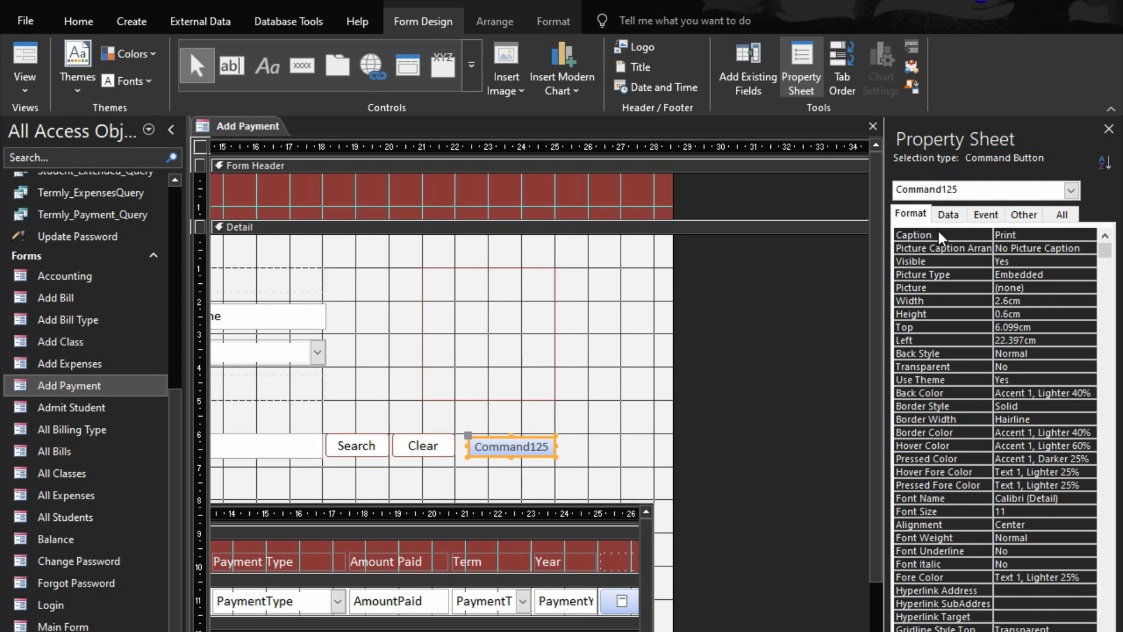
{"action": "key", "text": "BackSpace"}
{"action": "key", "text": "BackSpace"}
{"action": "key", "text": "BackSpace"}
{"action": "key", "text": "BackSpace"}
{"action": "type", "text": "Export"}
{"action": "key", "text": "BackSpace"}
{"action": "key", "text": "BackSpace"}
{"action": "key", "text": "BackSpace"}
{"action": "key", "text": "BackSpace"}
{"action": "key", "text": "BackSpace"}
{"action": "key", "text": "BackSpace"}
{"action": "type", "text": "Print All Receipt"}
Name the new button btnPrintAll and widen it to fit its full caption
{"action": "left_click", "coordinate": [1023, 215]}
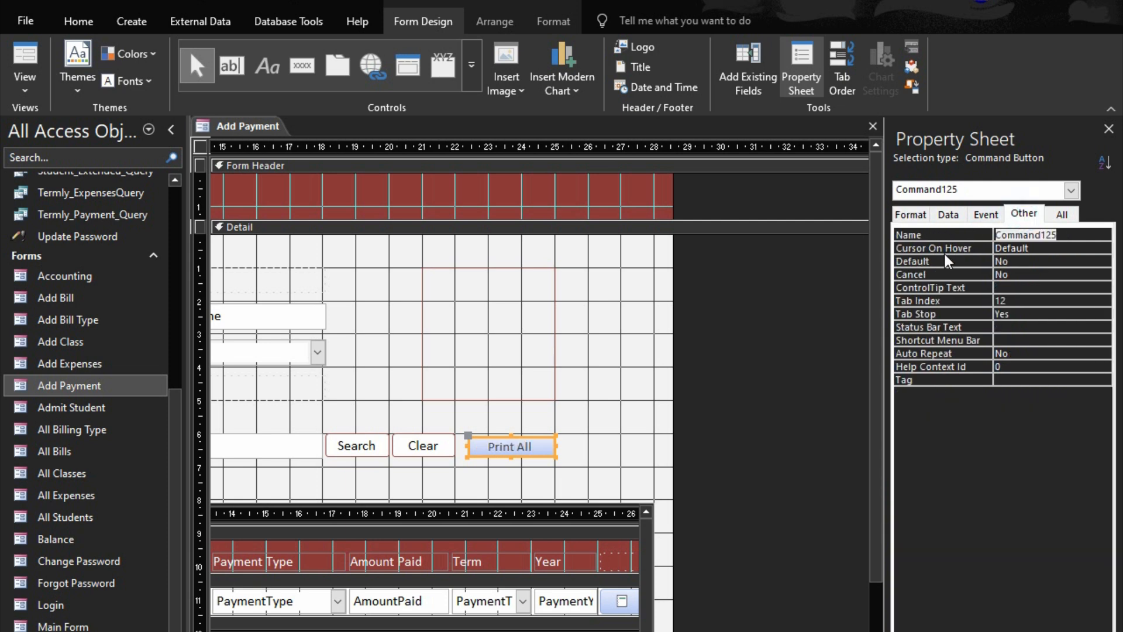
{"action": "type", "text": "btnPrin"}
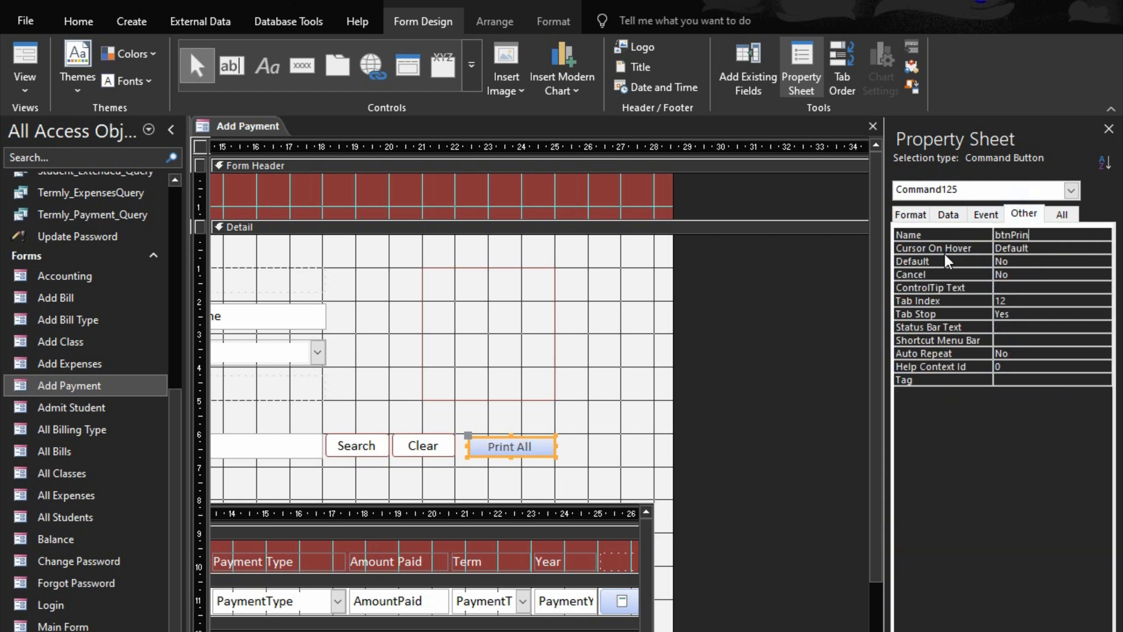
{"action": "type", "text": "tAll"}
{"action": "left_click", "coordinate": [955, 235]}
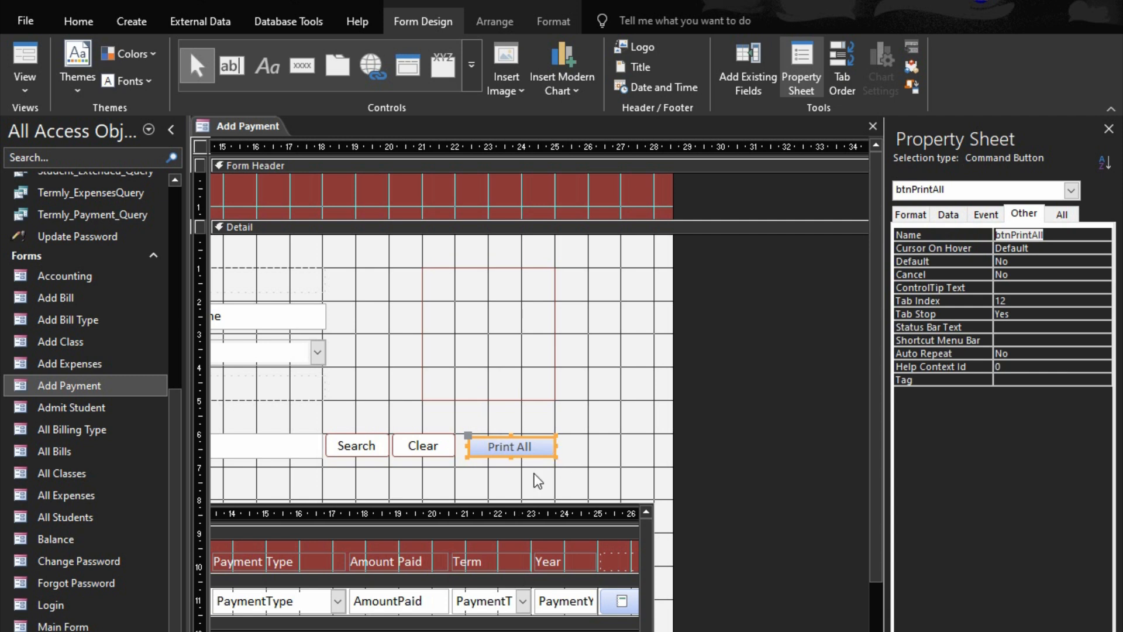
{"action": "left_click_drag", "start_coordinate": [557, 448], "coordinate": [591, 455]}
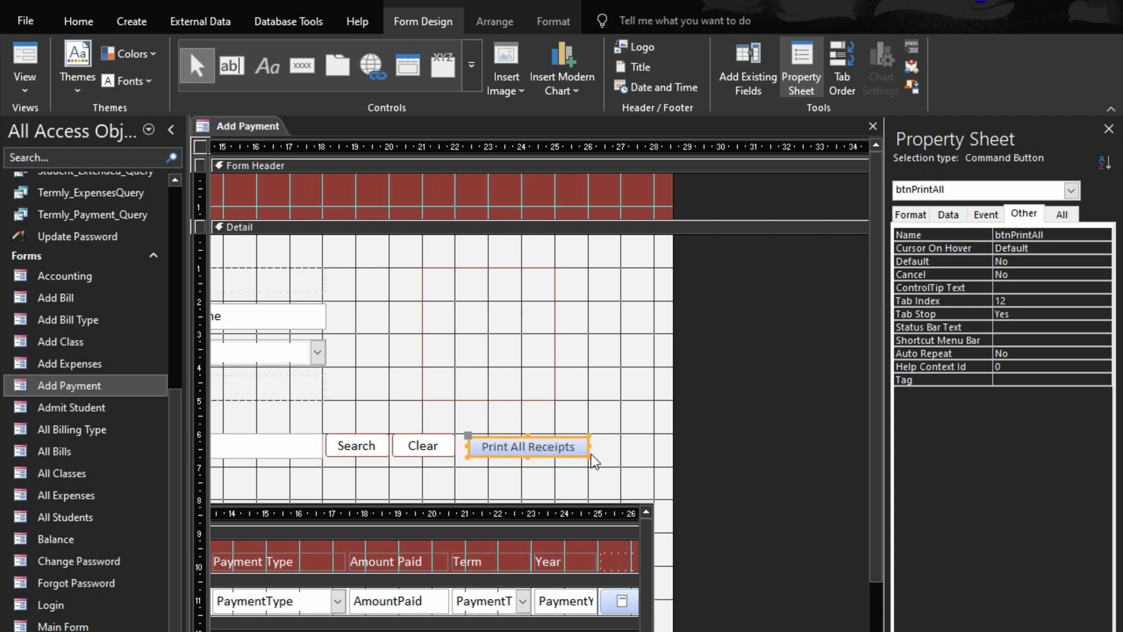
Copy the Clear button's formatting onto the Print All Receipts button
{"action": "left_click", "coordinate": [429, 447]}
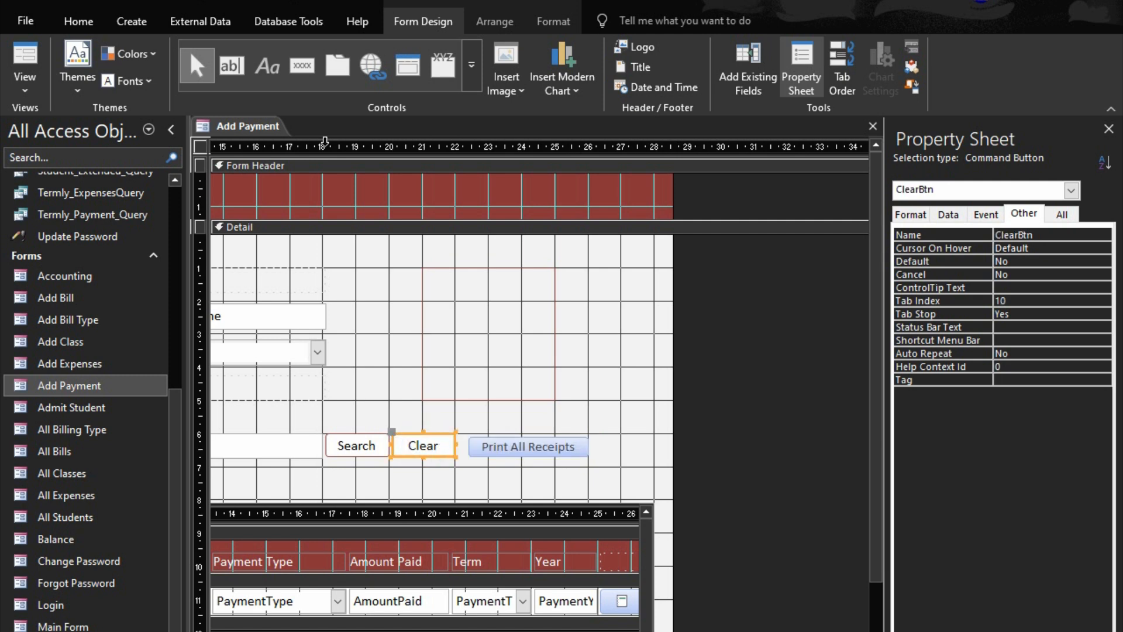
{"action": "left_click", "coordinate": [550, 20]}
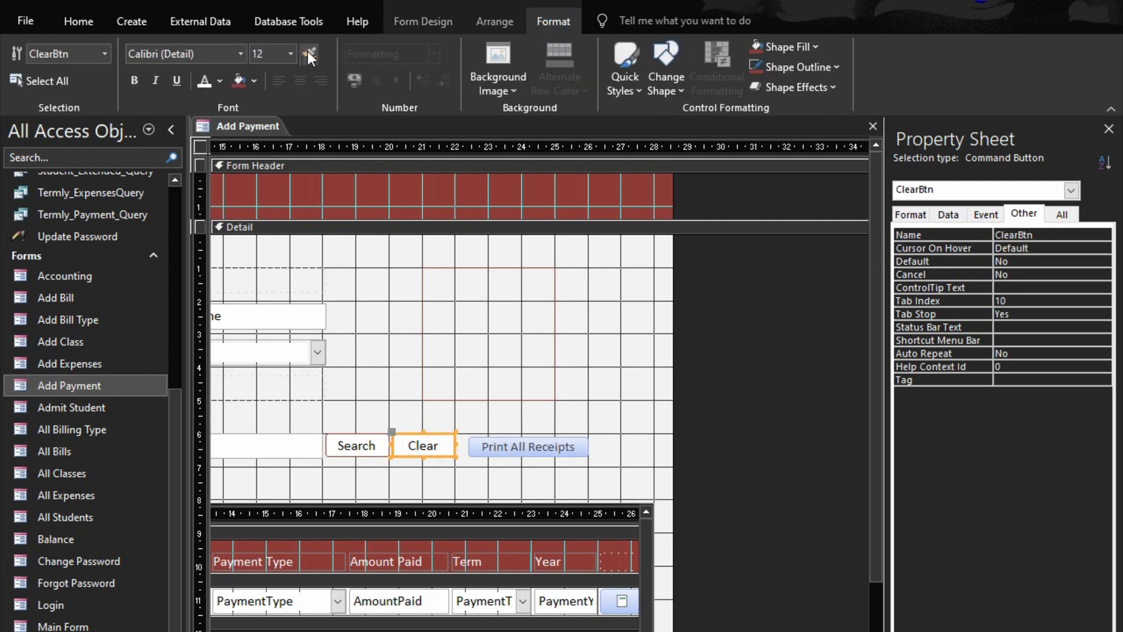
{"action": "left_click", "coordinate": [551, 454]}
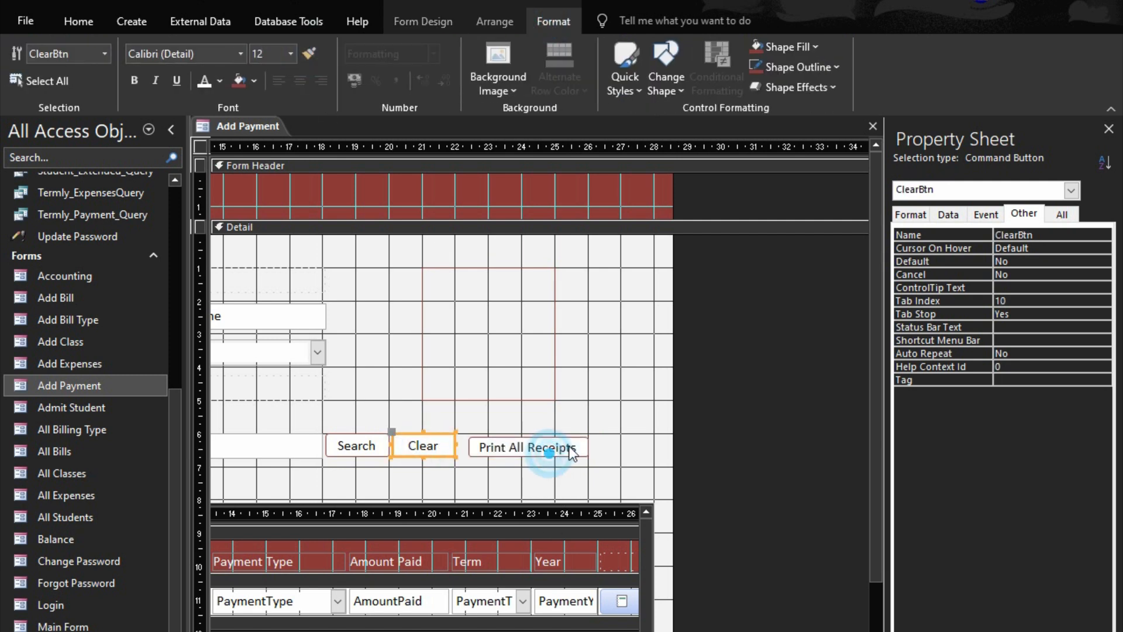
Align the Print All Receipts button's top edge with the Clear button and make both buttons the same height
{"action": "left_click", "coordinate": [617, 440]}
{"action": "left_click_drag", "start_coordinate": [617, 440], "coordinate": [417, 444]}
{"action": "right_click", "coordinate": [418, 443]}
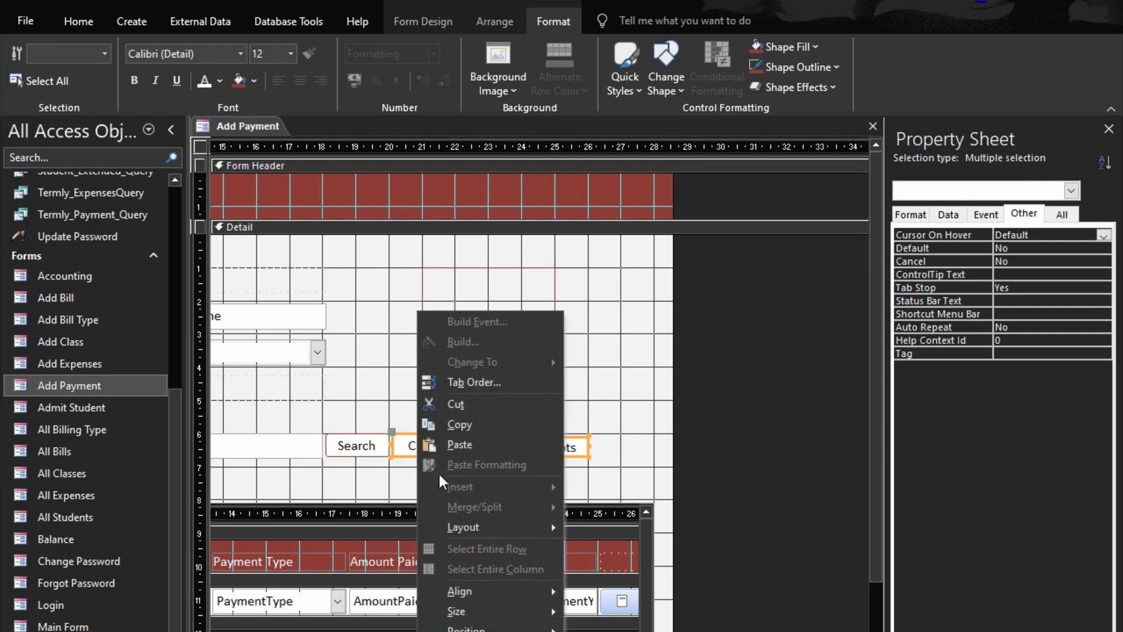
{"action": "mouse_move", "coordinate": [480, 595]}
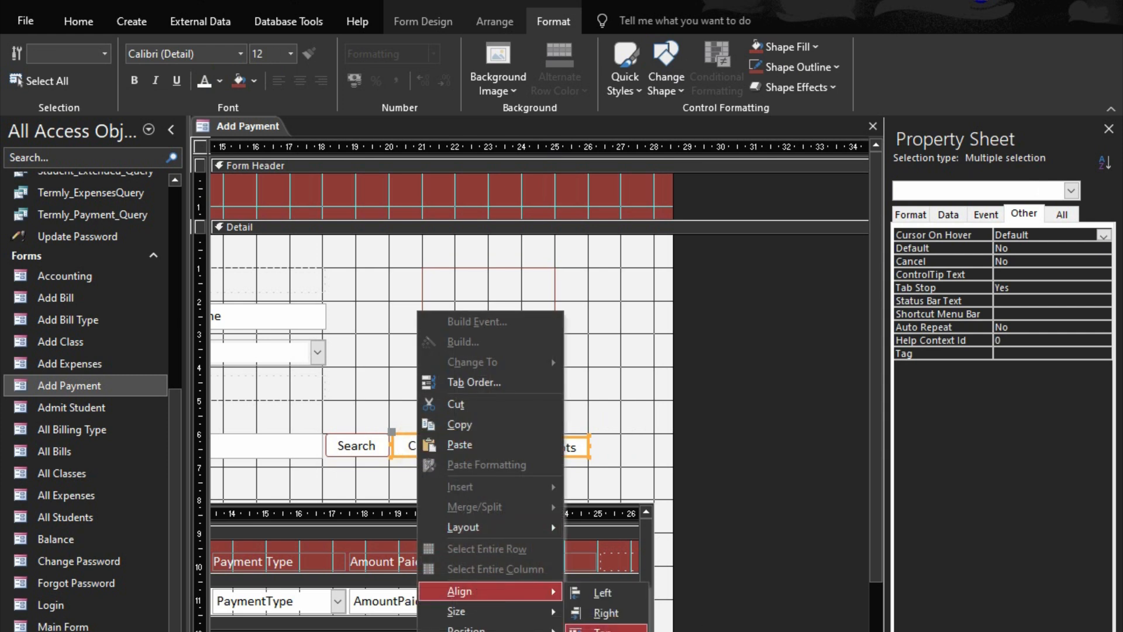
{"action": "left_click", "coordinate": [585, 628]}
{"action": "right_click", "coordinate": [526, 444]}
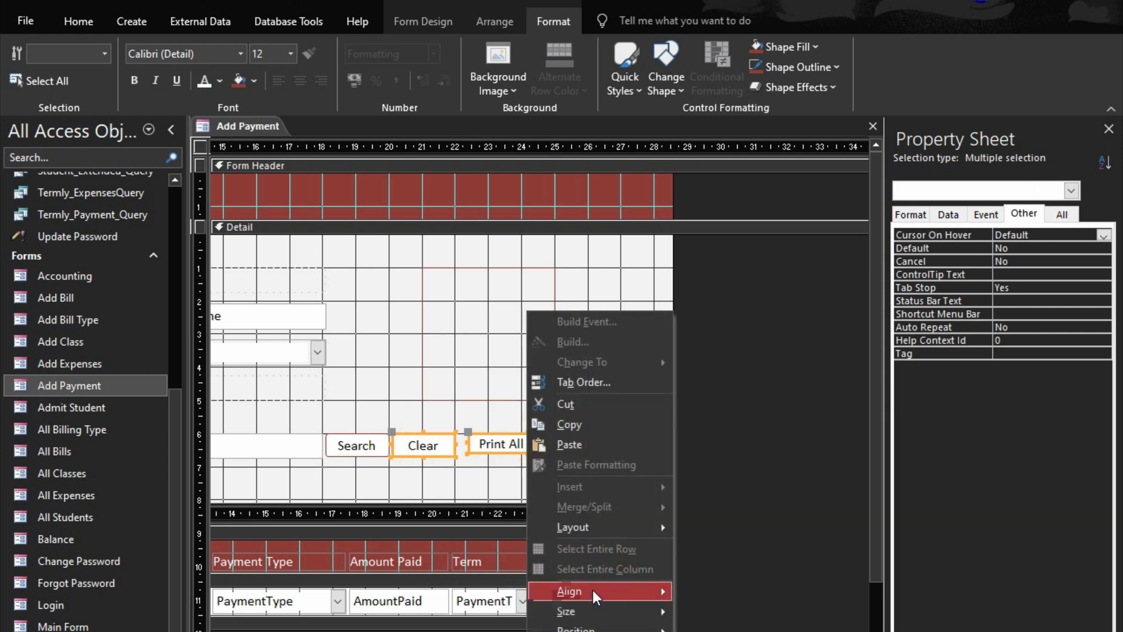
{"action": "mouse_move", "coordinate": [607, 622]}
{"action": "left_click", "coordinate": [716, 613]}
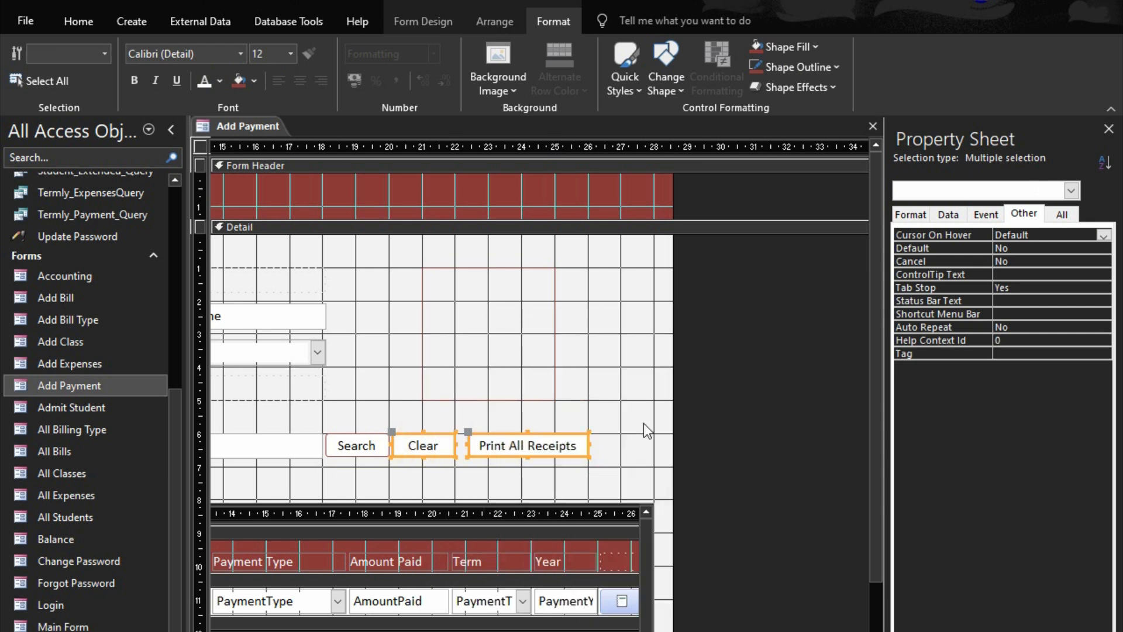
{"action": "left_click", "coordinate": [644, 424]}
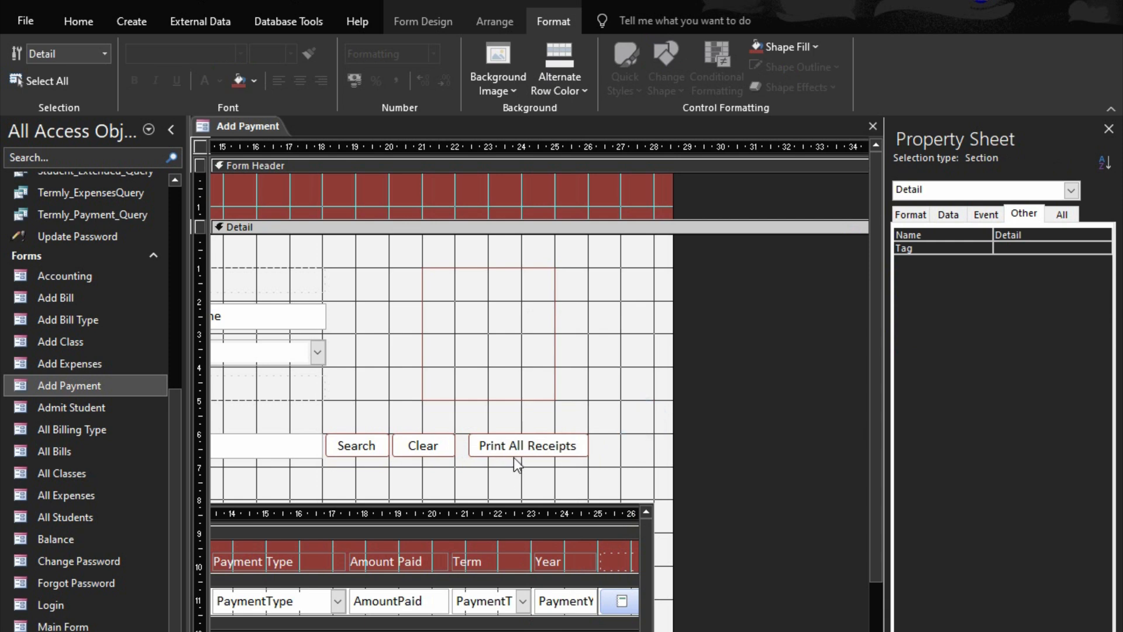
Create an On Click event procedure for the Print All Receipts button and open its code
{"action": "left_click", "coordinate": [529, 446]}
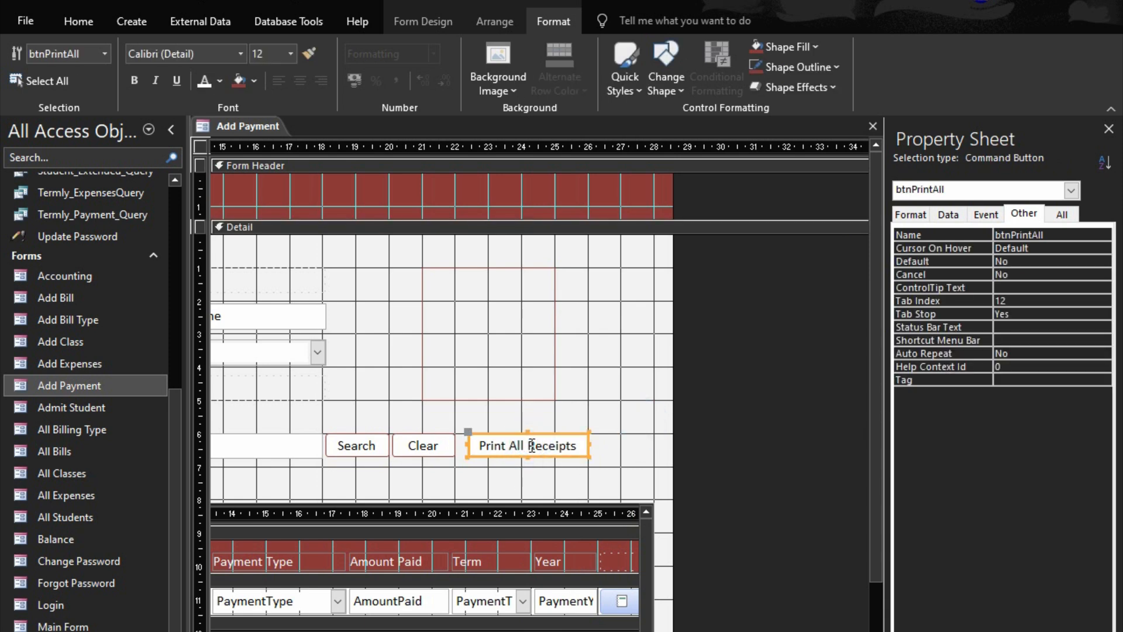
{"action": "left_click", "coordinate": [985, 214]}
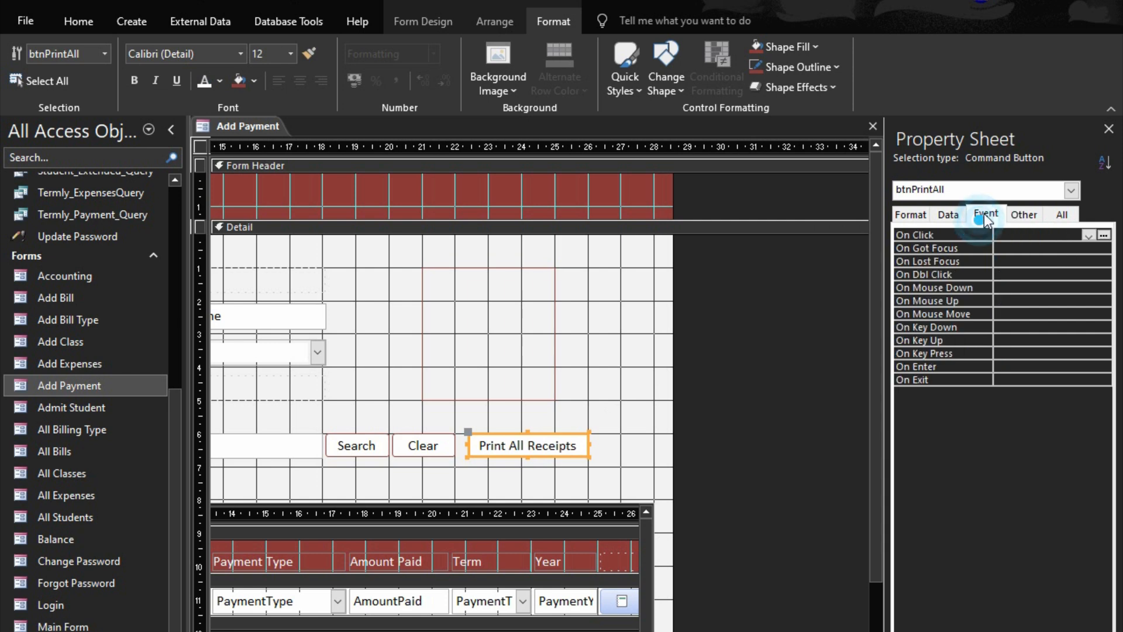
{"action": "double_click", "coordinate": [970, 229]}
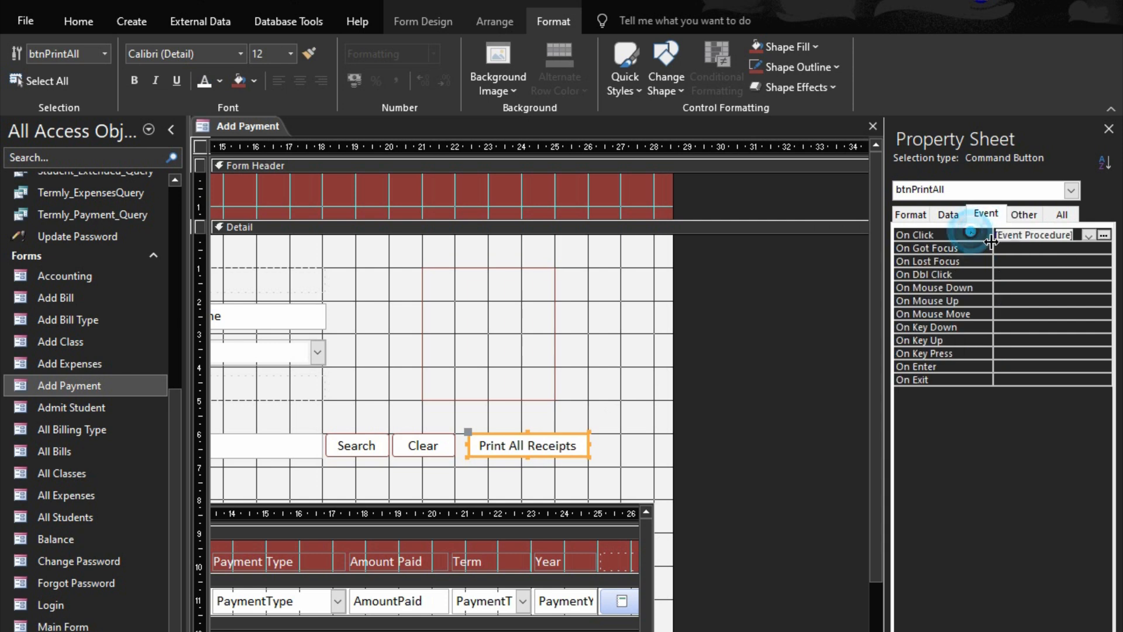
{"action": "left_click", "coordinate": [1103, 235]}
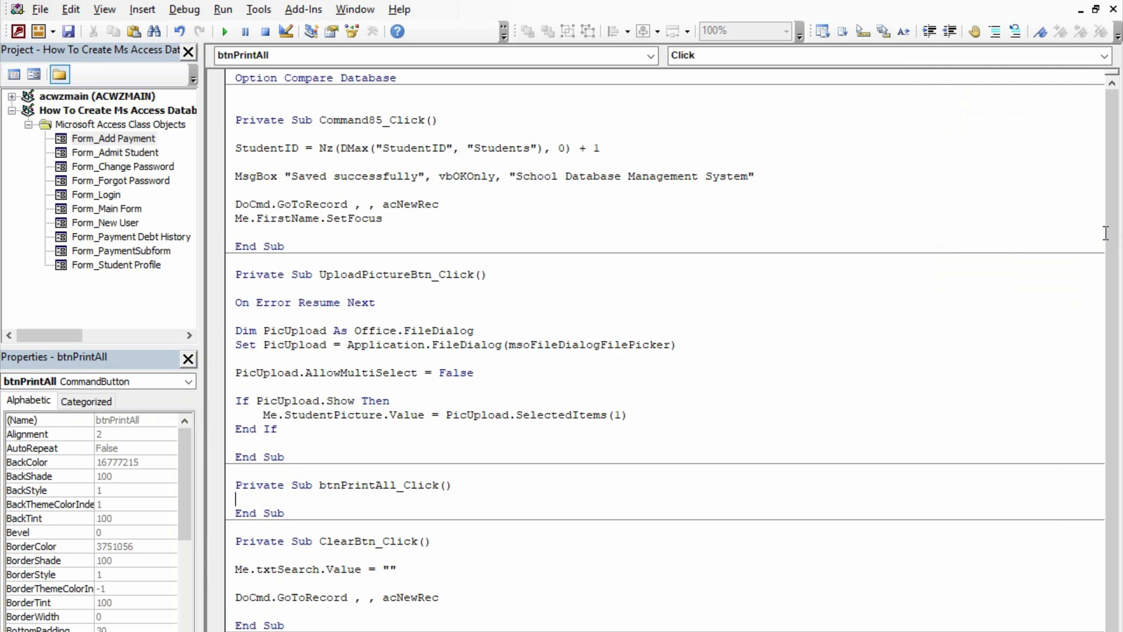
Start a DoCmd.OpenReport statement inside the btnPrintAll_Click procedure, with blank lines around it
{"action": "key", "text": "Return"}
{"action": "key", "text": "Return"}
{"action": "key", "text": "Up"}
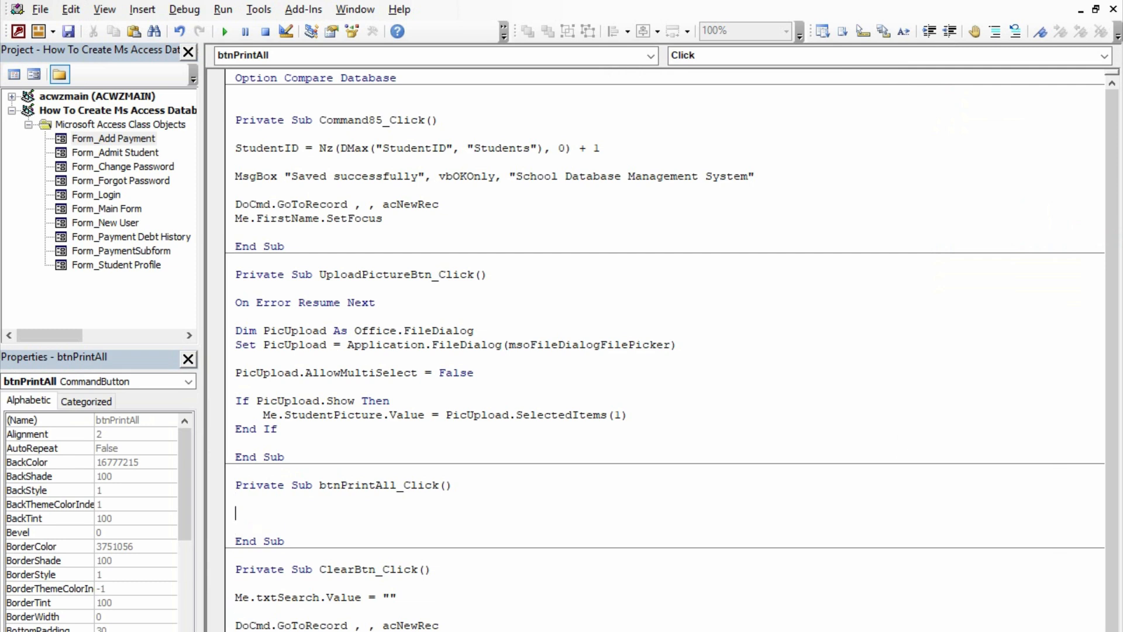
{"action": "type", "text": "docmd."}
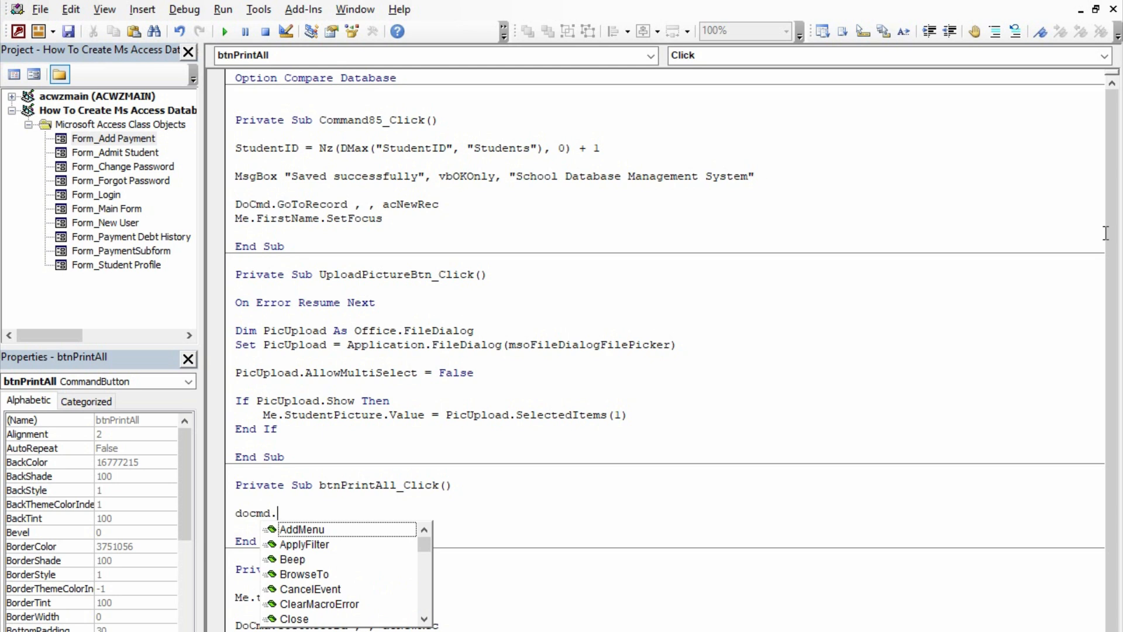
{"action": "type", "text": "openre"}
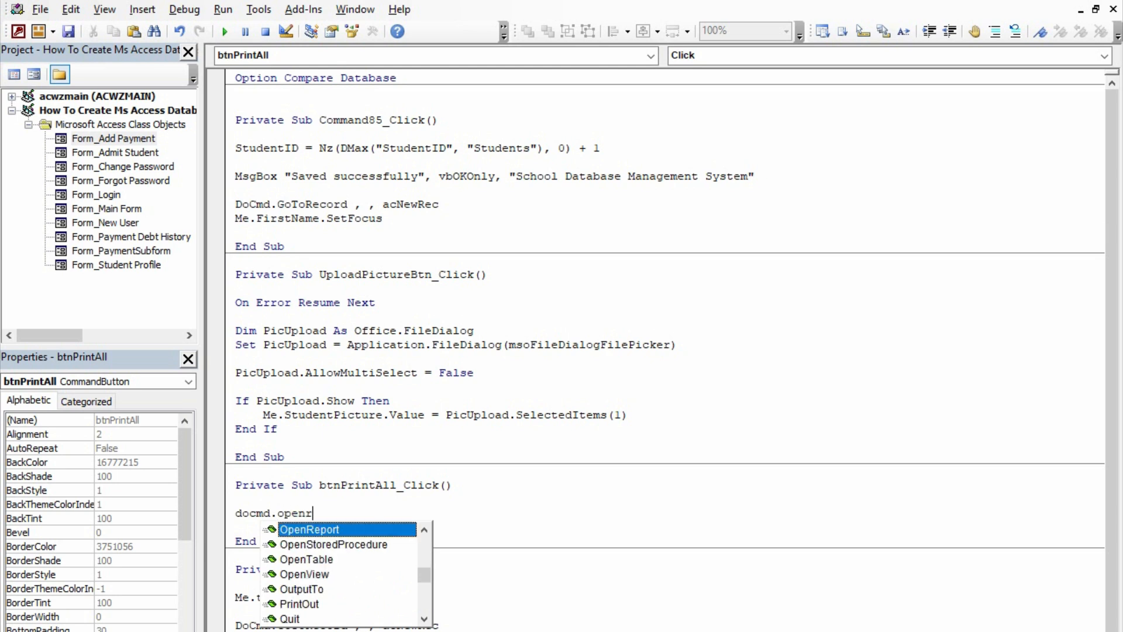
{"action": "key", "text": "Tab"}
{"action": "type", "text": "\""}
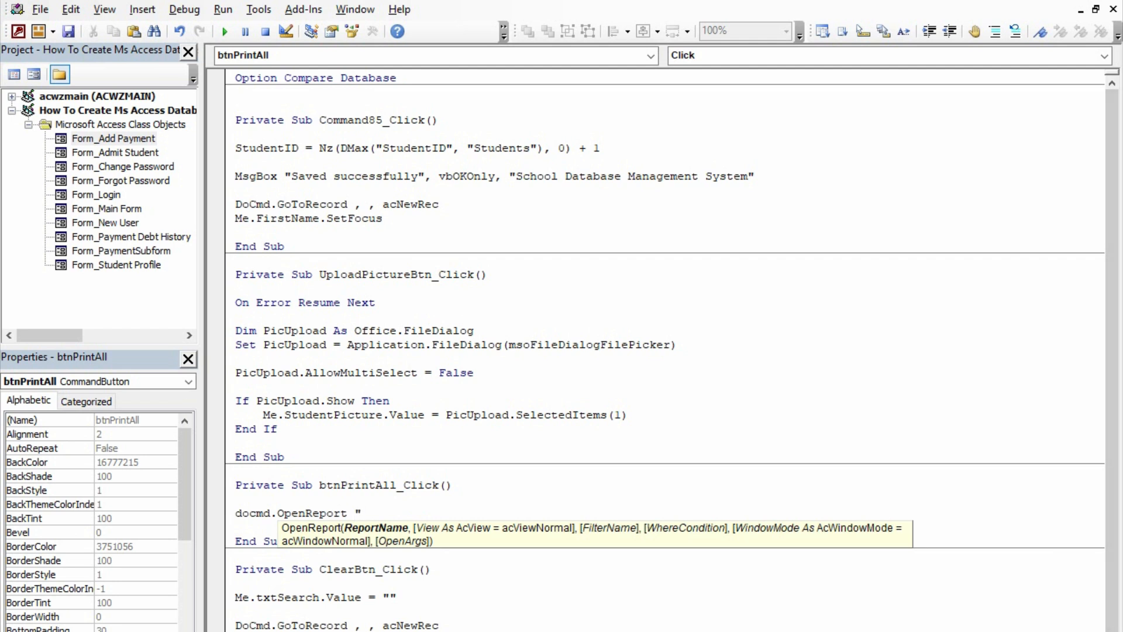
{"action": "key", "text": "alt+Tab"}
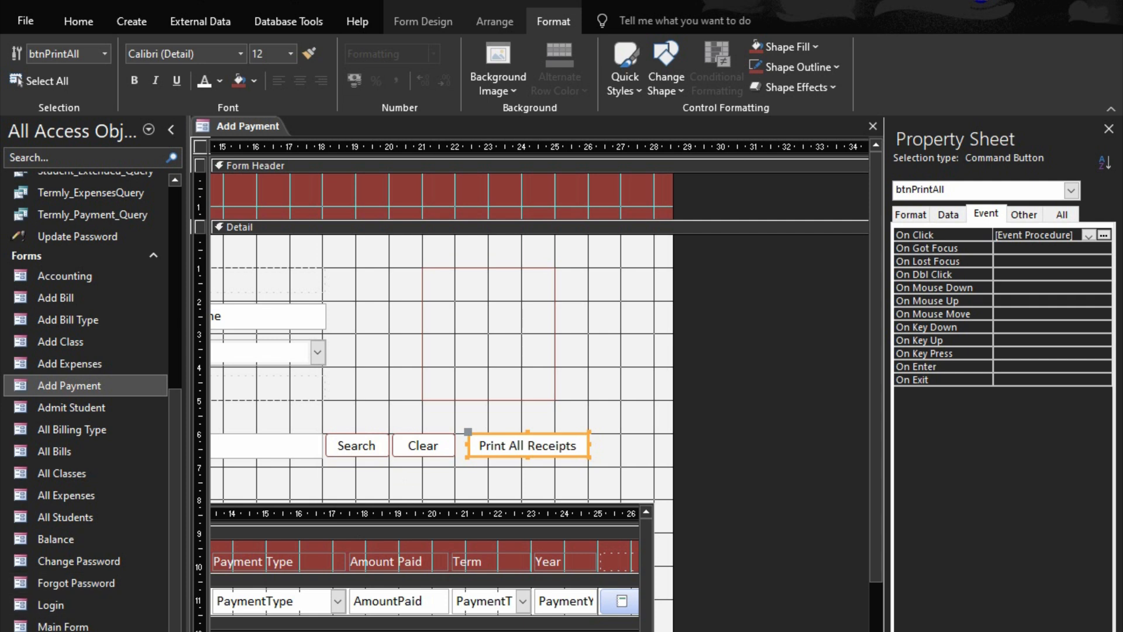
{"action": "key", "text": "alt+Tab"}
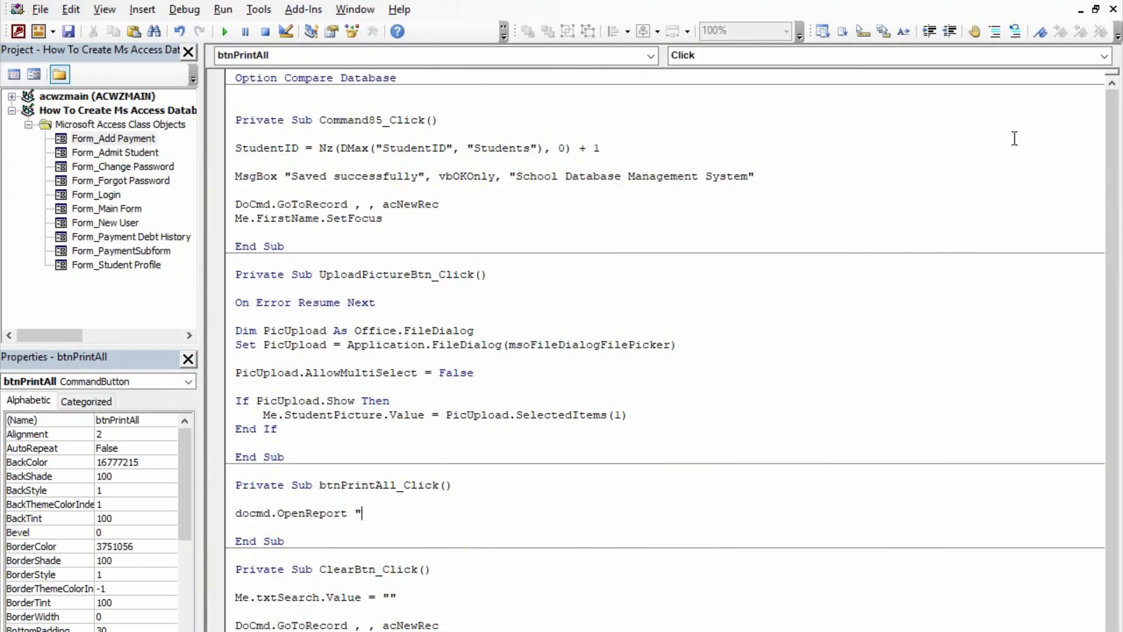
Give the OpenReport statement the report name "All_Report" and the view acViewPreview
{"action": "type", "text": "All_Report\","}
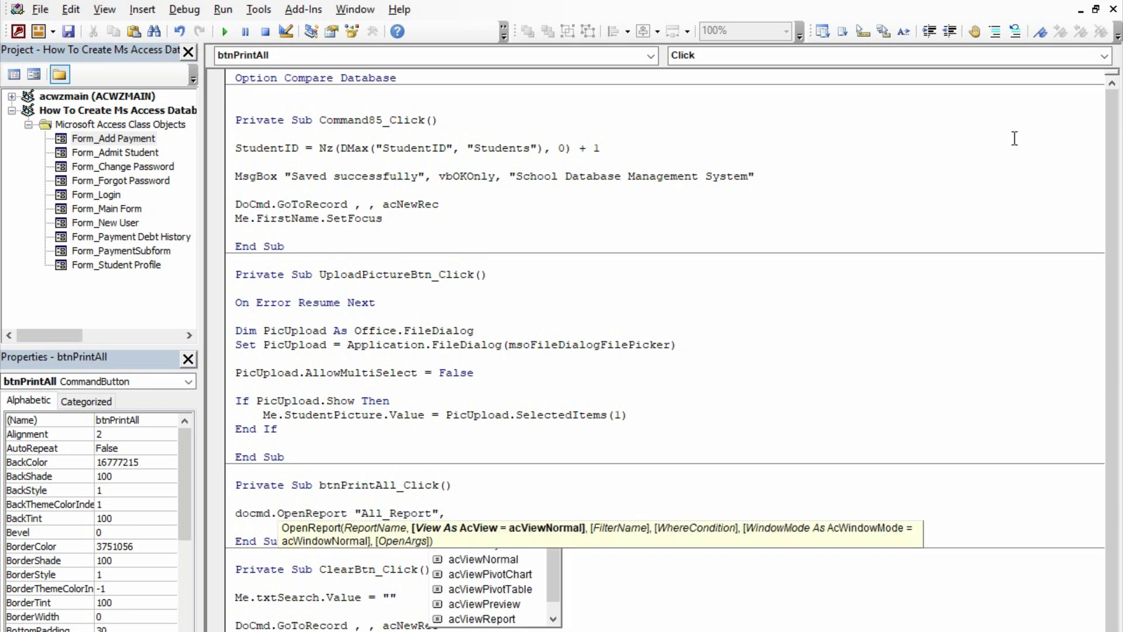
{"action": "key", "text": "Down"}
{"action": "key", "text": "Down"}
{"action": "key", "text": "Down"}
{"action": "key", "text": "Down"}
{"action": "key", "text": "Down"}
{"action": "key", "text": "Down"}
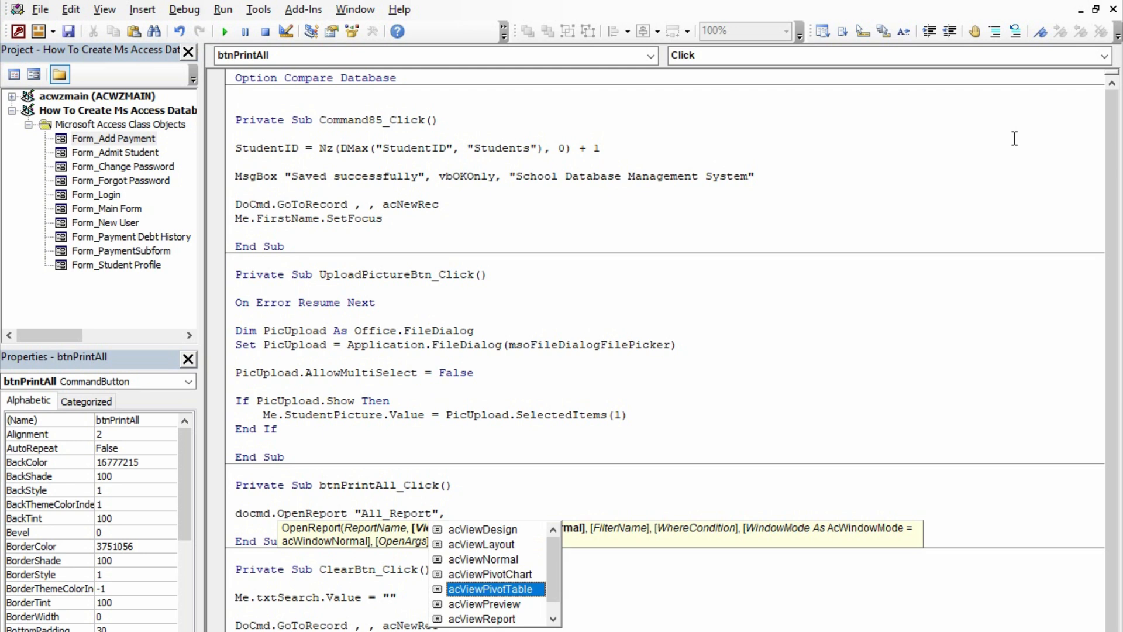
{"action": "key", "text": "Tab"}
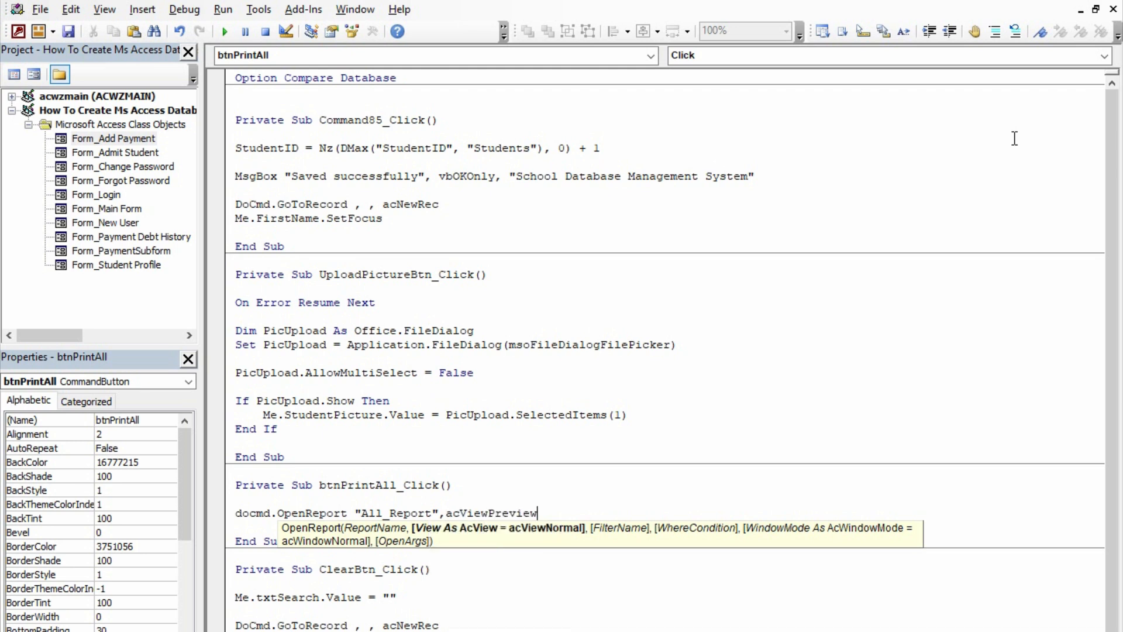
Skip the filter name and add the where condition "StudentID=" & Me.StudentID to complete the OpenReport statement
{"action": "type", "text": ","}
{"action": "type", "text": ","}
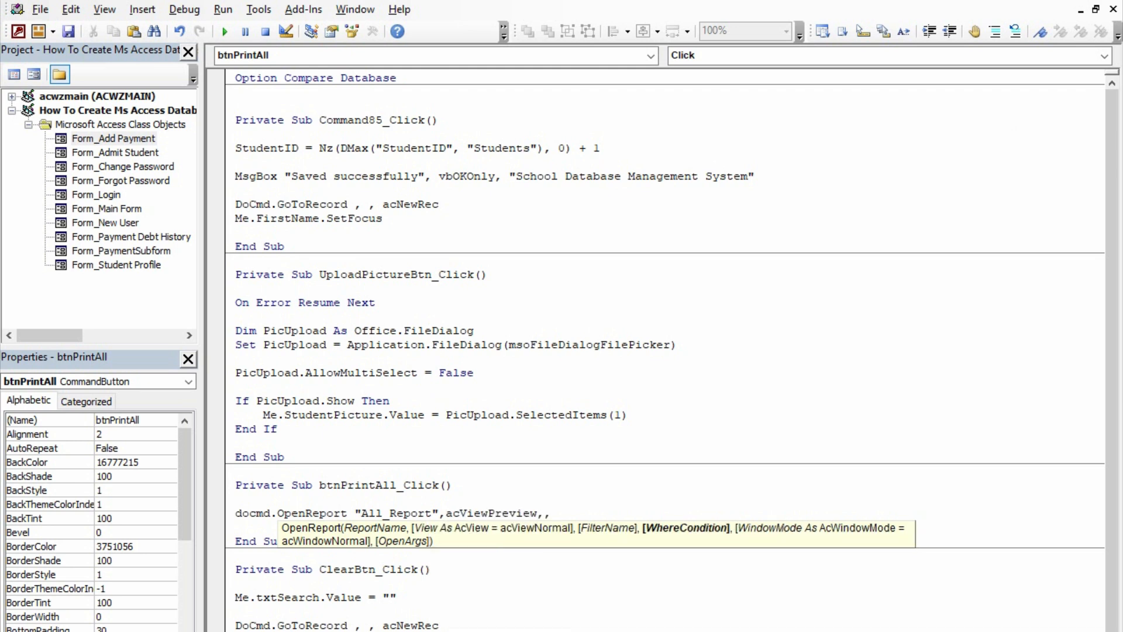
{"action": "type", "text": "\"StudentID=\"&me.StudentID"}
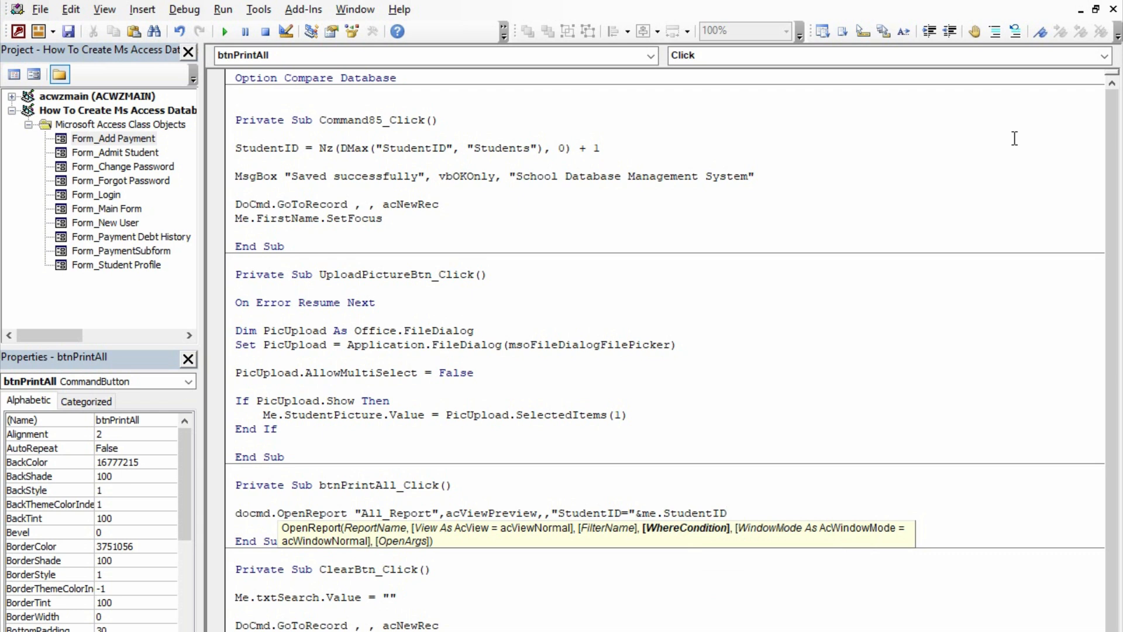
{"action": "key", "text": "Down"}
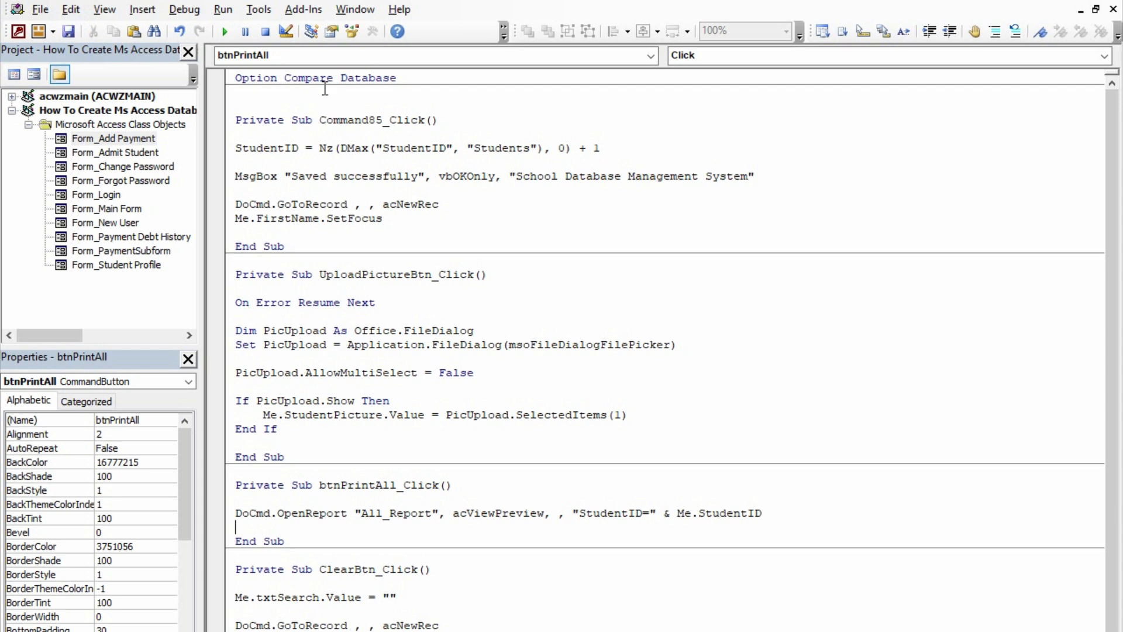
Compile the VBA code, then close the code editor and the Add Payment form
{"action": "key", "text": "alt+d"}
{"action": "key", "text": "Return"}
{"action": "left_click", "coordinate": [1114, 1]}
{"action": "left_click", "coordinate": [873, 126]}
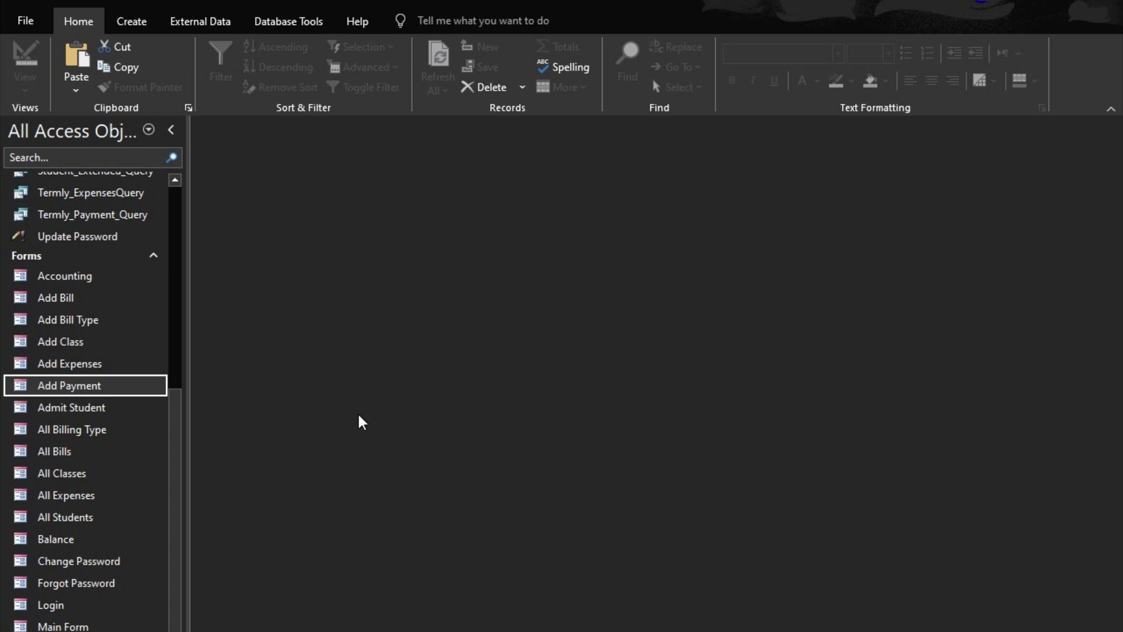
Collapse the ribbon and open the Main Form in Design View
{"action": "left_click", "coordinate": [1111, 109]}
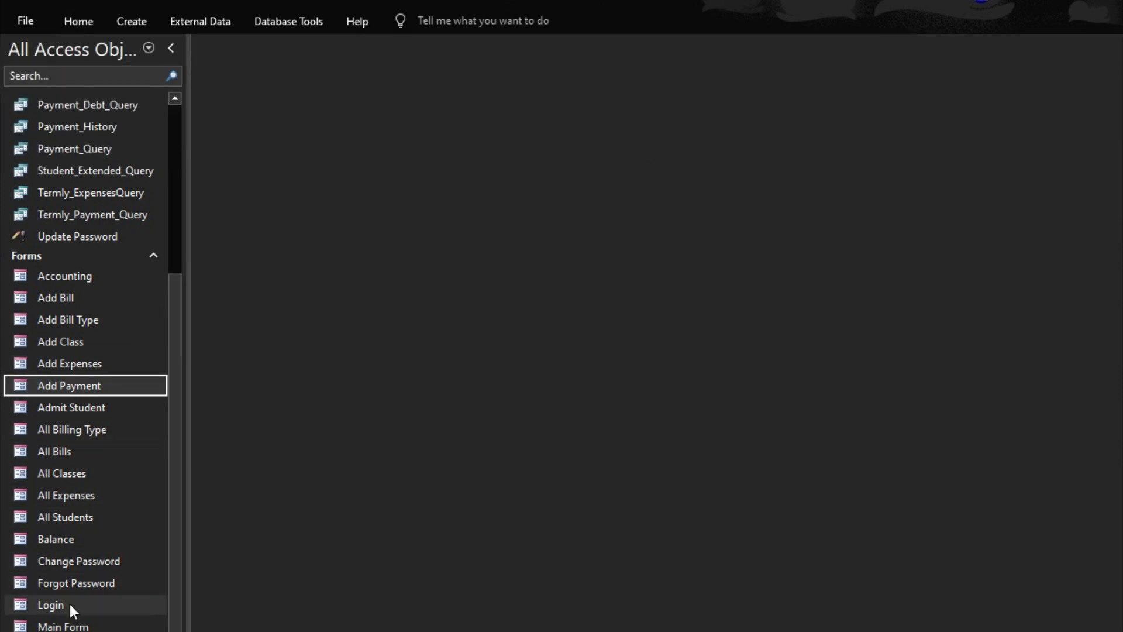
{"action": "double_click", "coordinate": [67, 625]}
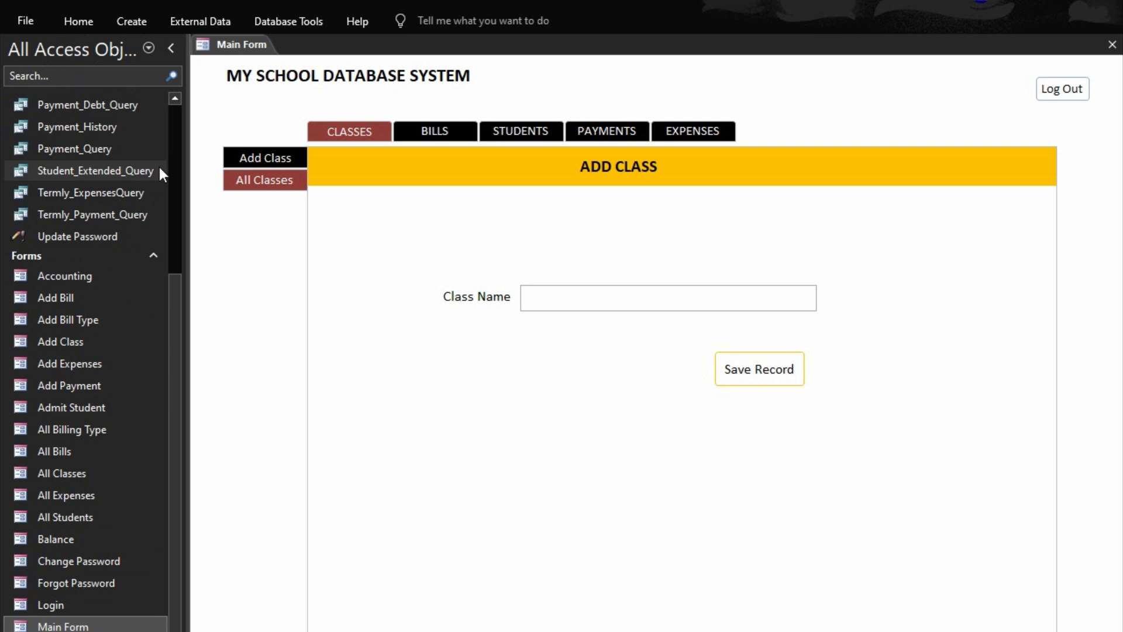
{"action": "right_click", "coordinate": [241, 249]}
{"action": "left_click", "coordinate": [280, 295]}
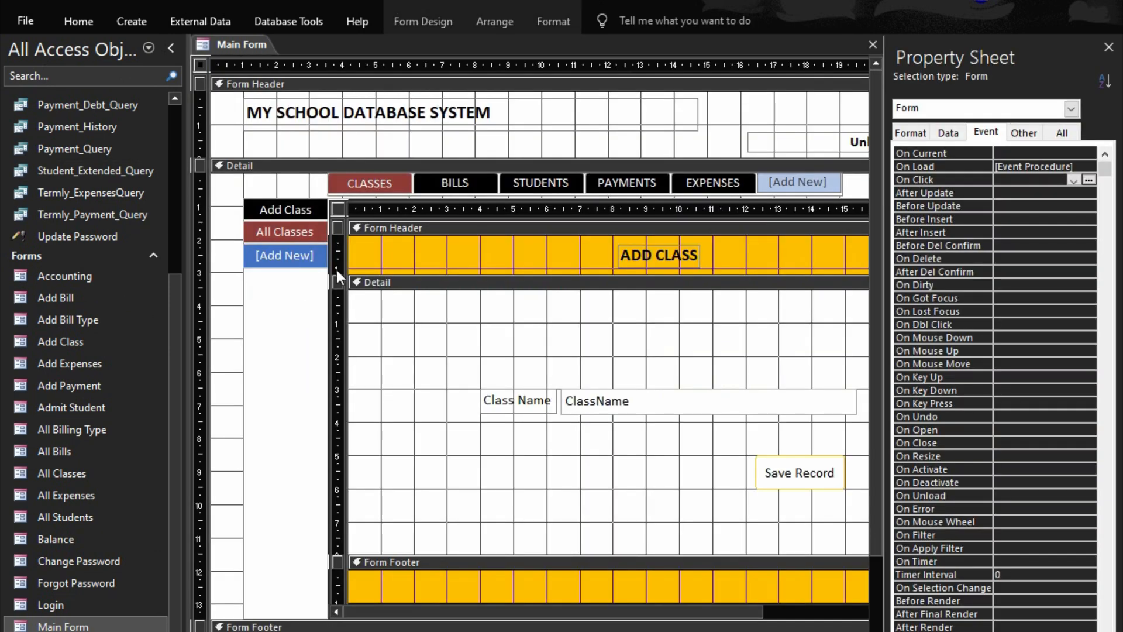
Fill the header section of the embedded Add Class form with dark red
{"action": "left_click", "coordinate": [429, 227]}
{"action": "left_click", "coordinate": [429, 227]}
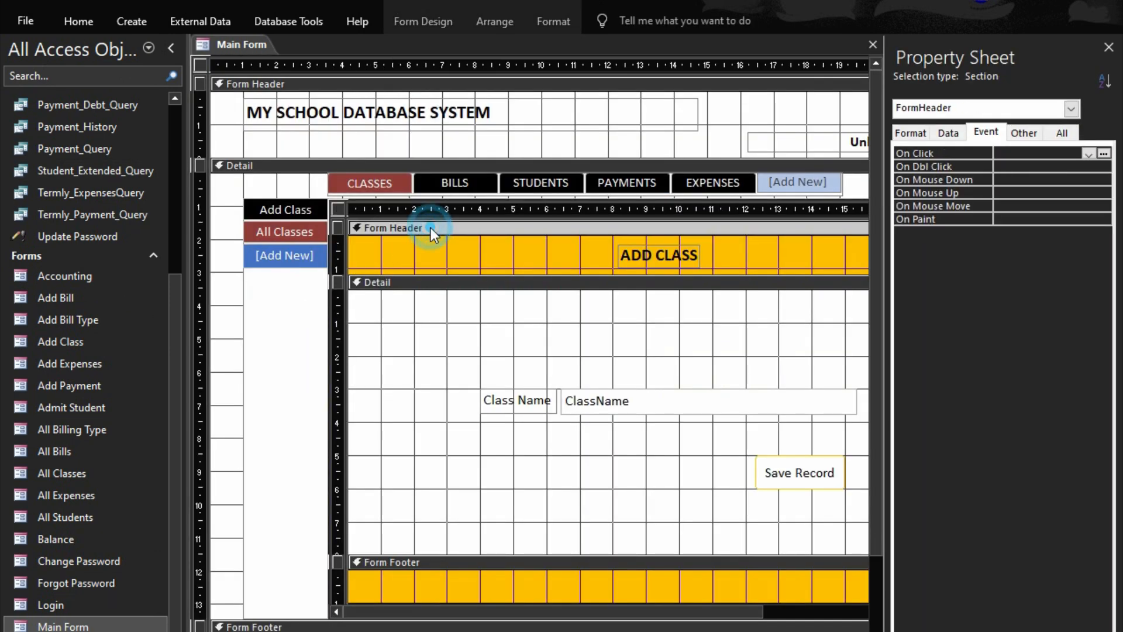
{"action": "left_click", "coordinate": [553, 21]}
{"action": "left_click", "coordinate": [239, 80]}
Set the font color of the ADD CLASS heading label to white
{"action": "left_click", "coordinate": [646, 263]}
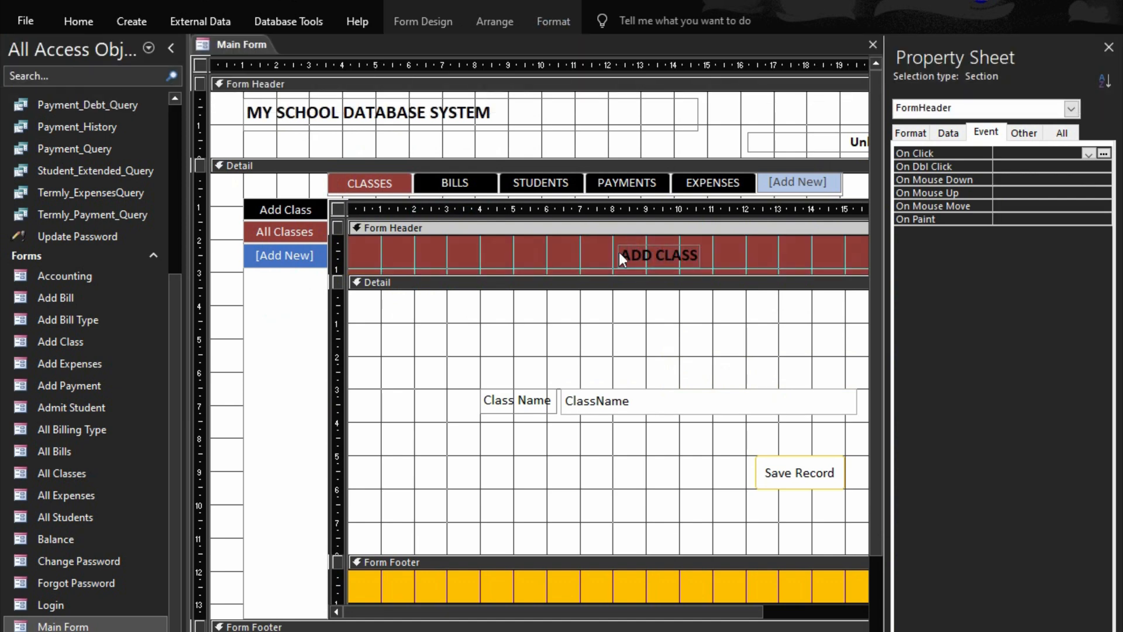
{"action": "left_click", "coordinate": [680, 257]}
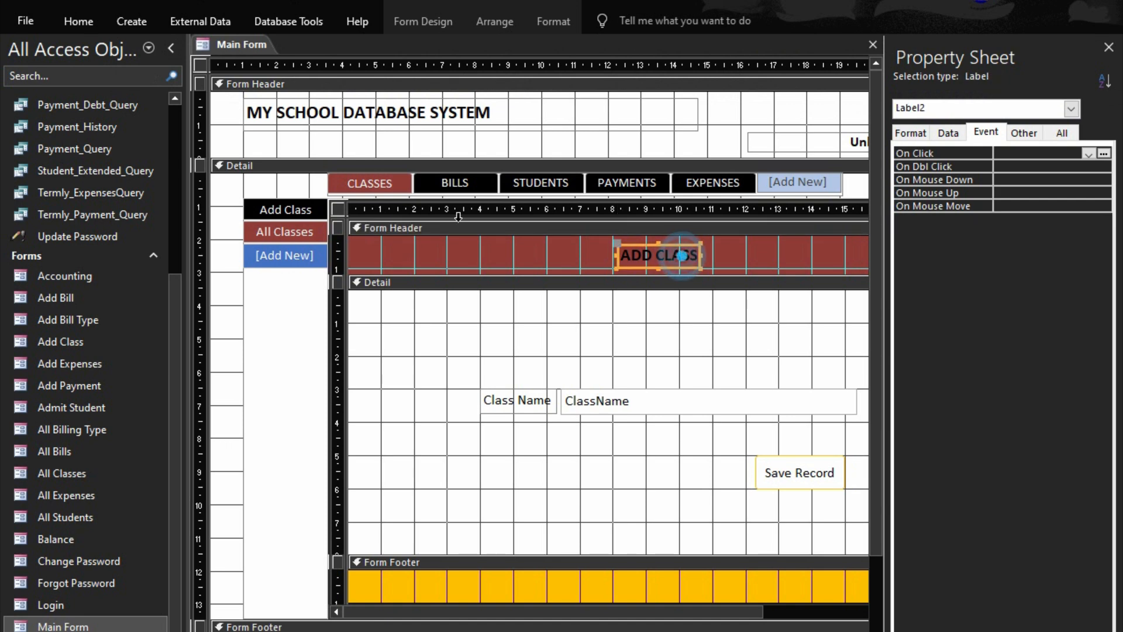
{"action": "left_click", "coordinate": [553, 25]}
{"action": "left_click", "coordinate": [203, 83]}
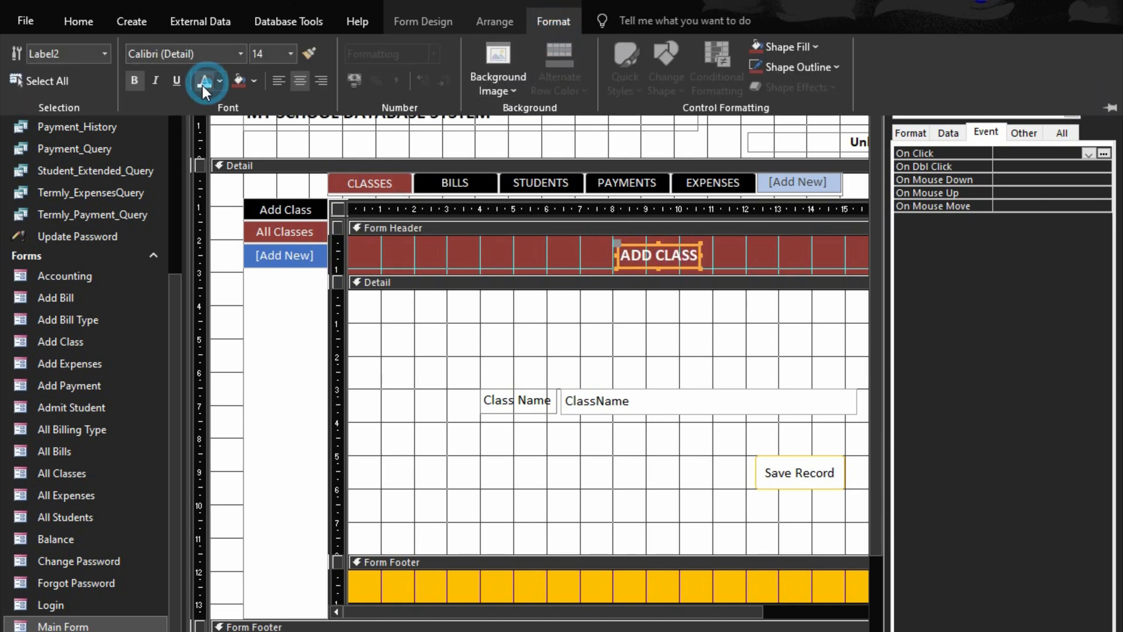
Fill the footer section of the embedded Add Class form with the same dark red
{"action": "left_click", "coordinate": [405, 562]}
{"action": "left_click", "coordinate": [407, 564]}
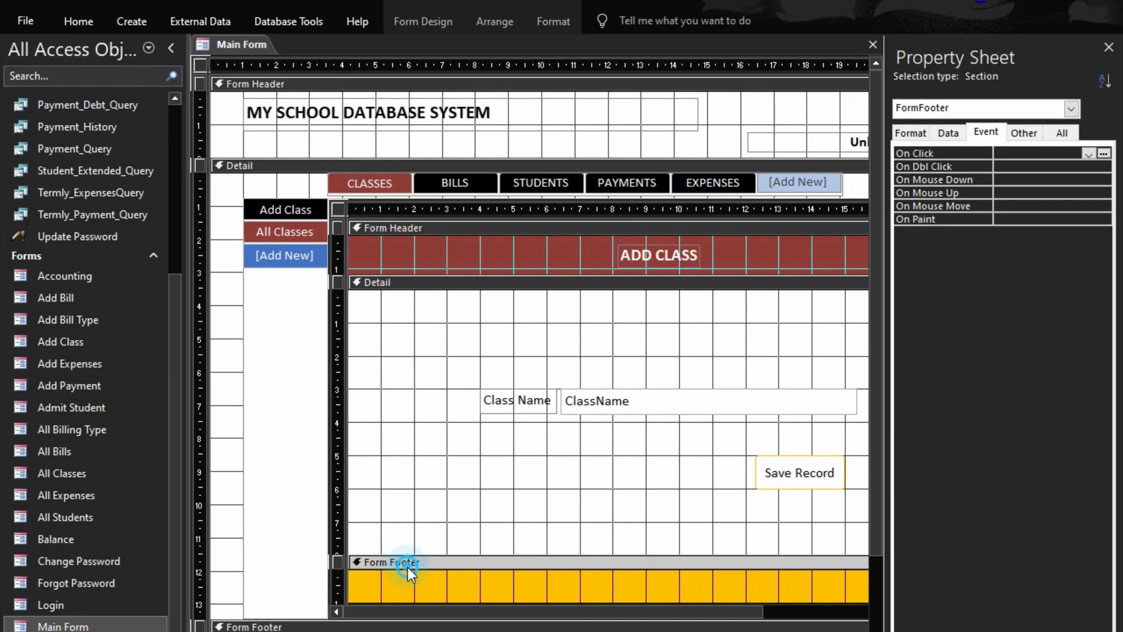
{"action": "left_click", "coordinate": [539, 21]}
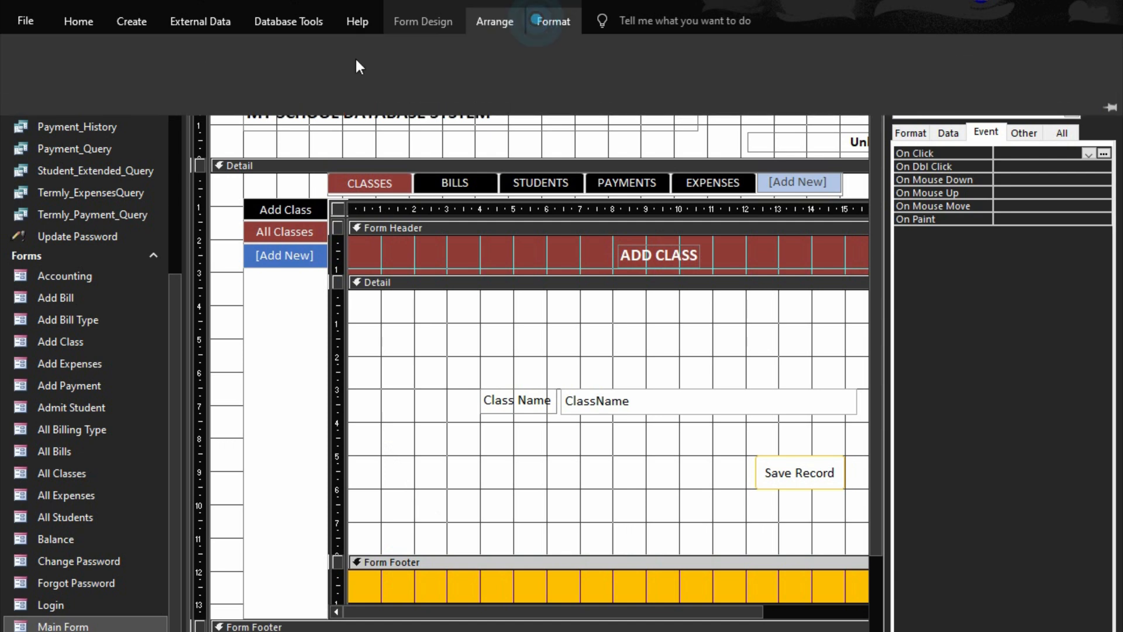
{"action": "left_click", "coordinate": [237, 86]}
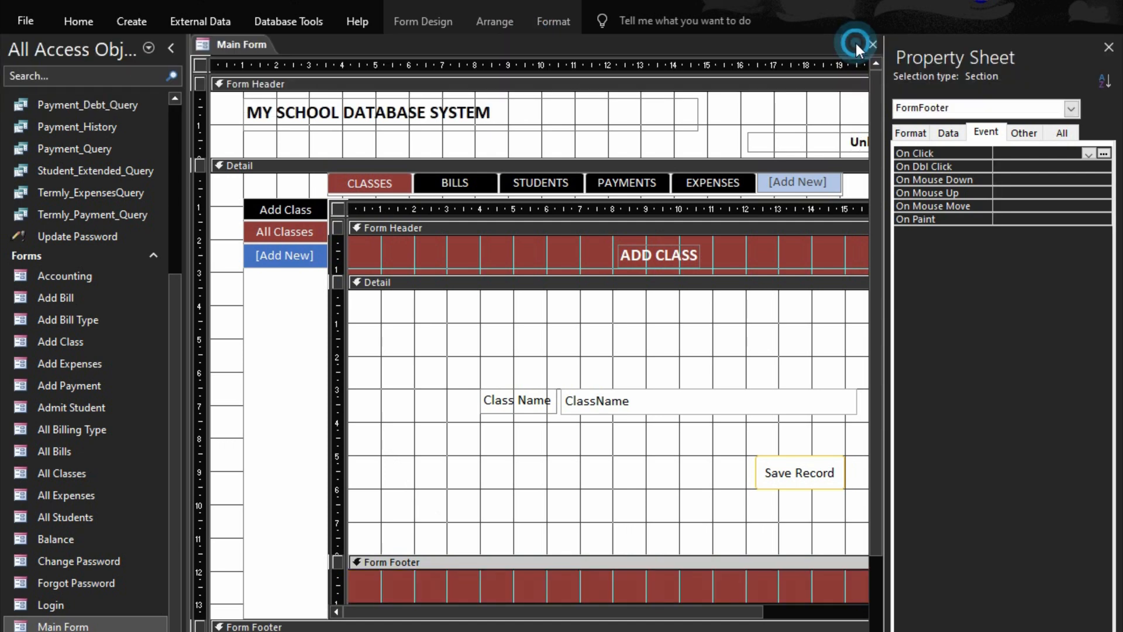
Close the Main Form saving the Add Class design changes, then reopen it in Form View with the Navigation Pane collapsed
{"action": "left_click", "coordinate": [872, 44]}
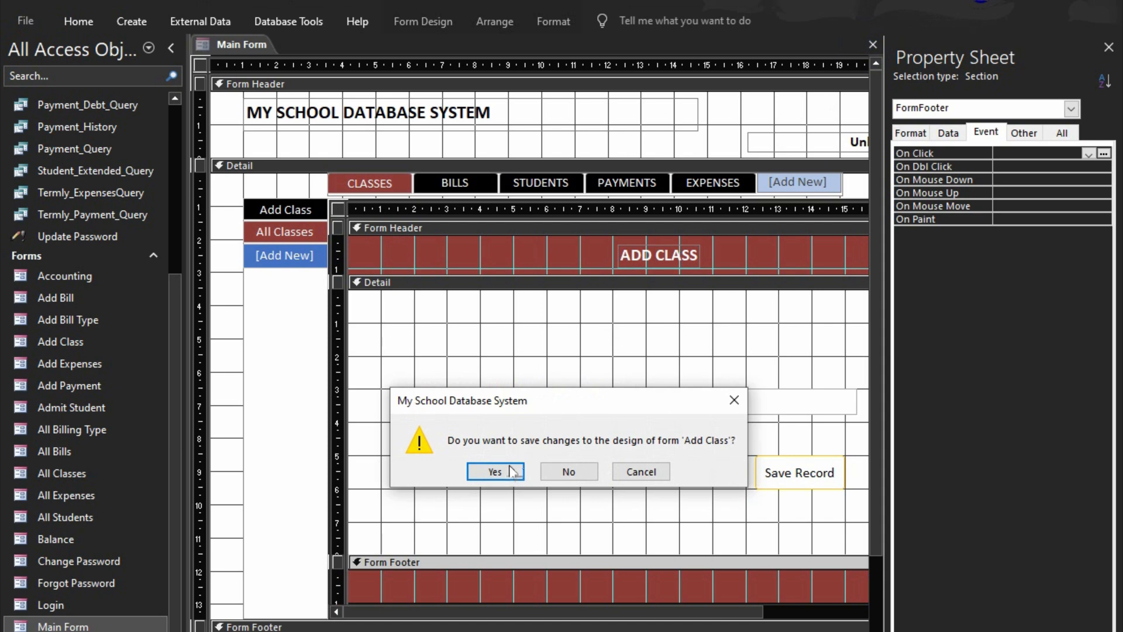
{"action": "left_click", "coordinate": [515, 471]}
{"action": "double_click", "coordinate": [87, 625]}
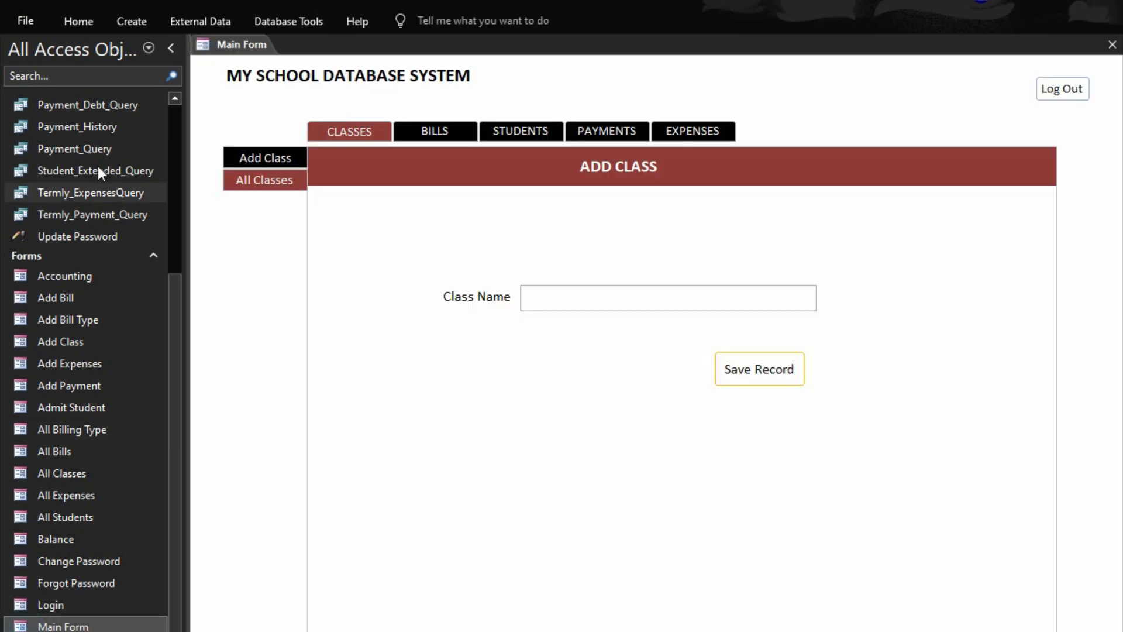
{"action": "left_click", "coordinate": [171, 47]}
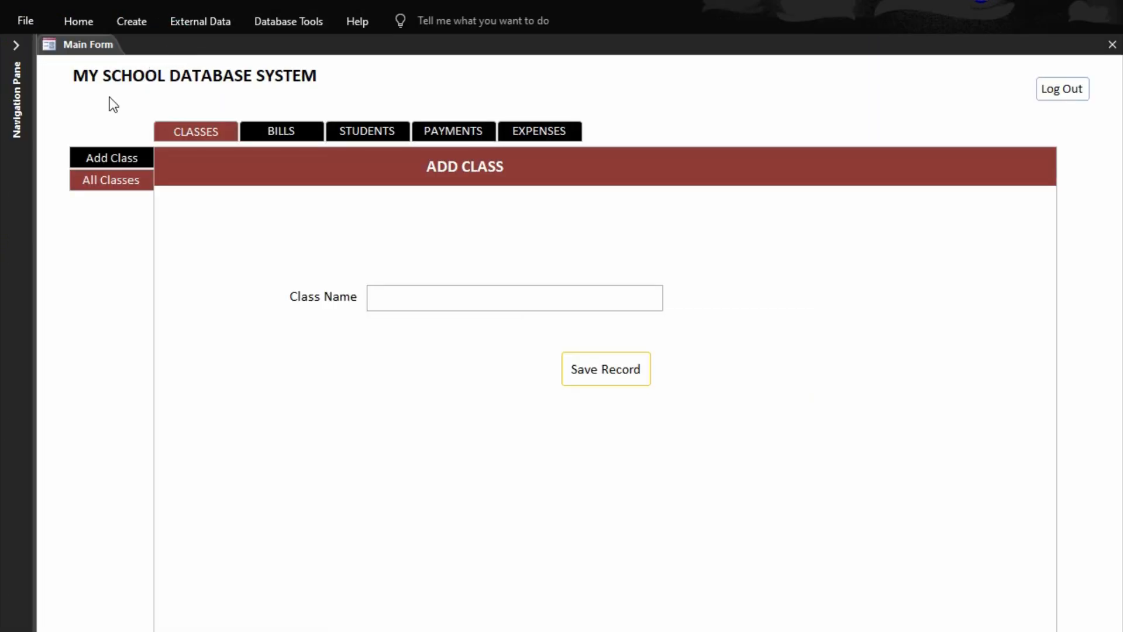
Search the Payments page for a student by the beginning of the first name
{"action": "left_click", "coordinate": [449, 132]}
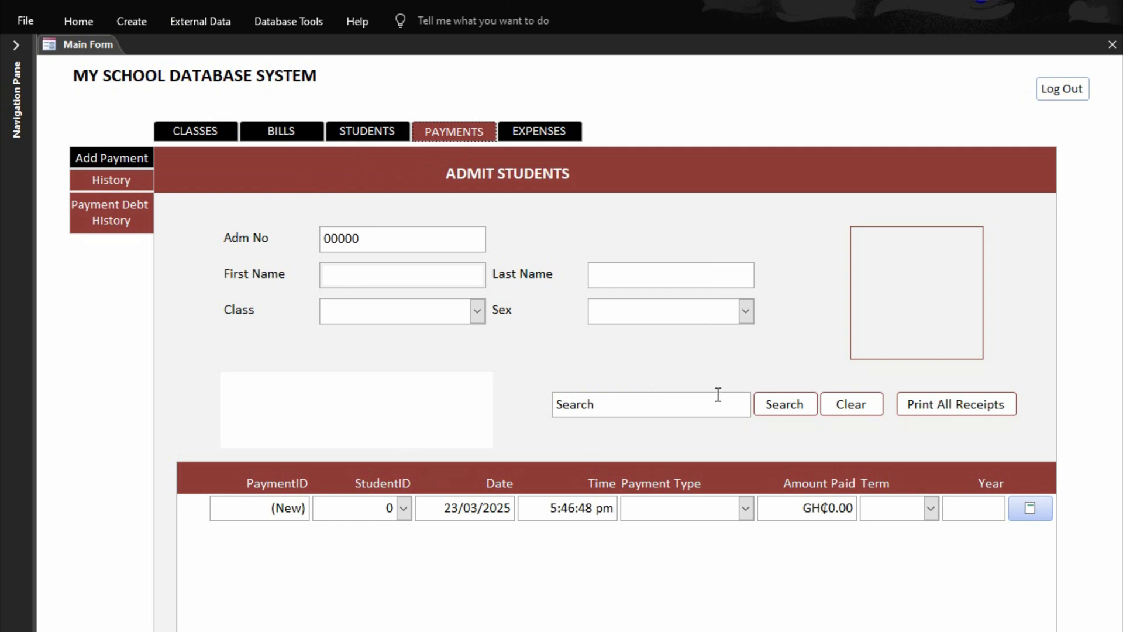
{"action": "left_click", "coordinate": [698, 402]}
{"action": "type", "text": "kof"}
{"action": "key", "text": "Return"}
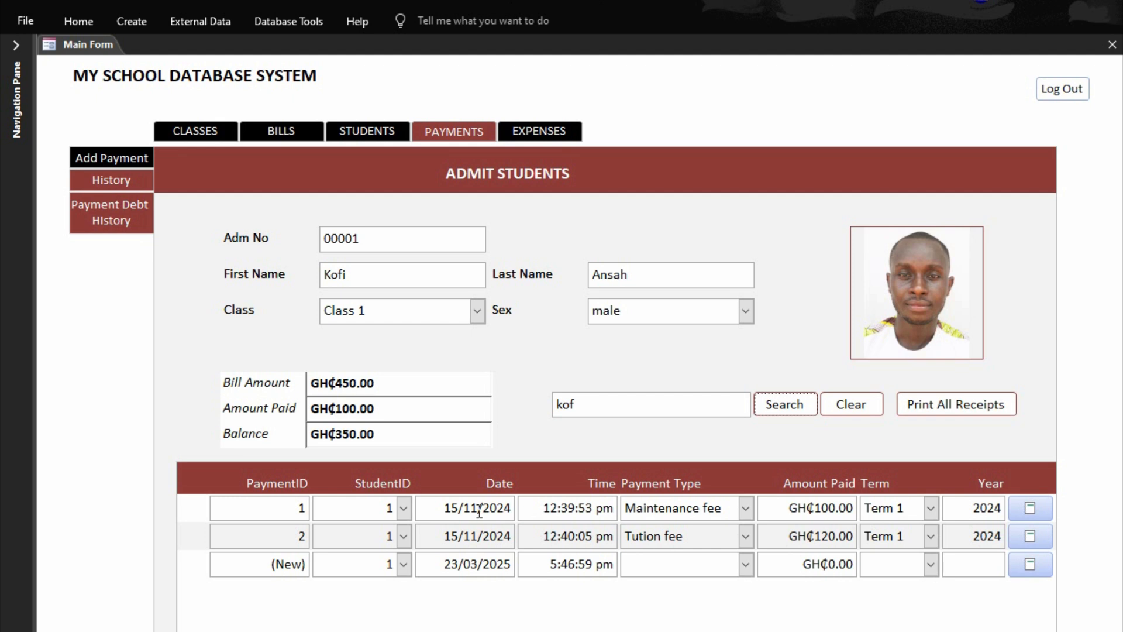
Preview the first payment's receipt and the student's all-receipts report, then recheck the first payment's receipt, closing each preview
{"action": "left_click", "coordinate": [1030, 508]}
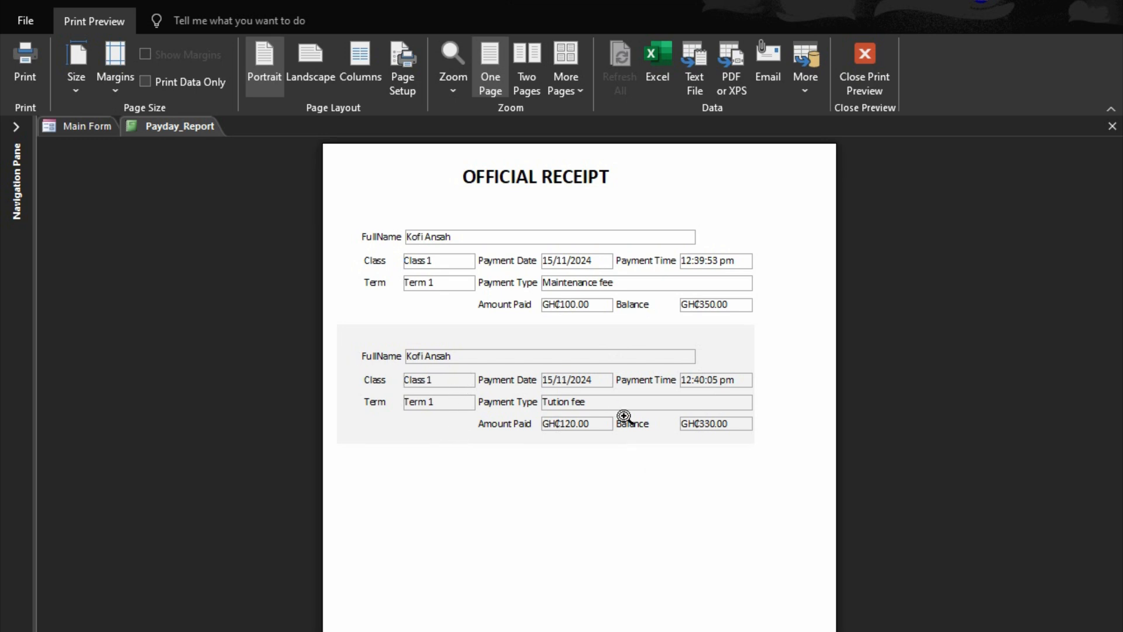
{"action": "left_click", "coordinate": [865, 79]}
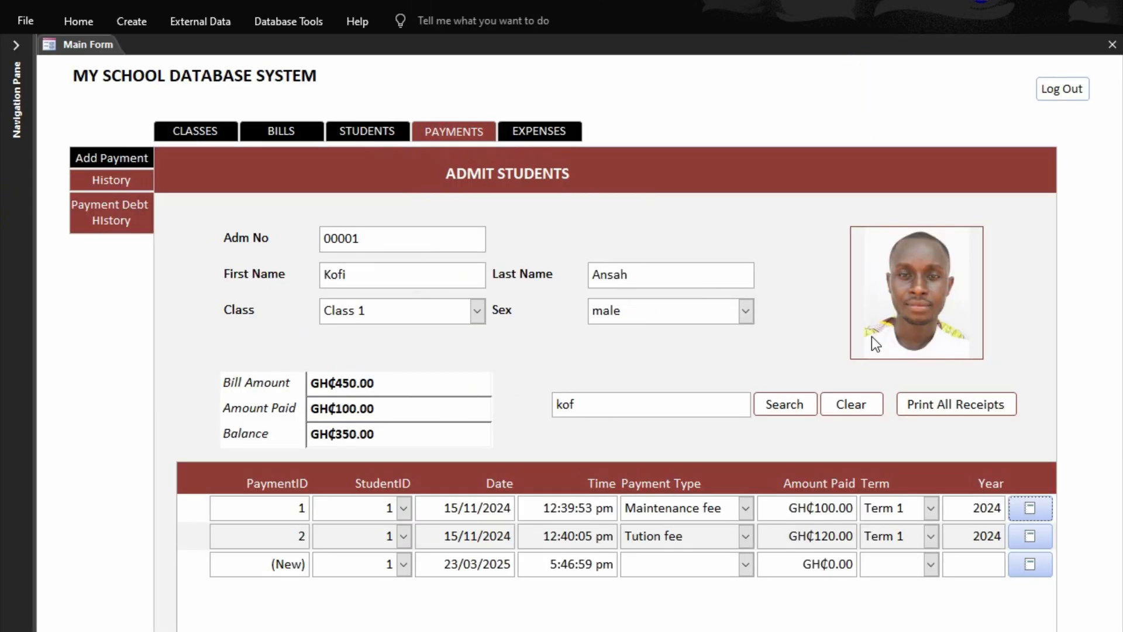
{"action": "left_click", "coordinate": [916, 402]}
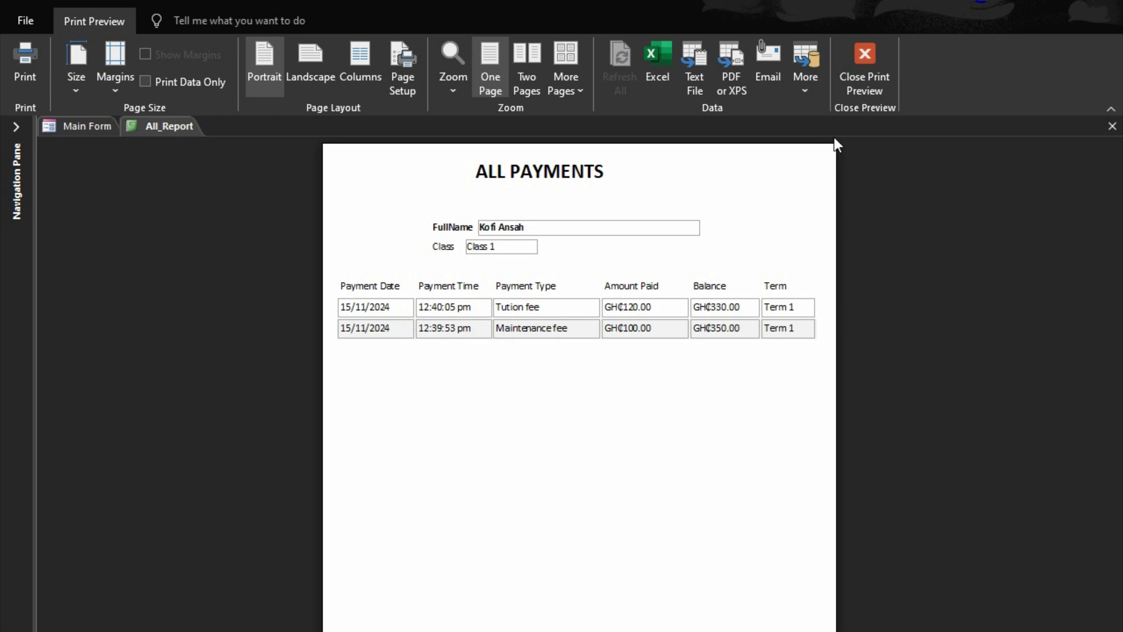
{"action": "left_click", "coordinate": [865, 73]}
{"action": "left_click", "coordinate": [1025, 509]}
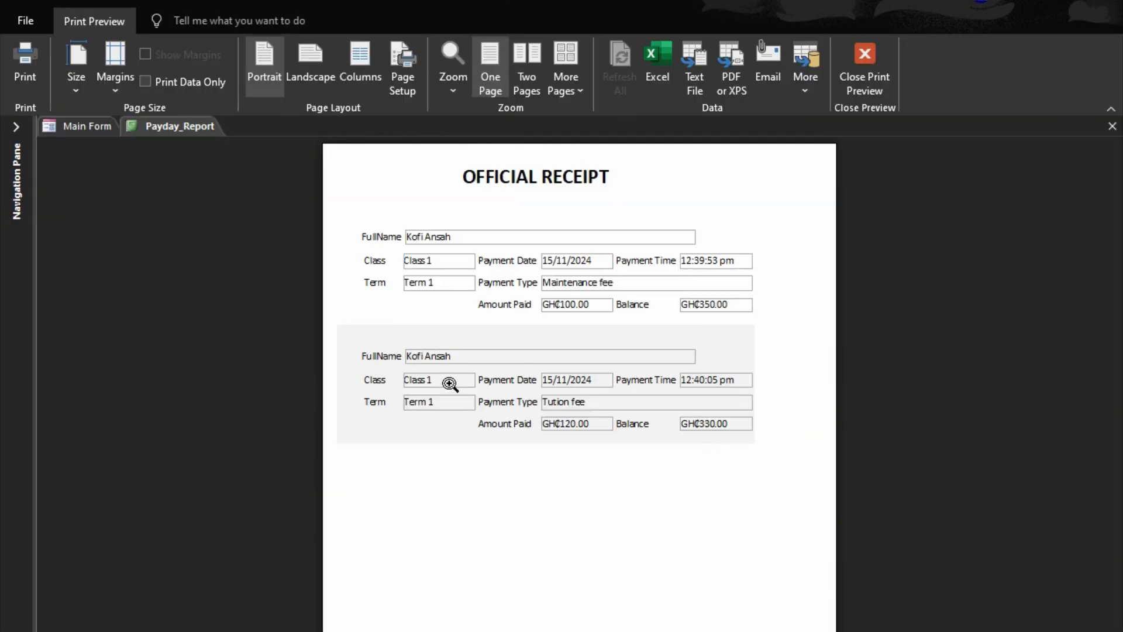
{"action": "key", "text": "Escape"}
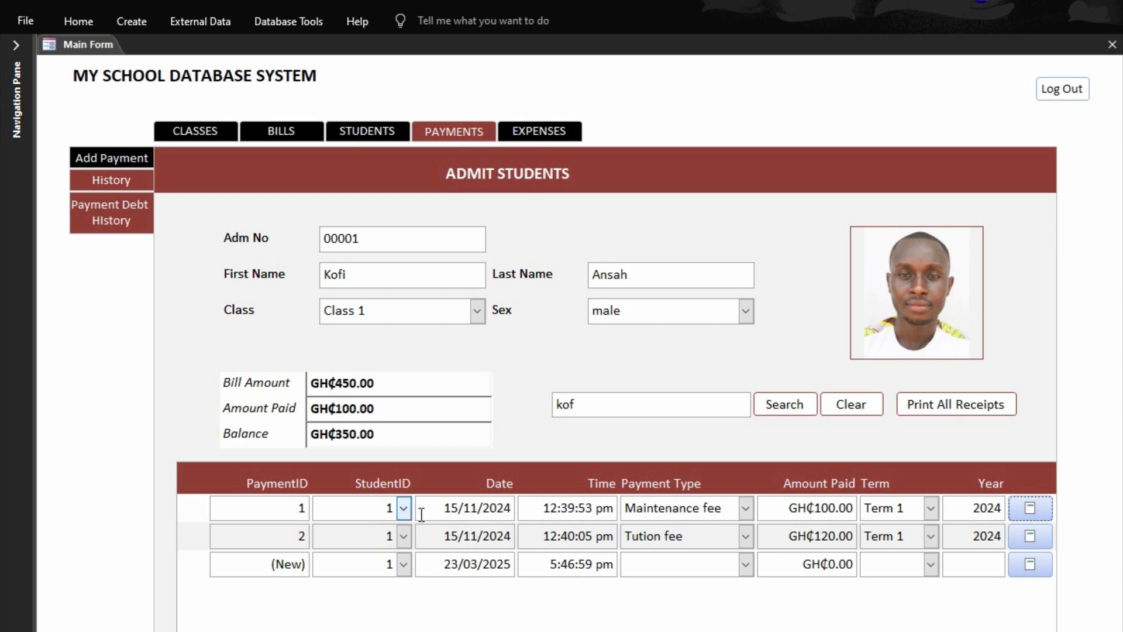
Preview the receipt from the first payment's row once more, then close the preview and the Main Form
{"action": "left_click", "coordinate": [1025, 507]}
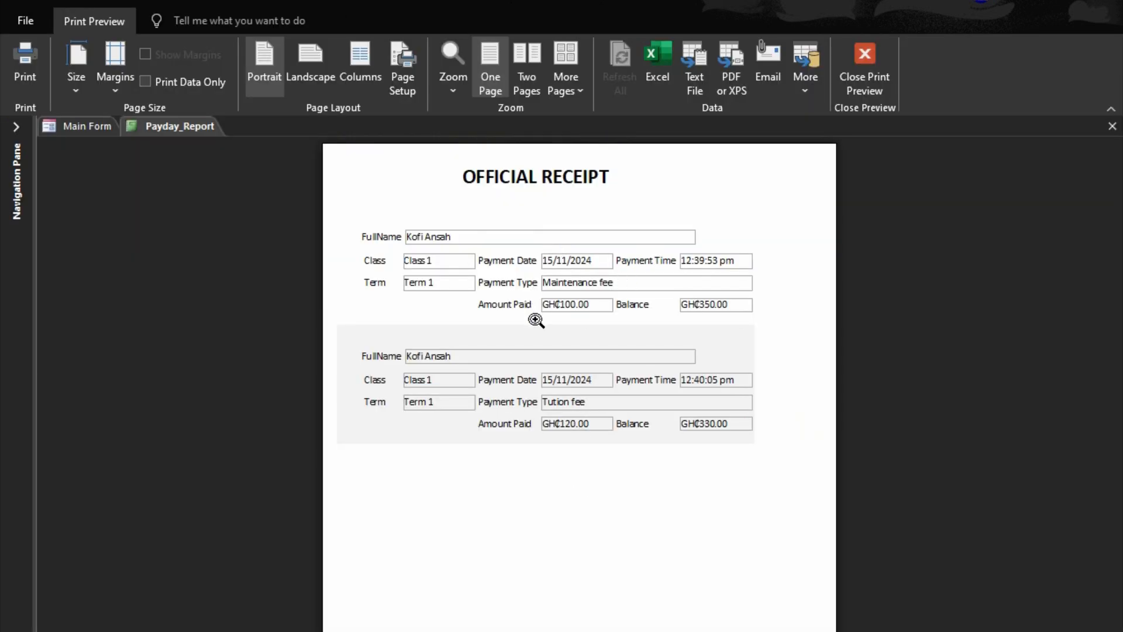
{"action": "left_click", "coordinate": [866, 56]}
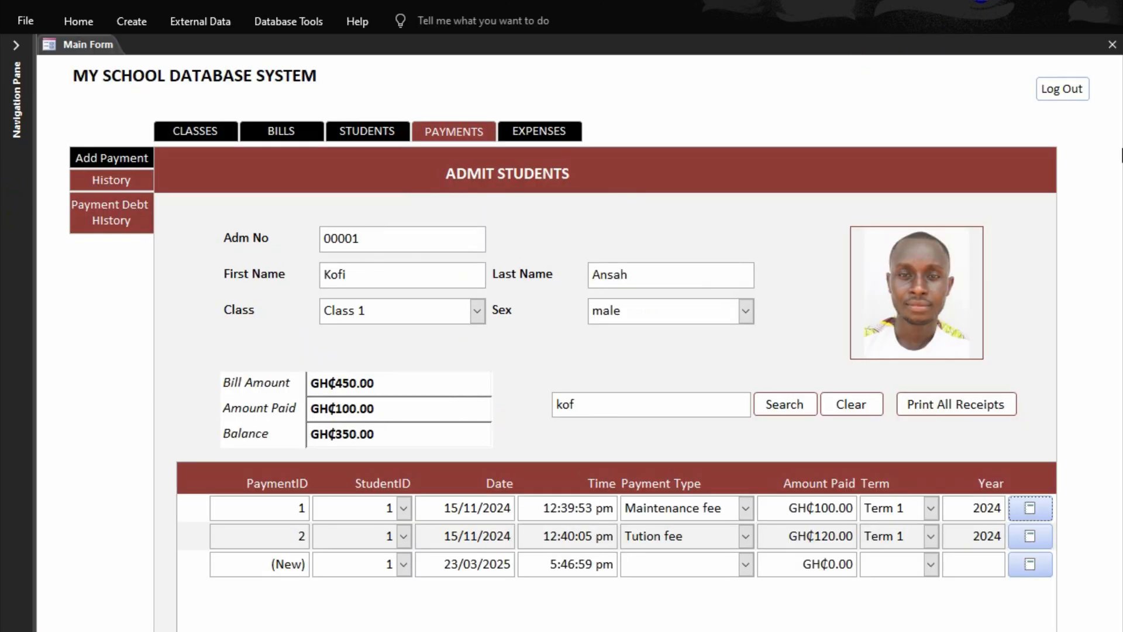
{"action": "left_click", "coordinate": [1113, 47]}
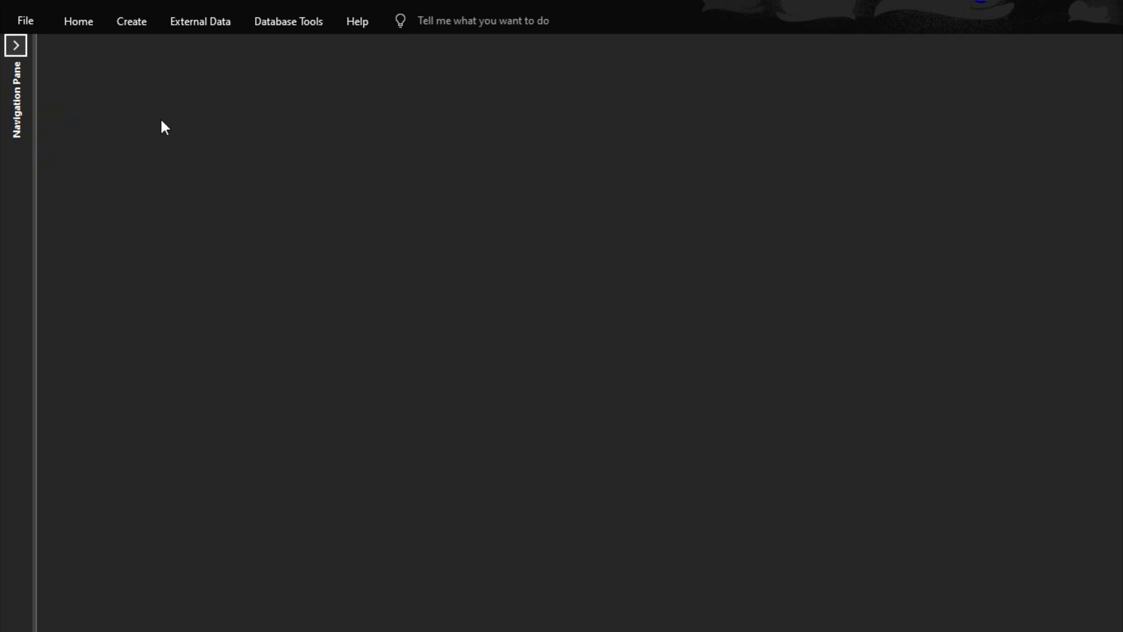
Open the PaymentSubform in Design View and bring up the click event code of its receipt button
{"action": "left_click", "coordinate": [23, 44]}
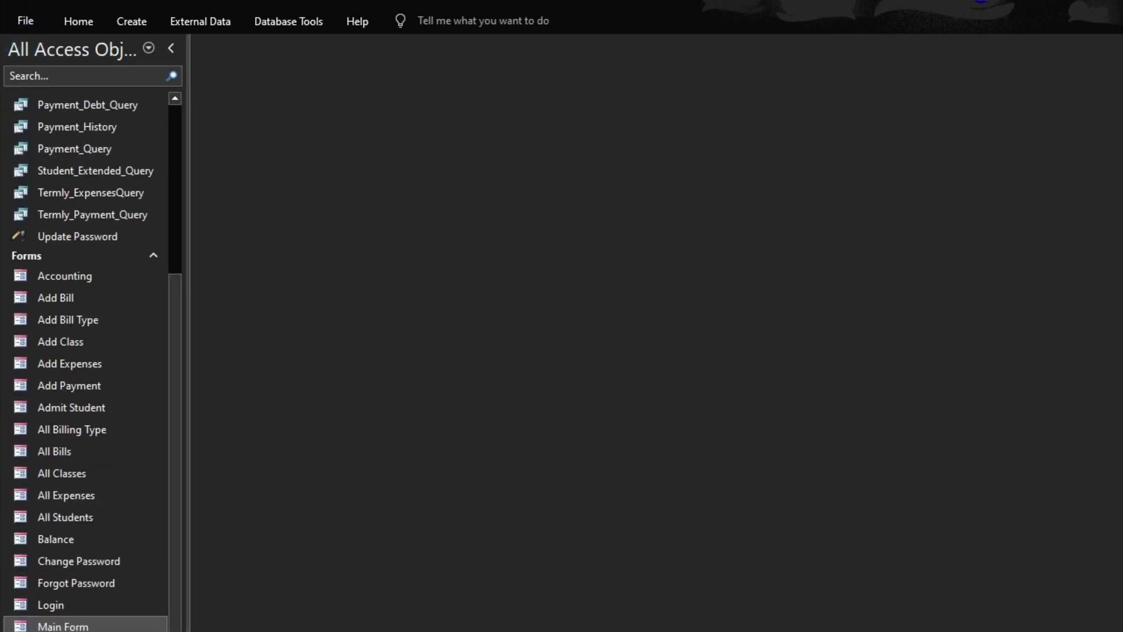
{"action": "right_click", "coordinate": [75, 472]}
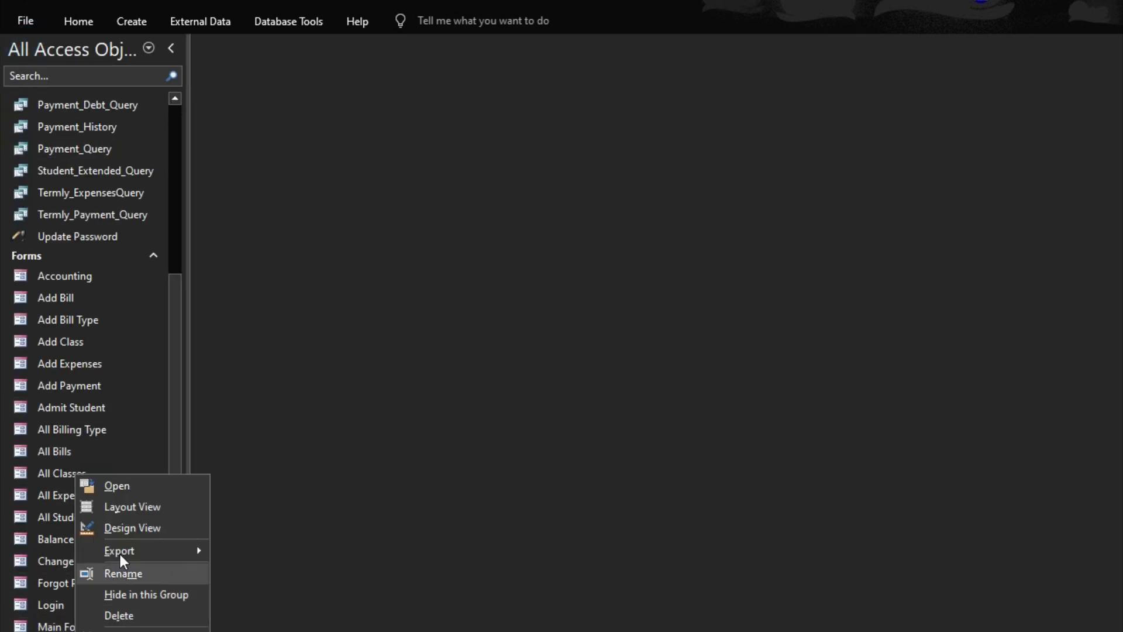
{"action": "left_click", "coordinate": [119, 534]}
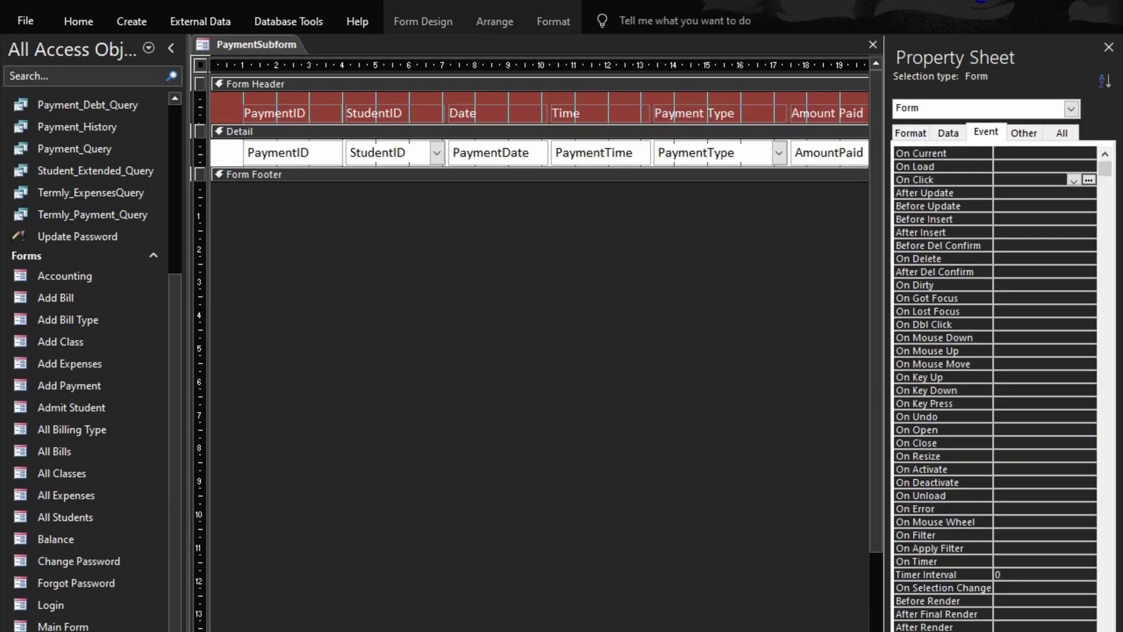
{"action": "scroll", "coordinate": [538, 129], "scroll_direction": "right", "scroll_amount": 5}
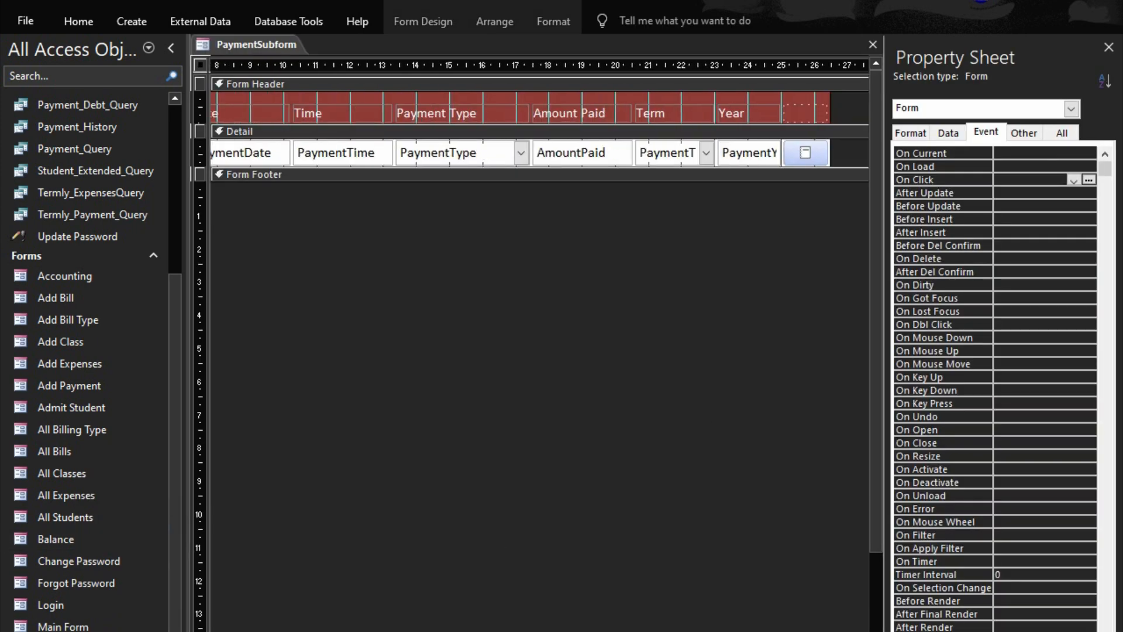
{"action": "right_click", "coordinate": [764, 152]}
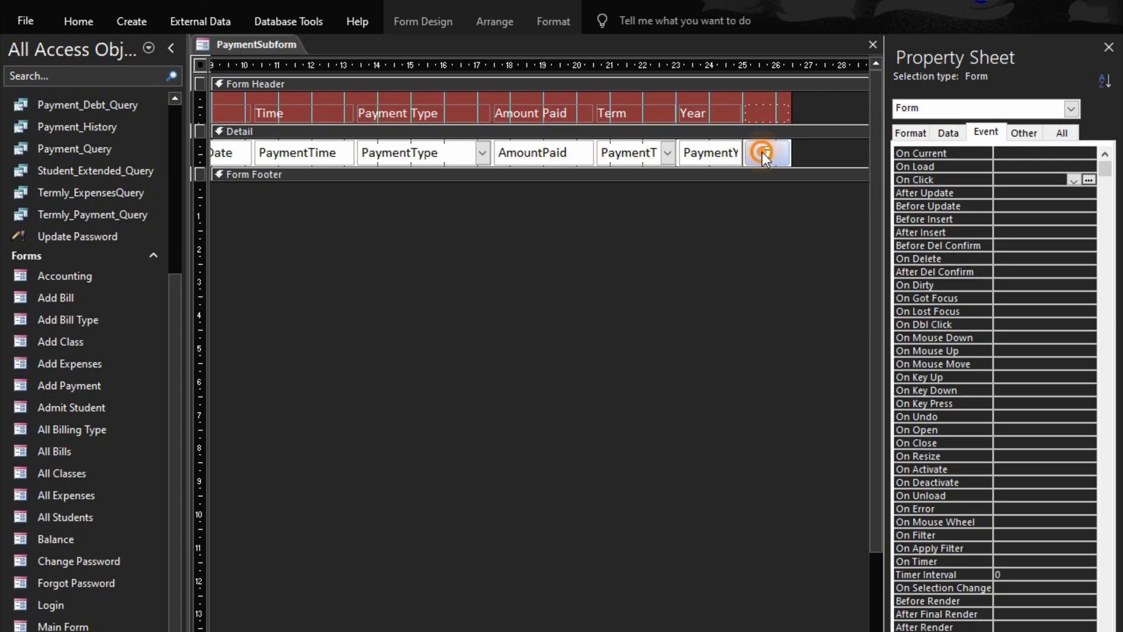
{"action": "left_click", "coordinate": [813, 155]}
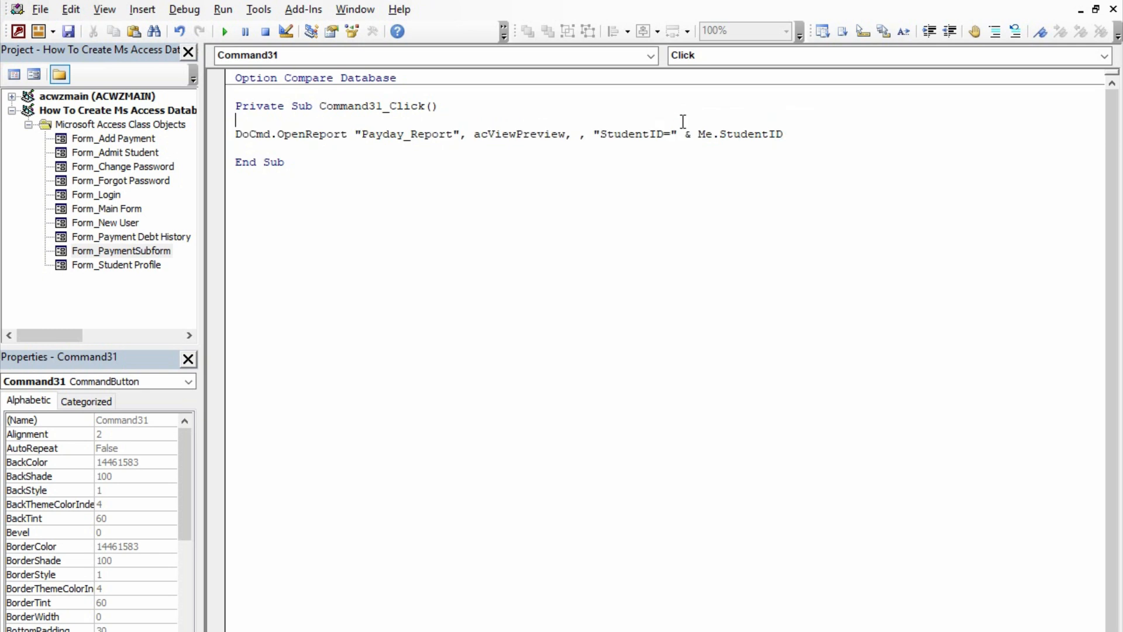
Replace the StudentID filter in the Payday_Report OpenReport line with "PaymentID=" & Me.PaymentID
{"action": "left_click_drag", "start_coordinate": [789, 134], "coordinate": [604, 136]}
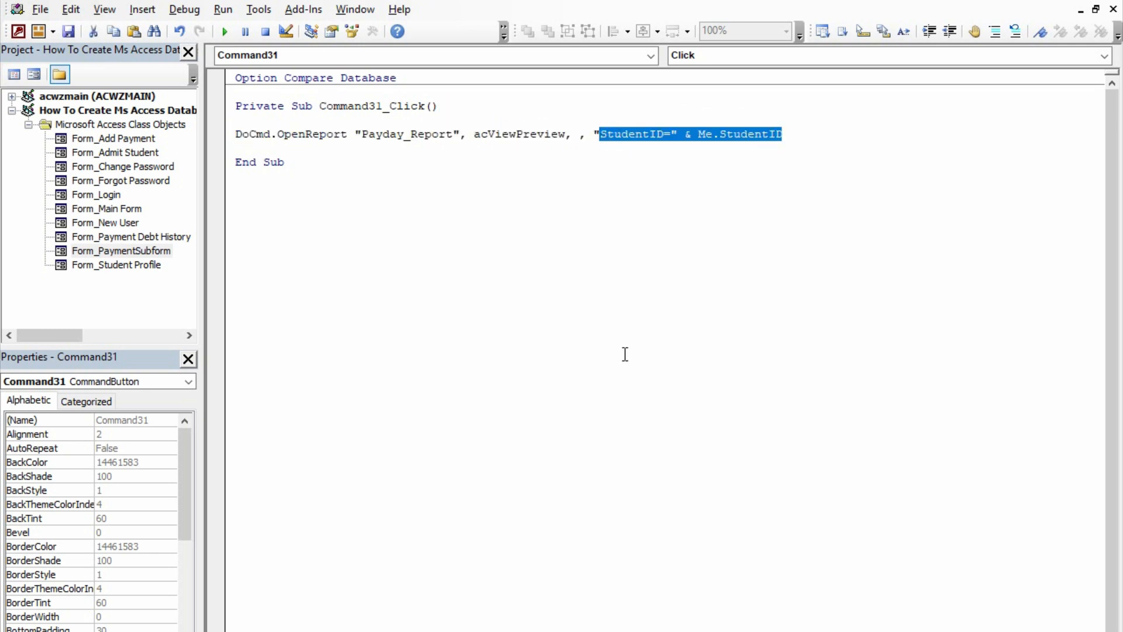
{"action": "type", "text": "\\[su"}
{"action": "key", "text": "BackSpace"}
{"action": "key", "text": "BackSpace"}
{"action": "key", "text": "BackSpace"}
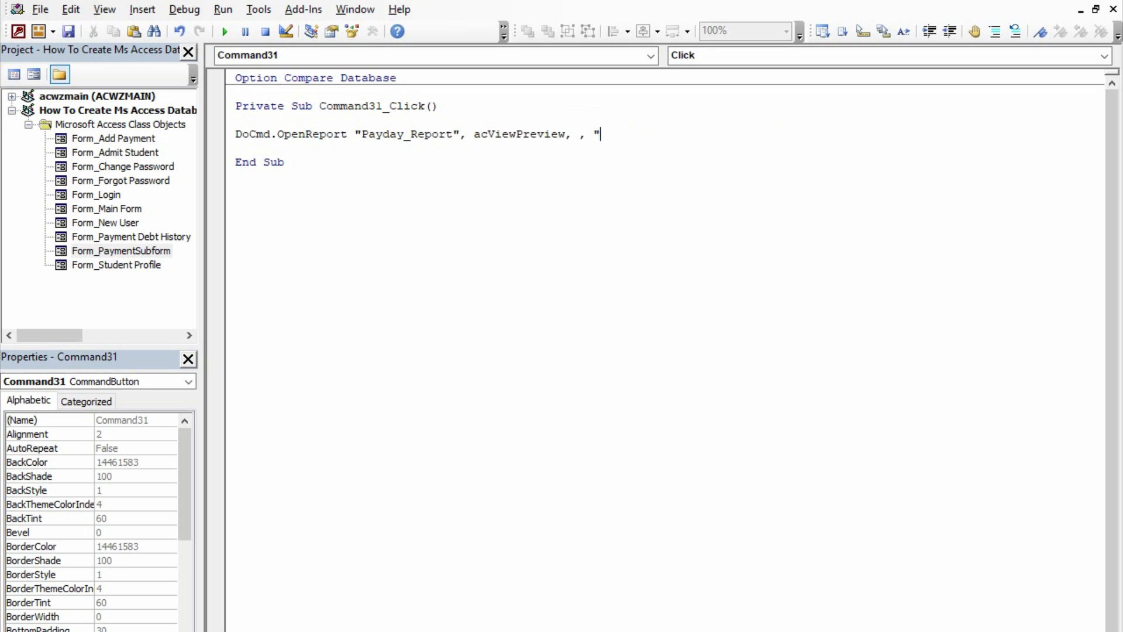
{"action": "type", "text": "PaymentID=\"&me.paymenti"}
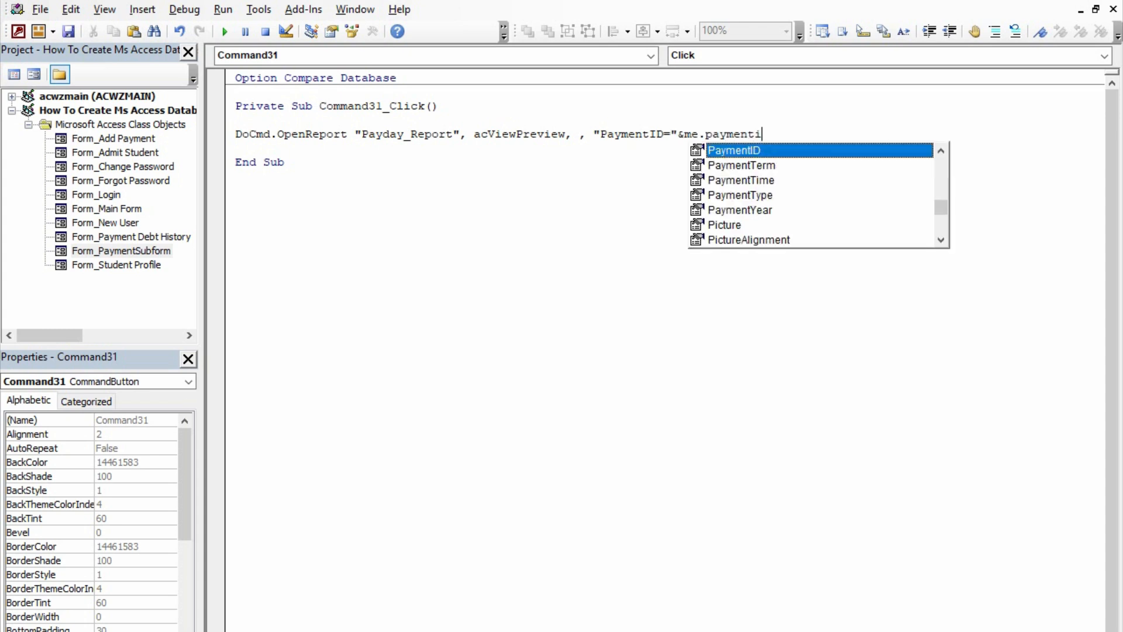
{"action": "key", "text": "Tab"}
{"action": "key", "text": "Down"}
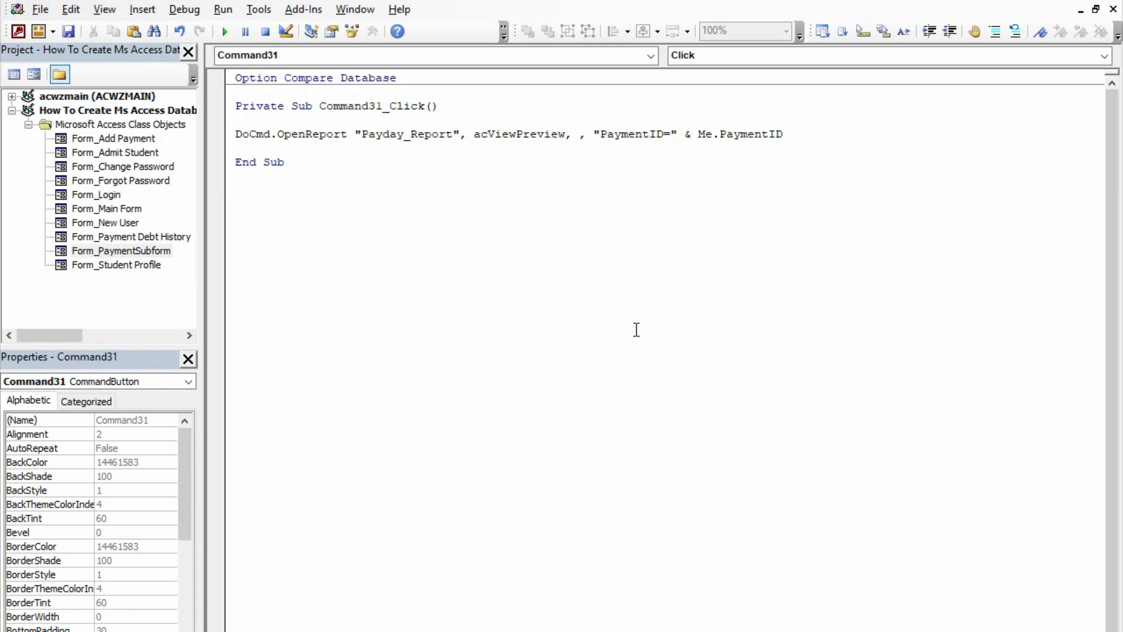
Close the code editor and the PaymentSubform, saving the form's design changes
{"action": "left_click", "coordinate": [1109, 2]}
{"action": "left_click", "coordinate": [870, 44]}
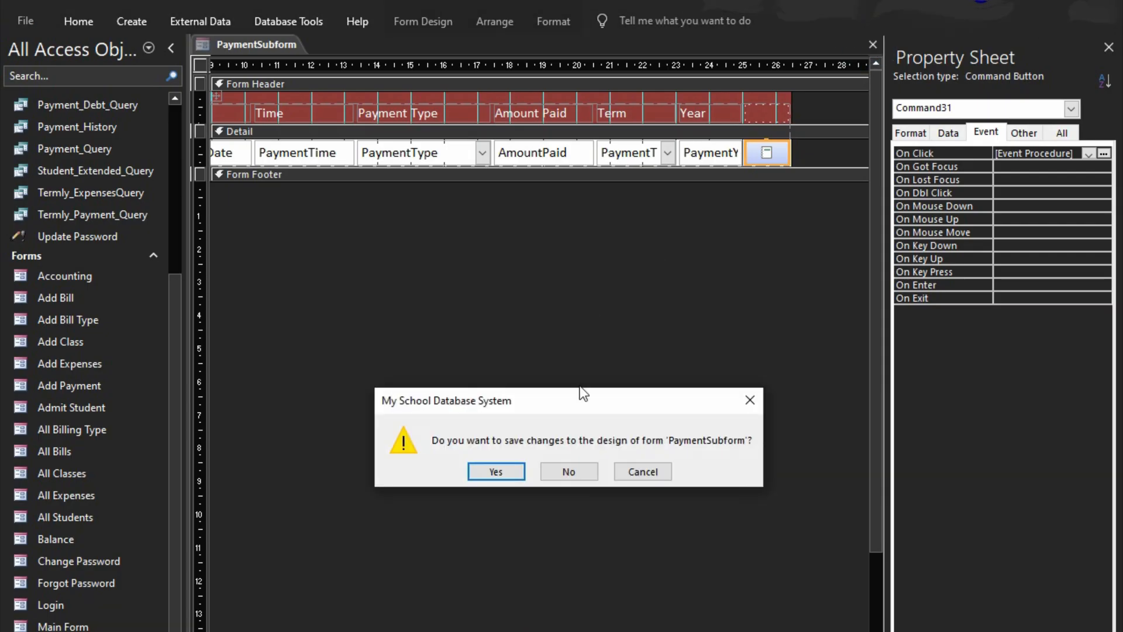
{"action": "left_click", "coordinate": [518, 474]}
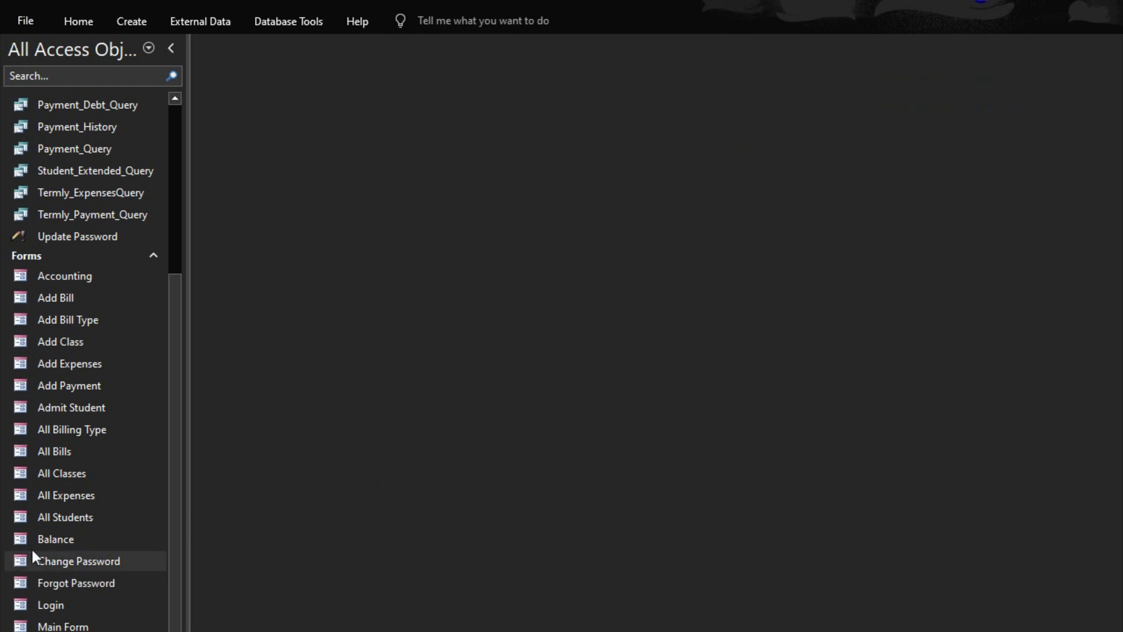
Open the Main Form, collapse the Navigation Pane and switch to the Payments page
{"action": "double_click", "coordinate": [52, 625]}
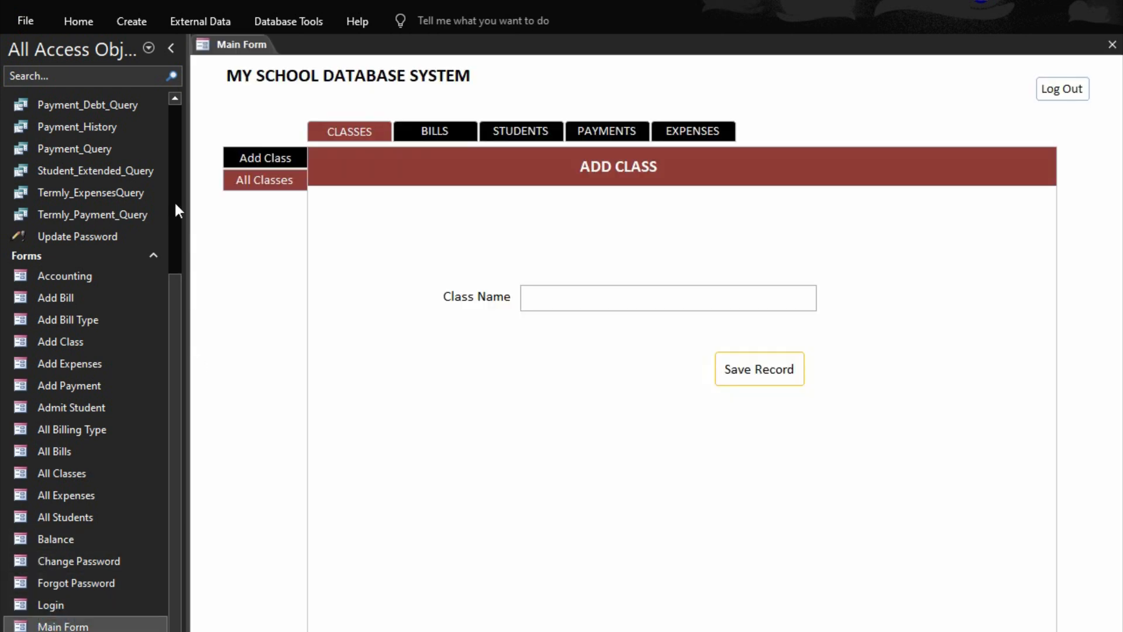
{"action": "left_click", "coordinate": [175, 55]}
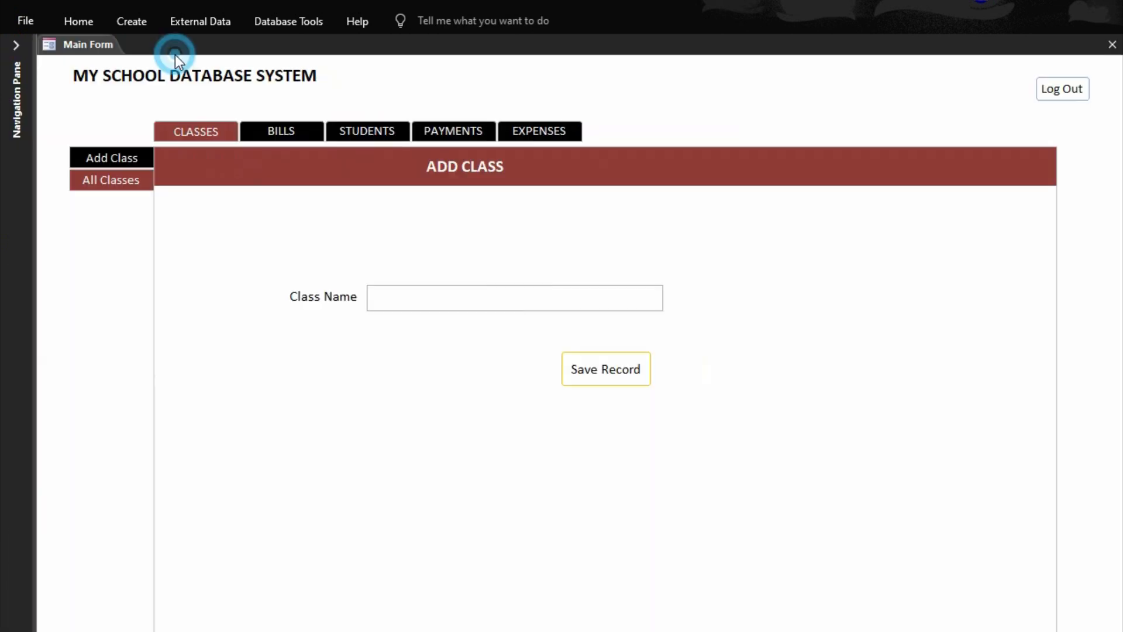
{"action": "left_click", "coordinate": [373, 138]}
{"action": "left_click", "coordinate": [454, 135]}
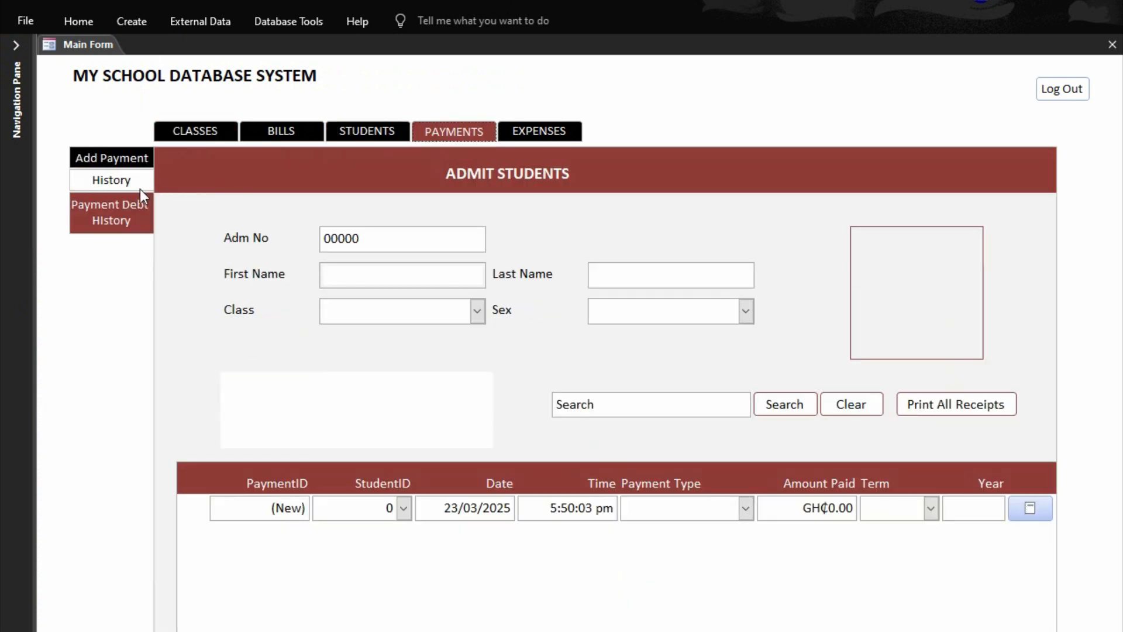
Preview the debtor list report from the Payment Debt History page, then close the preview
{"action": "left_click", "coordinate": [115, 212]}
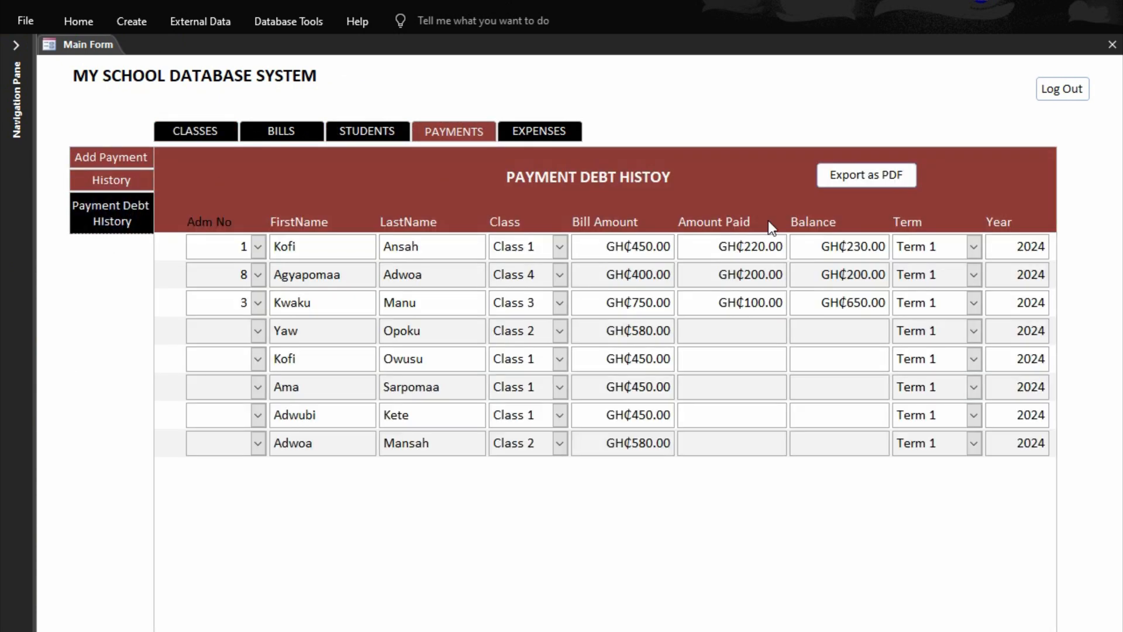
{"action": "left_click", "coordinate": [889, 174]}
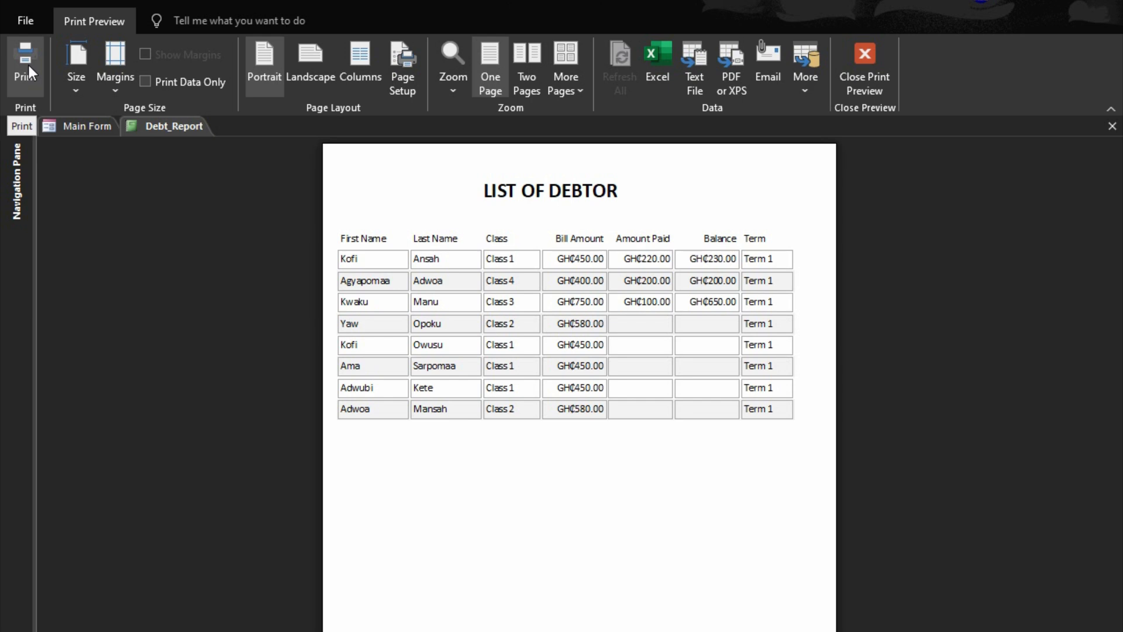
{"action": "left_click", "coordinate": [851, 63]}
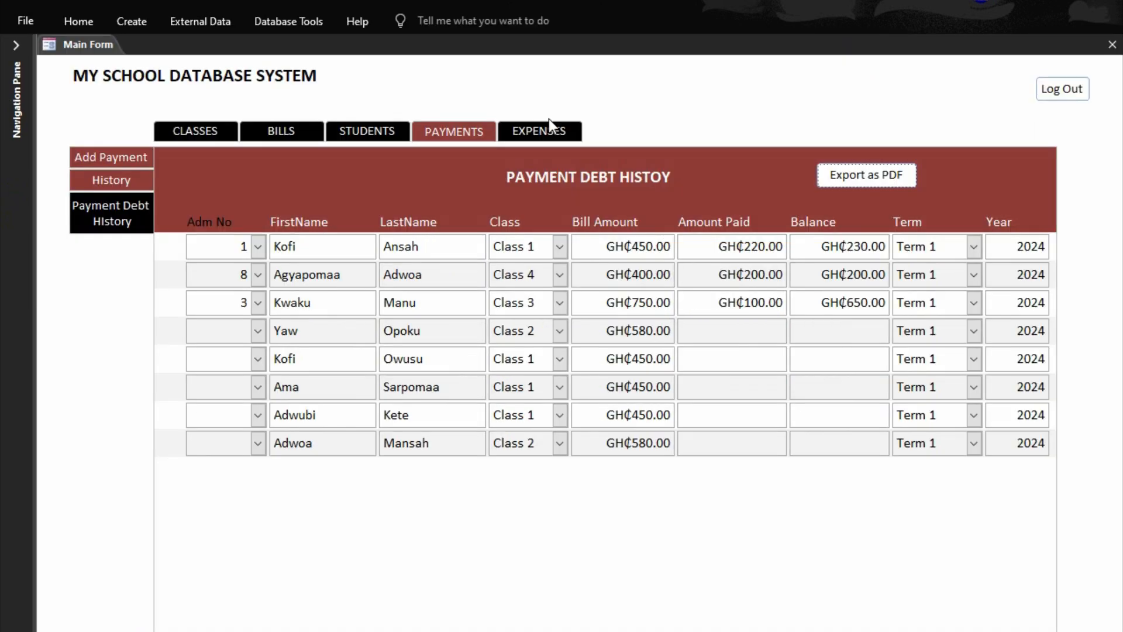
Return to the Add Payment page and search for a student by the beginning of the first name
{"action": "left_click", "coordinate": [110, 166]}
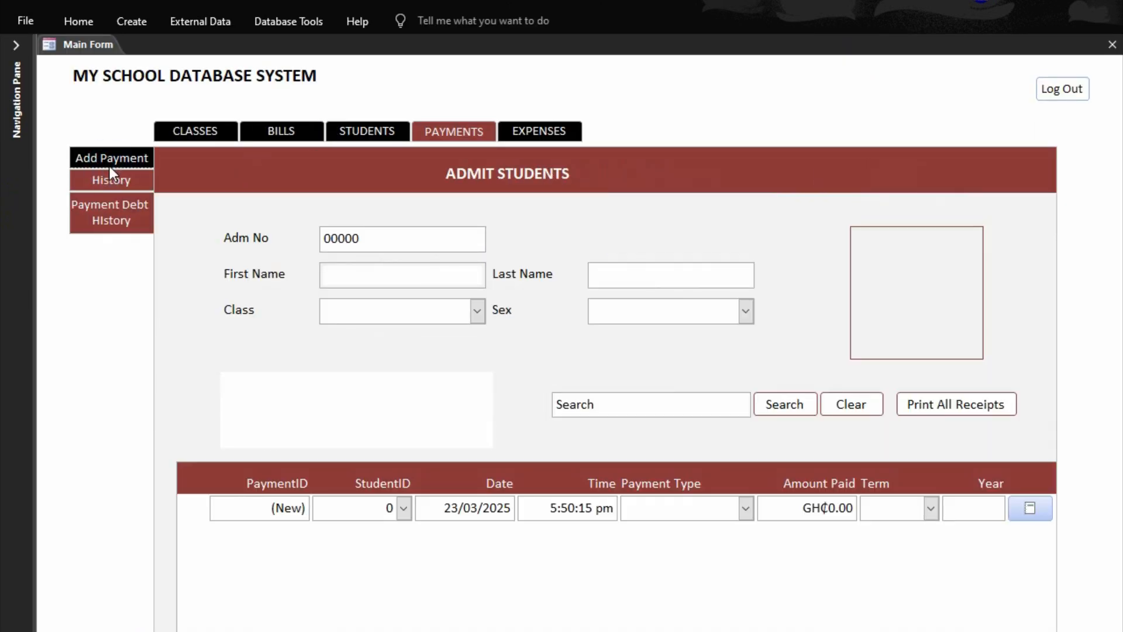
{"action": "left_click", "coordinate": [639, 405]}
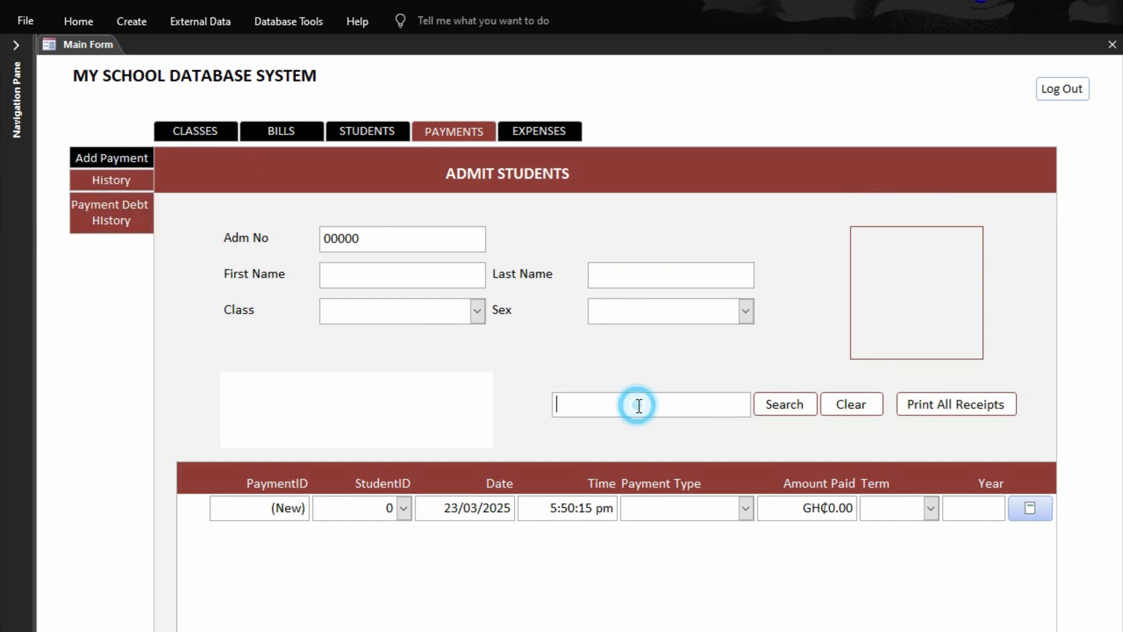
{"action": "type", "text": "kof"}
{"action": "key", "text": "Return"}
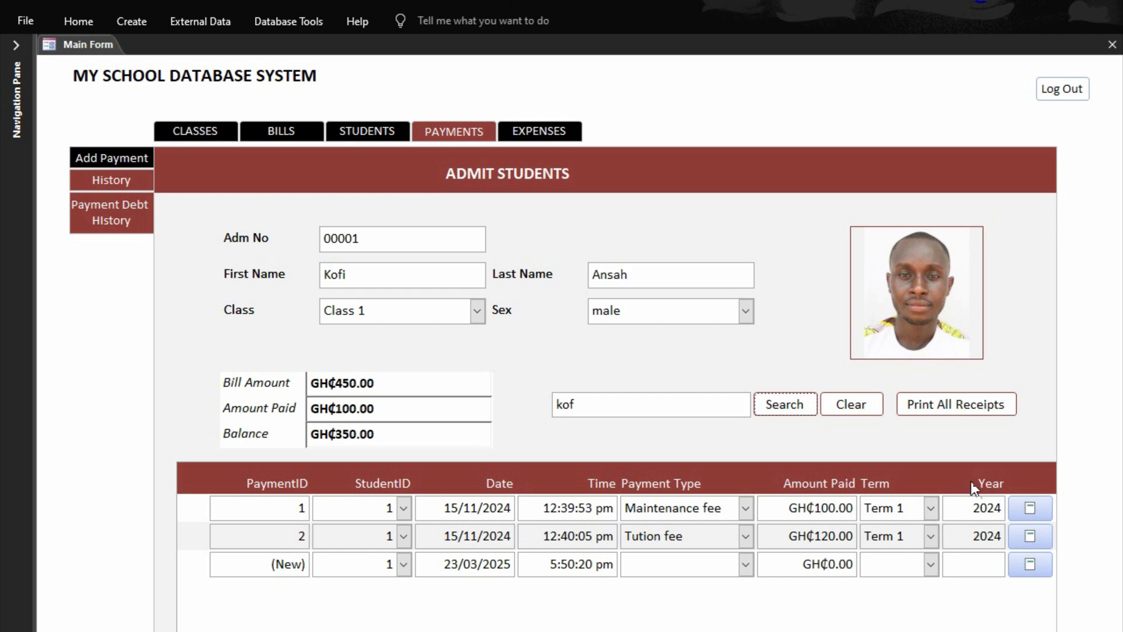
Try to preview the first payment's receipt, cancel the PaymentID parameter entry and end the code run
{"action": "left_click", "coordinate": [1031, 509]}
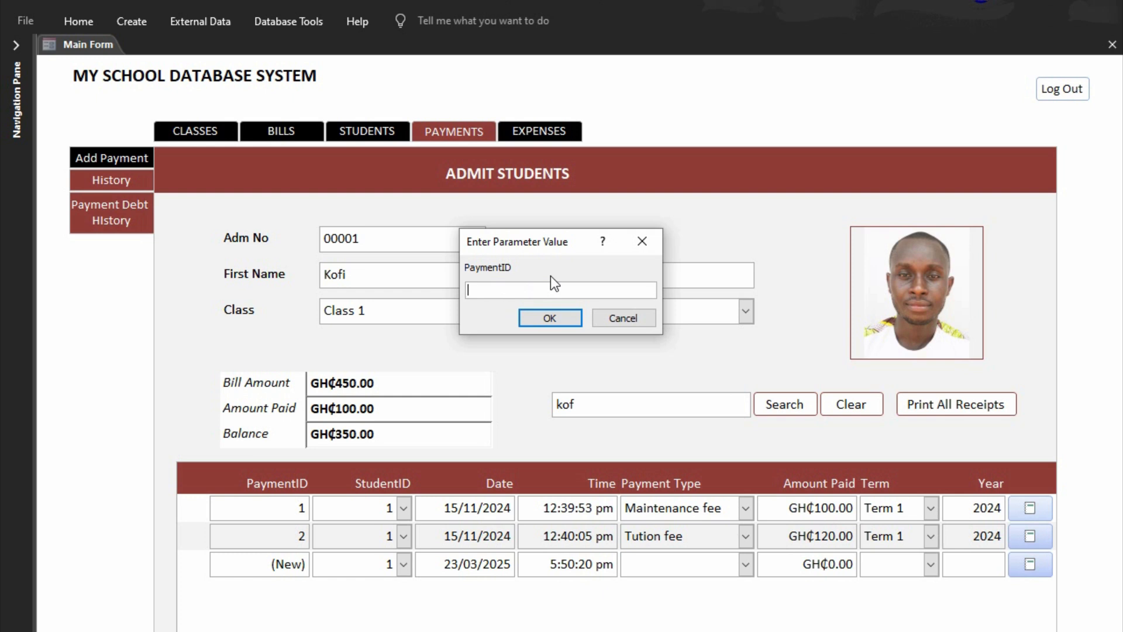
{"action": "left_click", "coordinate": [613, 319]}
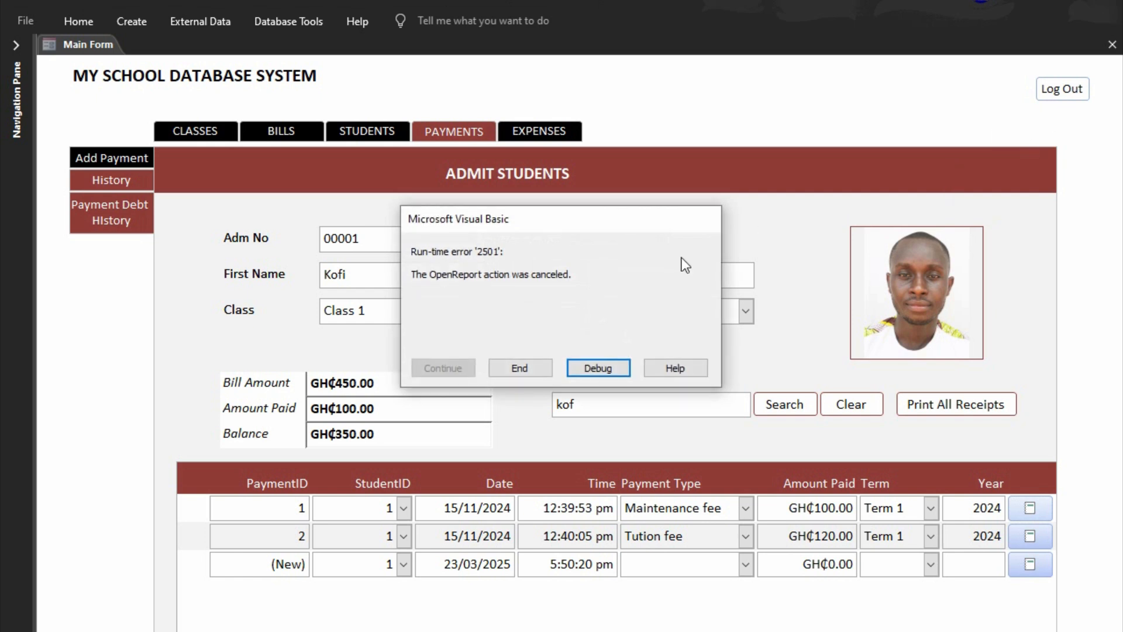
{"action": "left_click", "coordinate": [523, 369]}
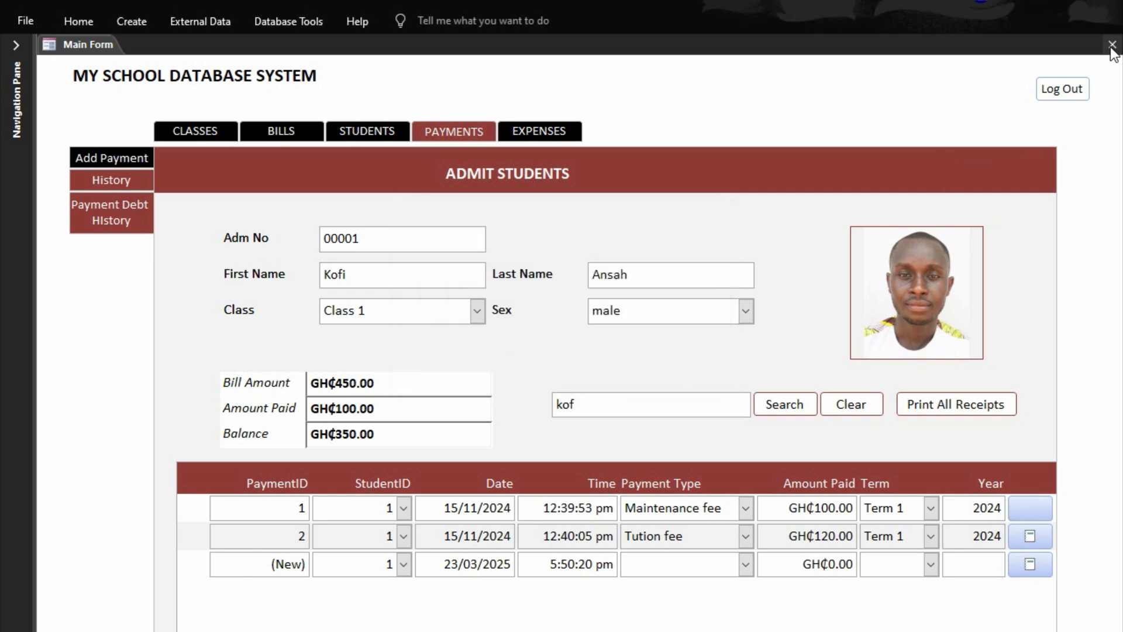
Close the Main Form and open Payday_Report in Design View
{"action": "left_click", "coordinate": [1112, 47]}
{"action": "left_click", "coordinate": [8, 72]}
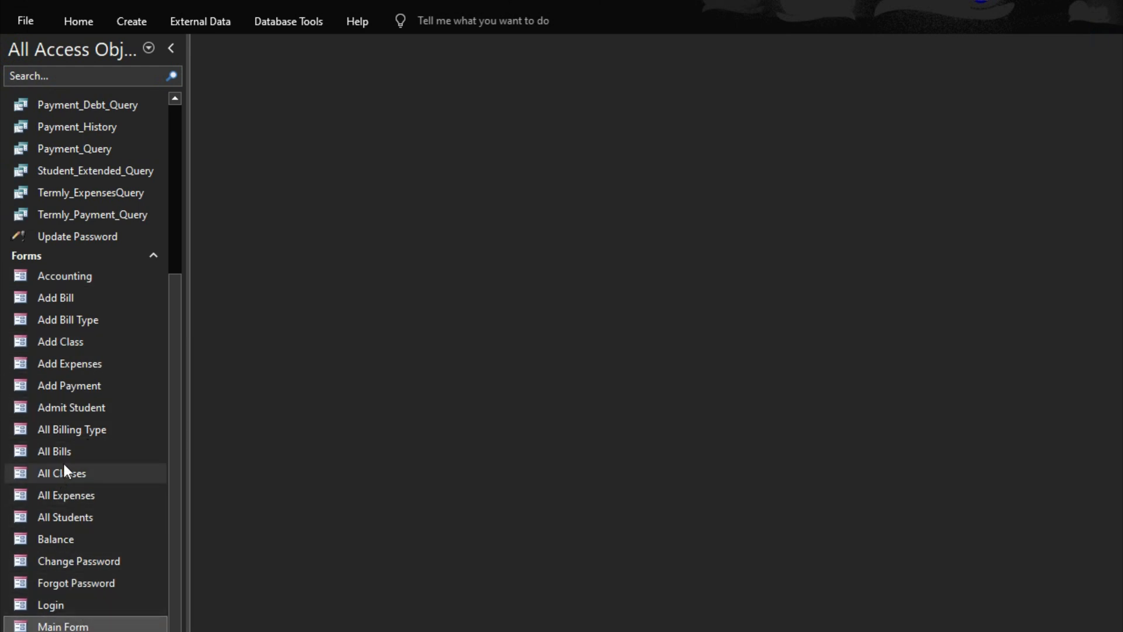
{"action": "scroll", "coordinate": [63, 465], "scroll_direction": "up", "scroll_amount": 2}
{"action": "scroll", "coordinate": [64, 465], "scroll_direction": "down", "scroll_amount": 2}
{"action": "scroll", "coordinate": [63, 465], "scroll_direction": "up", "scroll_amount": 1}
{"action": "scroll", "coordinate": [65, 465], "scroll_direction": "up", "scroll_amount": 2}
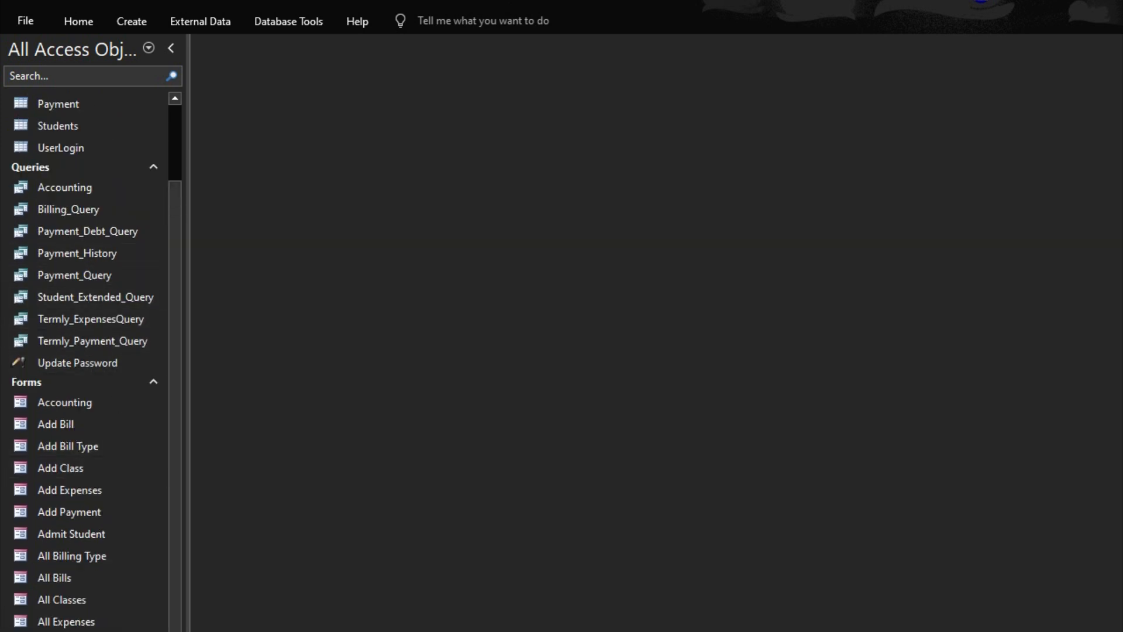
{"action": "scroll", "coordinate": [86, 360], "scroll_direction": "down", "scroll_amount": 2}
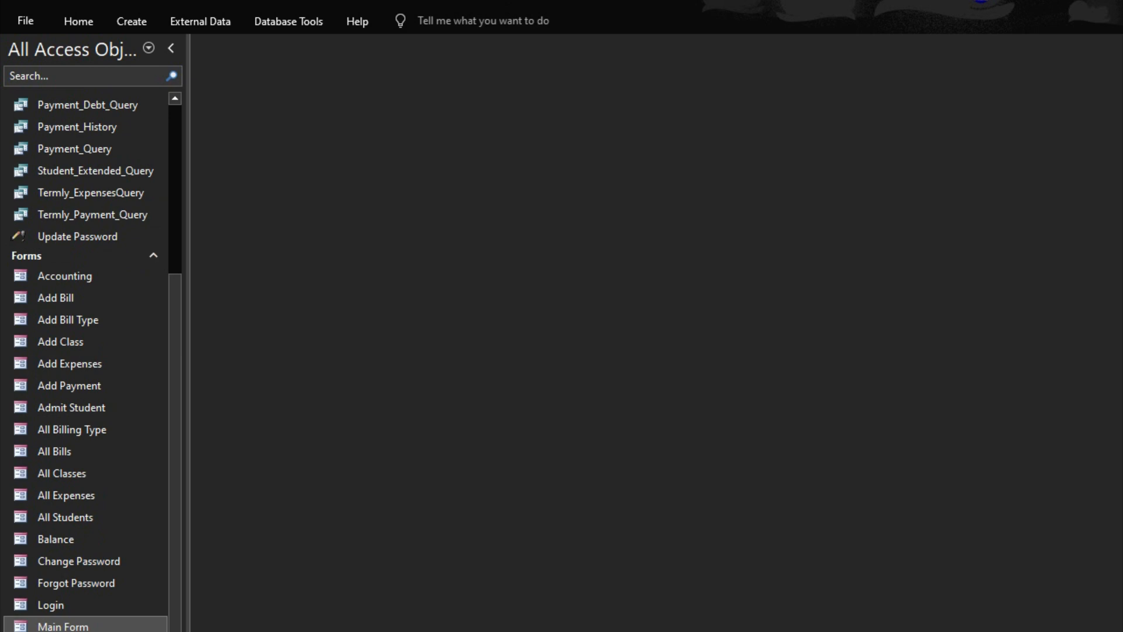
{"action": "right_click", "coordinate": [57, 630]}
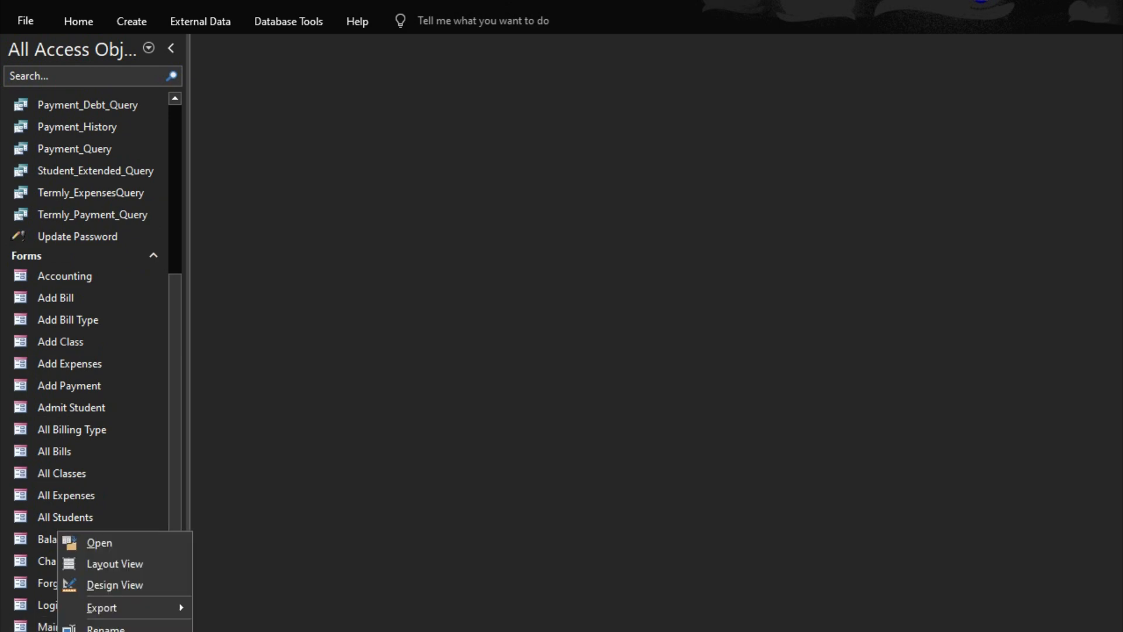
{"action": "left_click", "coordinate": [94, 584]}
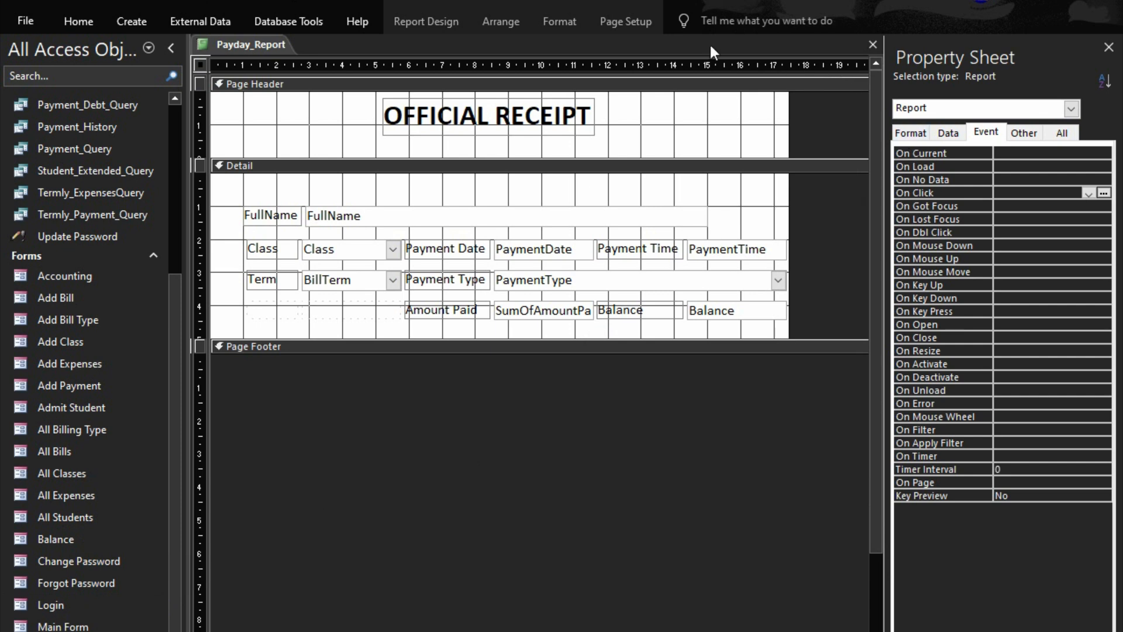
Show the list of existing fields for Payday_Report and check whether it includes PaymentID
{"action": "left_click", "coordinate": [433, 21]}
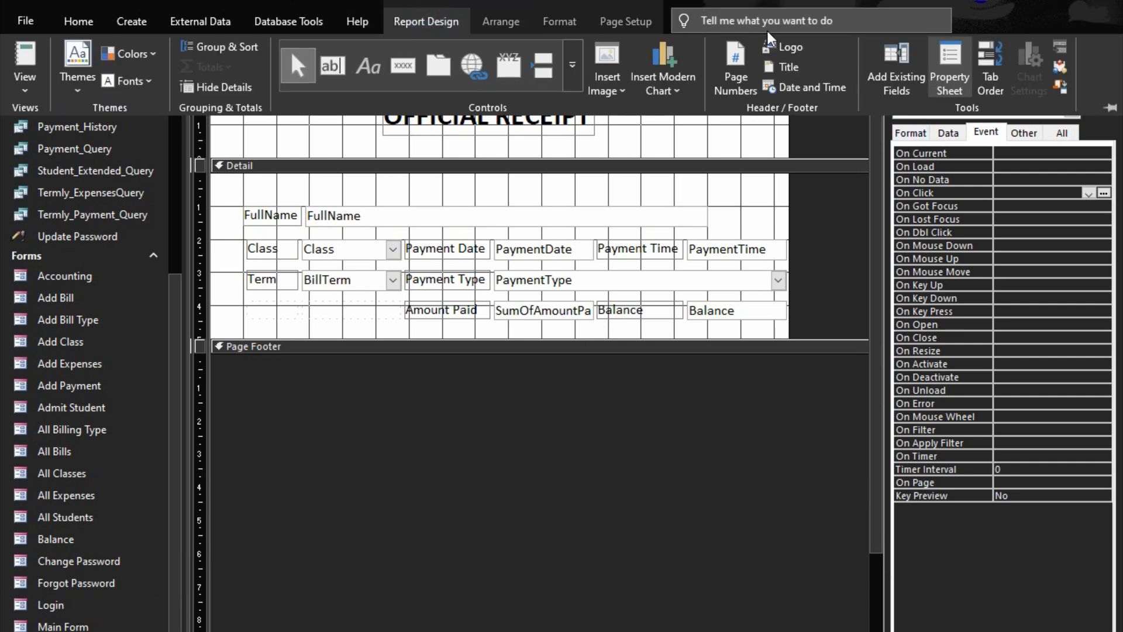
{"action": "left_click", "coordinate": [894, 69]}
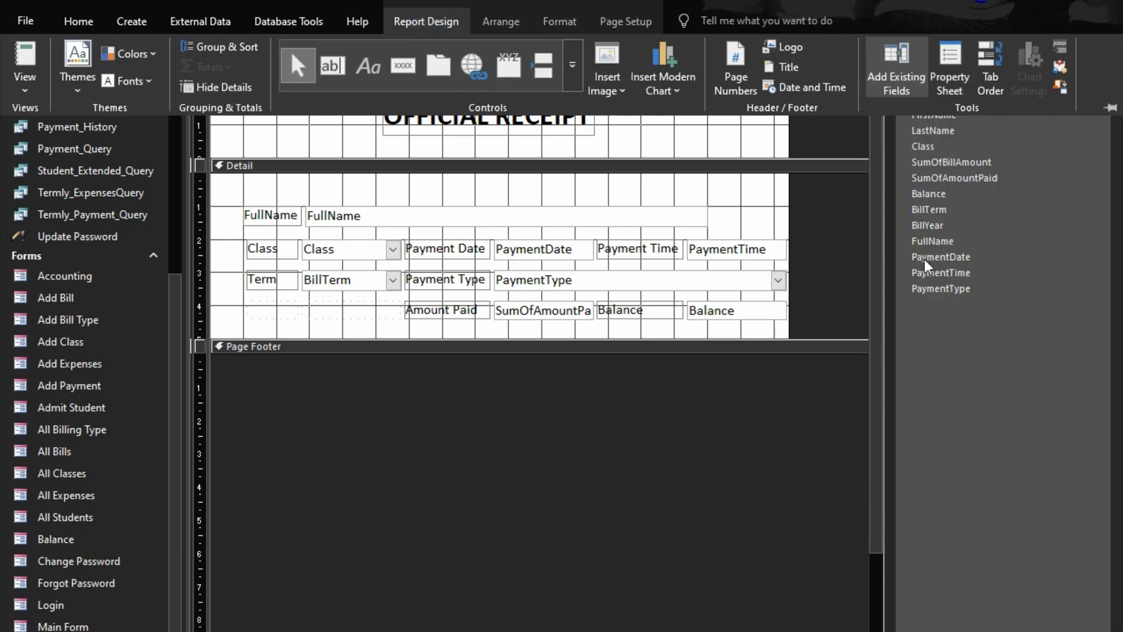
{"action": "left_click", "coordinate": [935, 305]}
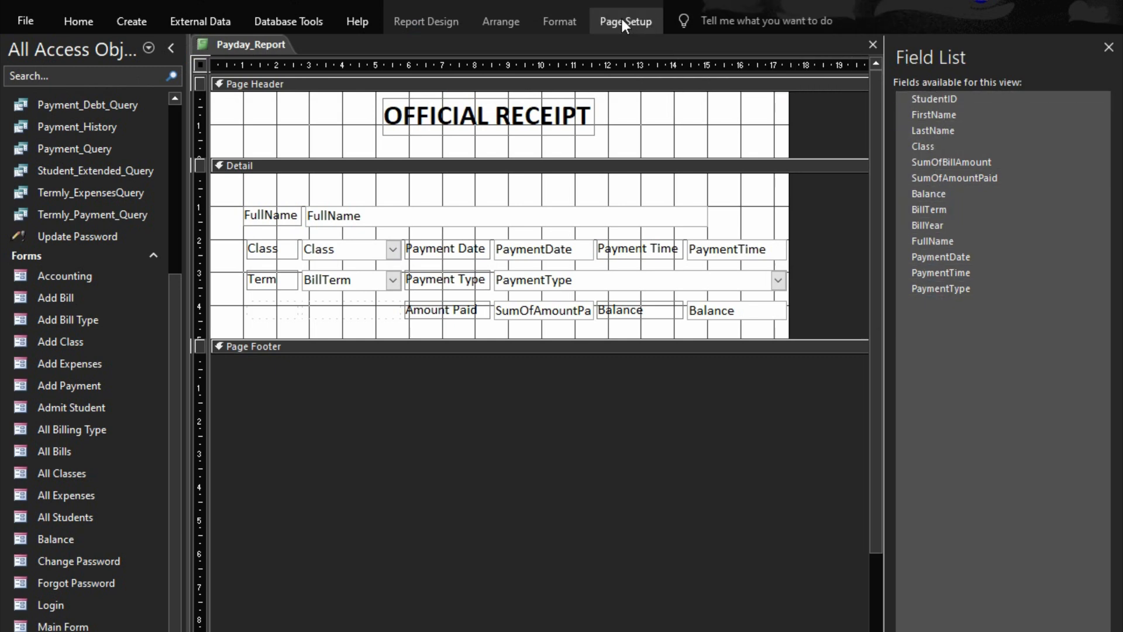
Check which query supplies Payday_Report's record source and close the report
{"action": "left_click", "coordinate": [421, 21]}
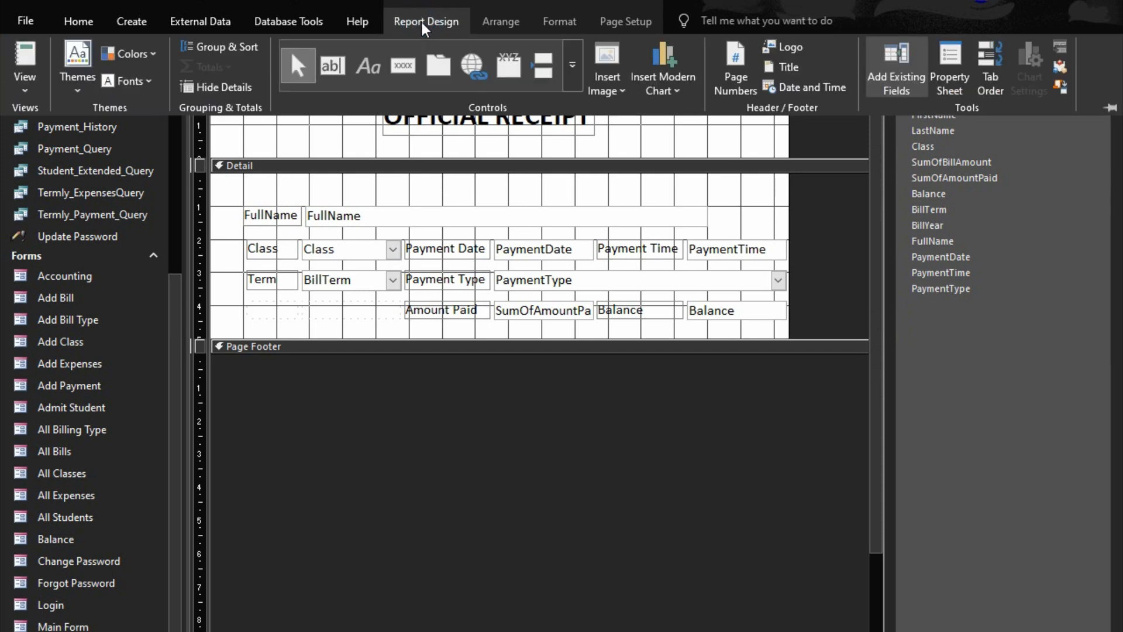
{"action": "left_click", "coordinate": [949, 69]}
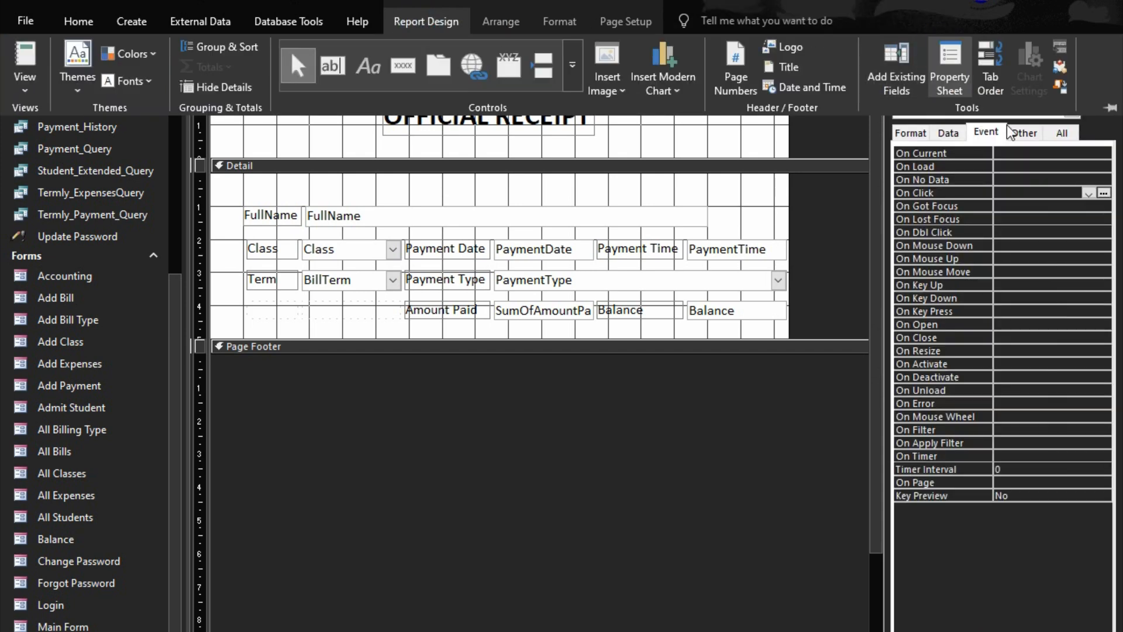
{"action": "left_click", "coordinate": [947, 133]}
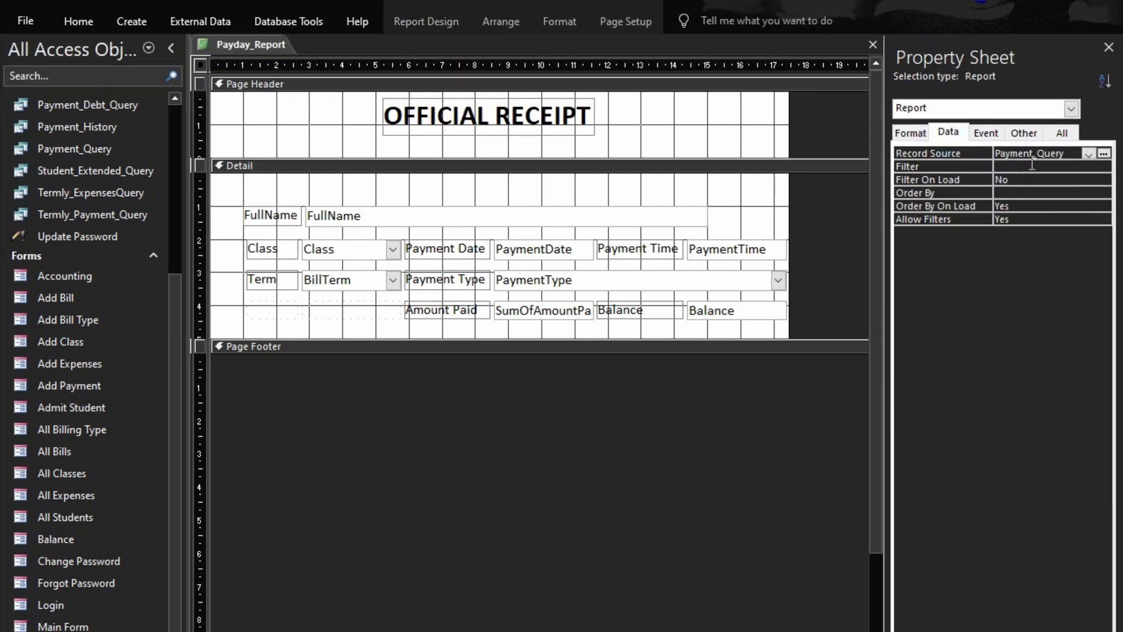
{"action": "left_click", "coordinate": [873, 42]}
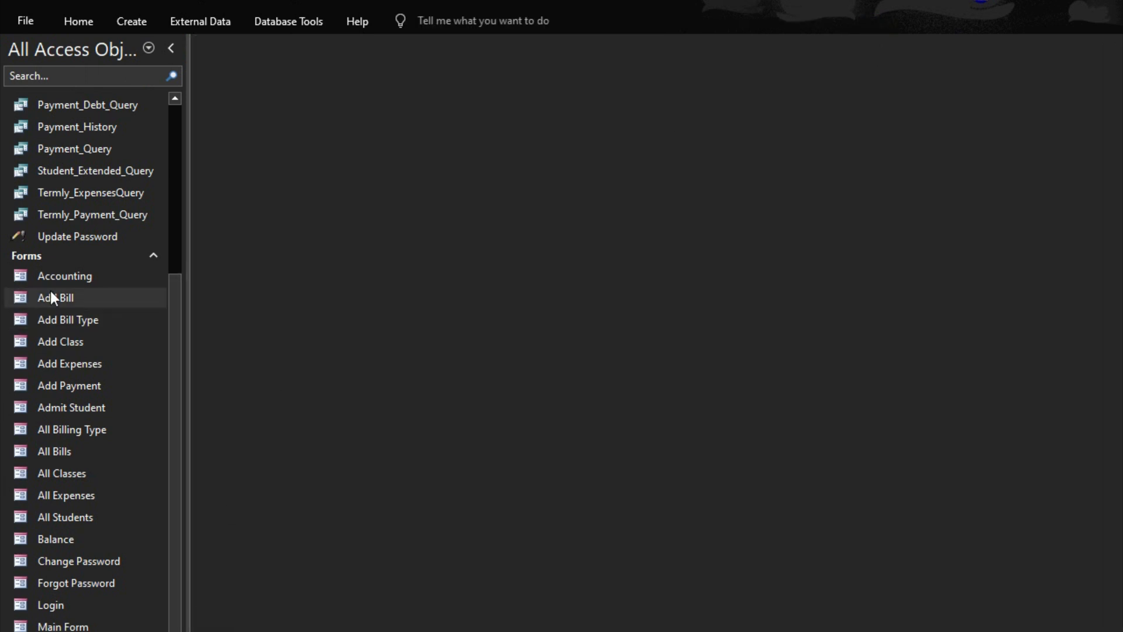
Add PaymentID from the Payment table as the first column of Payment_Query, then save and close the query
{"action": "right_click", "coordinate": [82, 156]}
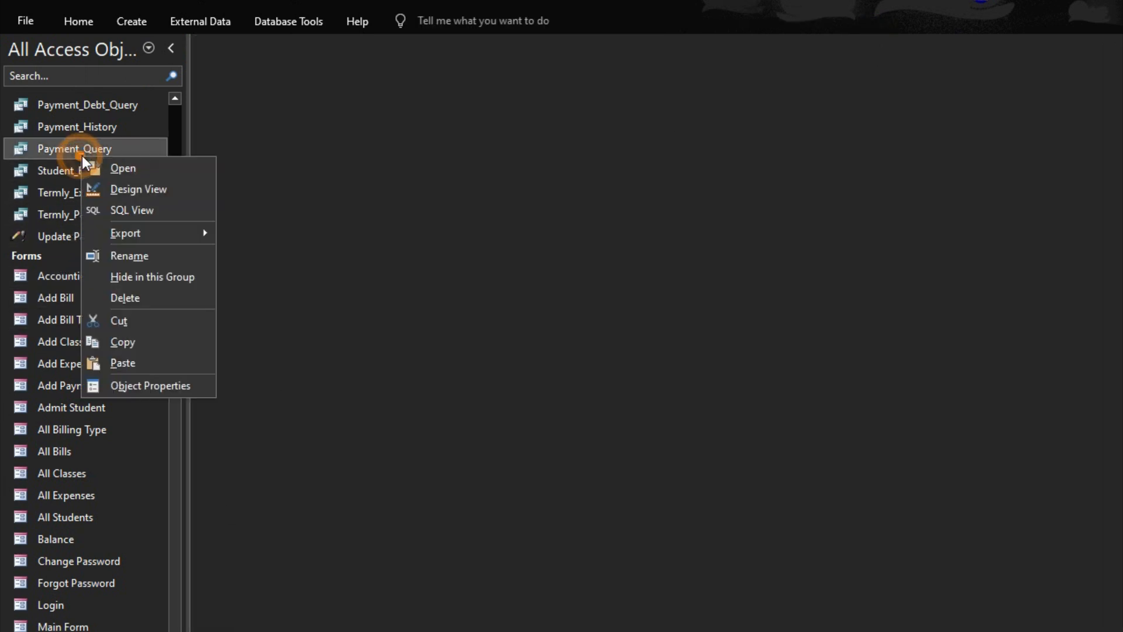
{"action": "left_click", "coordinate": [138, 203]}
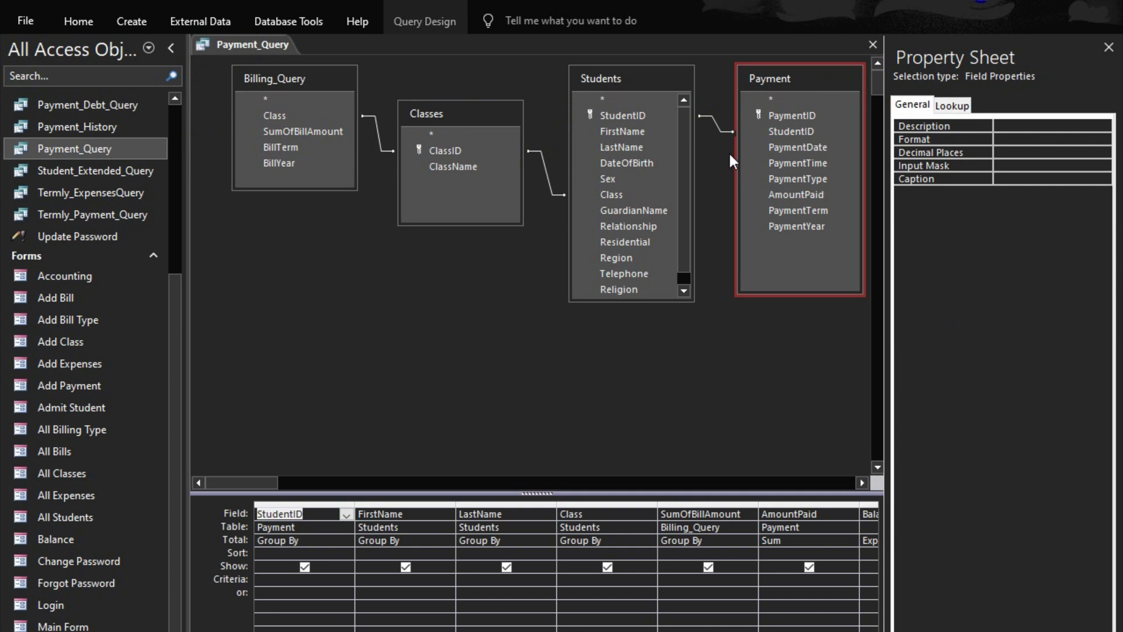
{"action": "left_click_drag", "start_coordinate": [780, 116], "coordinate": [272, 516]}
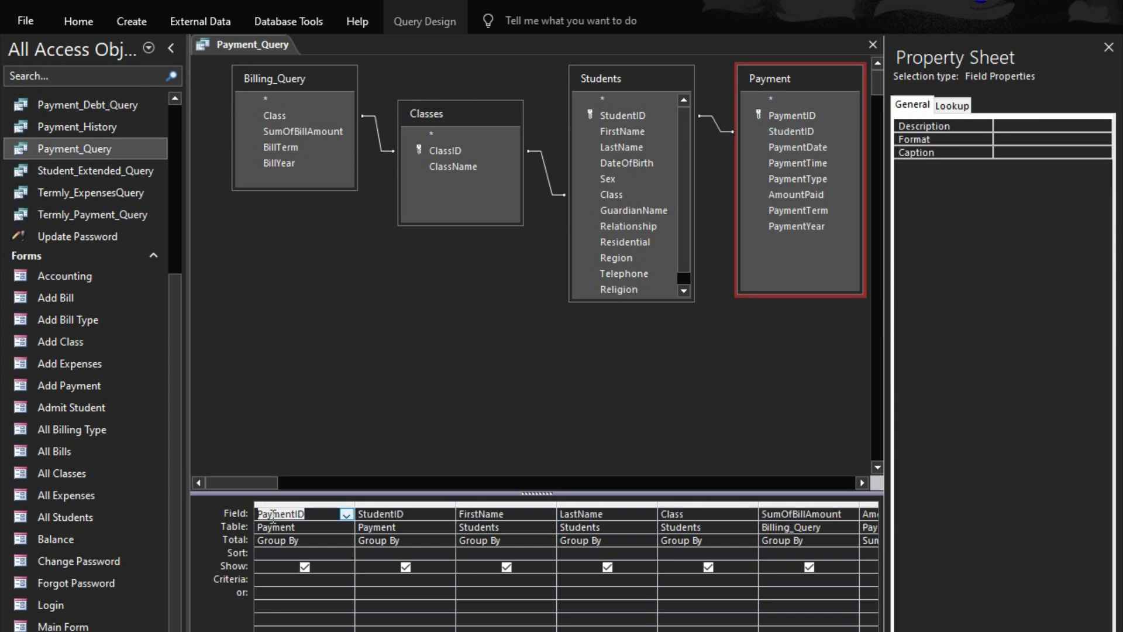
{"action": "left_click", "coordinate": [871, 45]}
{"action": "left_click", "coordinate": [501, 472]}
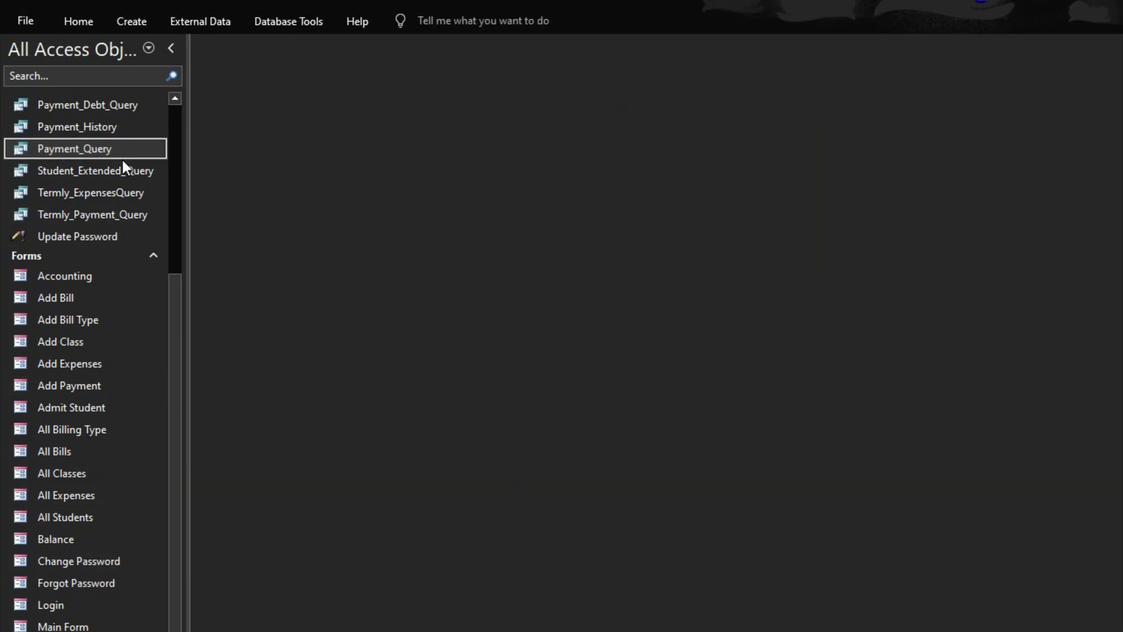
Open the Main Form, collapse the navigation pane and search the Payments page by the beginning of a student's first name
{"action": "double_click", "coordinate": [42, 626]}
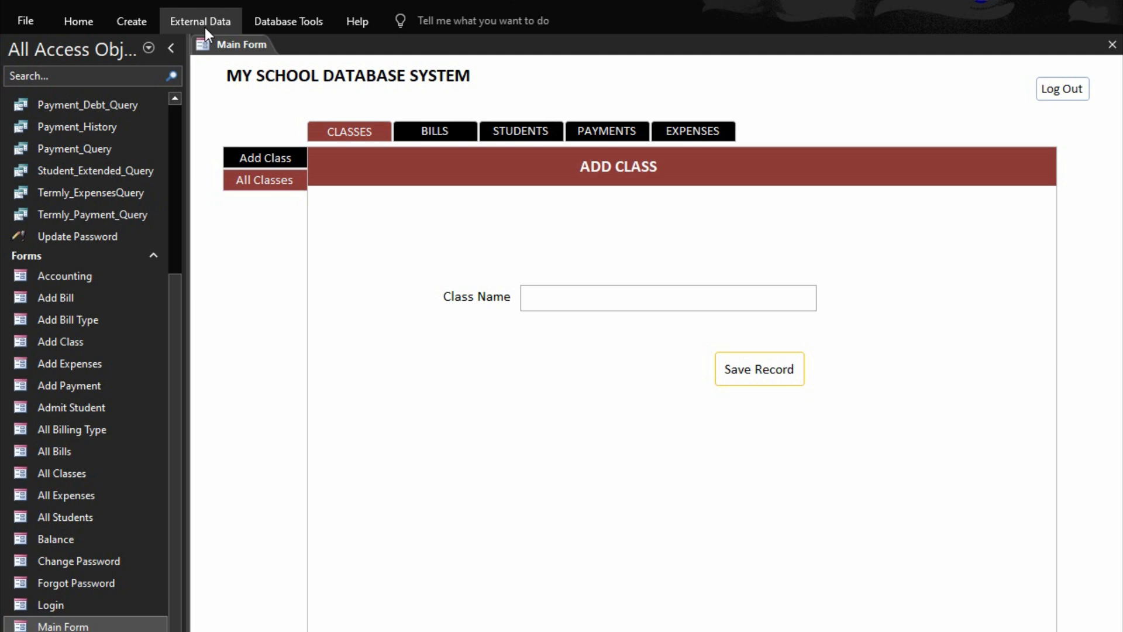
{"action": "left_click", "coordinate": [172, 49]}
{"action": "left_click", "coordinate": [415, 130]}
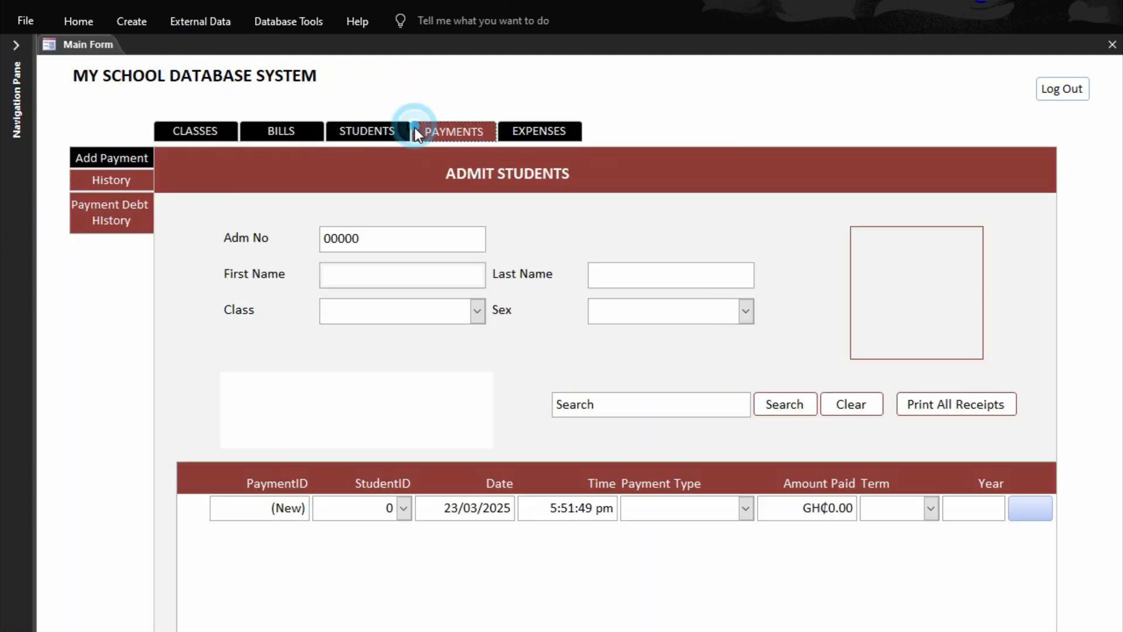
{"action": "left_click", "coordinate": [594, 402]}
{"action": "type", "text": "kof"}
{"action": "key", "text": "Return"}
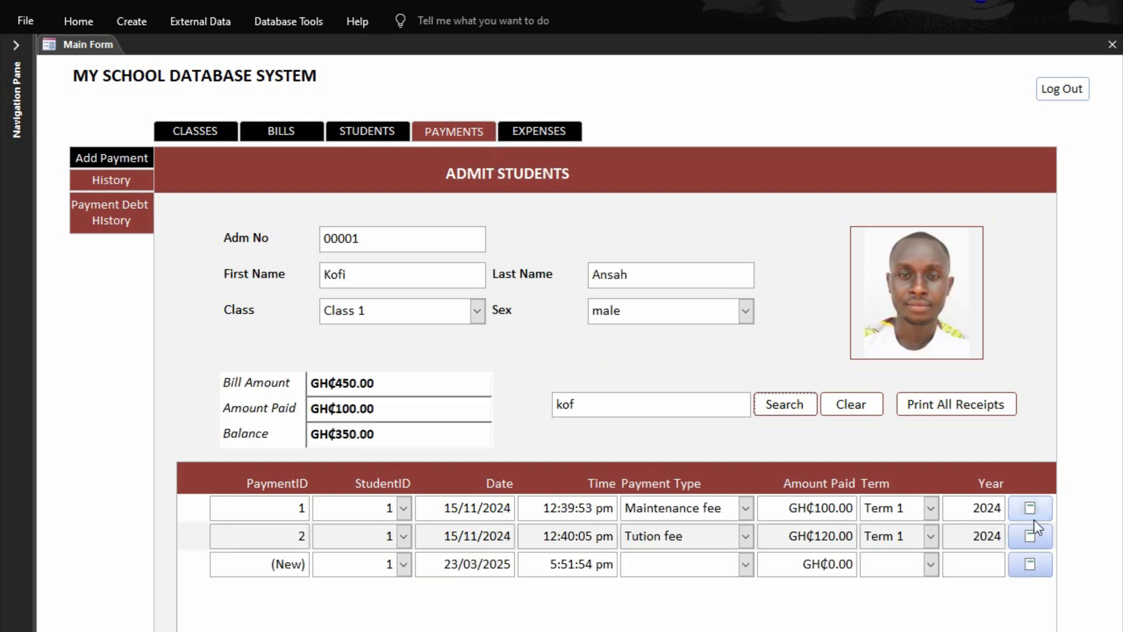
Preview the separate receipts of the student's first and second payments, closing each preview
{"action": "left_click", "coordinate": [1029, 511]}
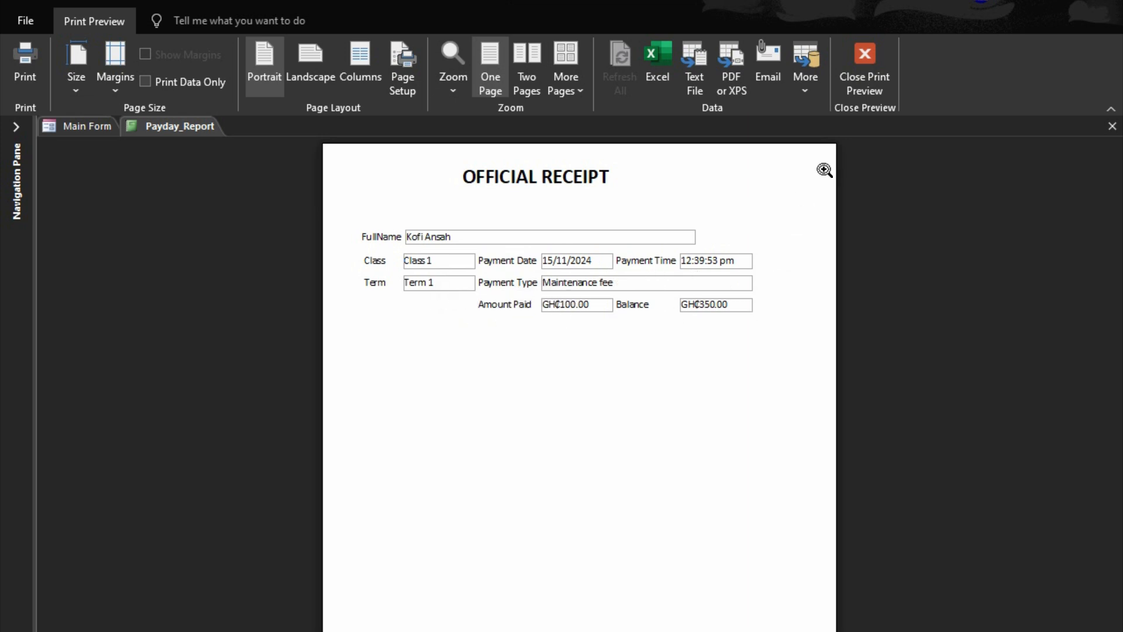
{"action": "left_click", "coordinate": [876, 44]}
{"action": "left_click", "coordinate": [1028, 535]}
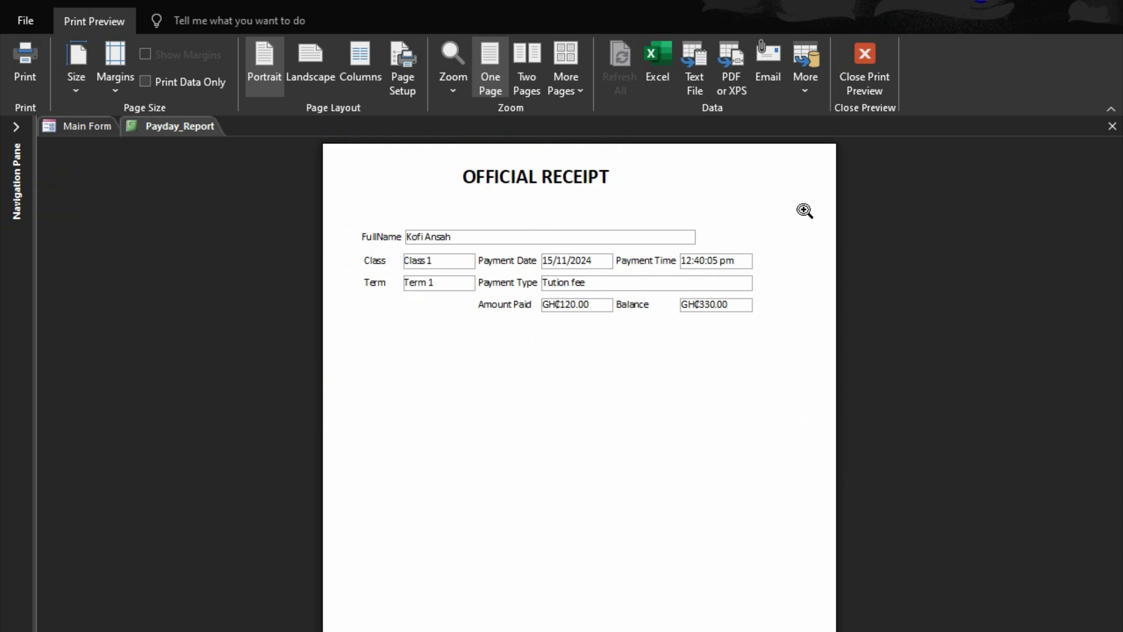
{"action": "left_click", "coordinate": [861, 67]}
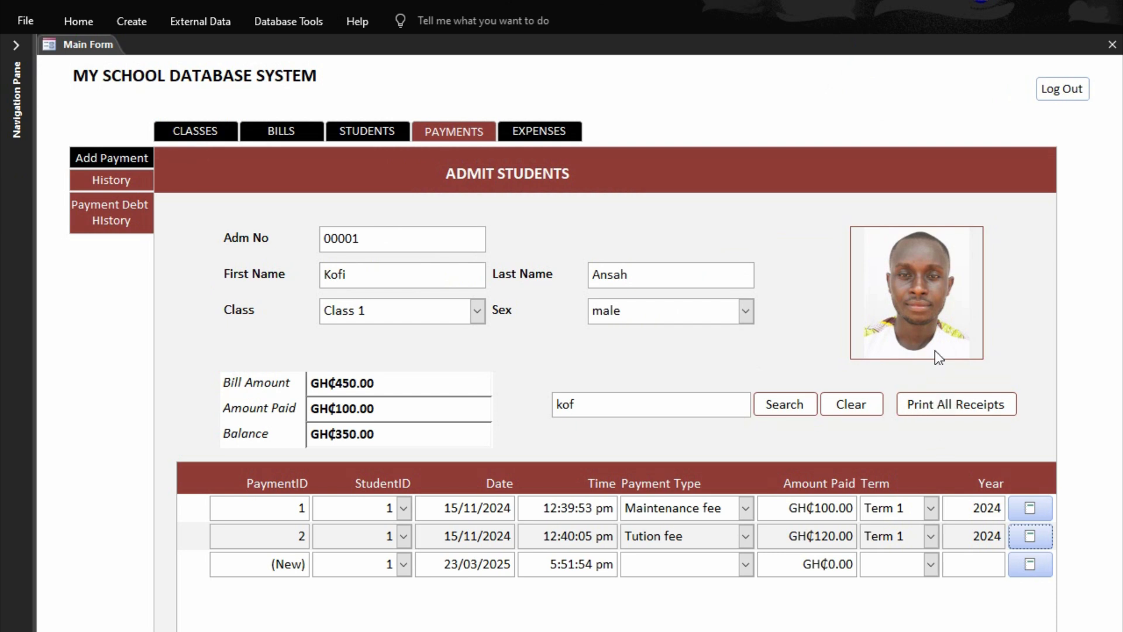
Preview all of the student's receipts, try printing them with Microsoft Print to PDF and cancel saving the output file
{"action": "left_click", "coordinate": [963, 404]}
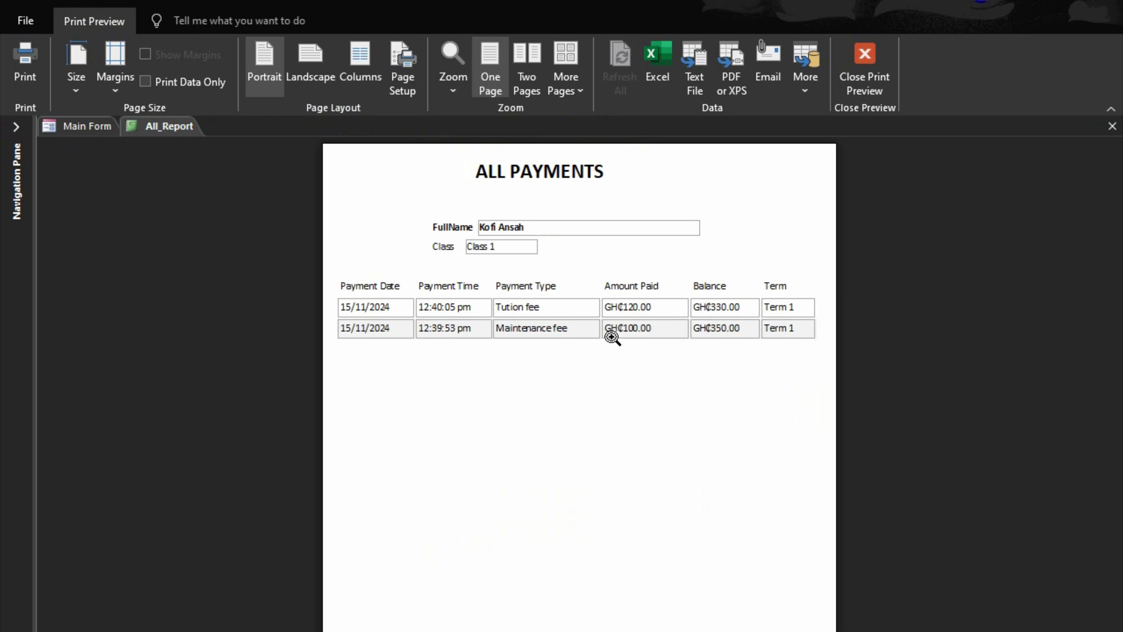
{"action": "left_click", "coordinate": [10, 54]}
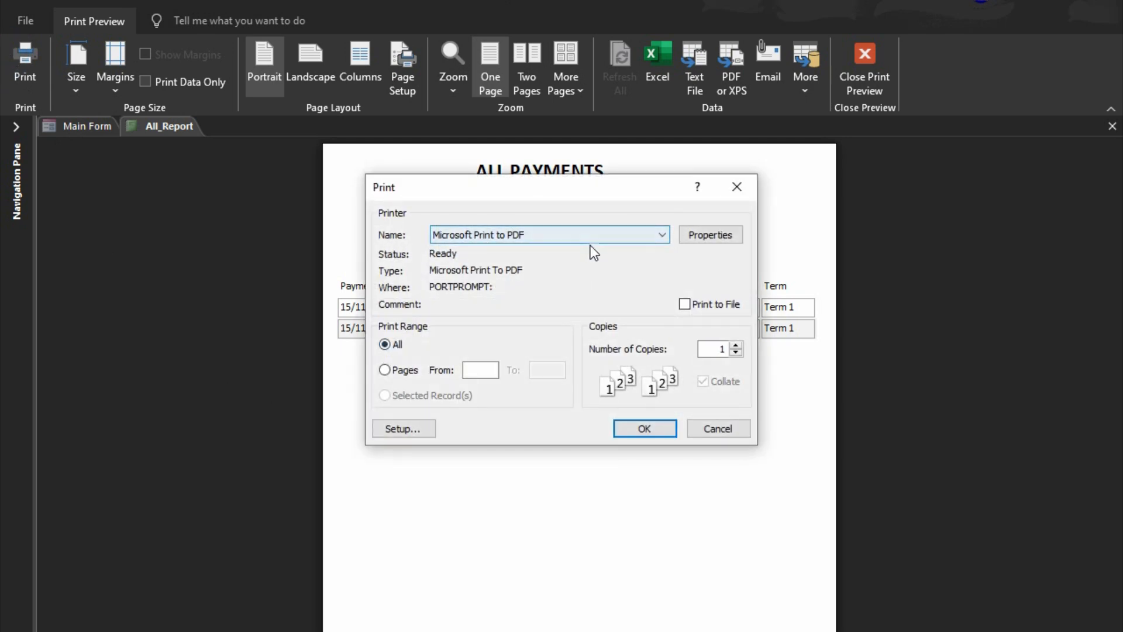
{"action": "left_click", "coordinate": [627, 426]}
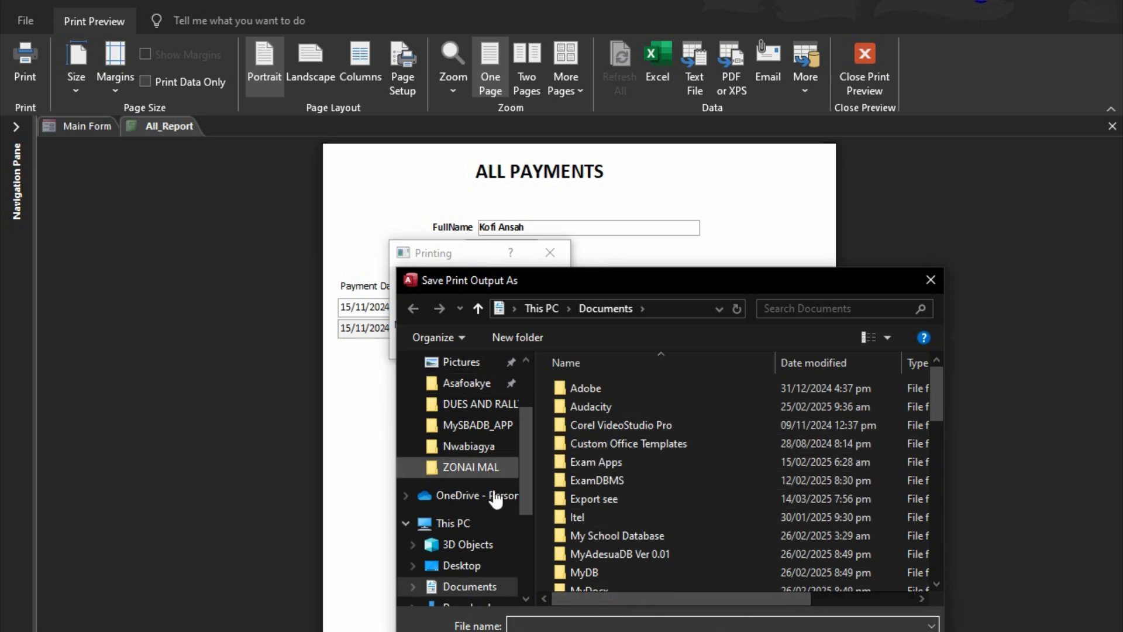
{"action": "key", "text": "Escape"}
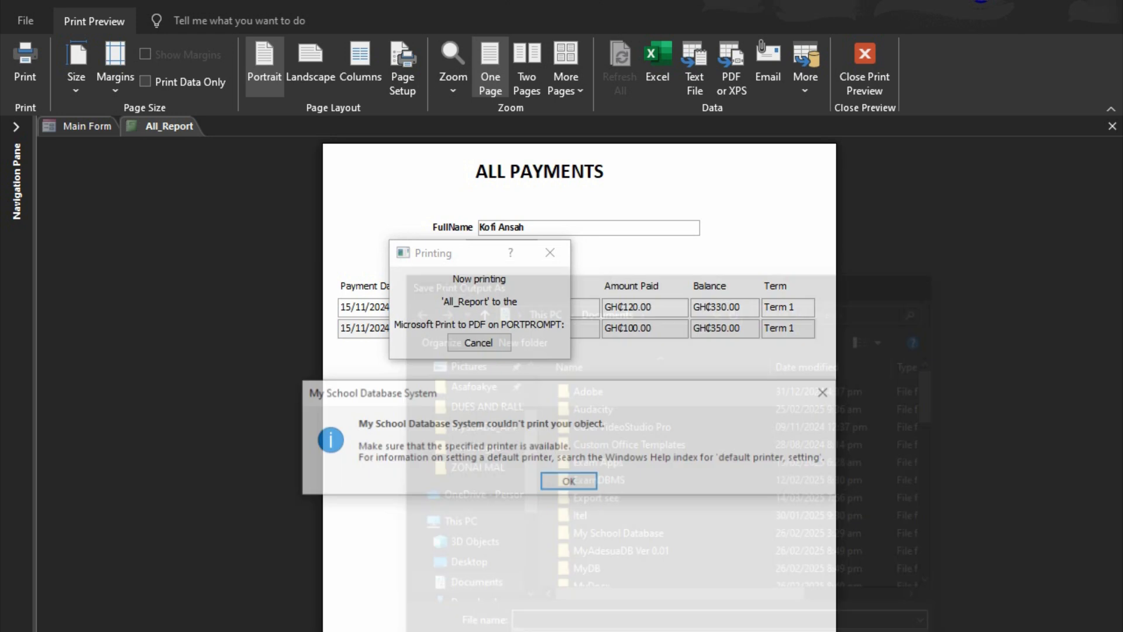
{"action": "left_click", "coordinate": [570, 486]}
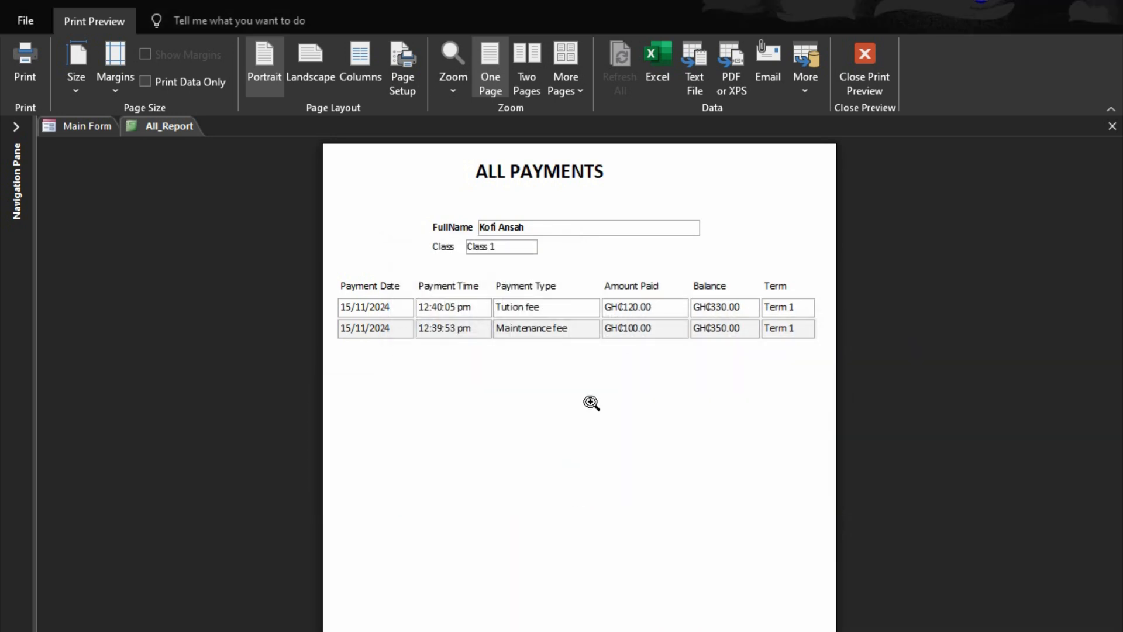